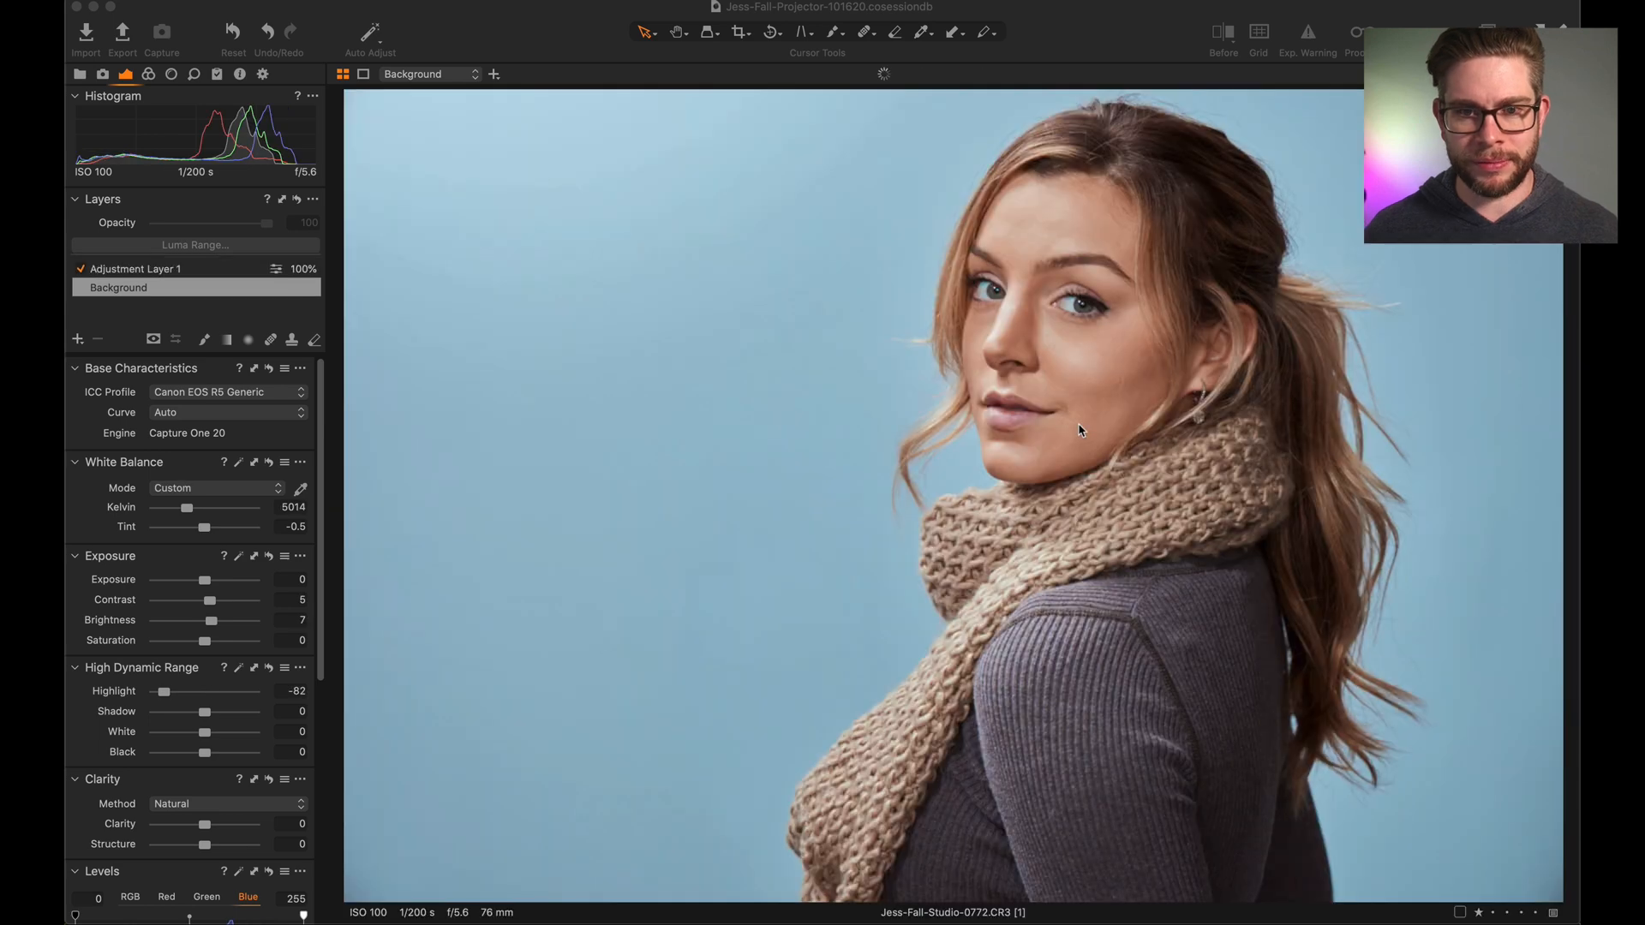
Step: Compare the portrait with its unedited version using the Split View Slider, moving the divider to the image's left edge
click(1226, 34)
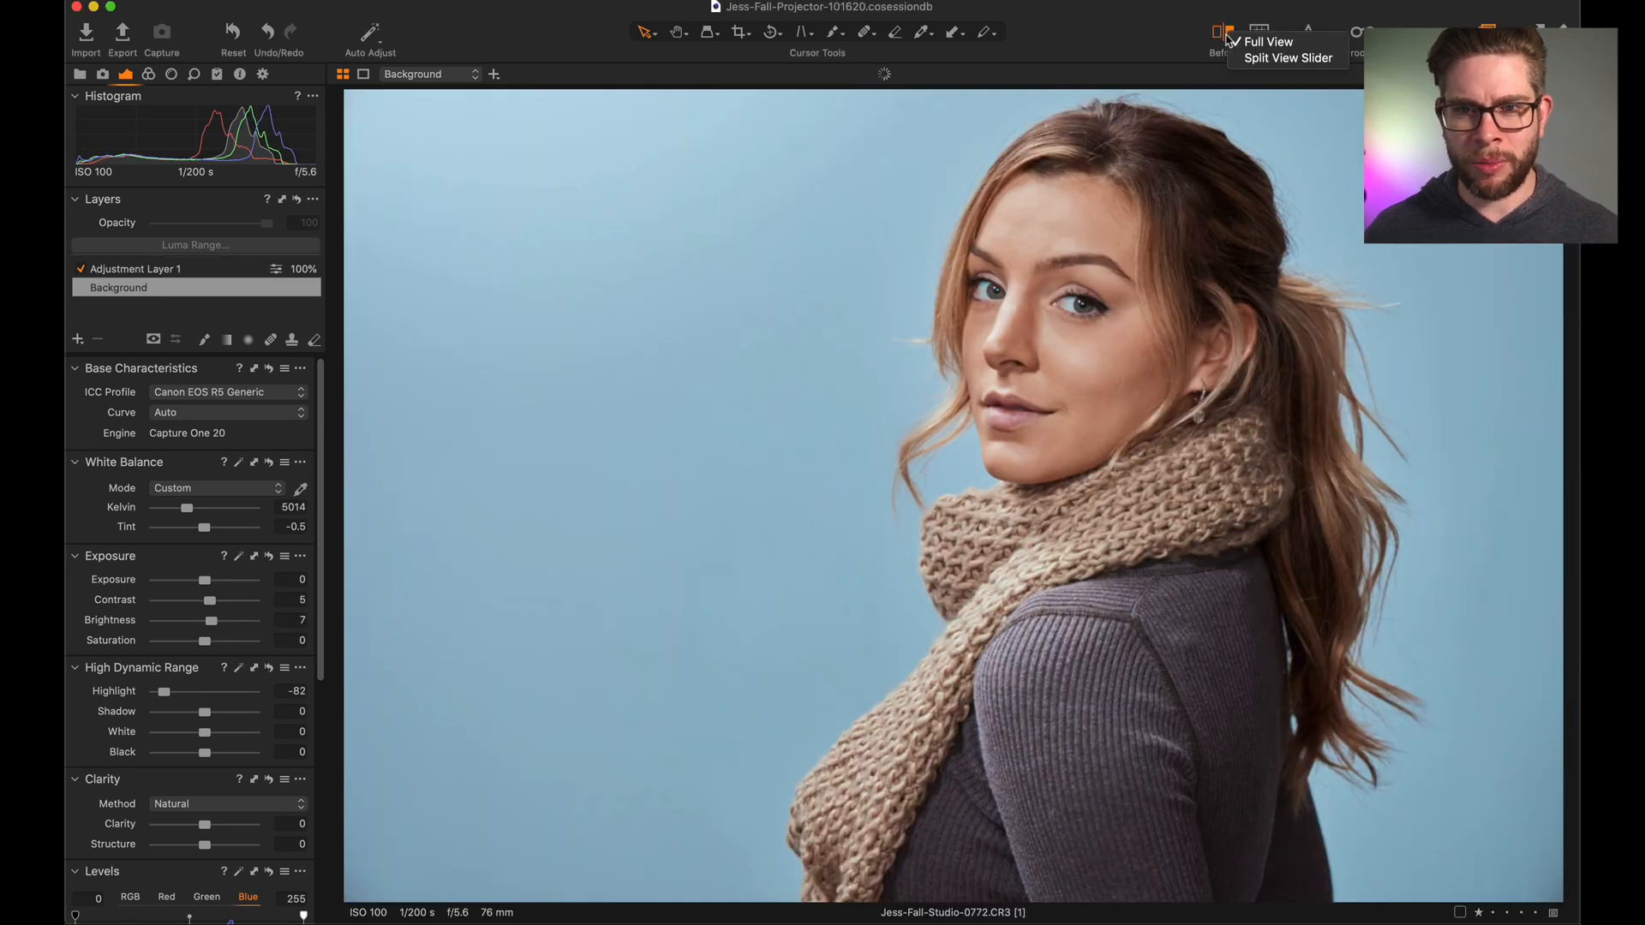
click(1287, 57)
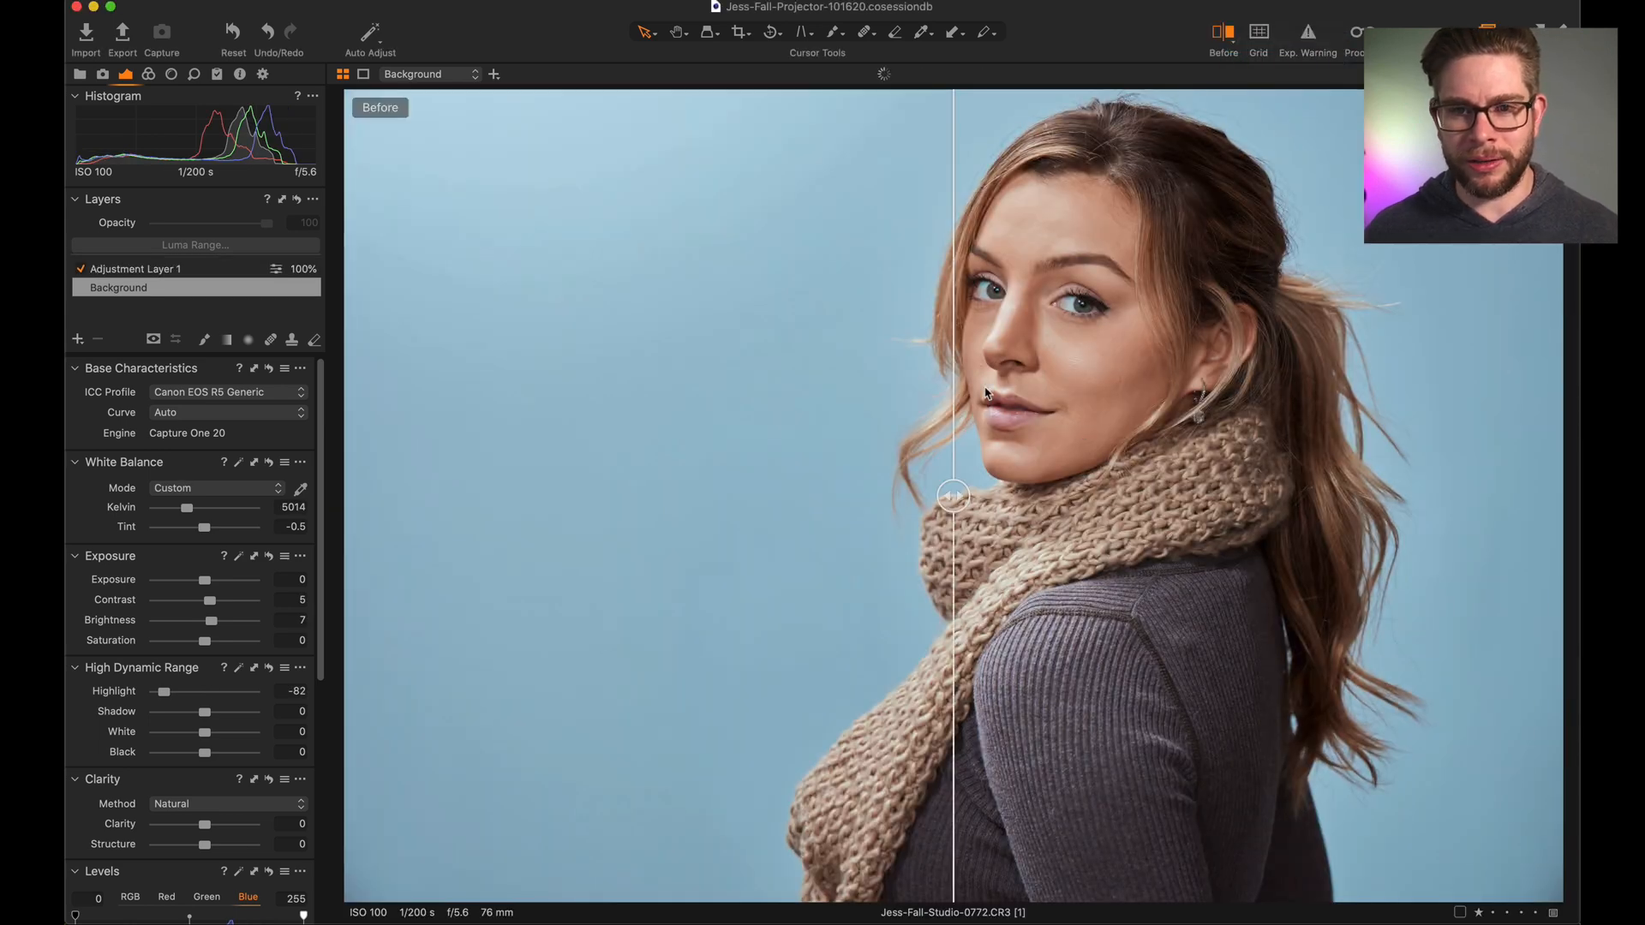
drag(954, 495, 345, 496)
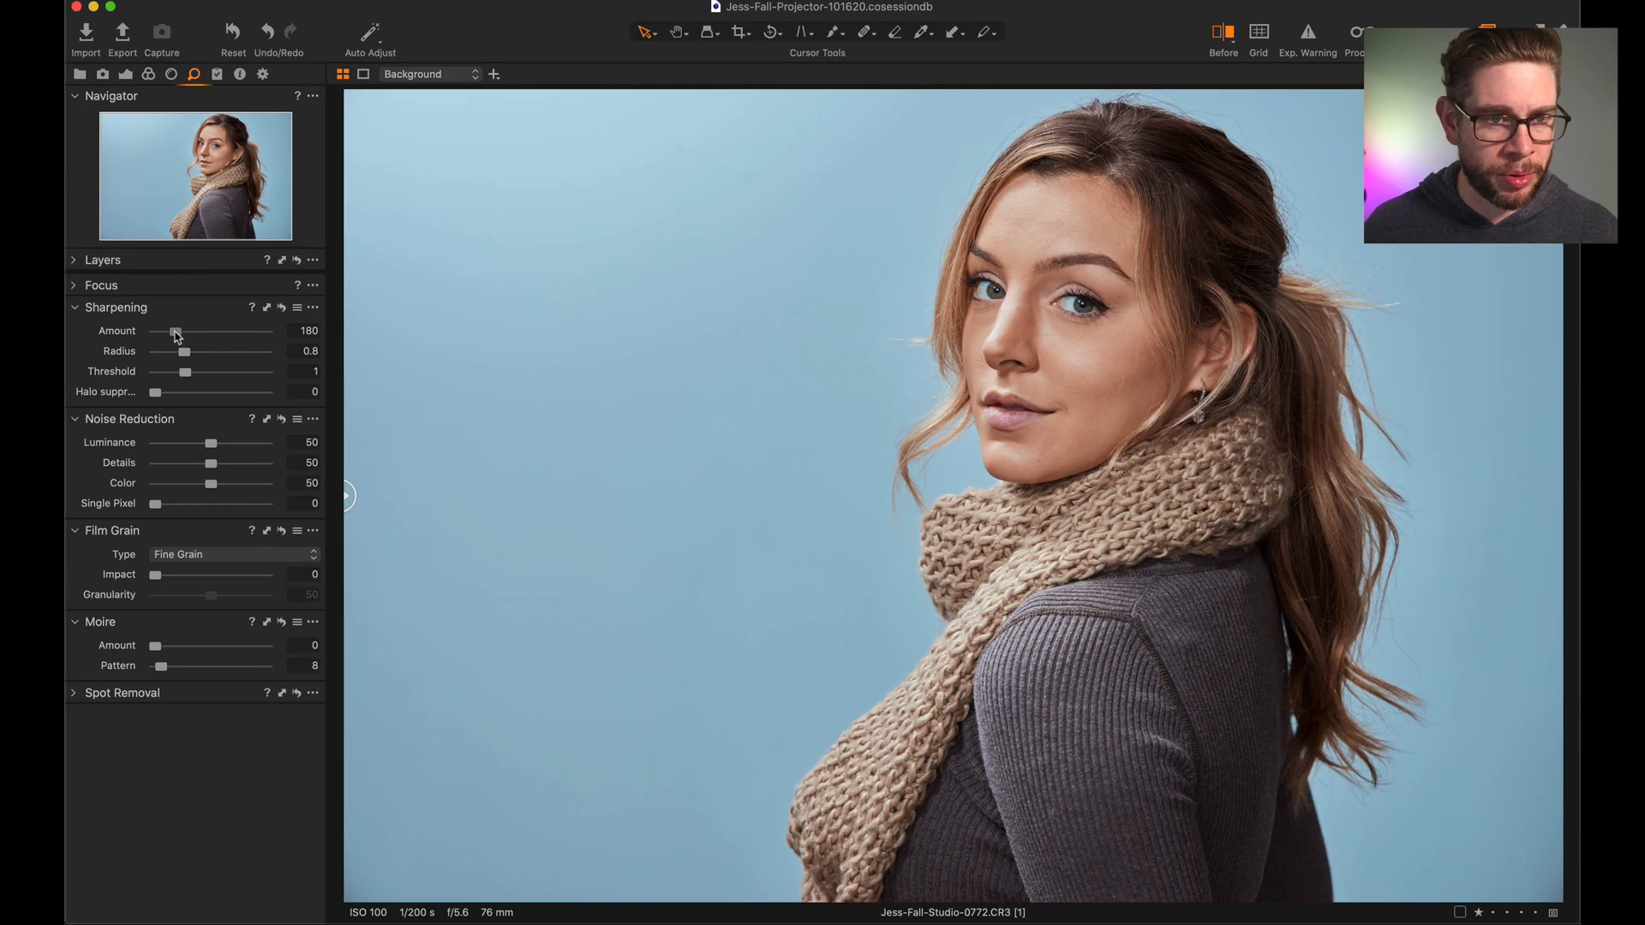
Step: Set the sharpening amount to 0 and send the portrait to Adobe Photoshop 2021 for editing as an 8-bit TIFF
drag(175, 332, 114, 336)
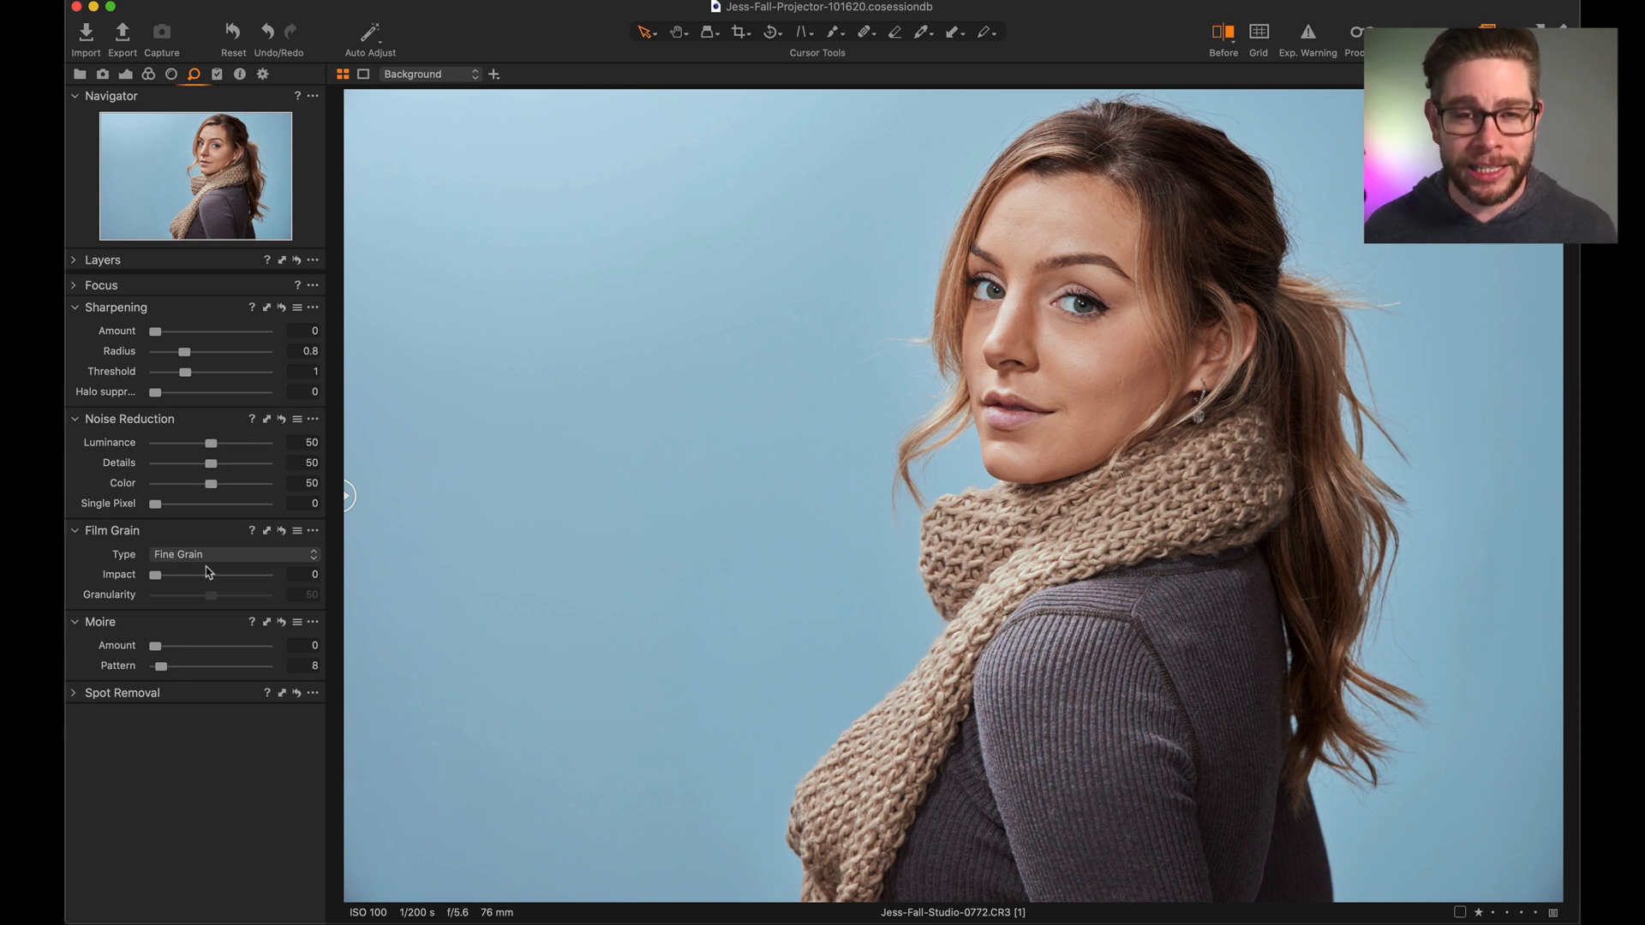
right_click(756, 356)
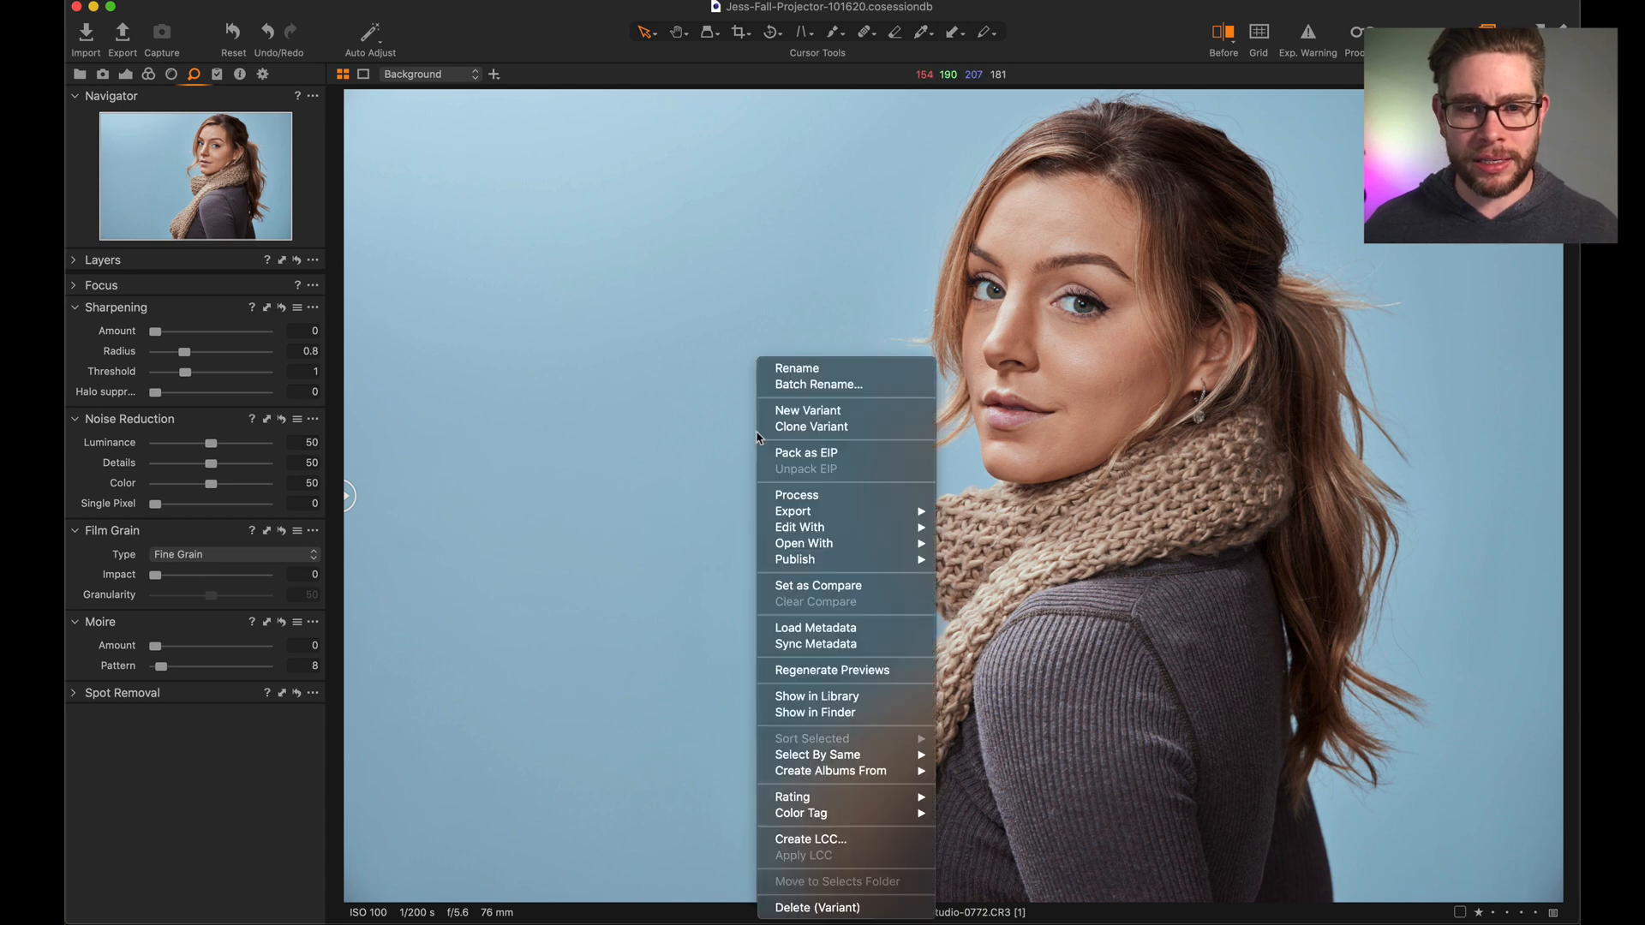
mouse_move(861, 515)
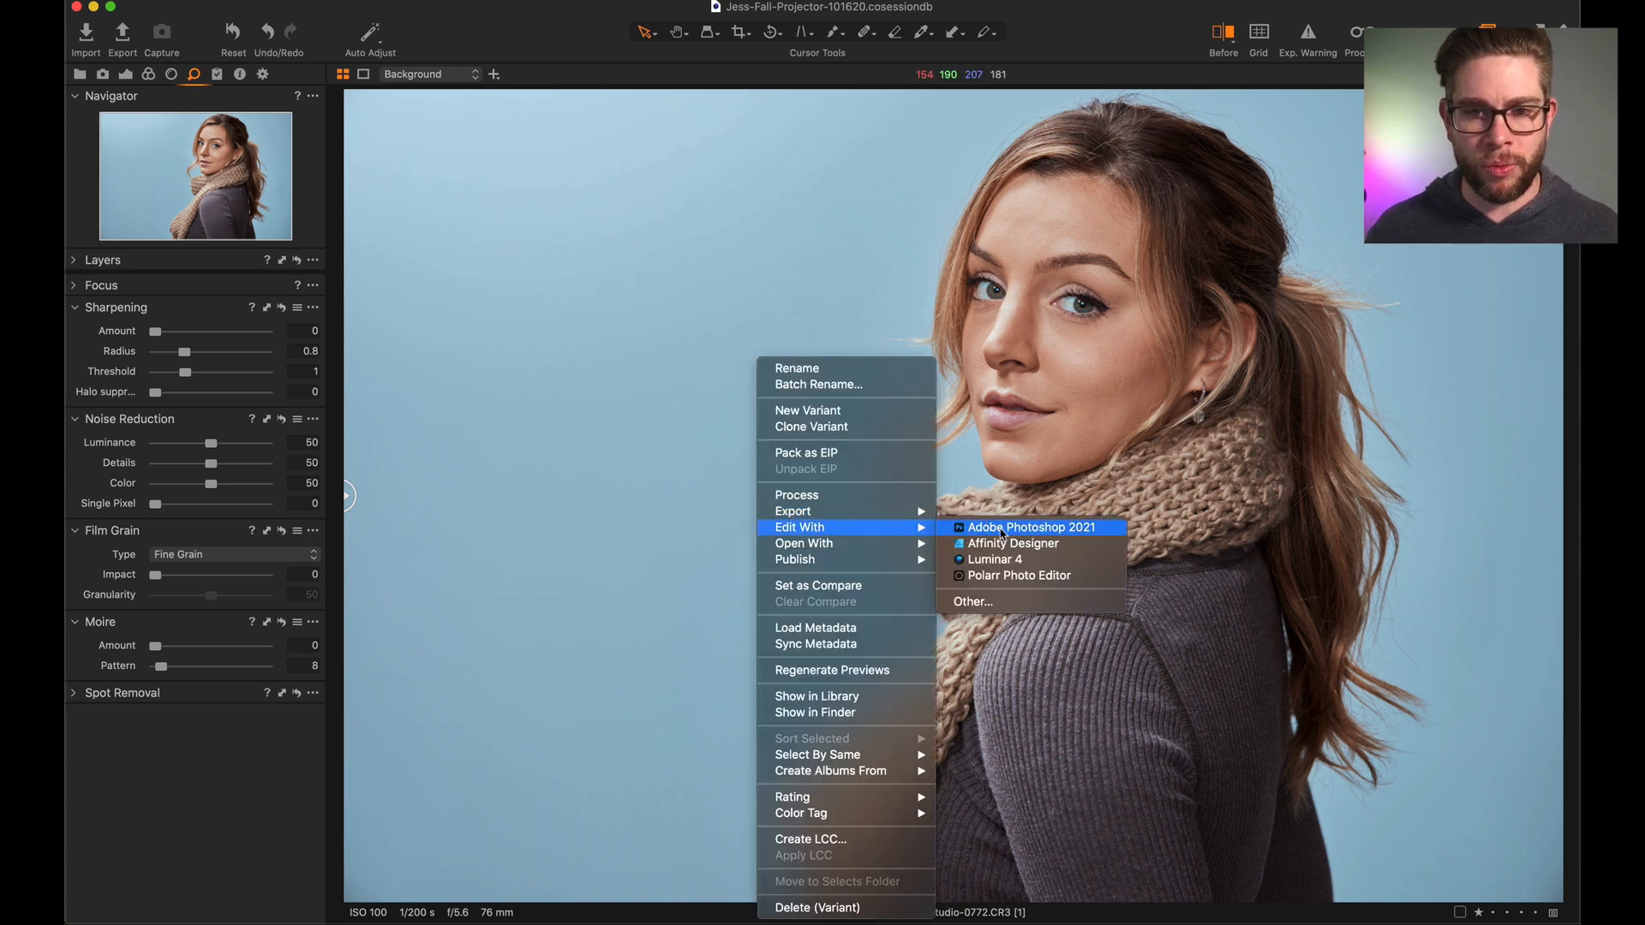
click(1011, 531)
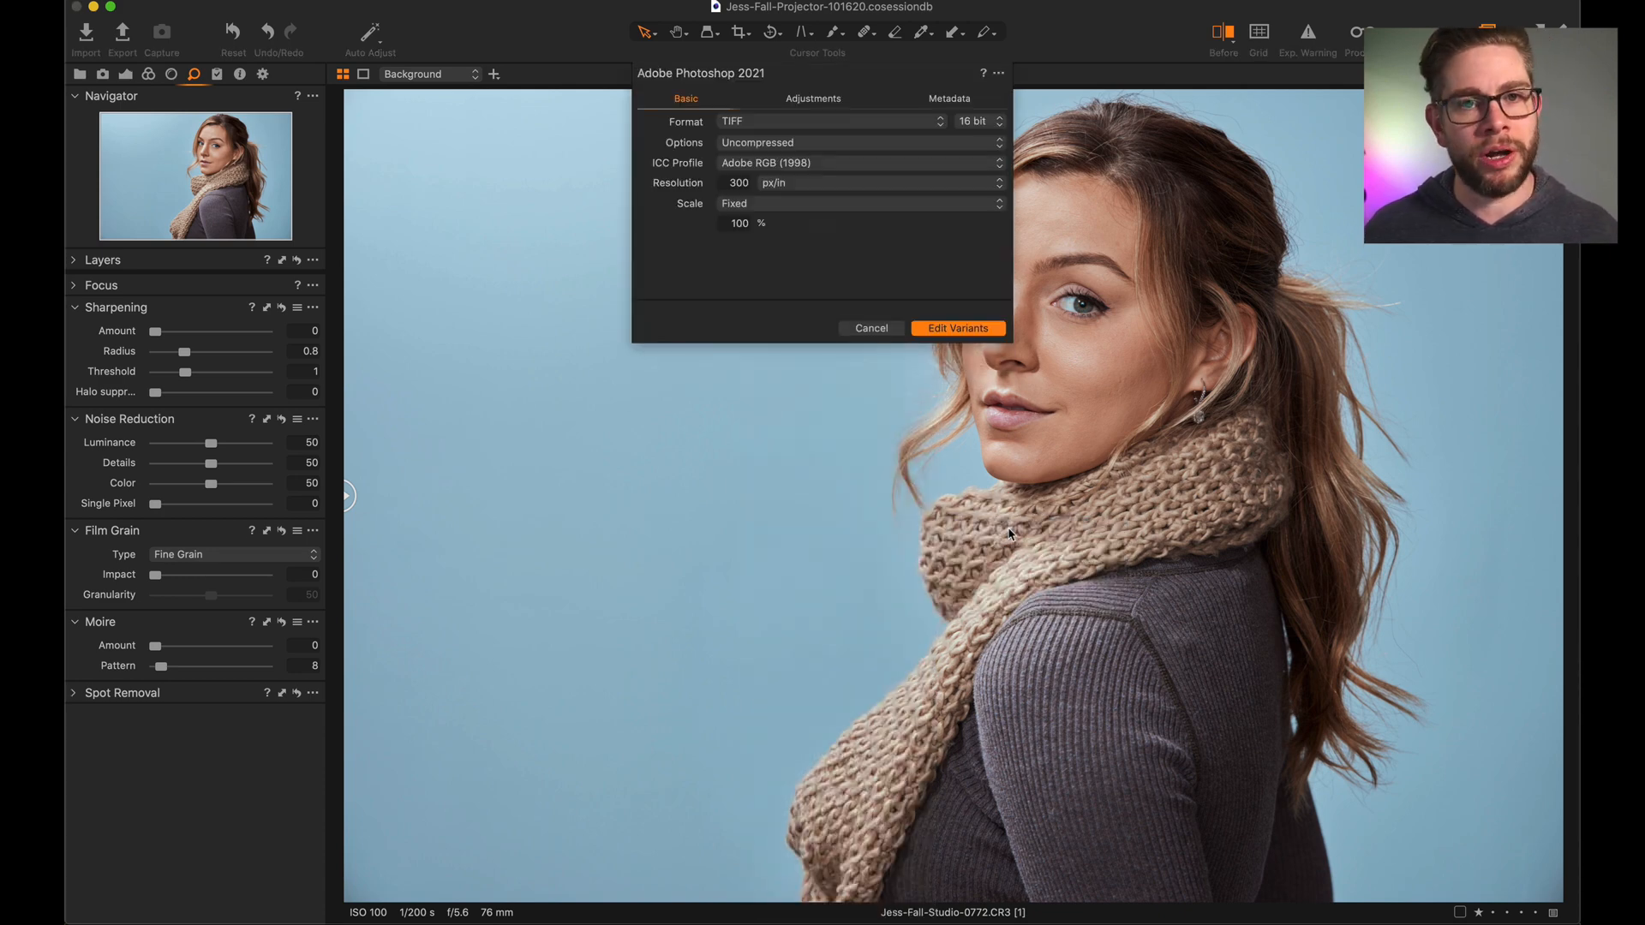
click(998, 125)
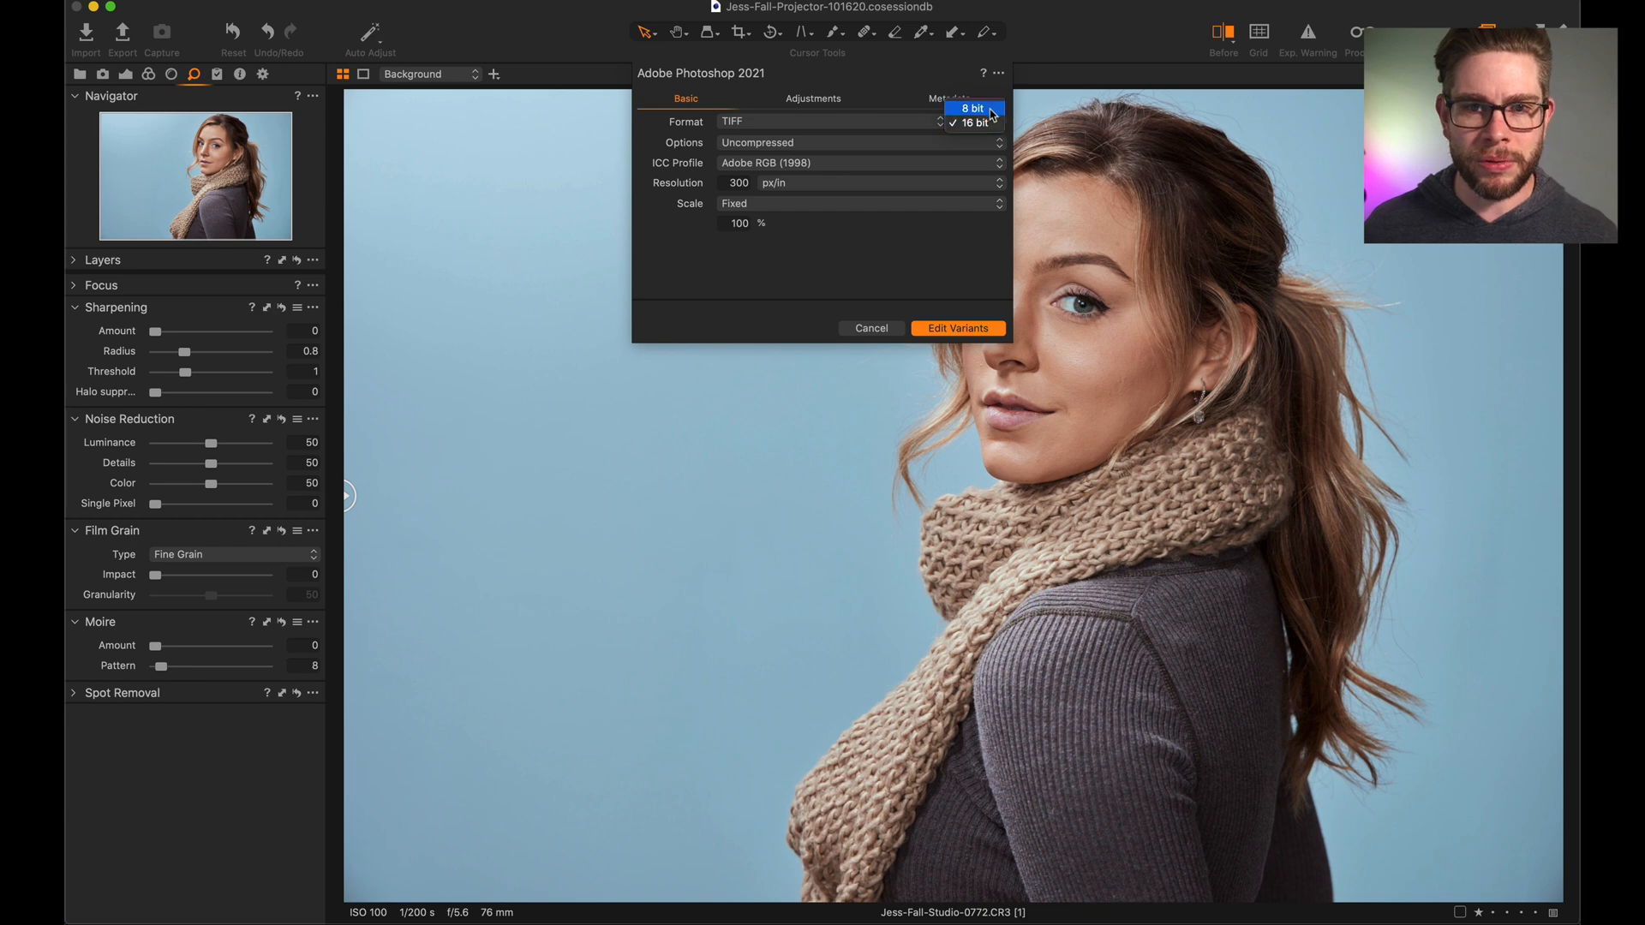
click(973, 109)
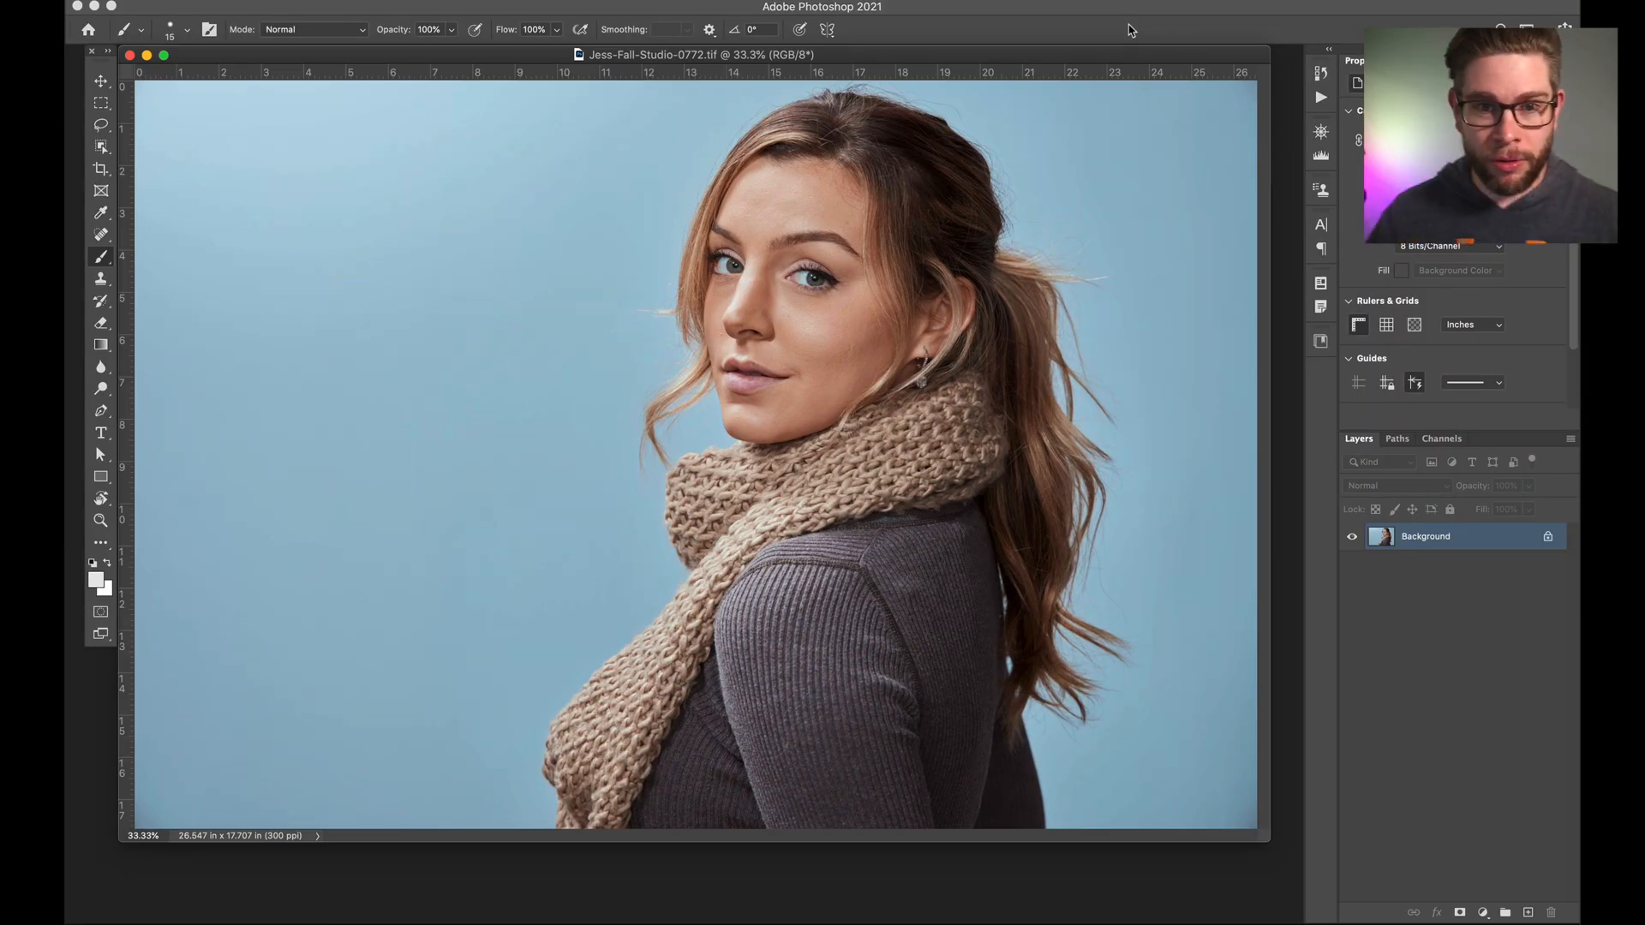
Step: Change the screen mode so the portrait fills the workspace and position the whole picture between the panels
key(f)
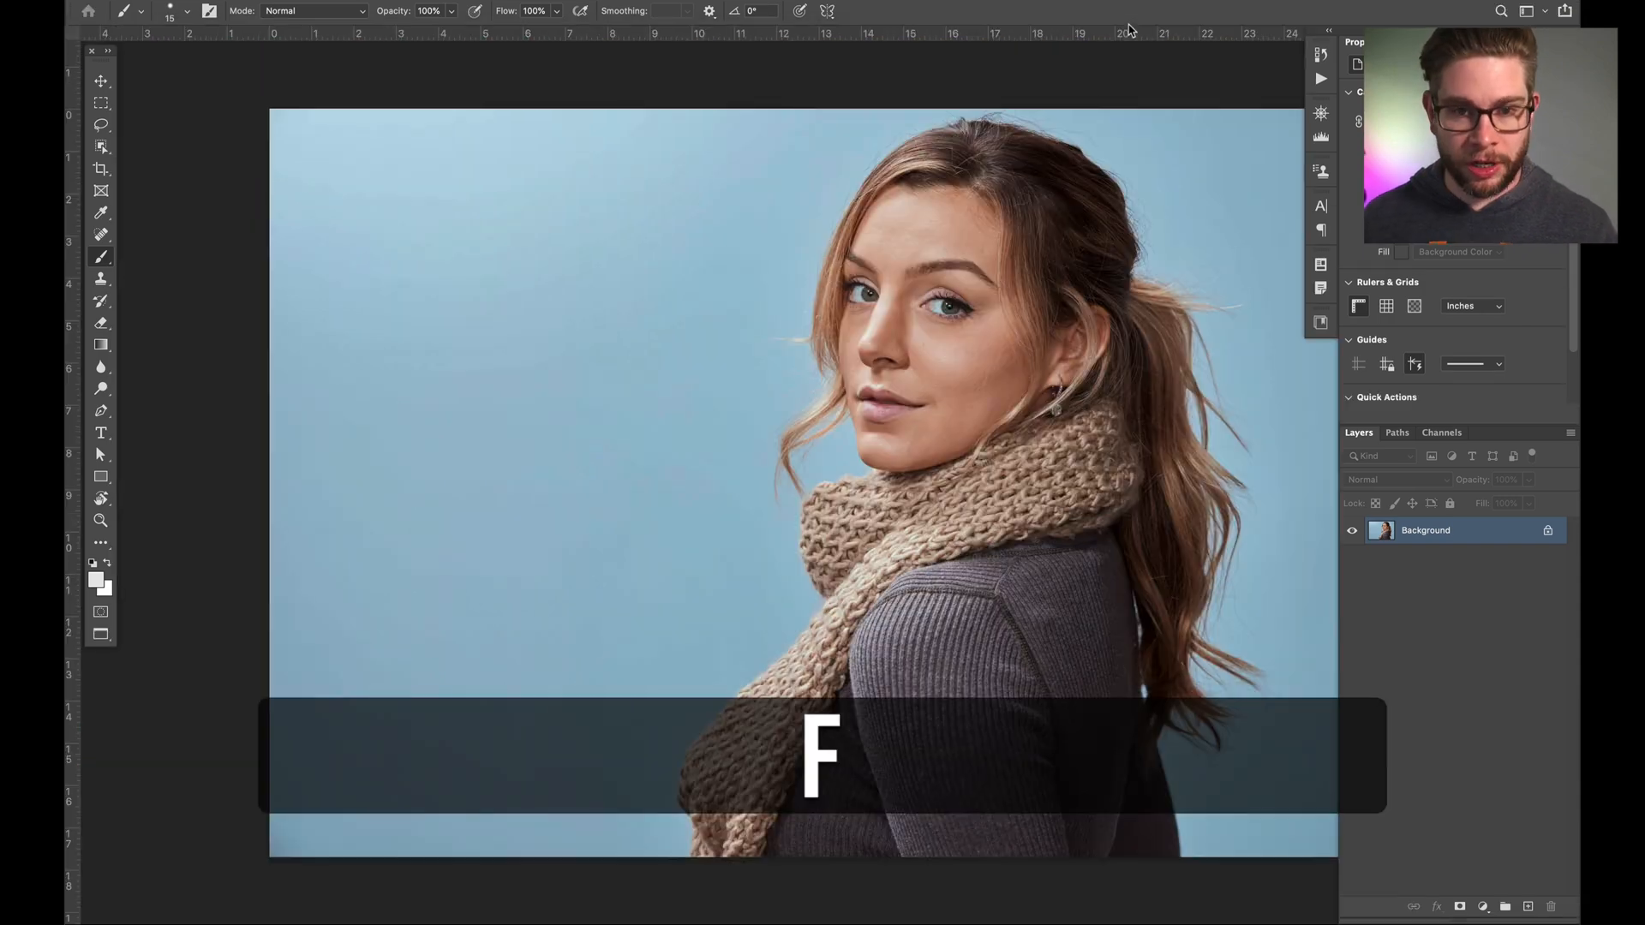
drag(1041, 136, 806, 119)
scroll(1040, 136, down, 4)
scroll(1040, 136, left, 5)
scroll(1041, 136, up, 4)
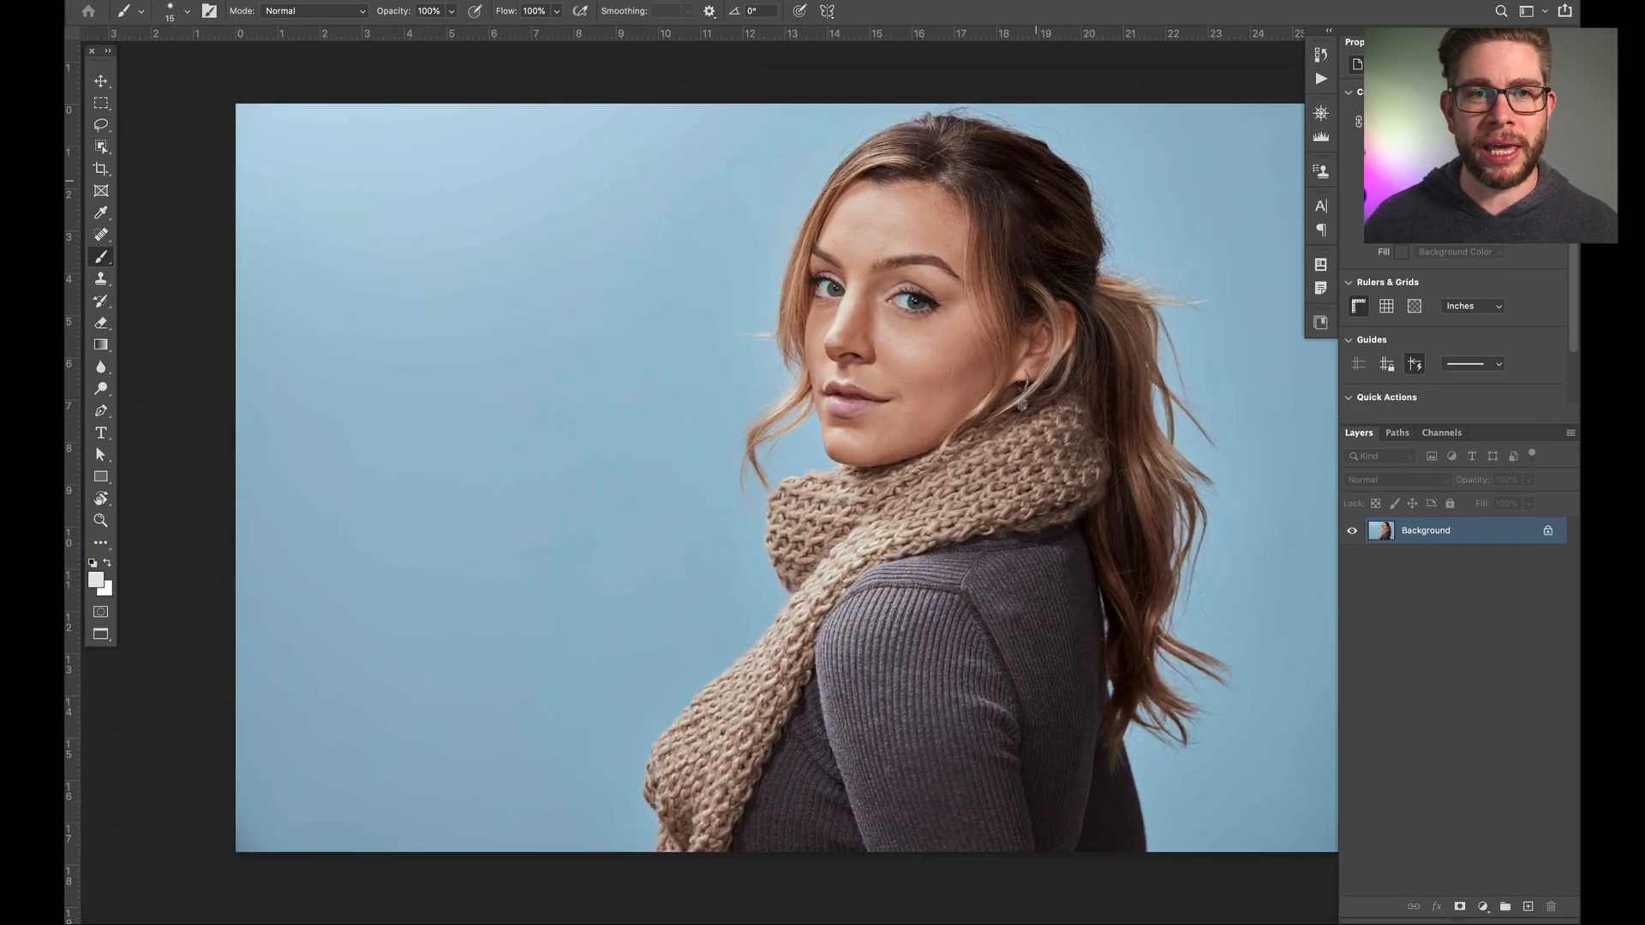
scroll(1036, 181, right, 1)
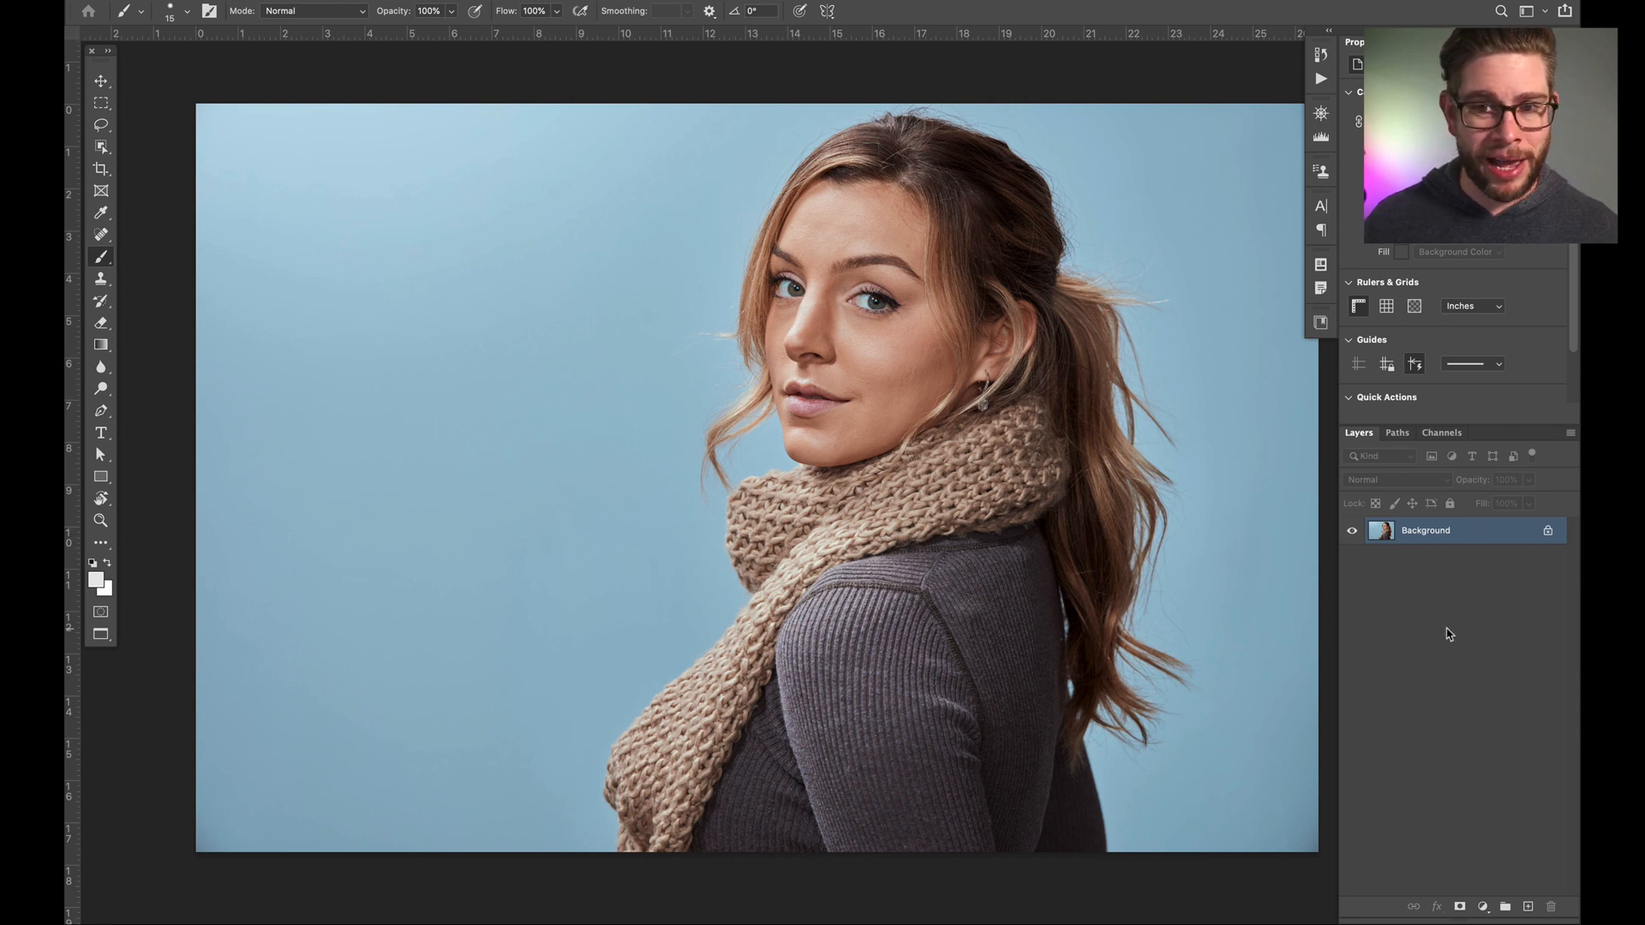
Step: Run the FS 8 Bit action from the SWP FS set on the portrait
click(1320, 79)
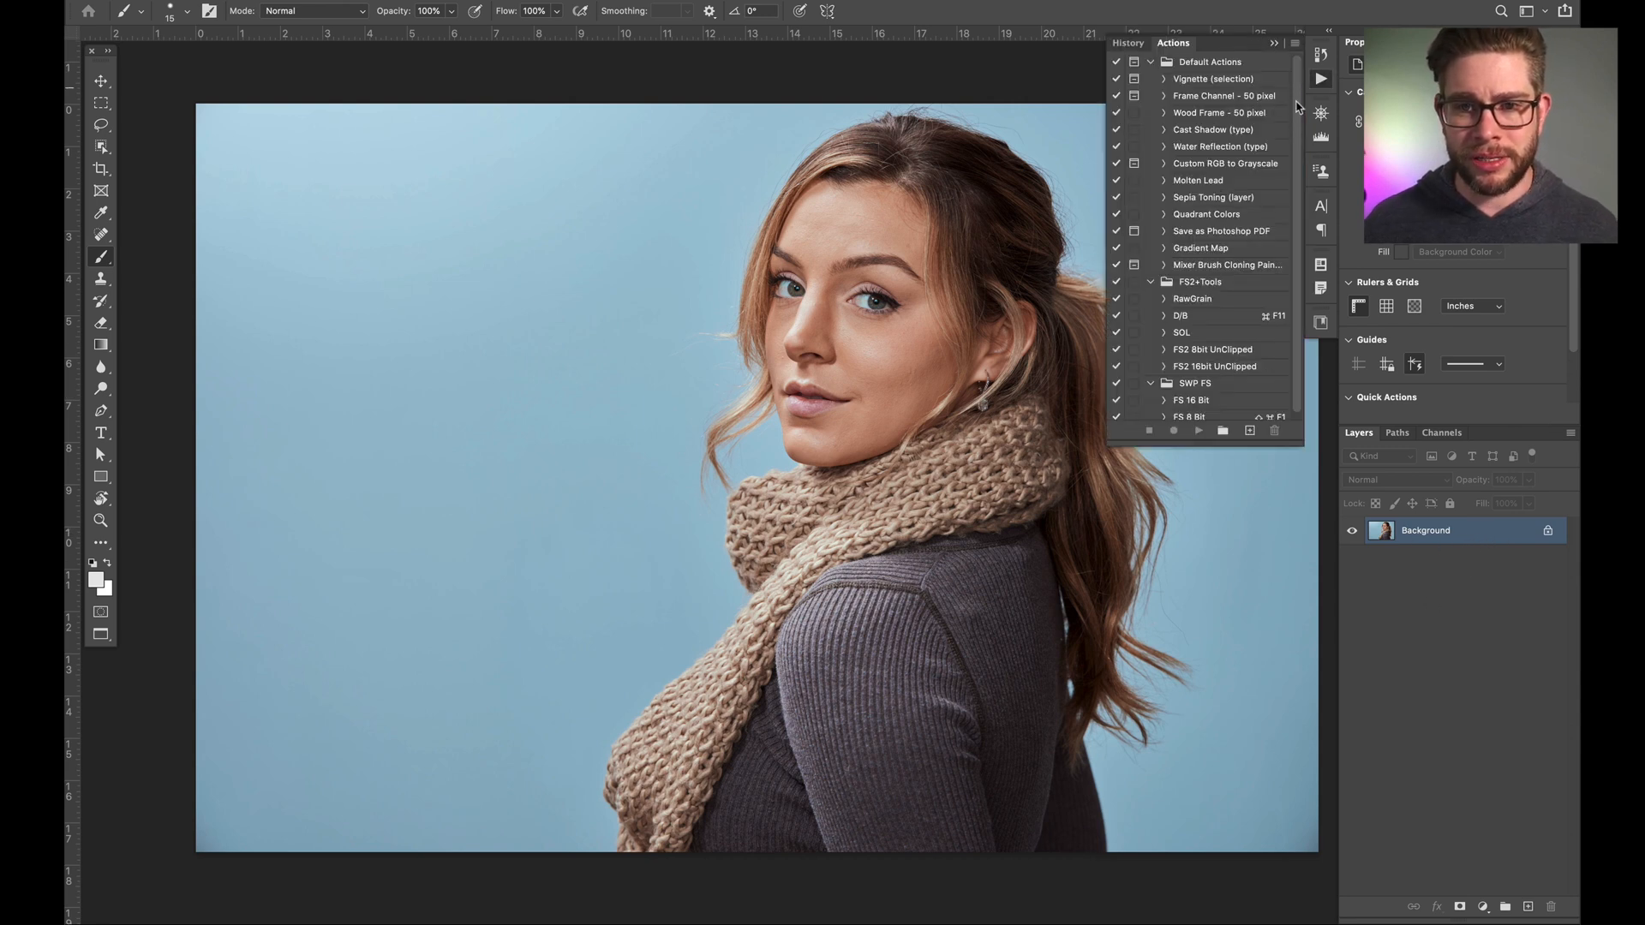
click(1222, 415)
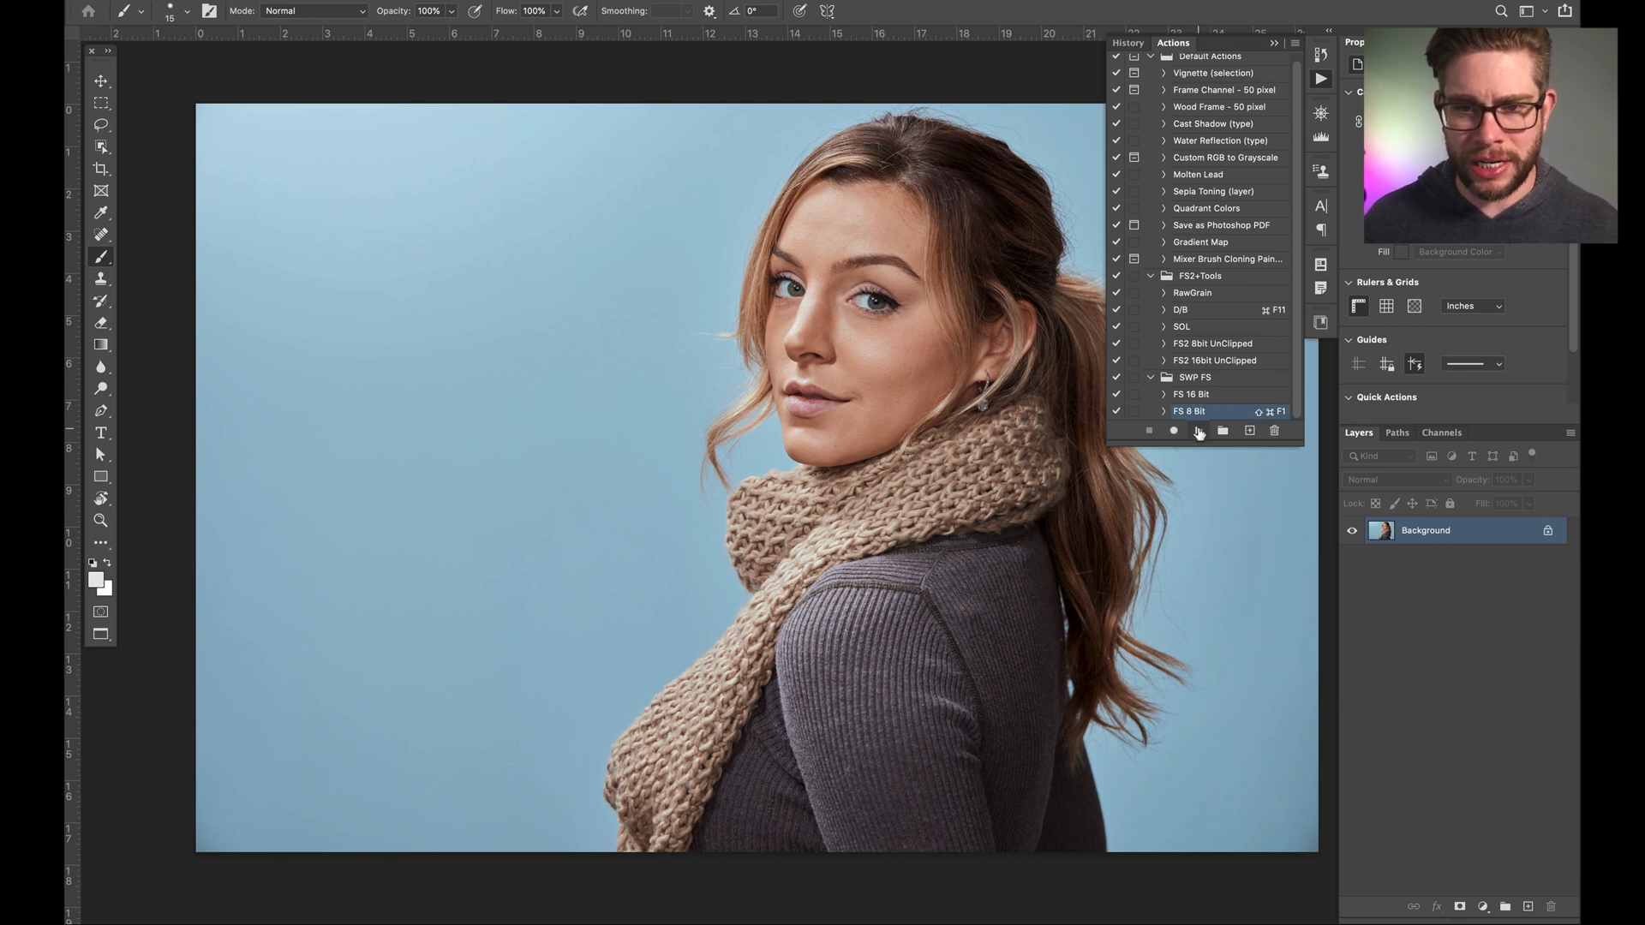
click(1198, 431)
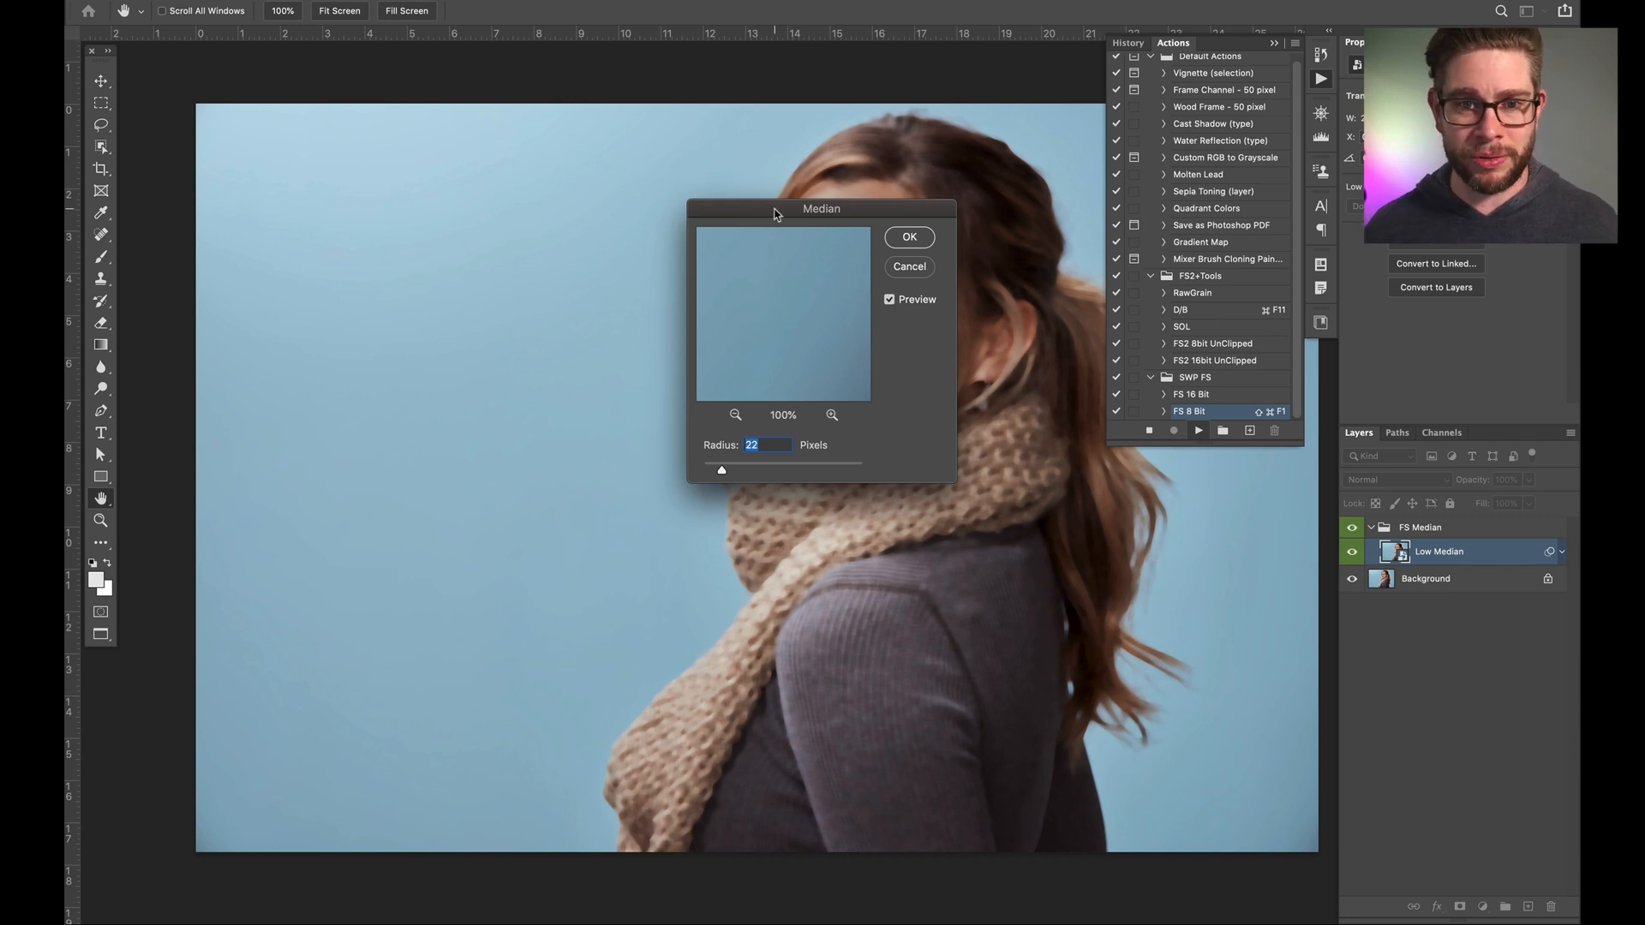
Step: Set the Median filter radius to 9 pixels for the Low Median layer, checking the chin and cheek skin in the preview
drag(774, 213, 1001, 257)
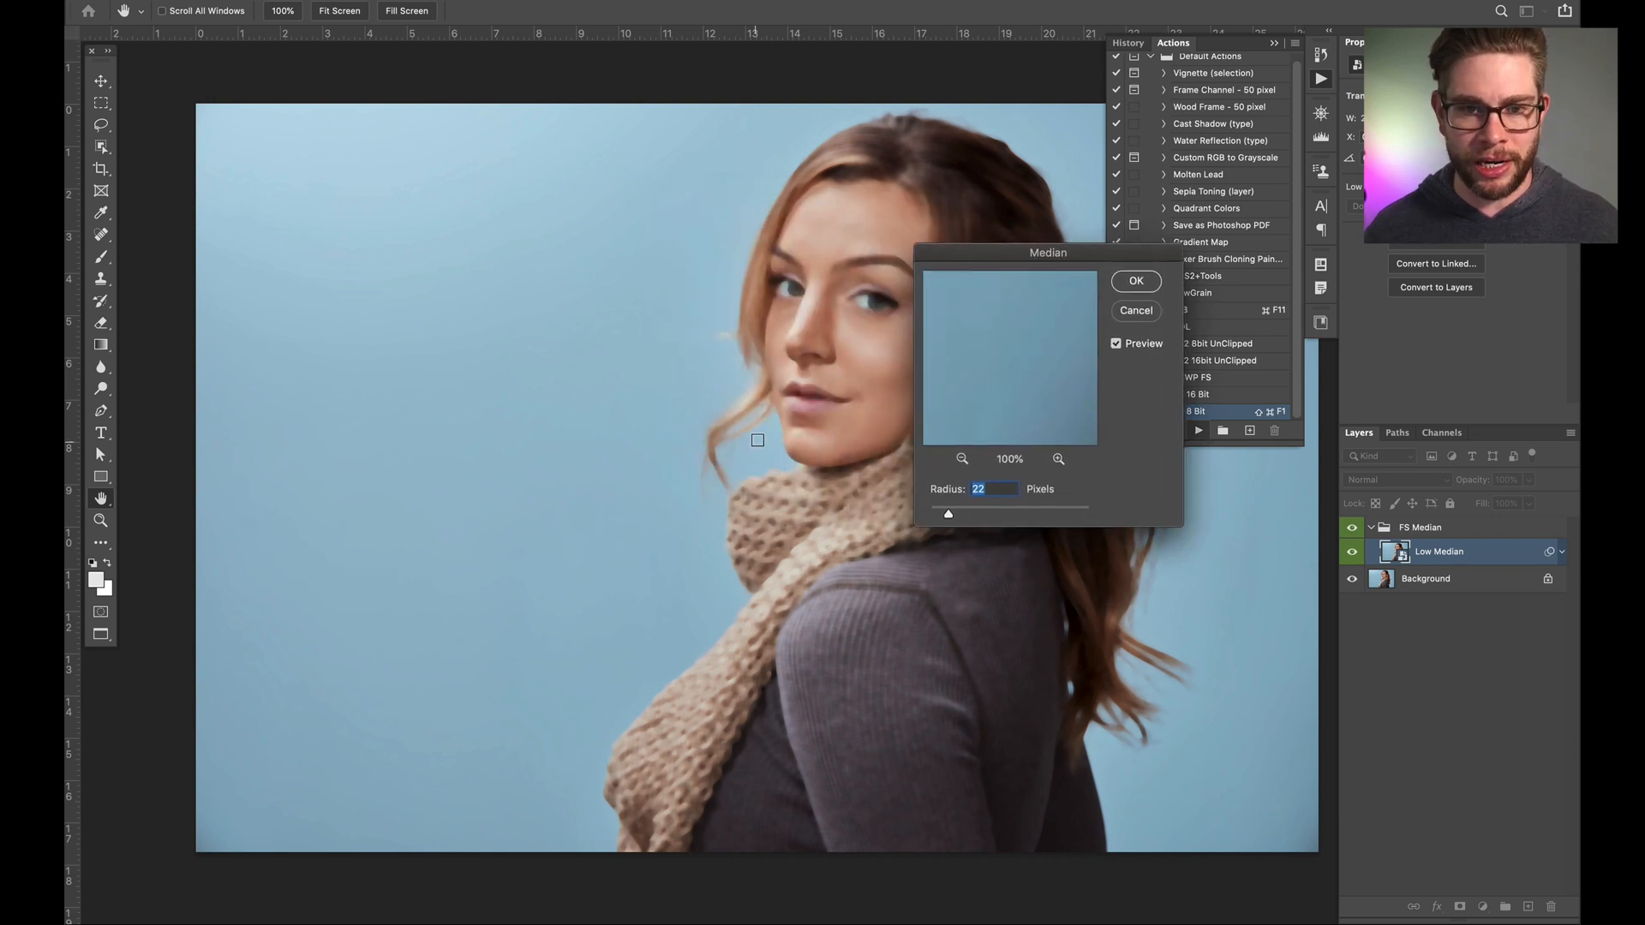
click(778, 425)
mouse_move(1008, 378)
mouse_down()
mouse_move(962, 331)
mouse_move(1017, 377)
mouse_move(1026, 361)
mouse_up()
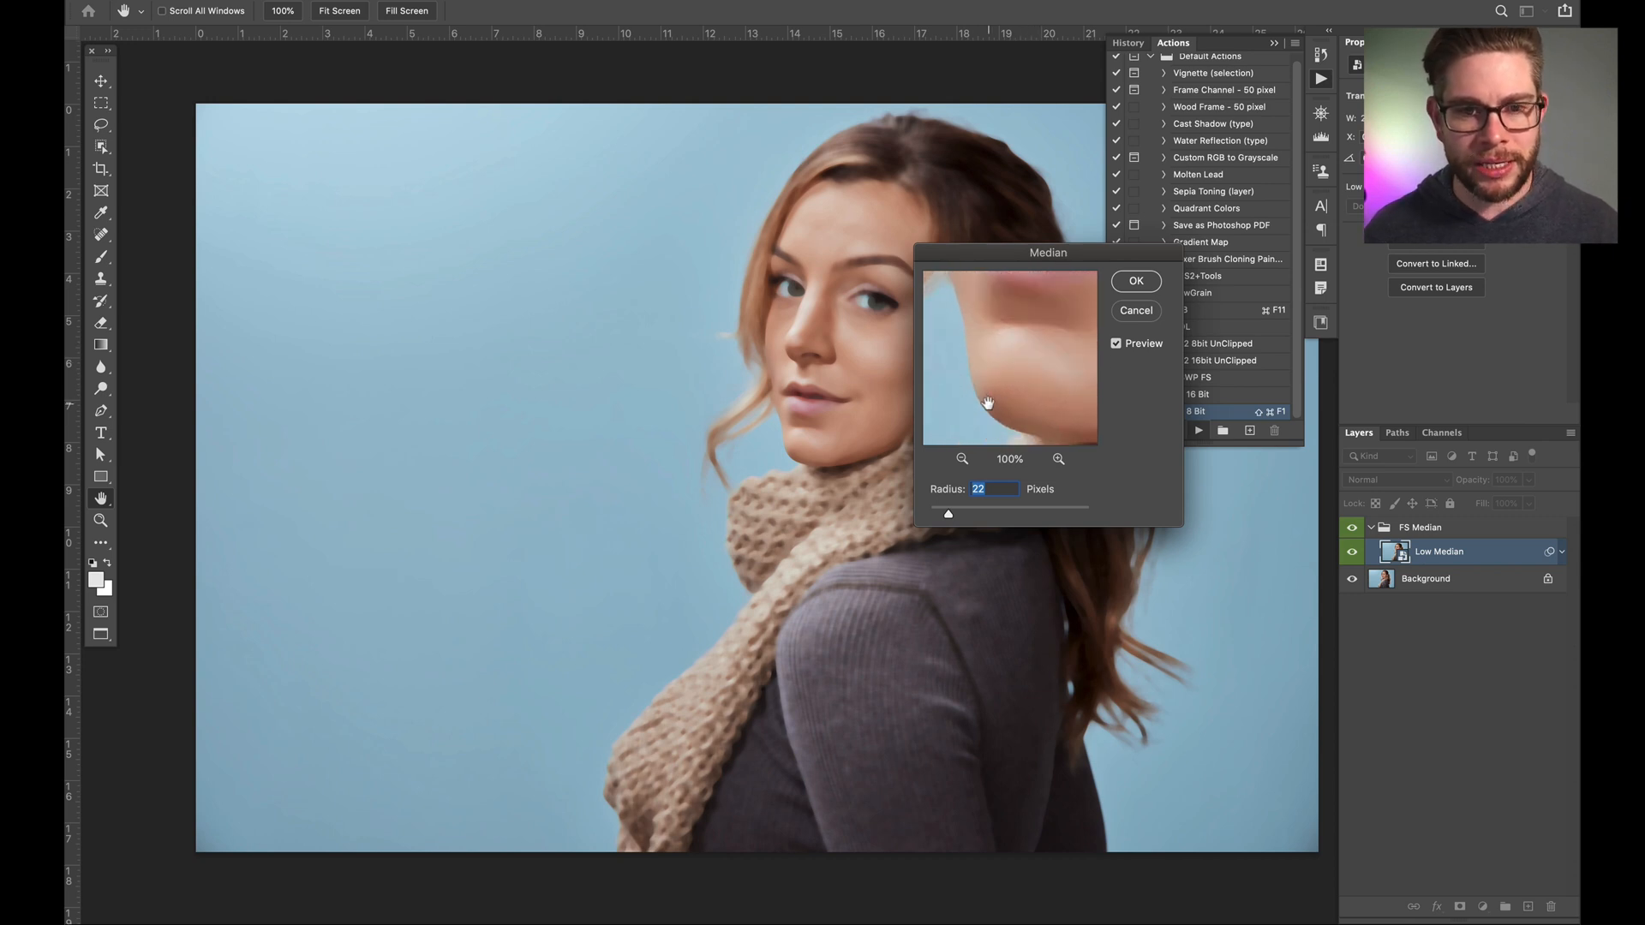
drag(1021, 349, 999, 323)
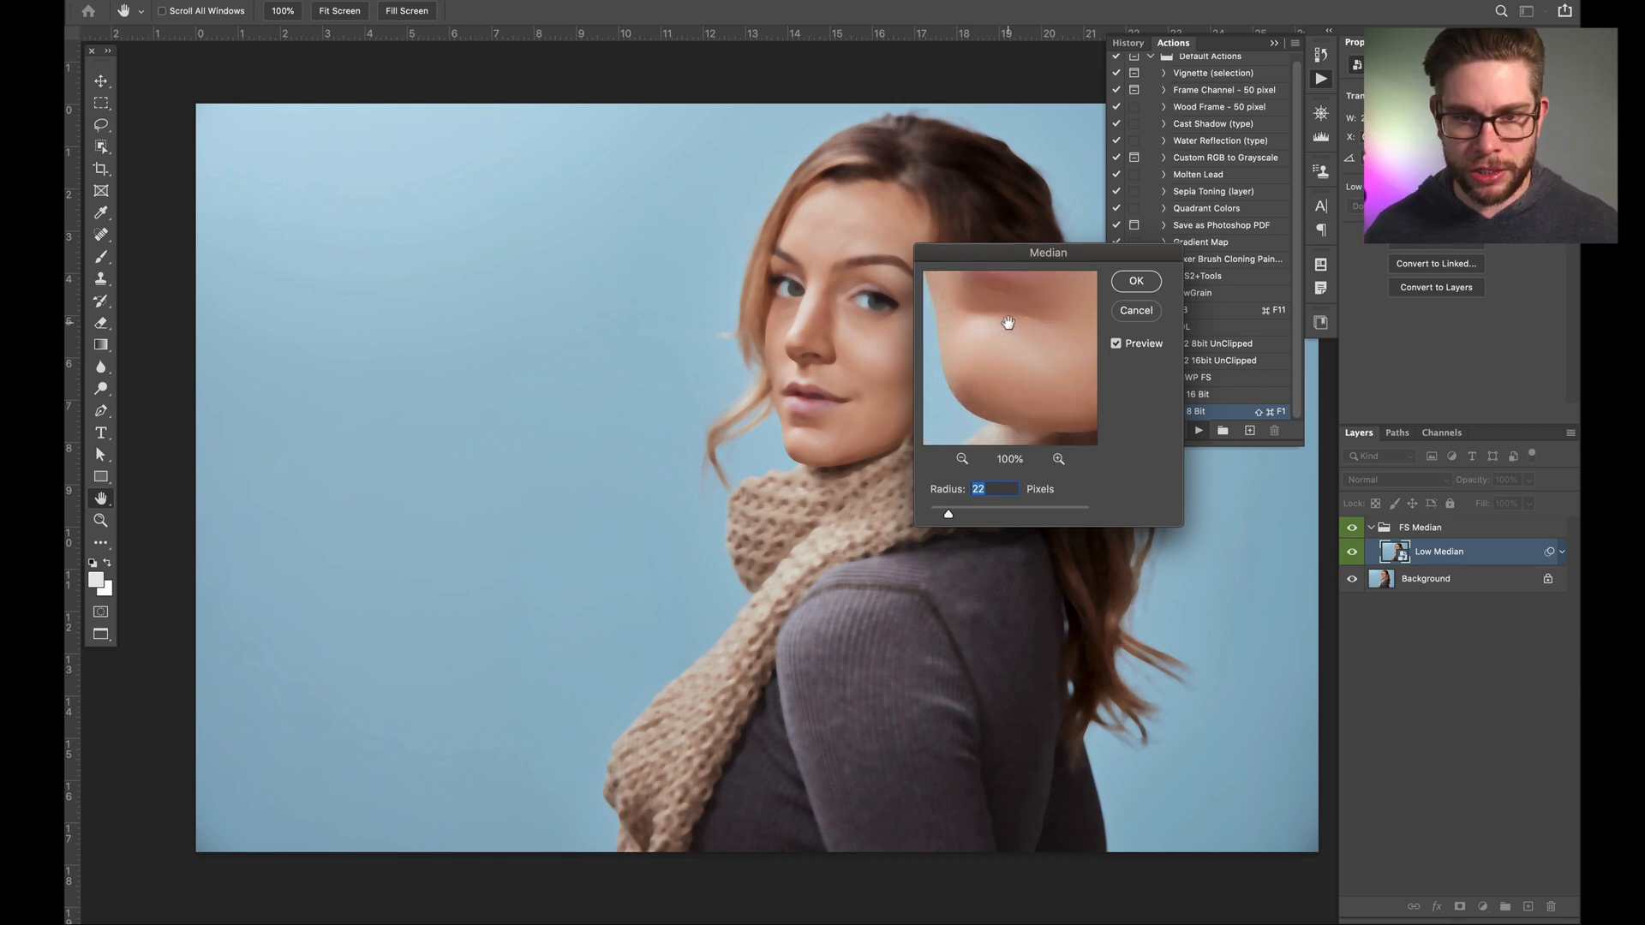
text(9)
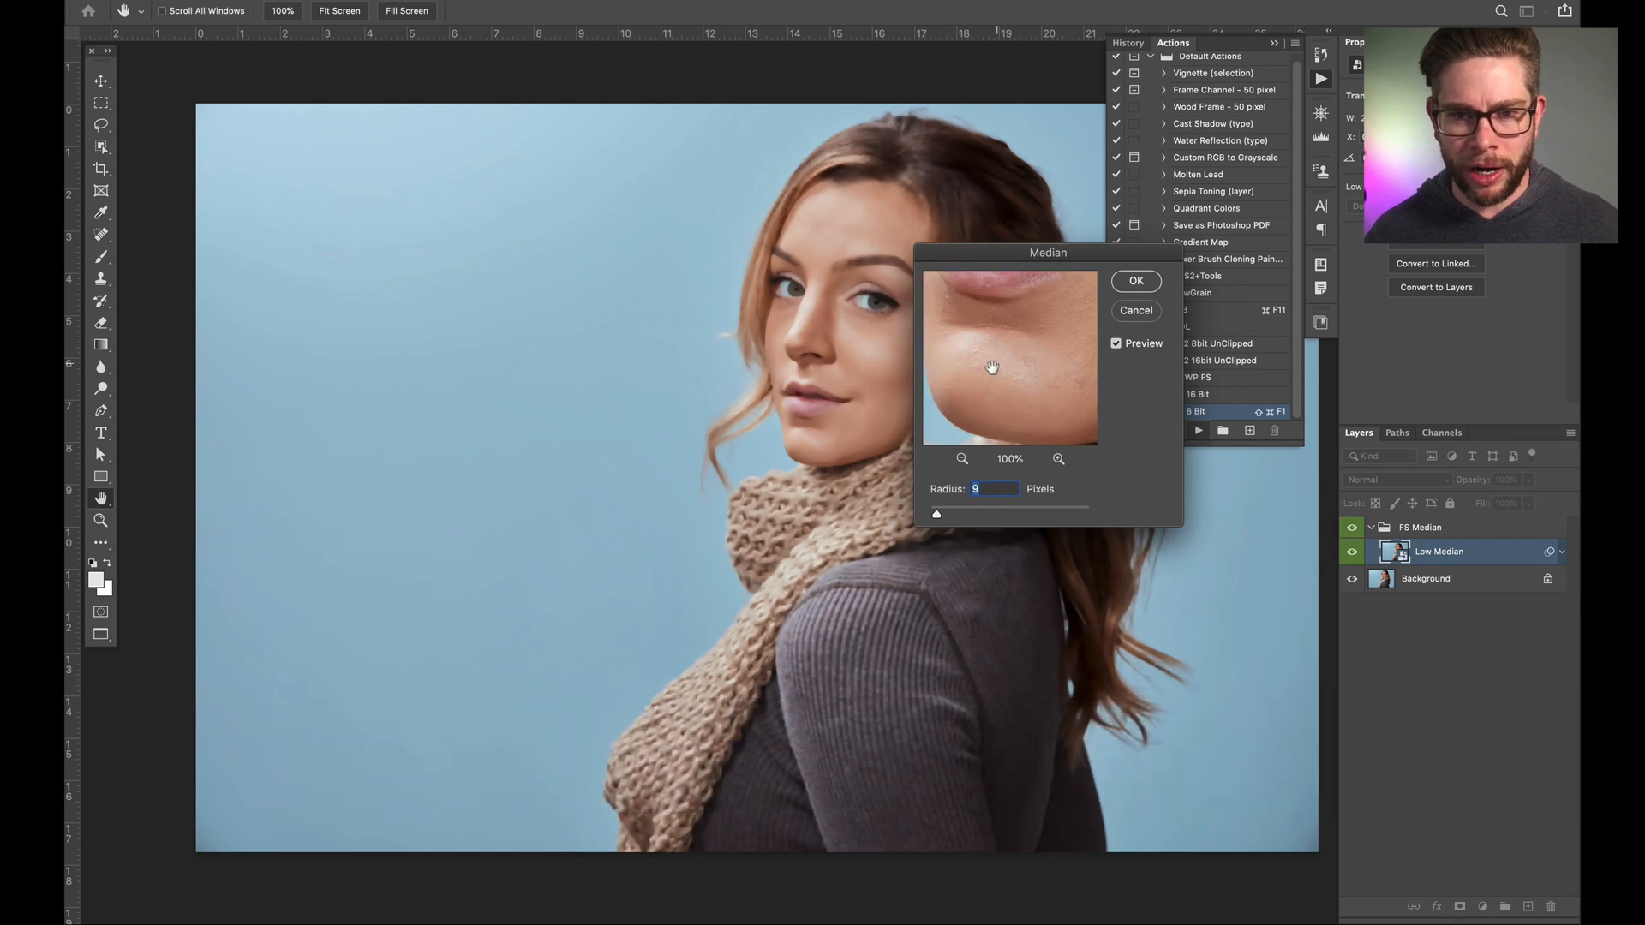
drag(999, 367, 979, 377)
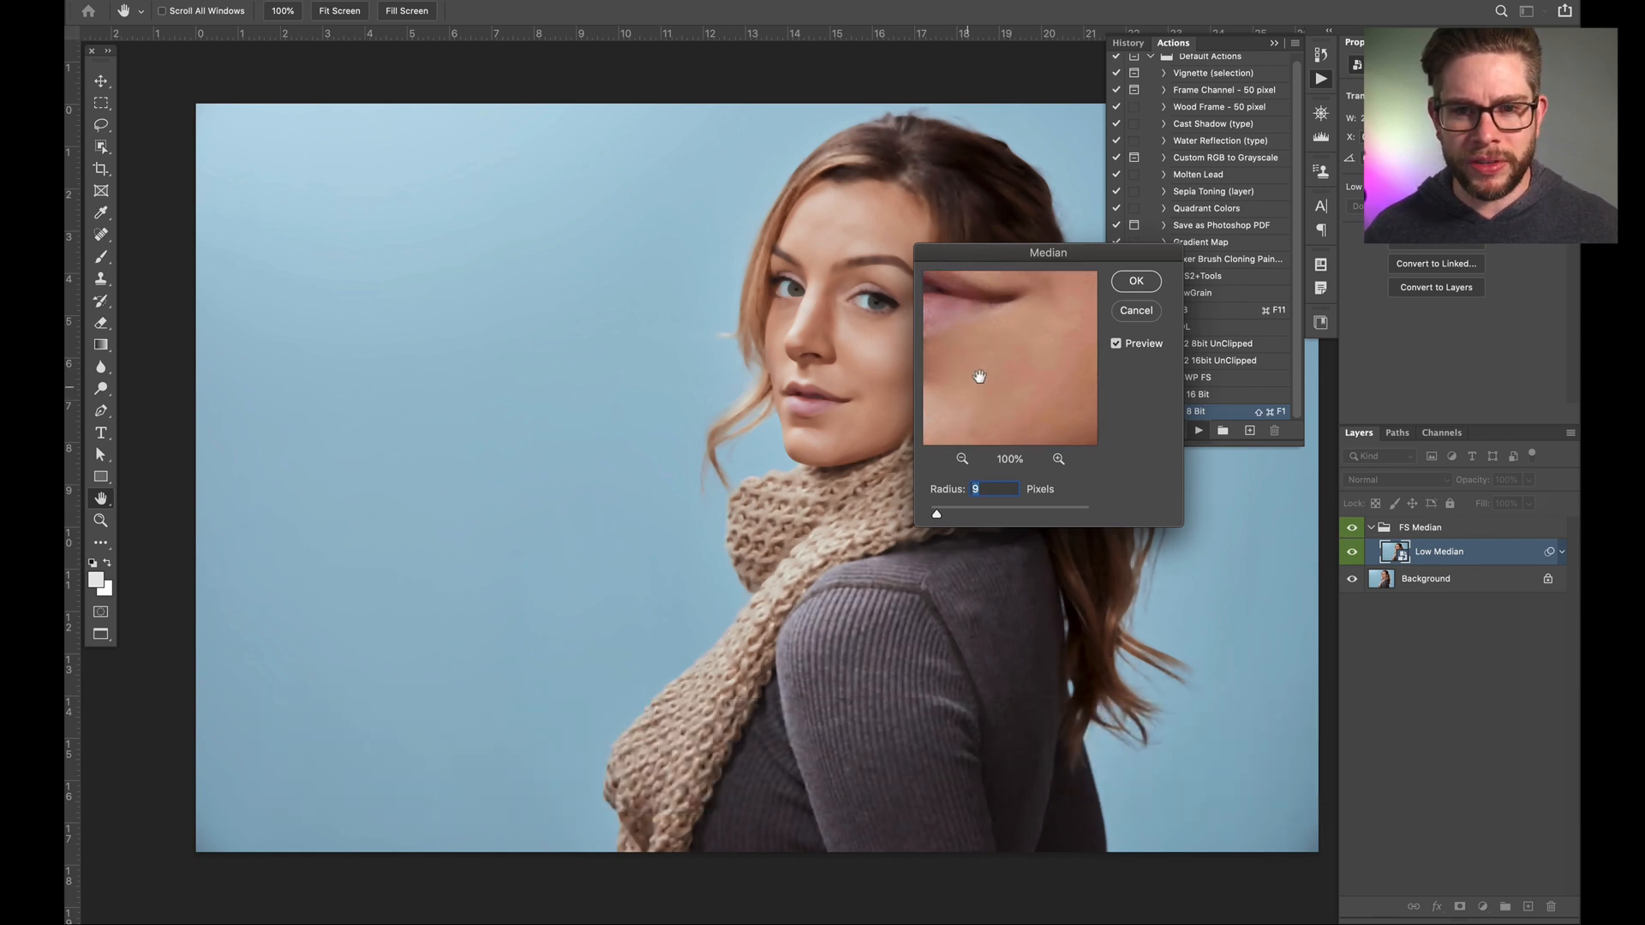
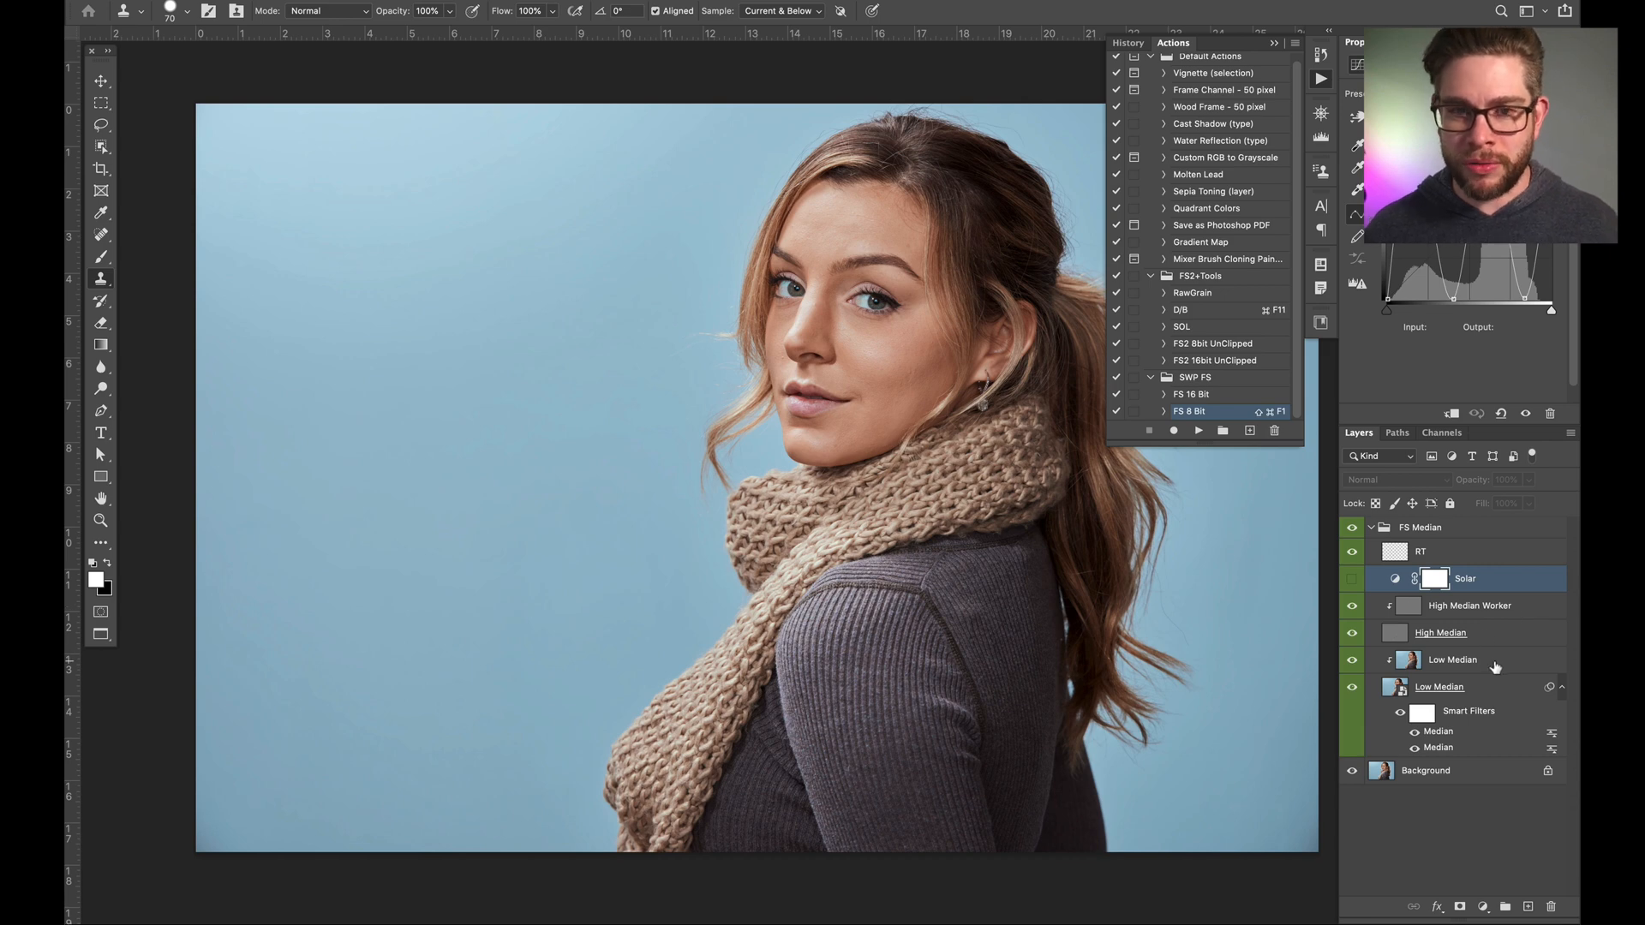
Step: Select the High Median Worker layer and the clipped Low Median layer in turn, and examine the facial skin at 100% zoom
click(1532, 611)
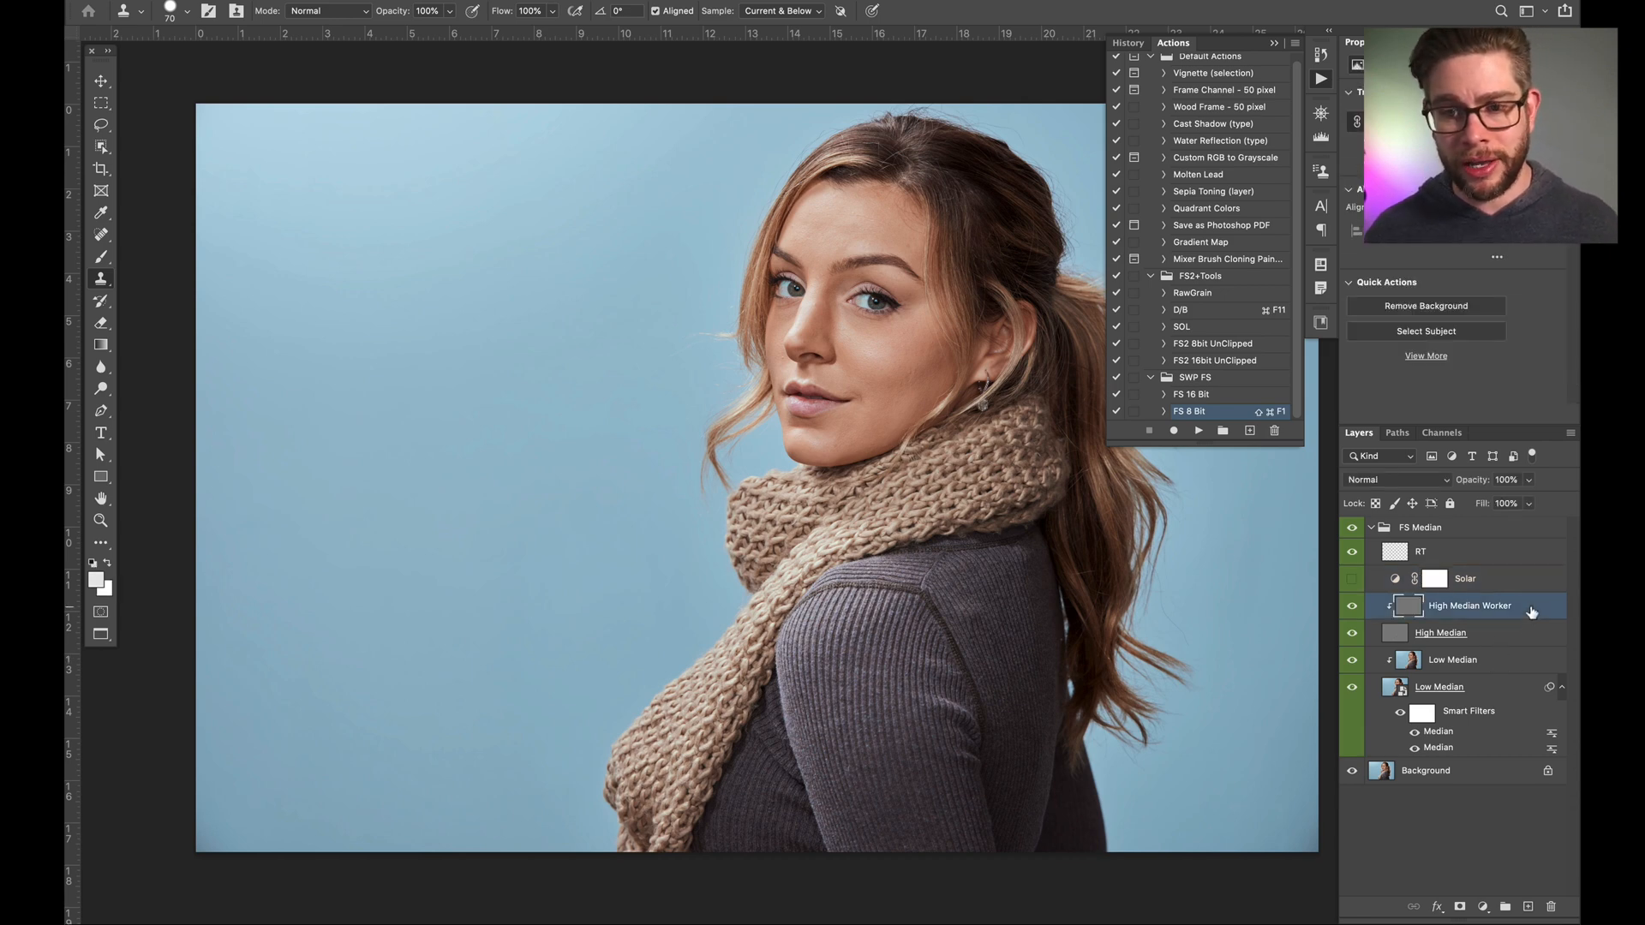
click(1512, 666)
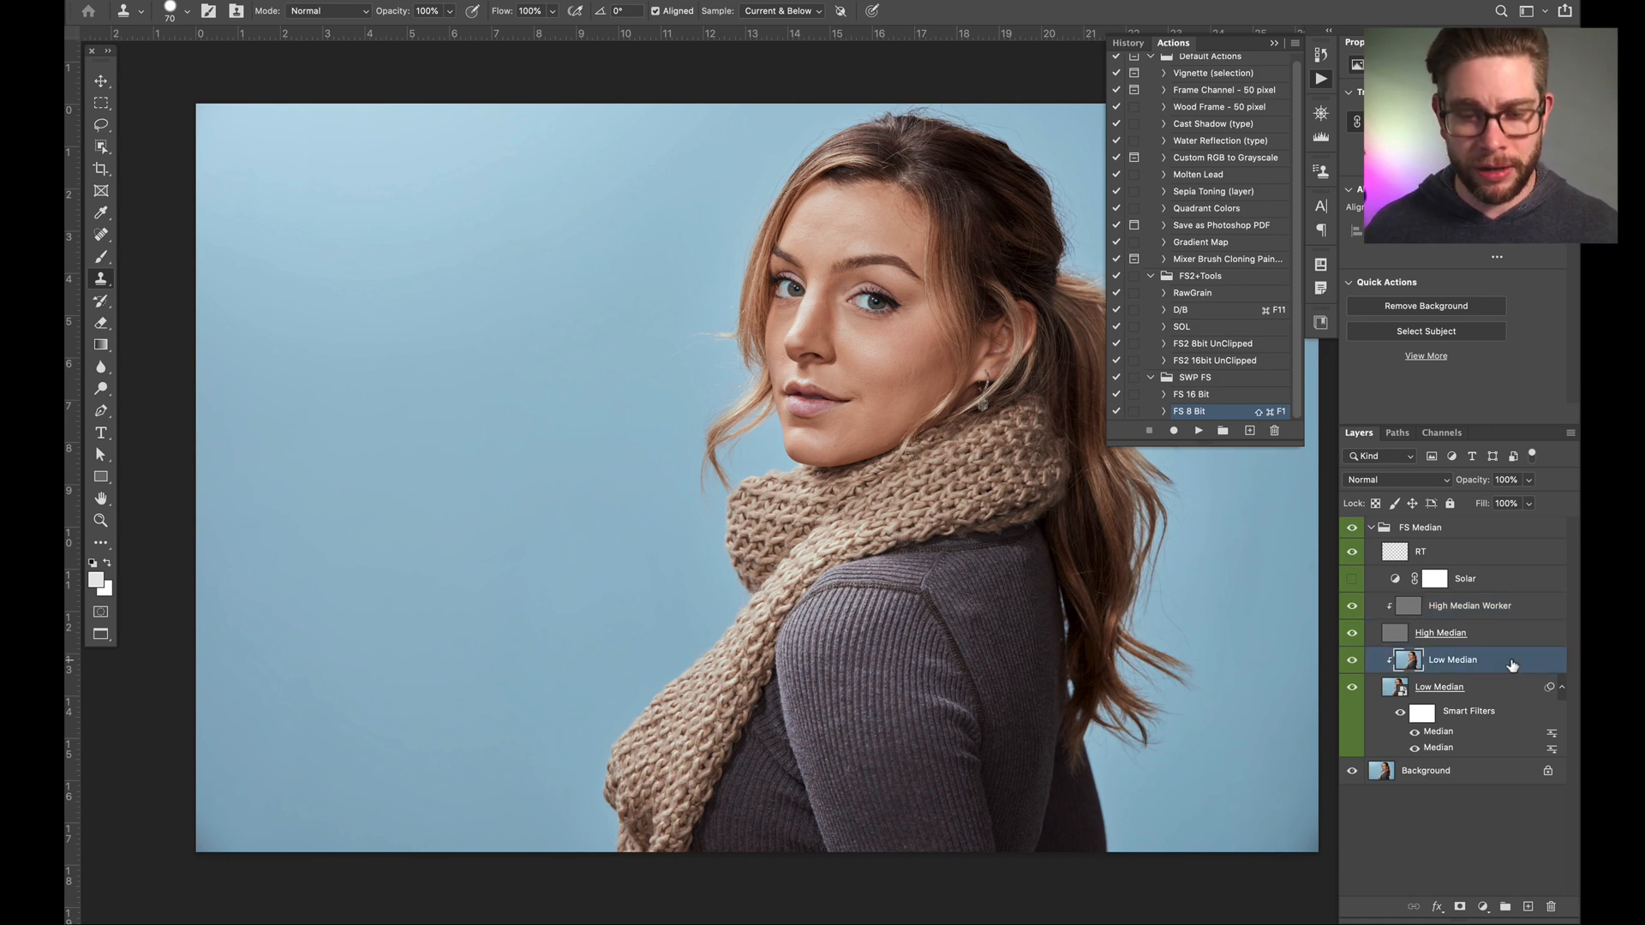
key(super+equal)
key(super+equal)
key(super+equal)
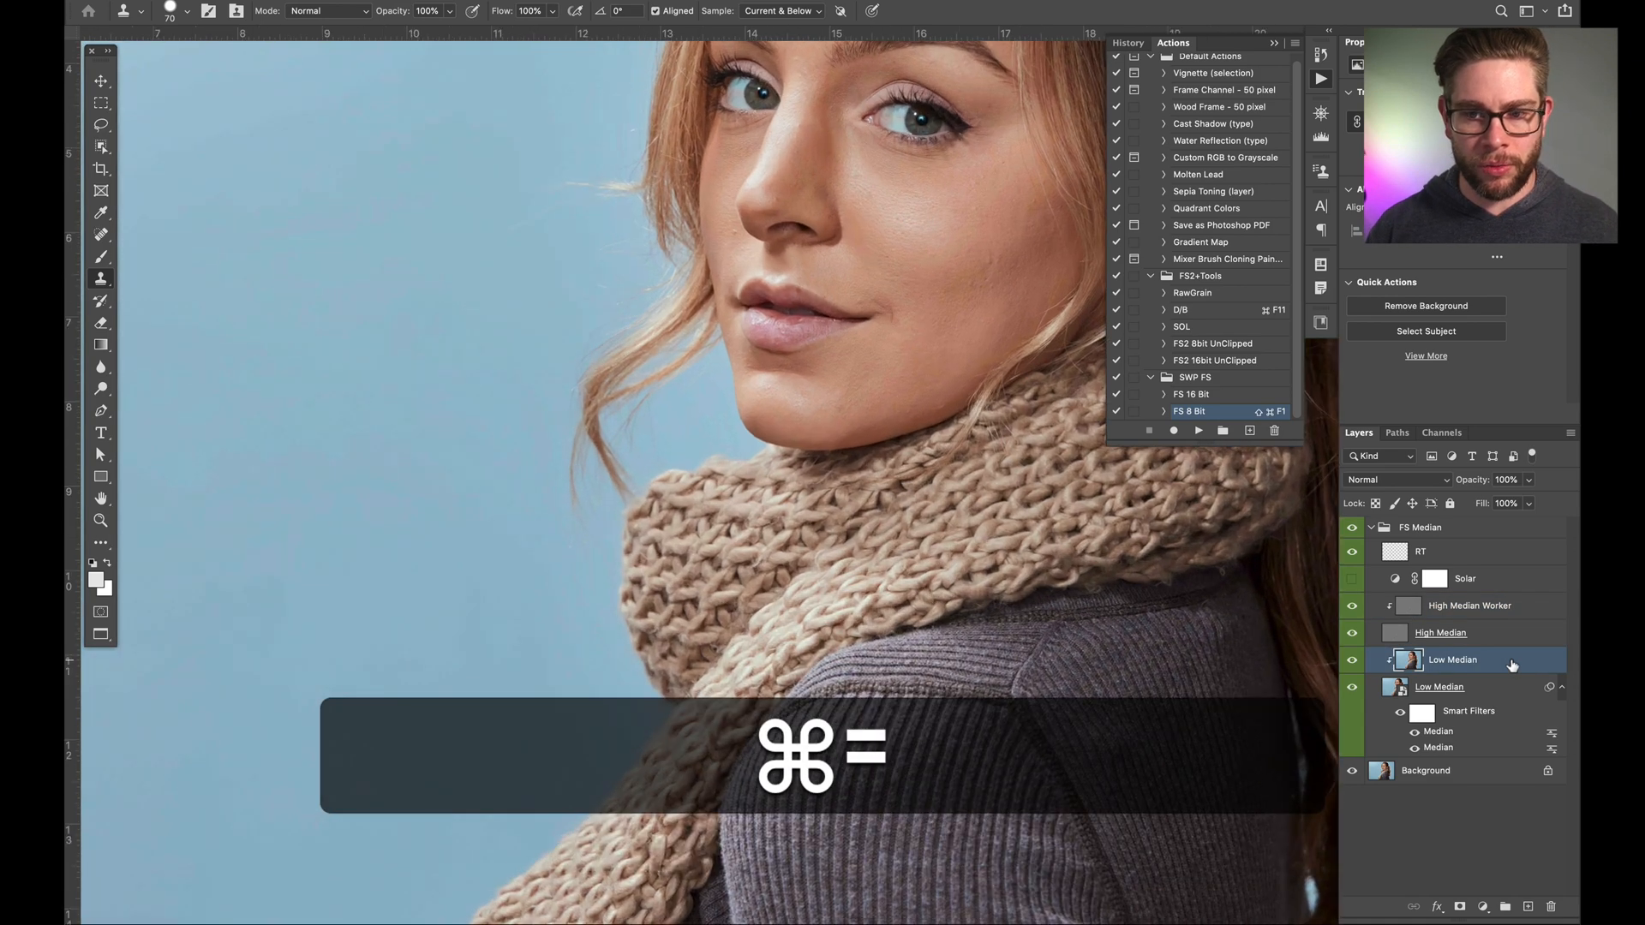
scroll(1050, 392, up, 5)
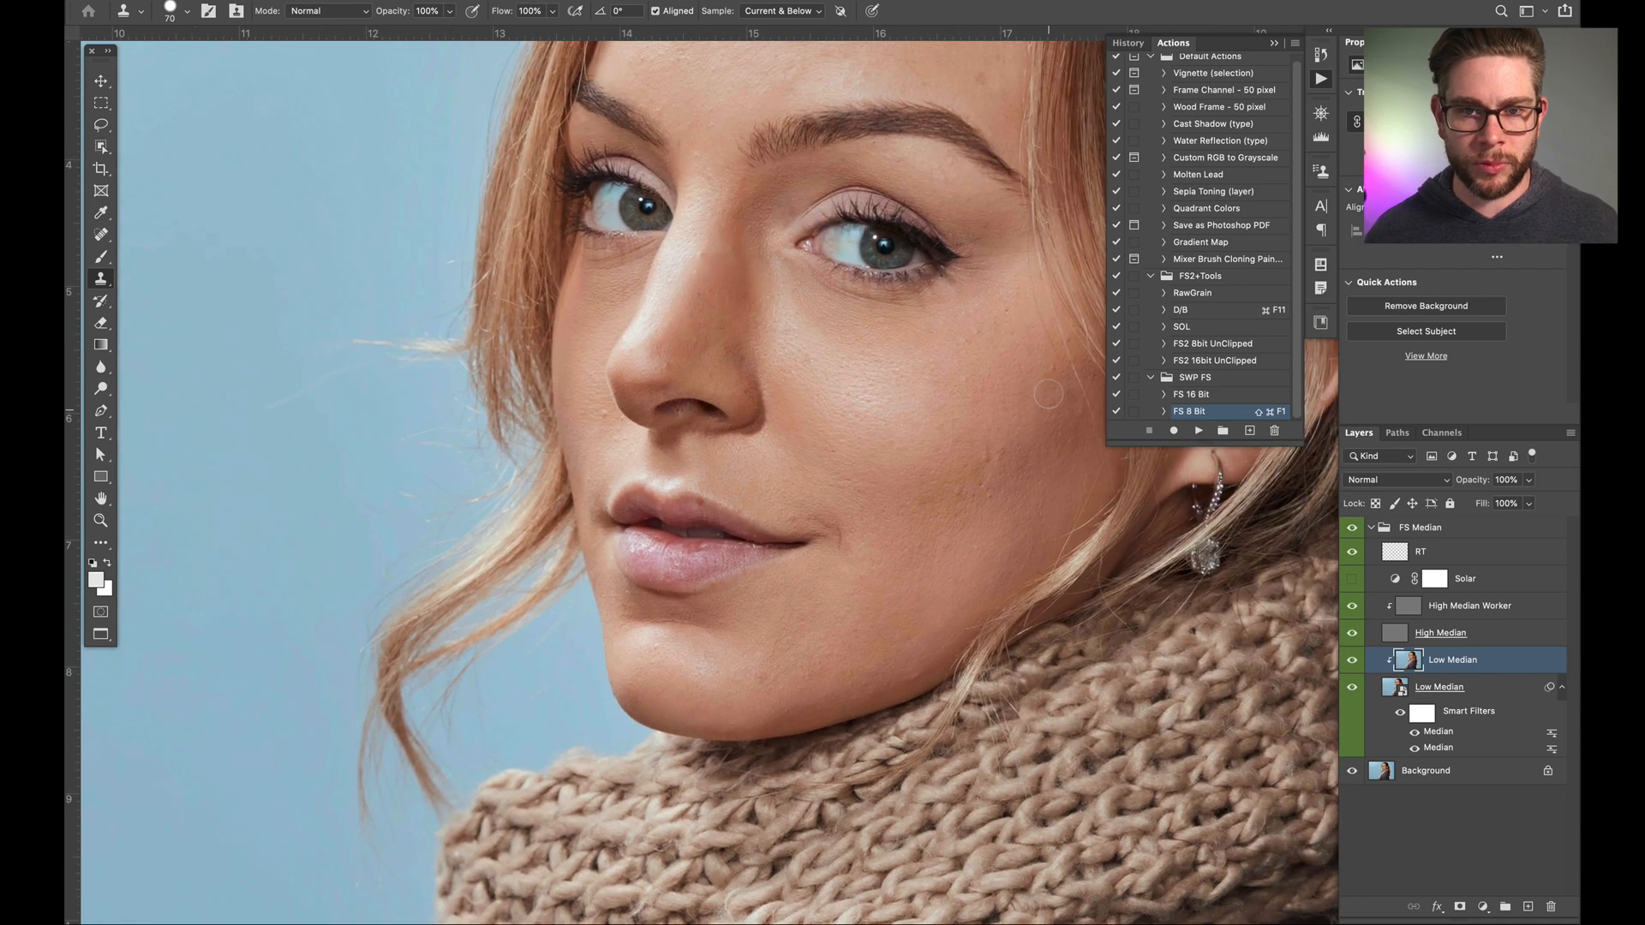
scroll(1047, 393, up, 1)
key(super+1)
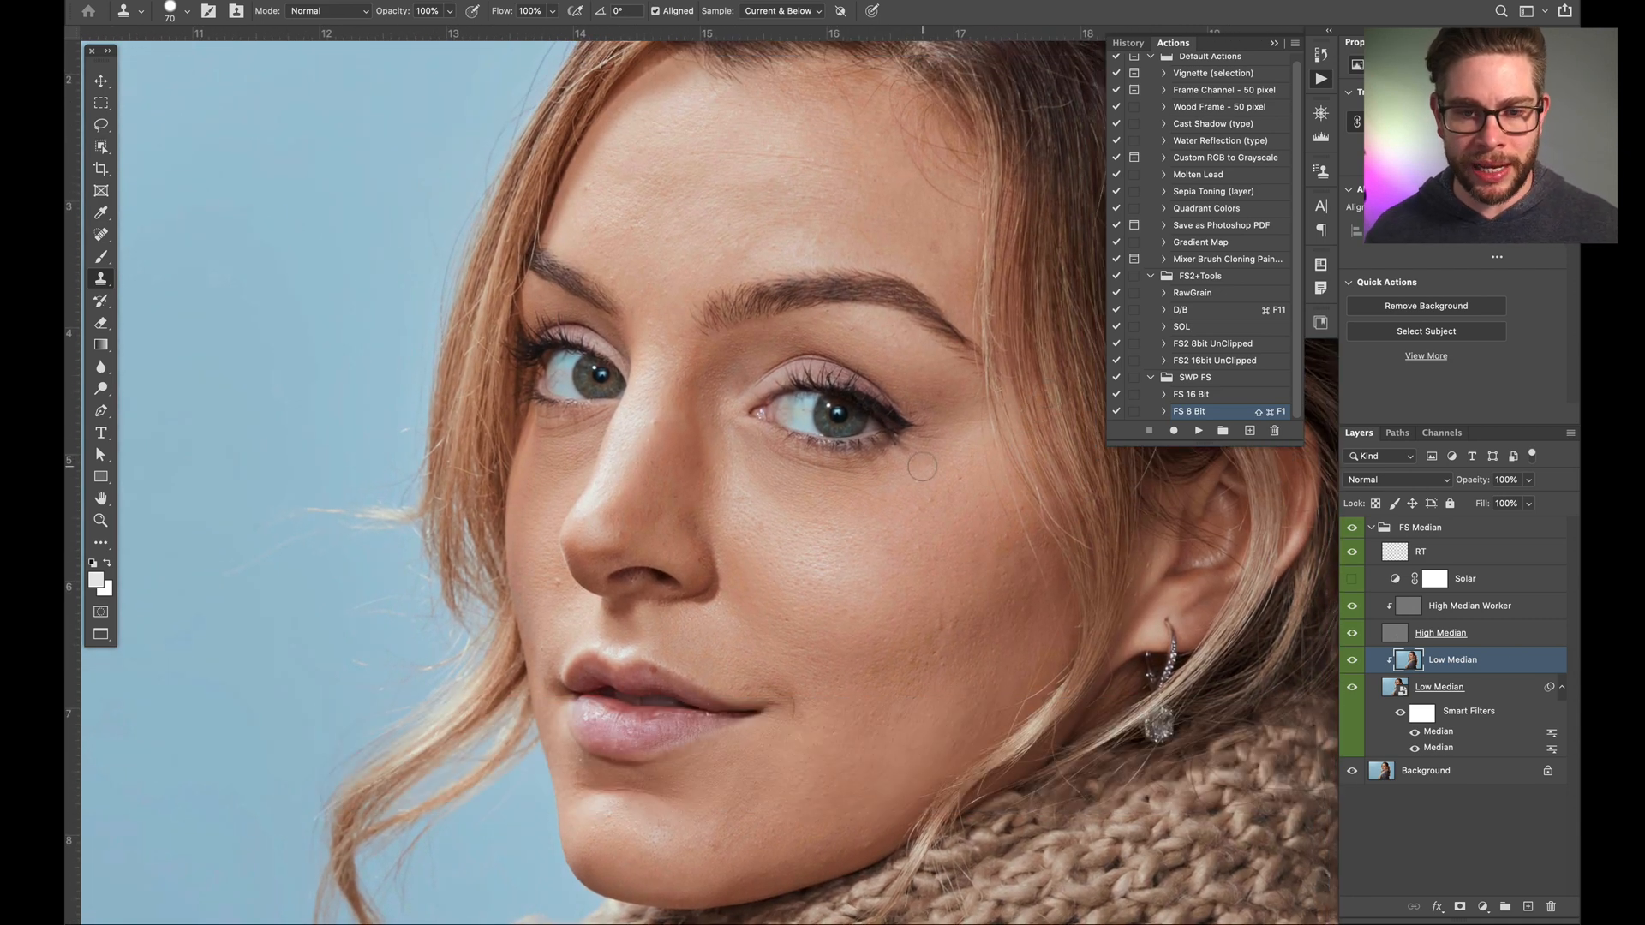
key(super+0)
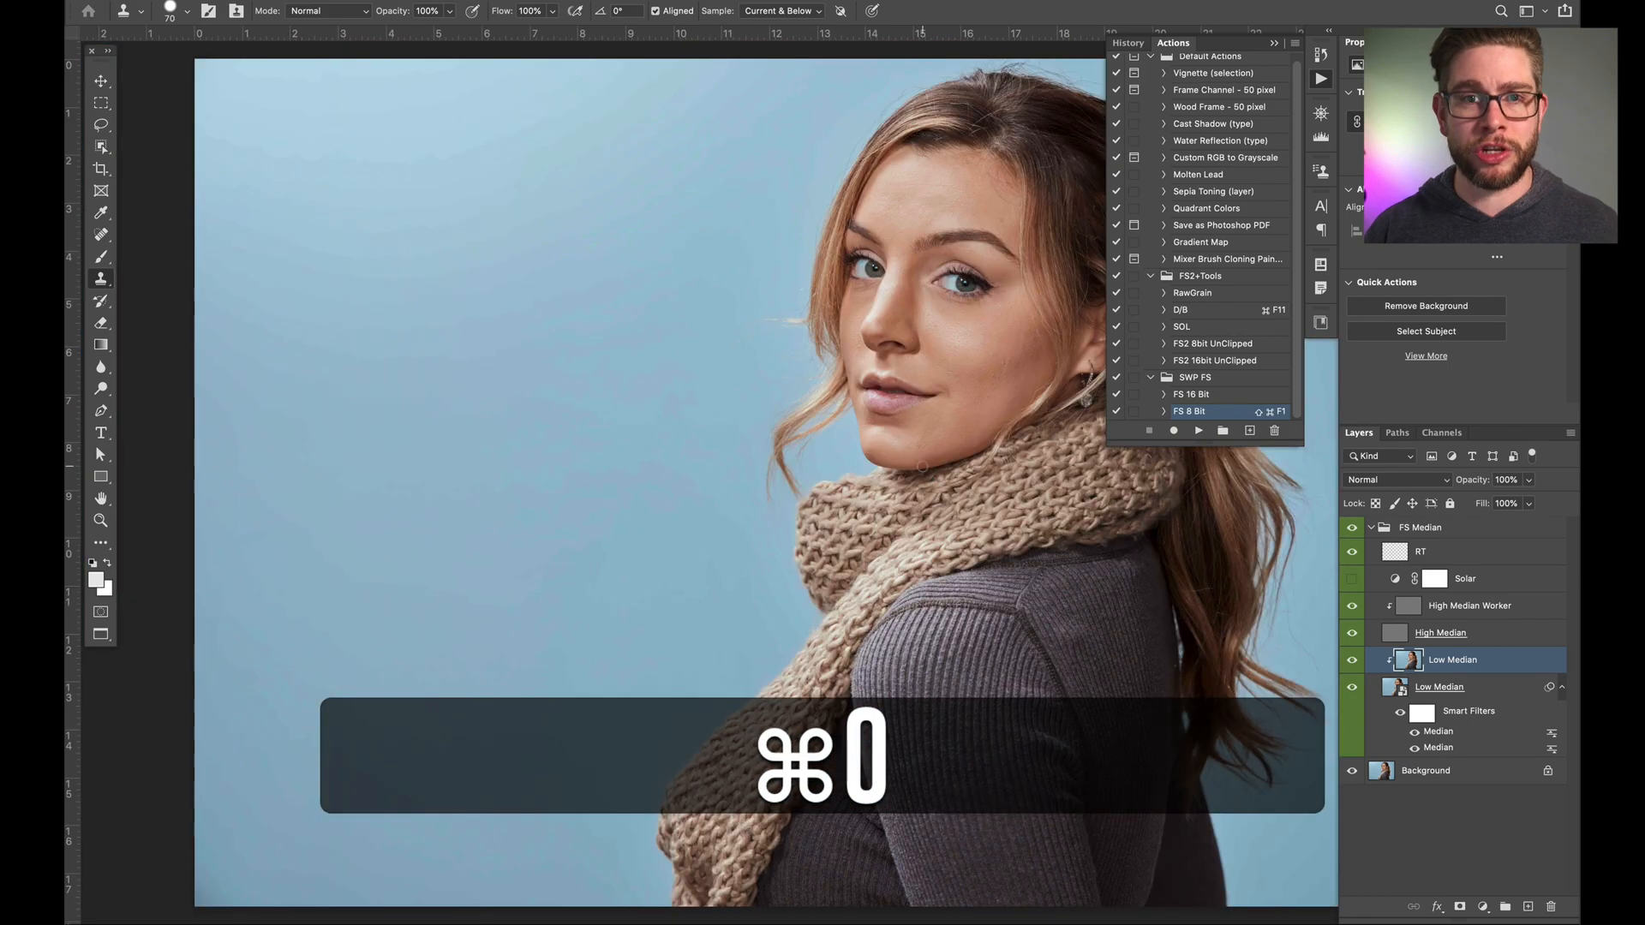
key(super+1)
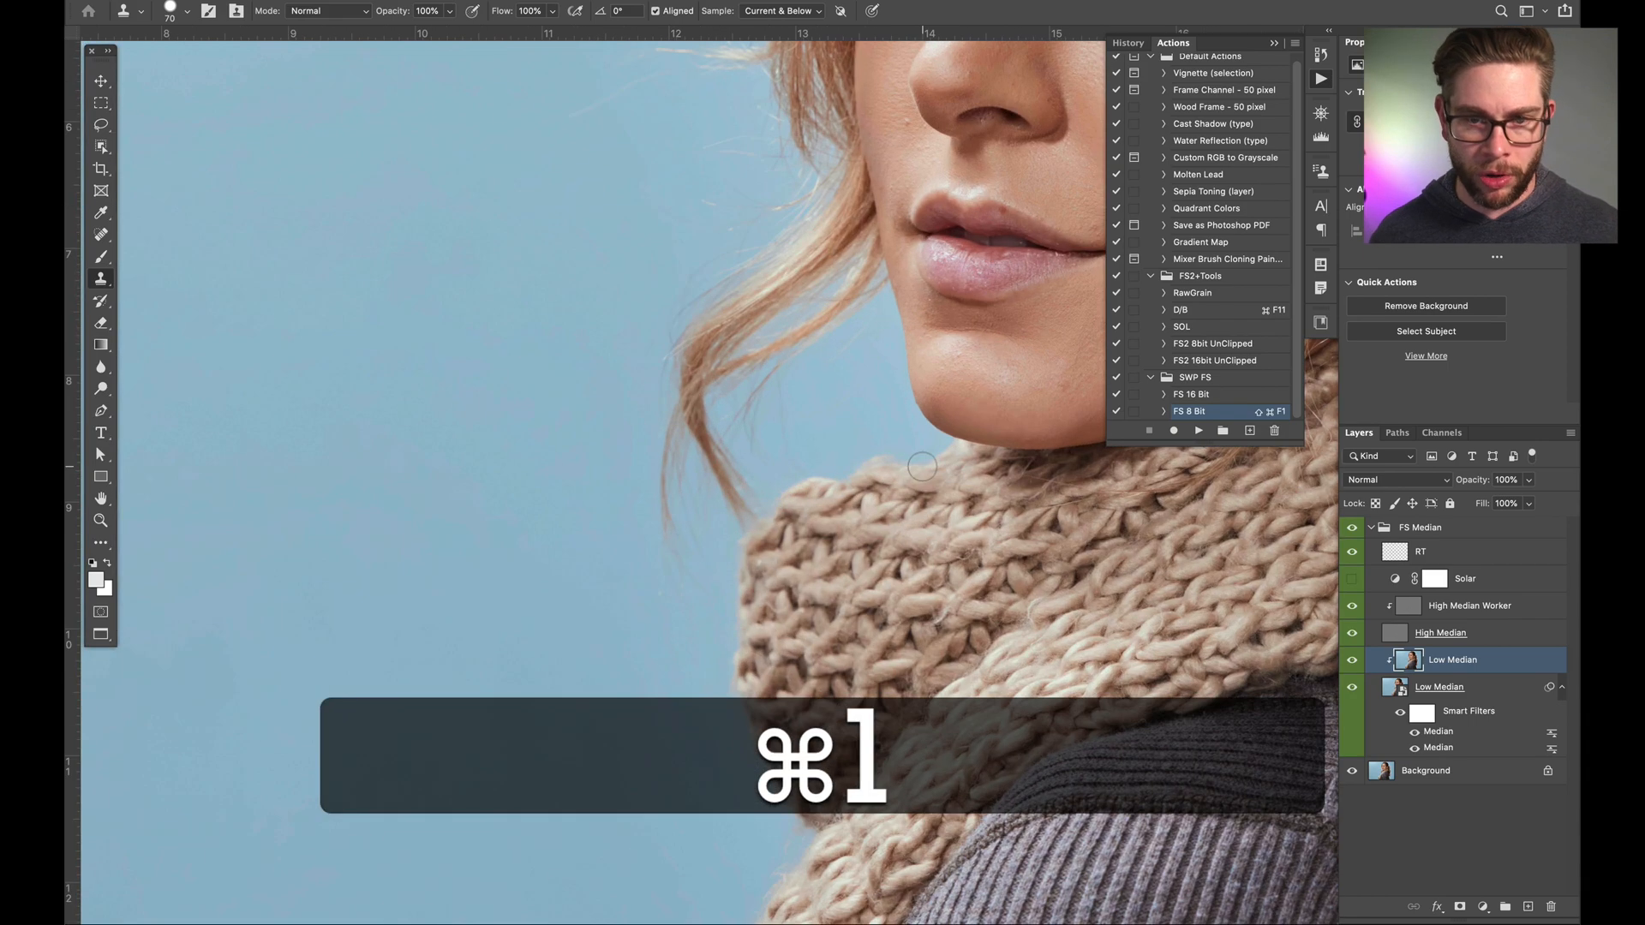
scroll(922, 467, up, 10)
scroll(922, 467, right, 5)
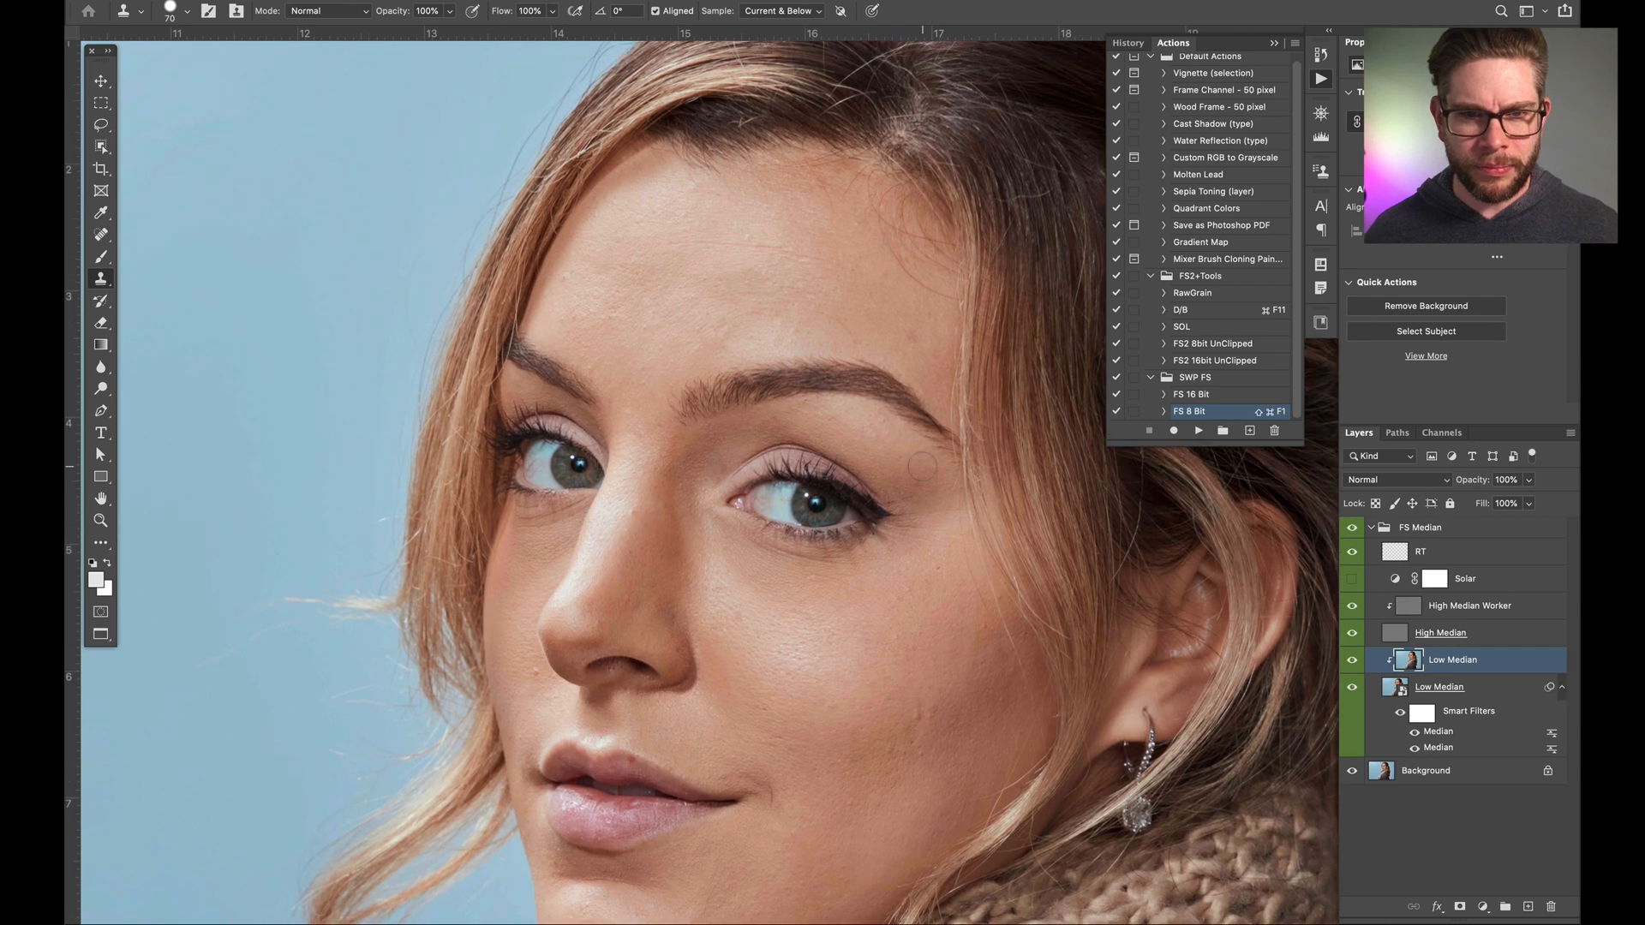
scroll(856, 633, down, 4)
scroll(856, 634, left, 1)
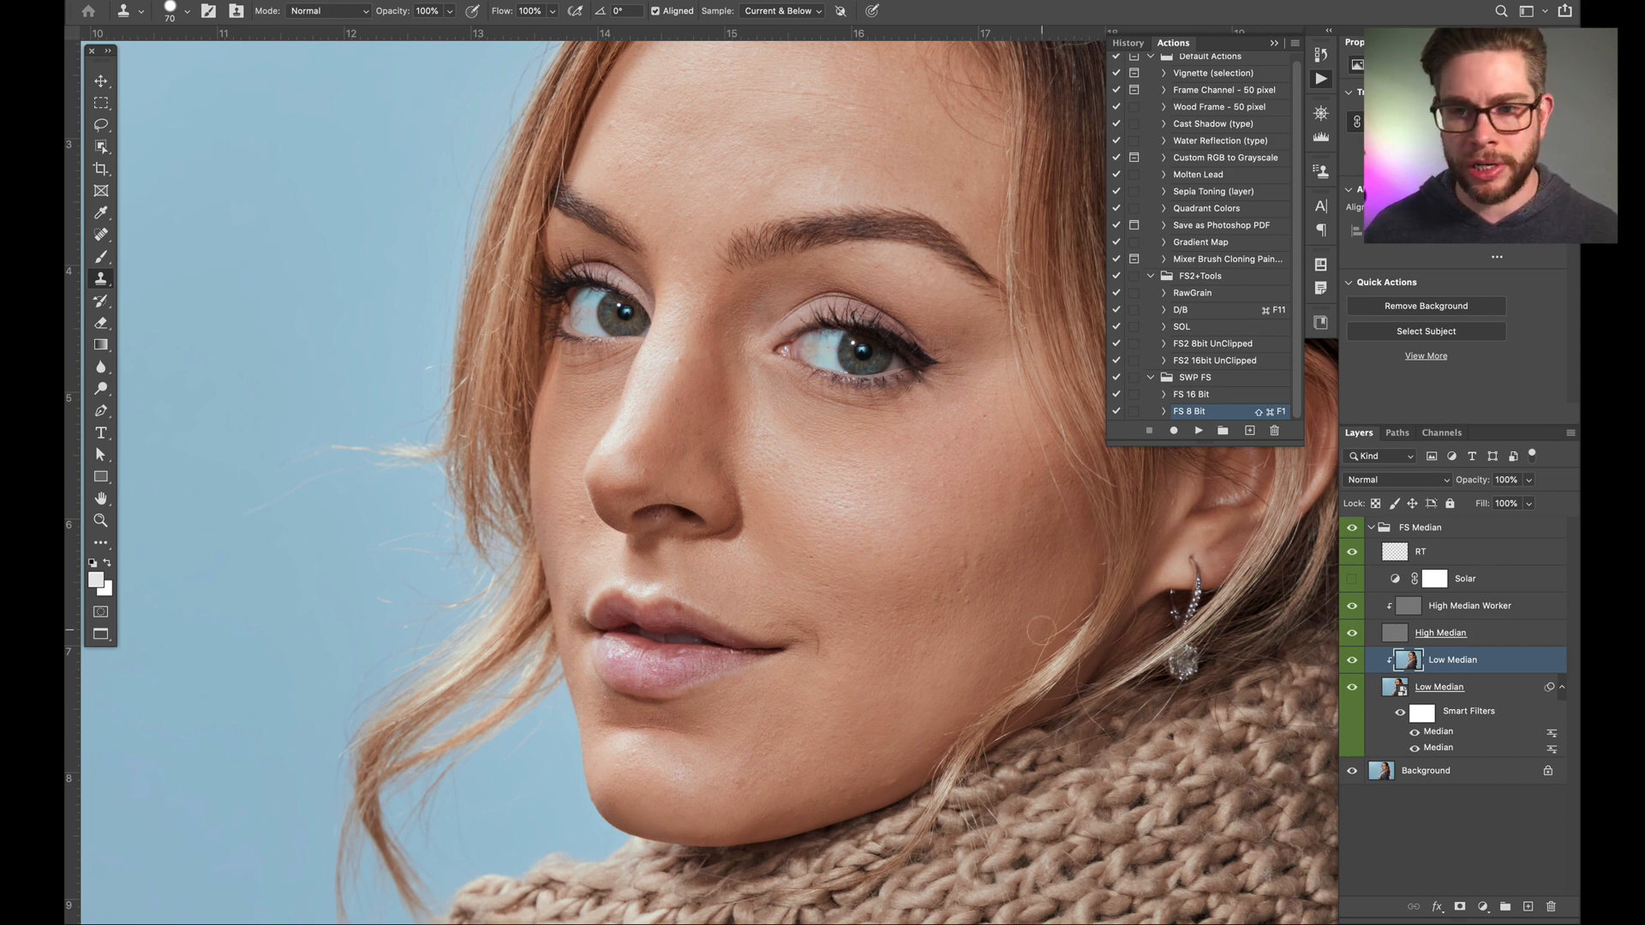
Step: Select the High Median Worker layer, show the Solar layer, and hide both Low Median layers and the Background to isolate the texture
click(1479, 608)
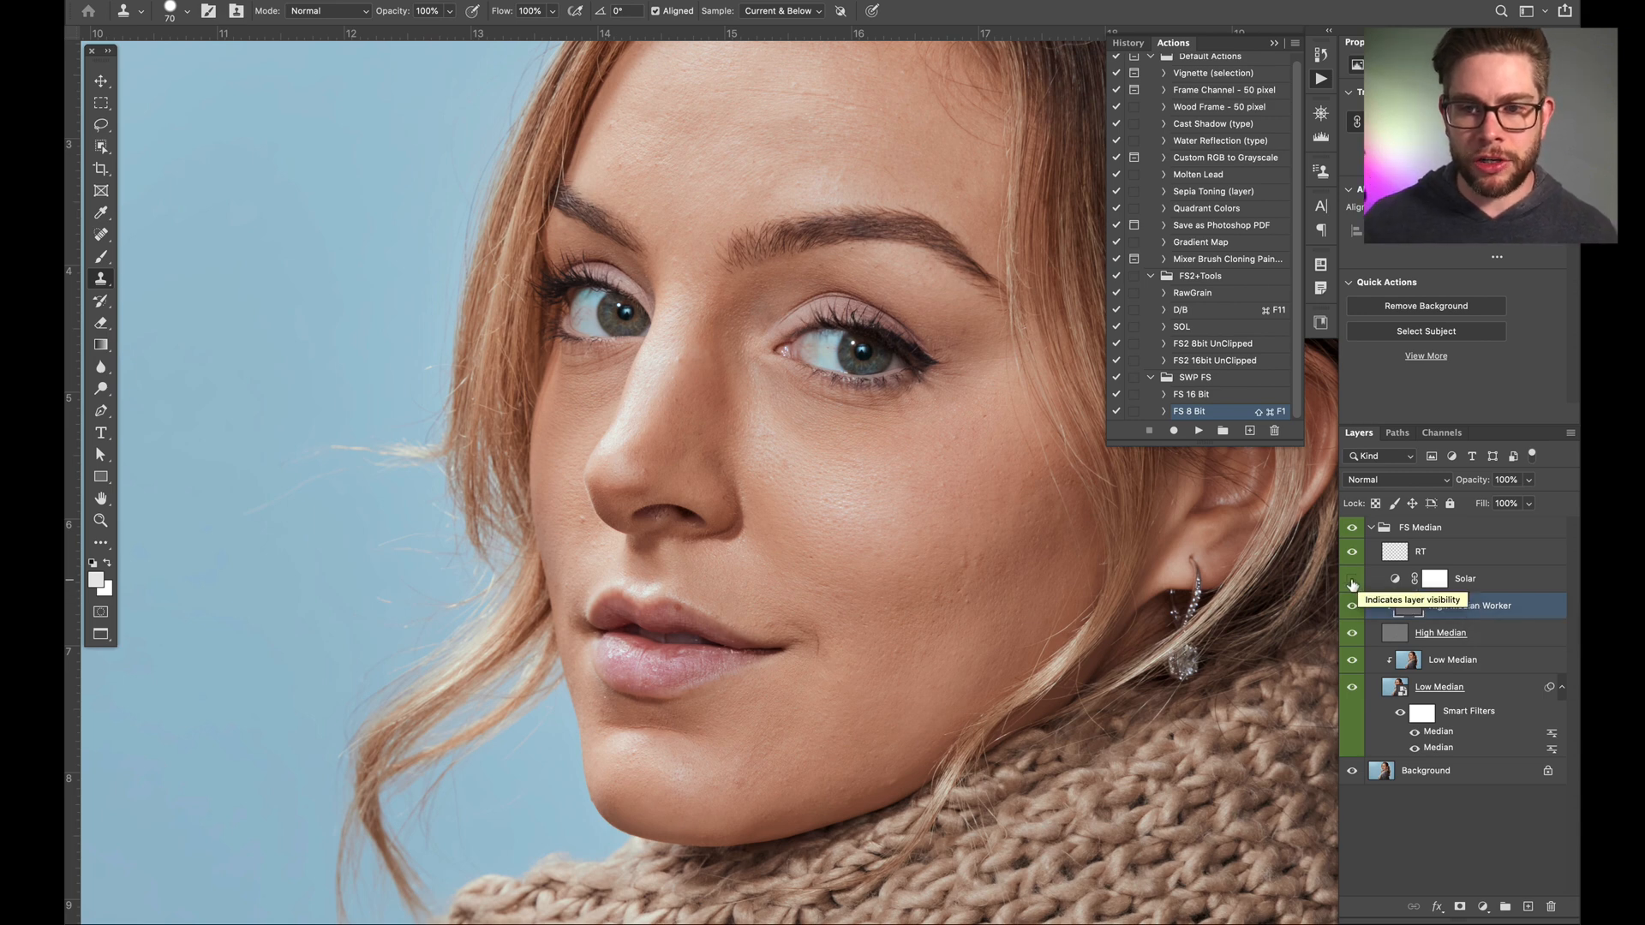
click(1352, 580)
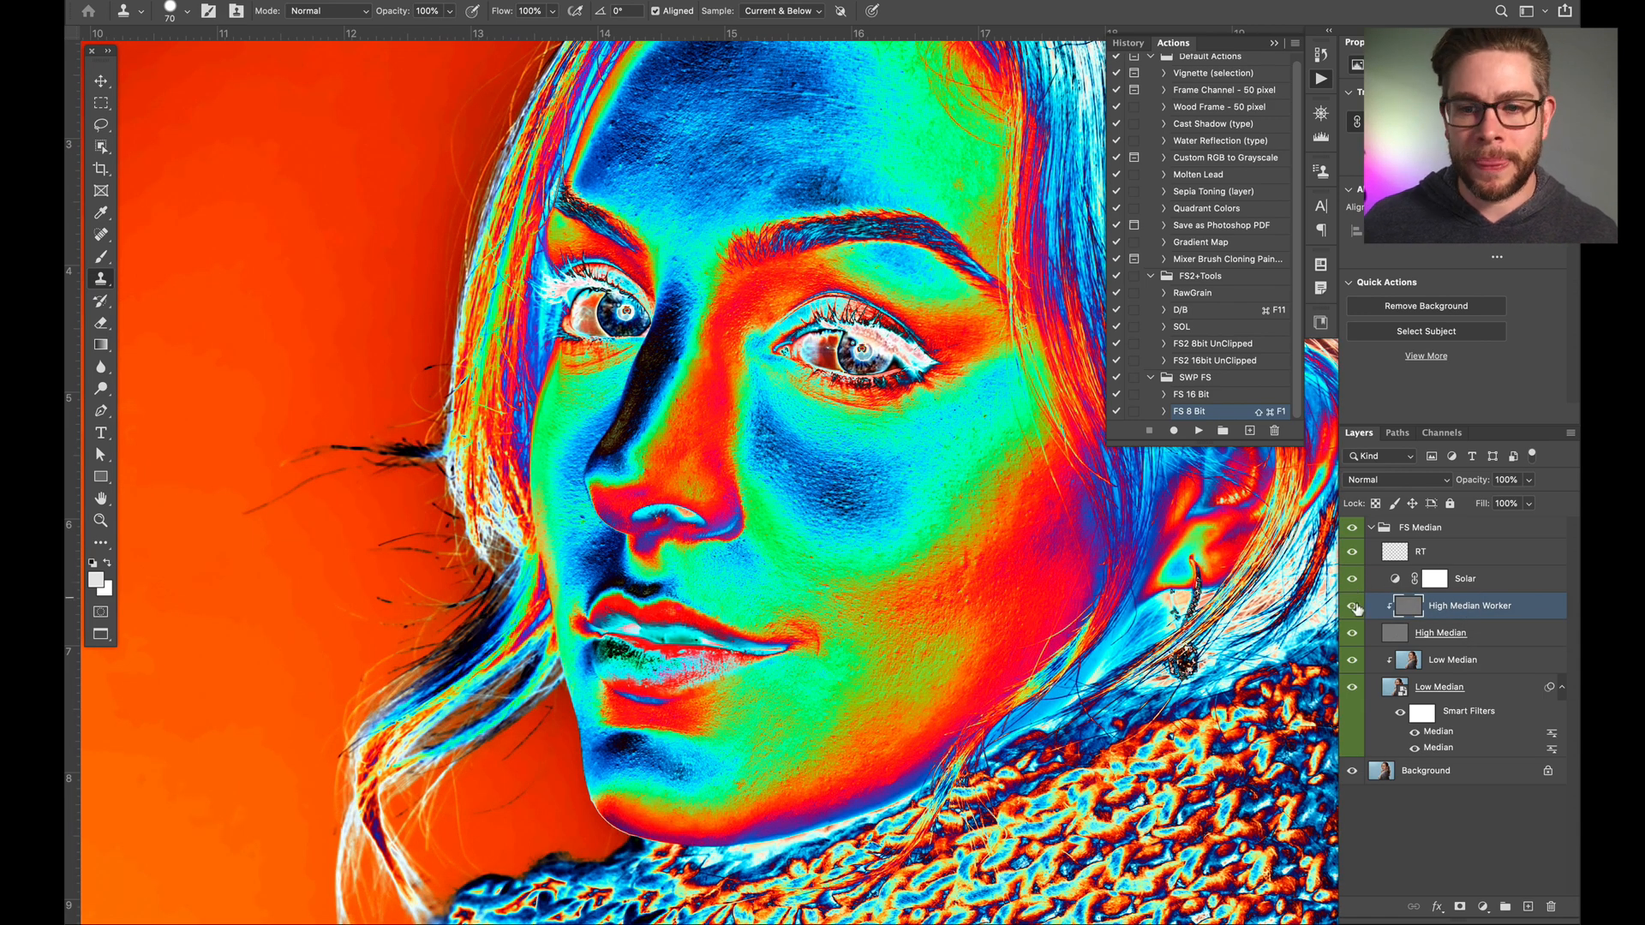
click(1353, 660)
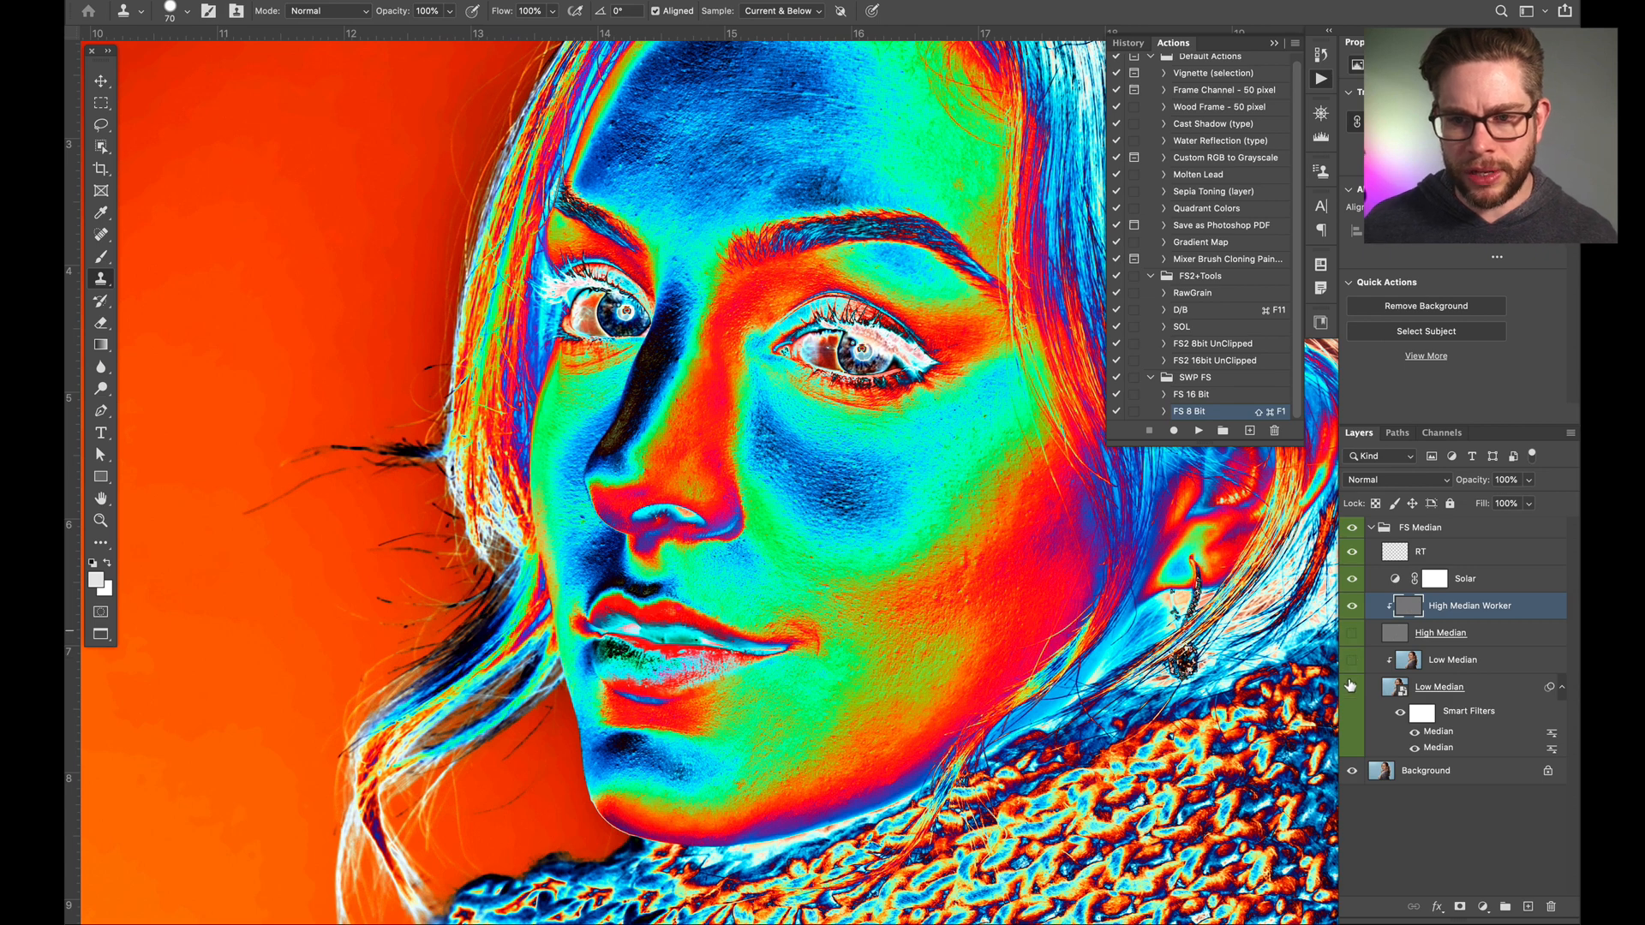
click(1352, 687)
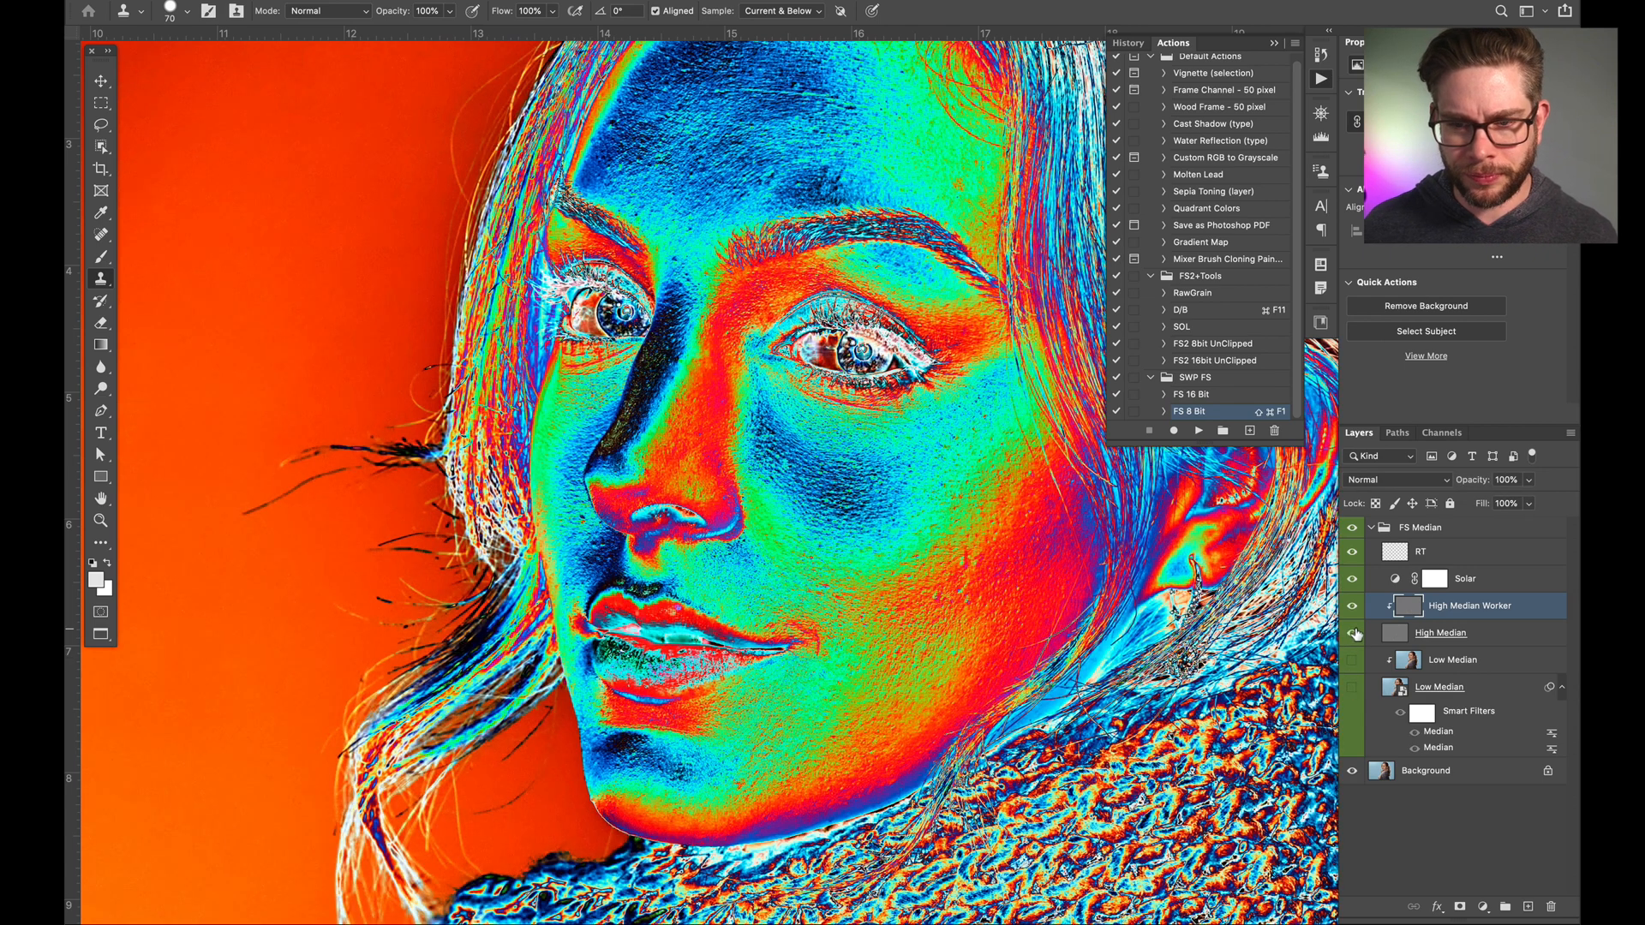
click(1353, 771)
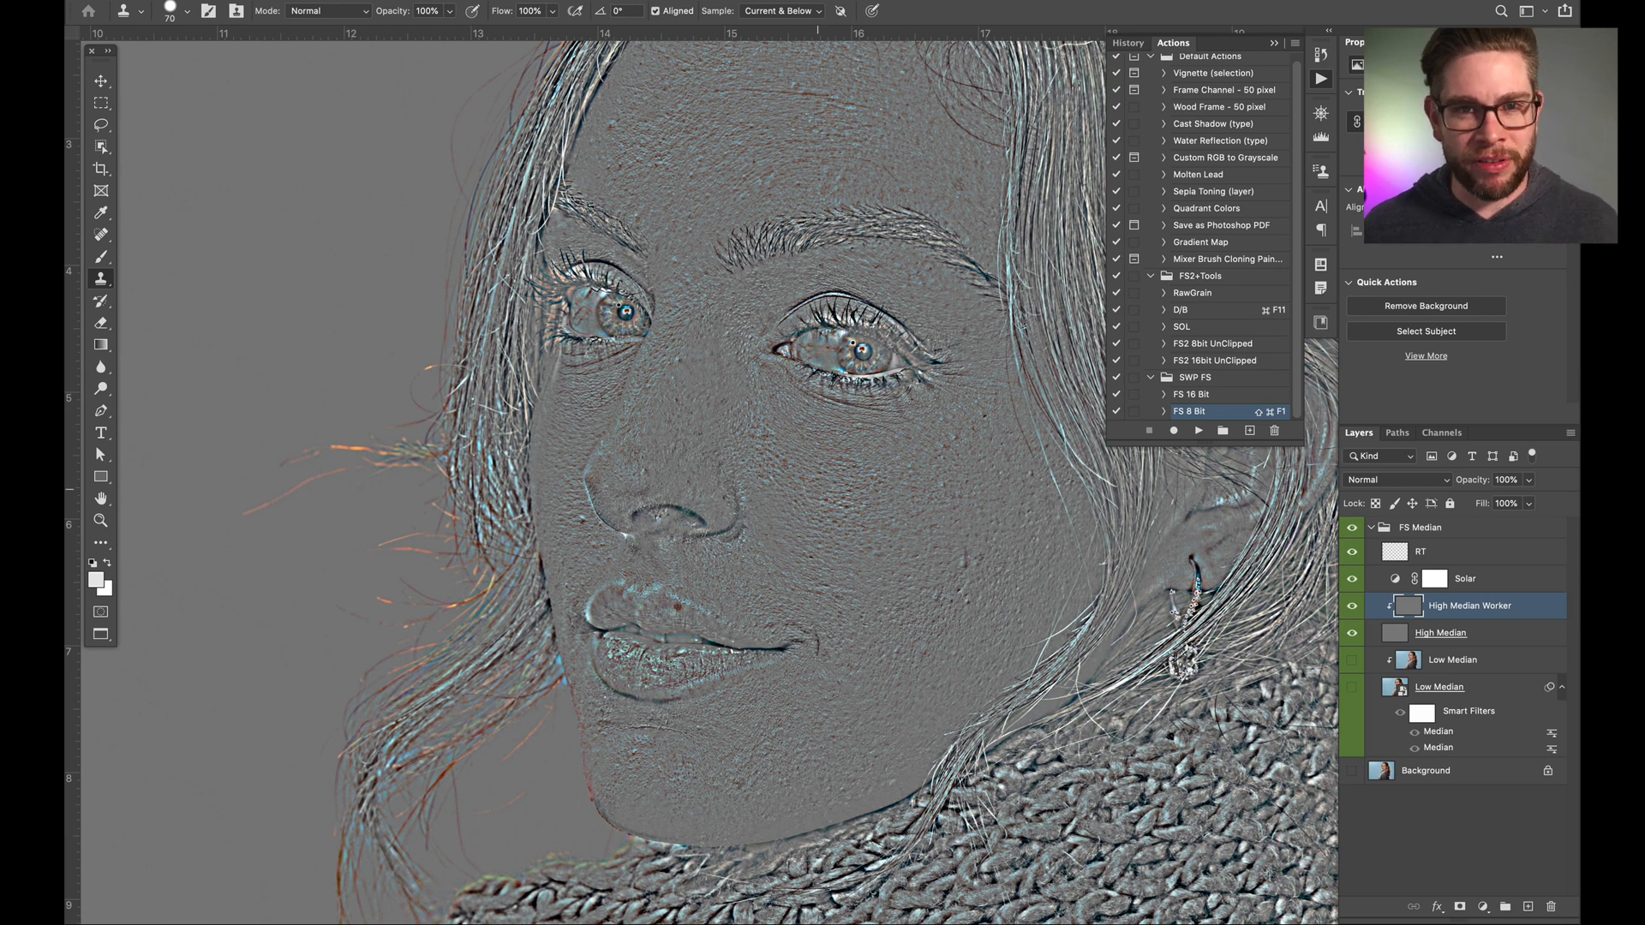
Step: Prepare the Clone Stamp tool with a 25 px brush for working on the forehead texture of the High Median Worker layer
scroll(818, 489, up, 3)
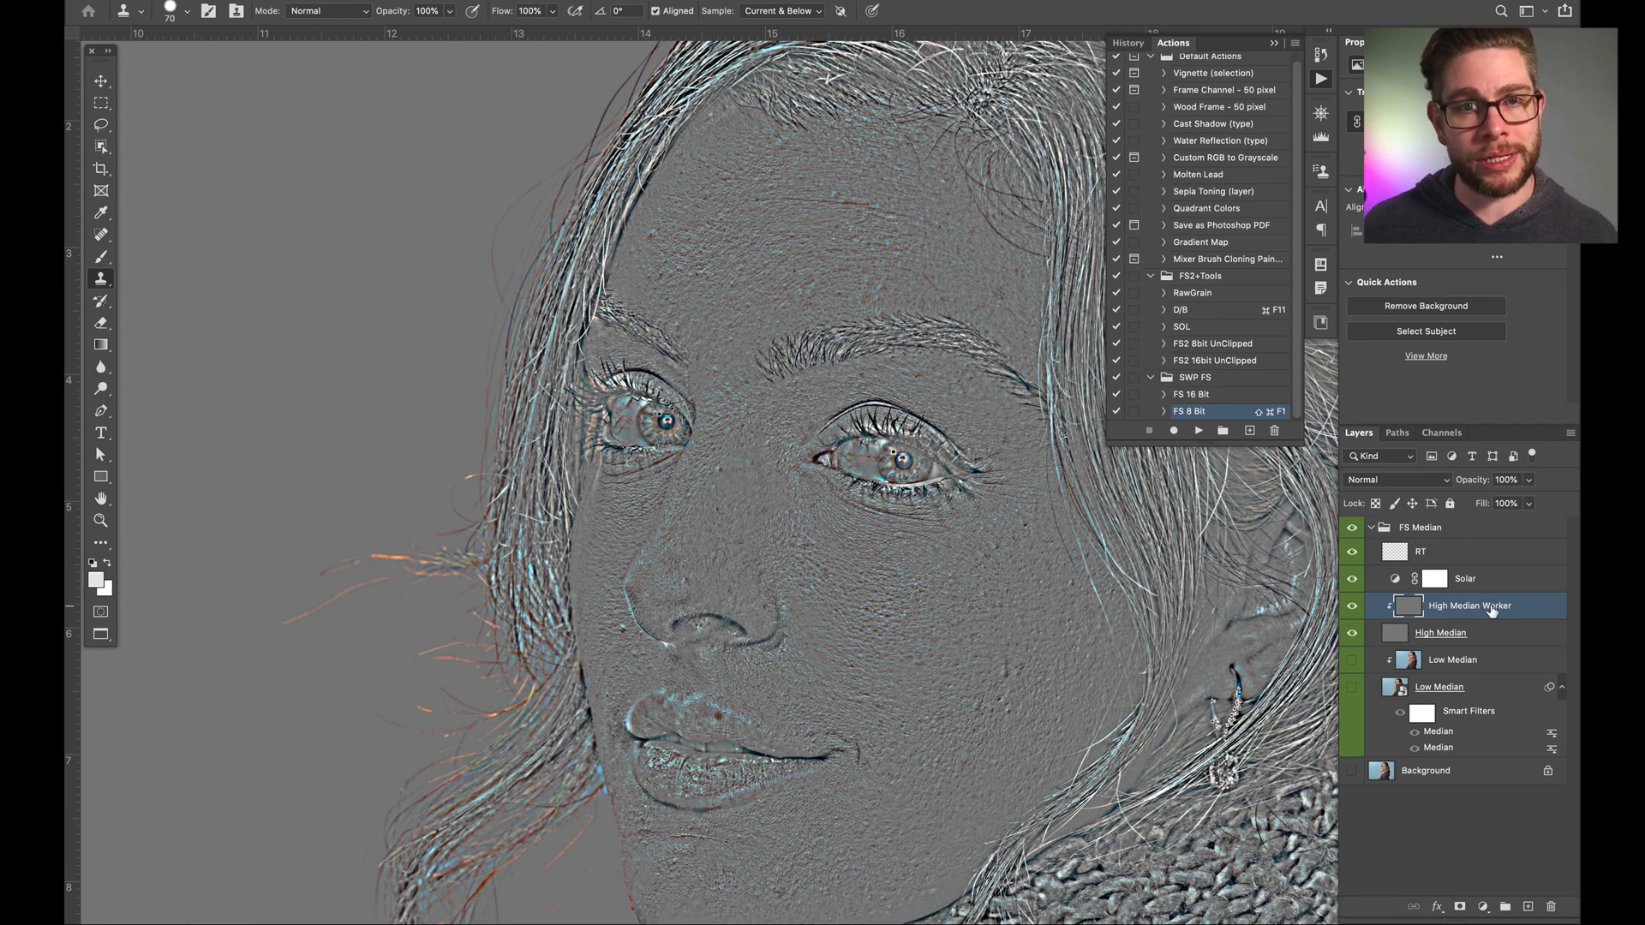
key(s)
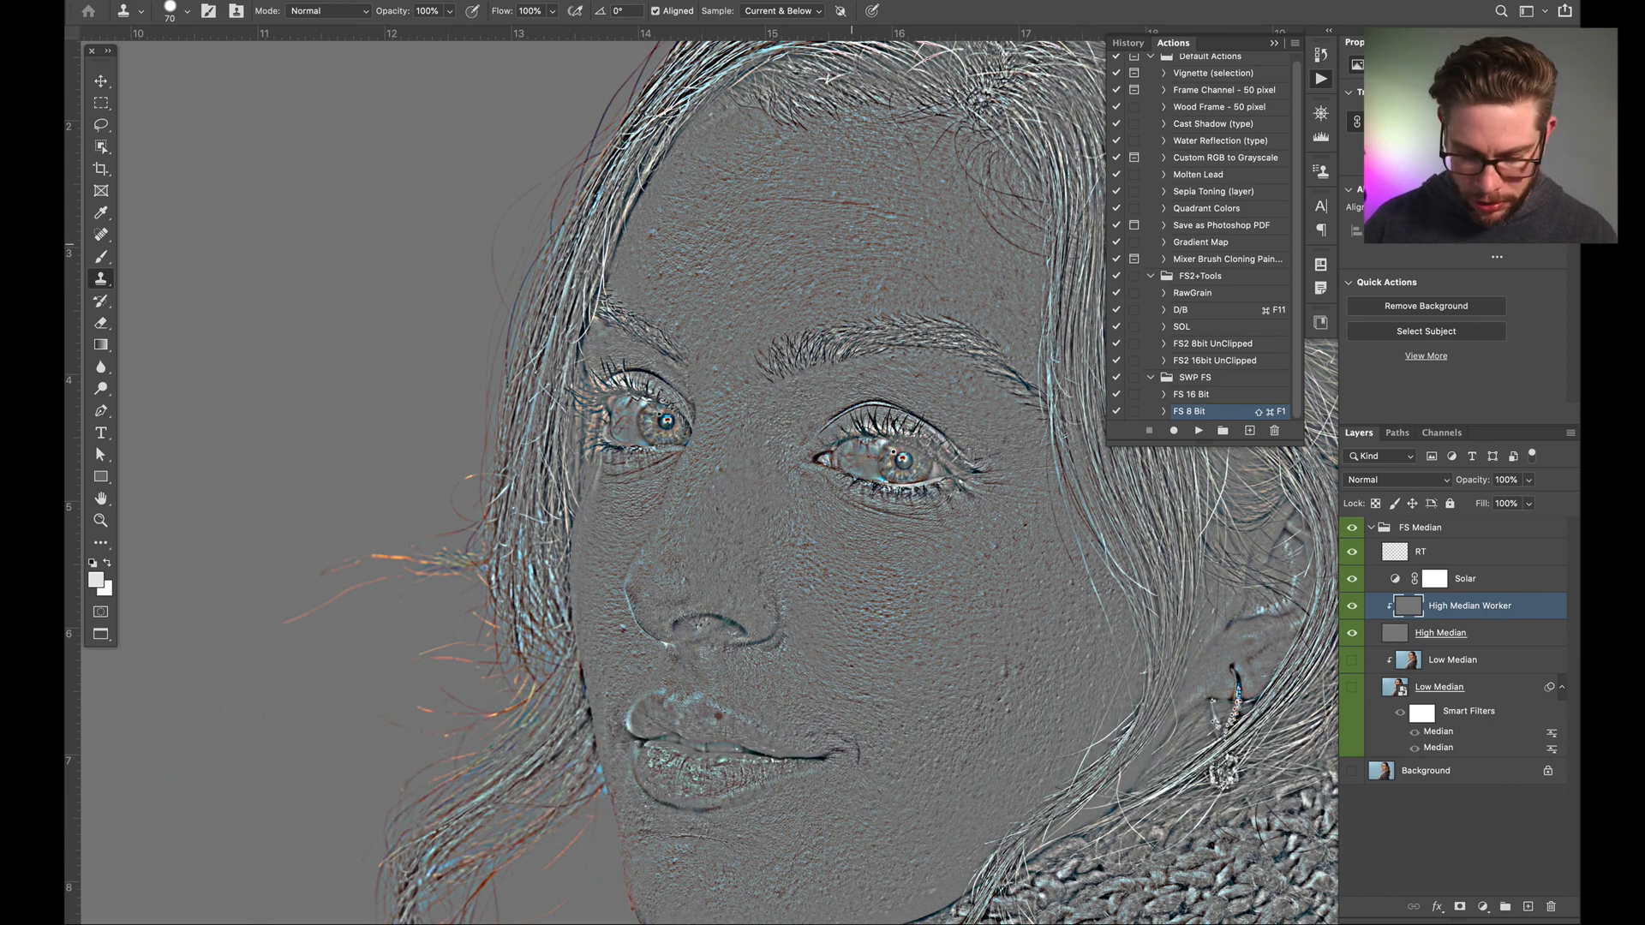
key(super+equal)
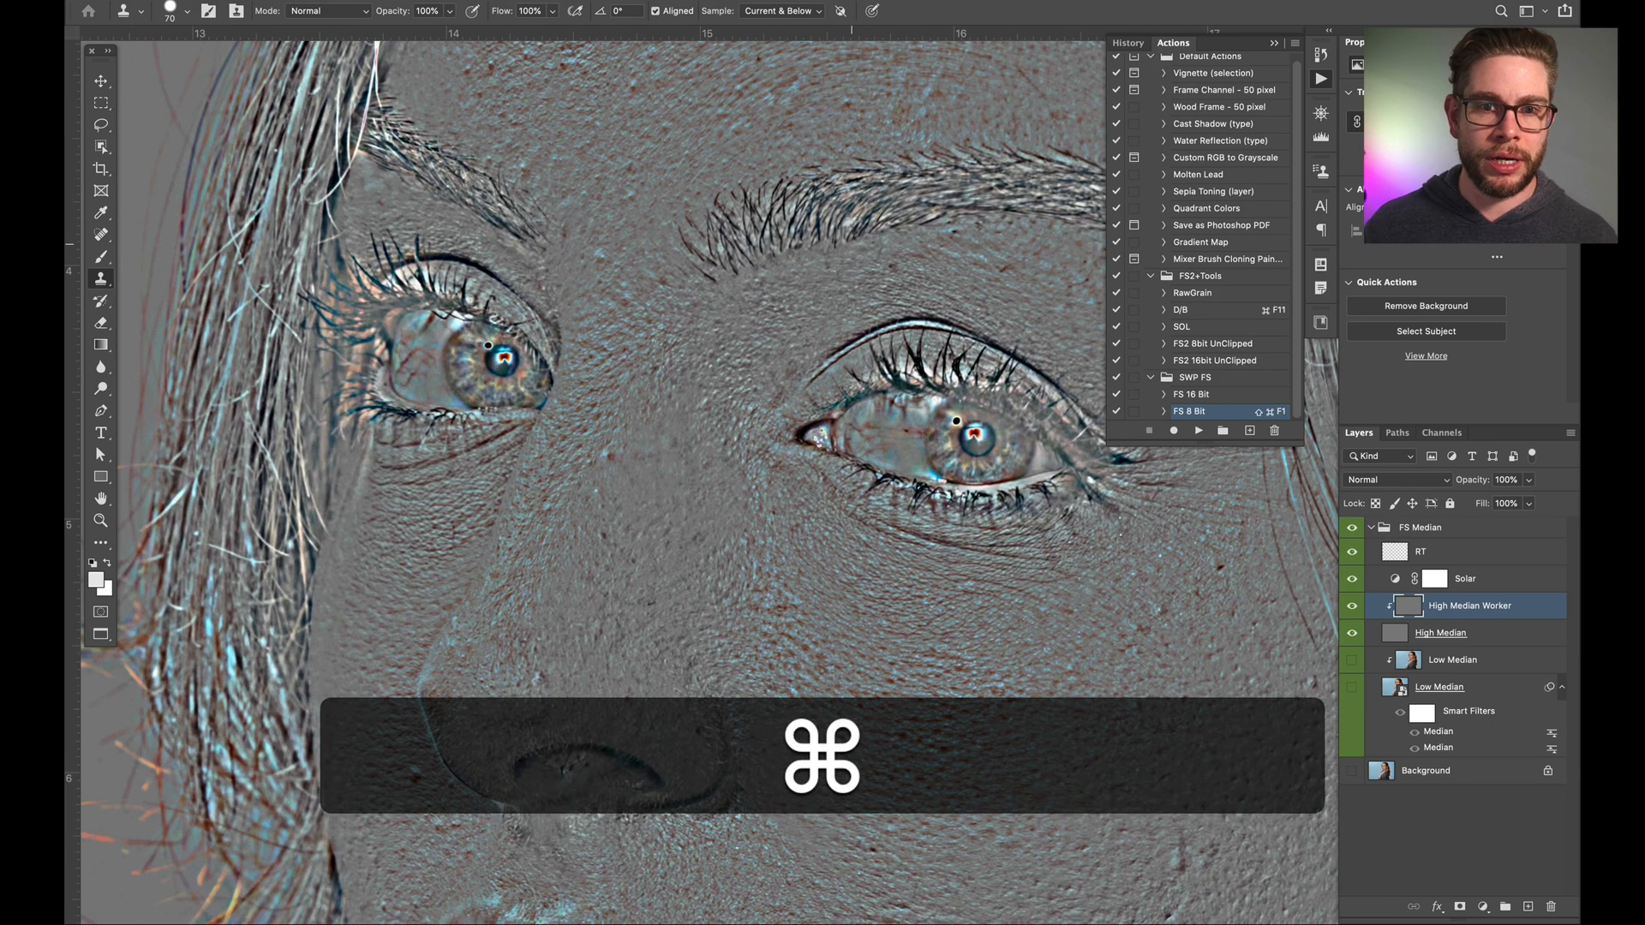
key(space)
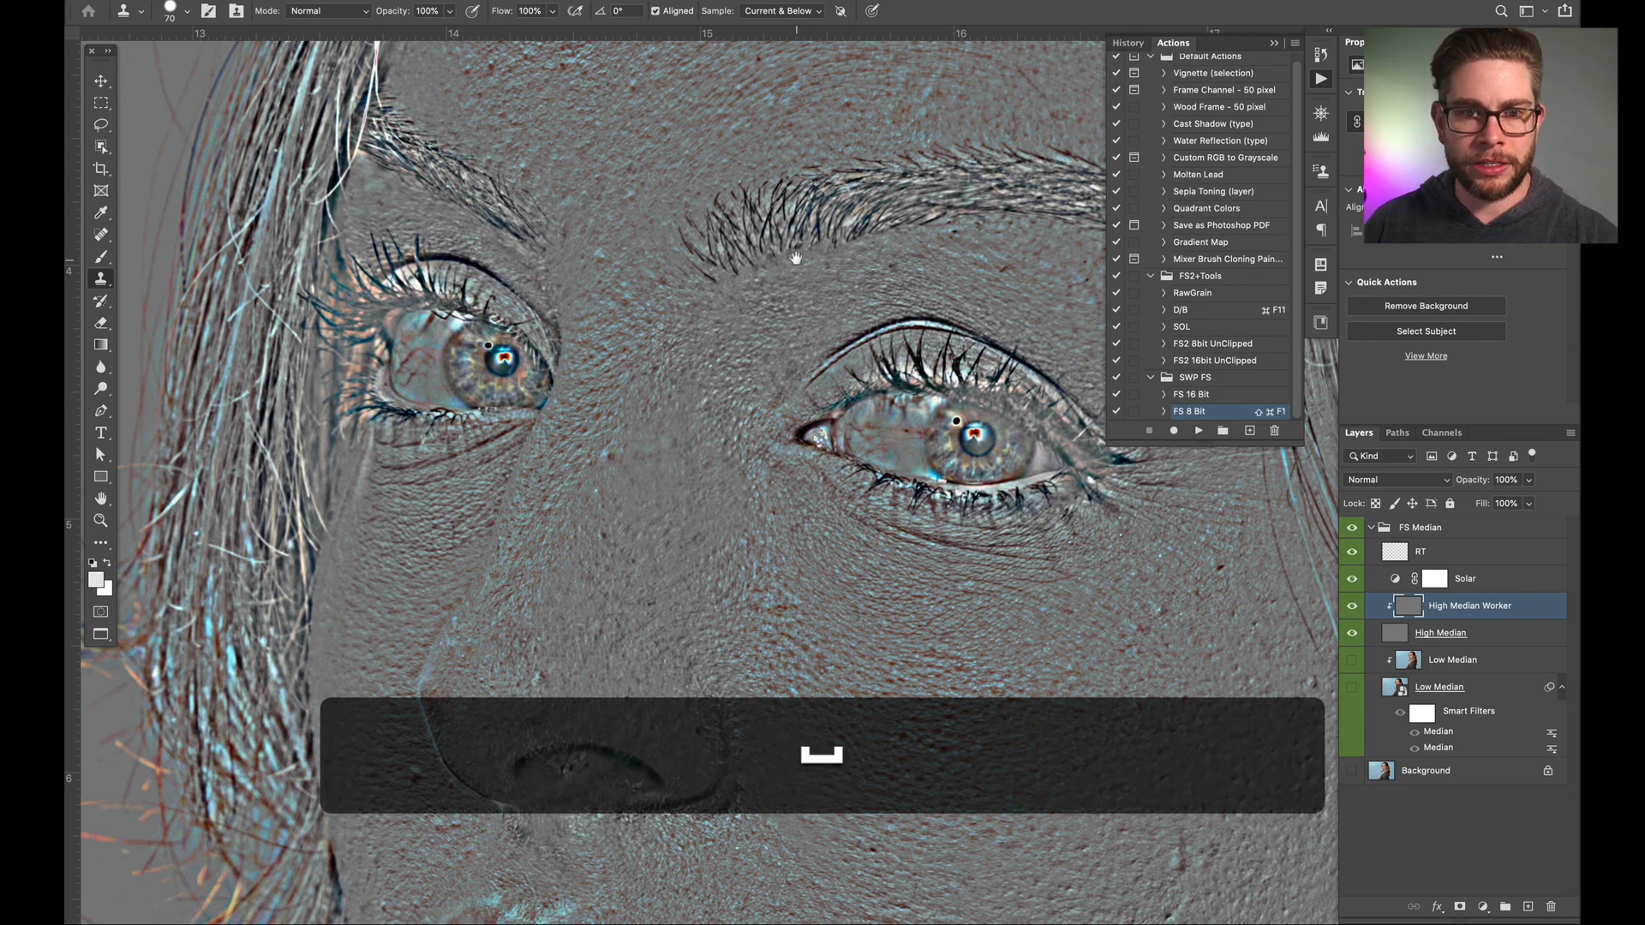
drag(792, 259, 581, 715)
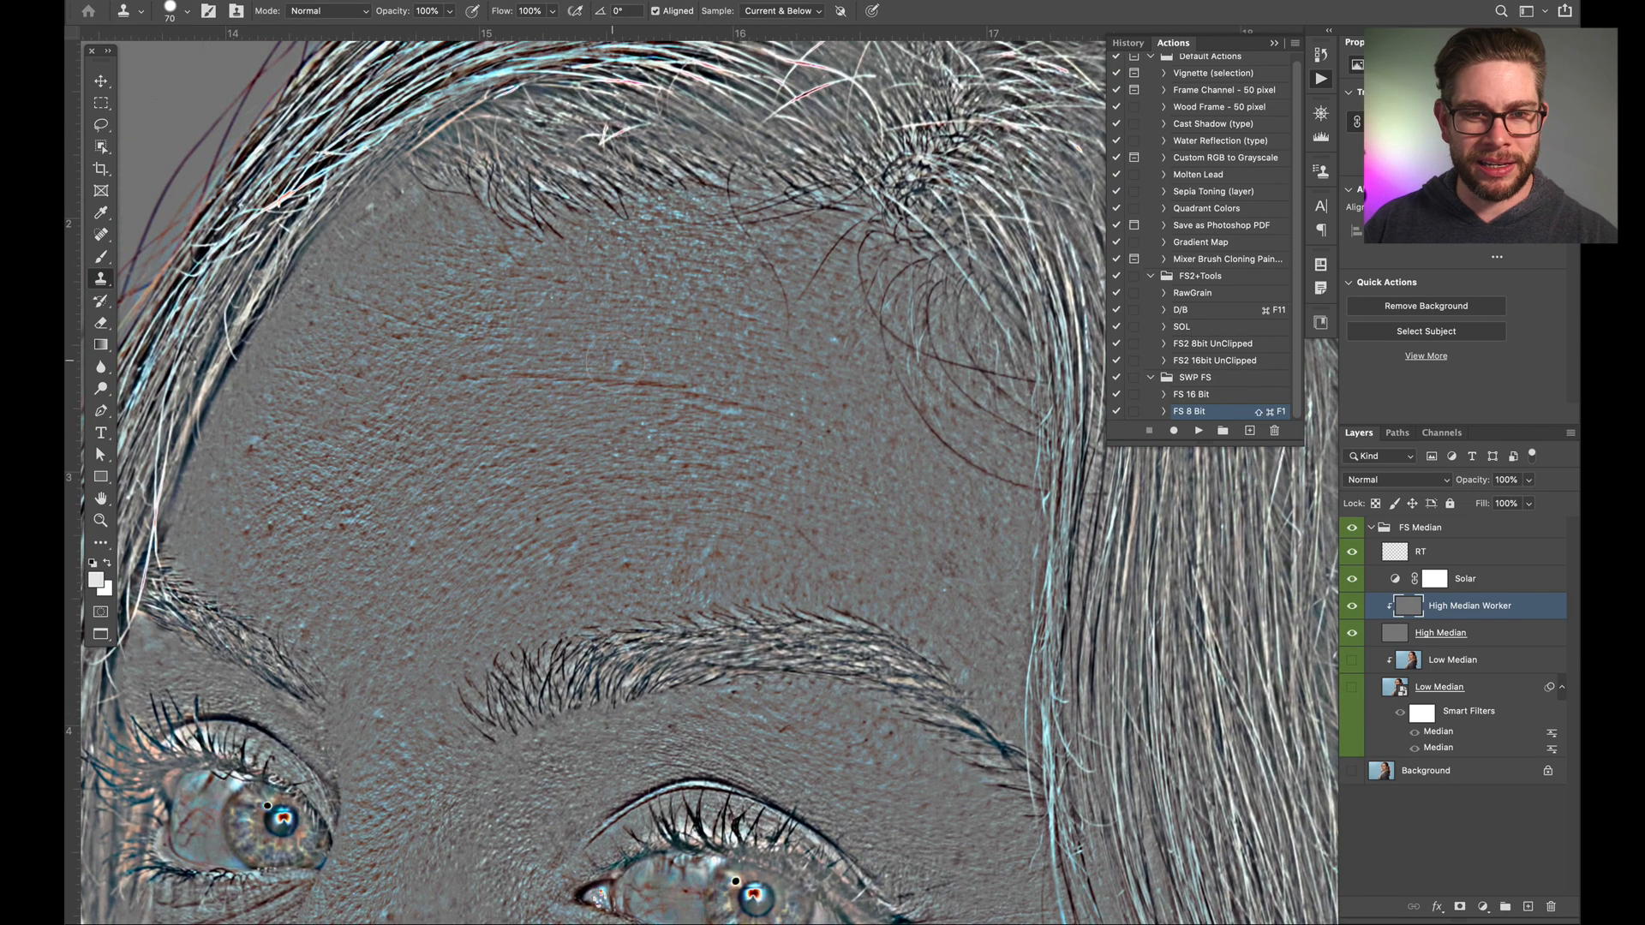
key(super+equal)
key(space)
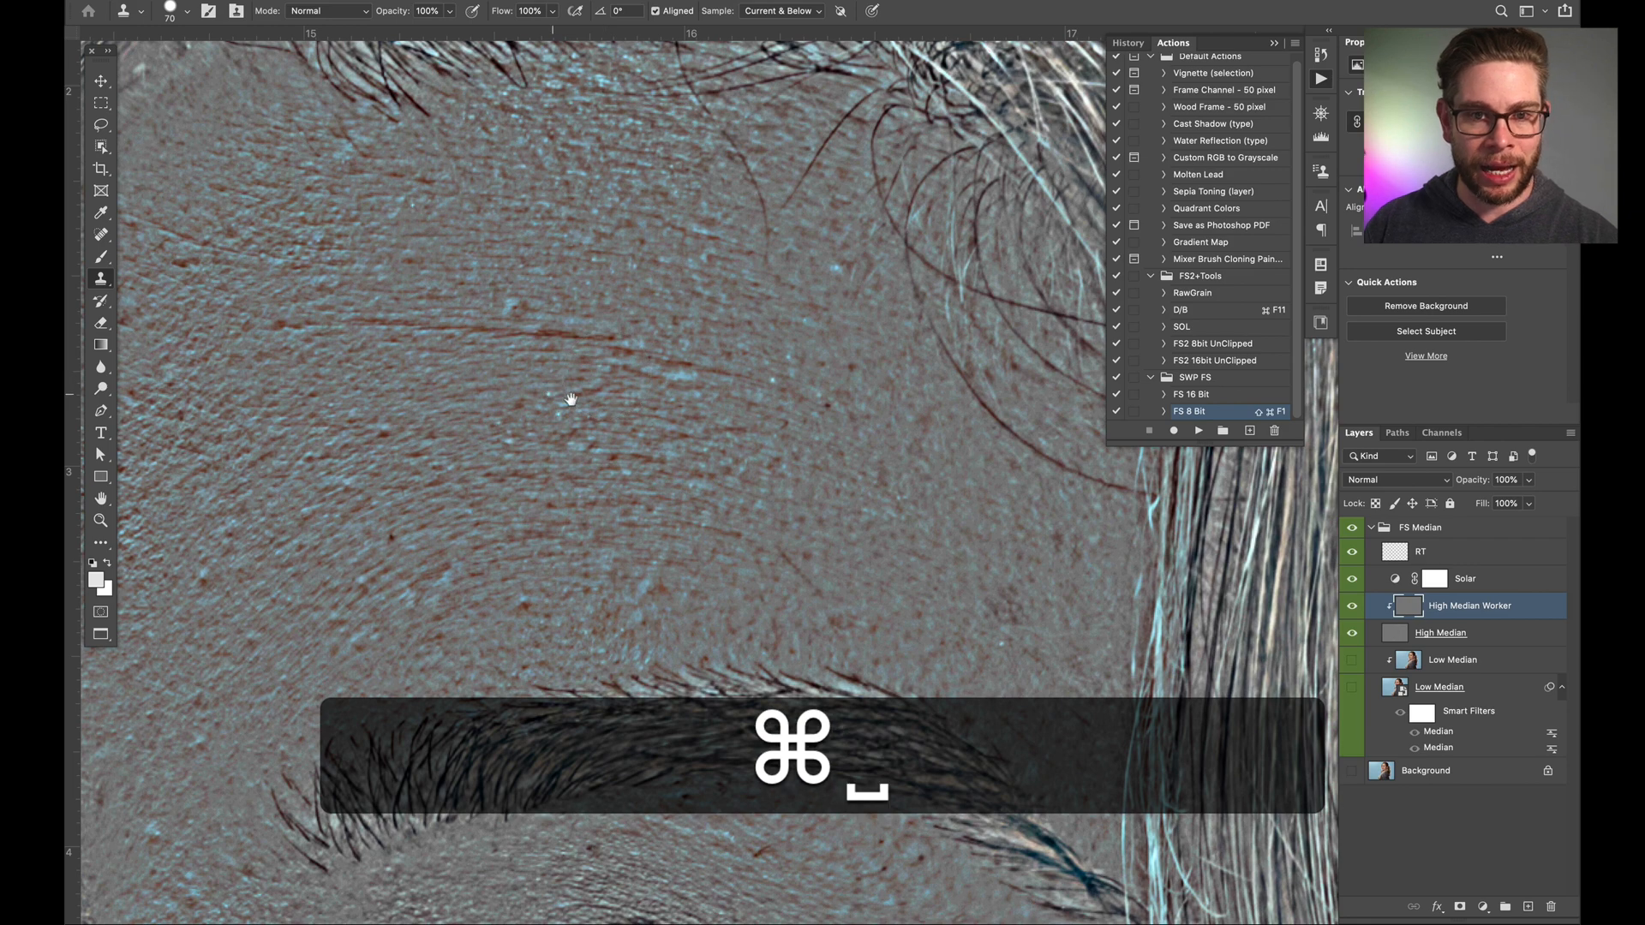
drag(569, 389, 649, 429)
key(bracketleft)
key(bracketleft)
key(bracketleft)
key(bracketleft)
key(bracketleft)
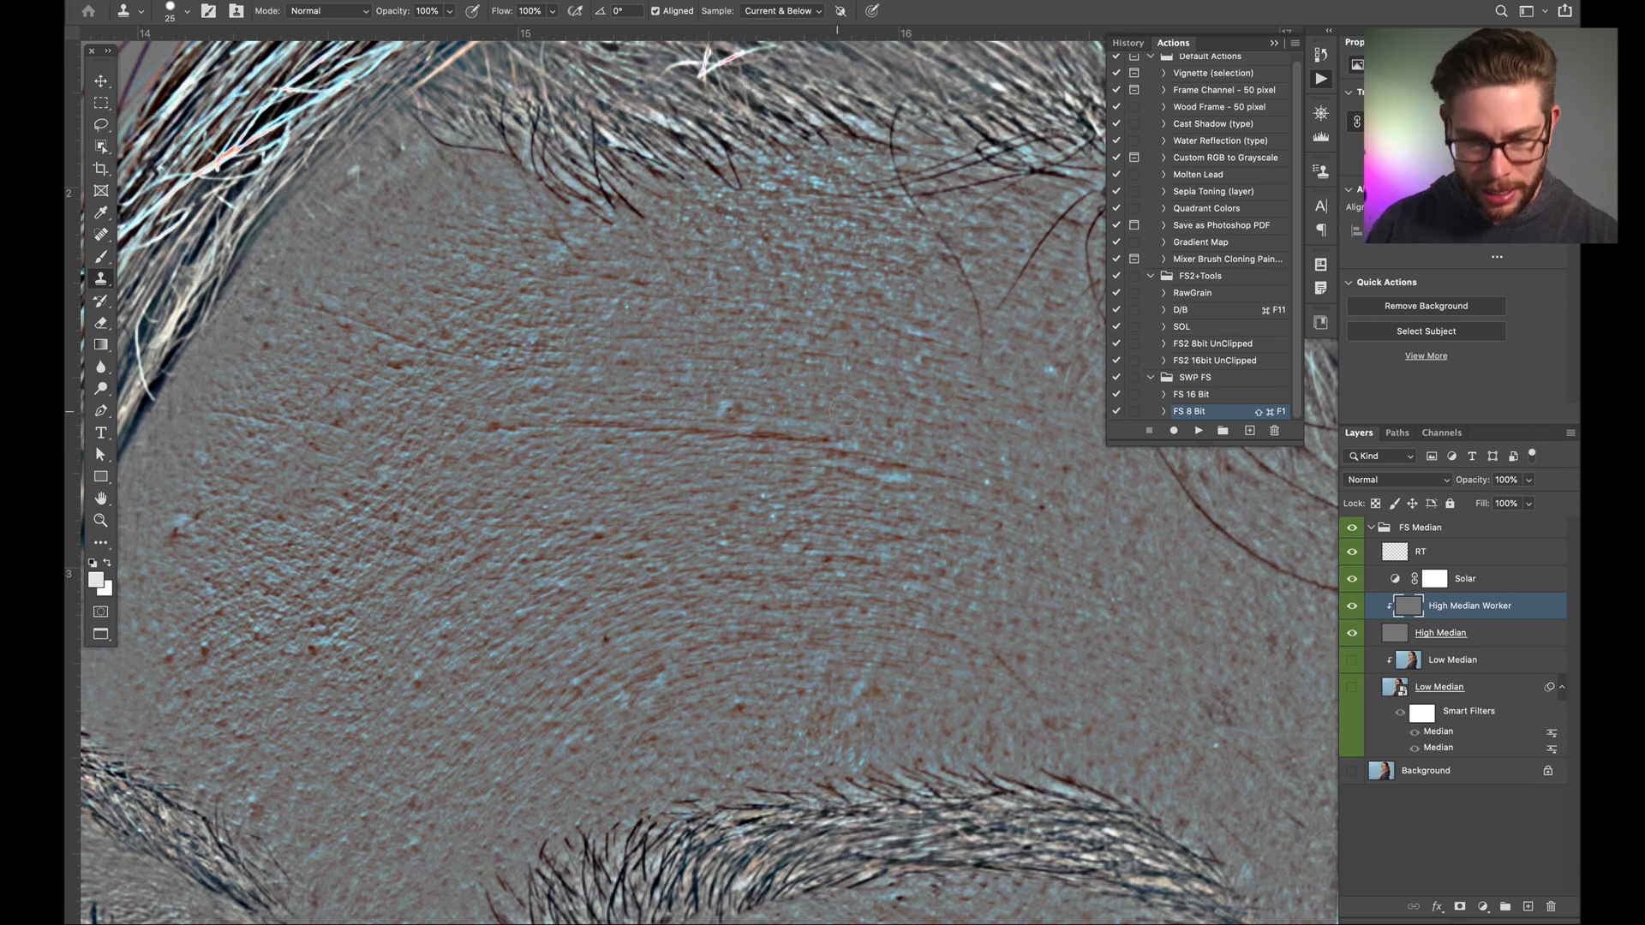
Step: Adjust the Clone Stamp brush's hardness to around 73%, trying harder and softer edges
key(shift+bracketright)
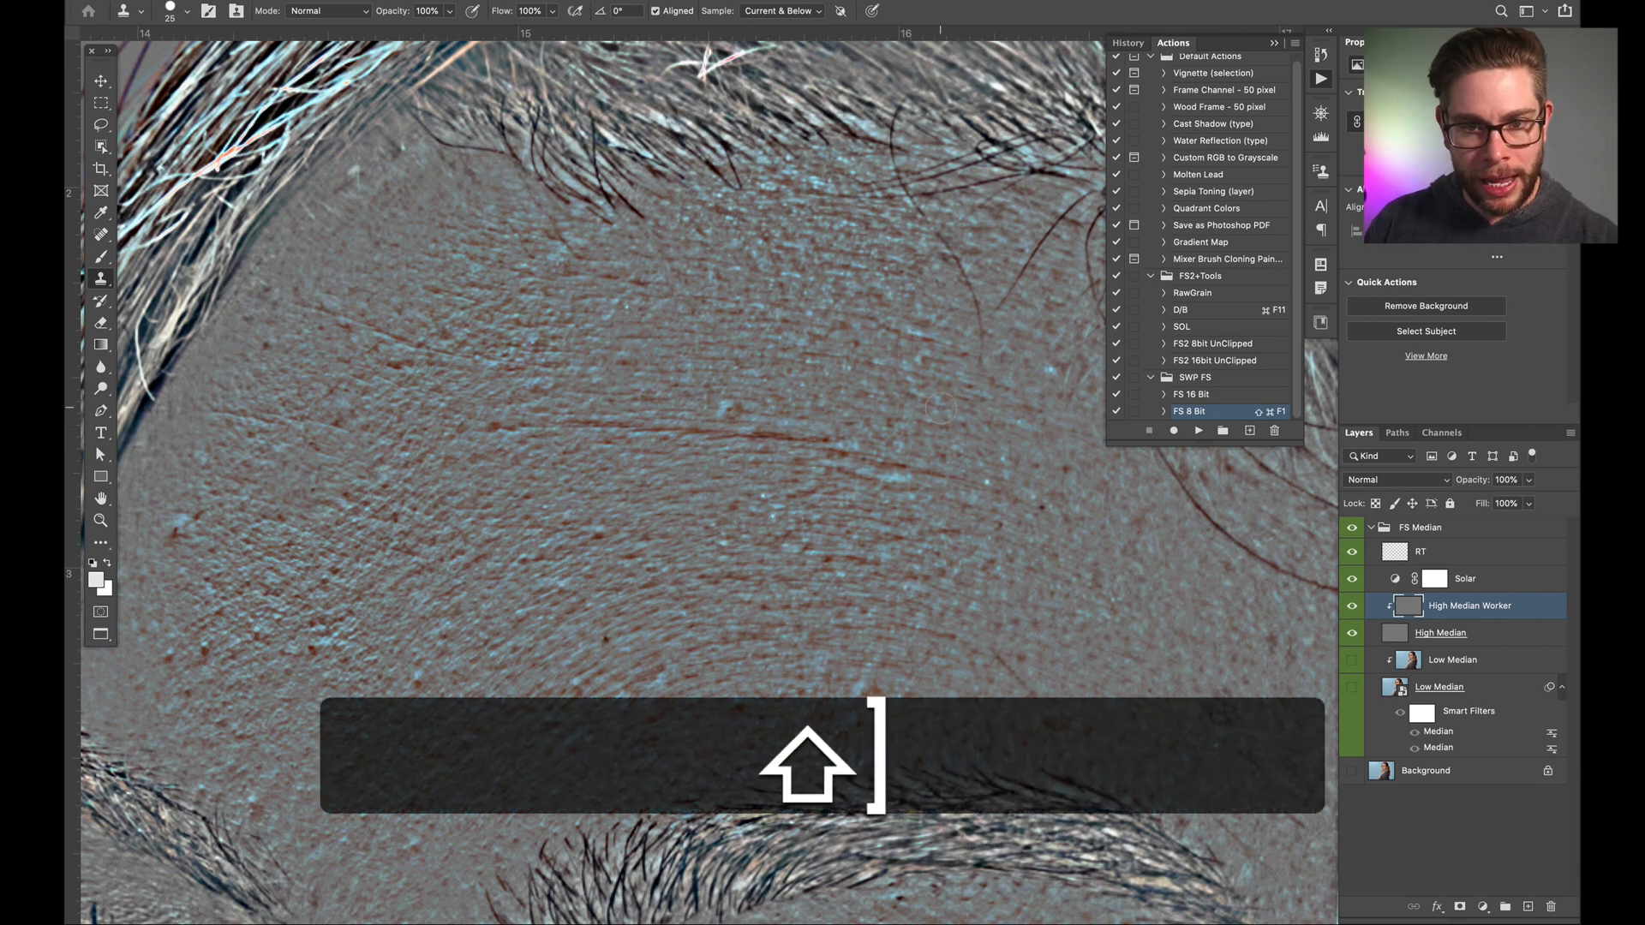
key(shift+bracketleft)
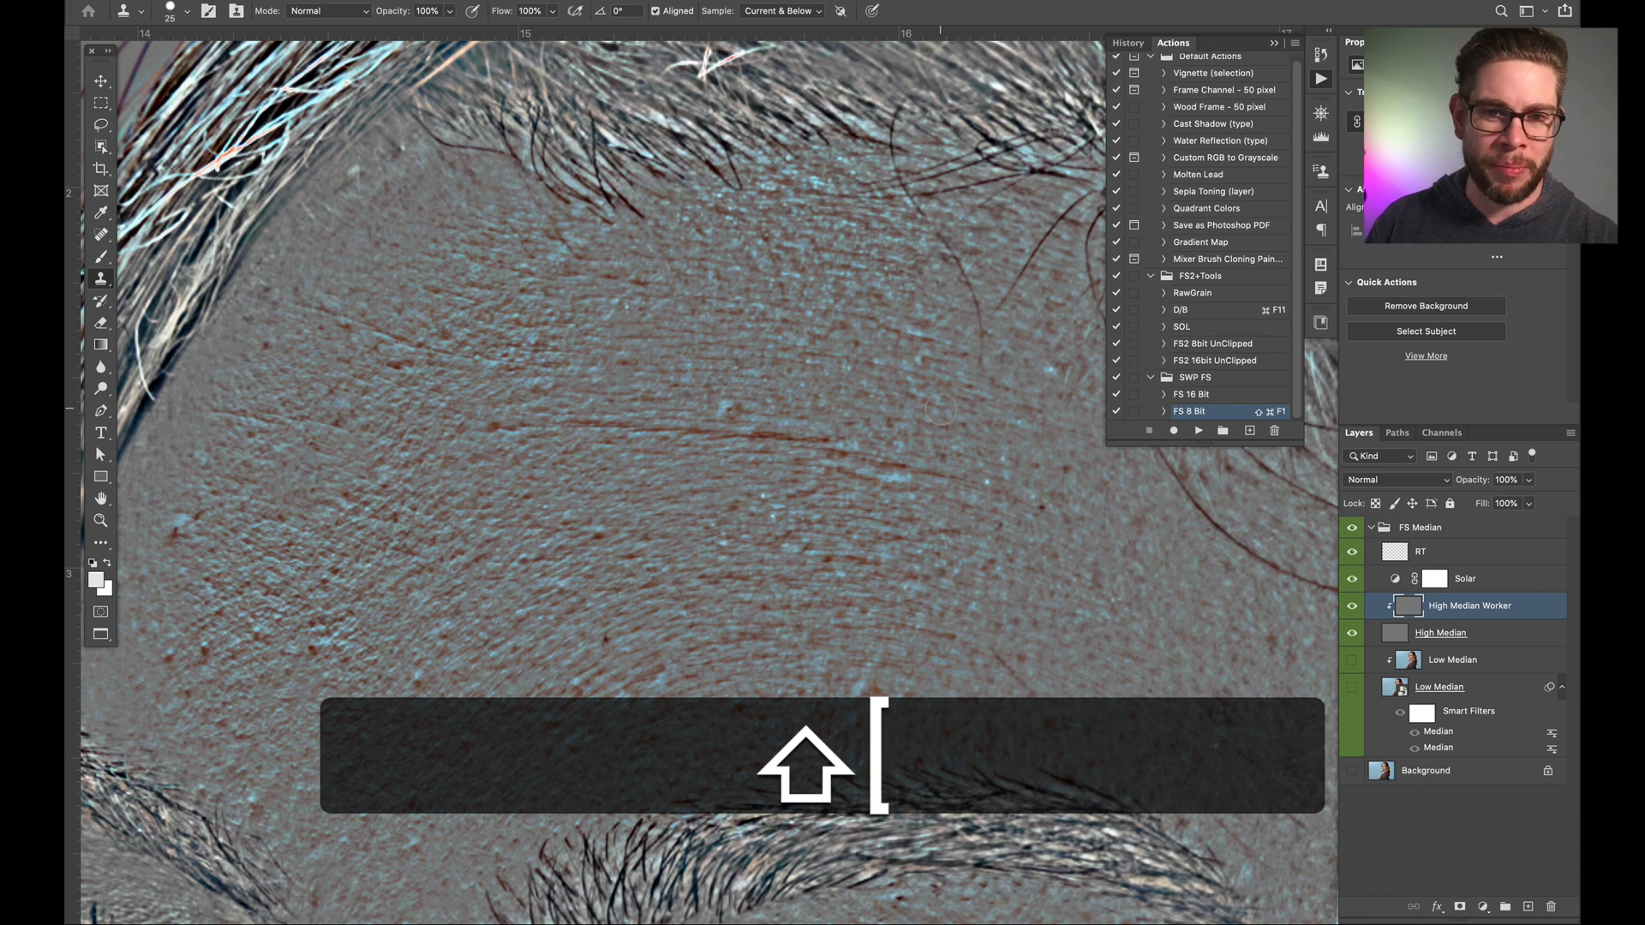
click(186, 11)
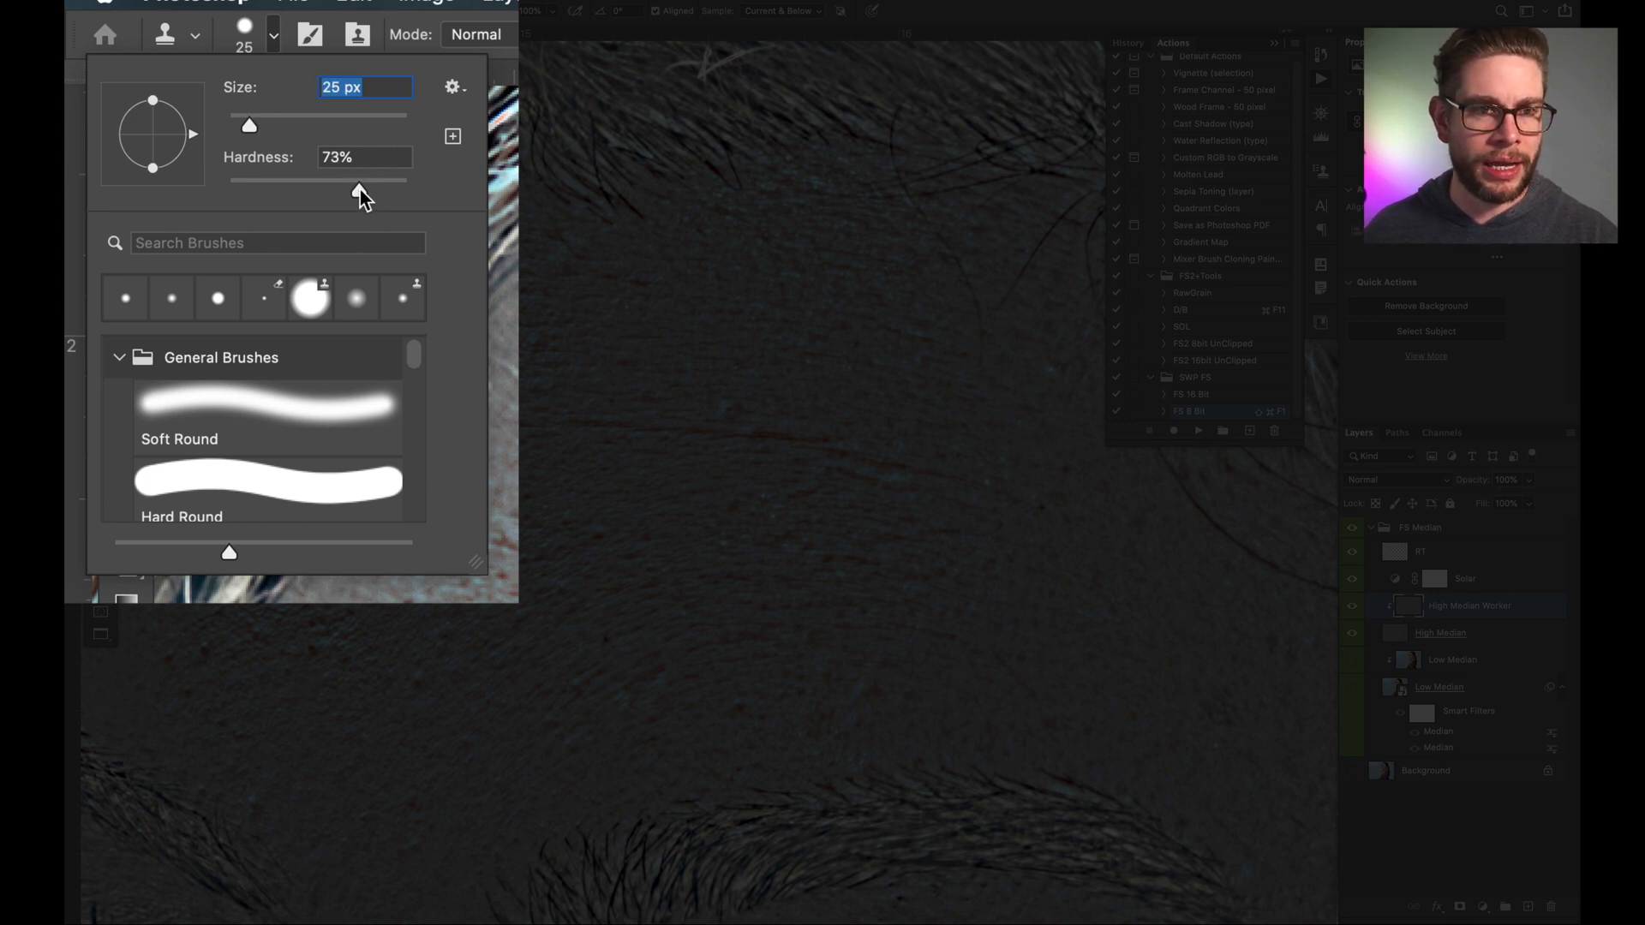
mouse_move(360, 189)
mouse_down()
mouse_move(378, 191)
mouse_move(365, 172)
mouse_up()
click(278, 37)
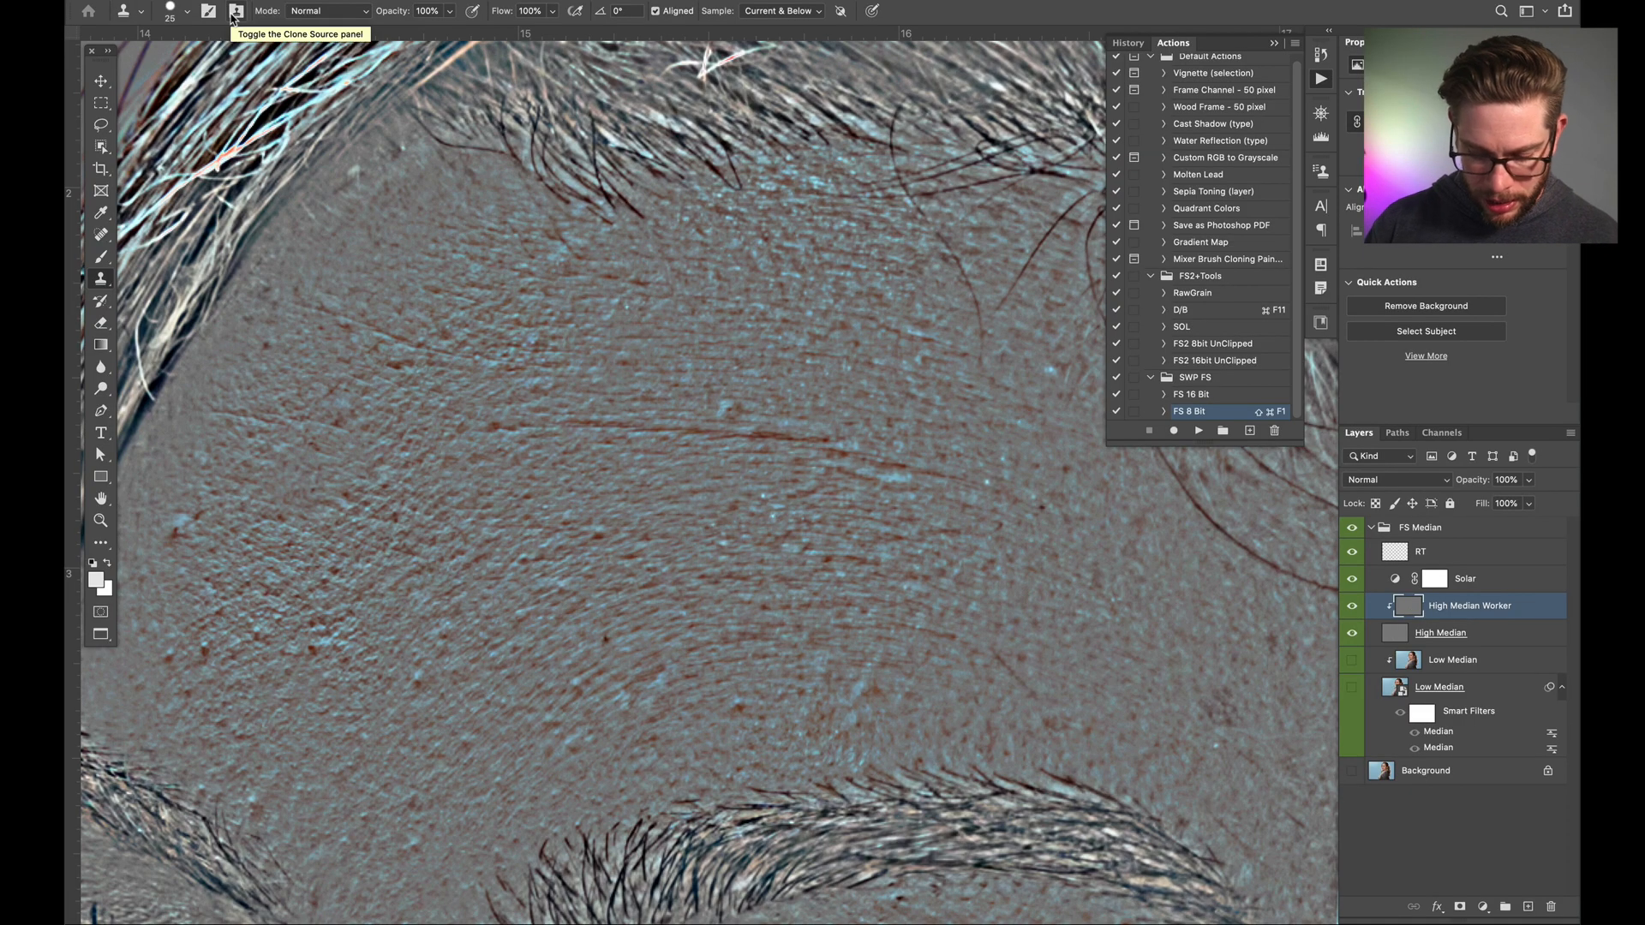
key(shift)
key(shift+bracketright)
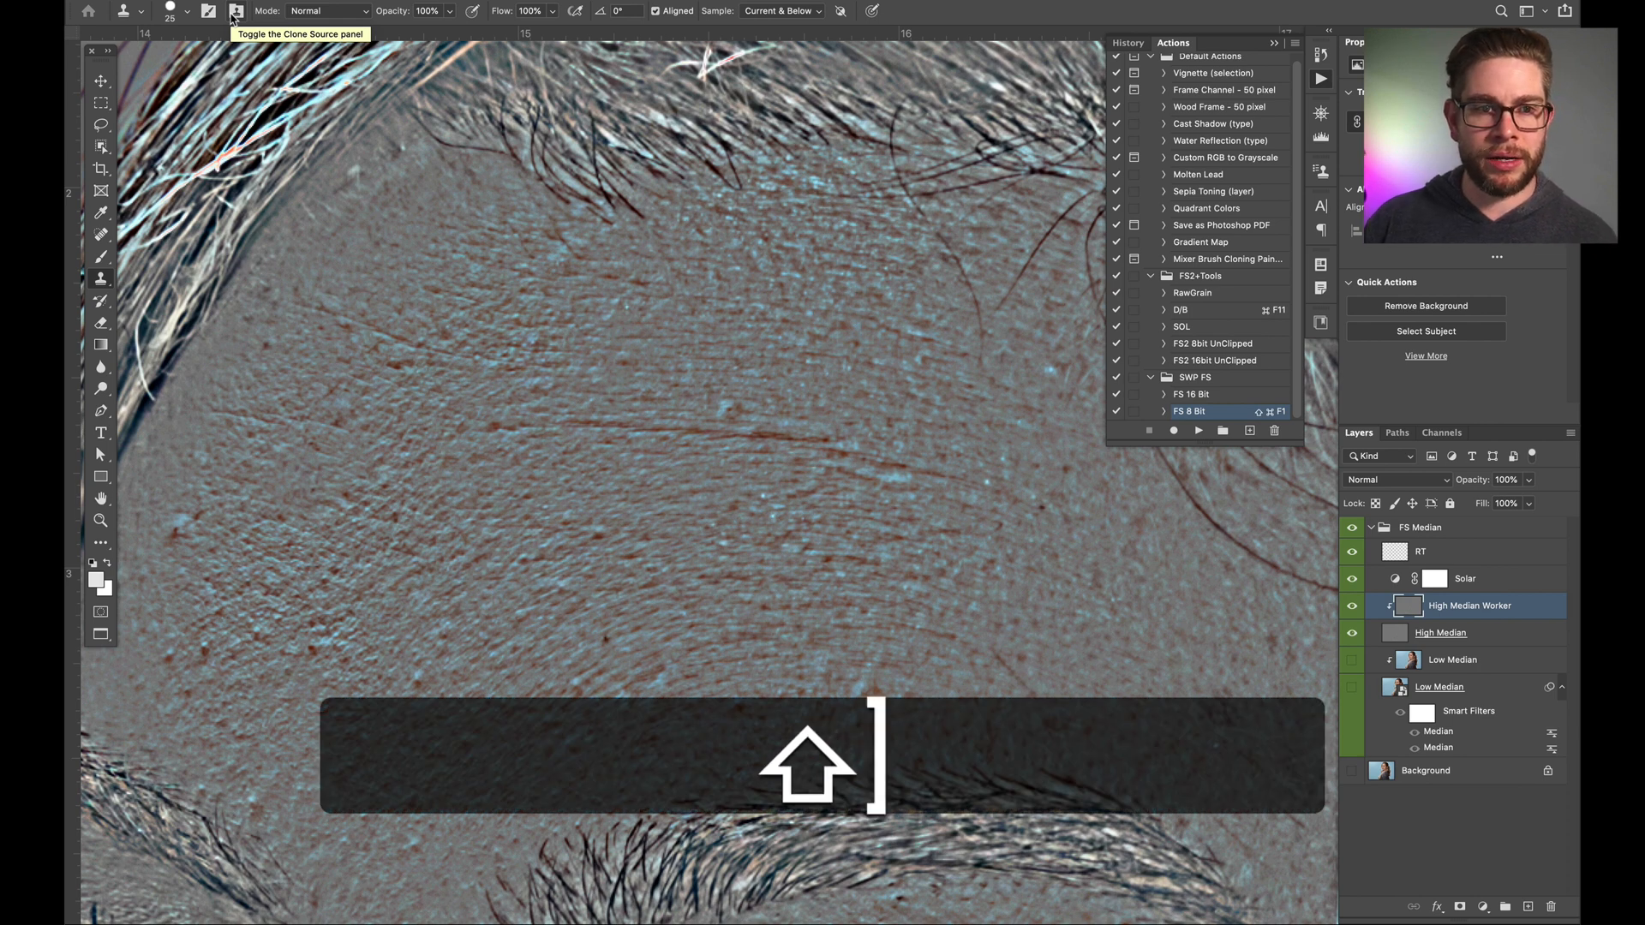
key(shift)
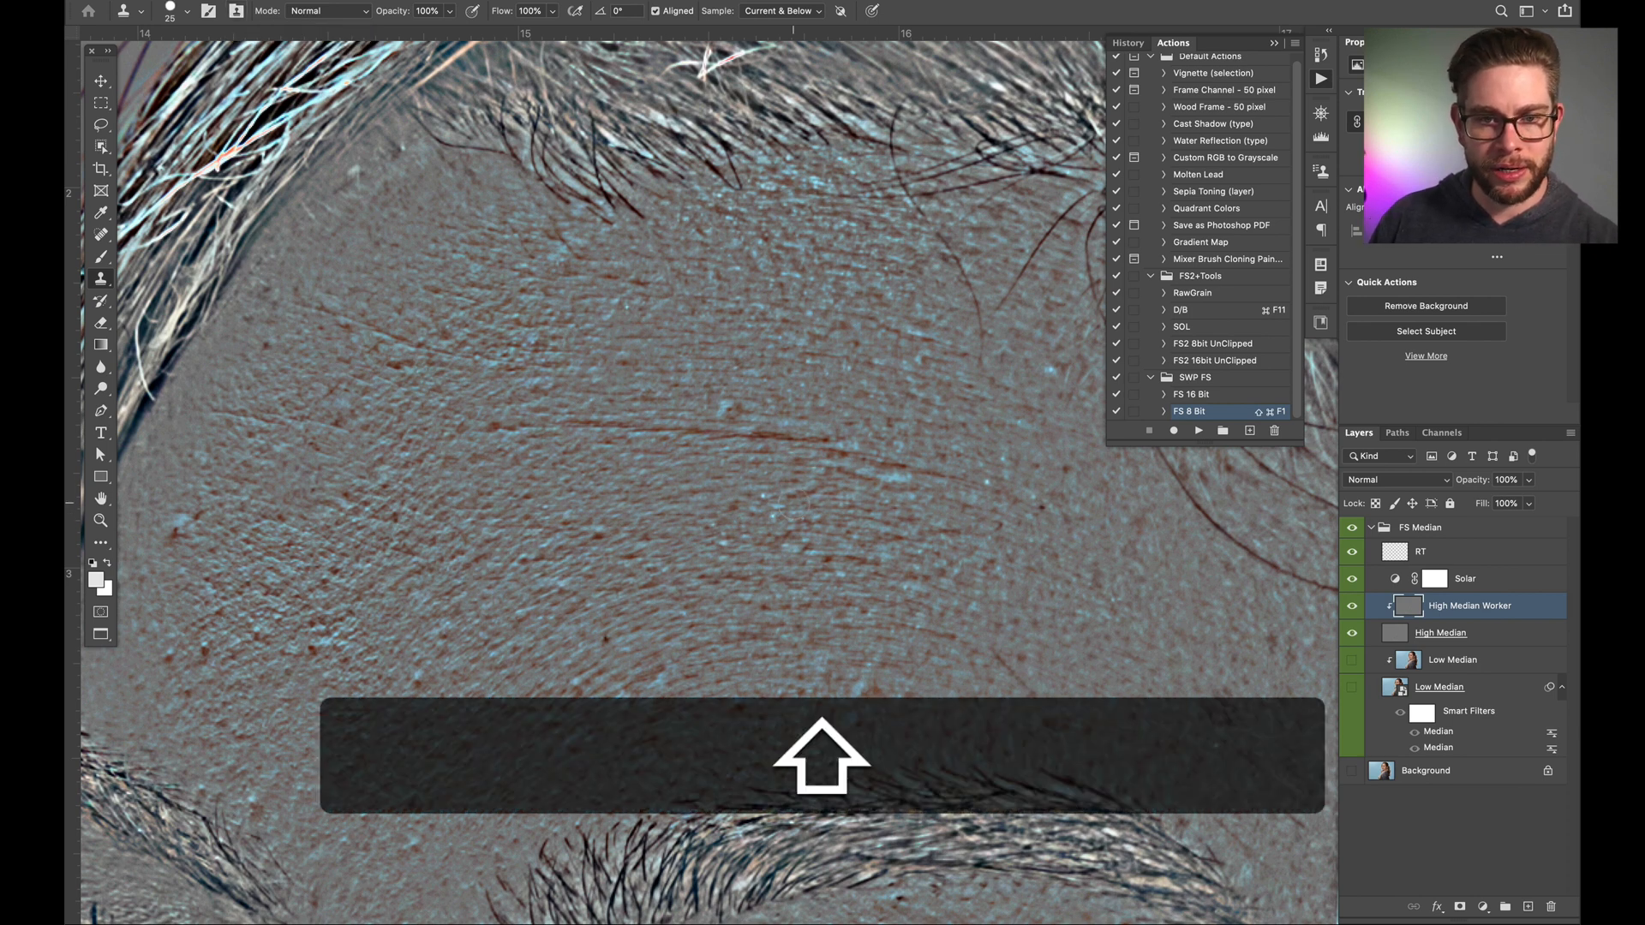
key(shift+bracketright)
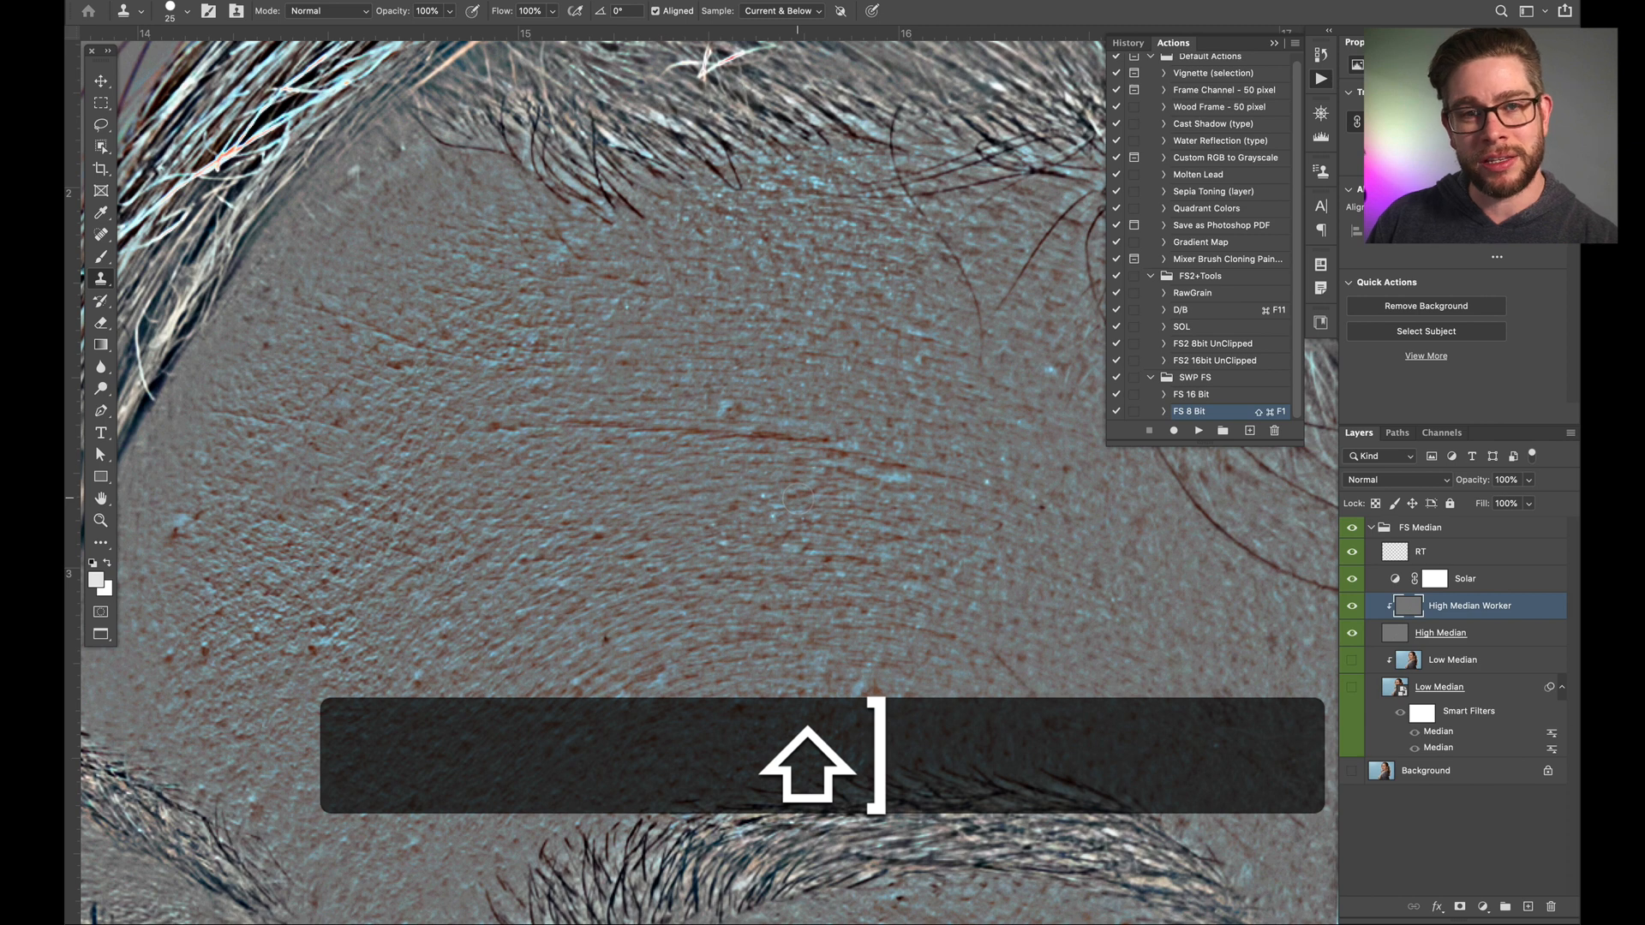
key(shift+bracketleft)
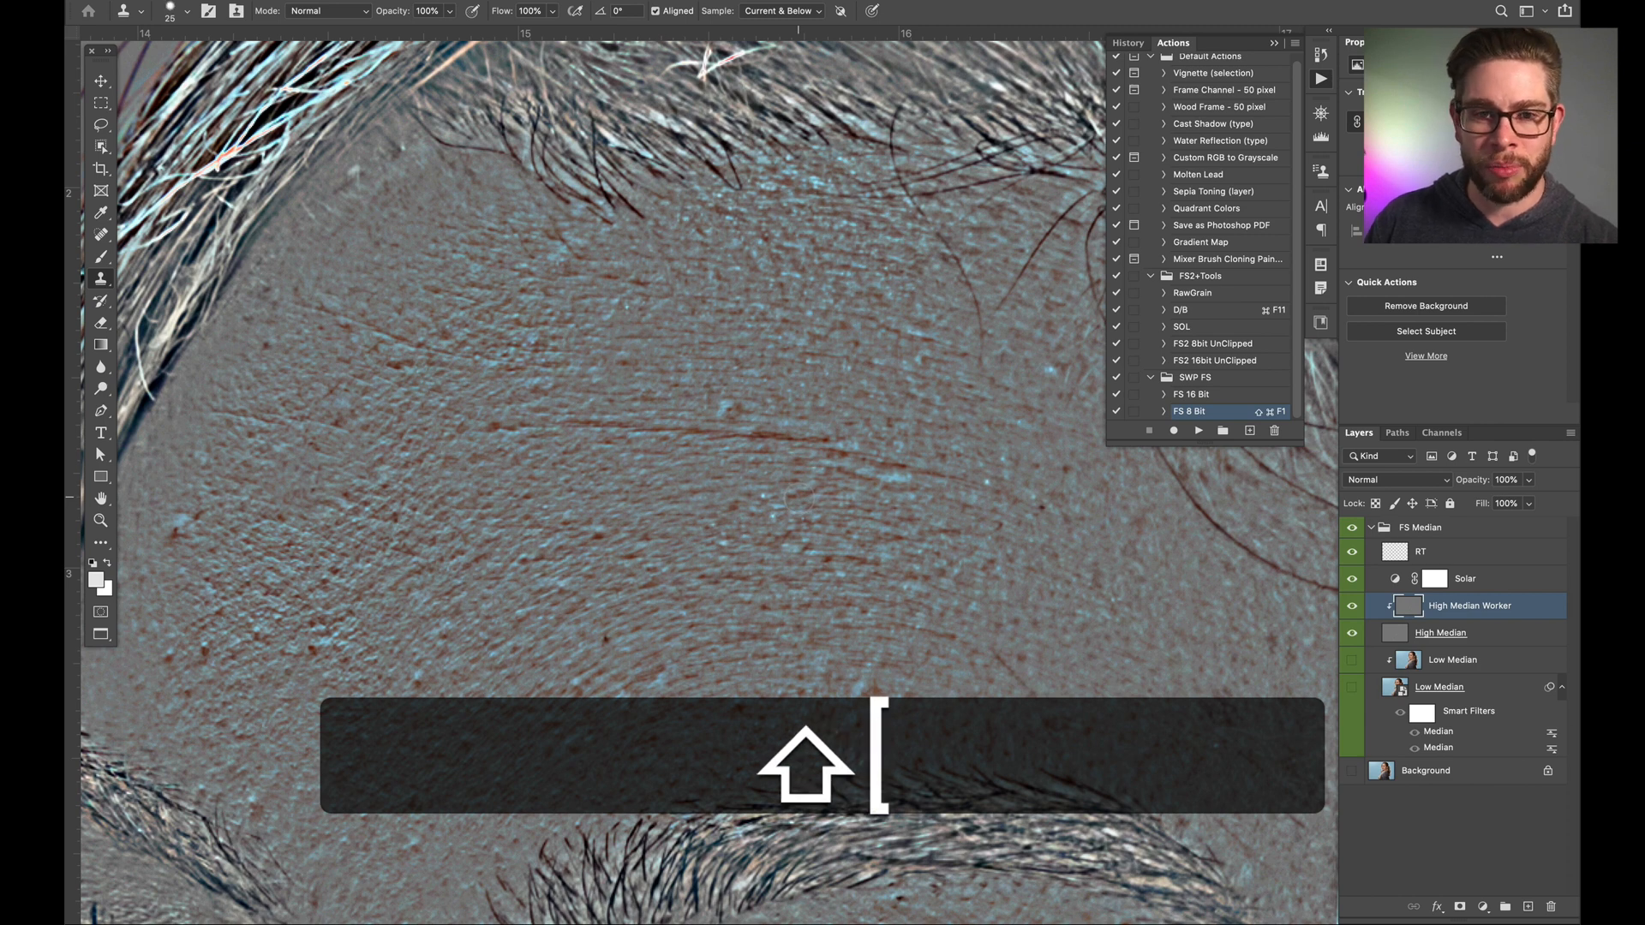
key(shift+bracketright)
key(shift+bracketleft)
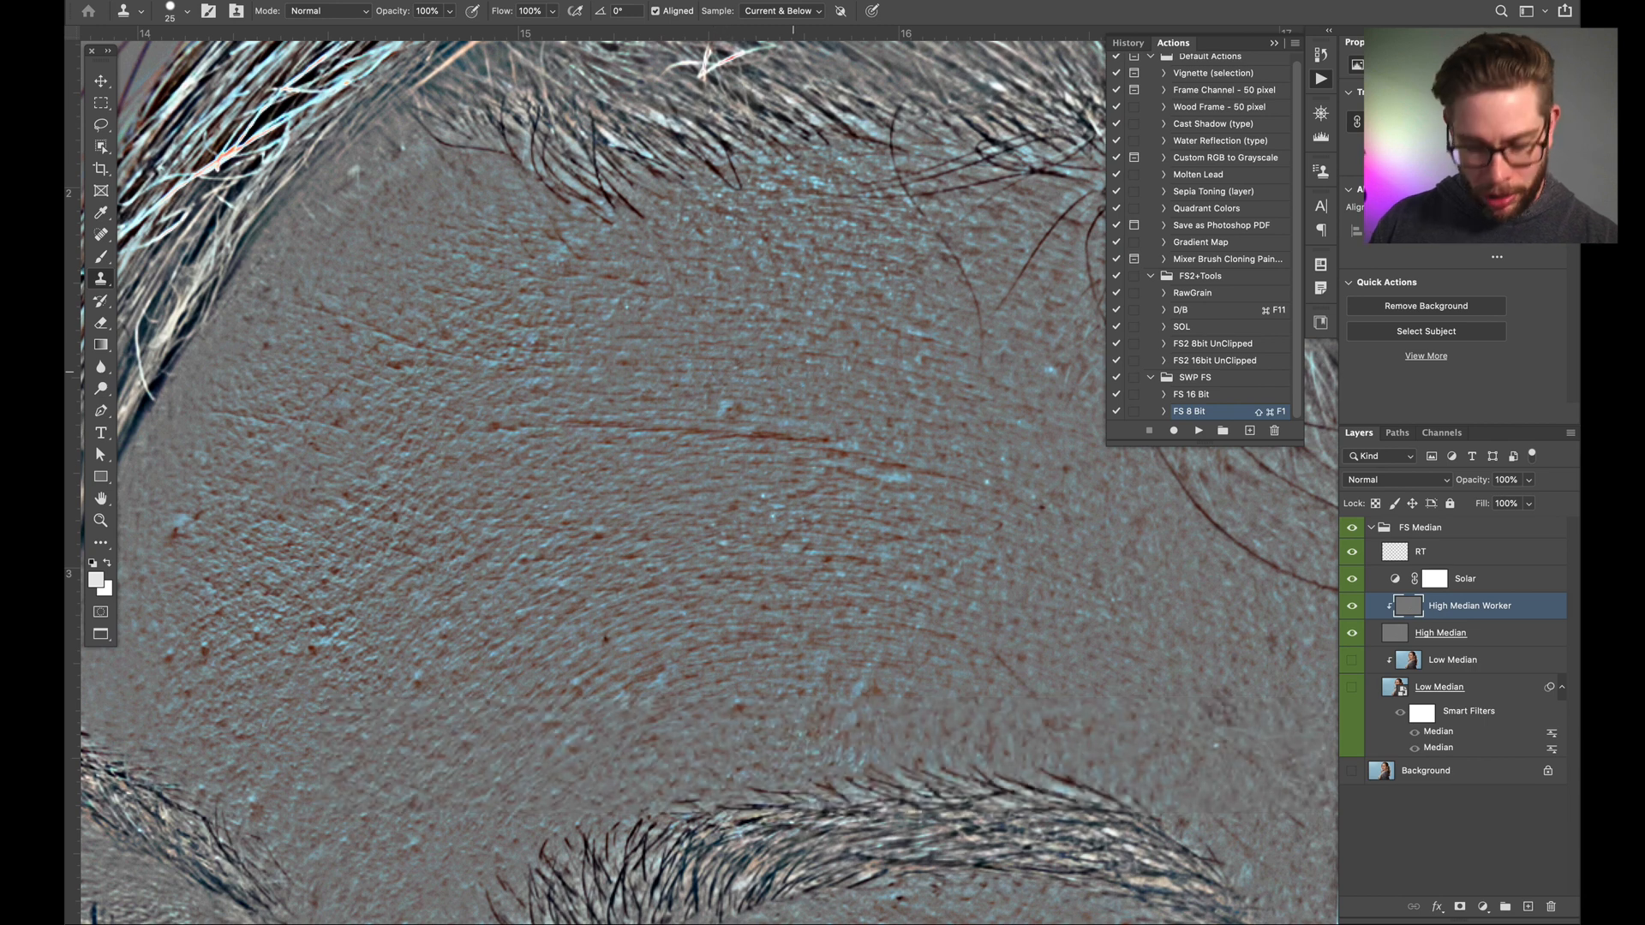
Step: Clone clean skin texture over the long horizontal line across the forehead, reducing the brush to 20 px for smaller spots
key(alt)
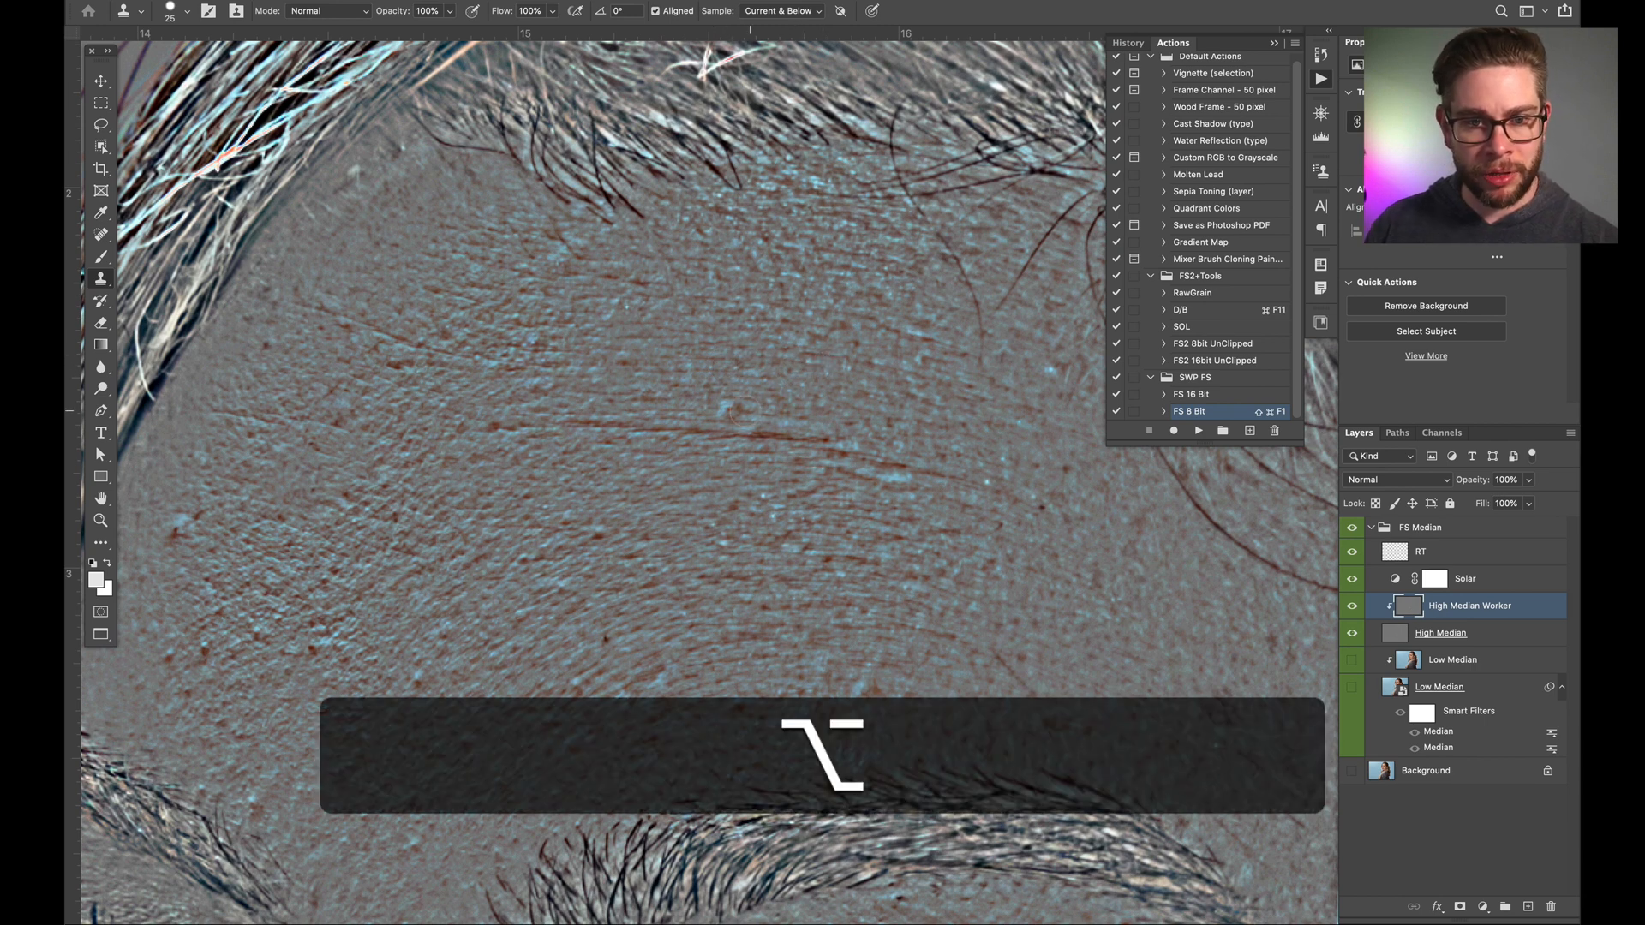
mouse_move(717, 407)
mouse_down()
mouse_move(707, 423)
mouse_move(986, 489)
mouse_move(878, 470)
mouse_up()
key(alt)
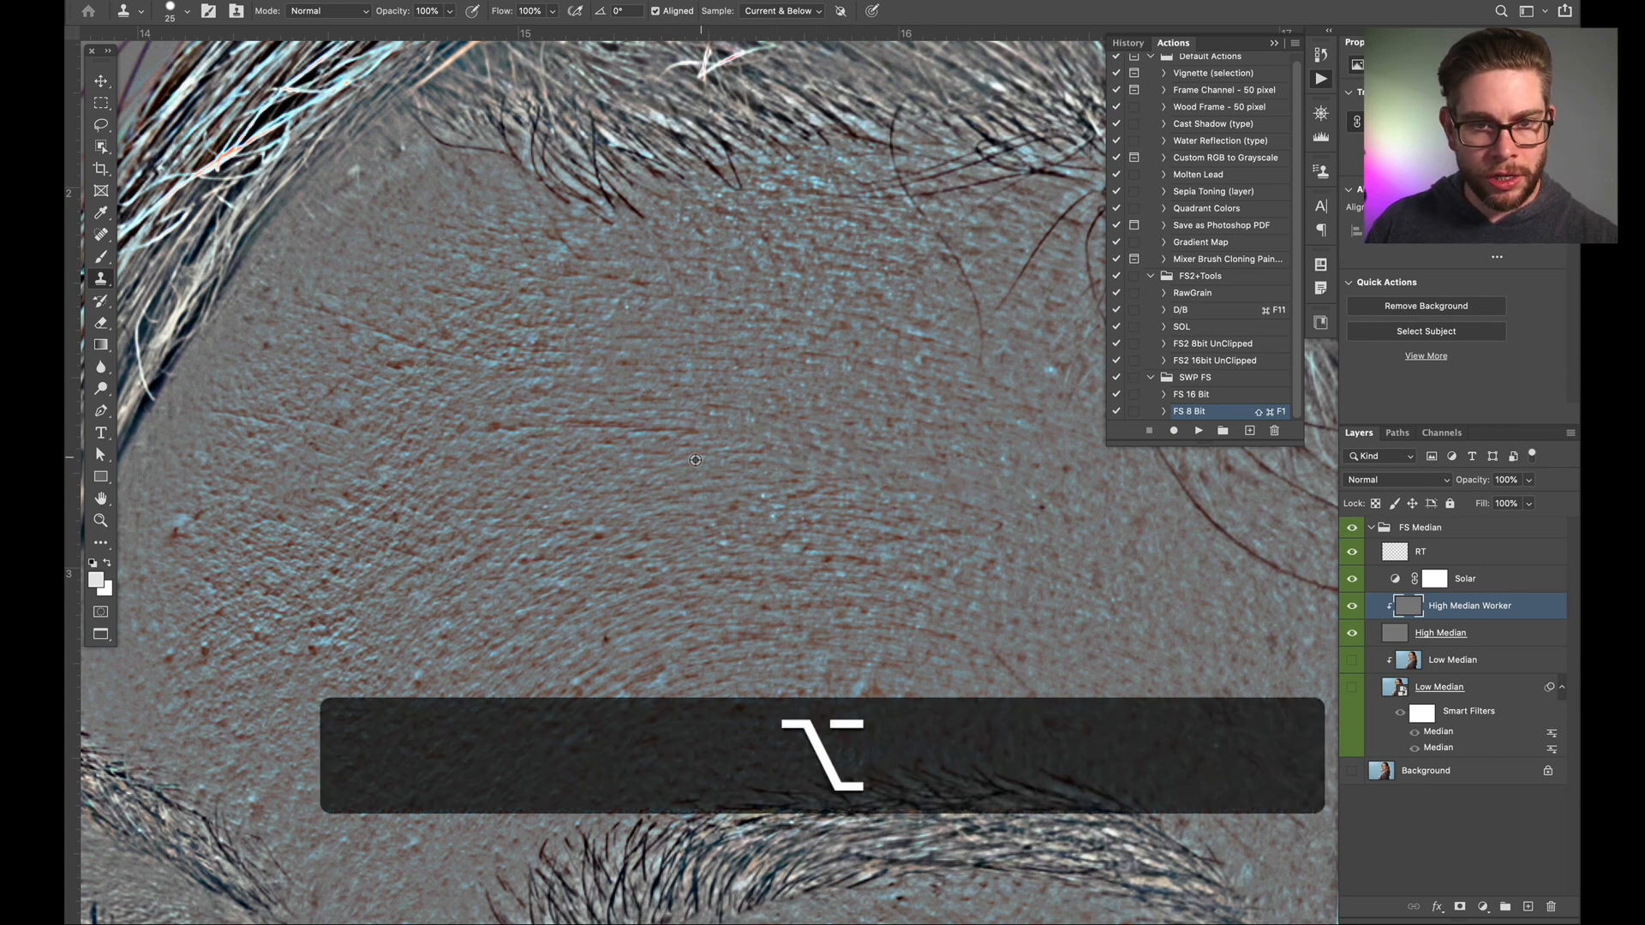
key(alt+bracketleft)
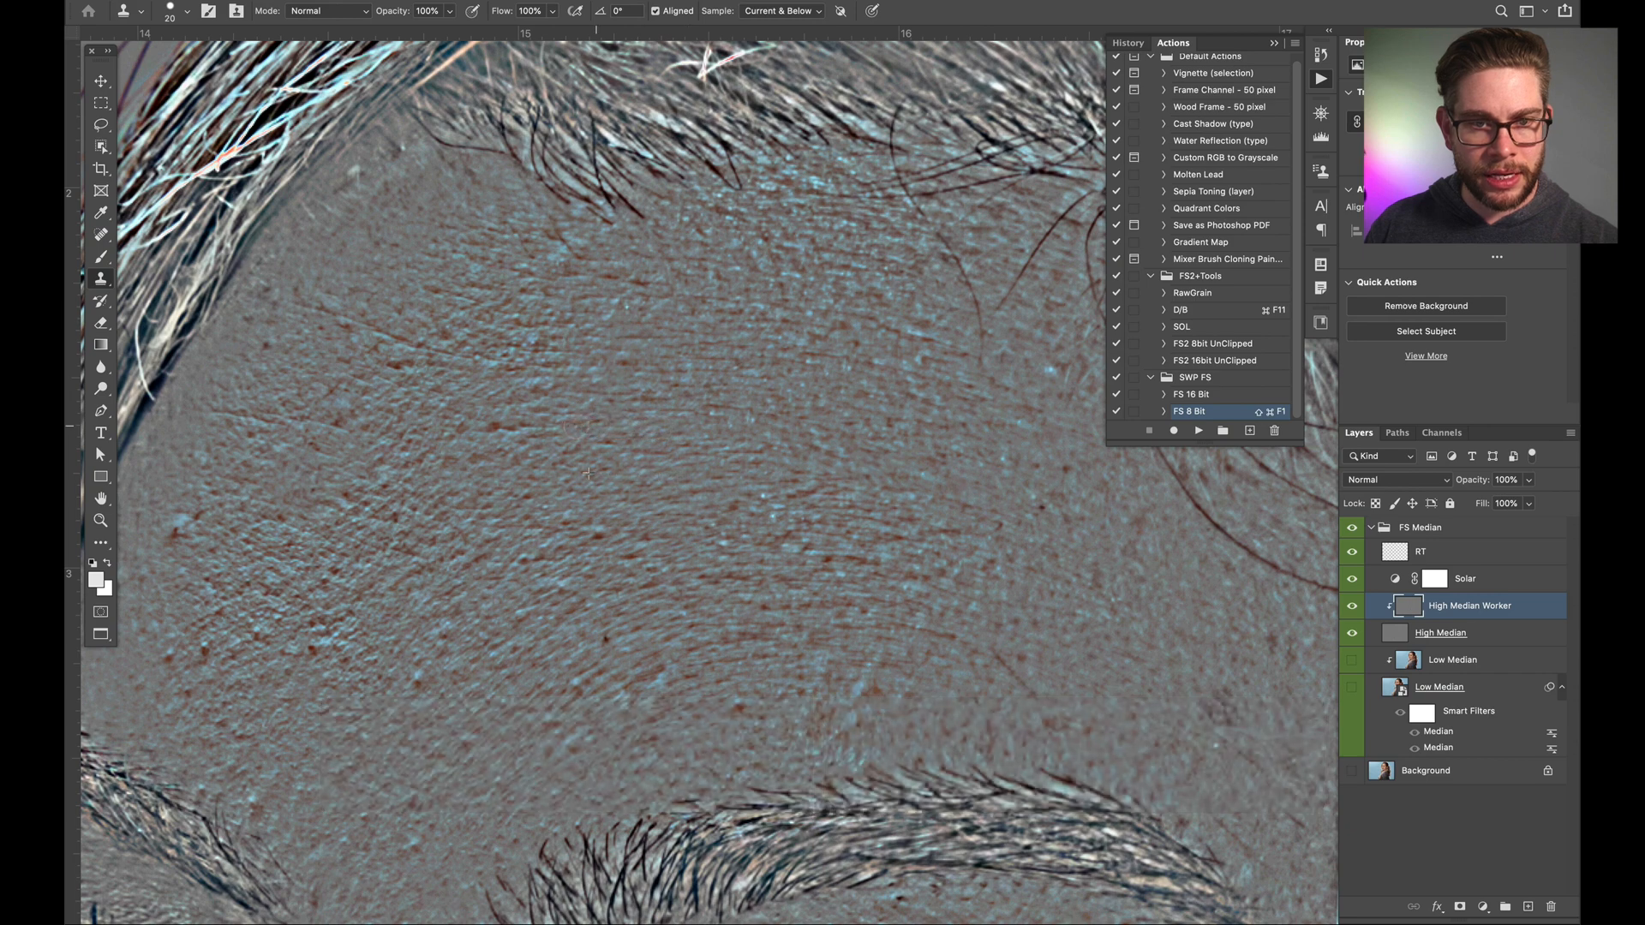
key(alt)
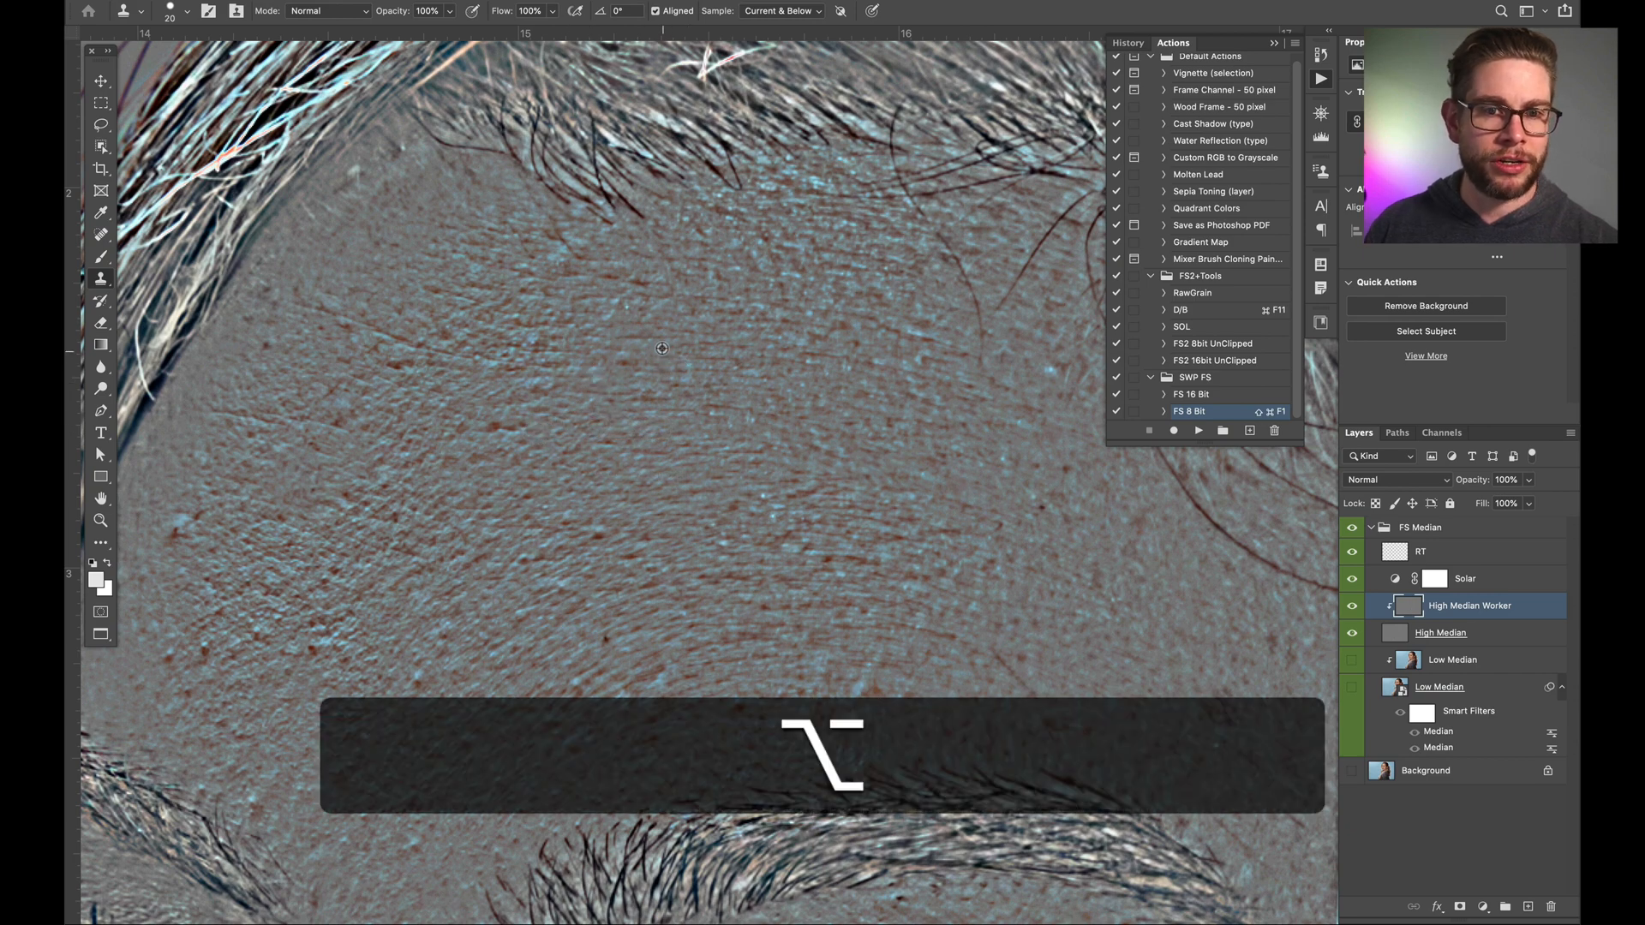
Step: Clone out the curved stray hair below the hairline on the forehead, reducing the brush to 15 px for fine remnants
key(space)
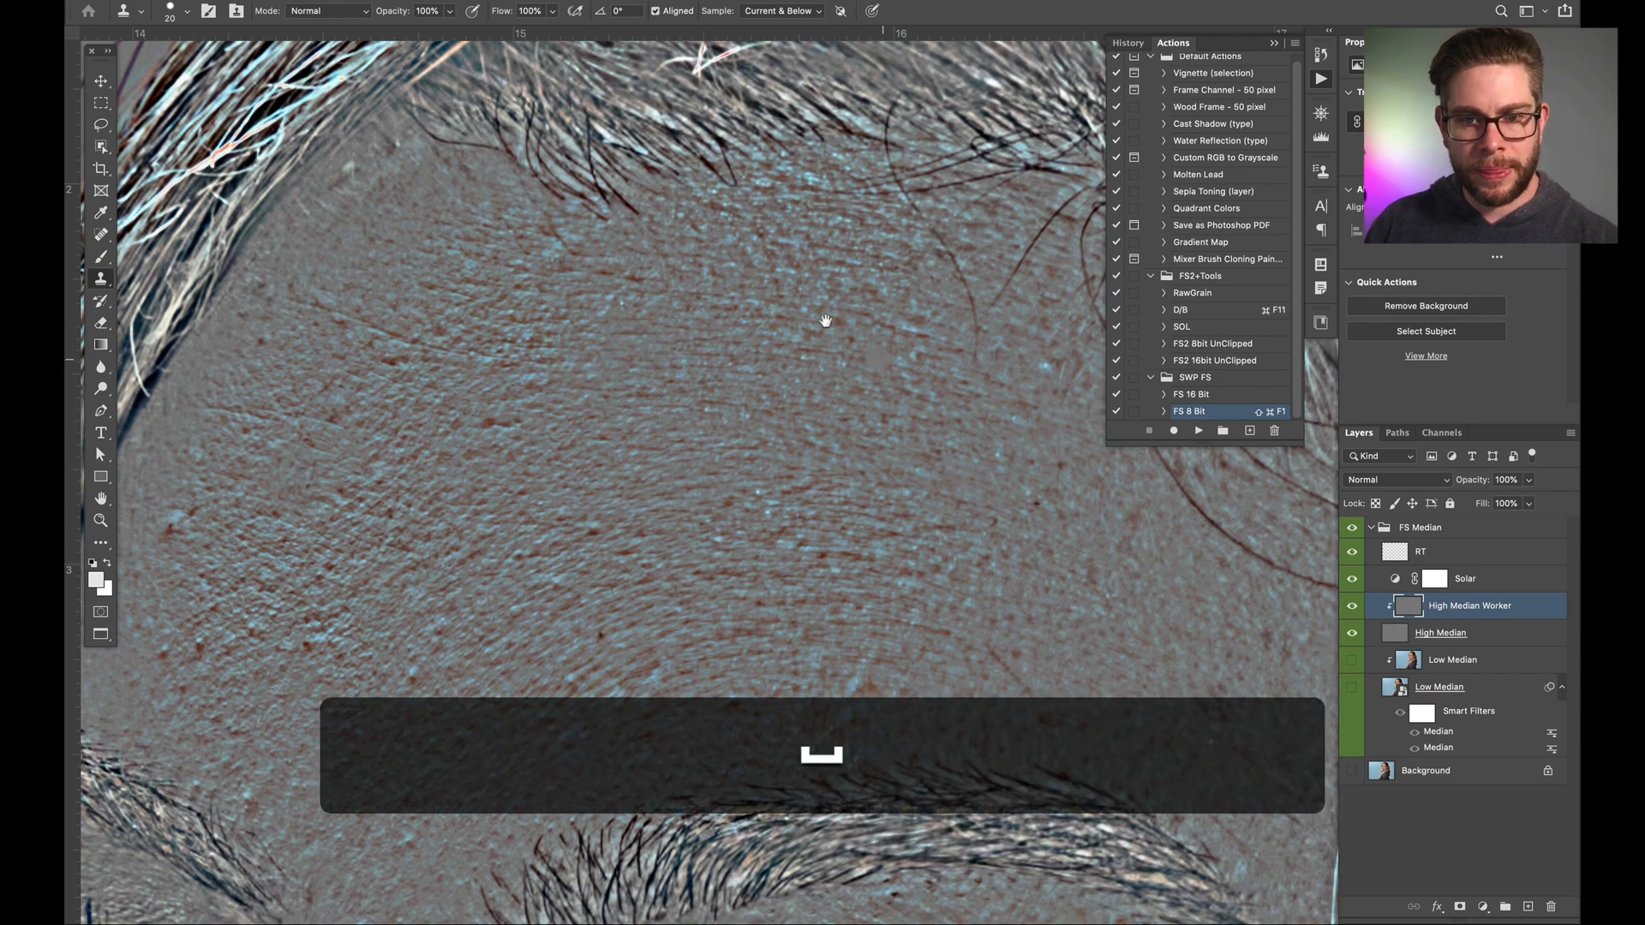
drag(822, 320, 764, 277)
key(alt)
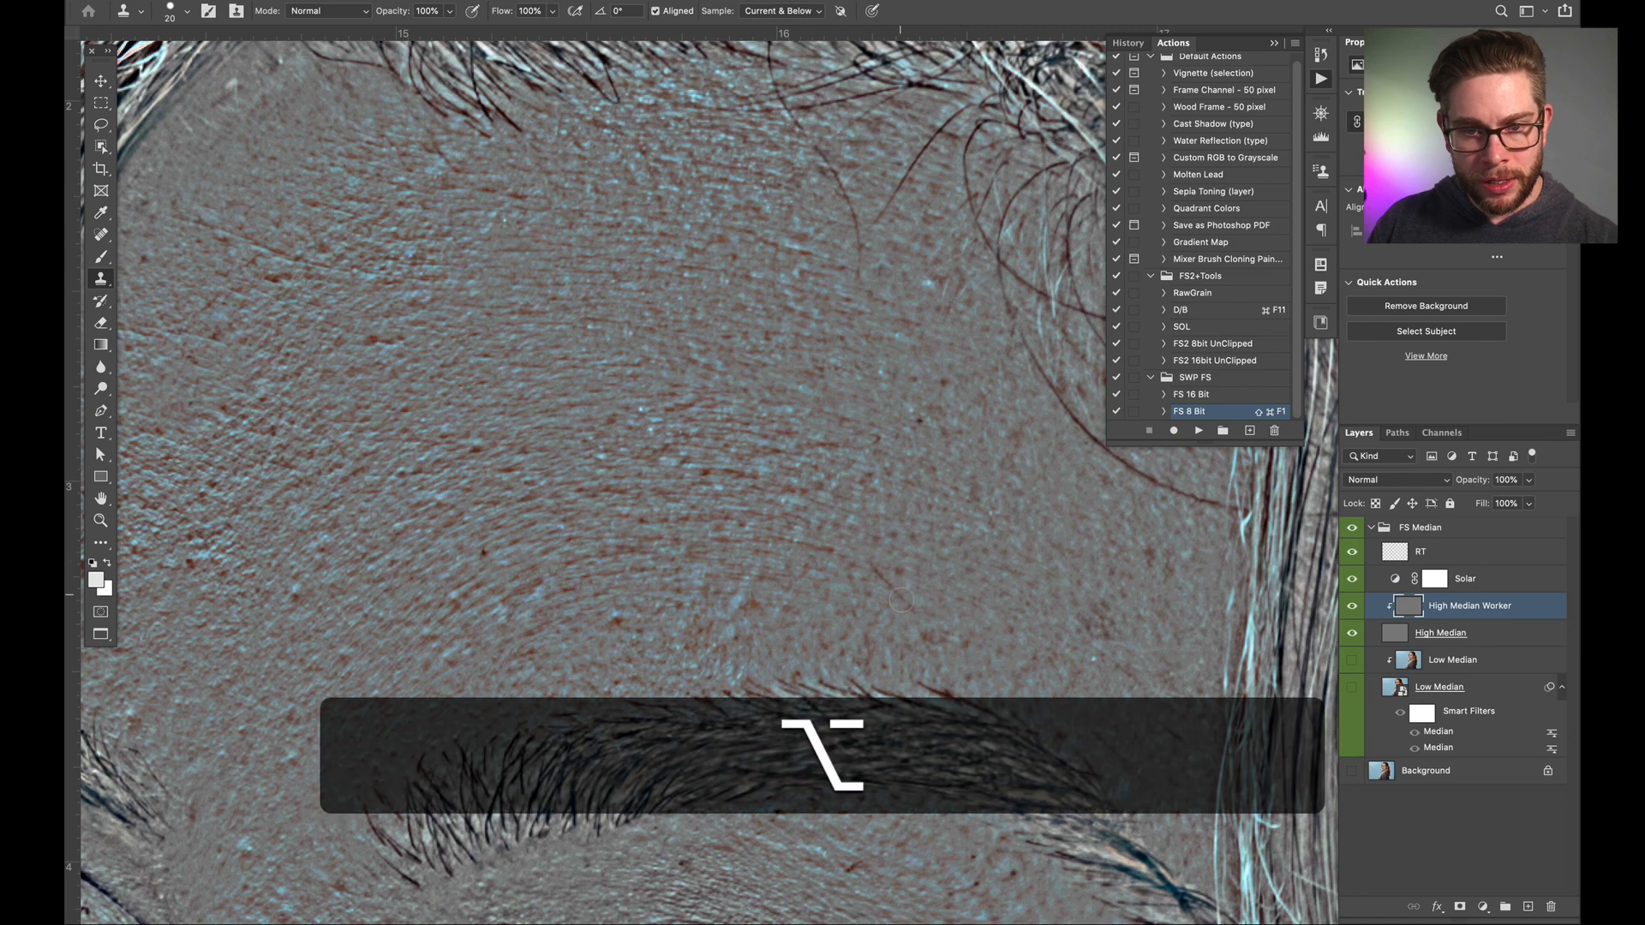
key(space)
drag(934, 493, 893, 565)
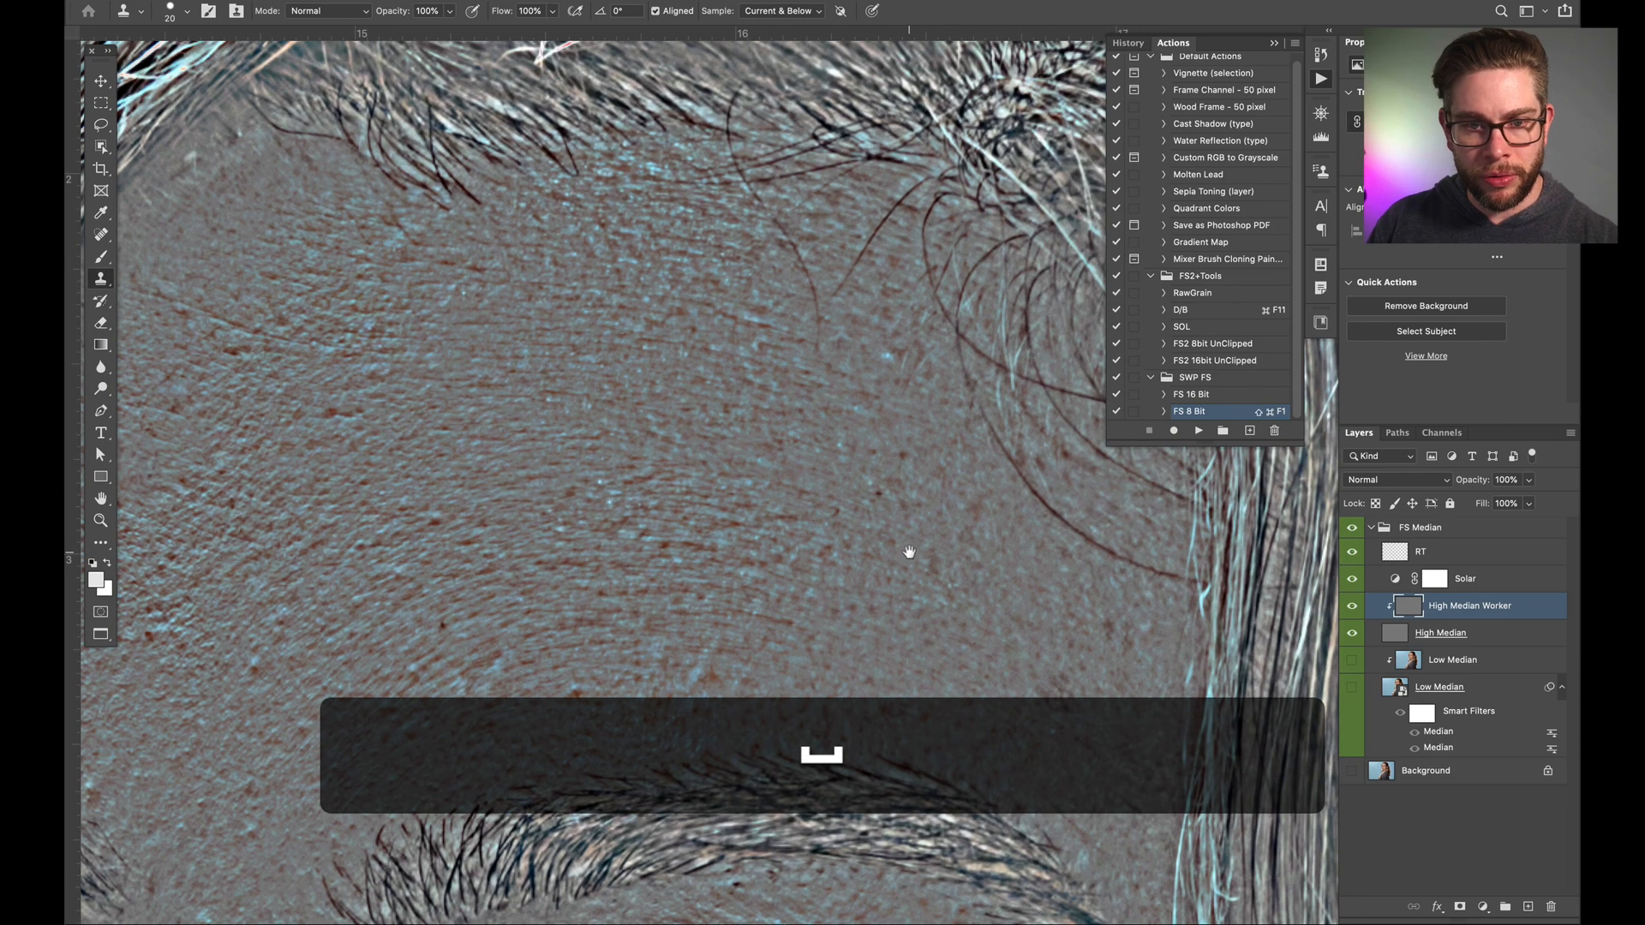
key(alt)
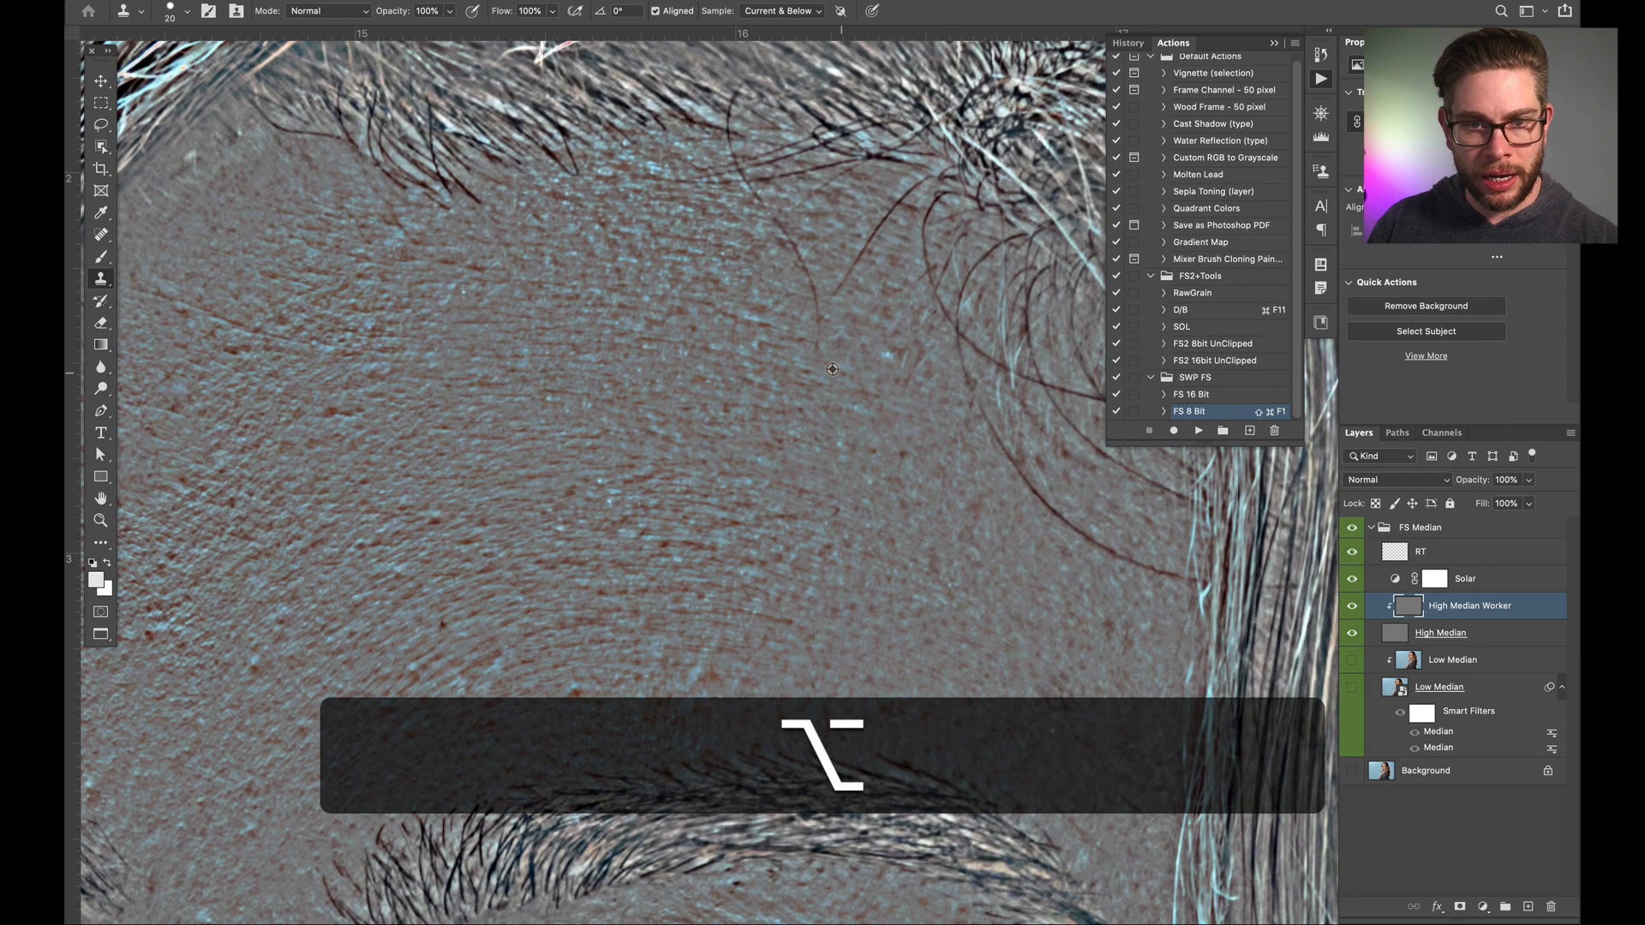
alt+click(770, 349)
drag(816, 341, 791, 256)
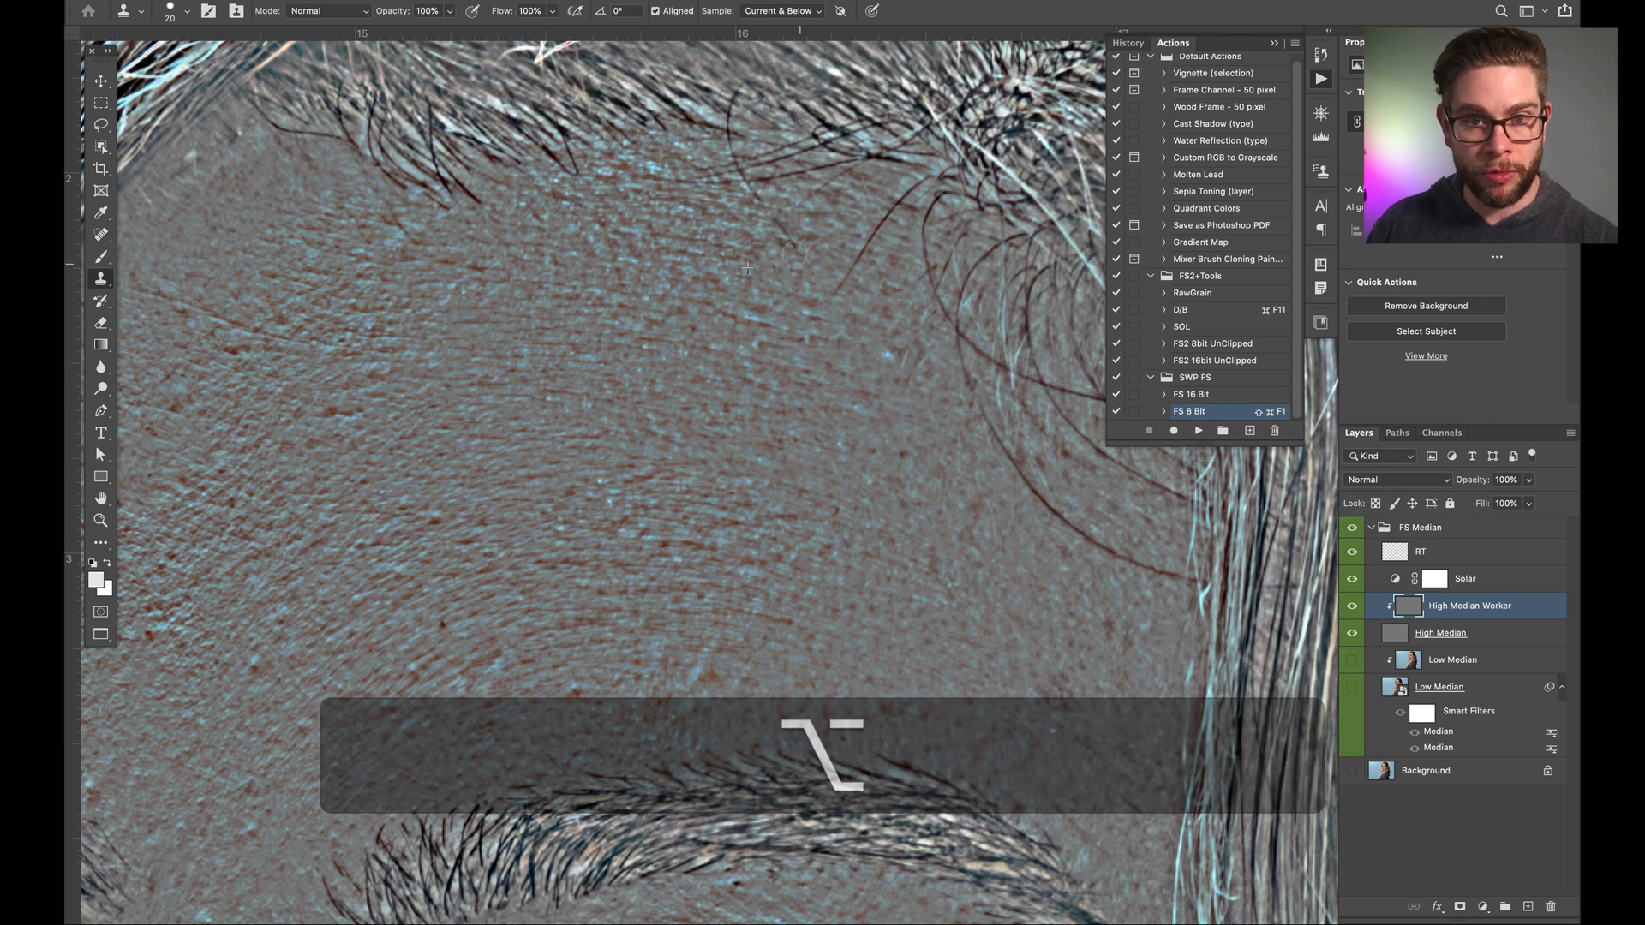
key(bracketleft)
key(alt)
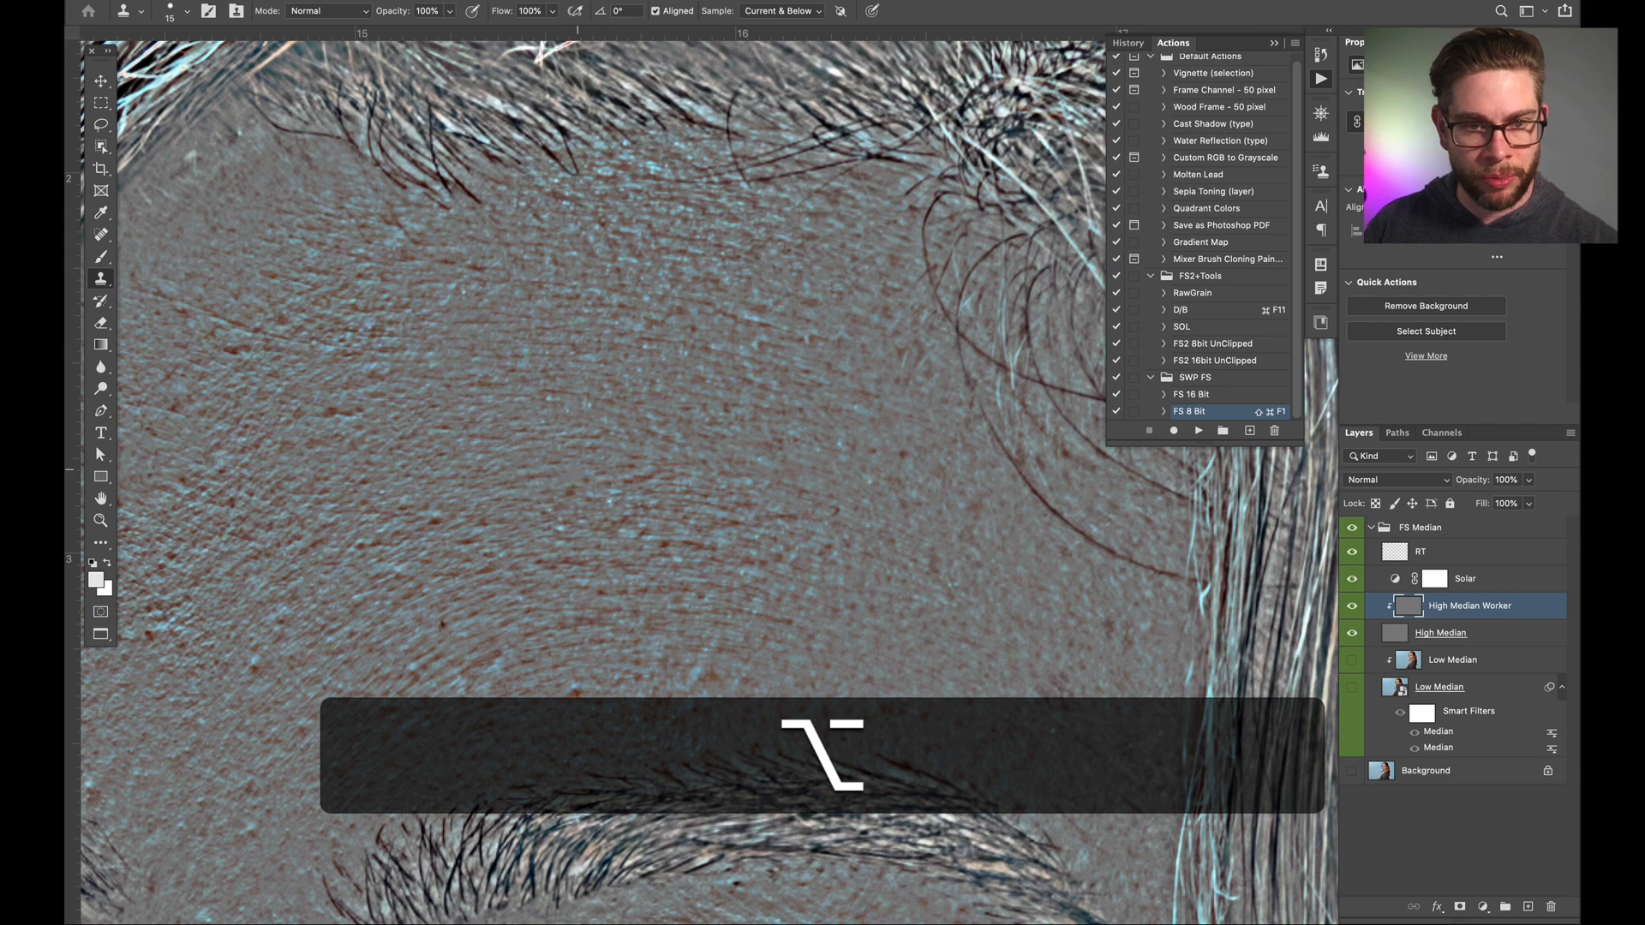
Step: Clone out the blemish beside the temple hairline and nearby small spots on the forehead with the 15 px brush
key(space)
drag(494, 440, 694, 434)
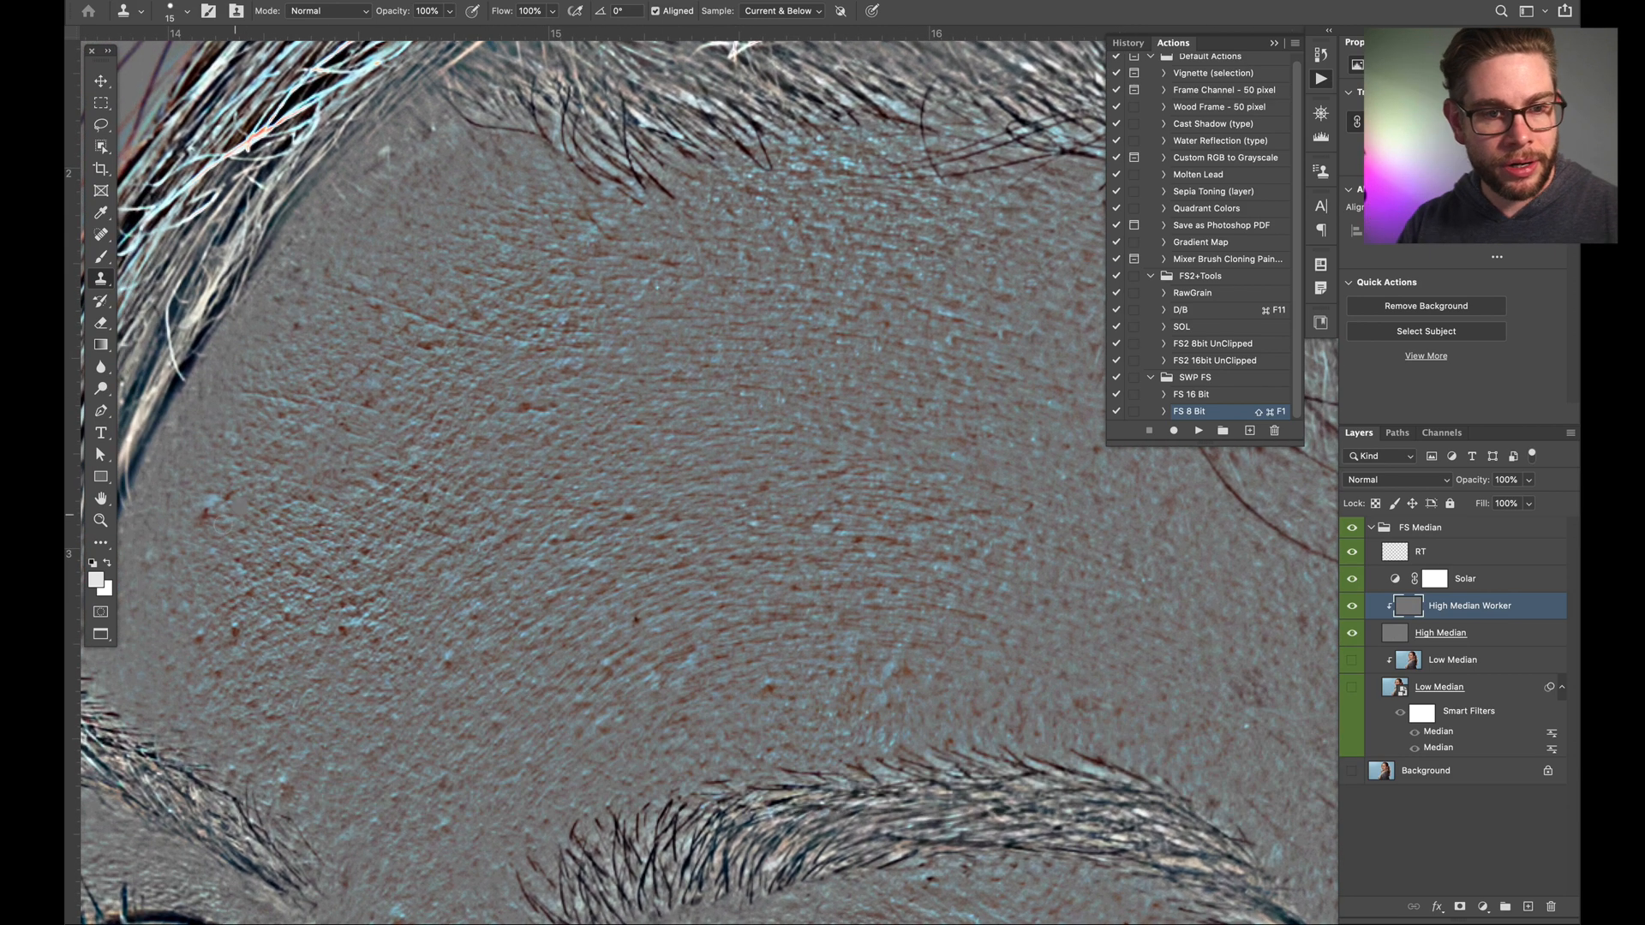
key(space)
drag(230, 587, 419, 395)
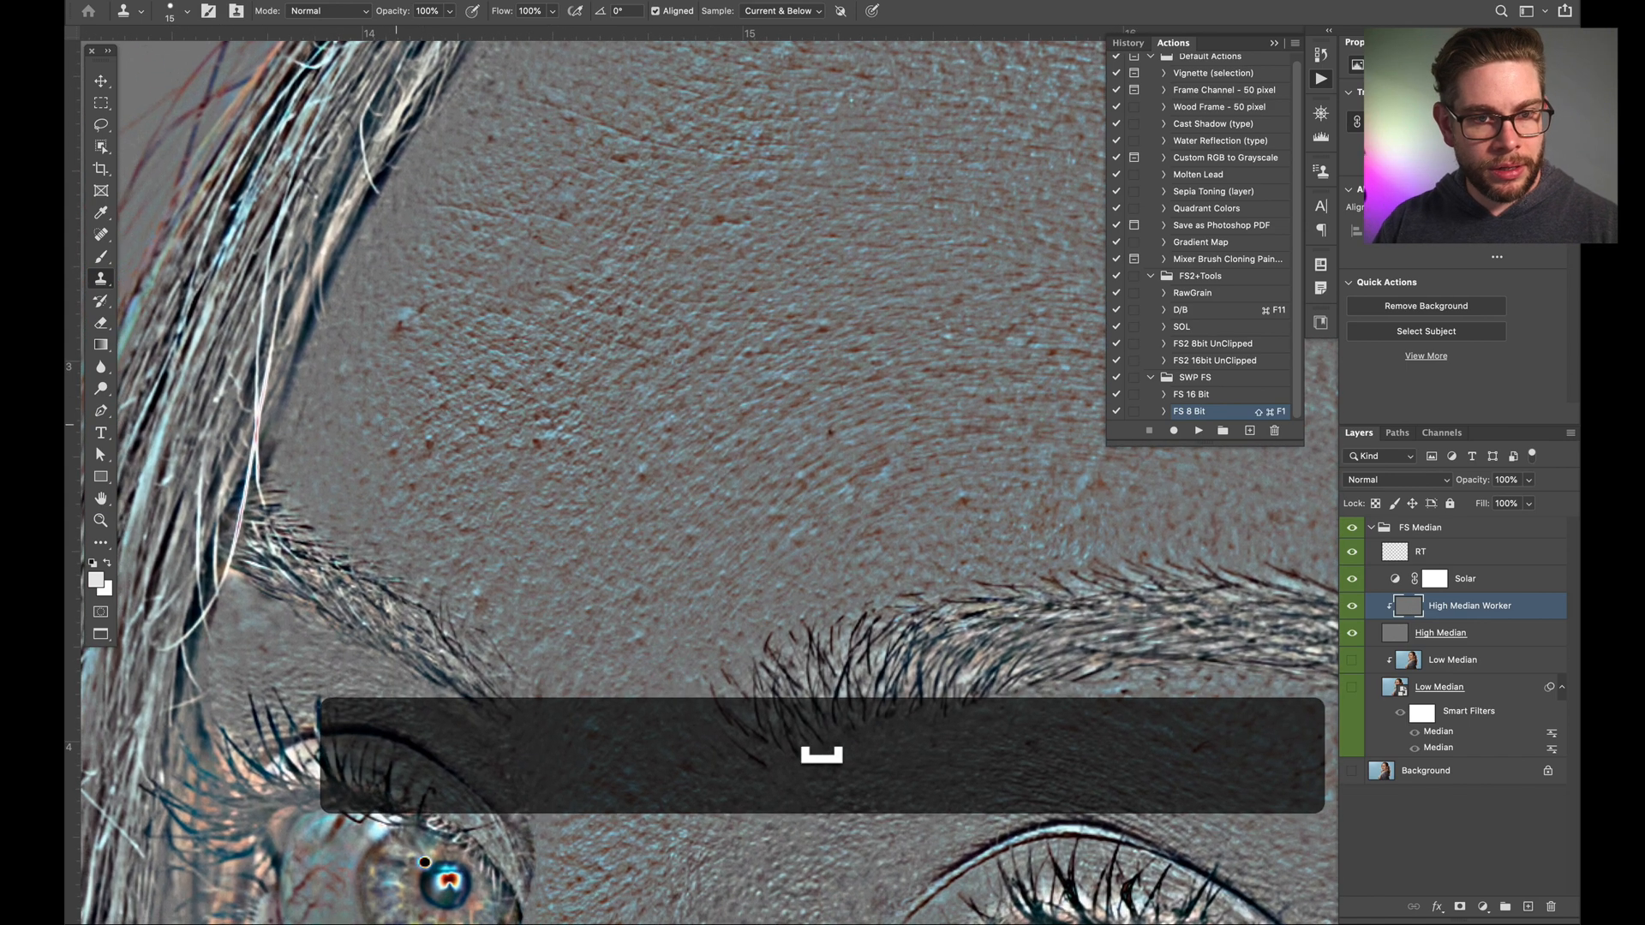
key(alt)
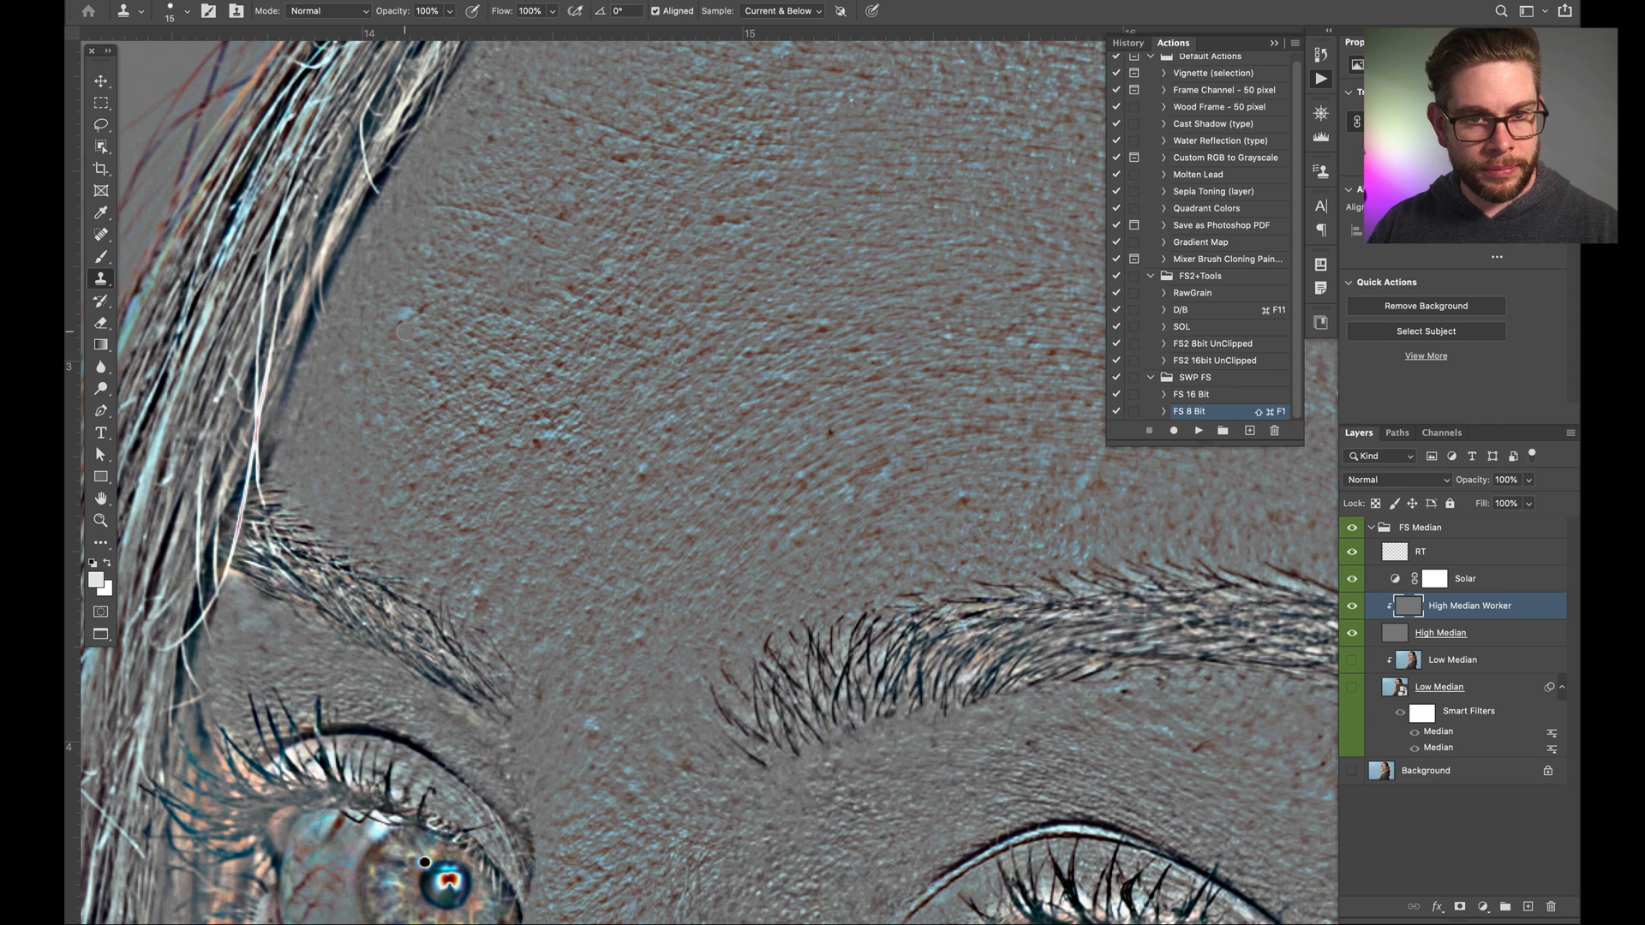
key(space)
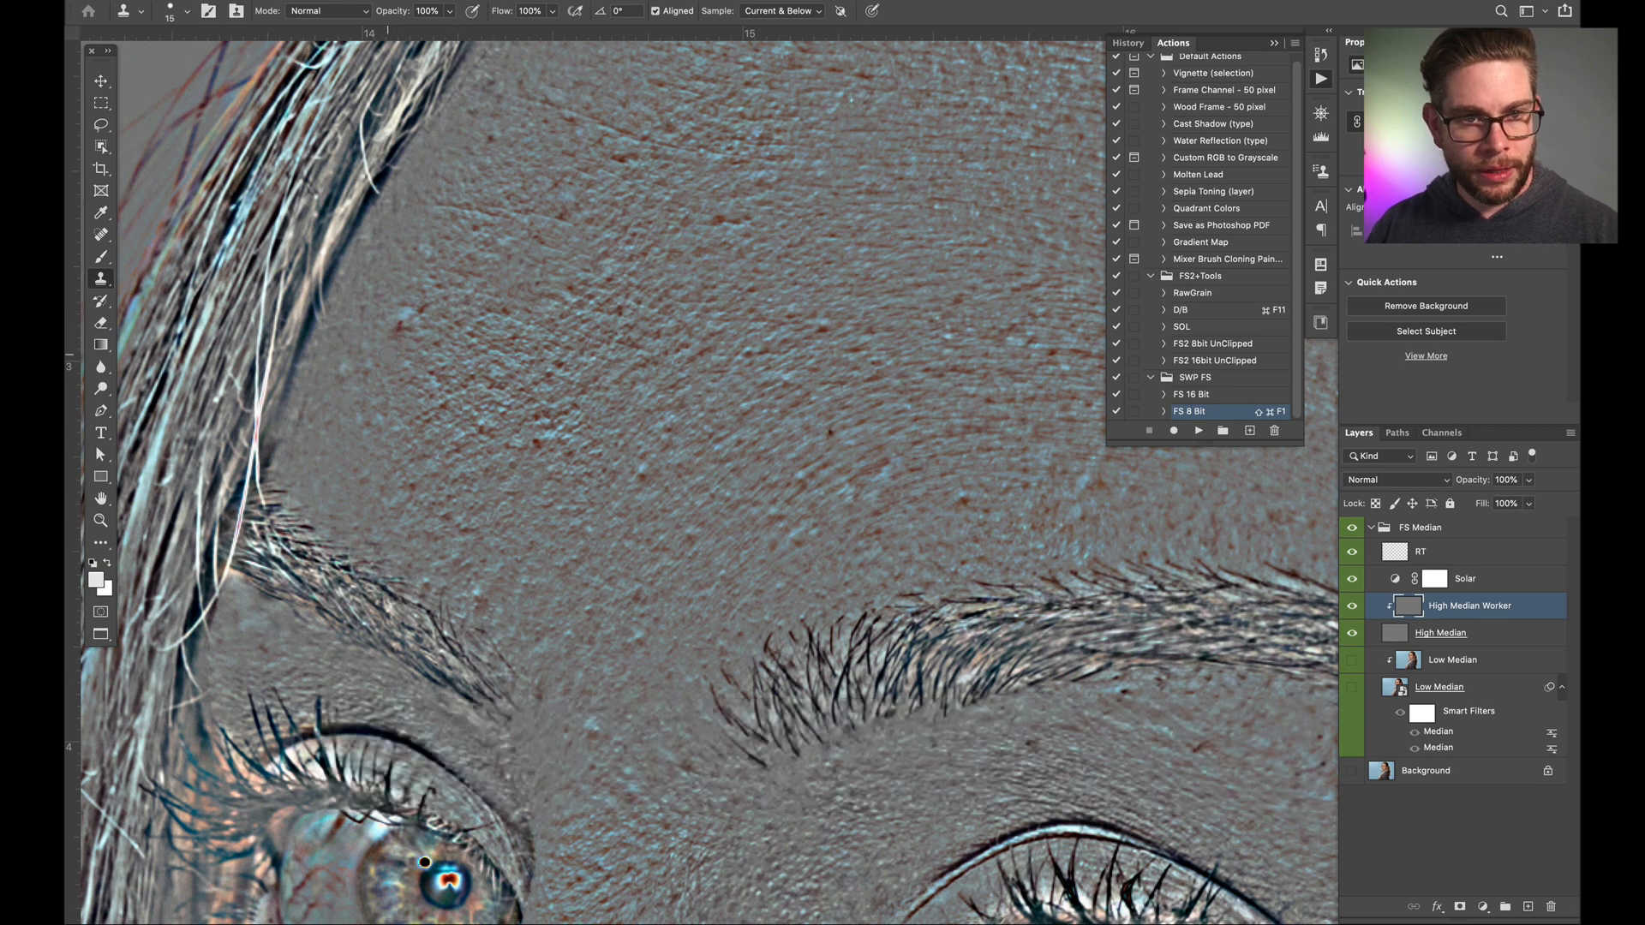
key(alt)
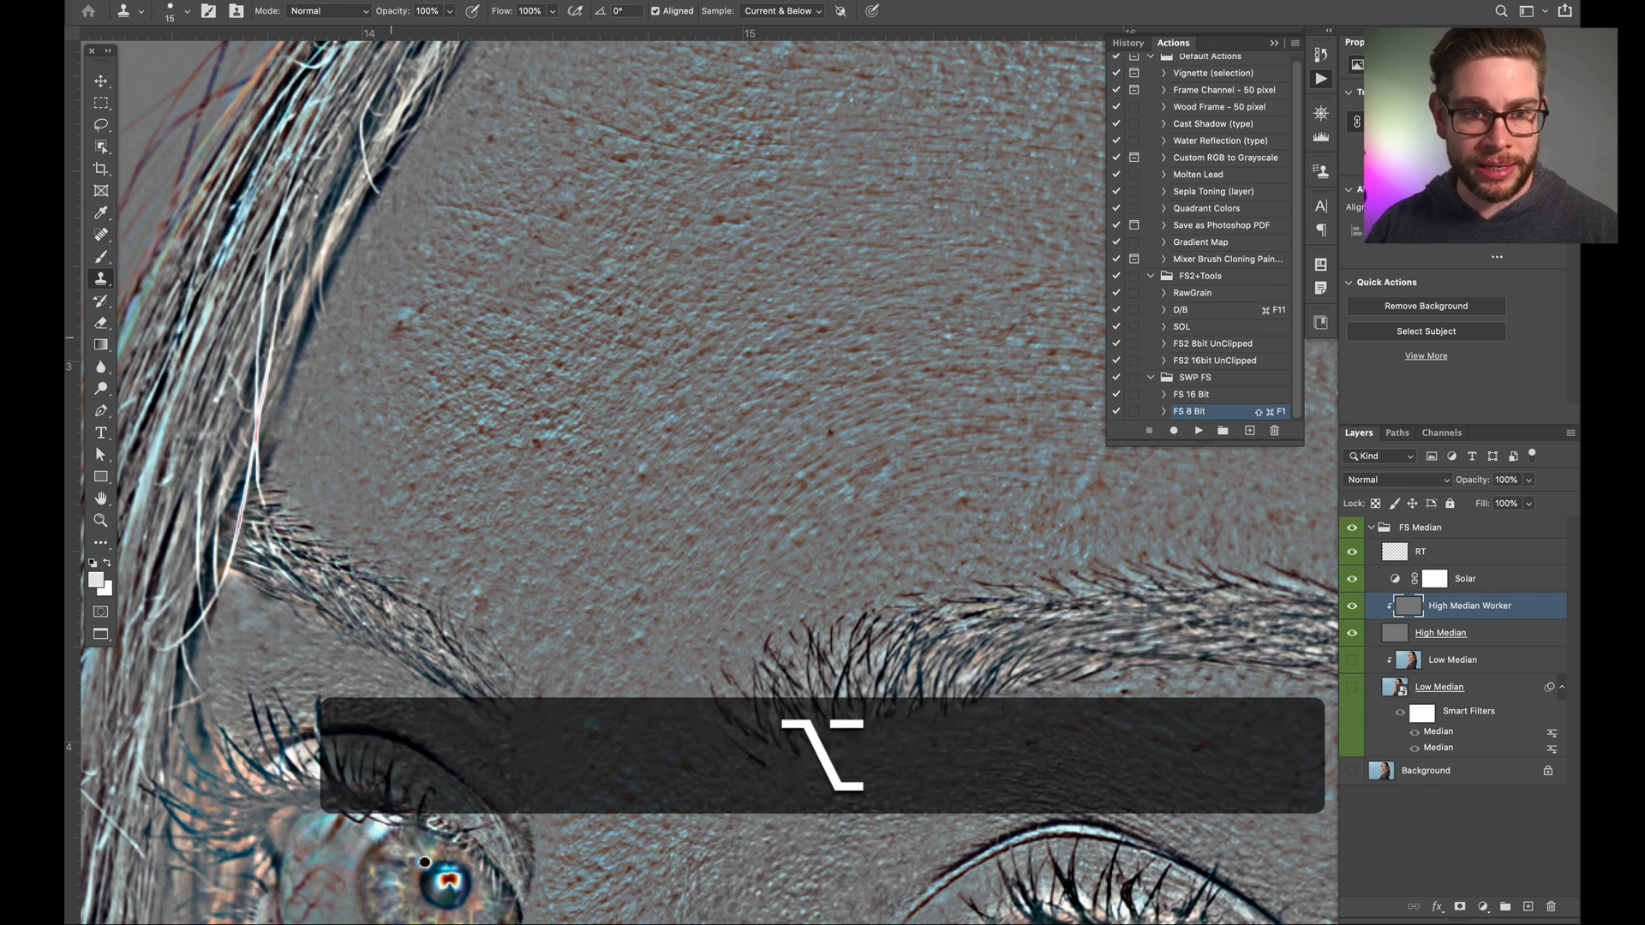
key(alt)
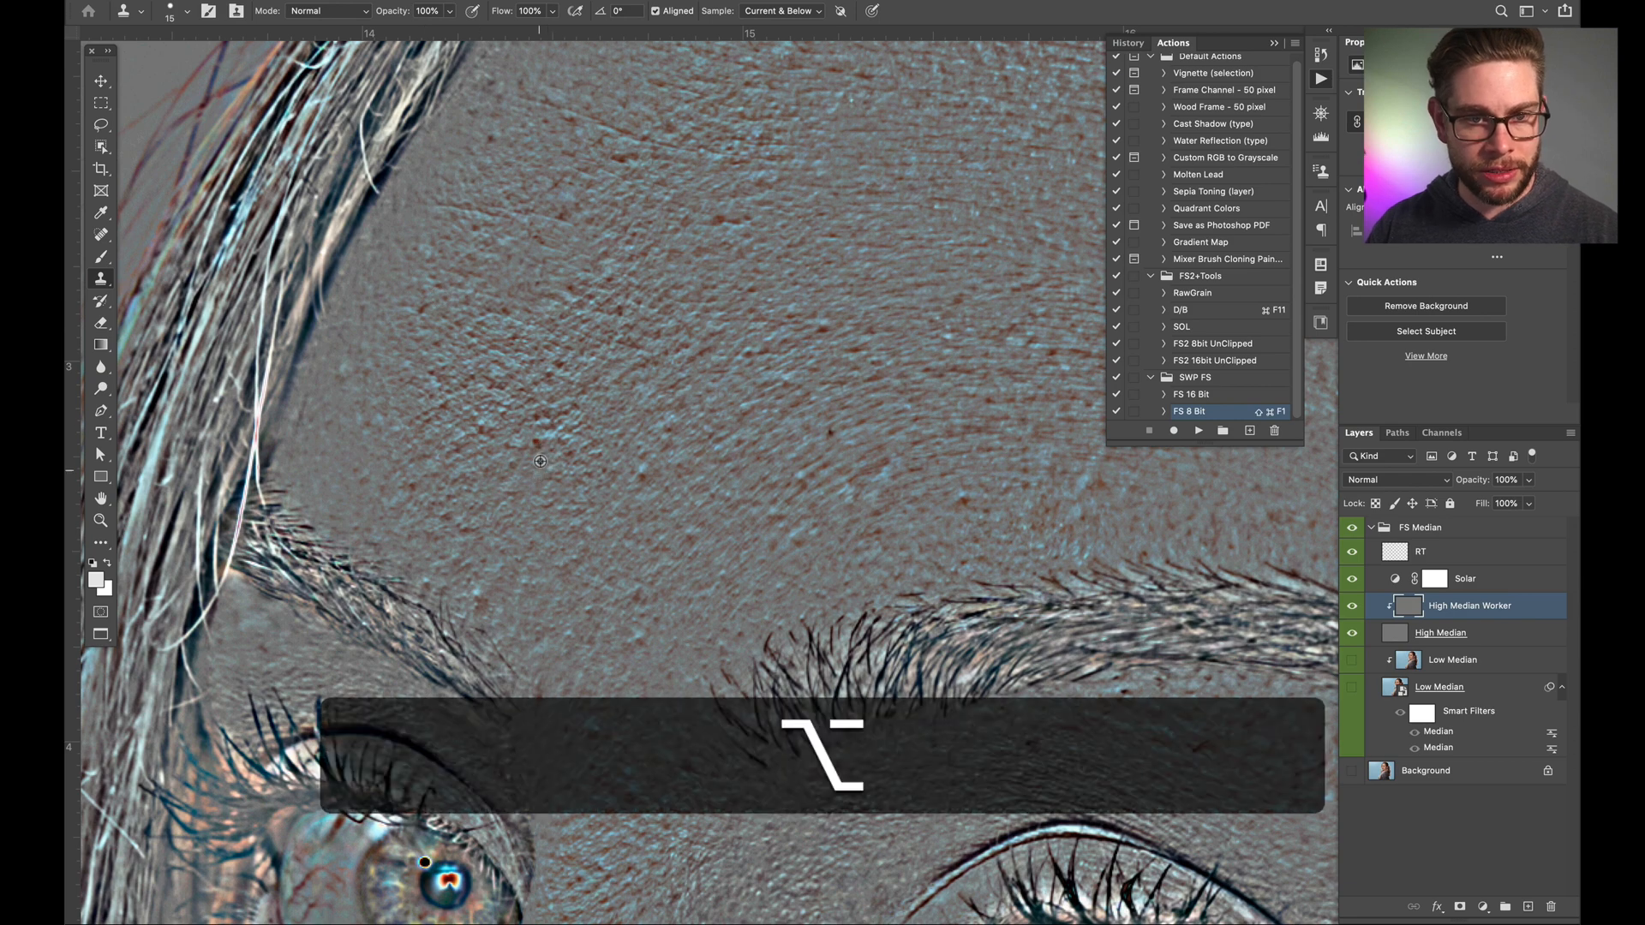
Step: Clone out small texture flaws on the lower forehead and between the eyebrows, enlarging the brush from 15 to 20 px
key(space)
drag(637, 420, 527, 359)
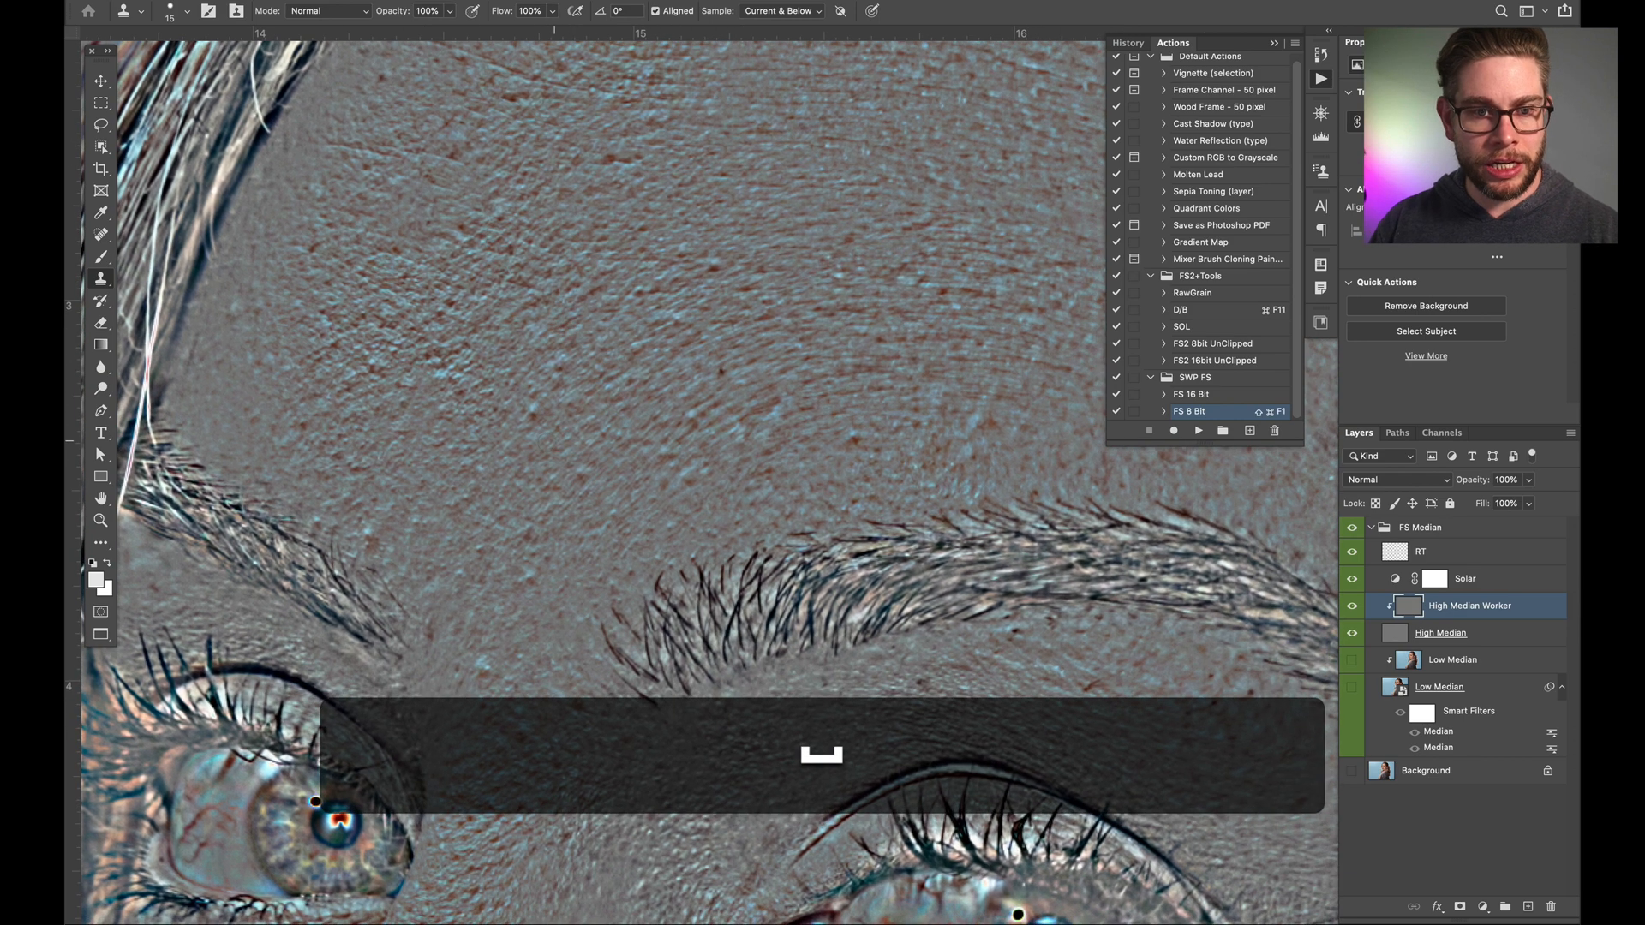
key(alt)
key(space)
drag(675, 350, 663, 233)
drag(580, 445, 631, 318)
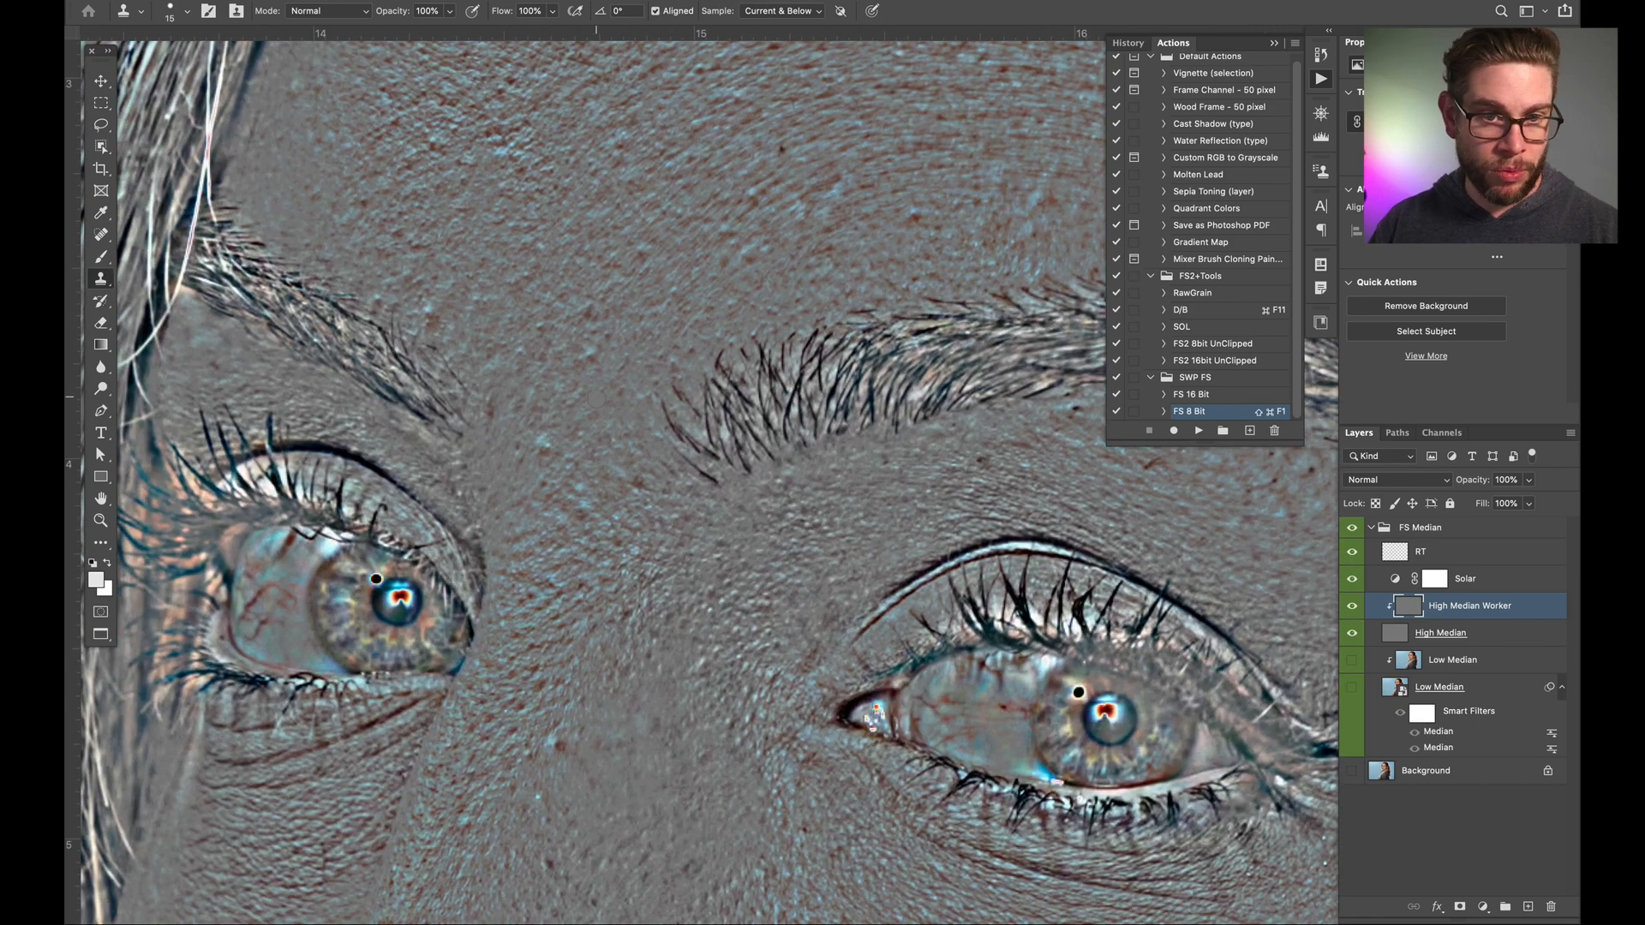
alt+click(593, 398)
key(])
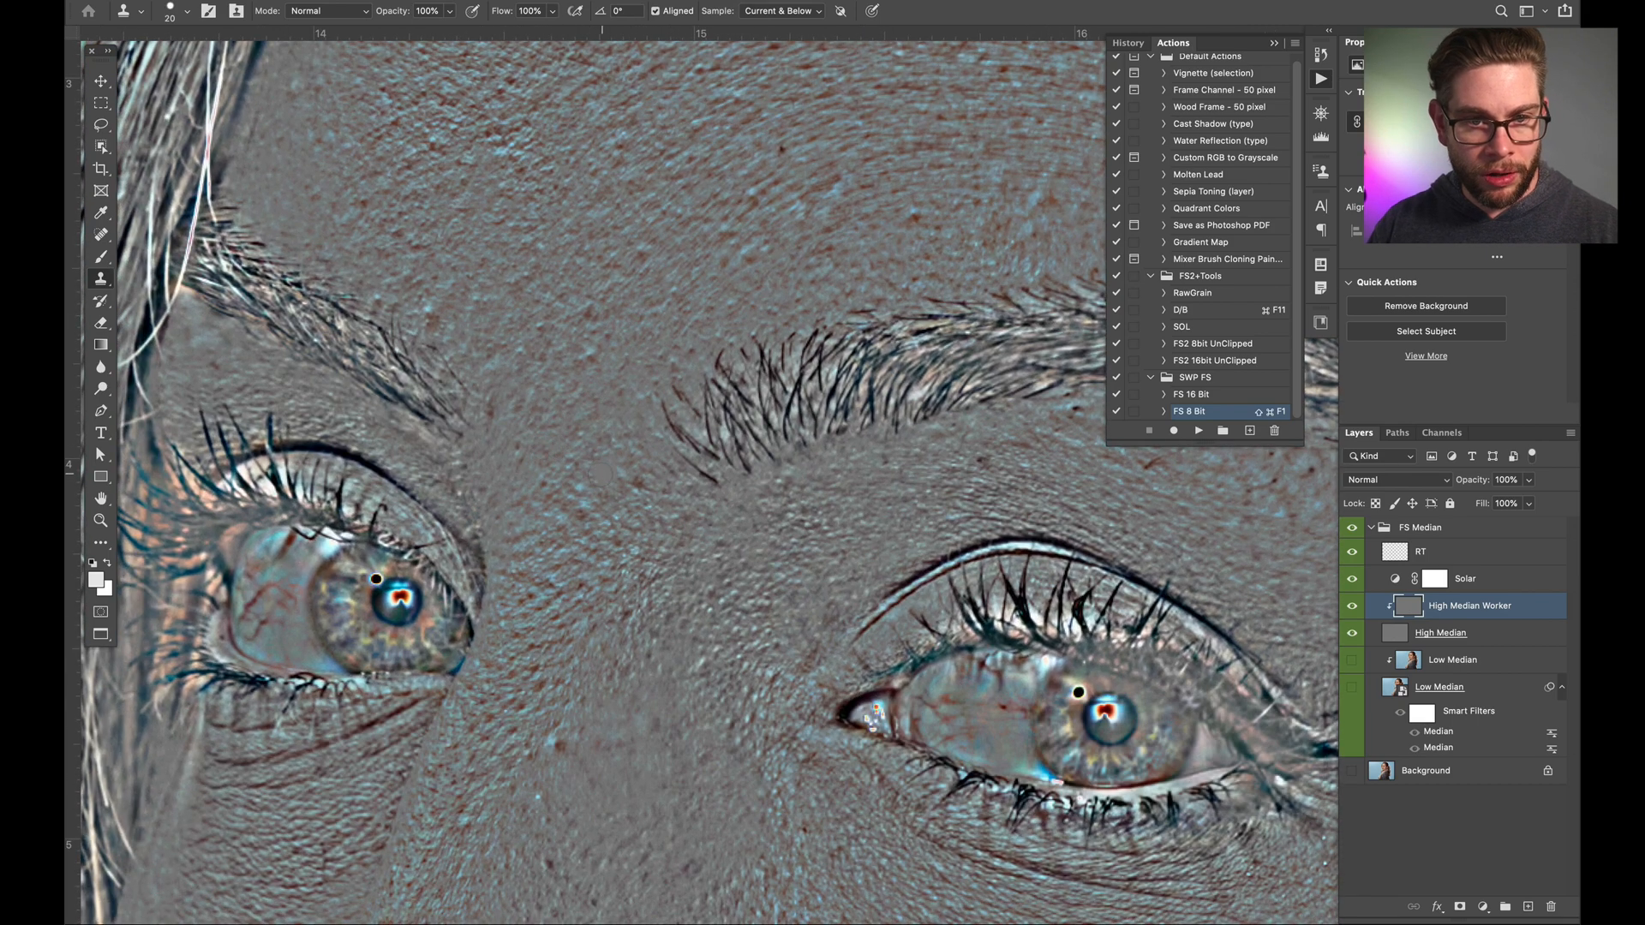
key(alt)
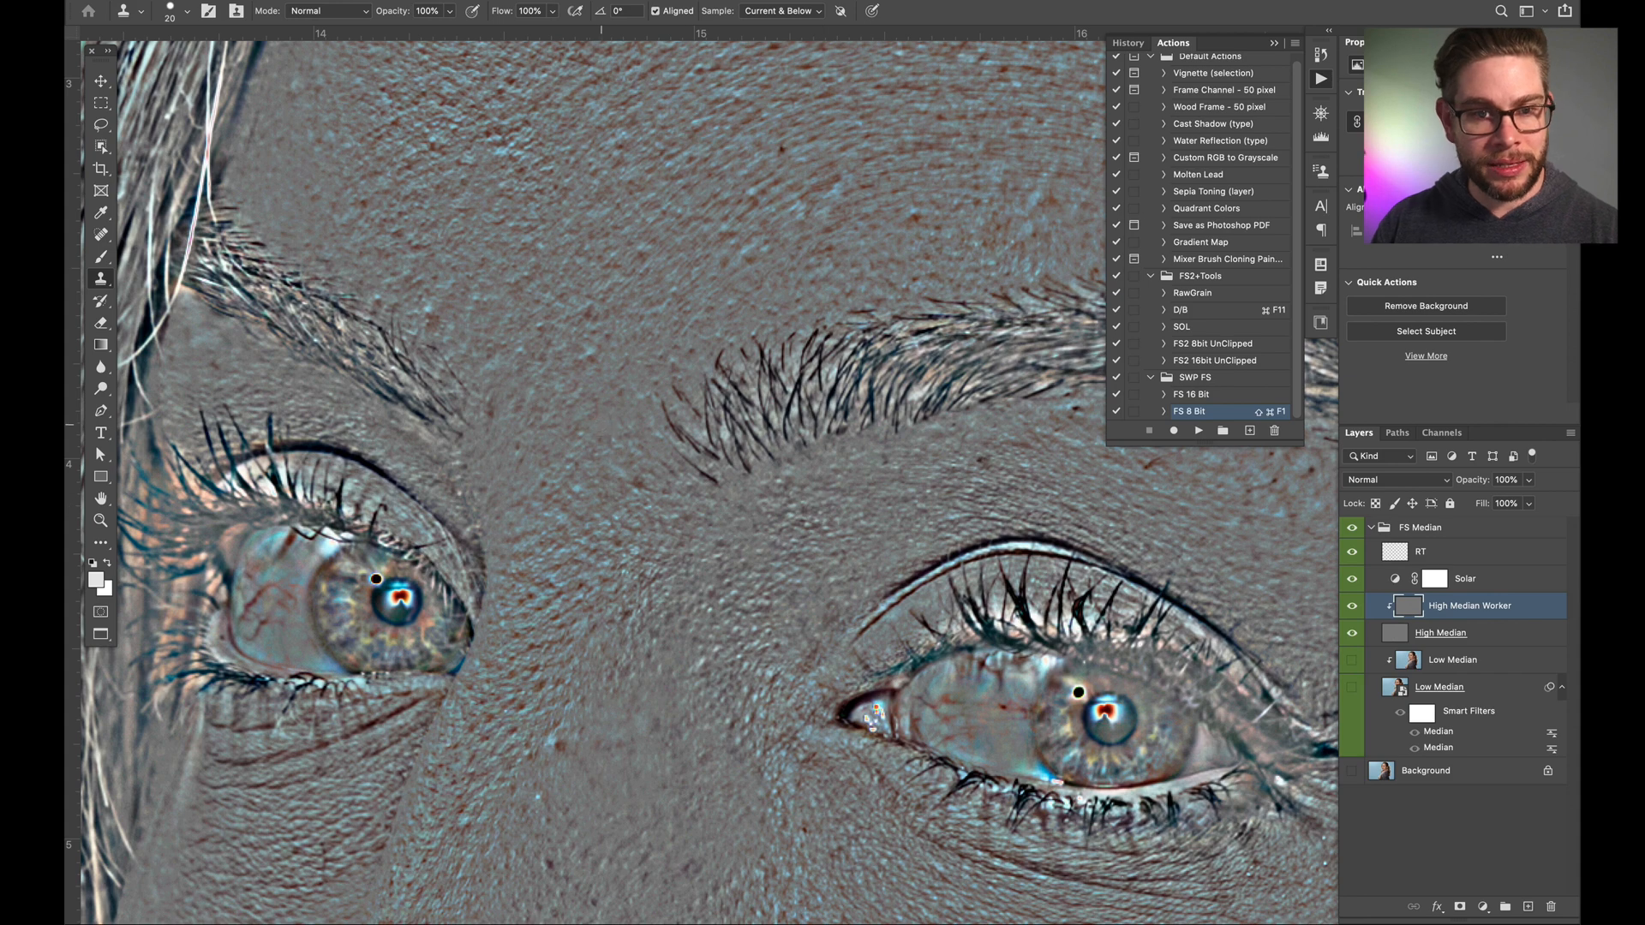
Step: Clone clean texture over remaining small flaws on the forehead above the eyebrows with the 20 px brush
key(space)
drag(581, 404, 545, 720)
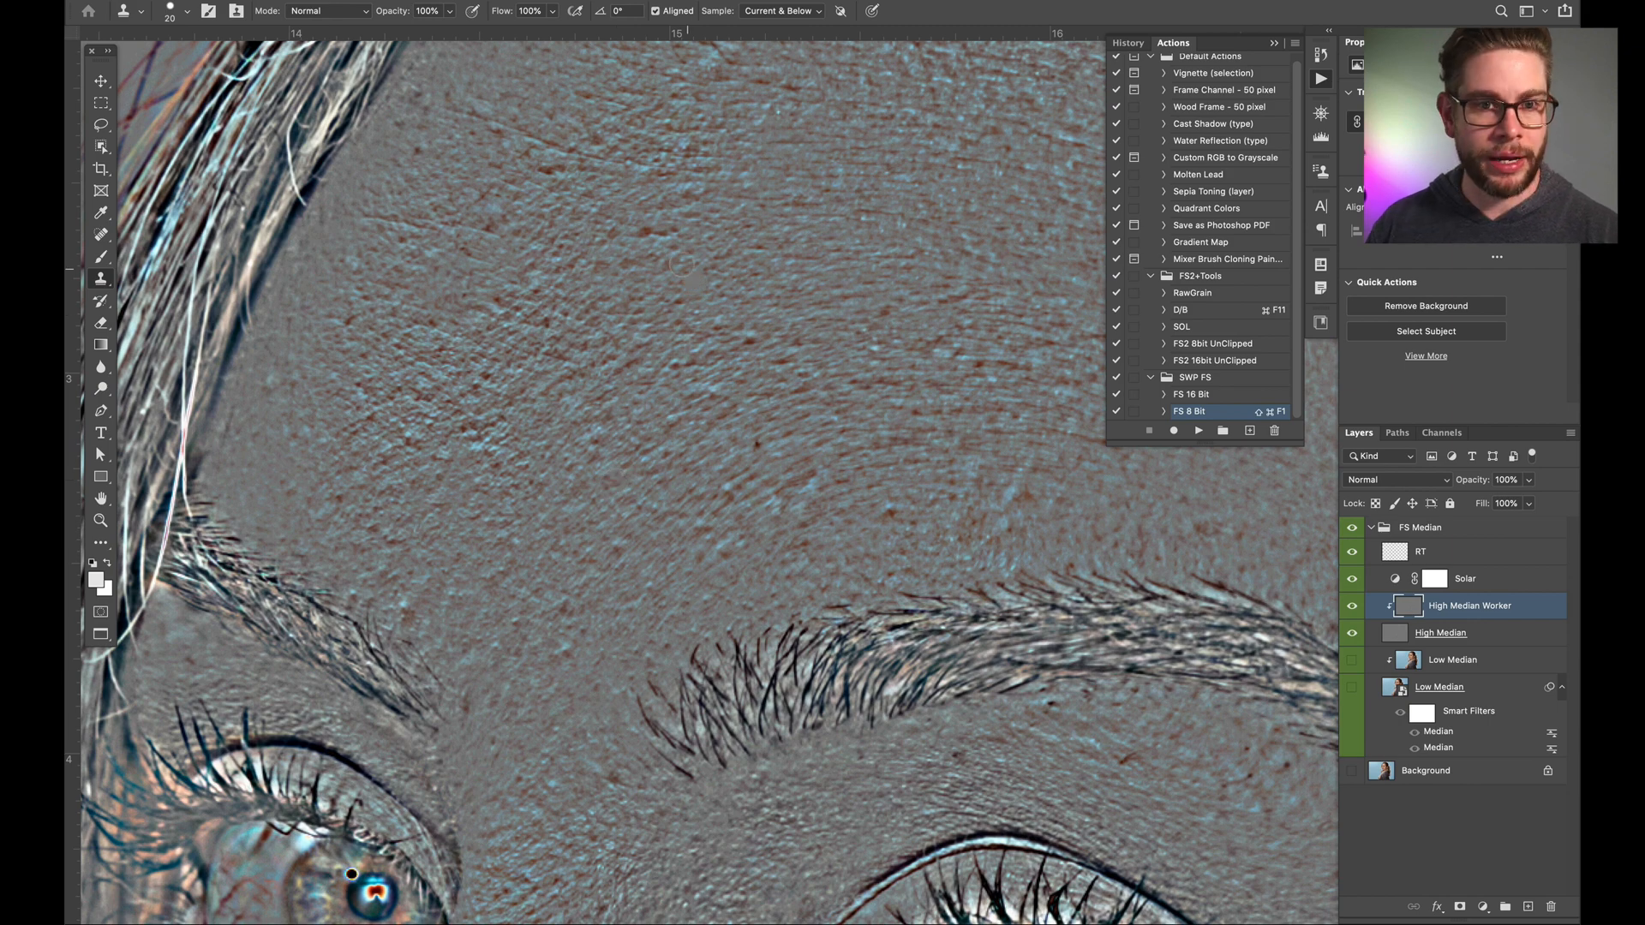
key(alt)
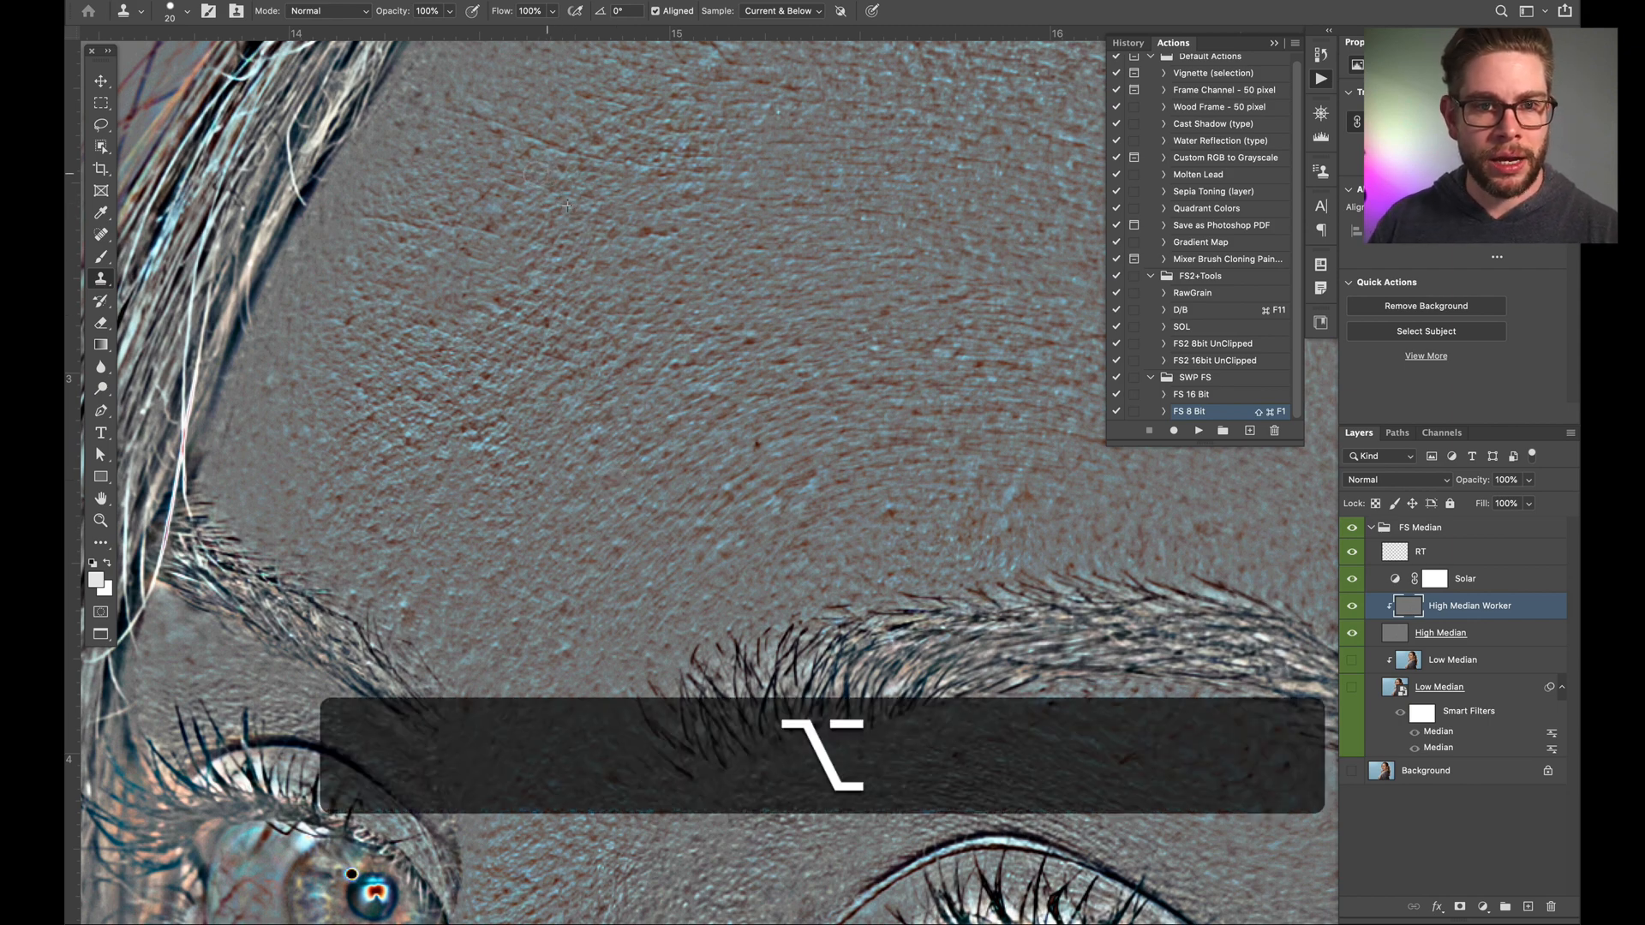
key(space)
drag(557, 456, 576, 301)
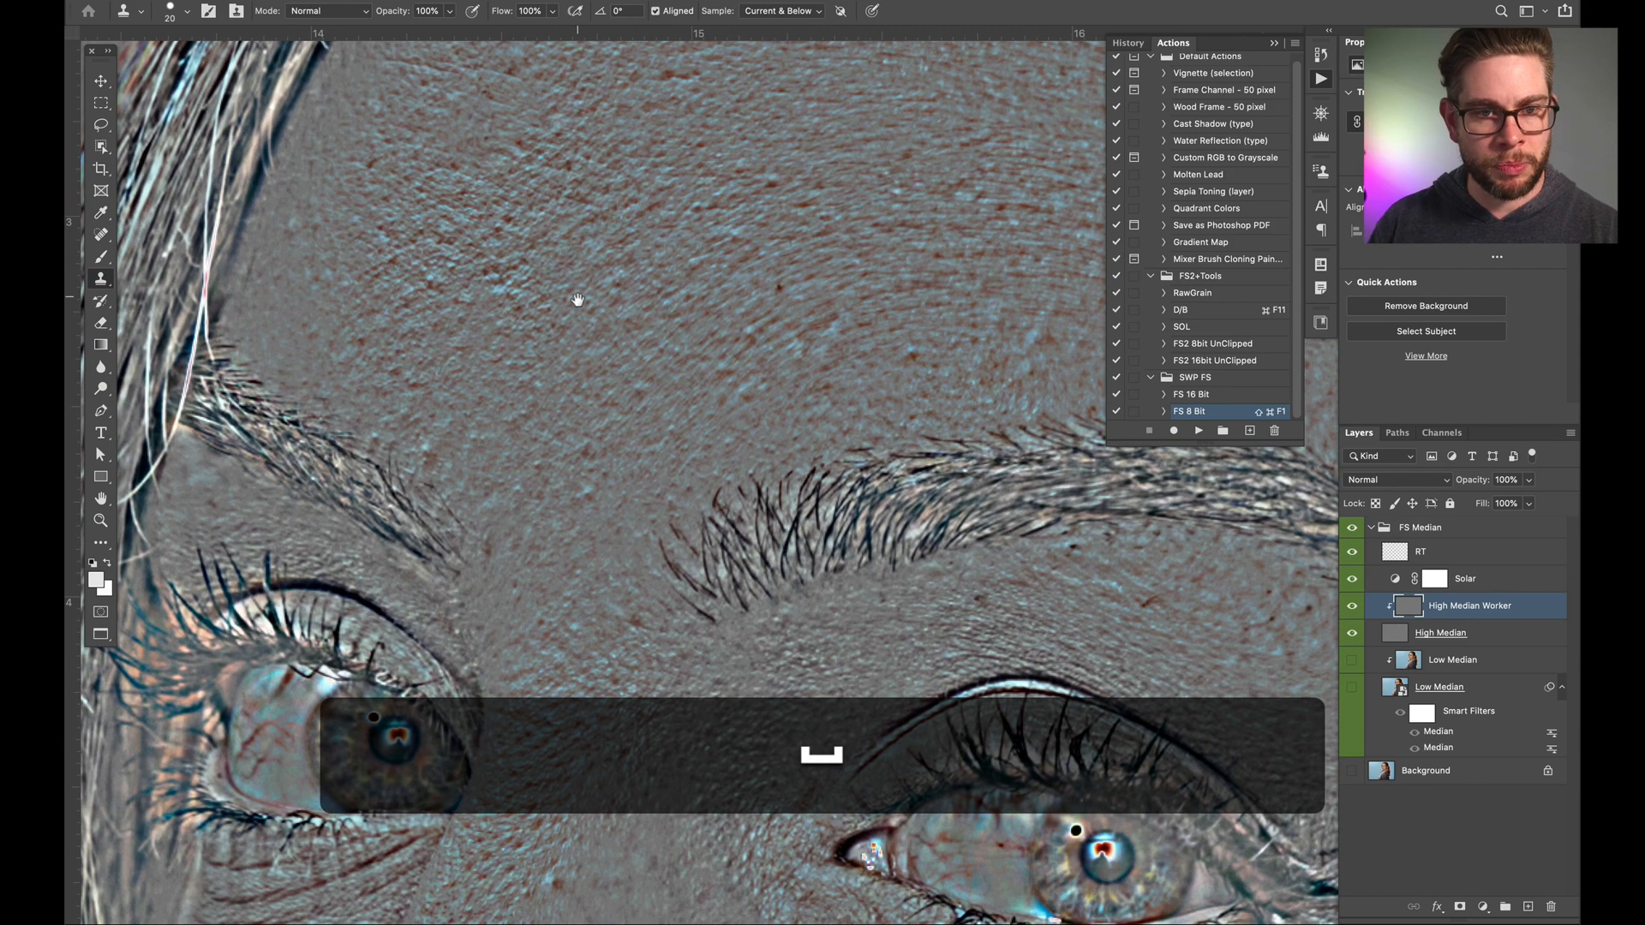
drag(455, 381, 455, 334)
drag(543, 400, 532, 211)
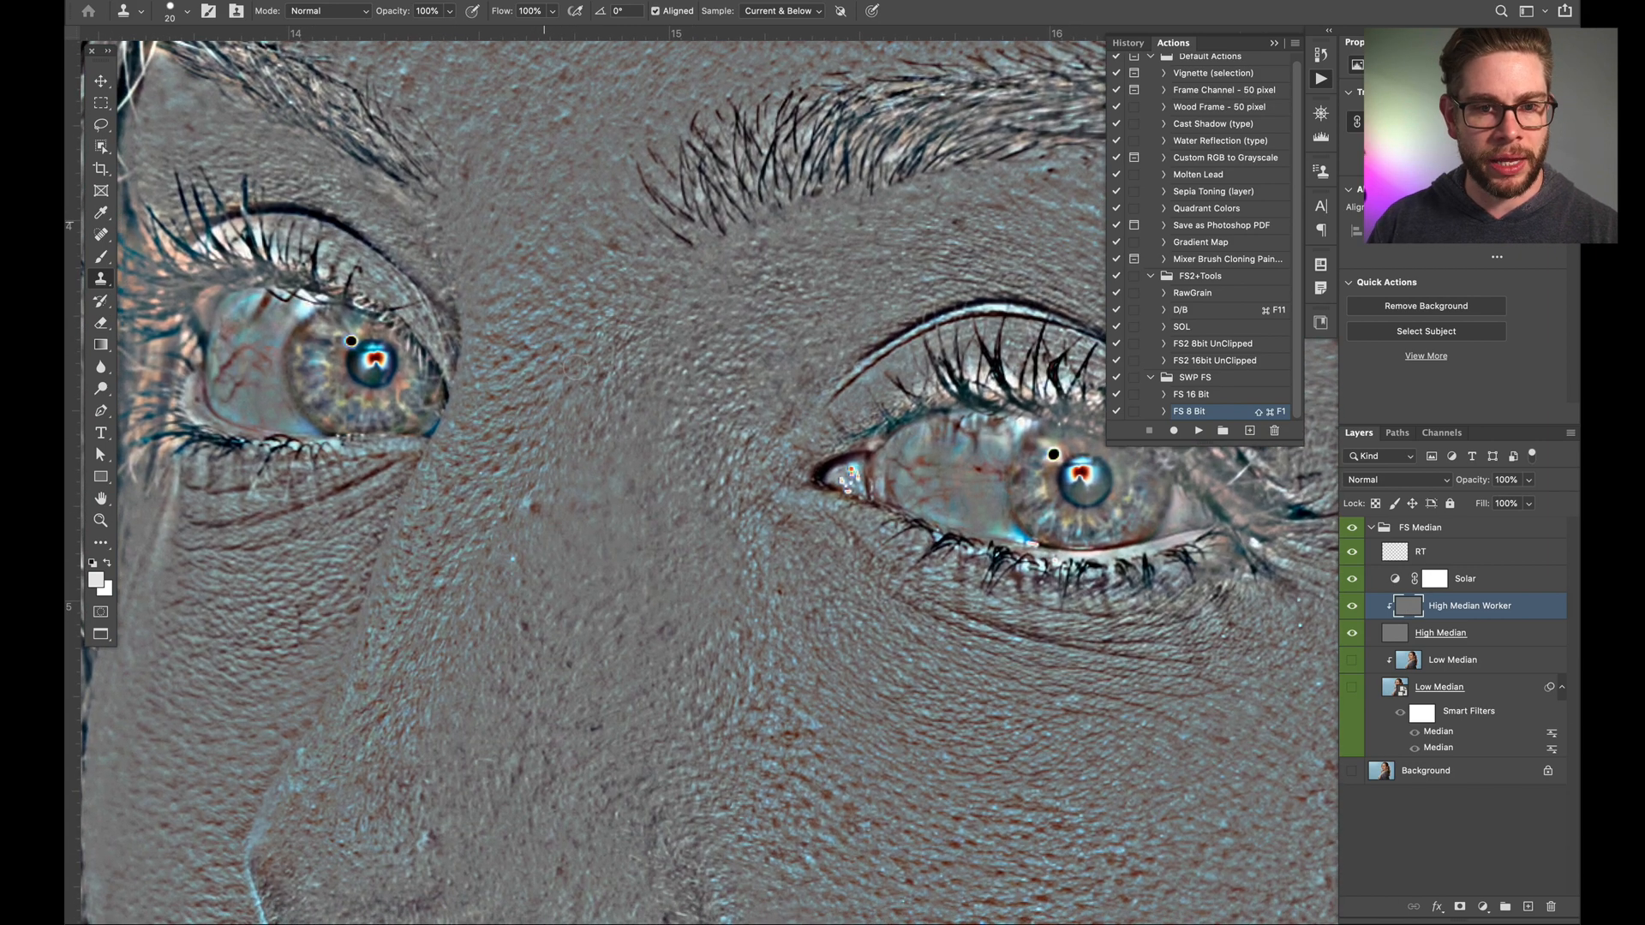
Step: Clone out small texture flaws along the bridge and side of the nose with the 20 px brush
key(alt)
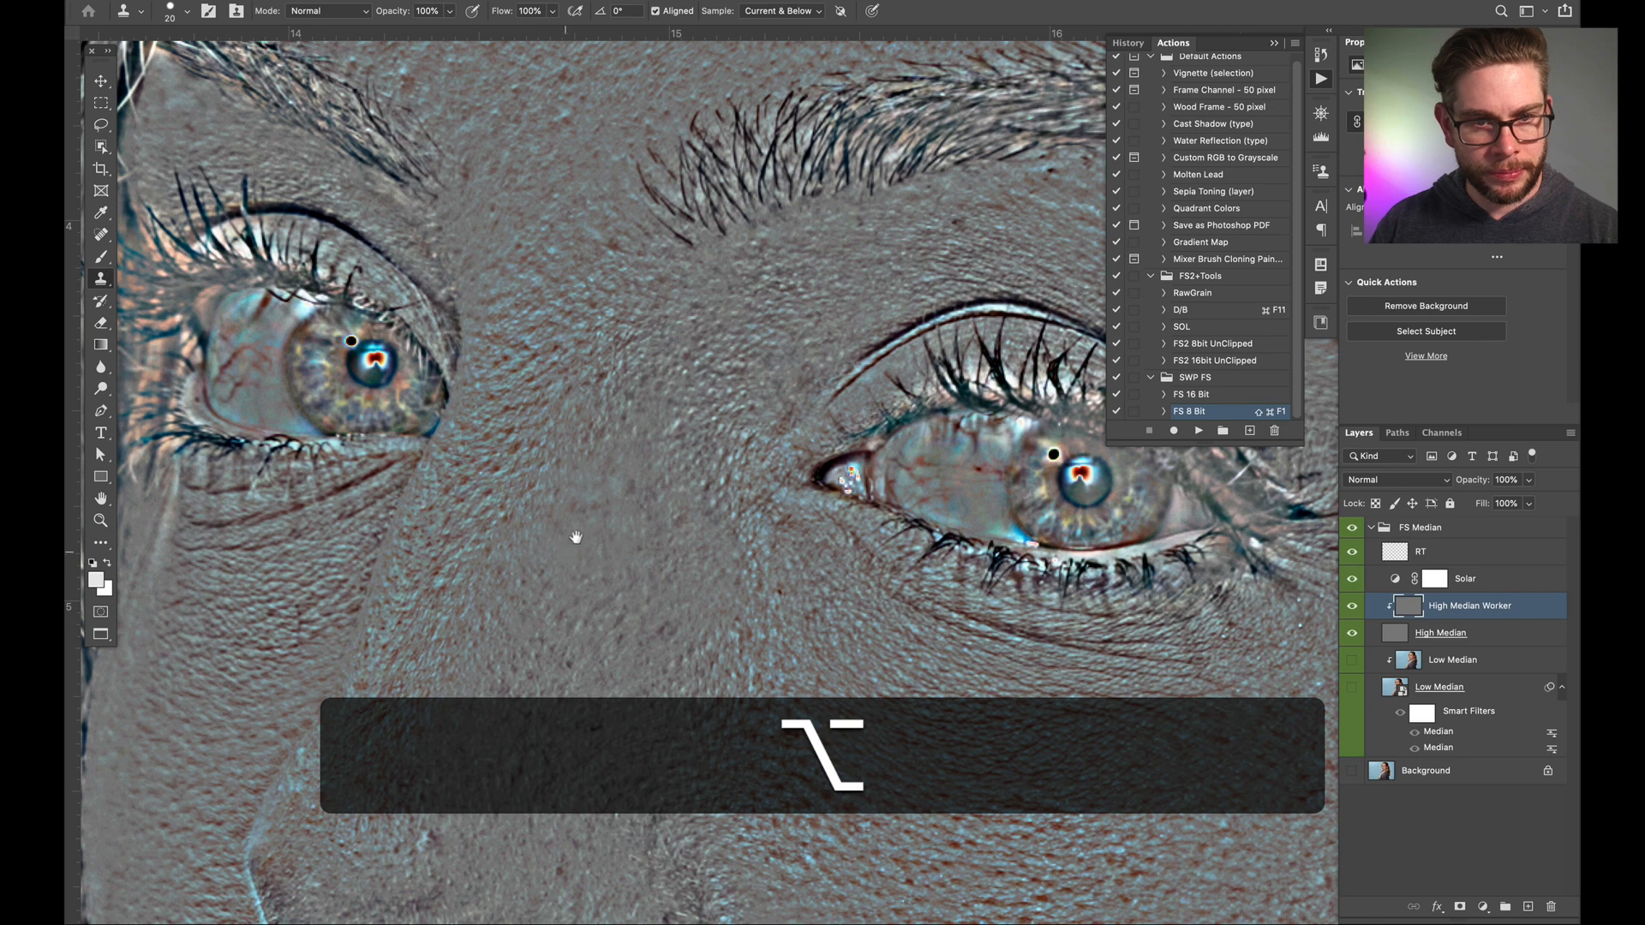
drag(572, 537, 592, 334)
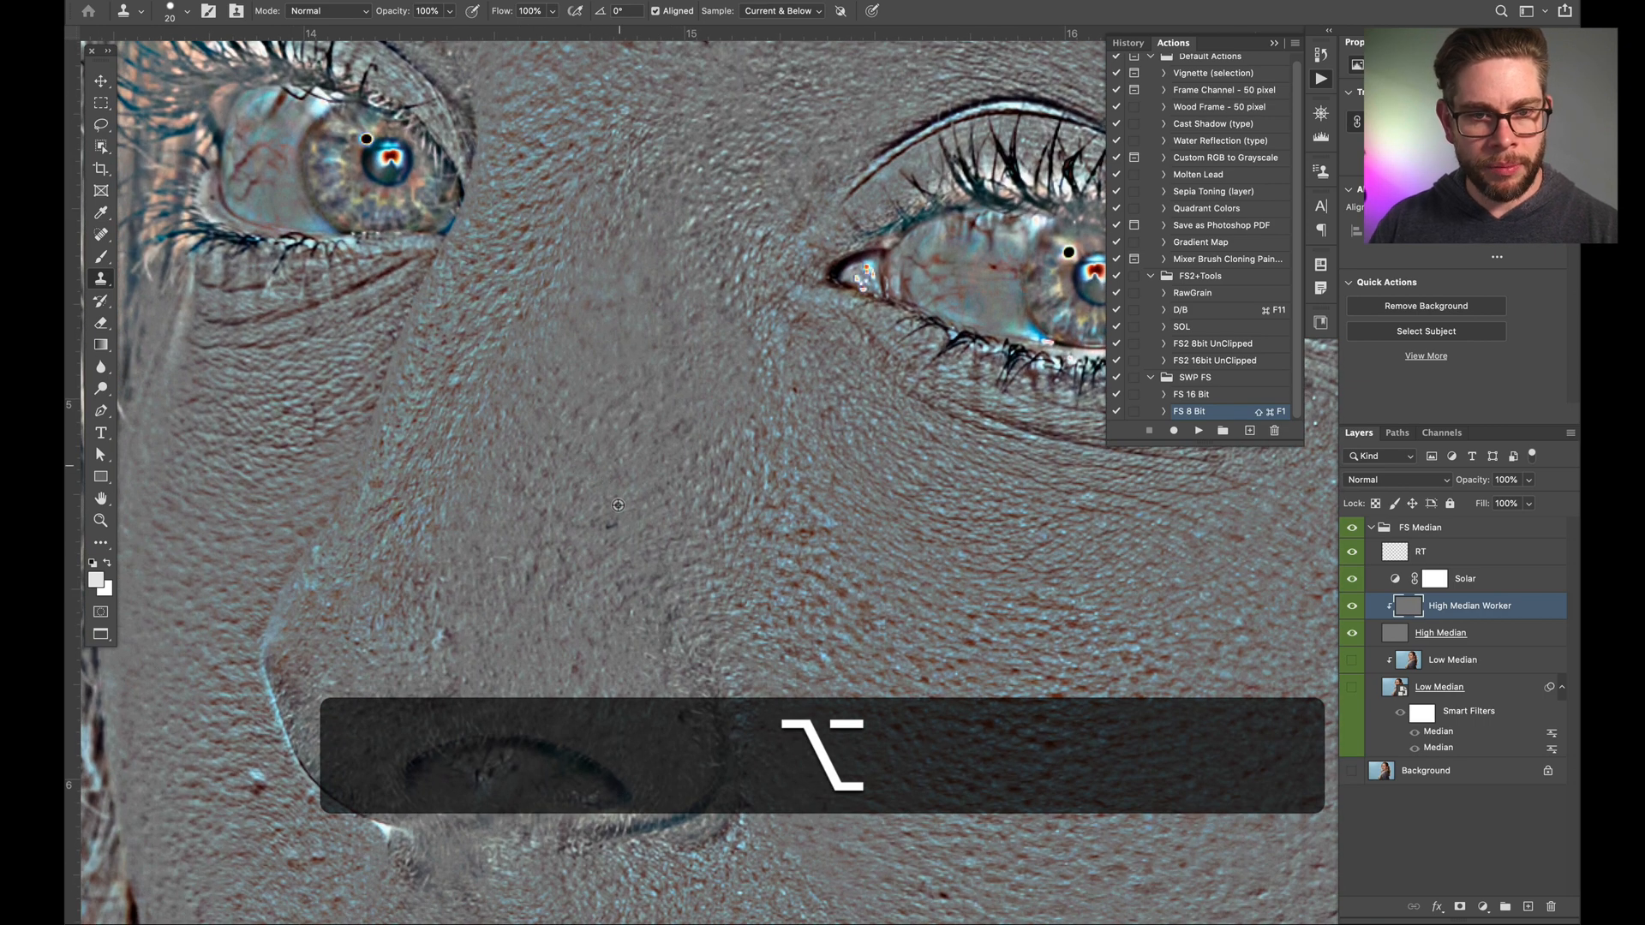
key(space)
drag(607, 477, 644, 250)
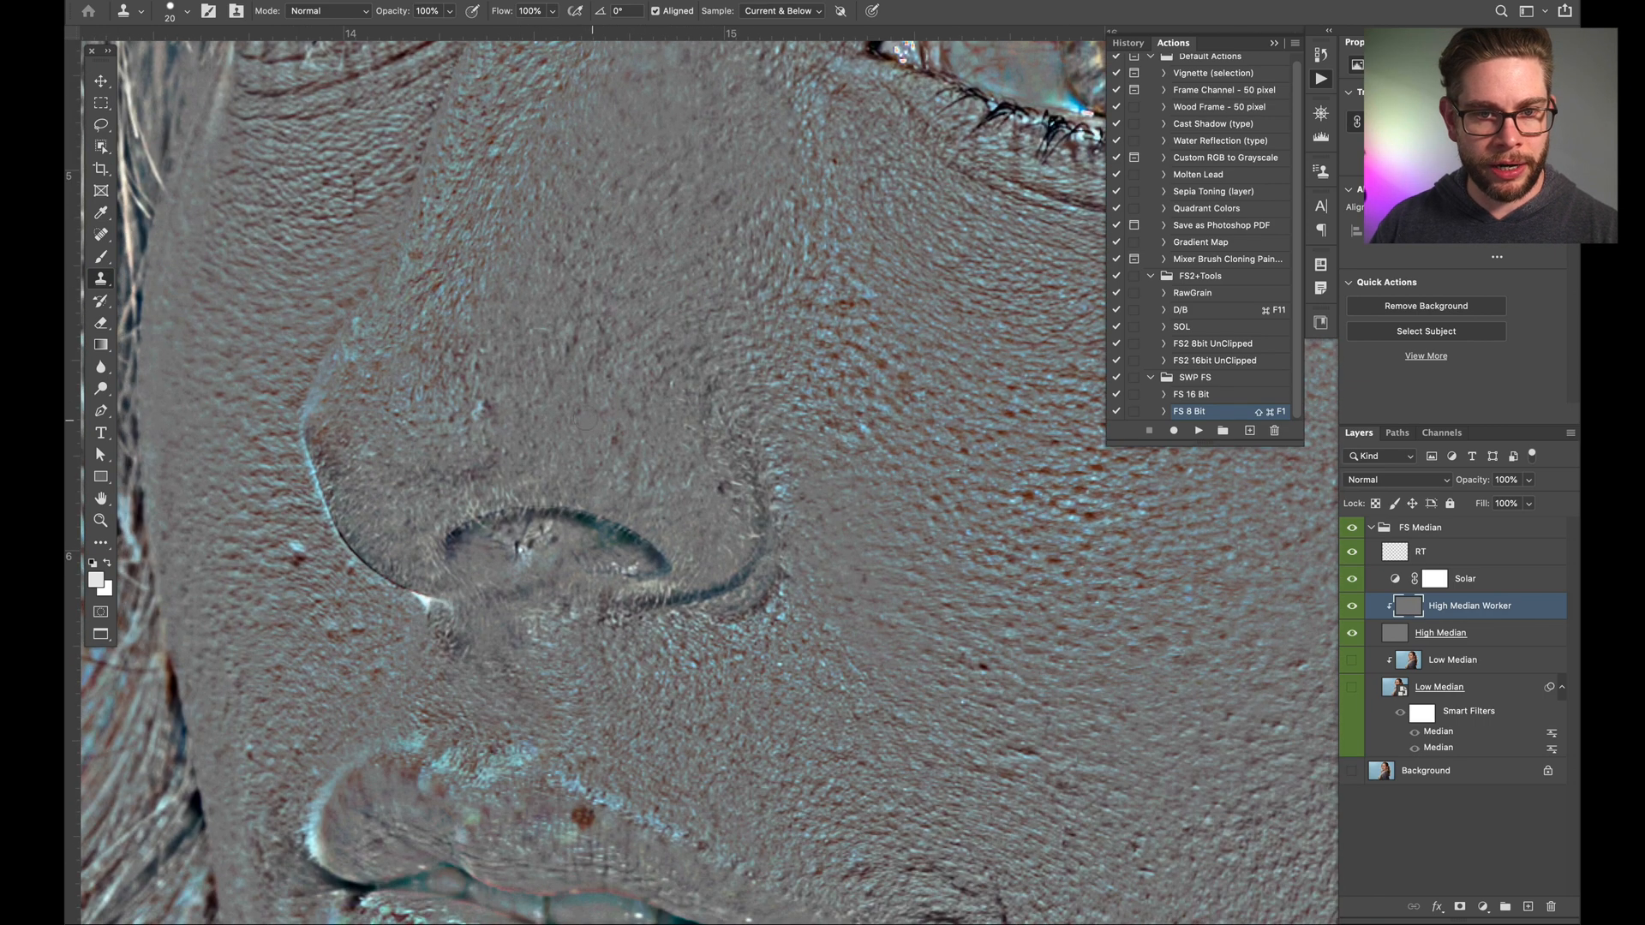
Step: Clone out the bright hairs inside the nostril with a 15 px brush, and enlarge it to 25 px for the area beneath the nose
key(bracketleft)
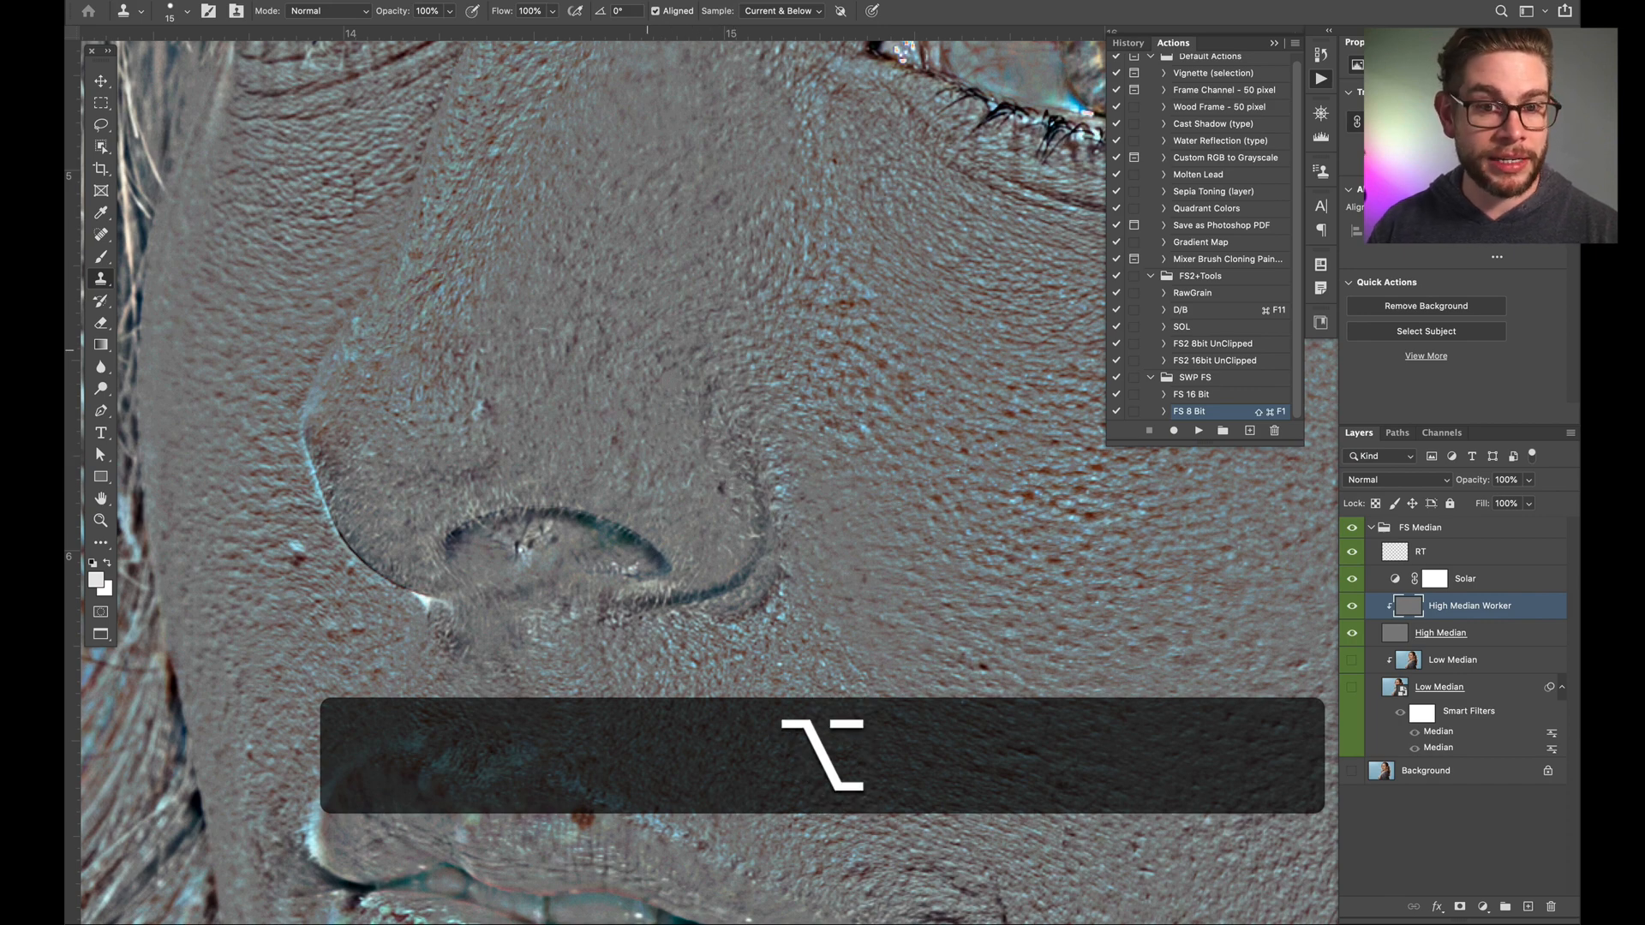
drag(491, 551, 580, 311)
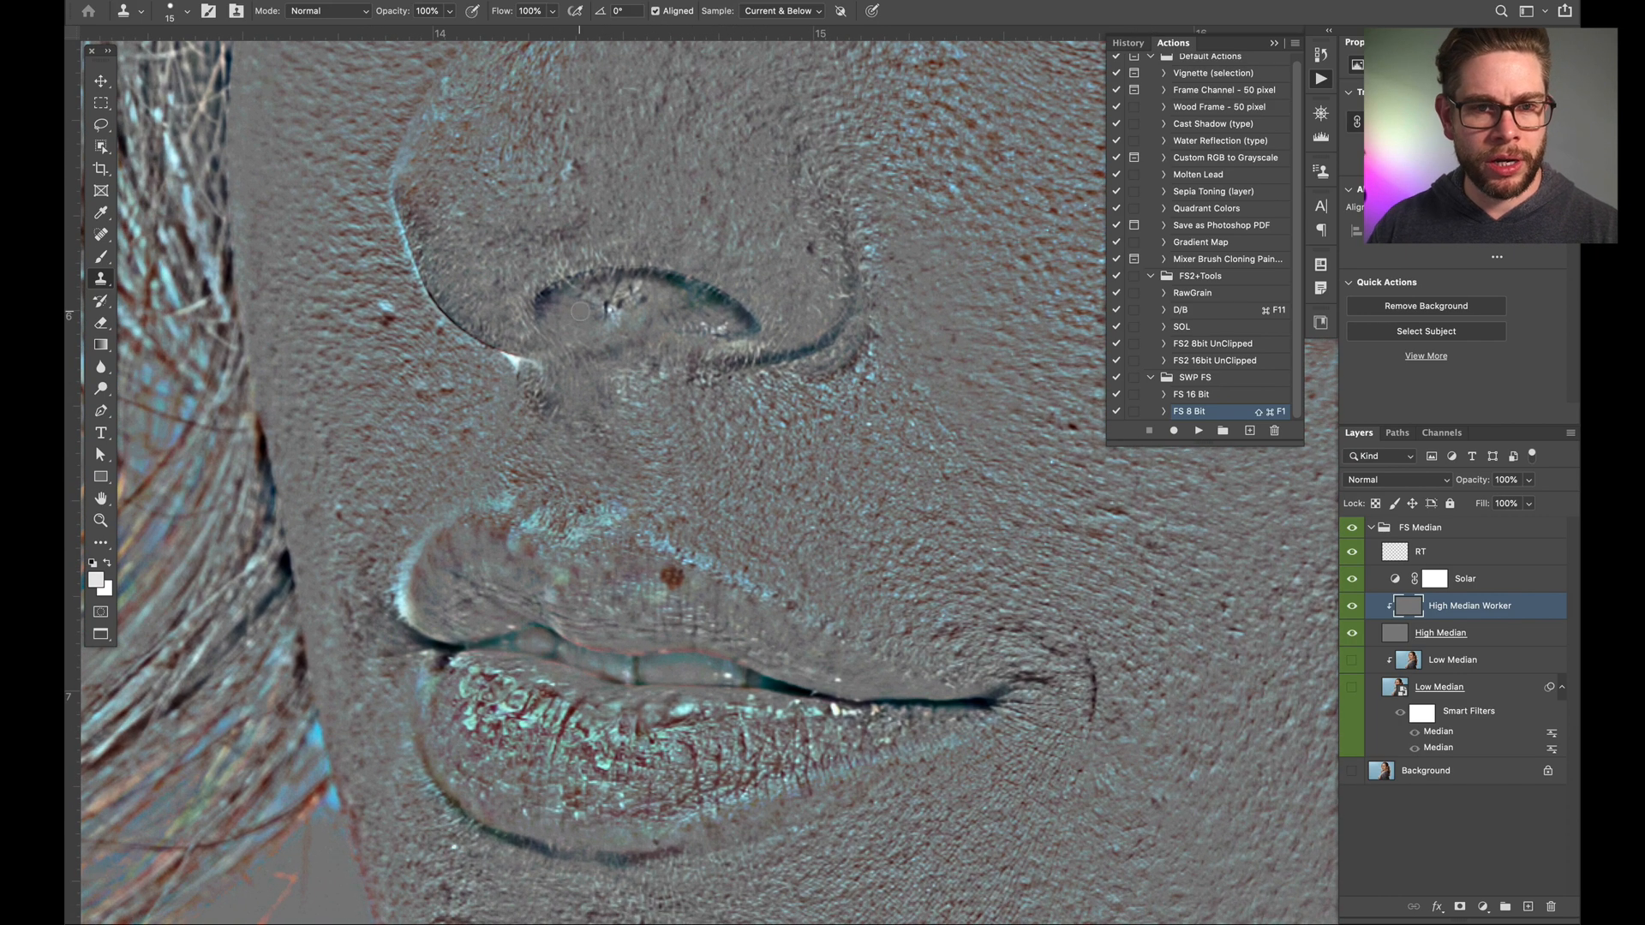
key(alt)
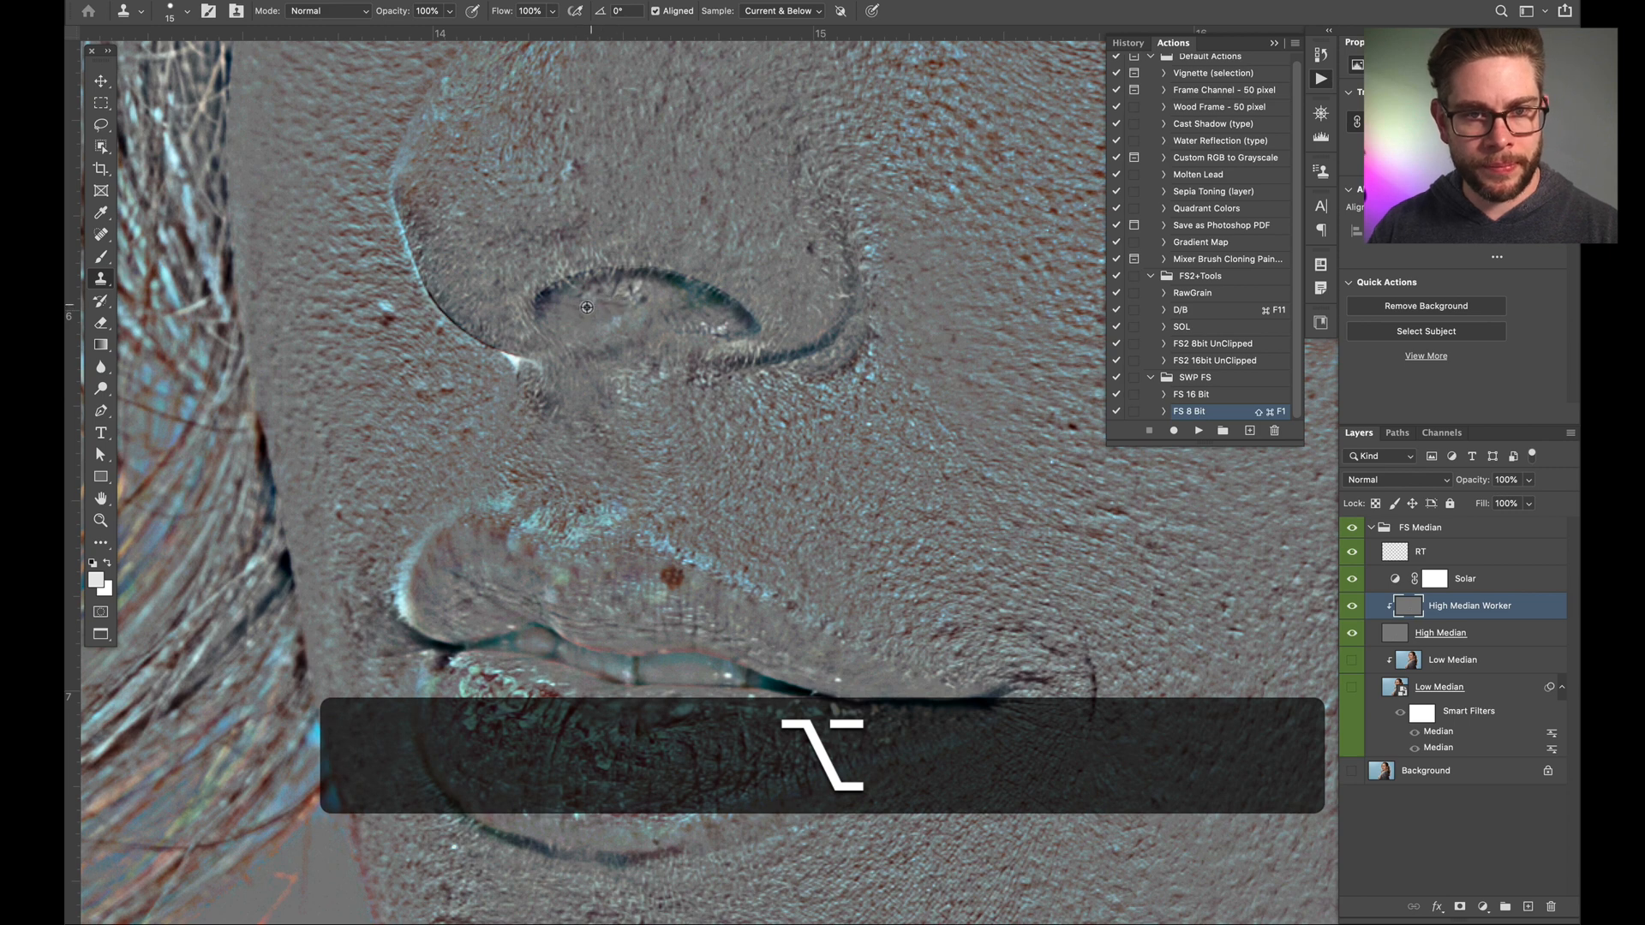
key(bracketright)
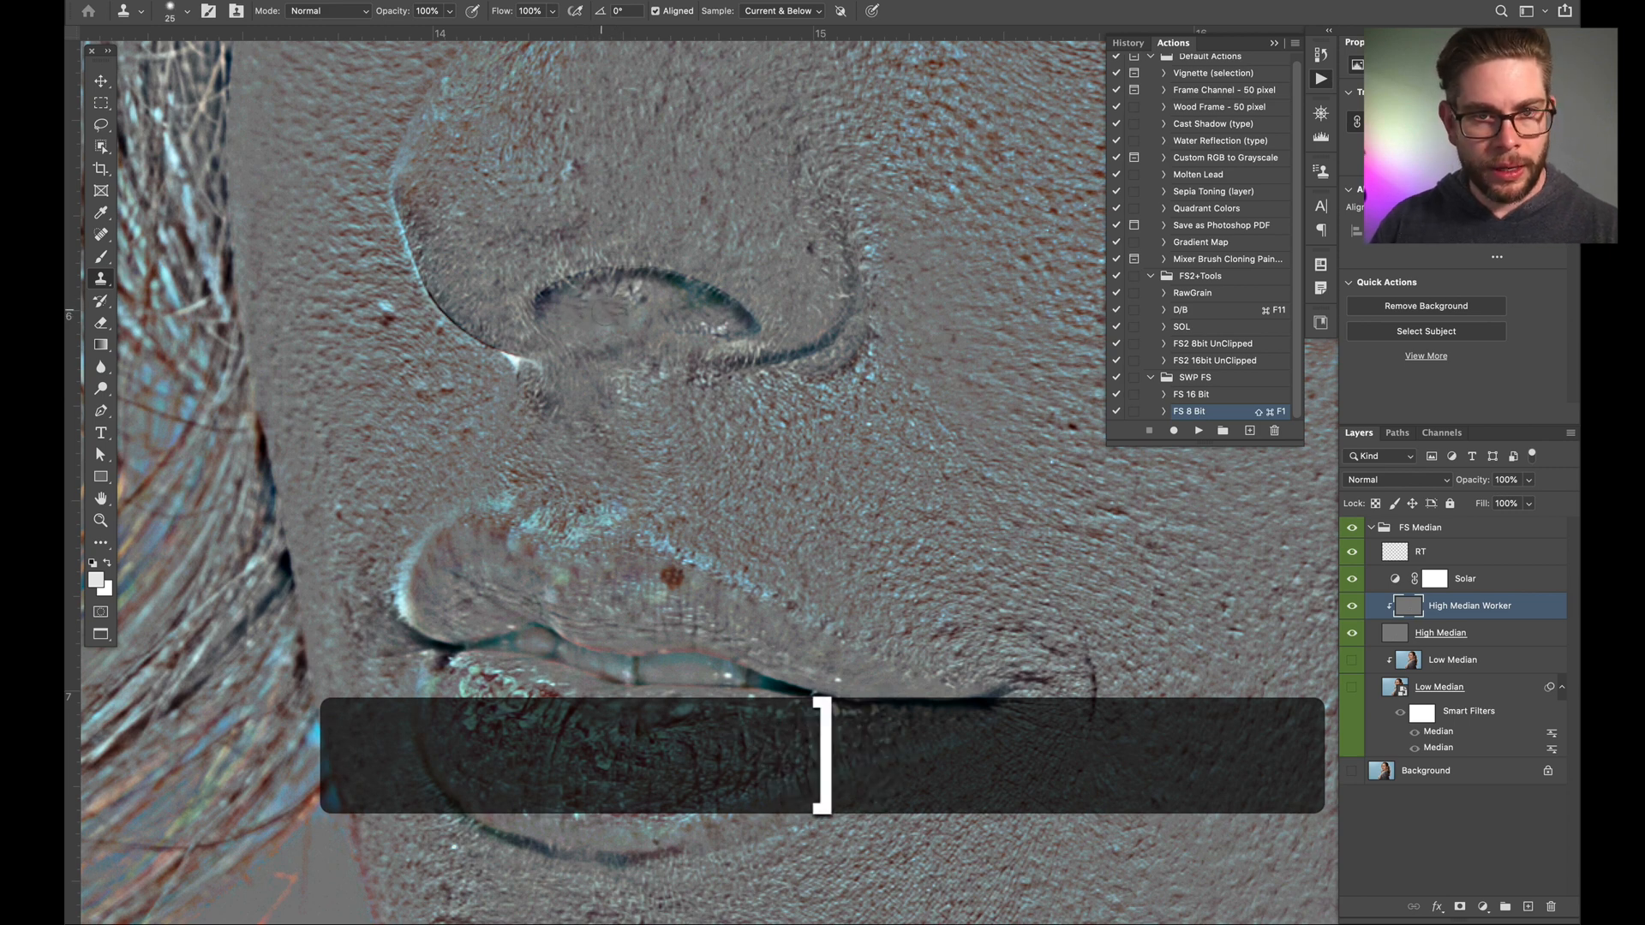
key(alt)
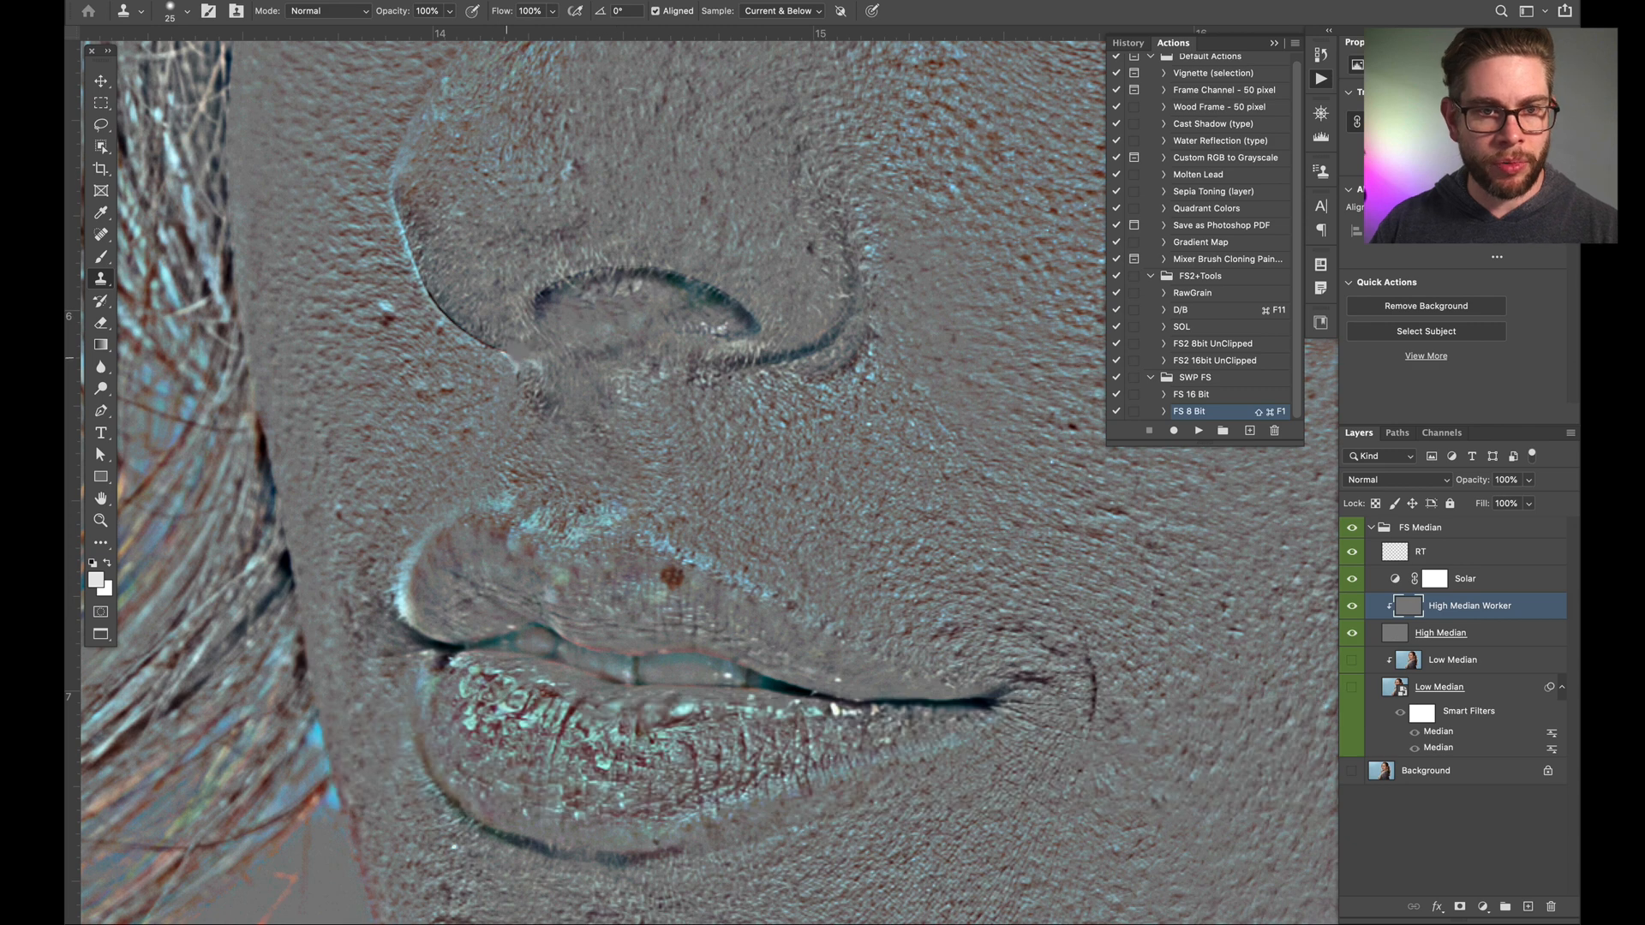
Step: Set the Clone Stamp's flow to 50% and its size to 20 px, and clone over texture flaws around the mouth
key(space)
drag(397, 411, 481, 481)
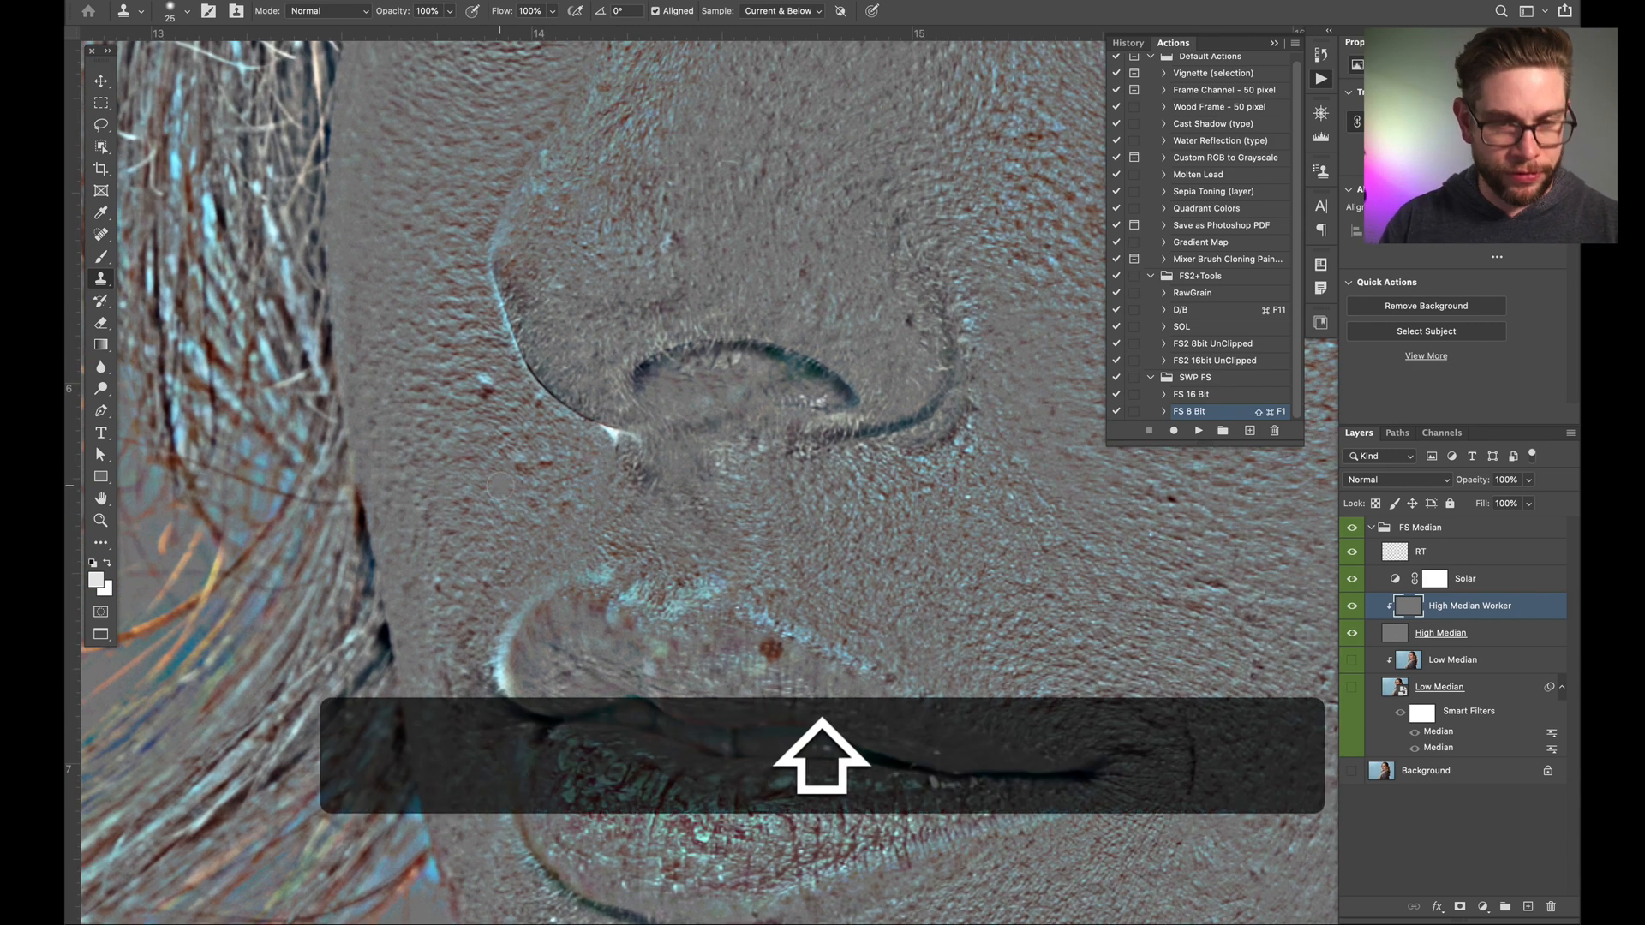
key(shift+5)
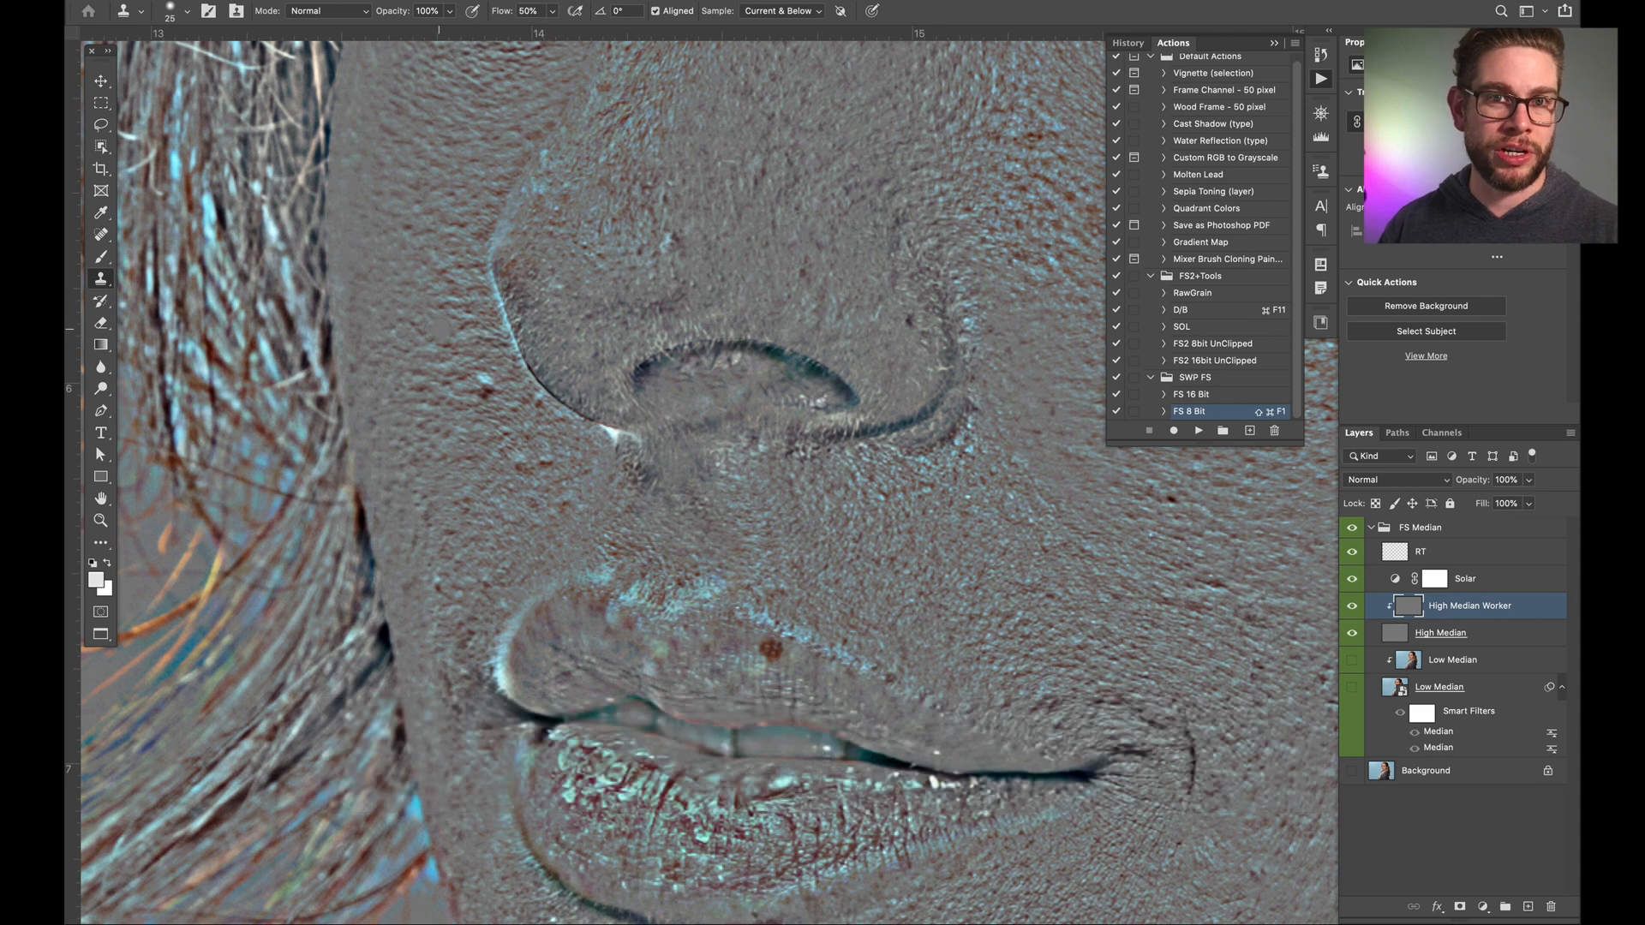
key(bracketleft)
key(alt)
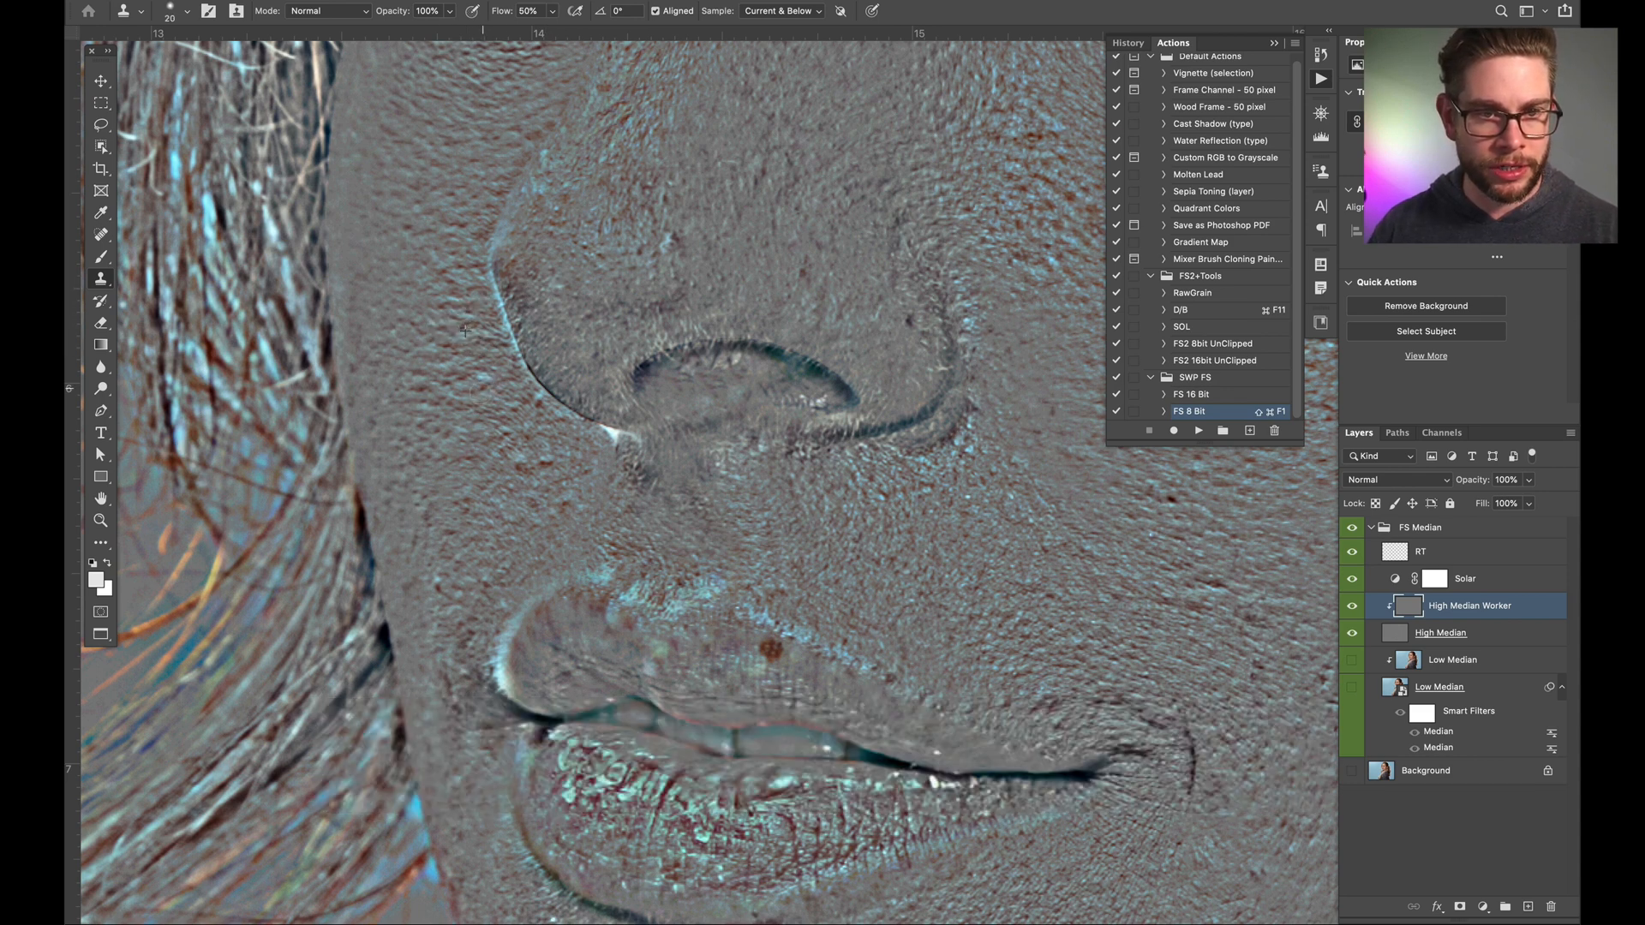
key(space)
drag(538, 485, 497, 323)
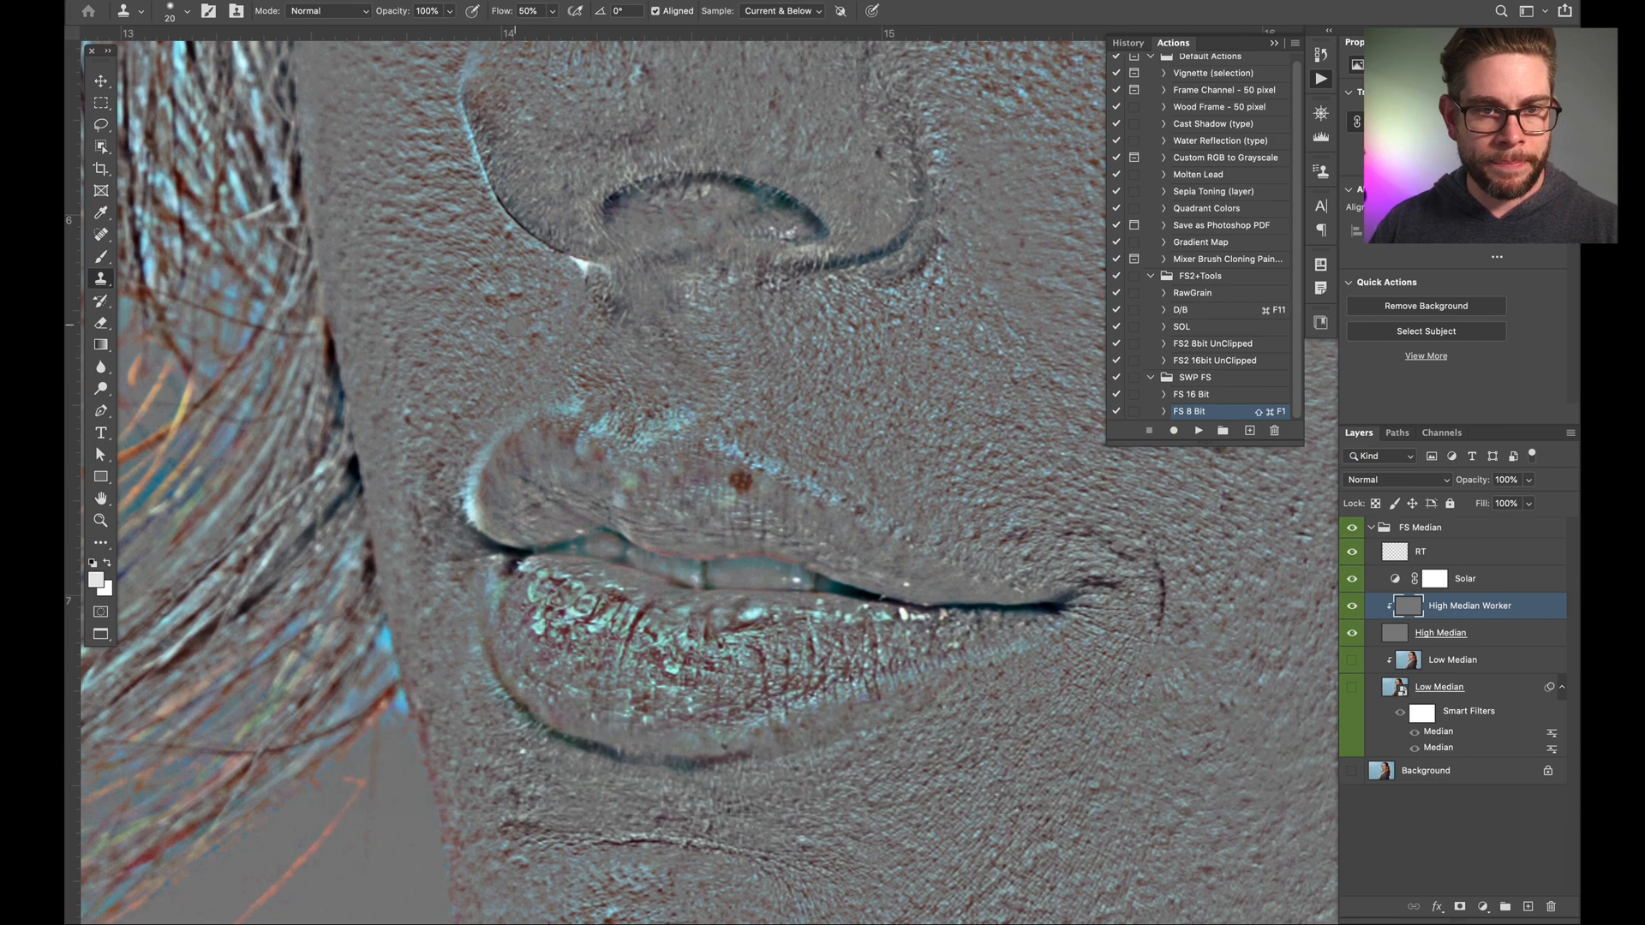
key(alt)
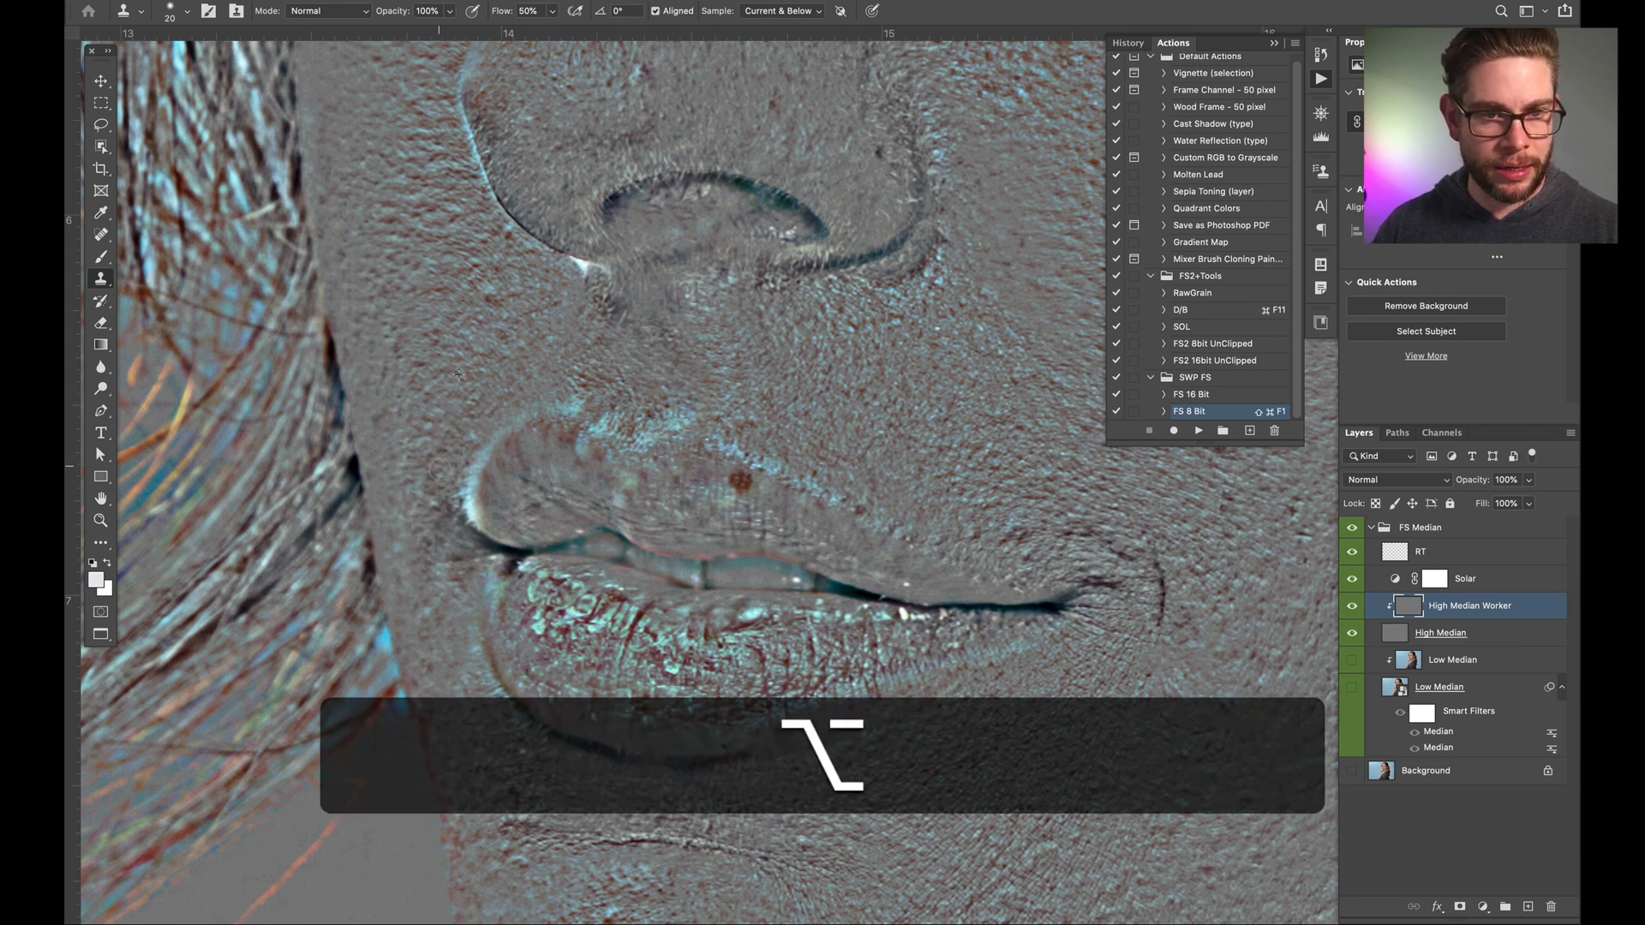
Step: Clone clean skin texture over uneven patches on the chin with the 20 px brush at 50% flow
drag(665, 338, 368, 192)
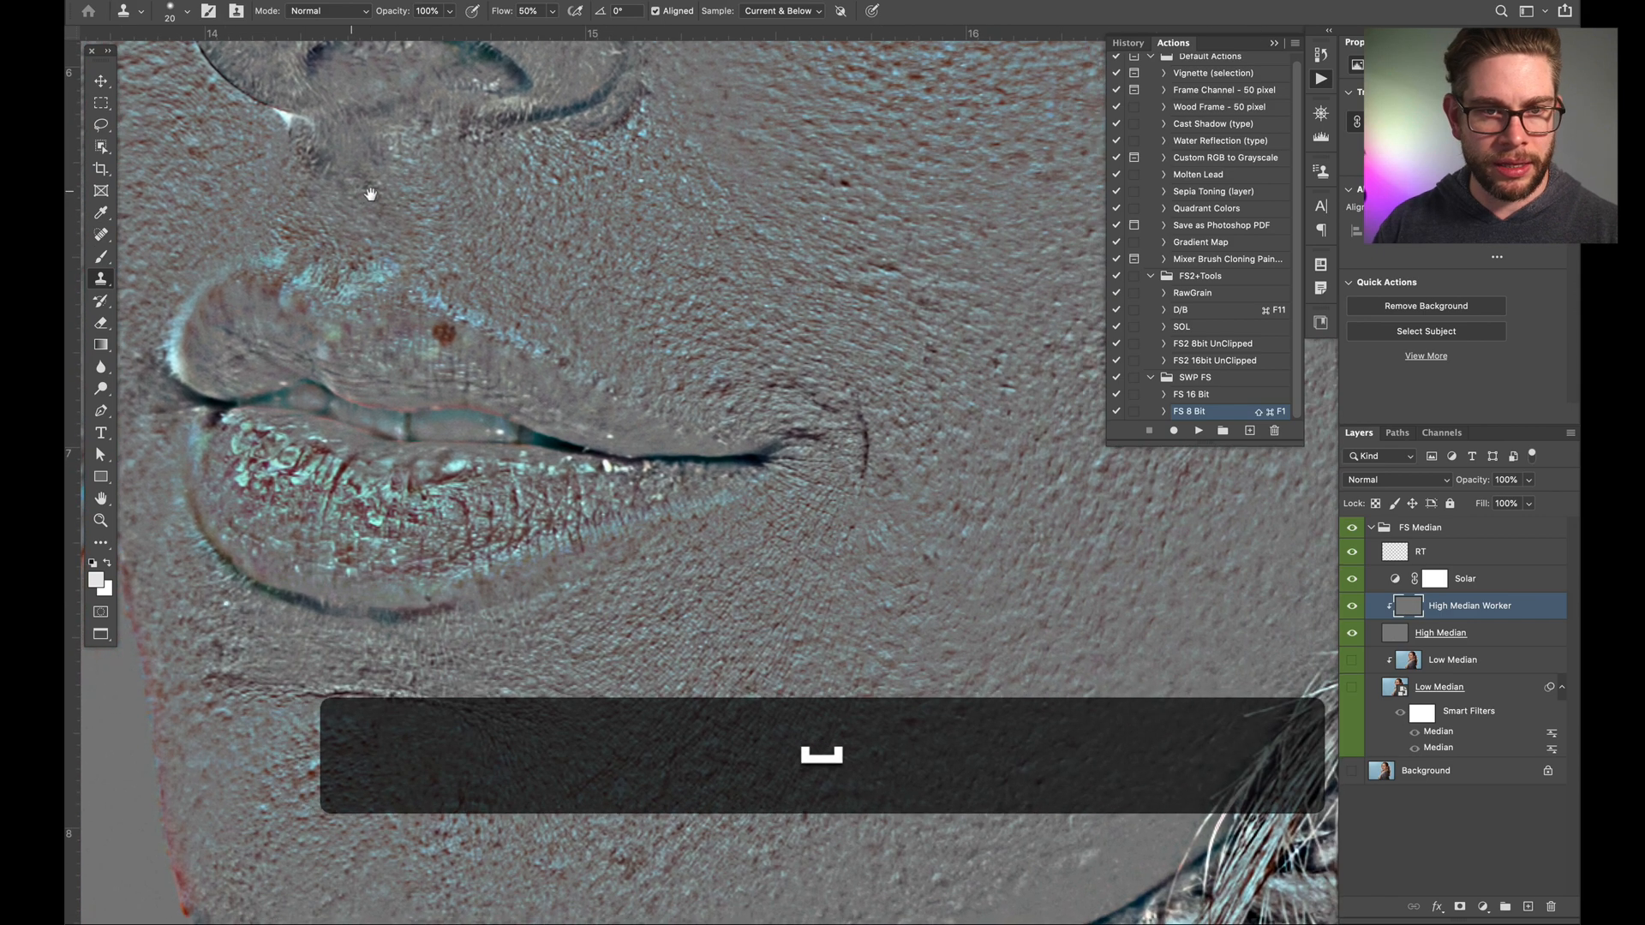
drag(569, 305, 495, 162)
drag(514, 326, 632, 254)
drag(450, 501, 579, 414)
key(alt)
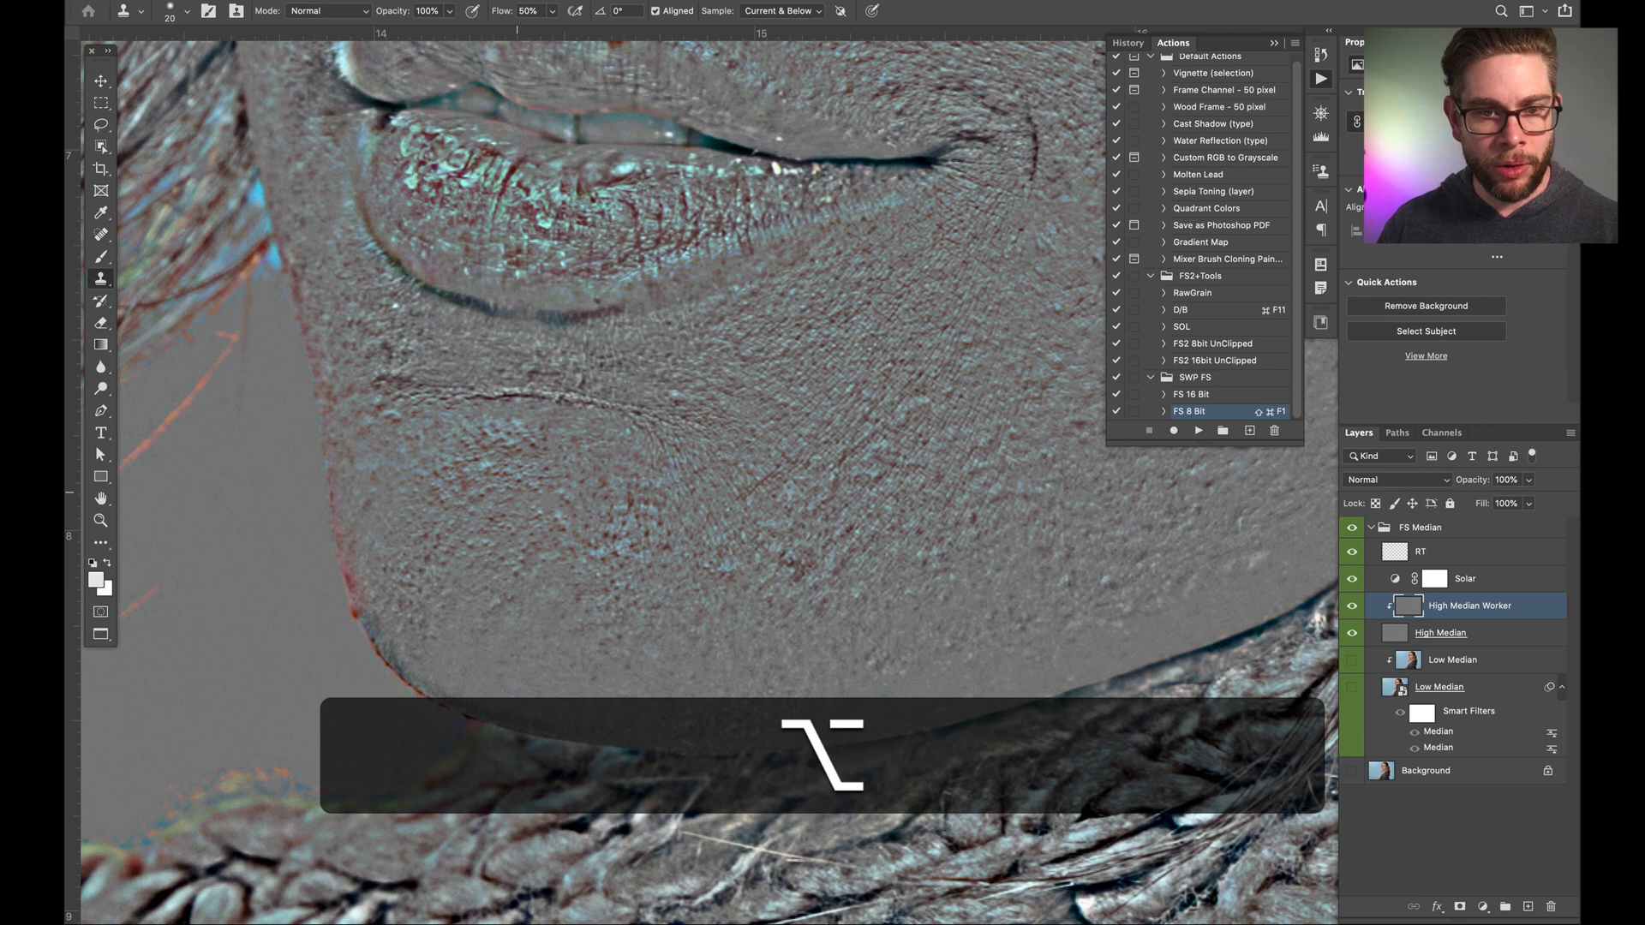
alt+click(518, 493)
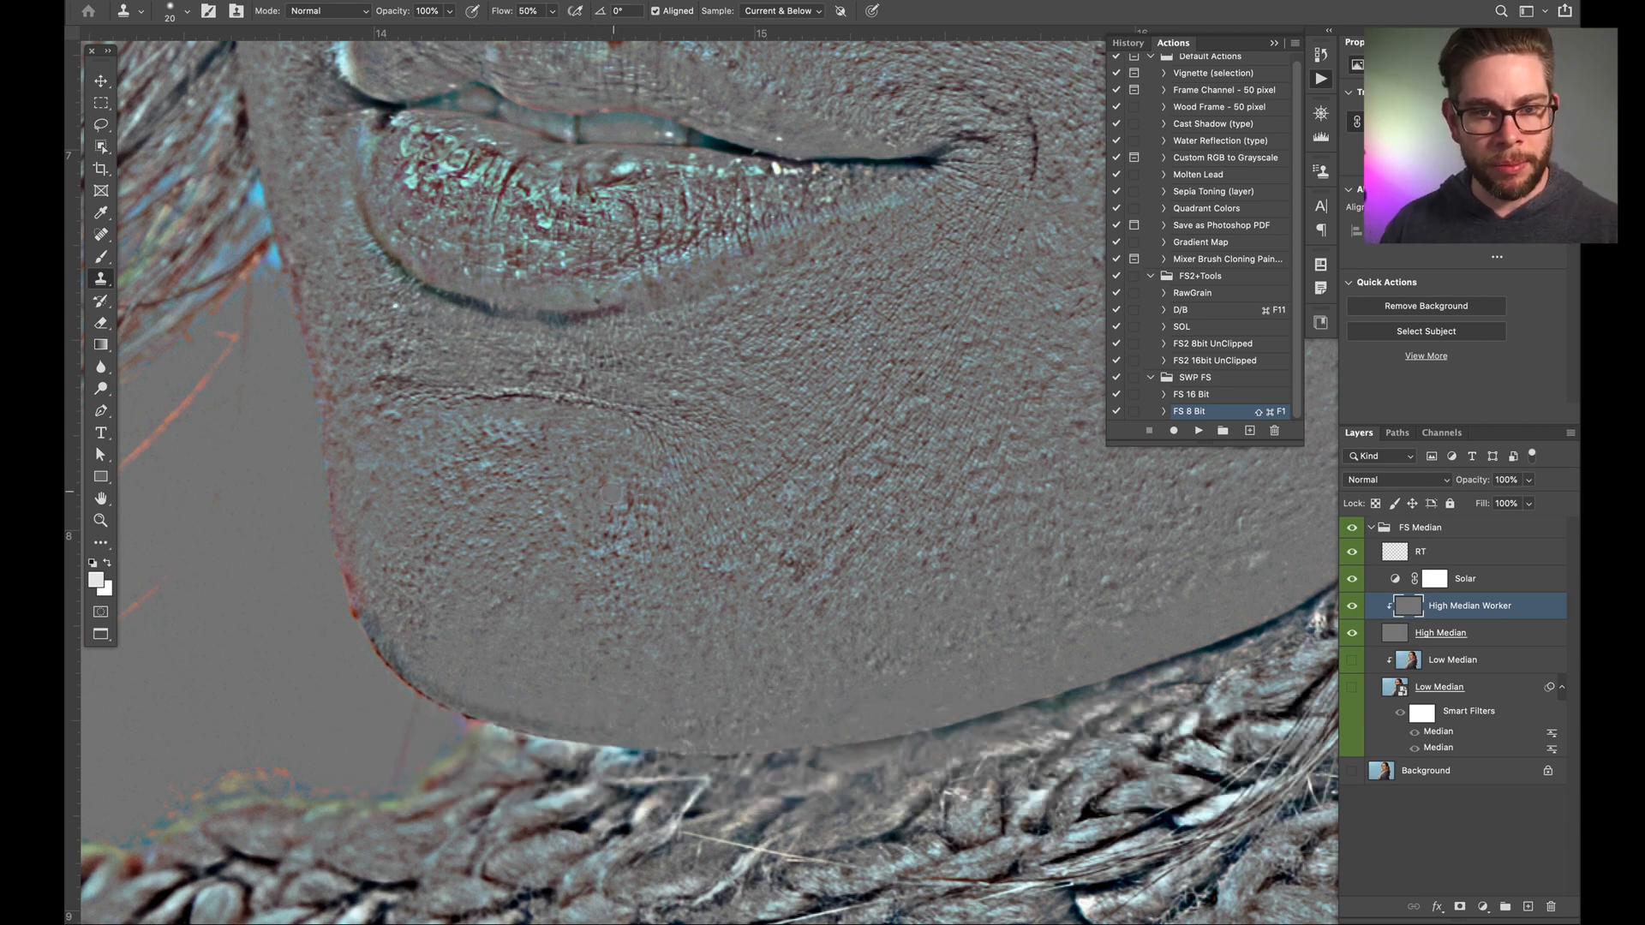
key(alt)
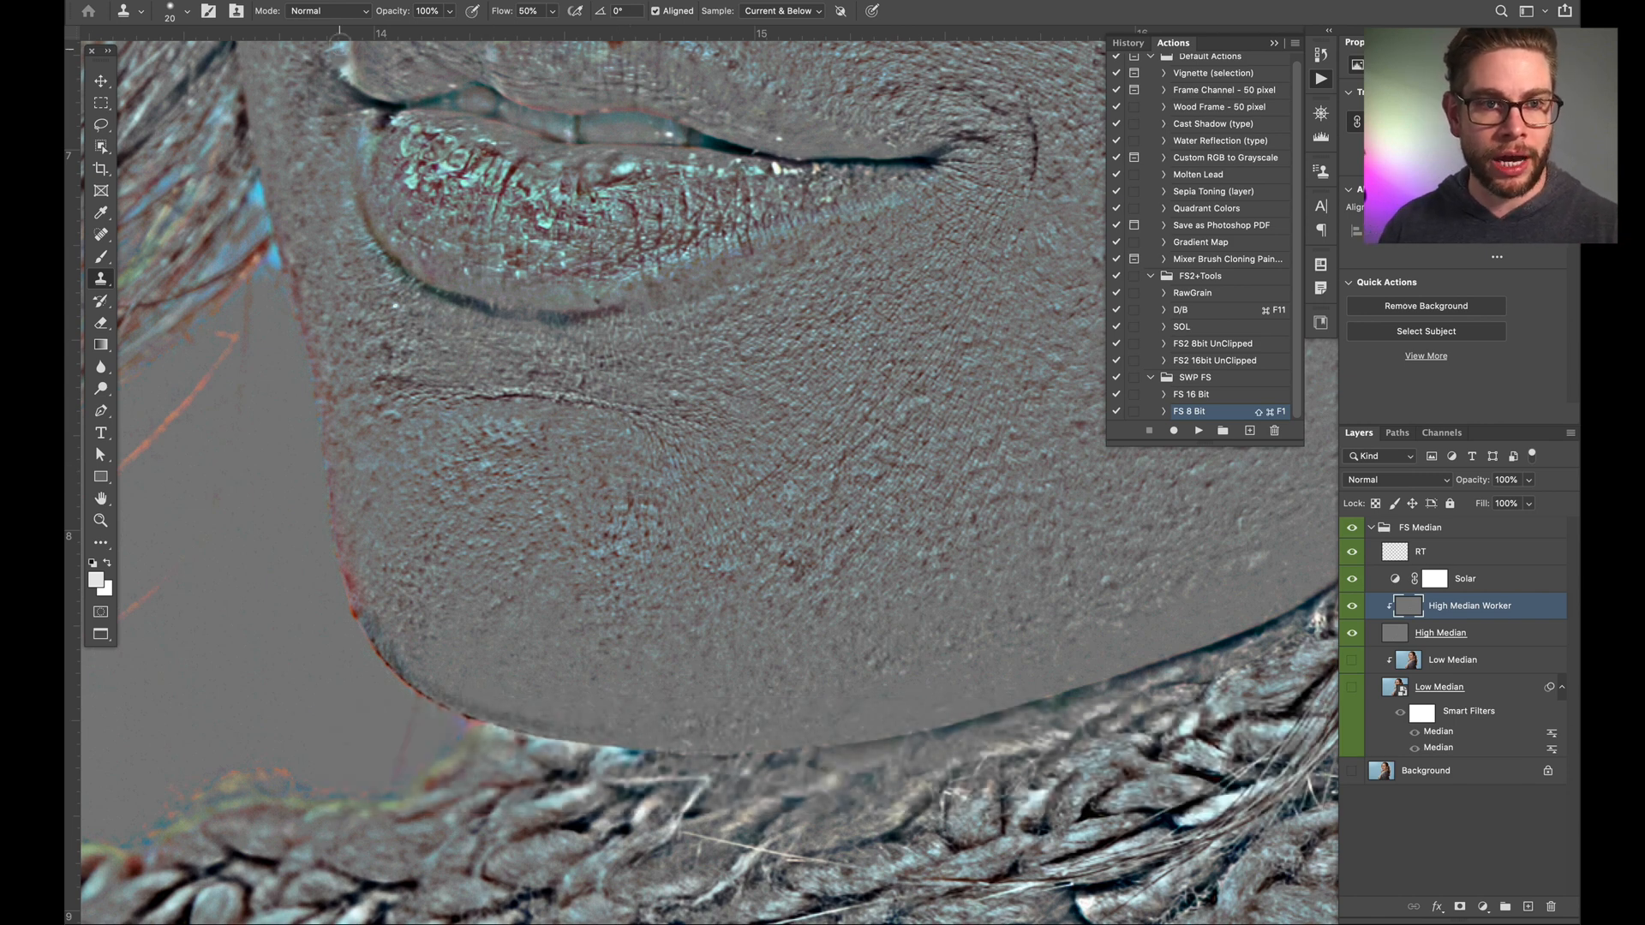
Step: Set the Clone Stamp's blending mode to Lighten and clone over the dark texture on the chin
click(343, 13)
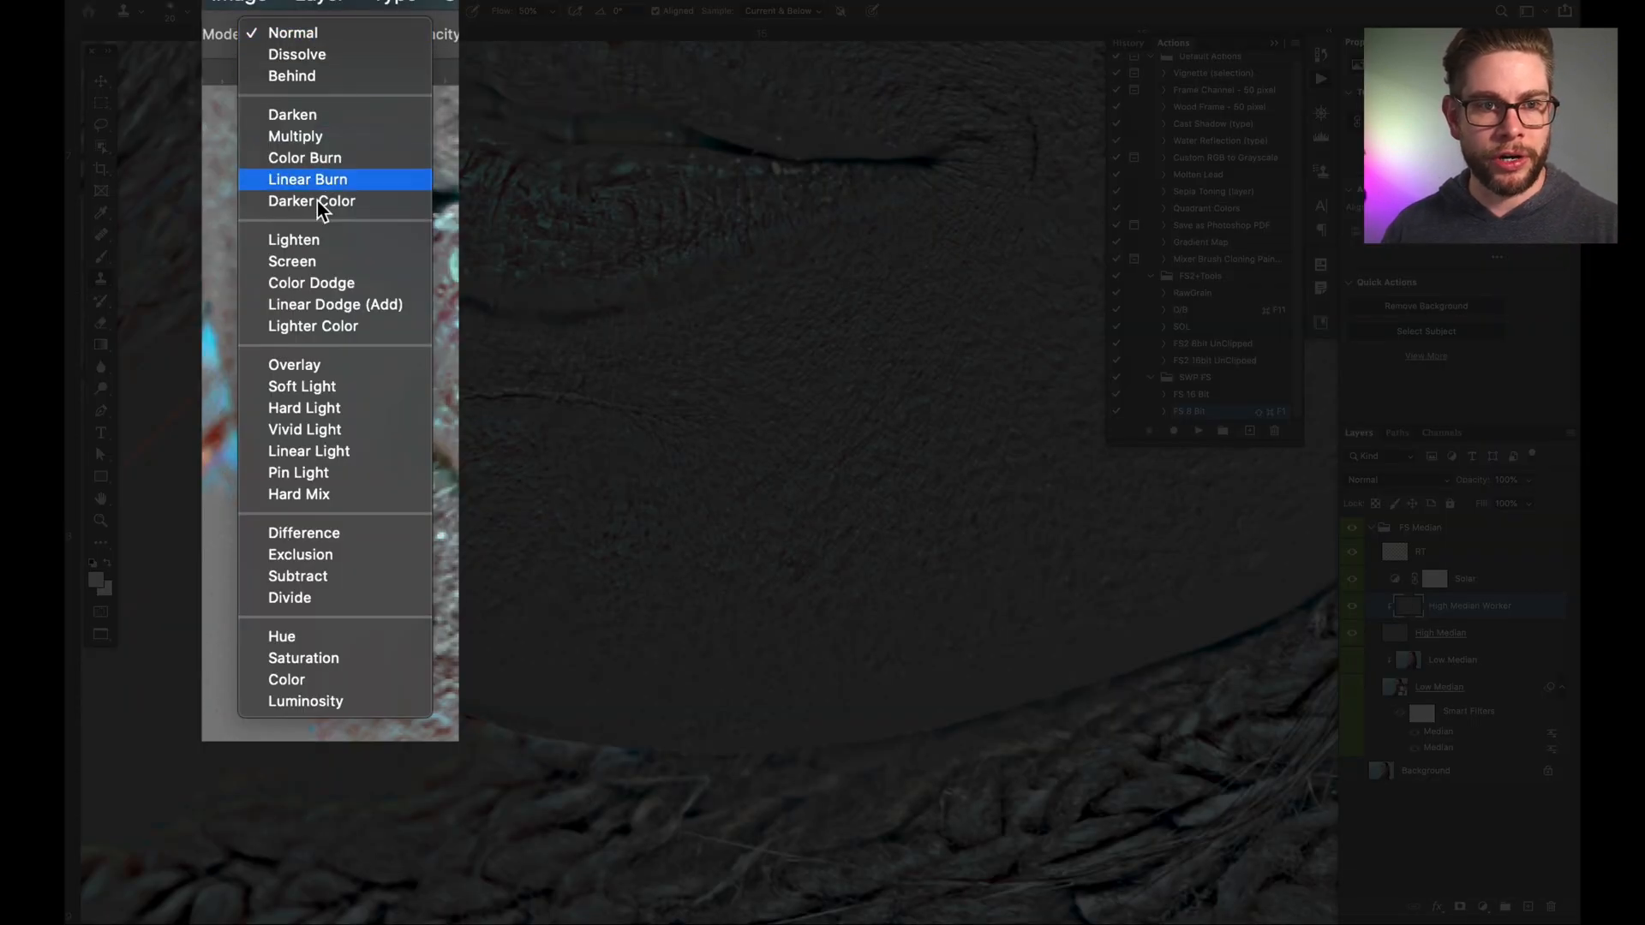
click(294, 240)
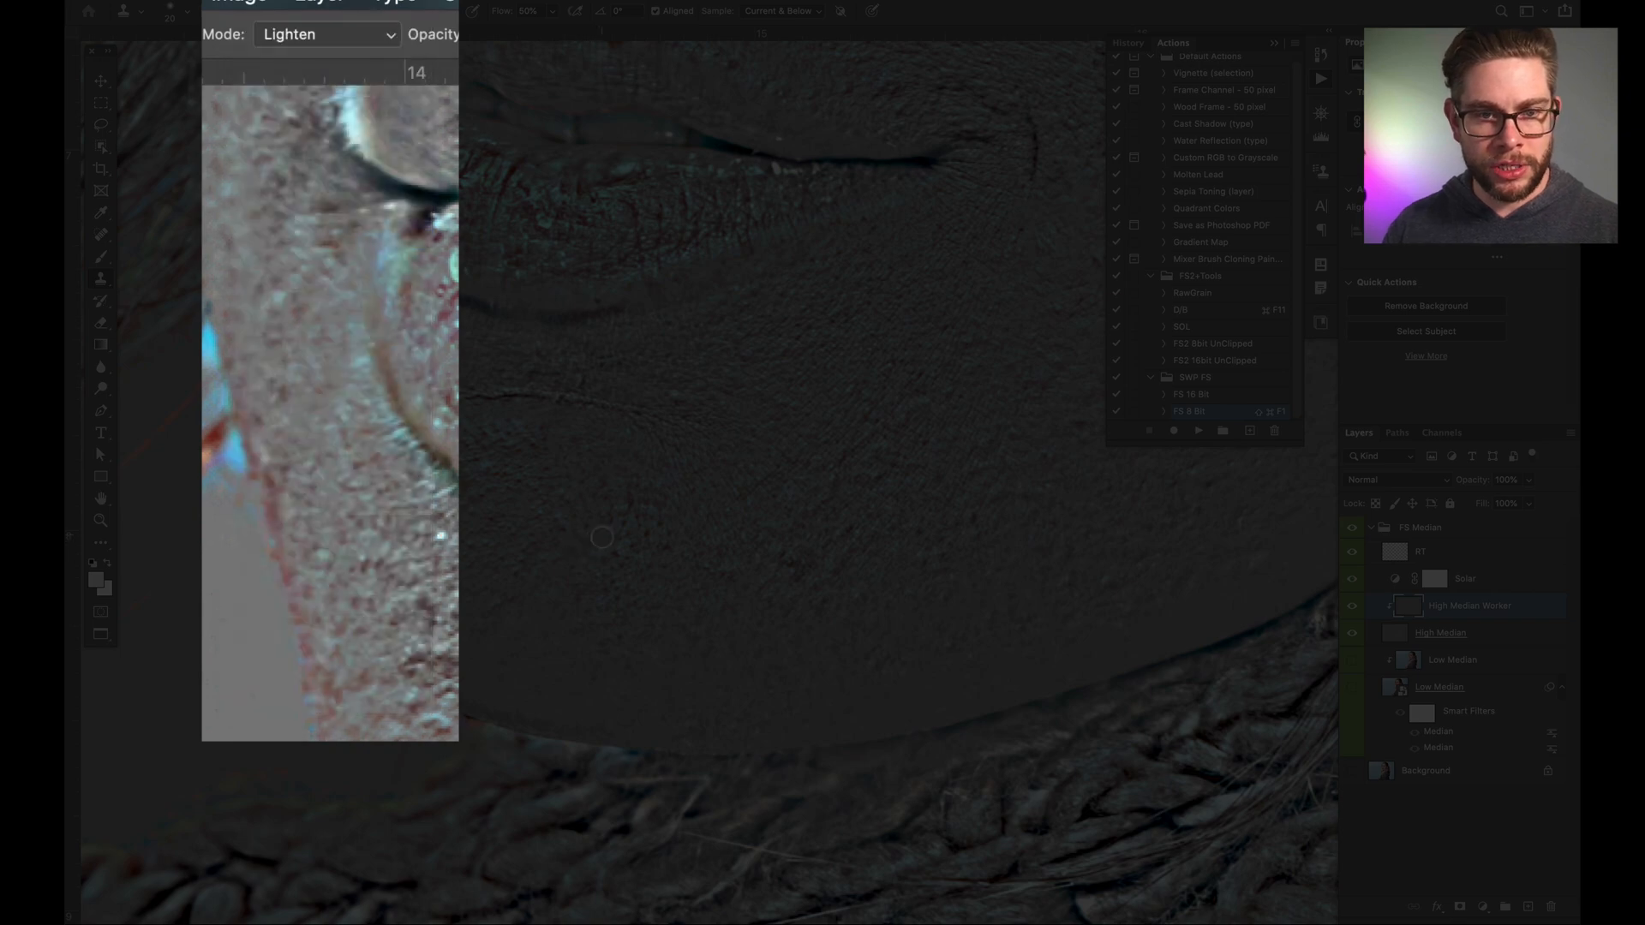
key(alt)
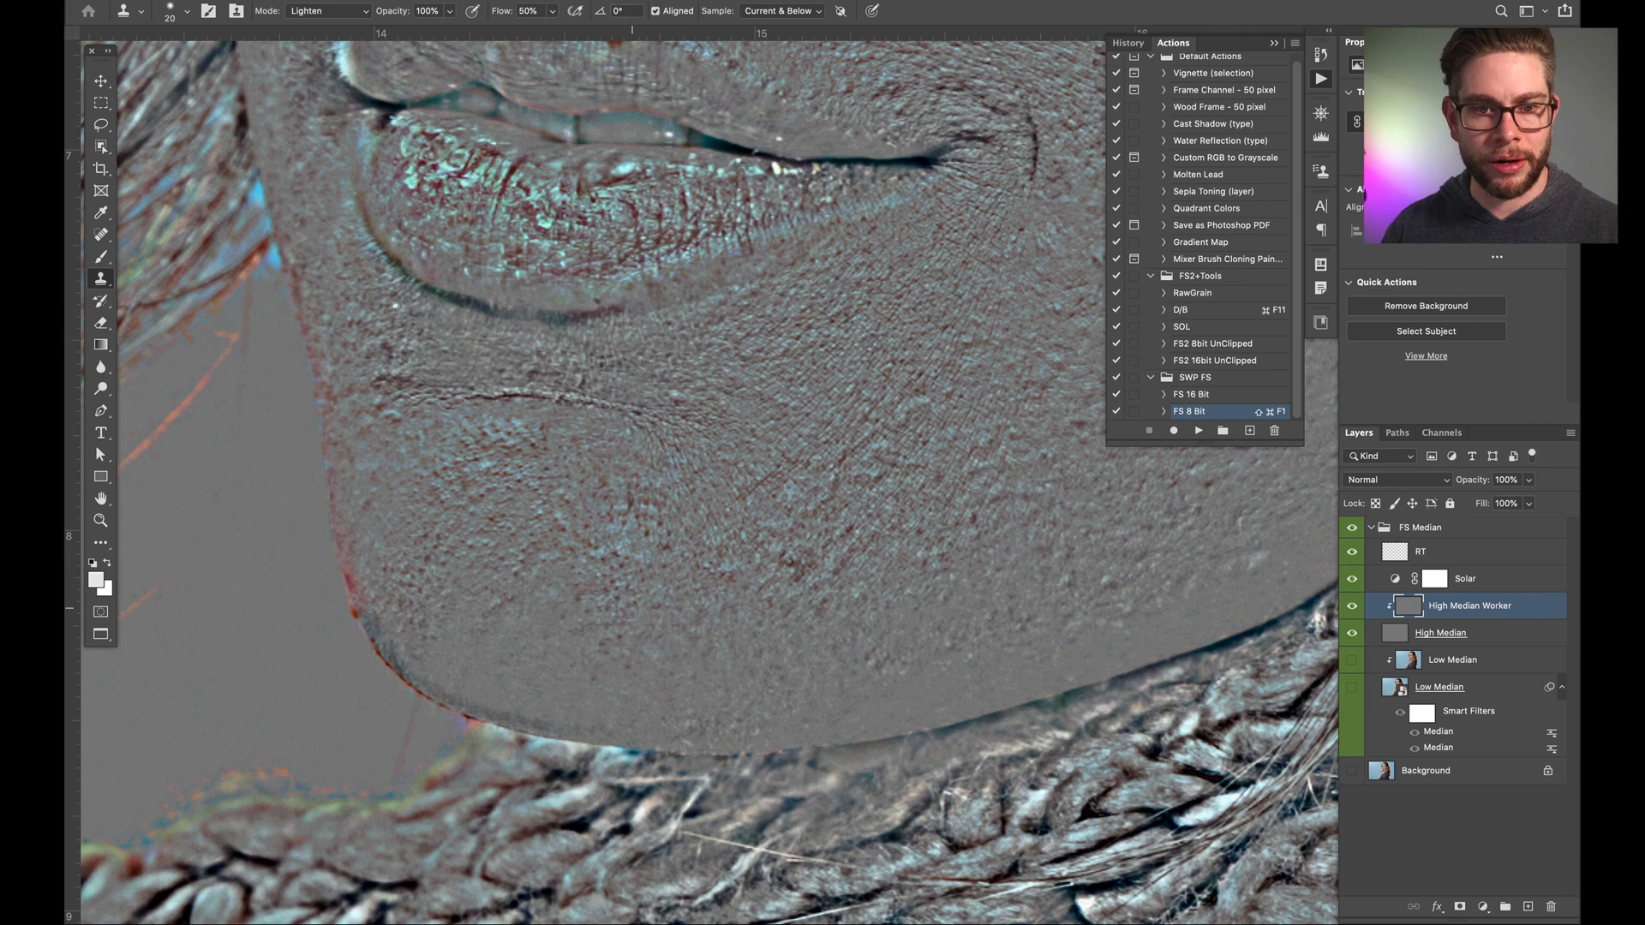
key(alt)
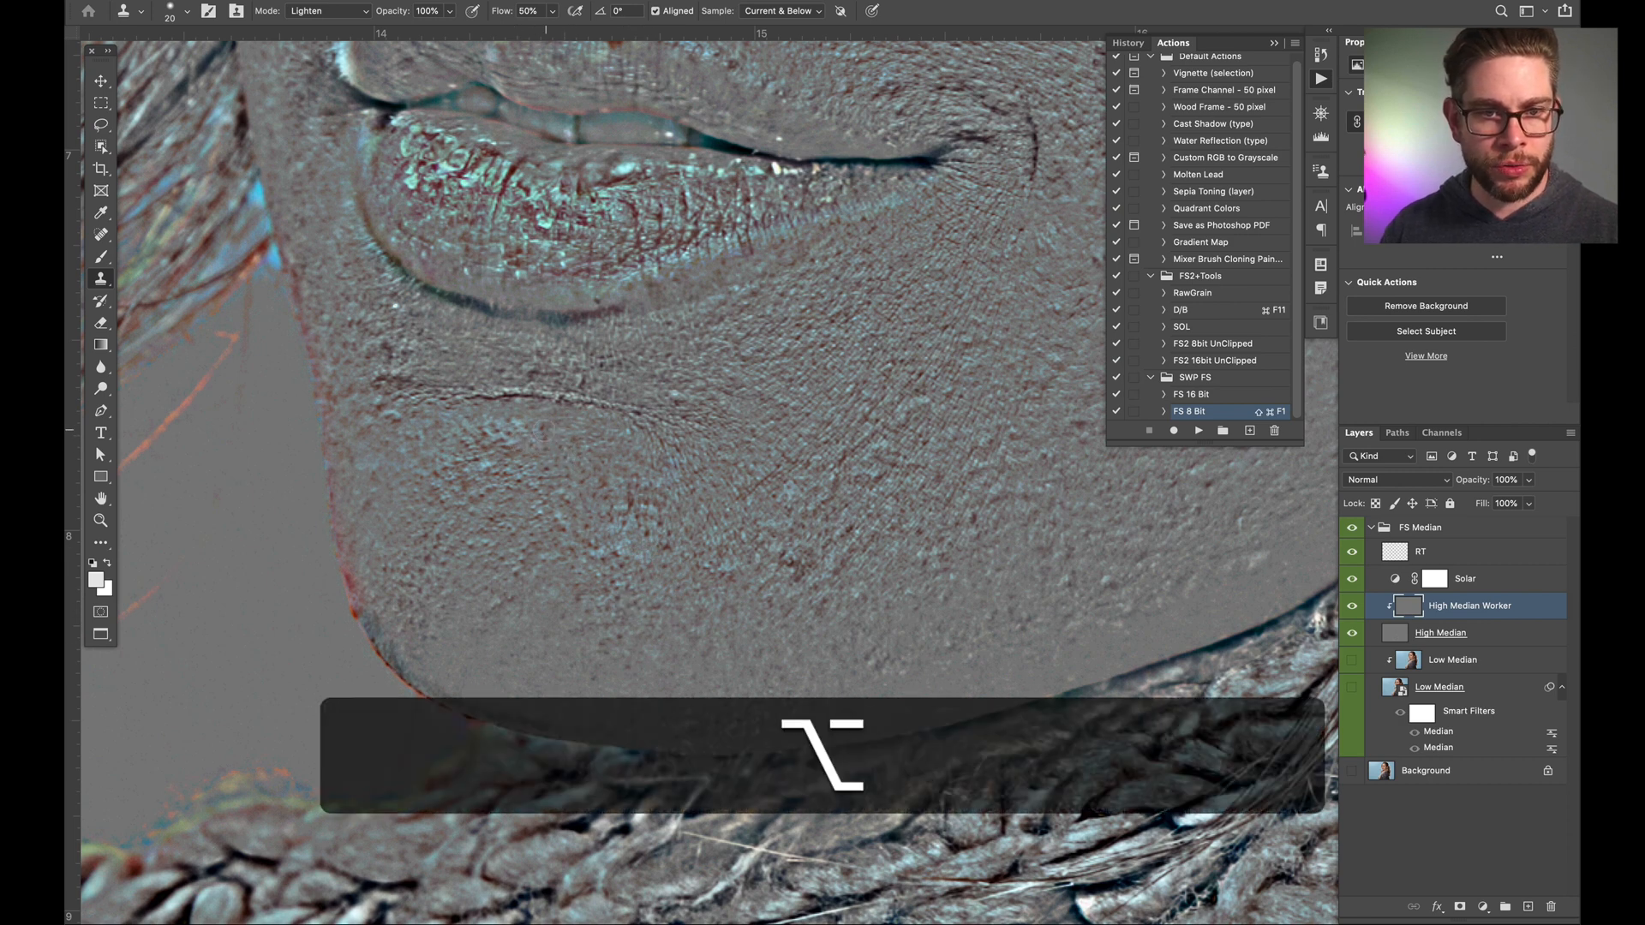
Step: Keep the Clone Stamp in Lighten mode and clone over dark texture on the lower chin, using 25 px and 20 px brushes
click(348, 12)
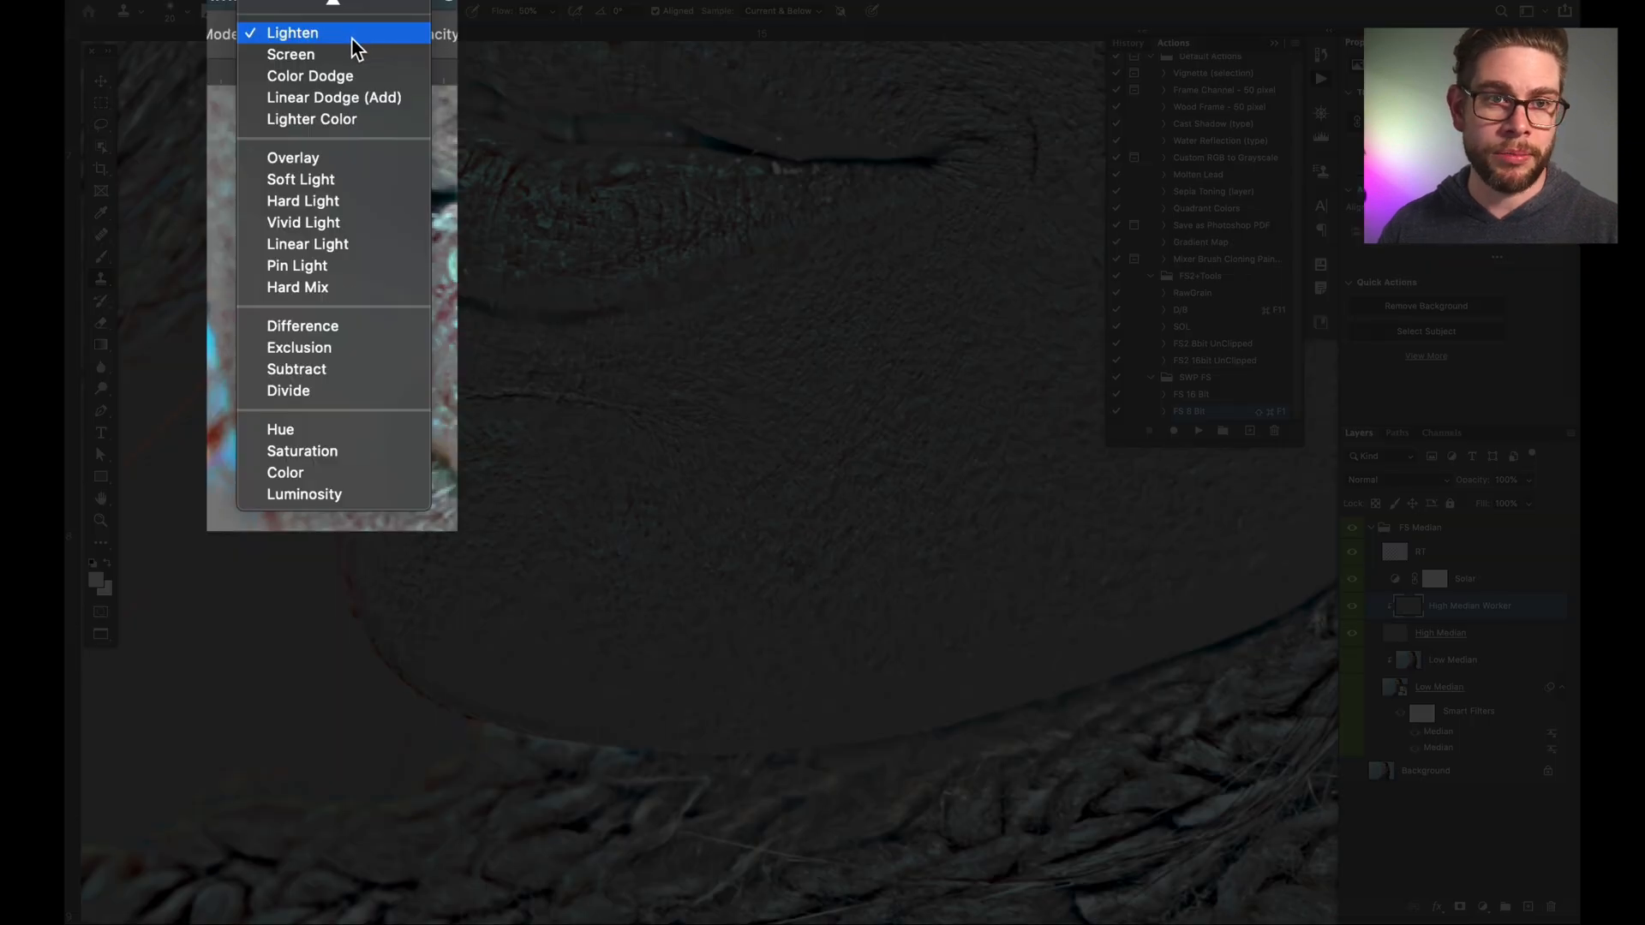
click(341, 35)
key(alt)
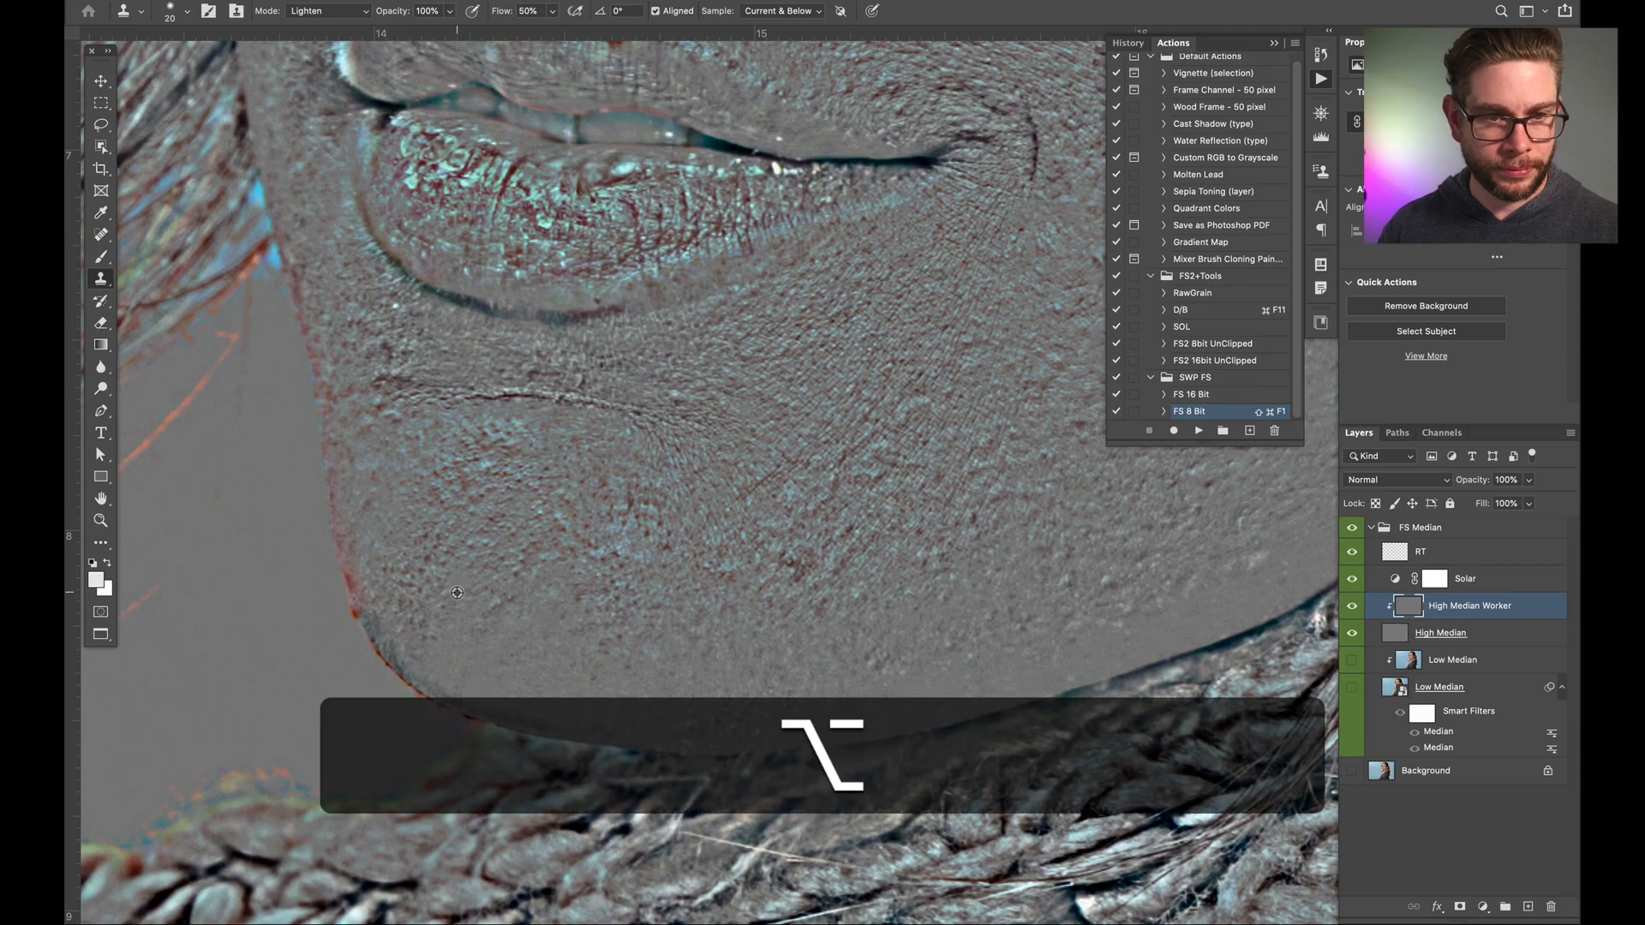
key(alt+bracketright)
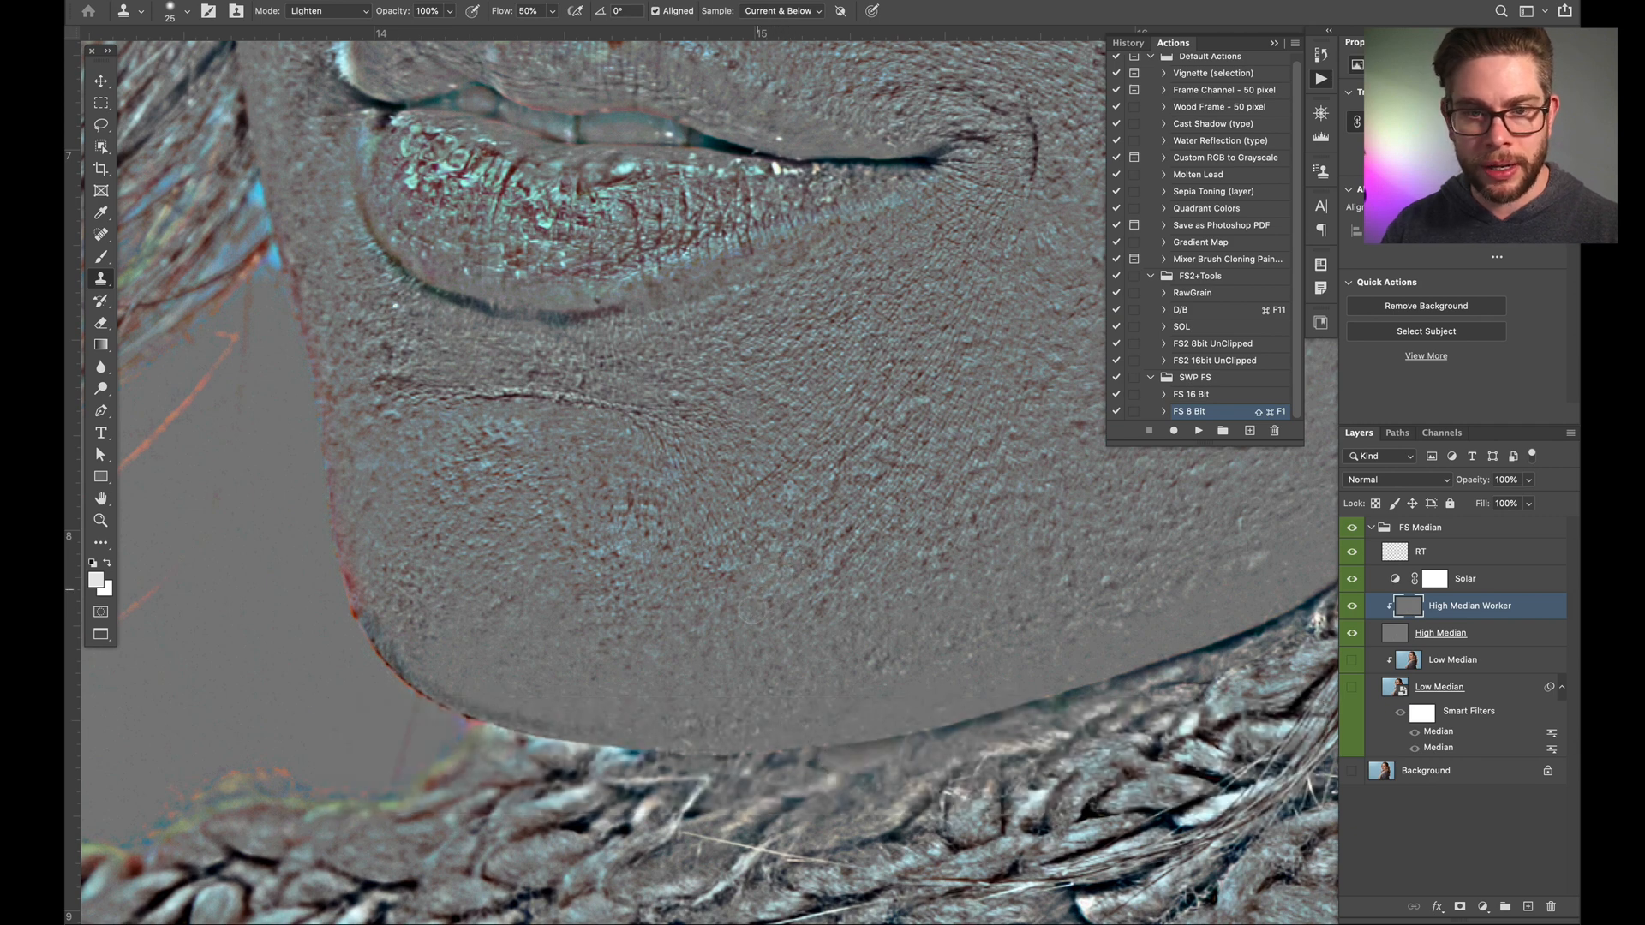
key(alt+bracketleft)
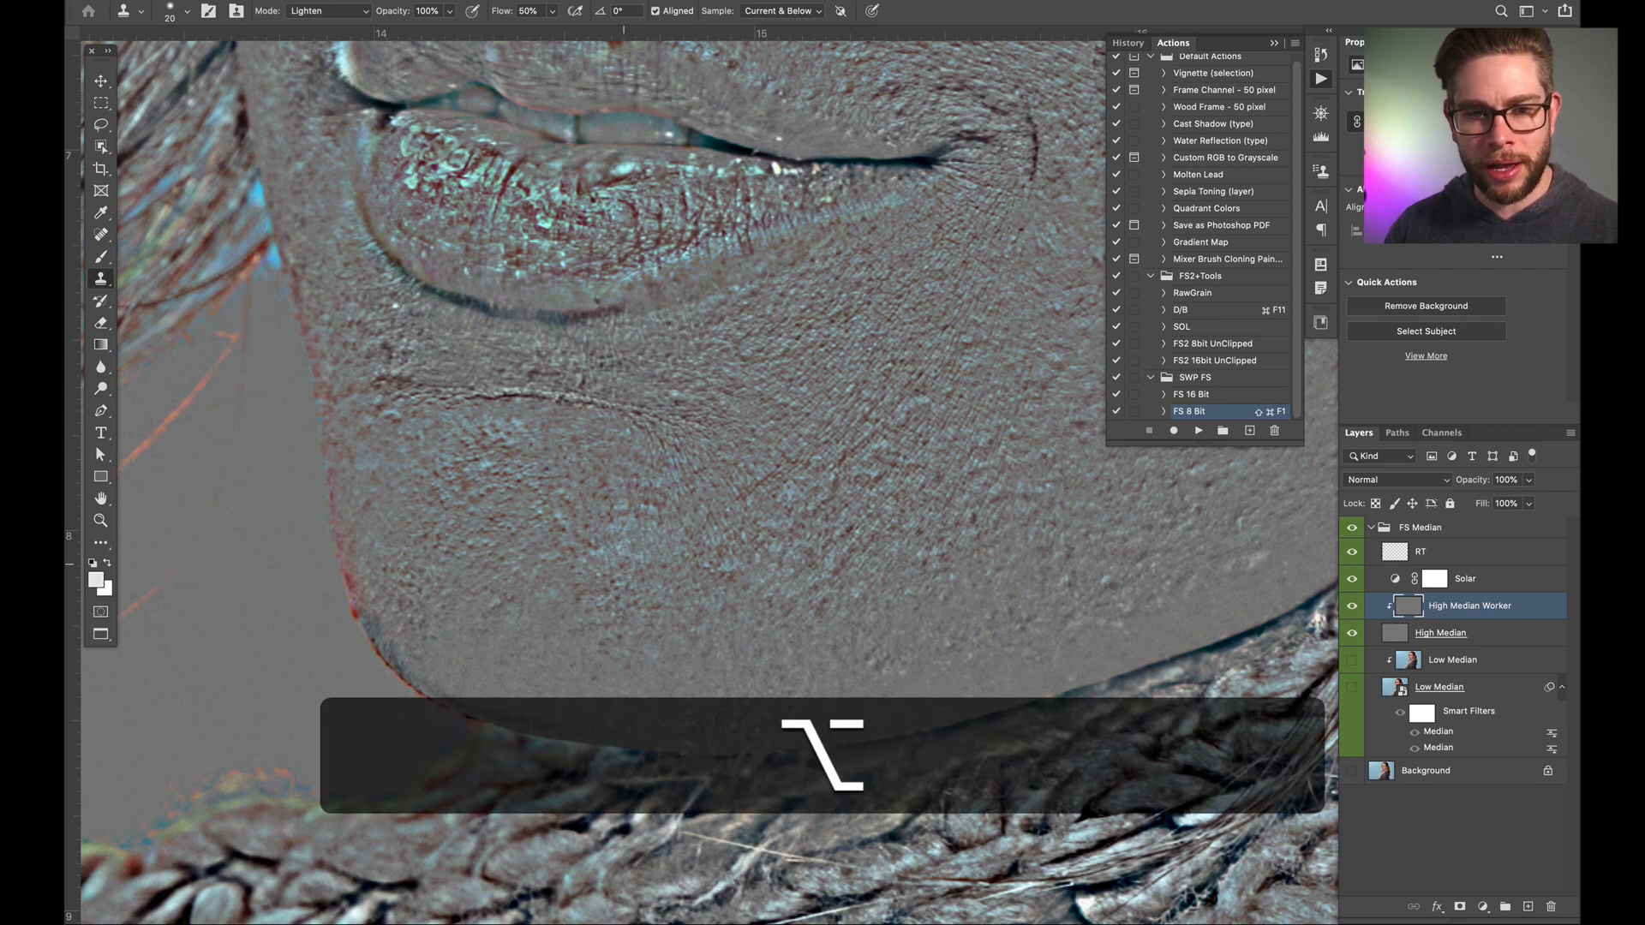
Step: Clone clean skin texture over the dark crease beneath the lower lip with the 20 px brush
key(alt)
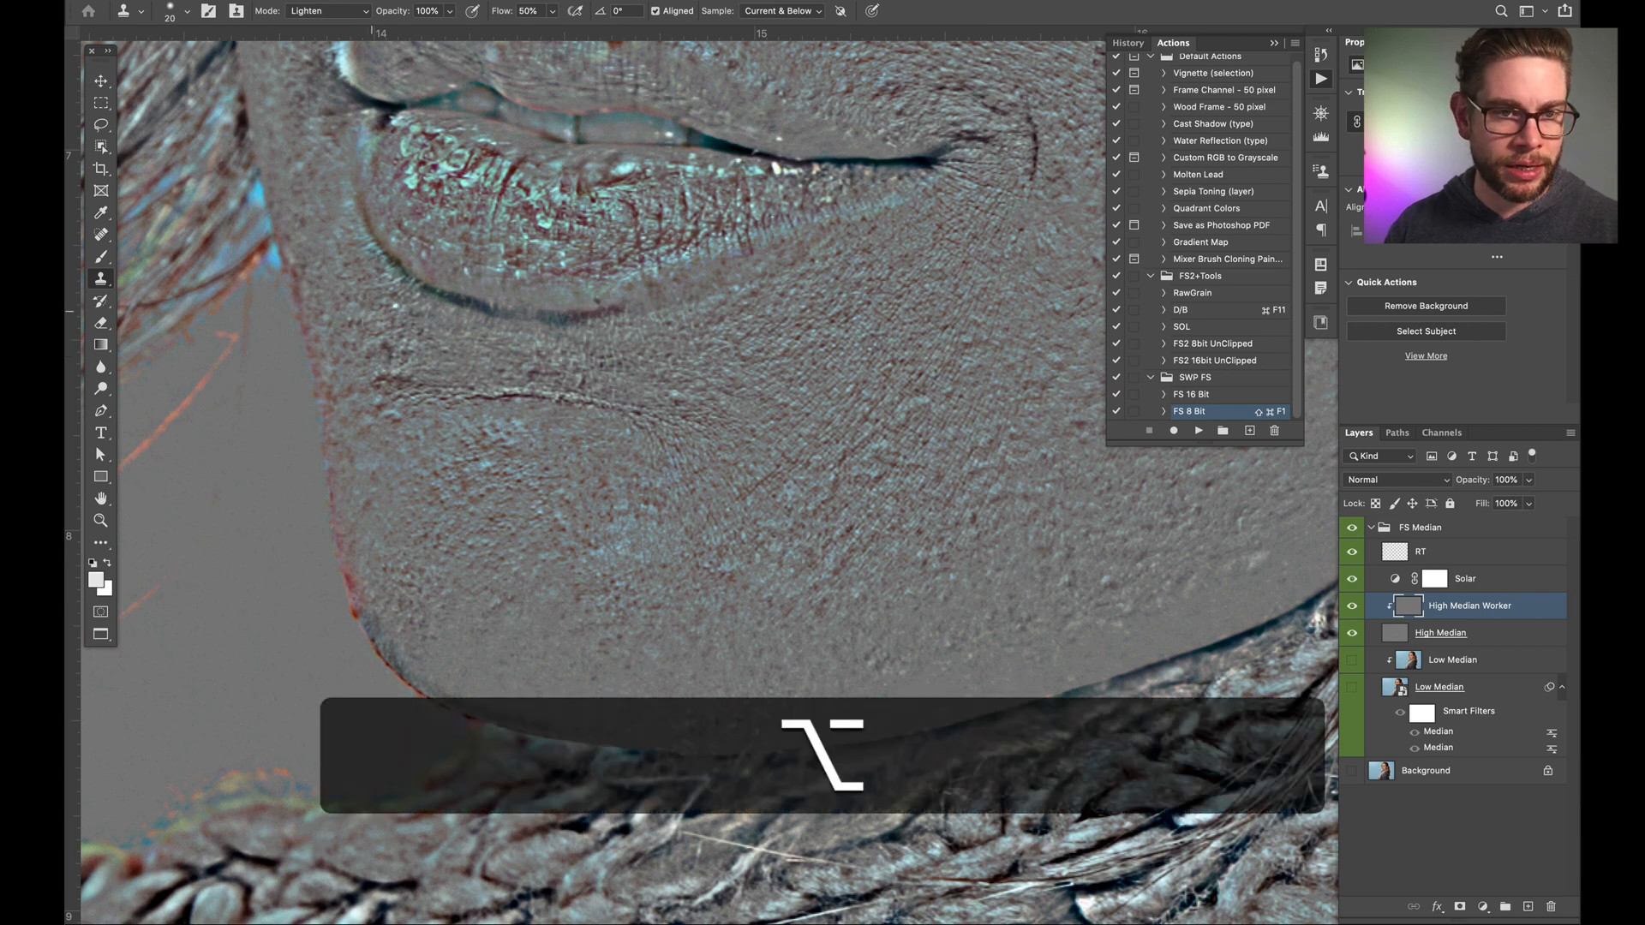
drag(383, 340, 385, 354)
key(alt)
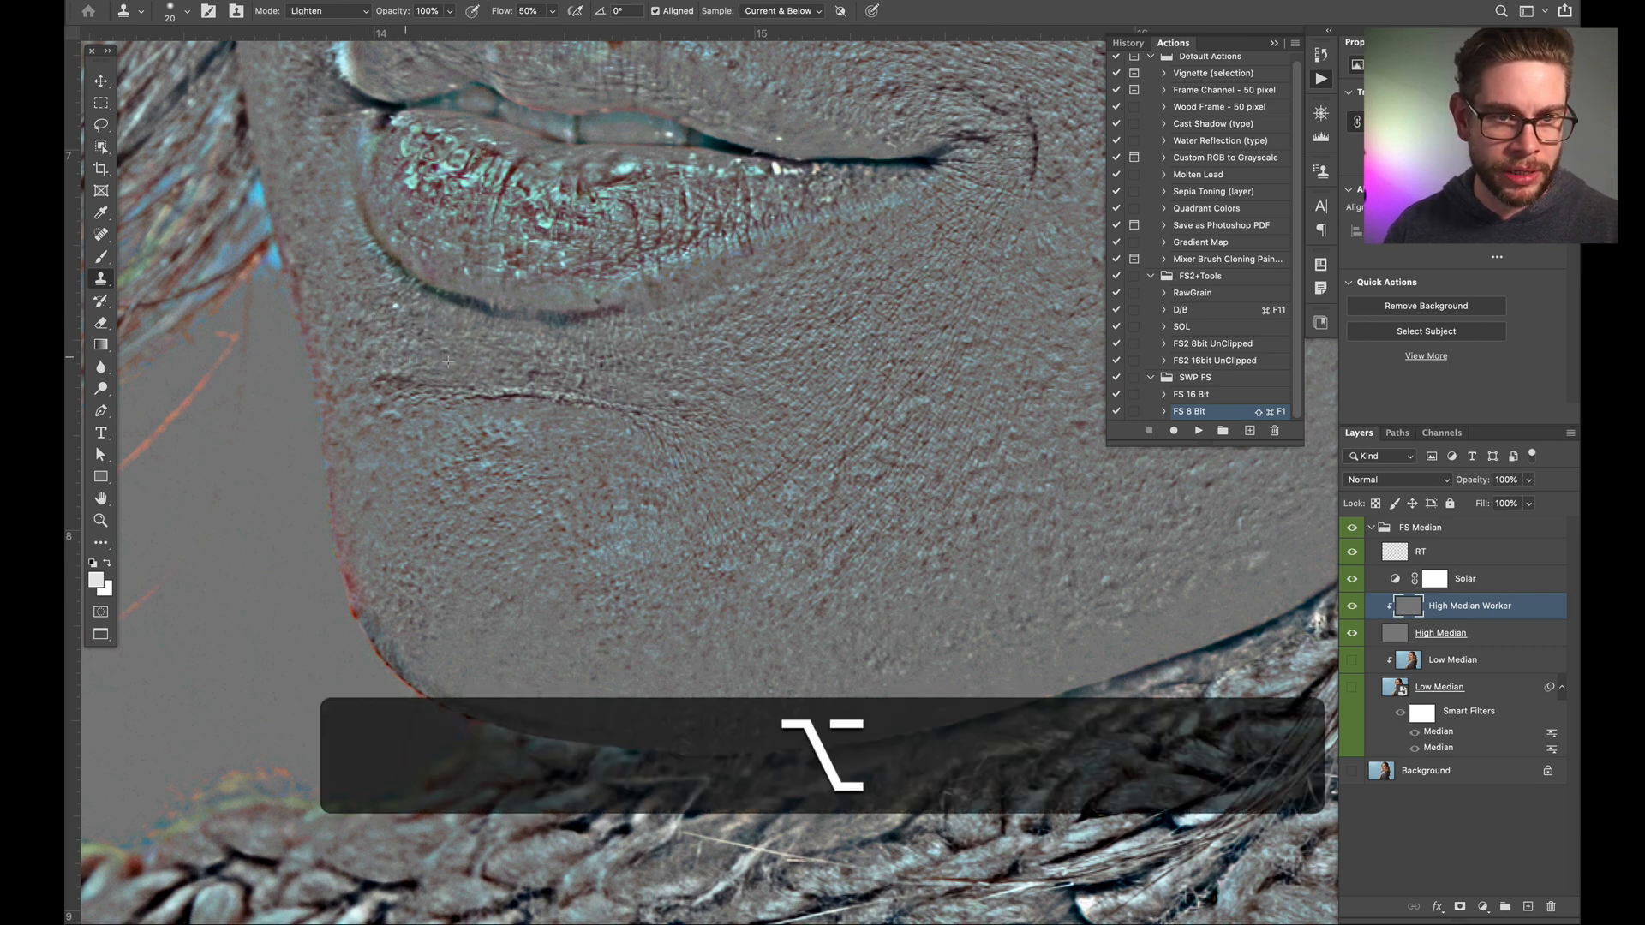
key(alt)
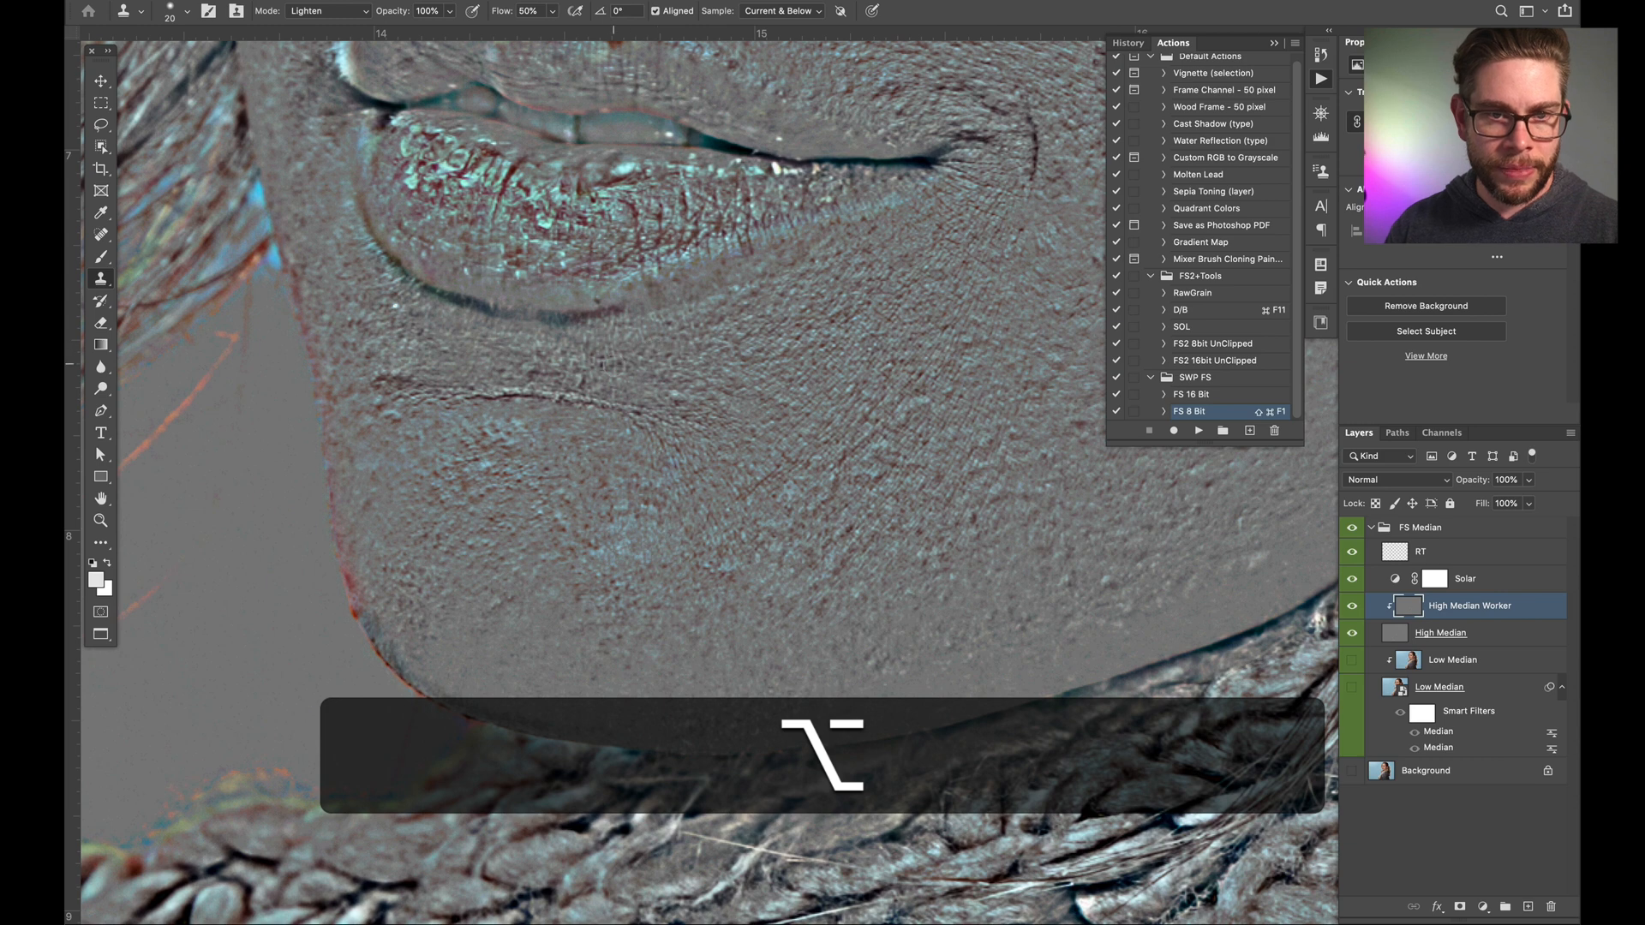
alt+click(651, 354)
drag(584, 384, 580, 377)
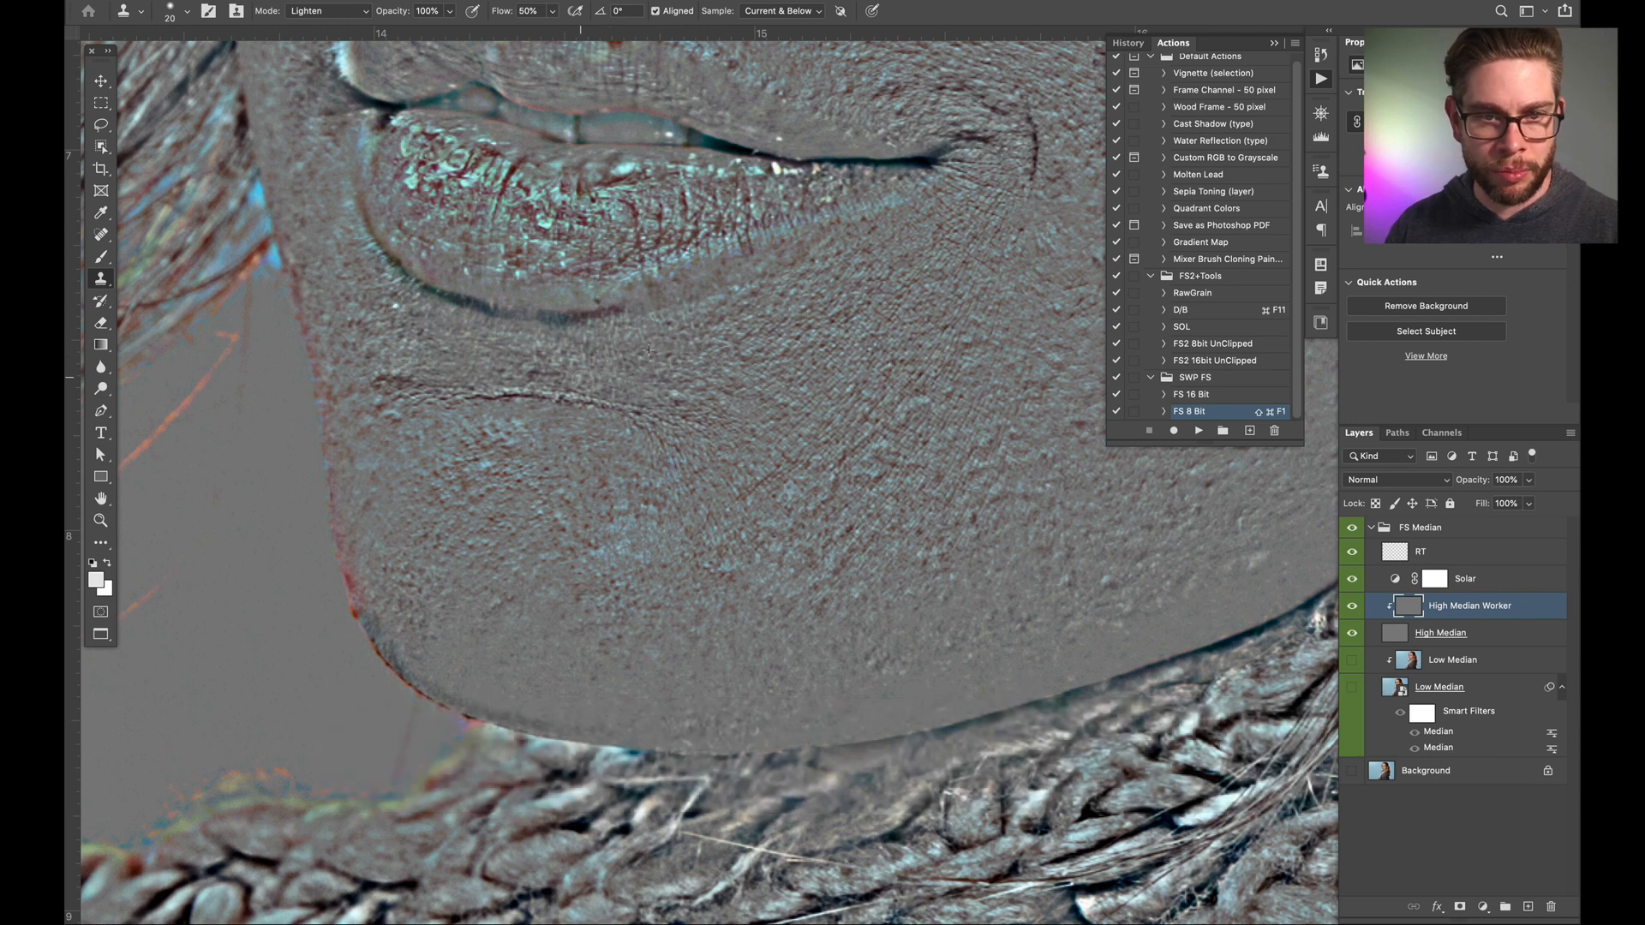
key(alt)
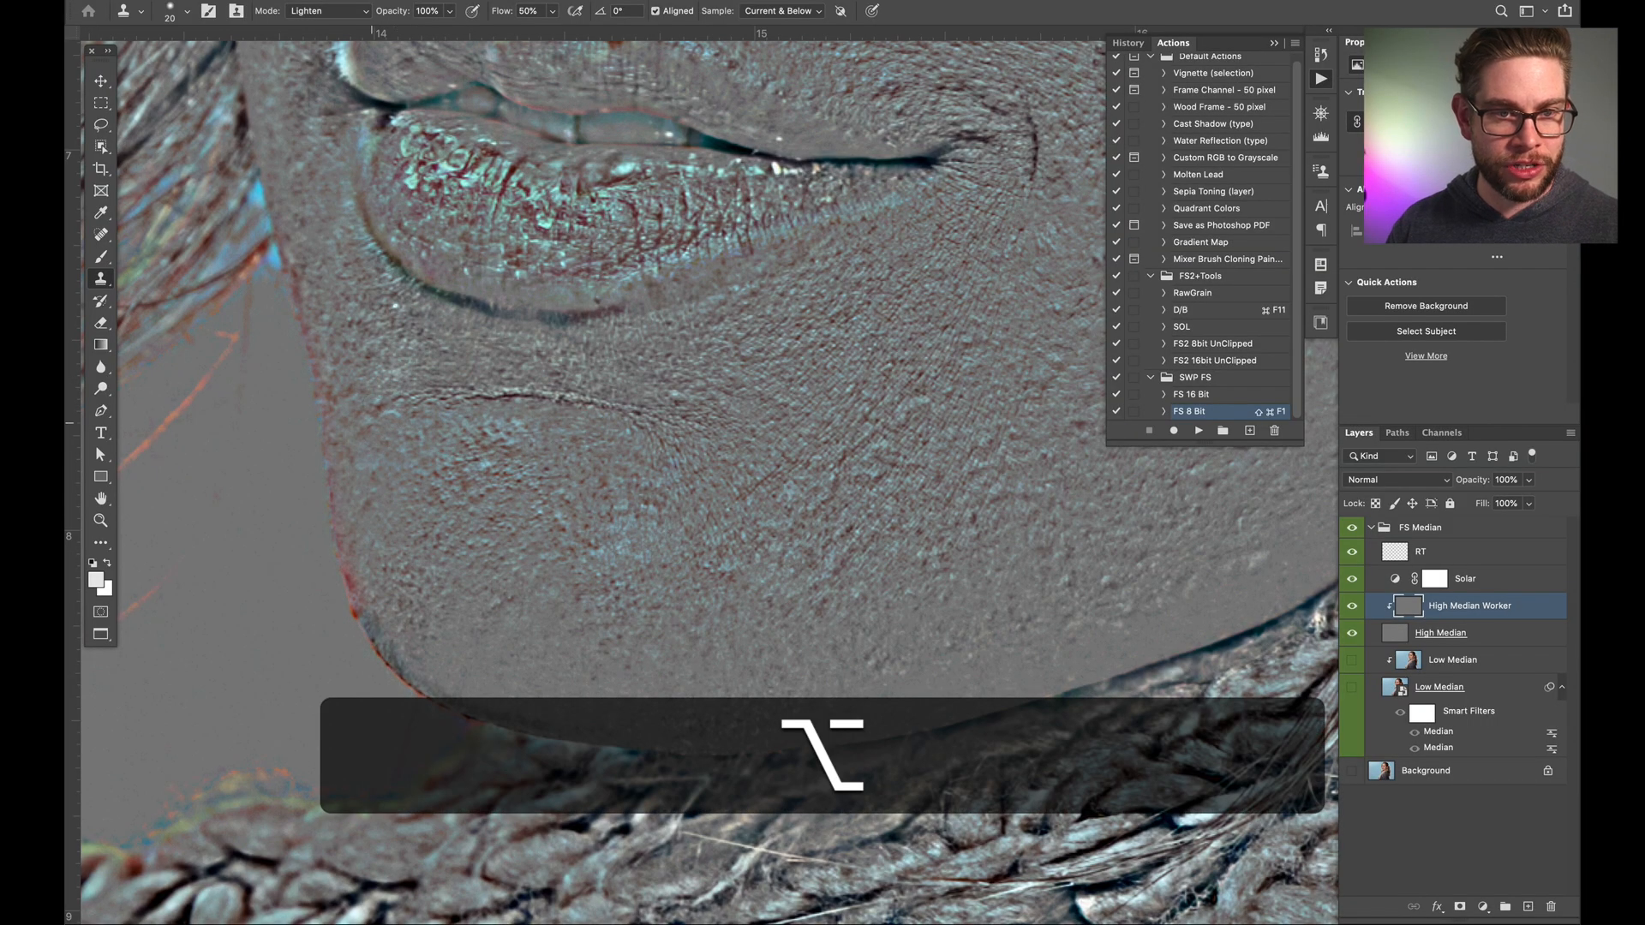
Step: Set the Clone Stamp's size to 25 px and flow to 20%, and soften the remaining crease beneath the lower lip
key(bracketright)
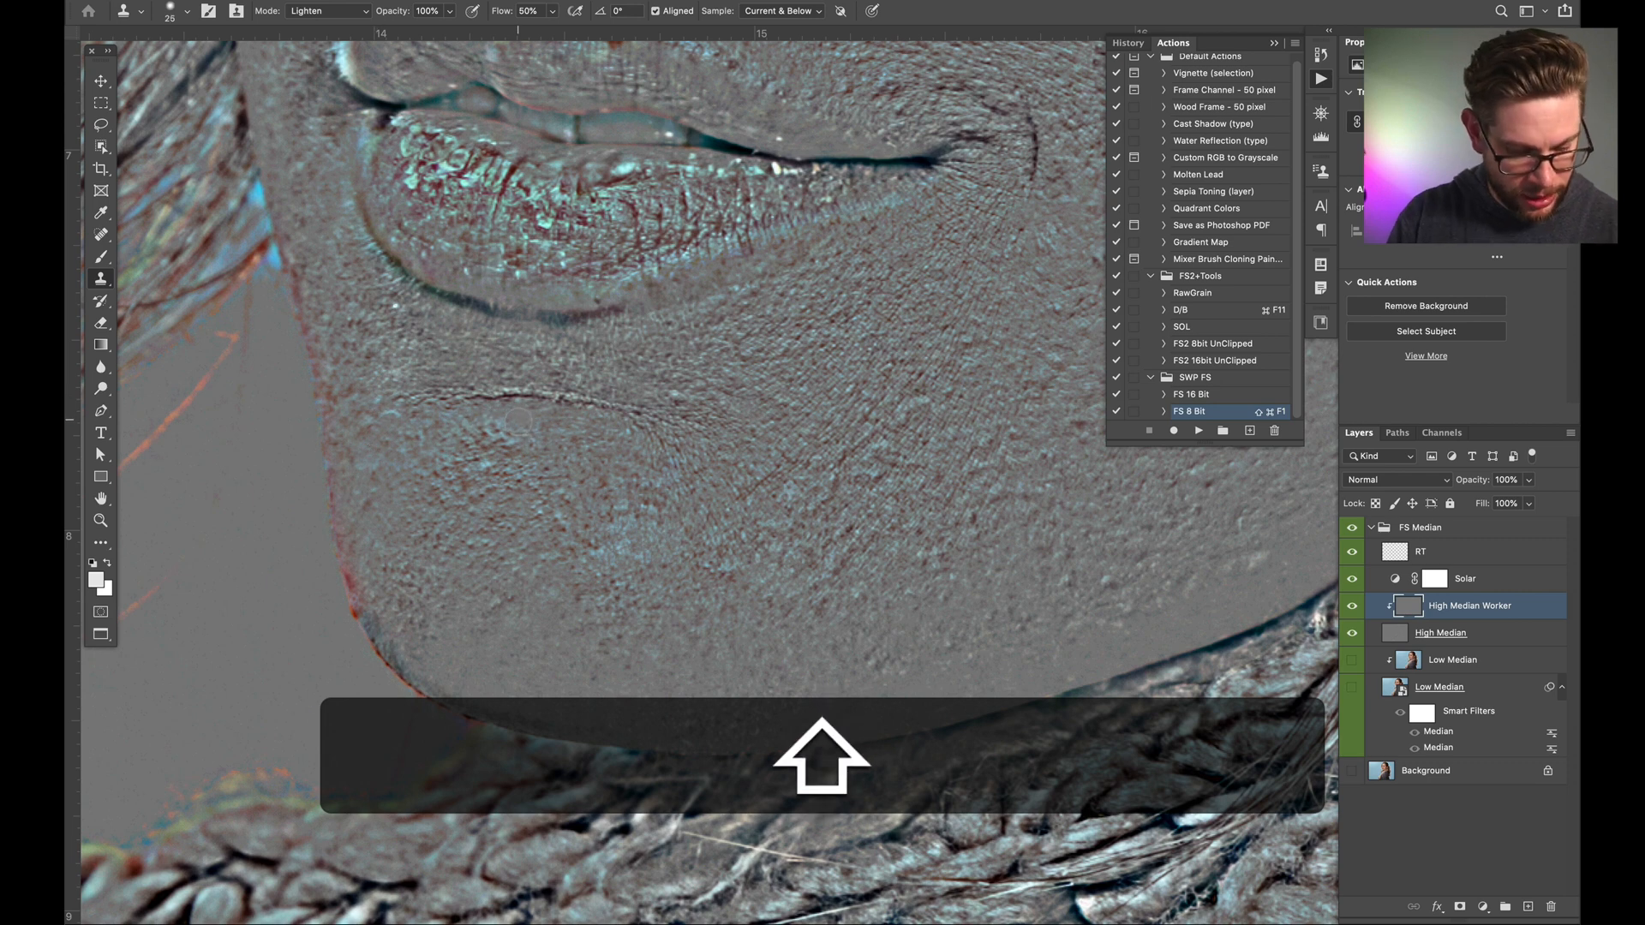
key(shift+2)
key(alt)
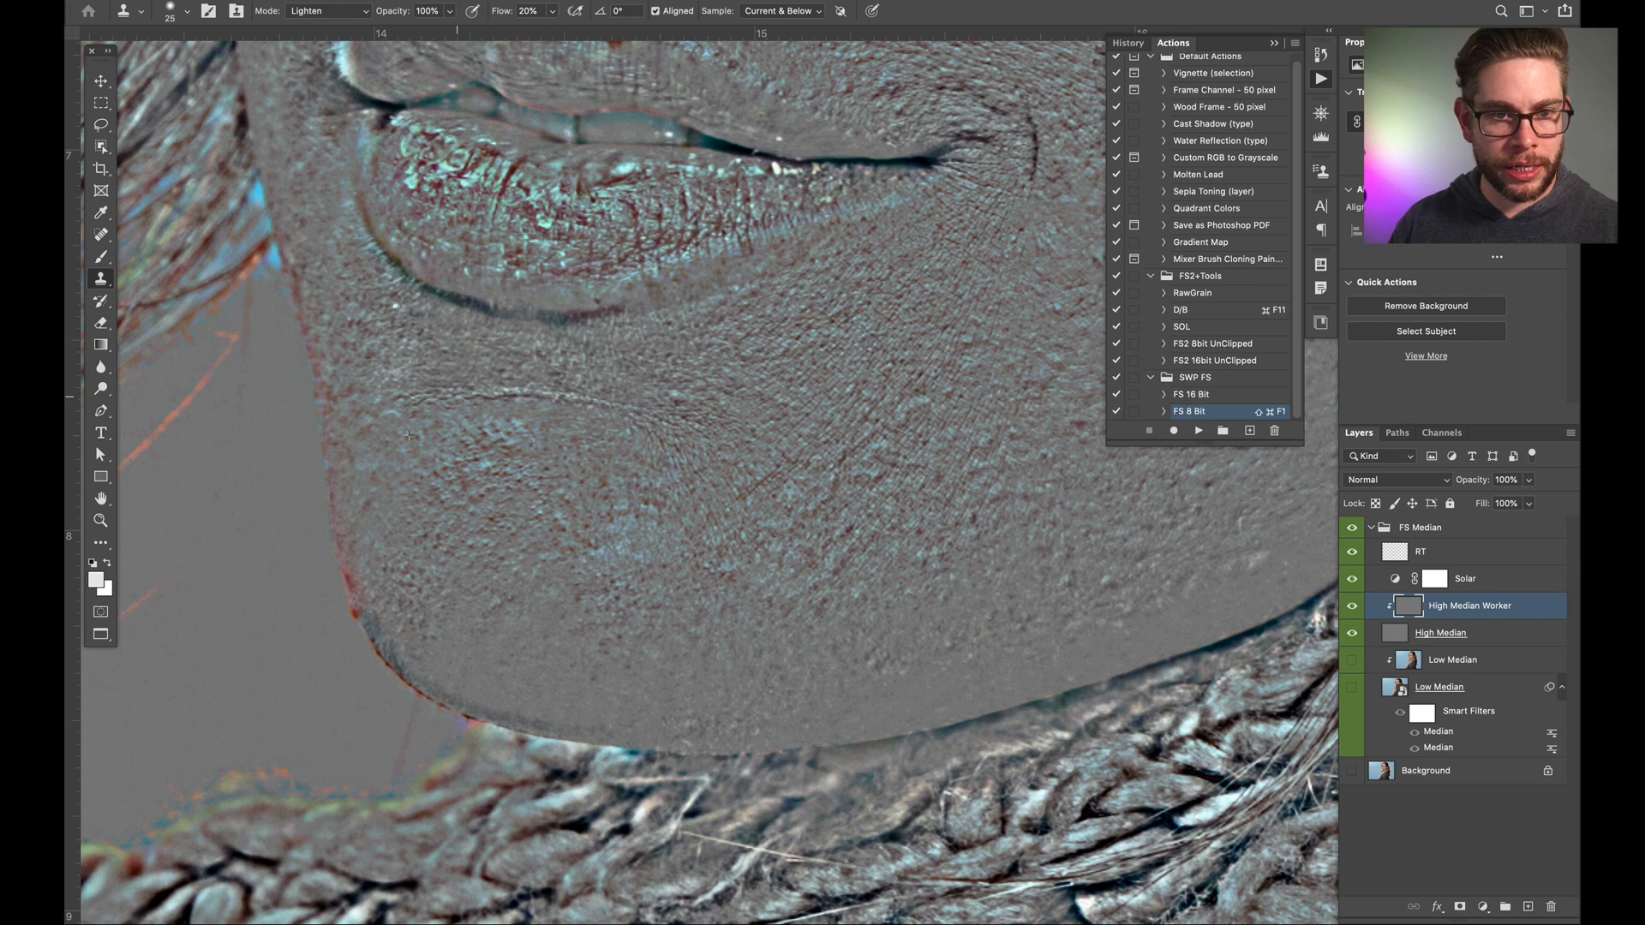
Step: Clone out the short dark curved line beside the corner of the mouth, reducing the brush to 15 px
key(space)
drag(693, 481, 279, 509)
key(bracketleft)
key(alt)
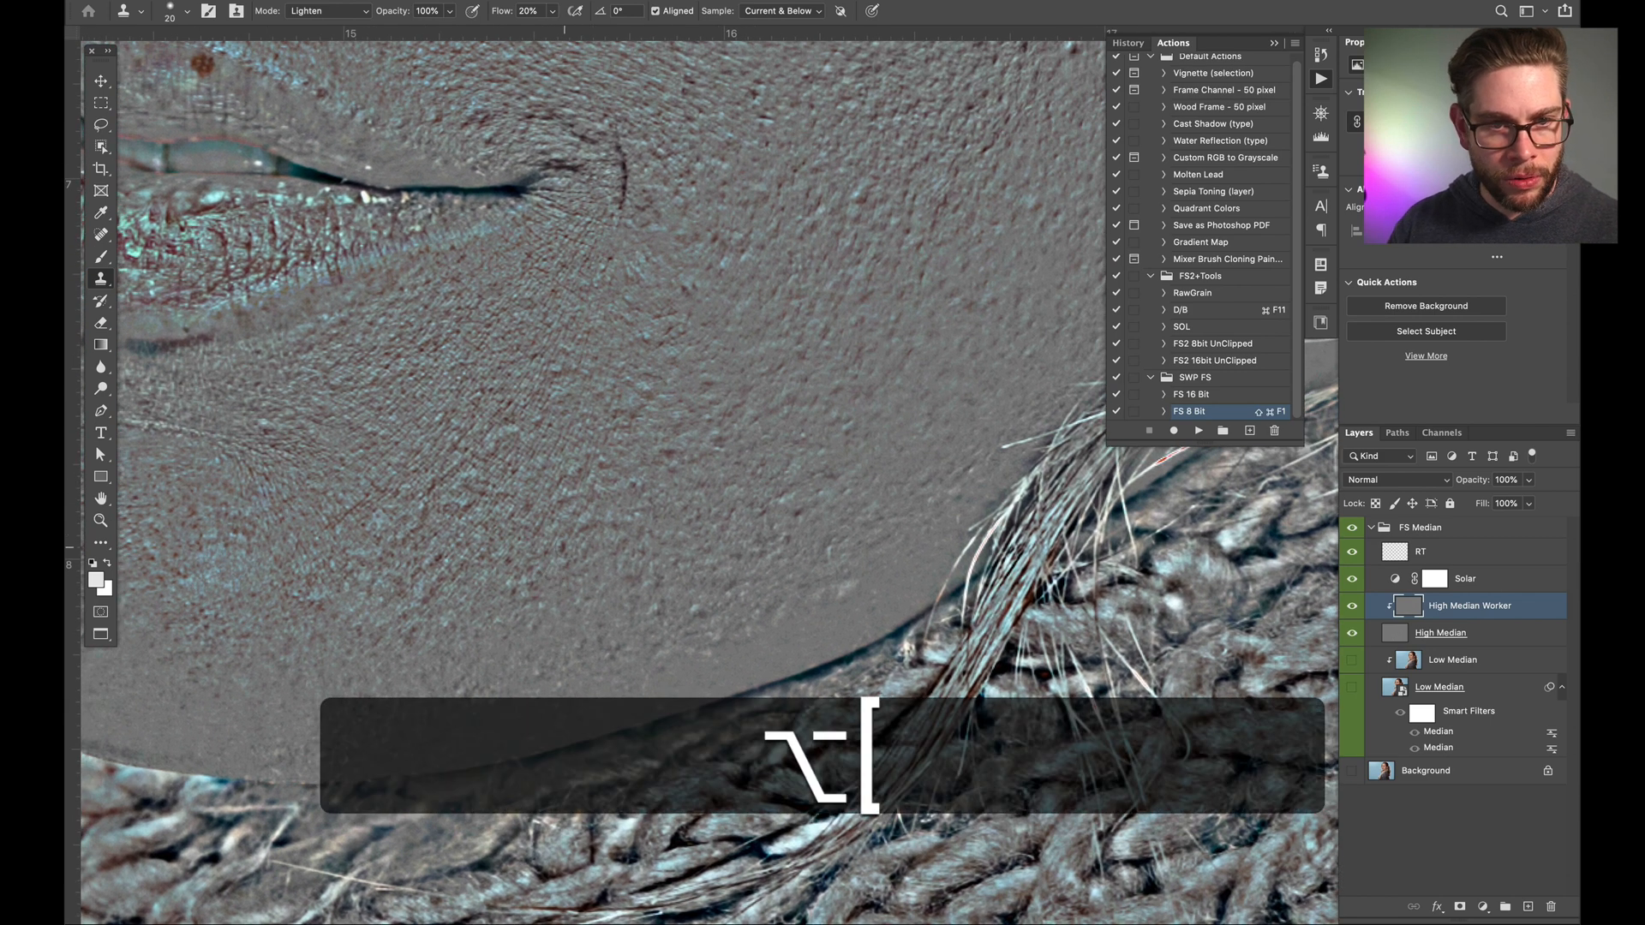
key(space)
drag(654, 321, 641, 426)
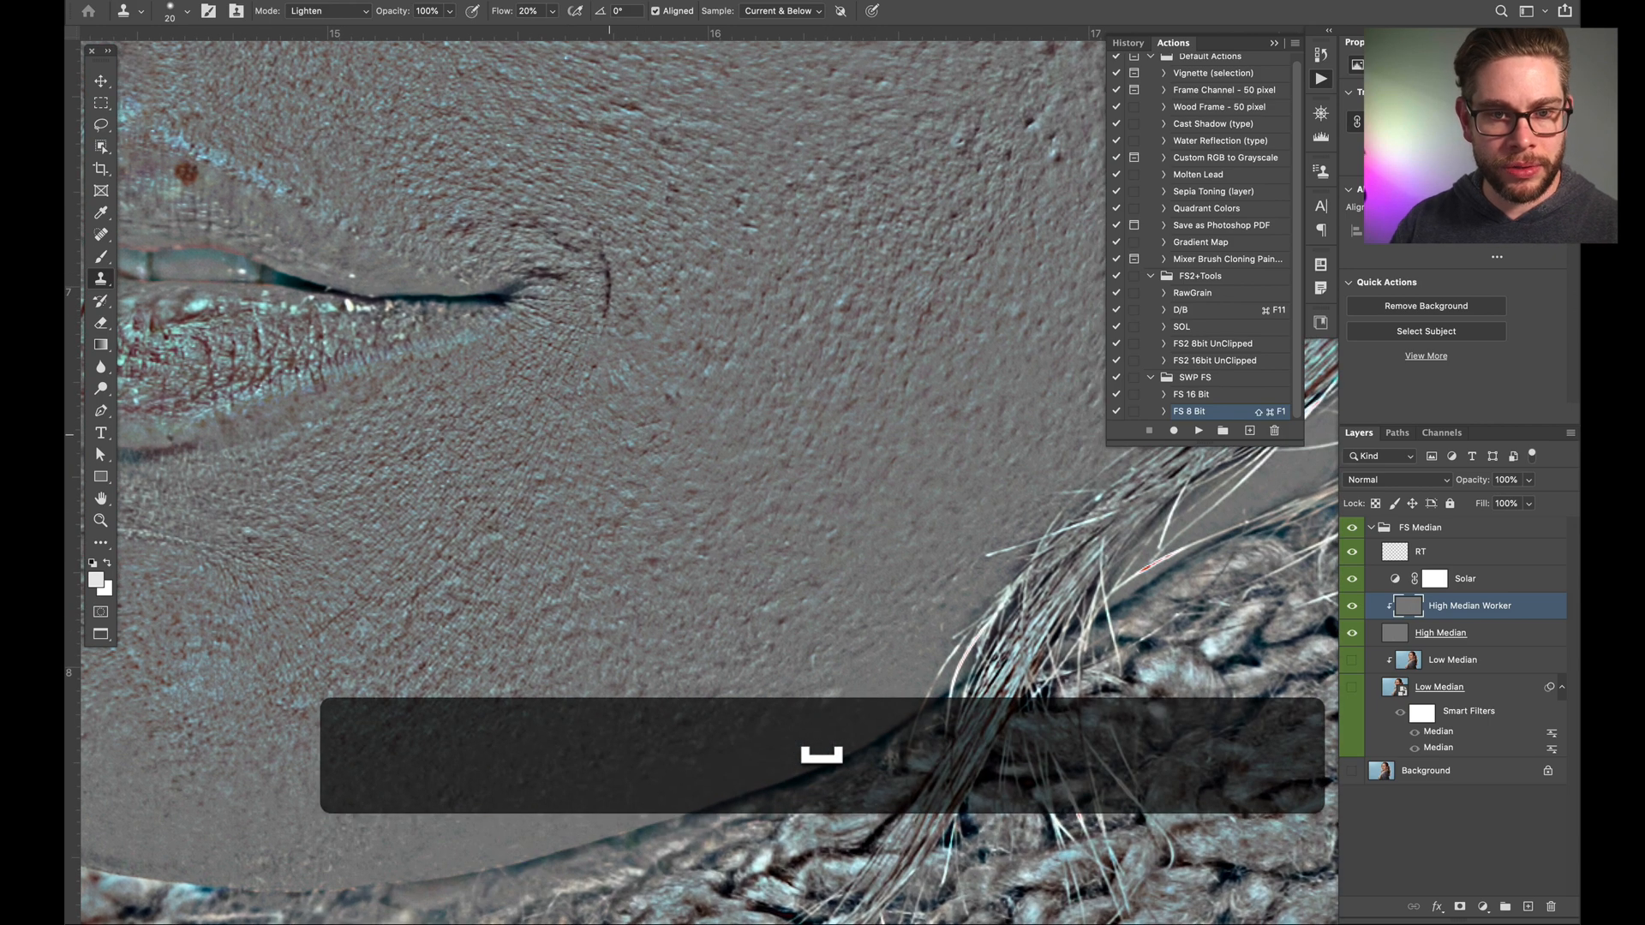
key(alt)
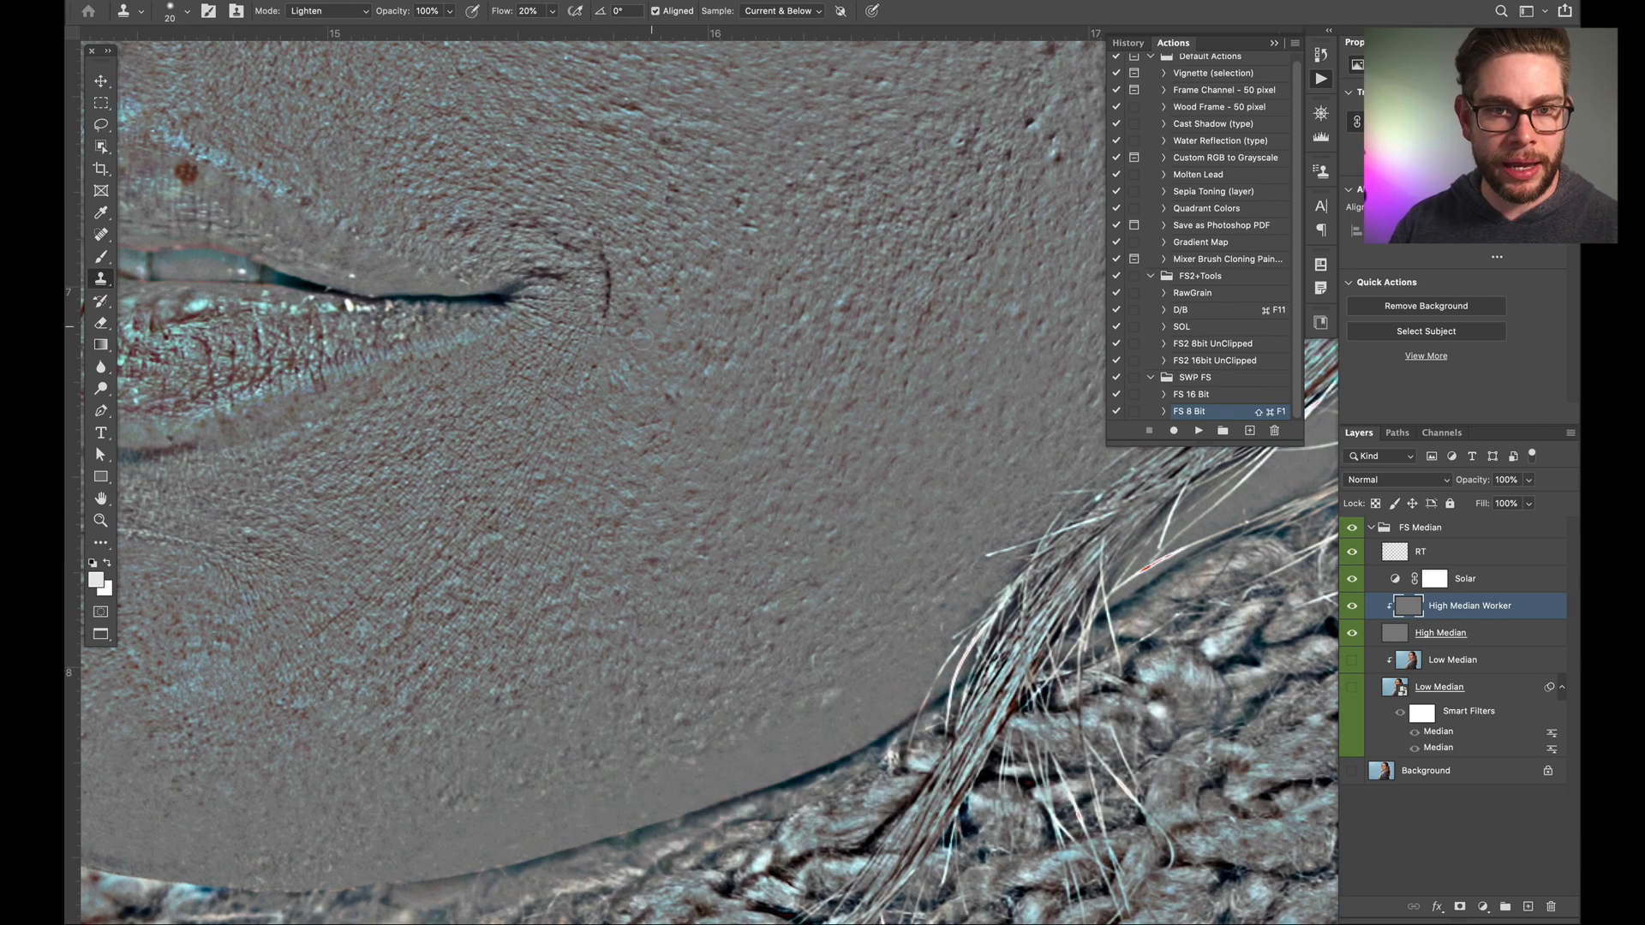
key(alt+bracketleft)
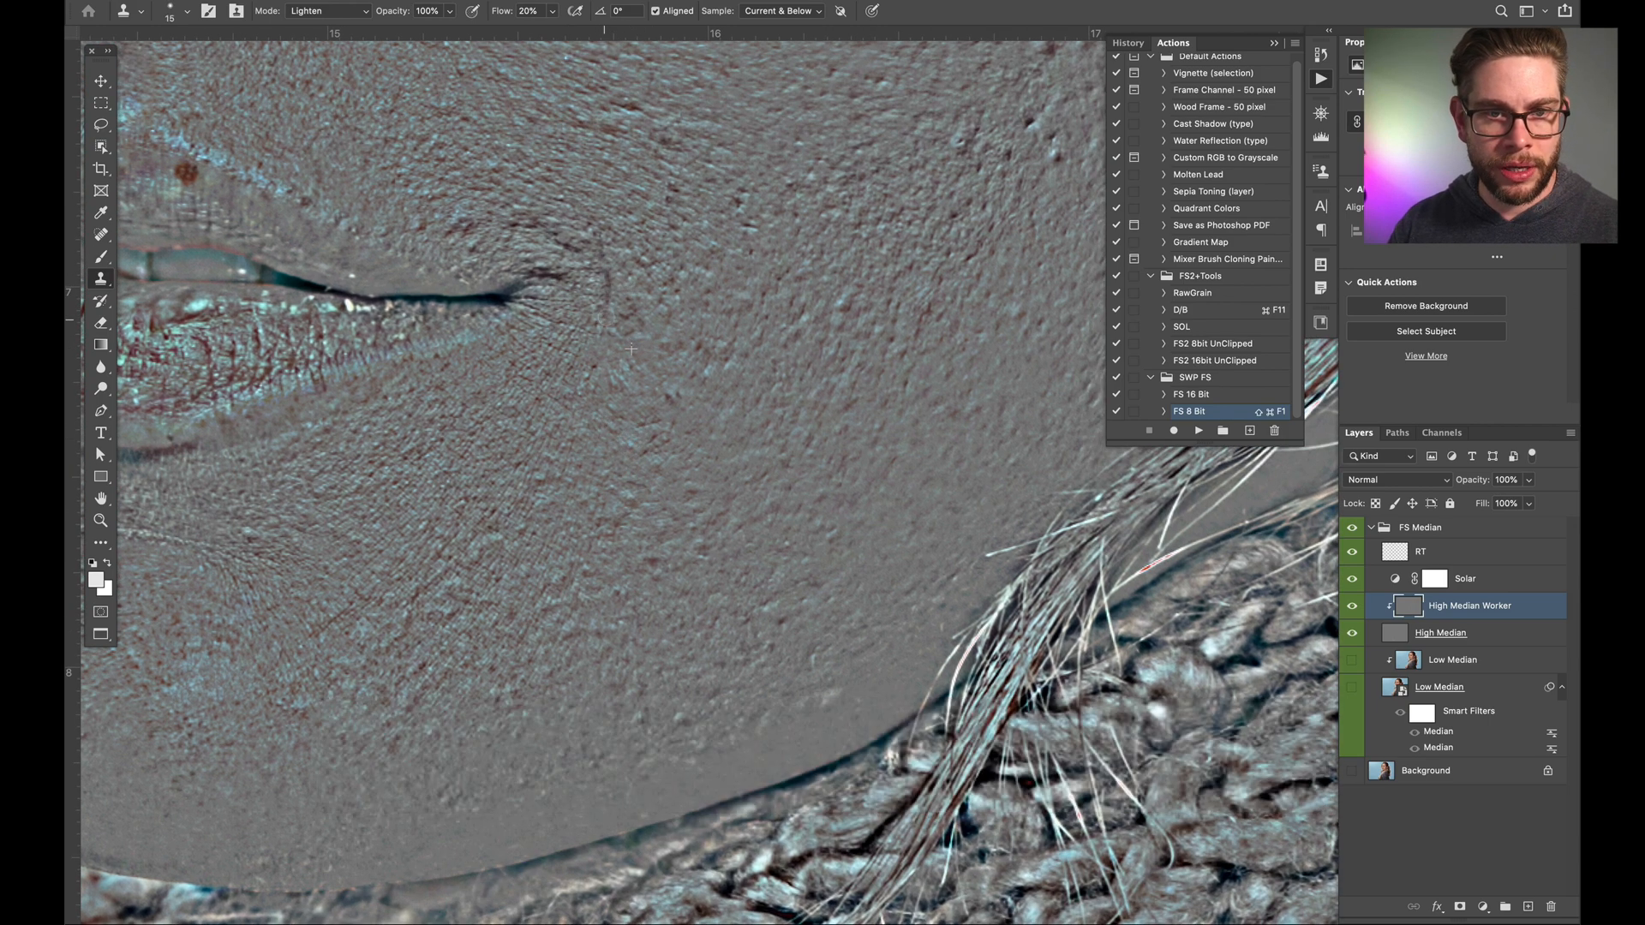
Step: Enlarge the brush to 25 px and clone over dark texture patches between the chin and the lower cheek
key(space)
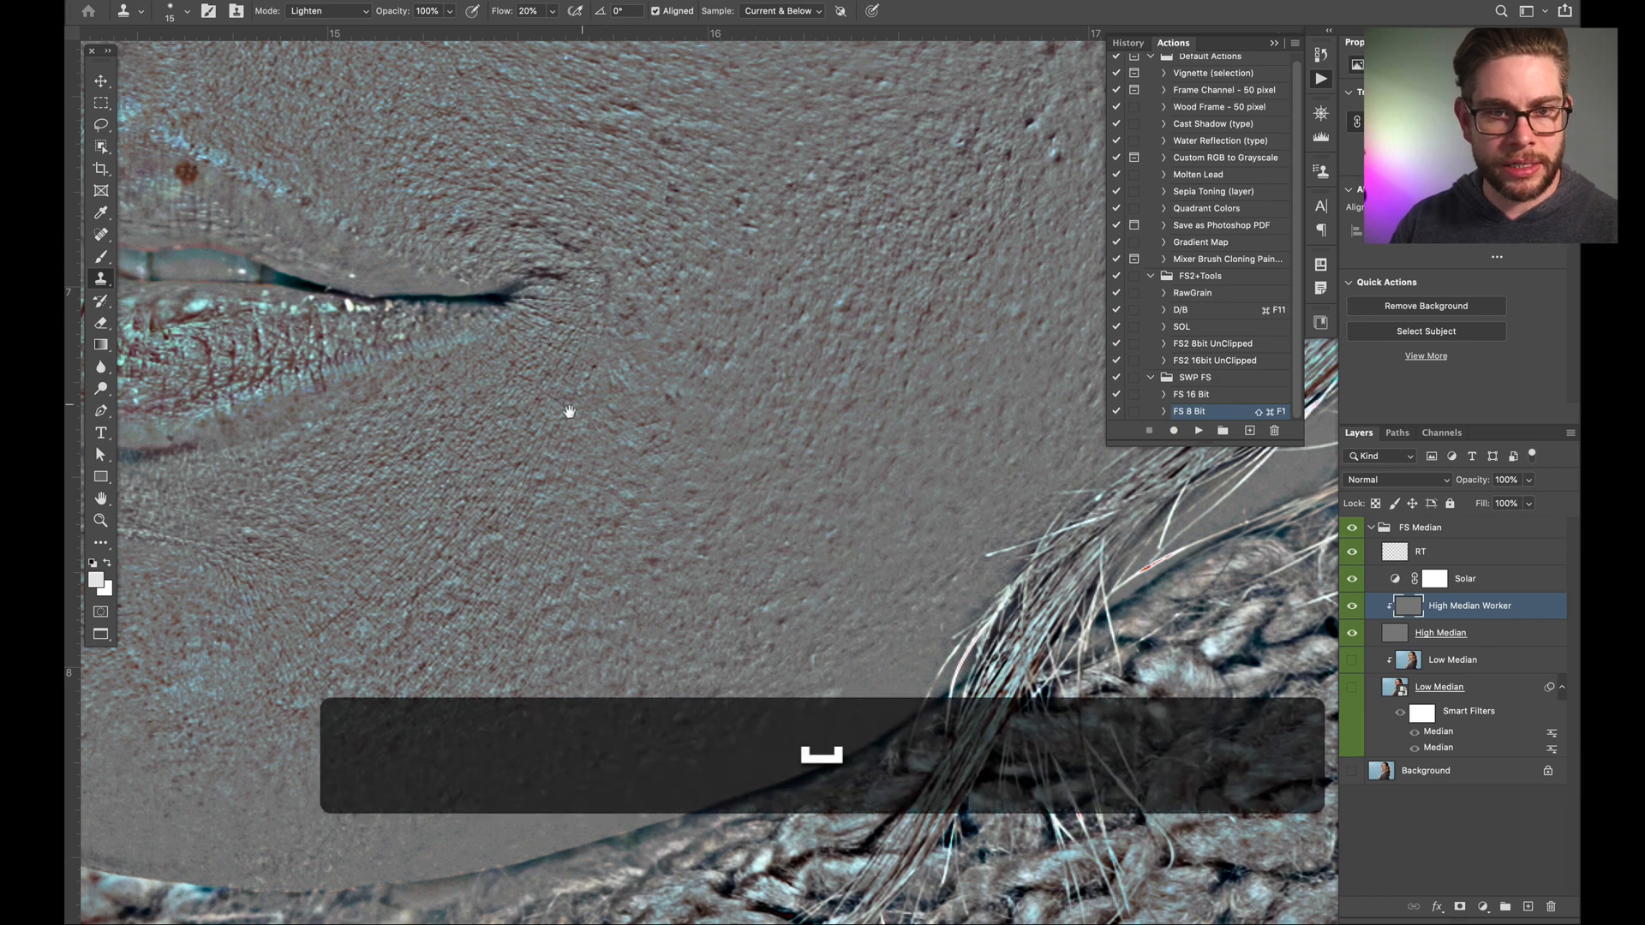
drag(569, 411, 765, 257)
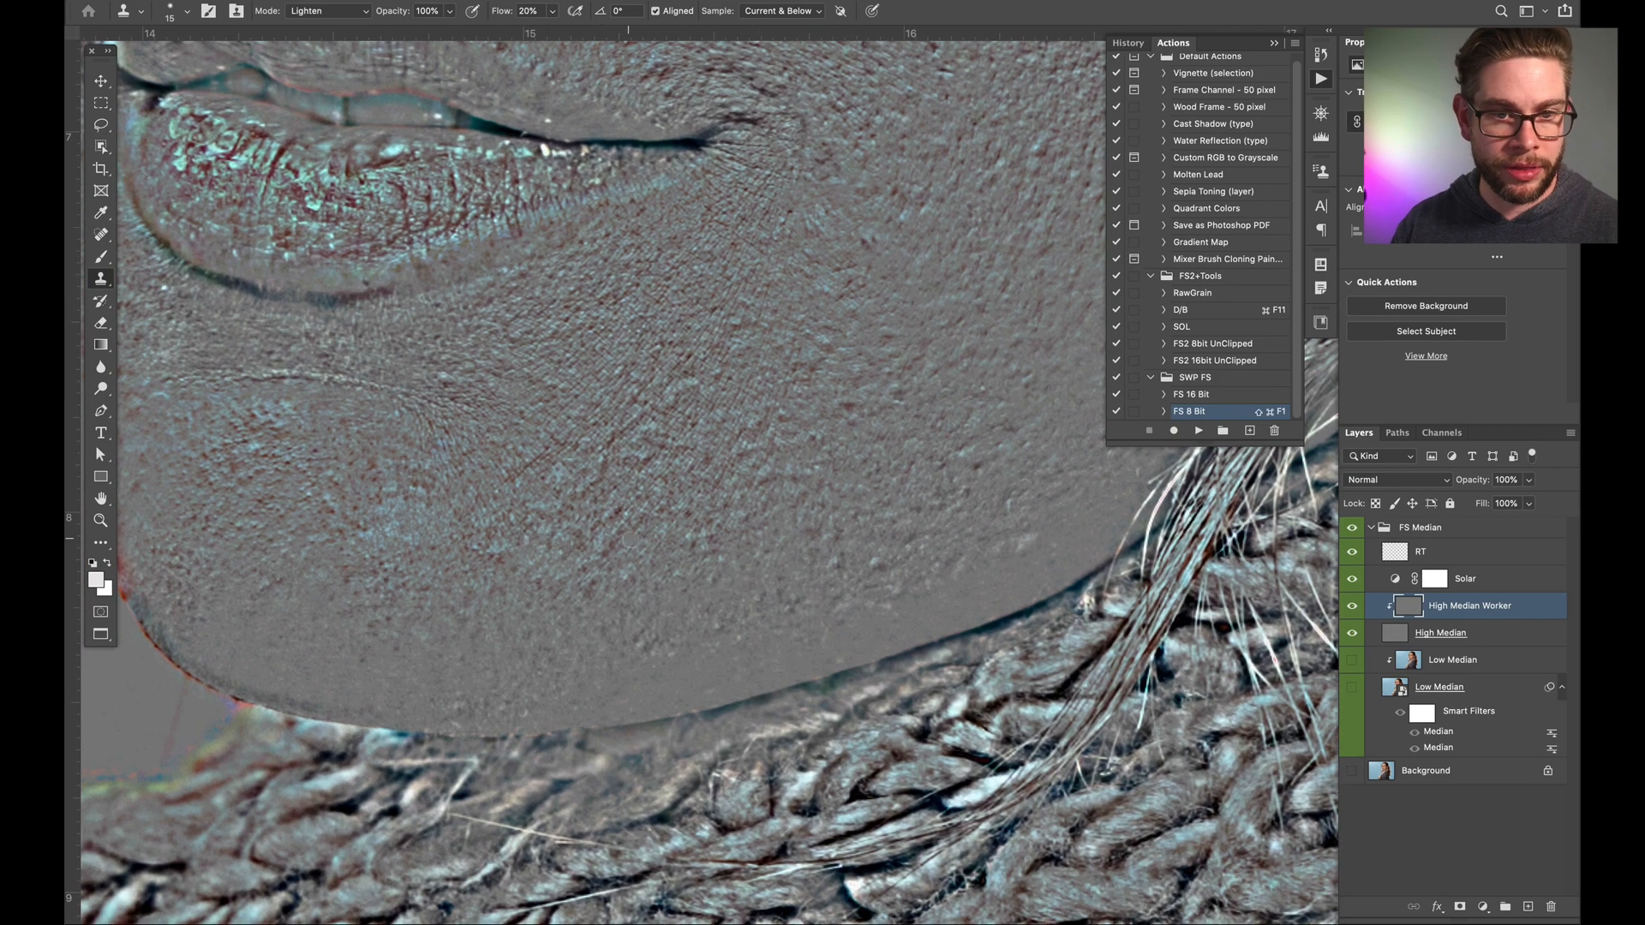
key(bracketright)
alt+click(646, 549)
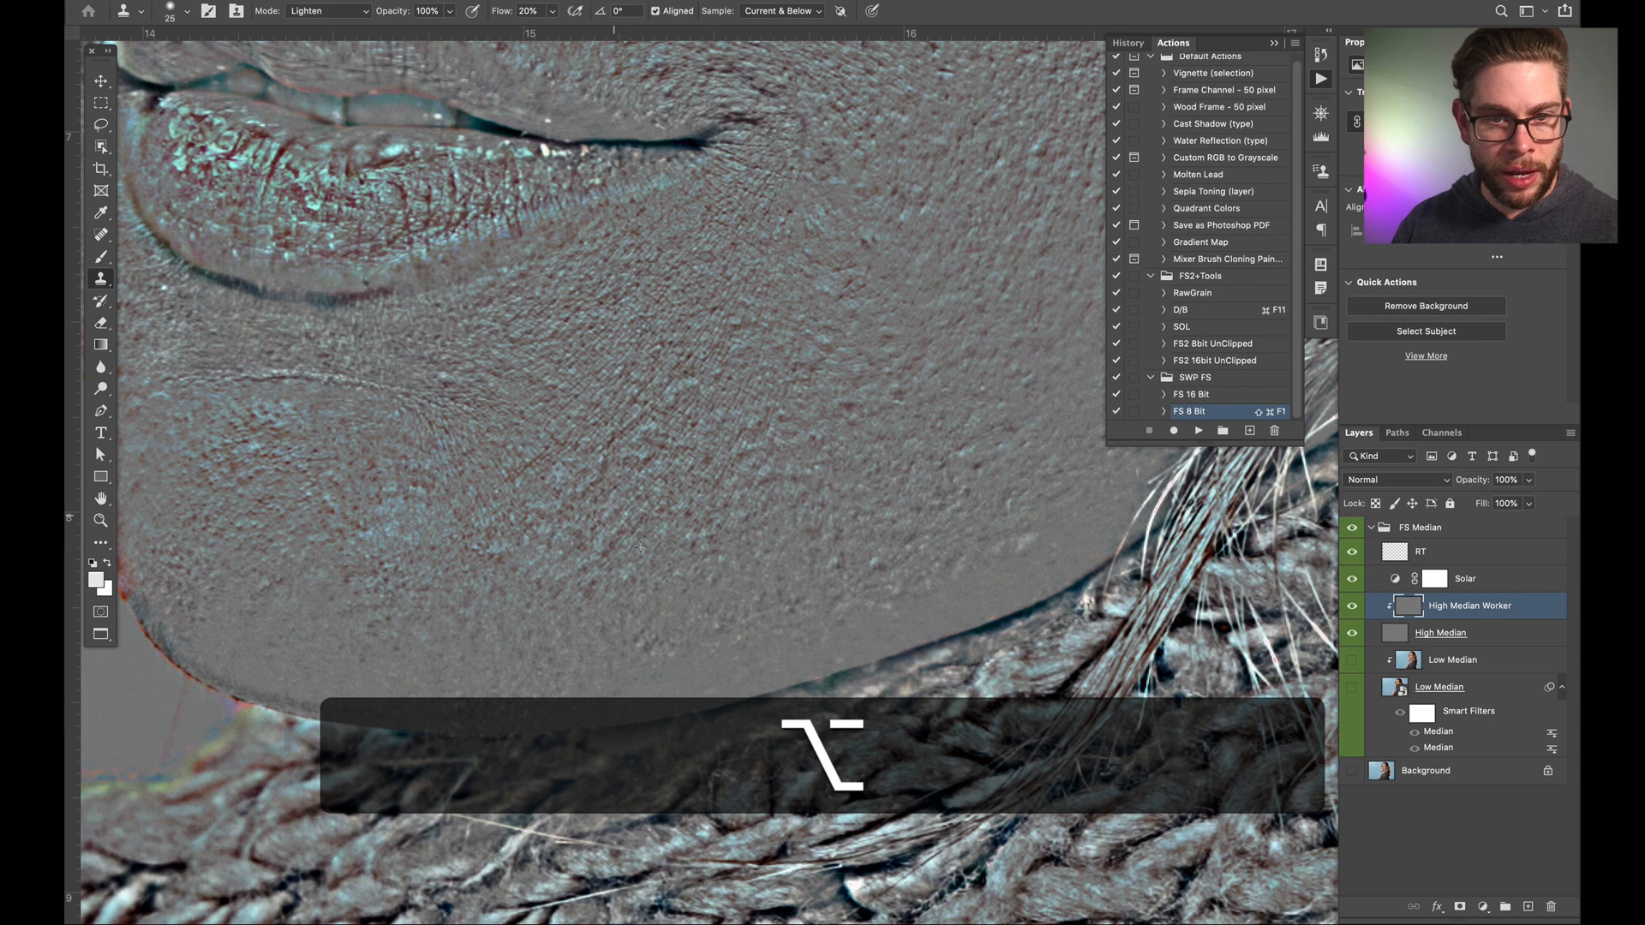
click(630, 557)
click(638, 536)
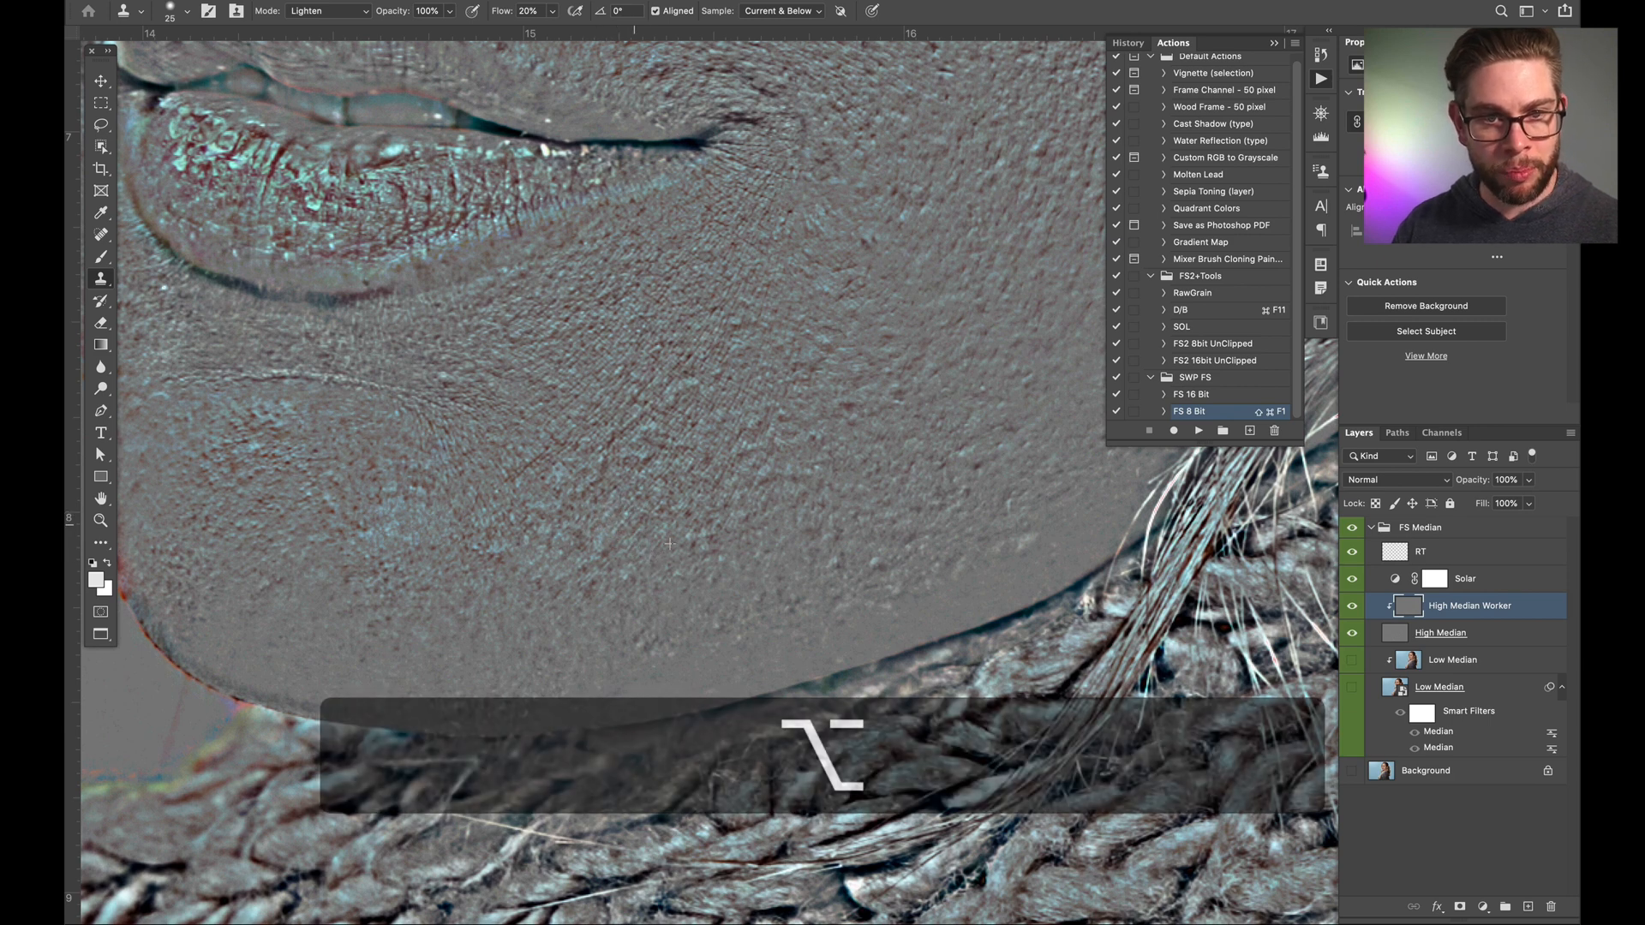
alt+click(643, 396)
click(722, 353)
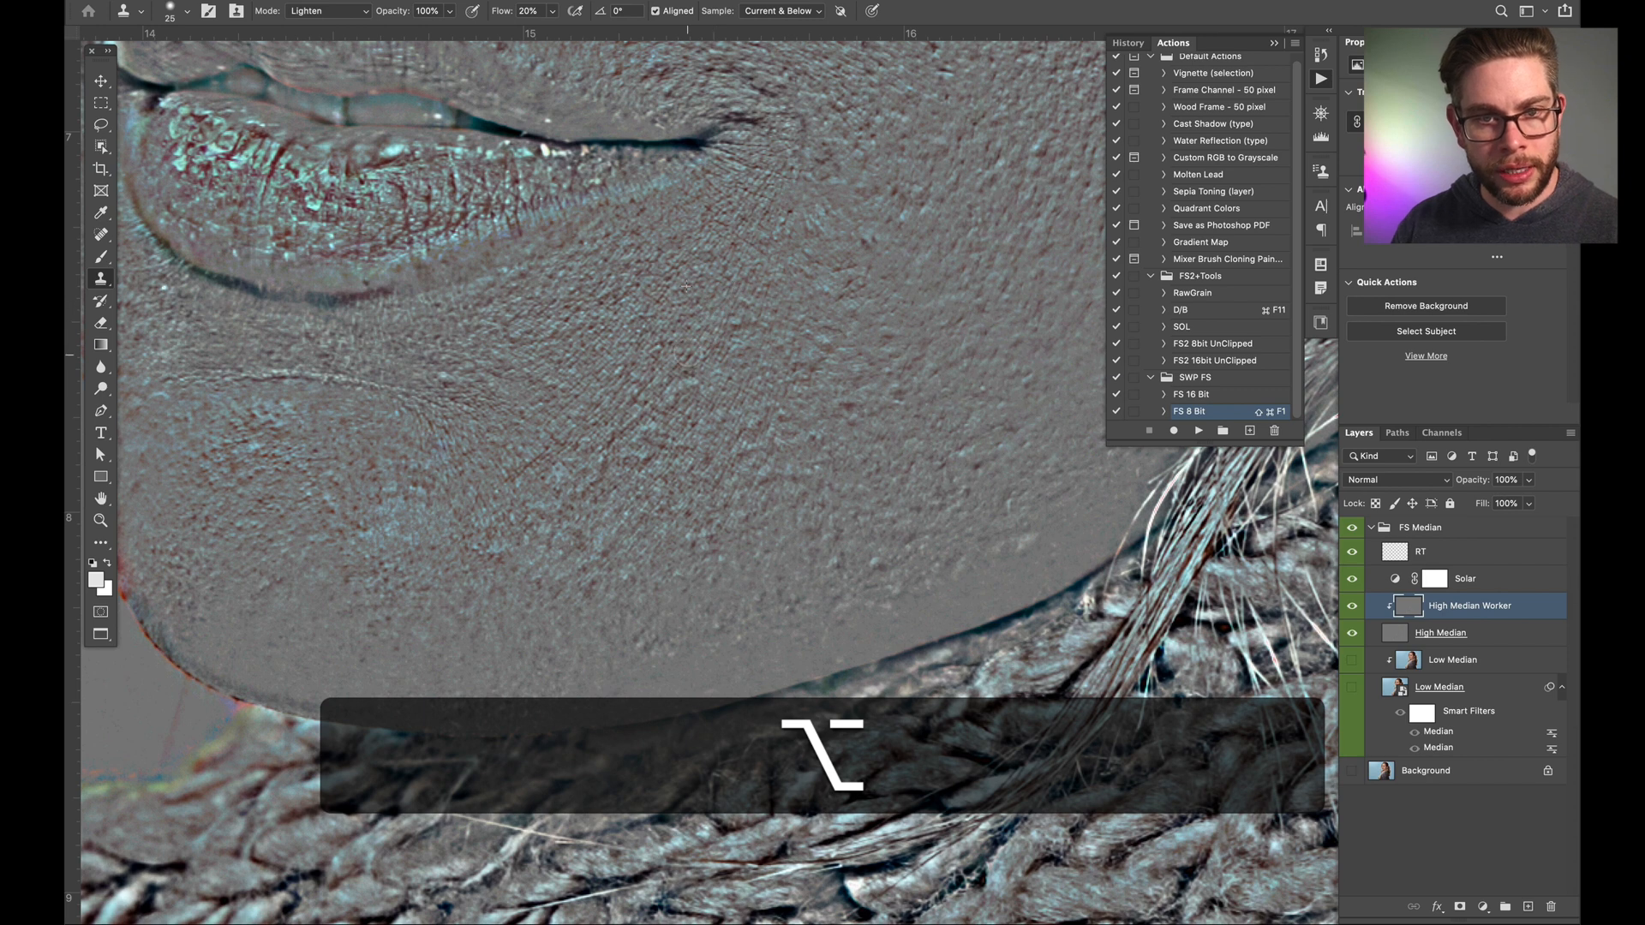
alt+click(695, 347)
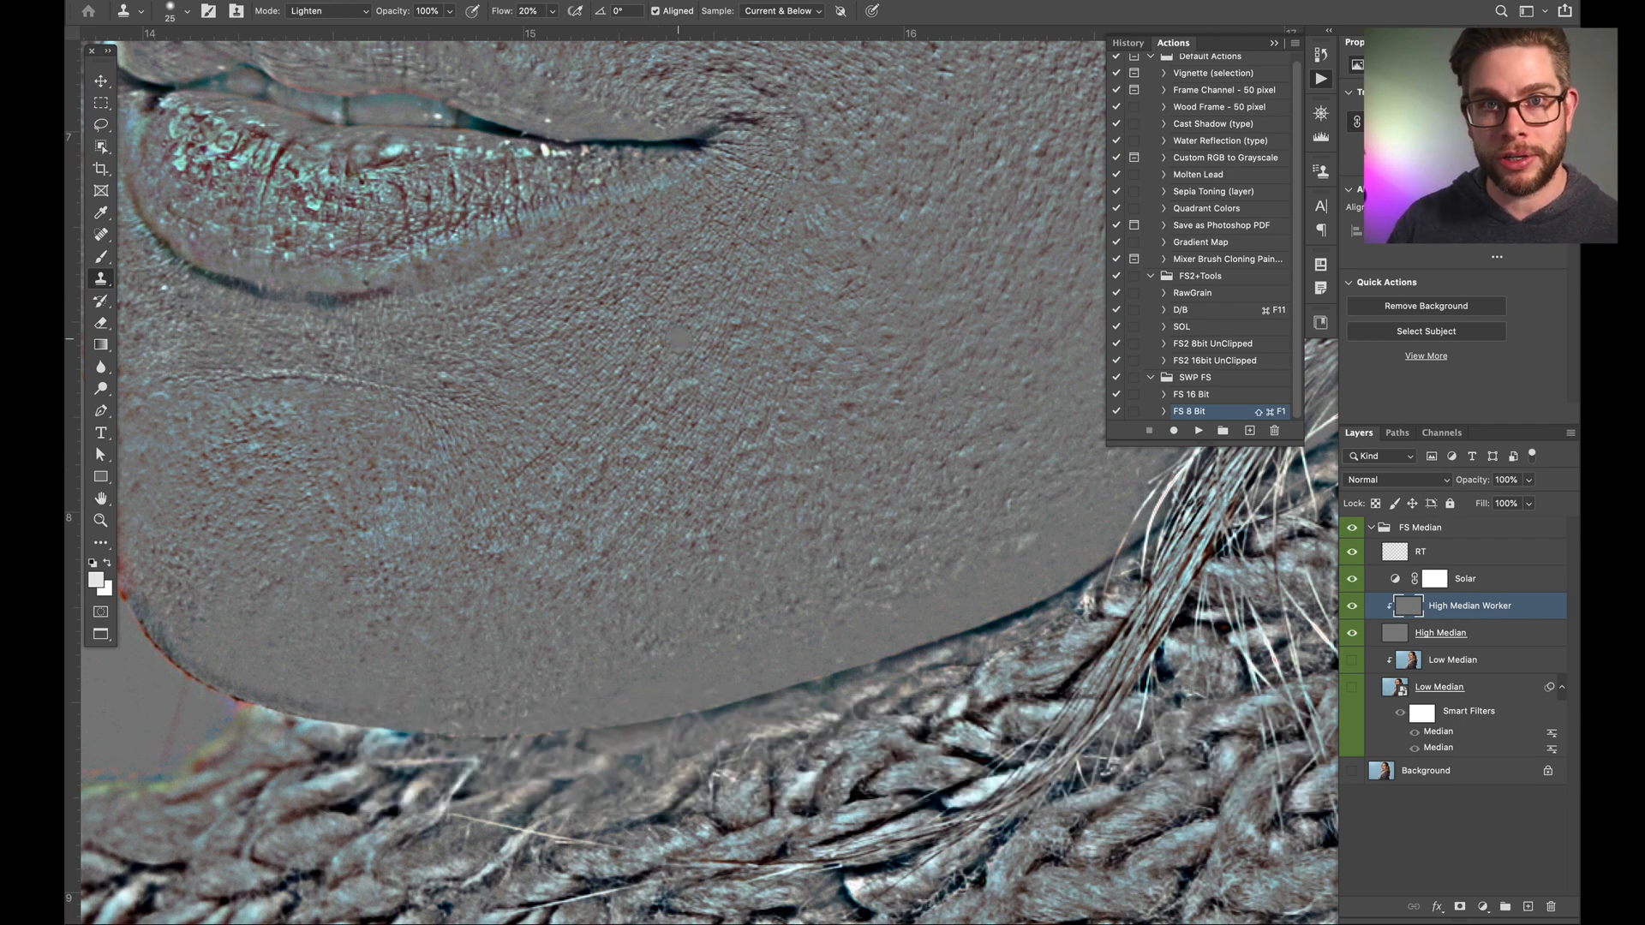
Step: Clone over dark texture flaws on the cheek, enlarging the brush to 30 px for the vertical mark at mid-cheek
key(super+minus)
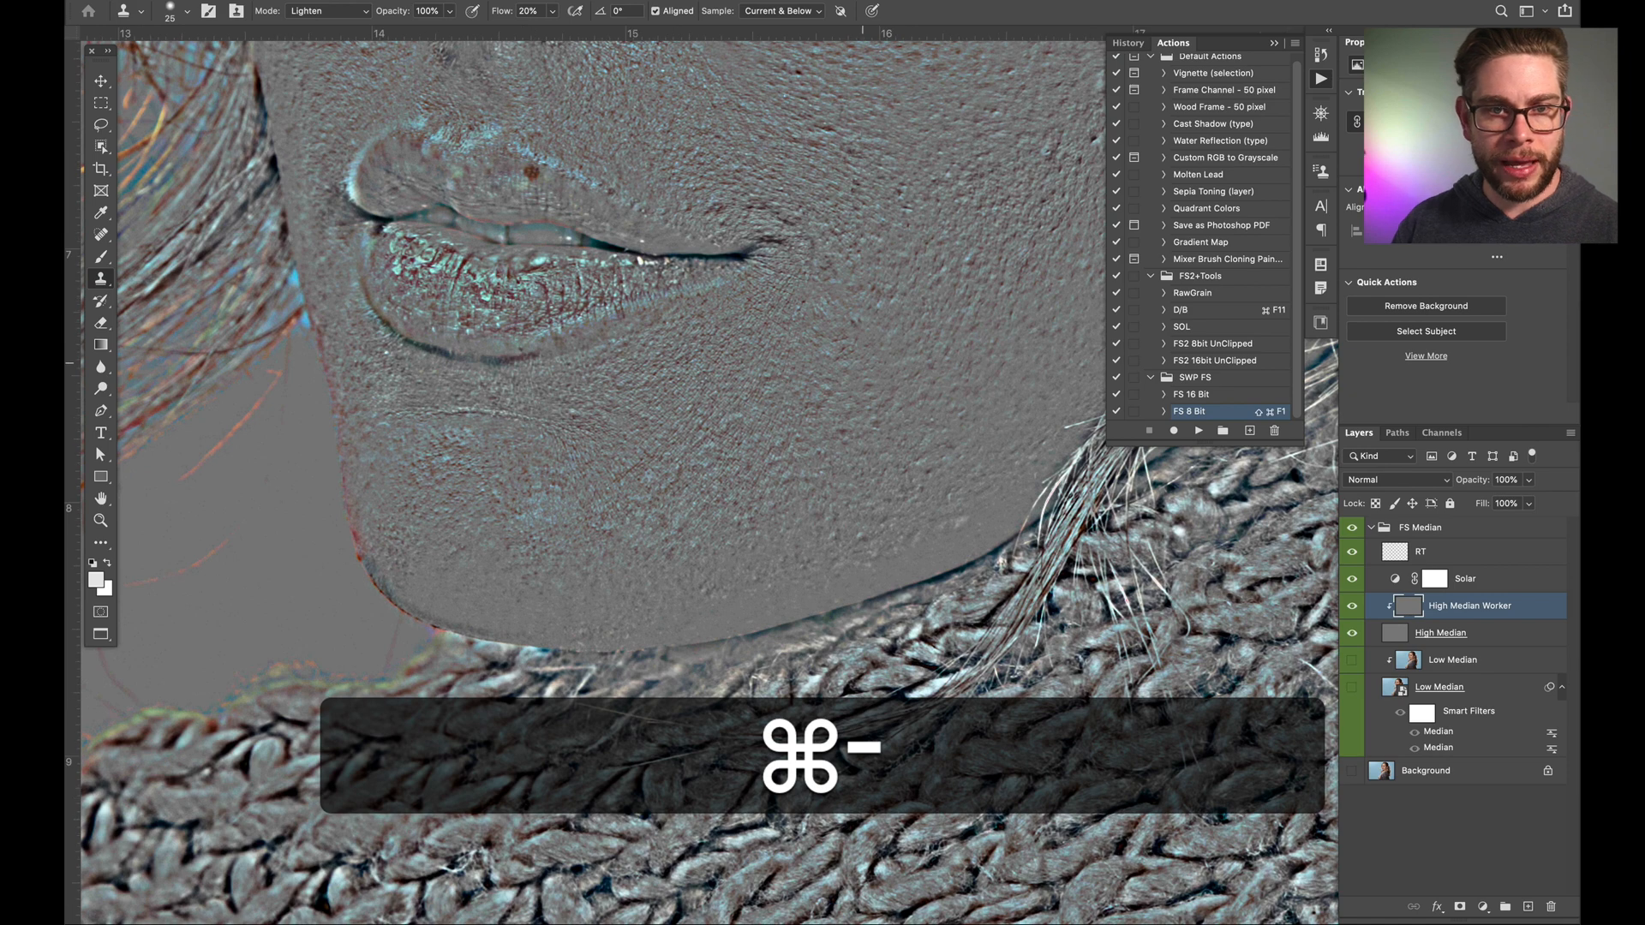
drag(799, 384, 625, 705)
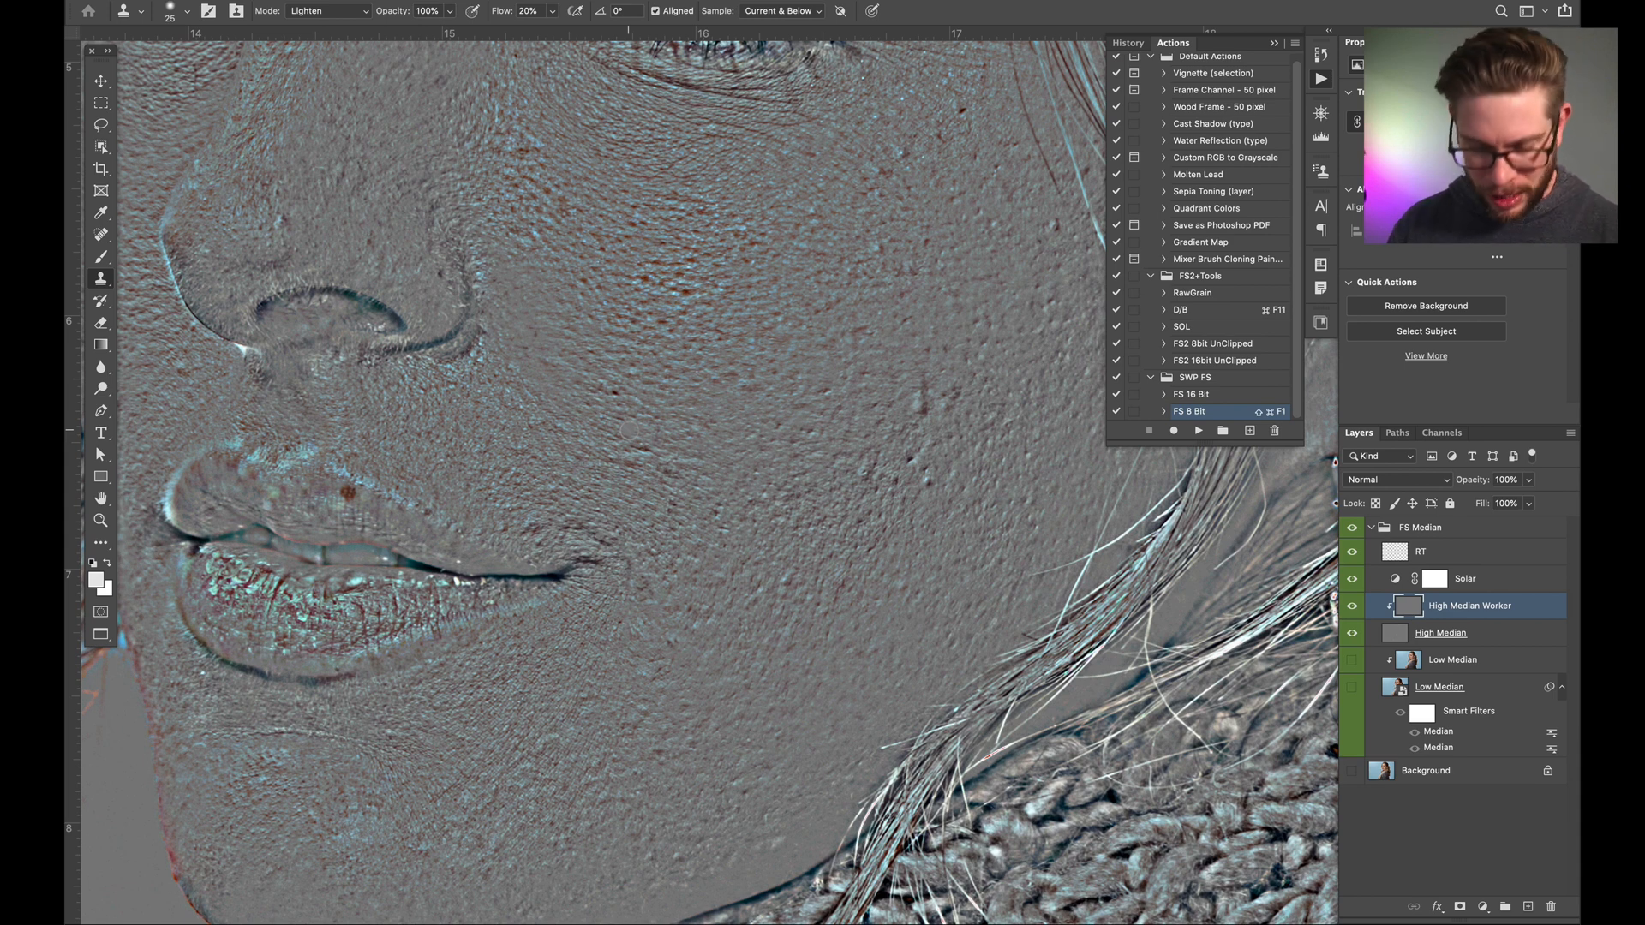
key(alt)
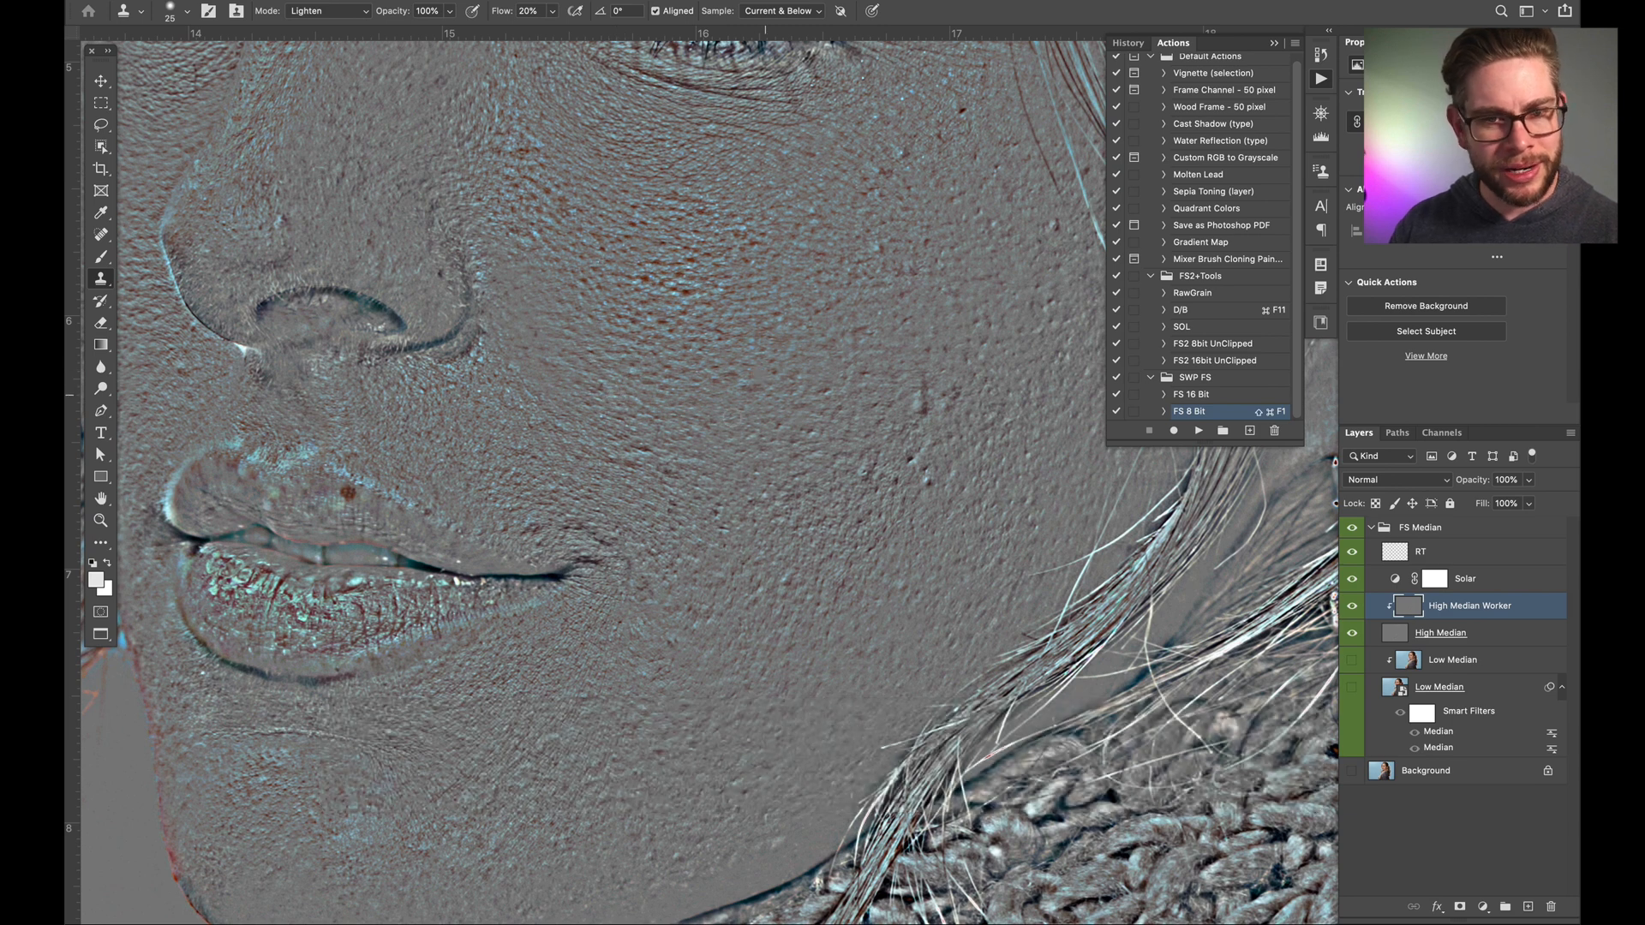
key(alt)
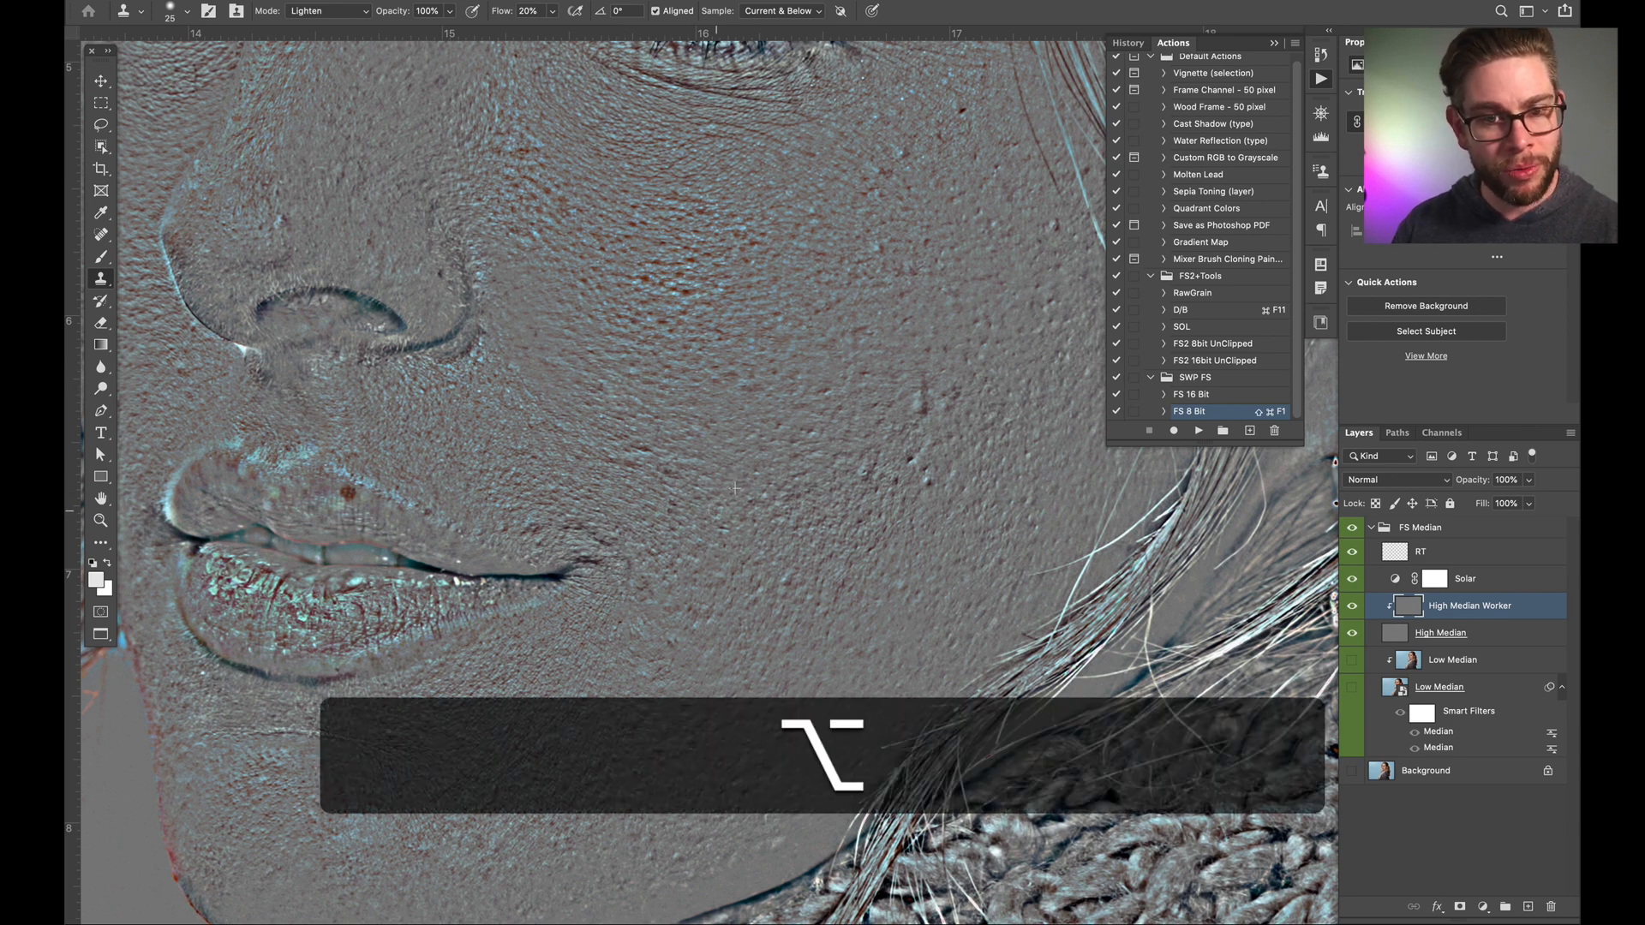
key(space)
drag(812, 393, 597, 403)
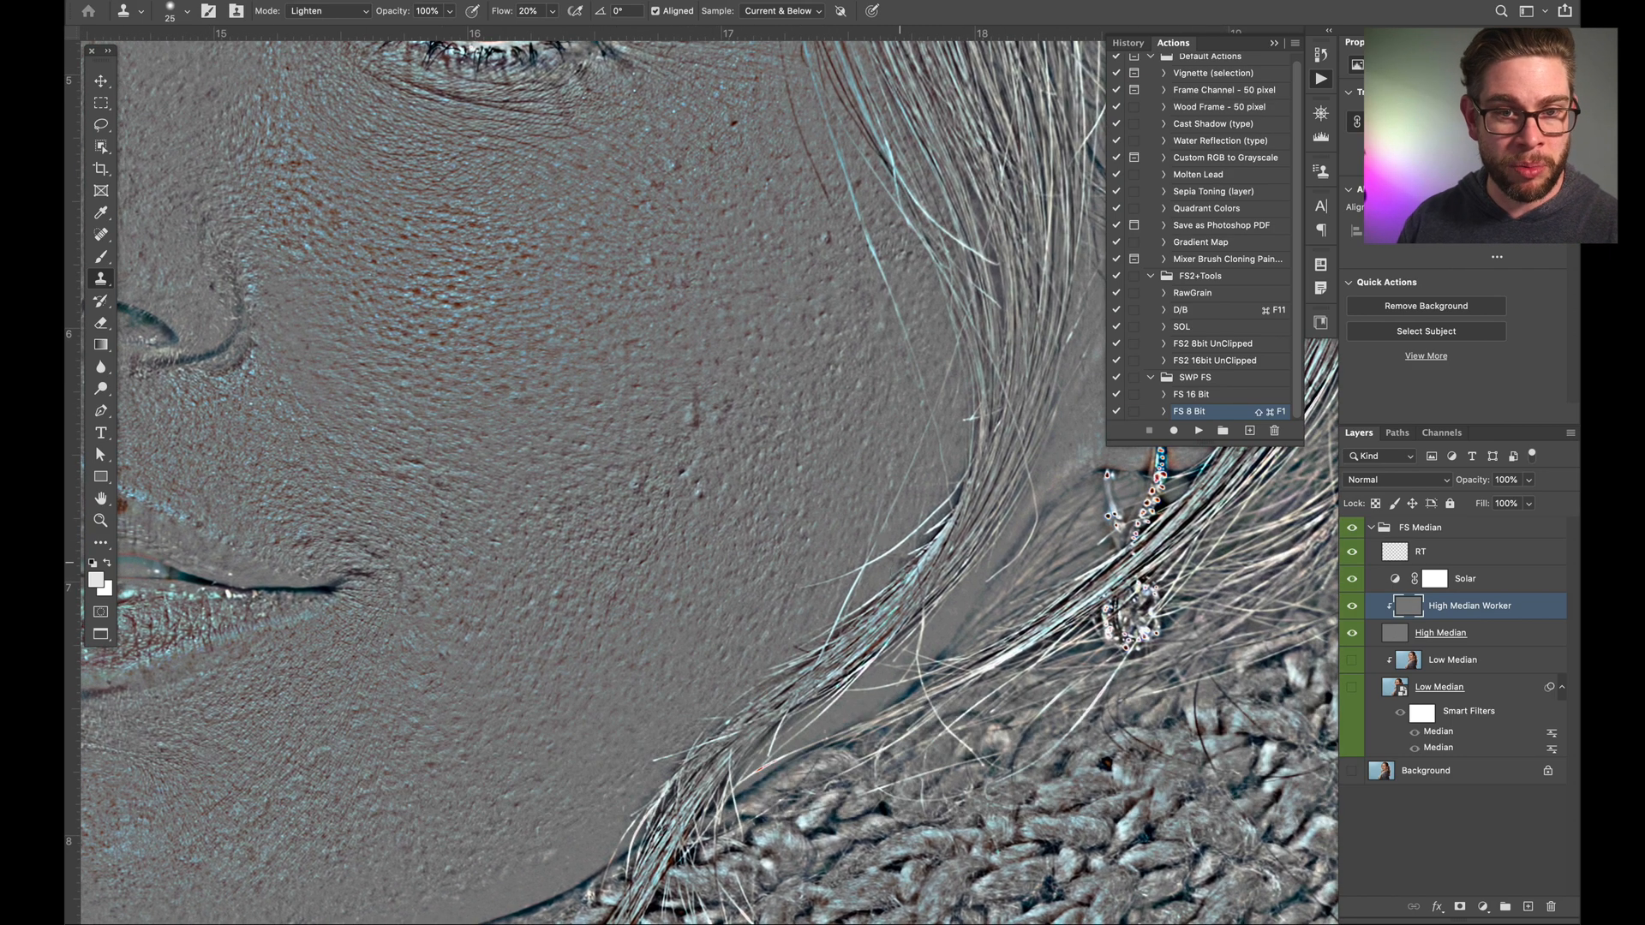
key(bracketright)
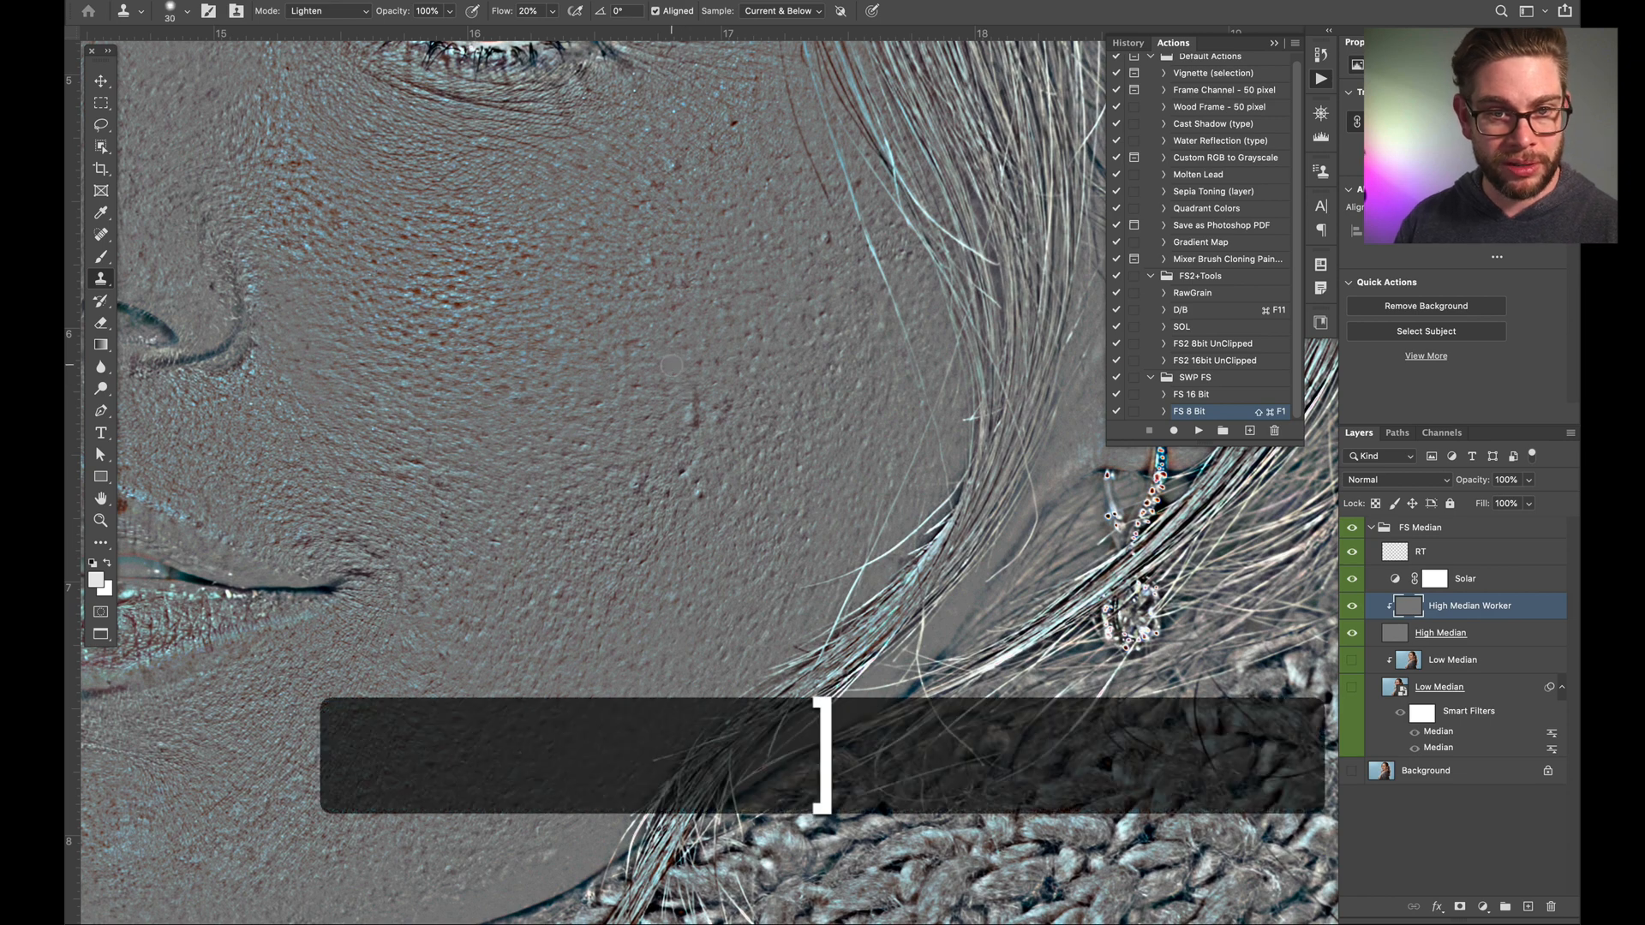
key(alt)
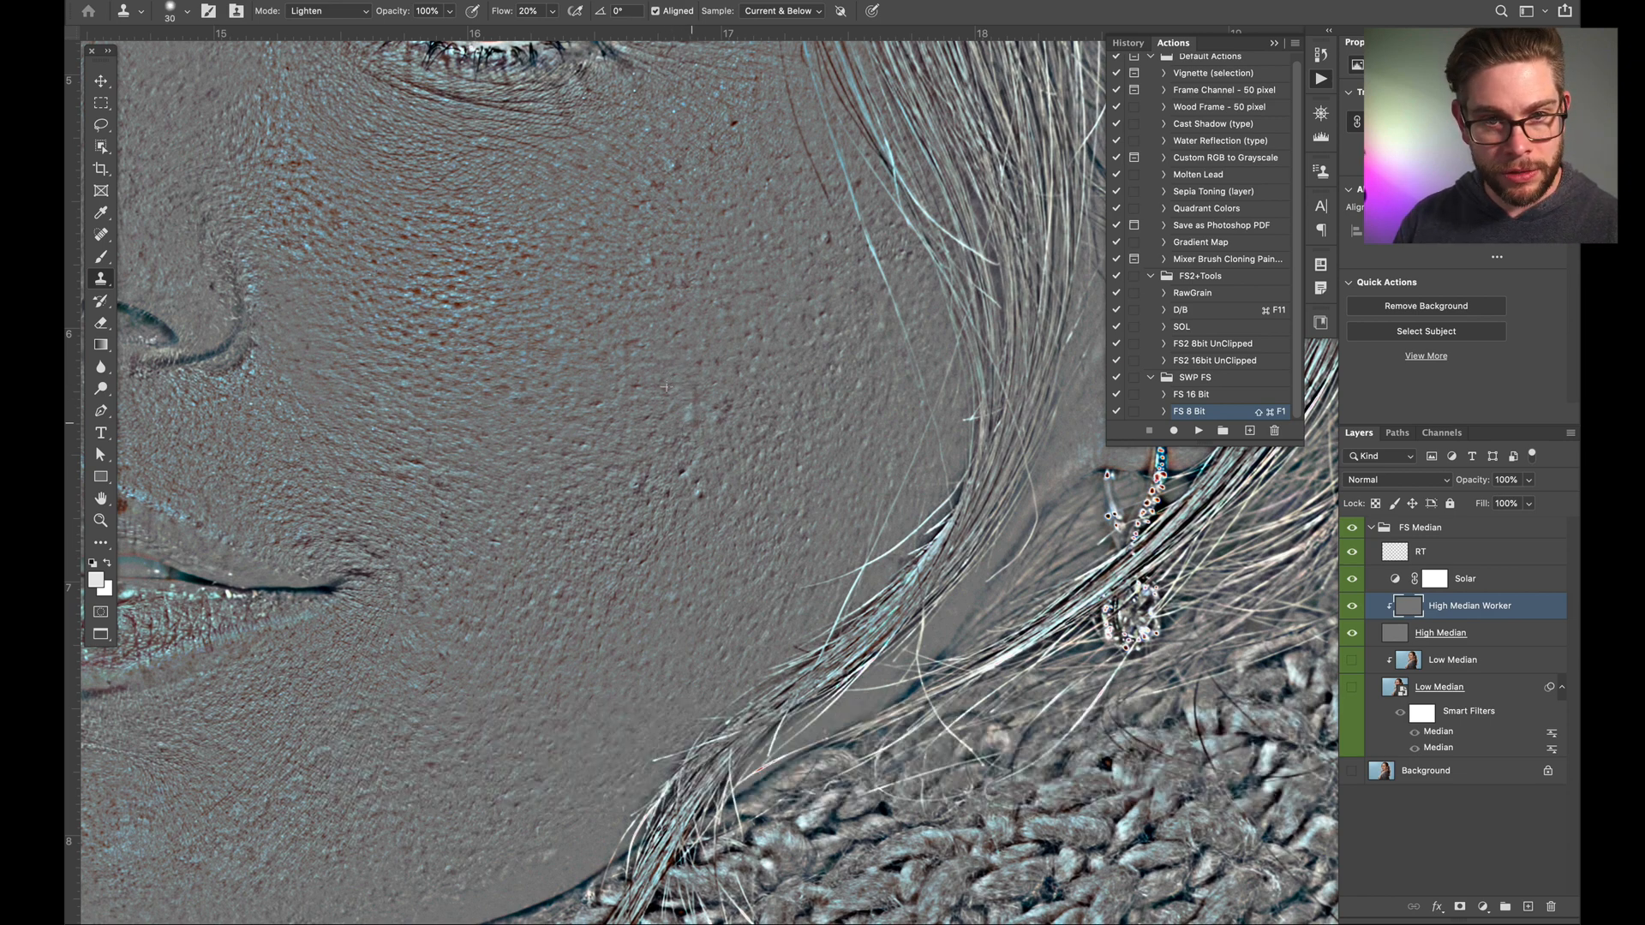
Step: Set the Clone Stamp's flow to 100% and size to 25 px, and try cloning out the cheek bumps in Lighten mode
key(shift+0)
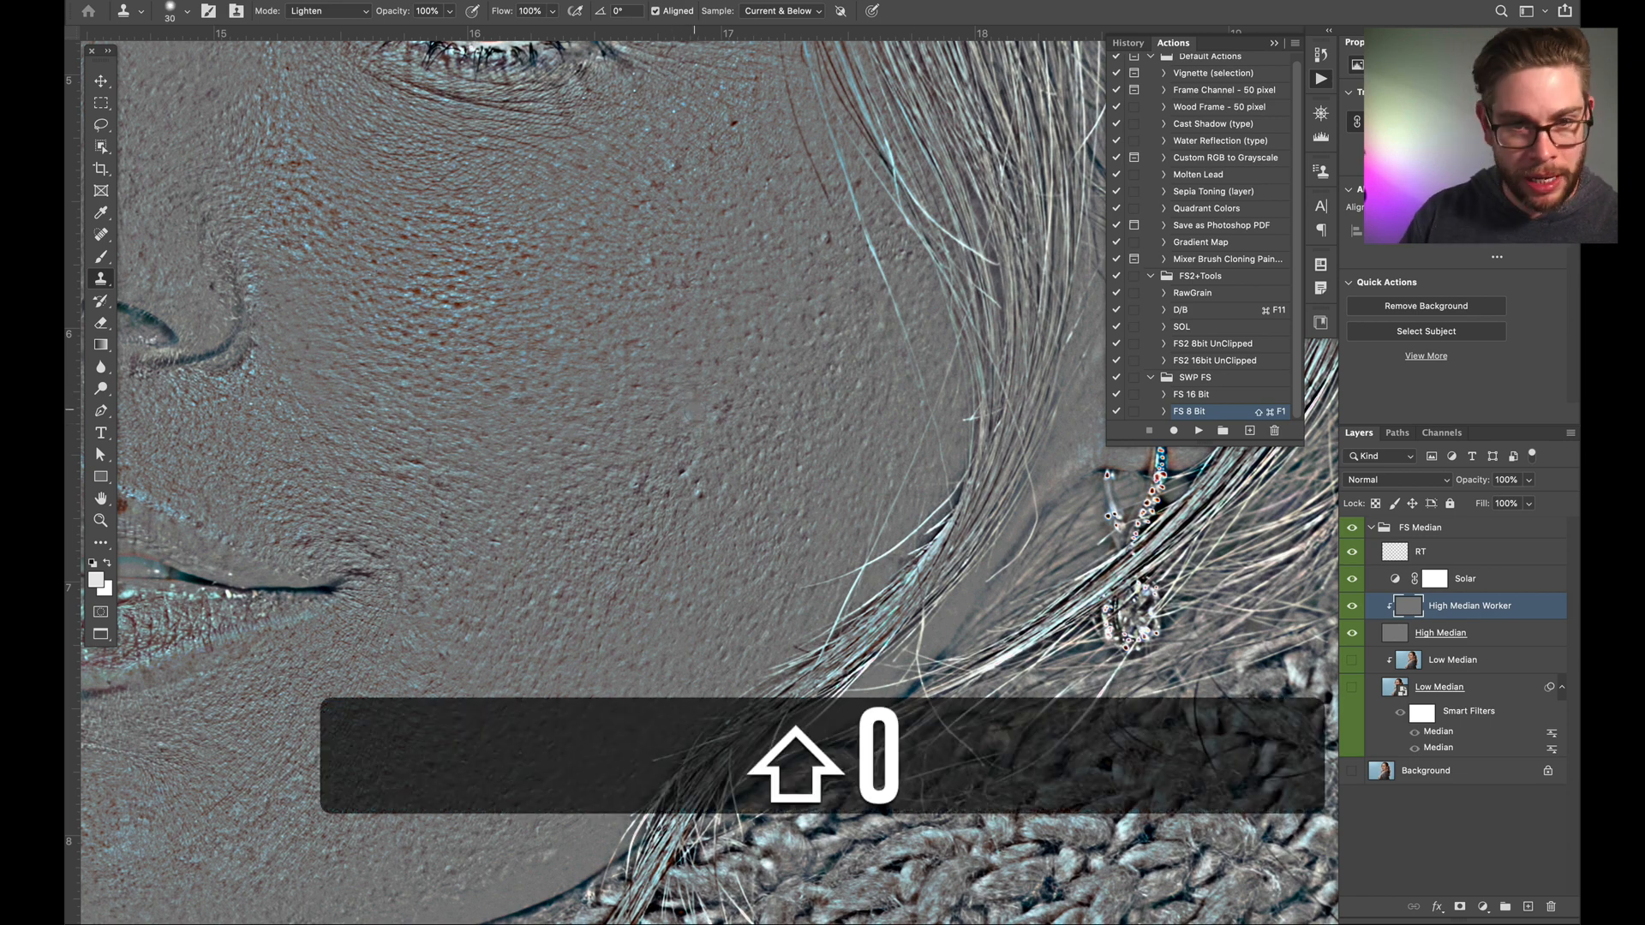
key(alt+bracketleft)
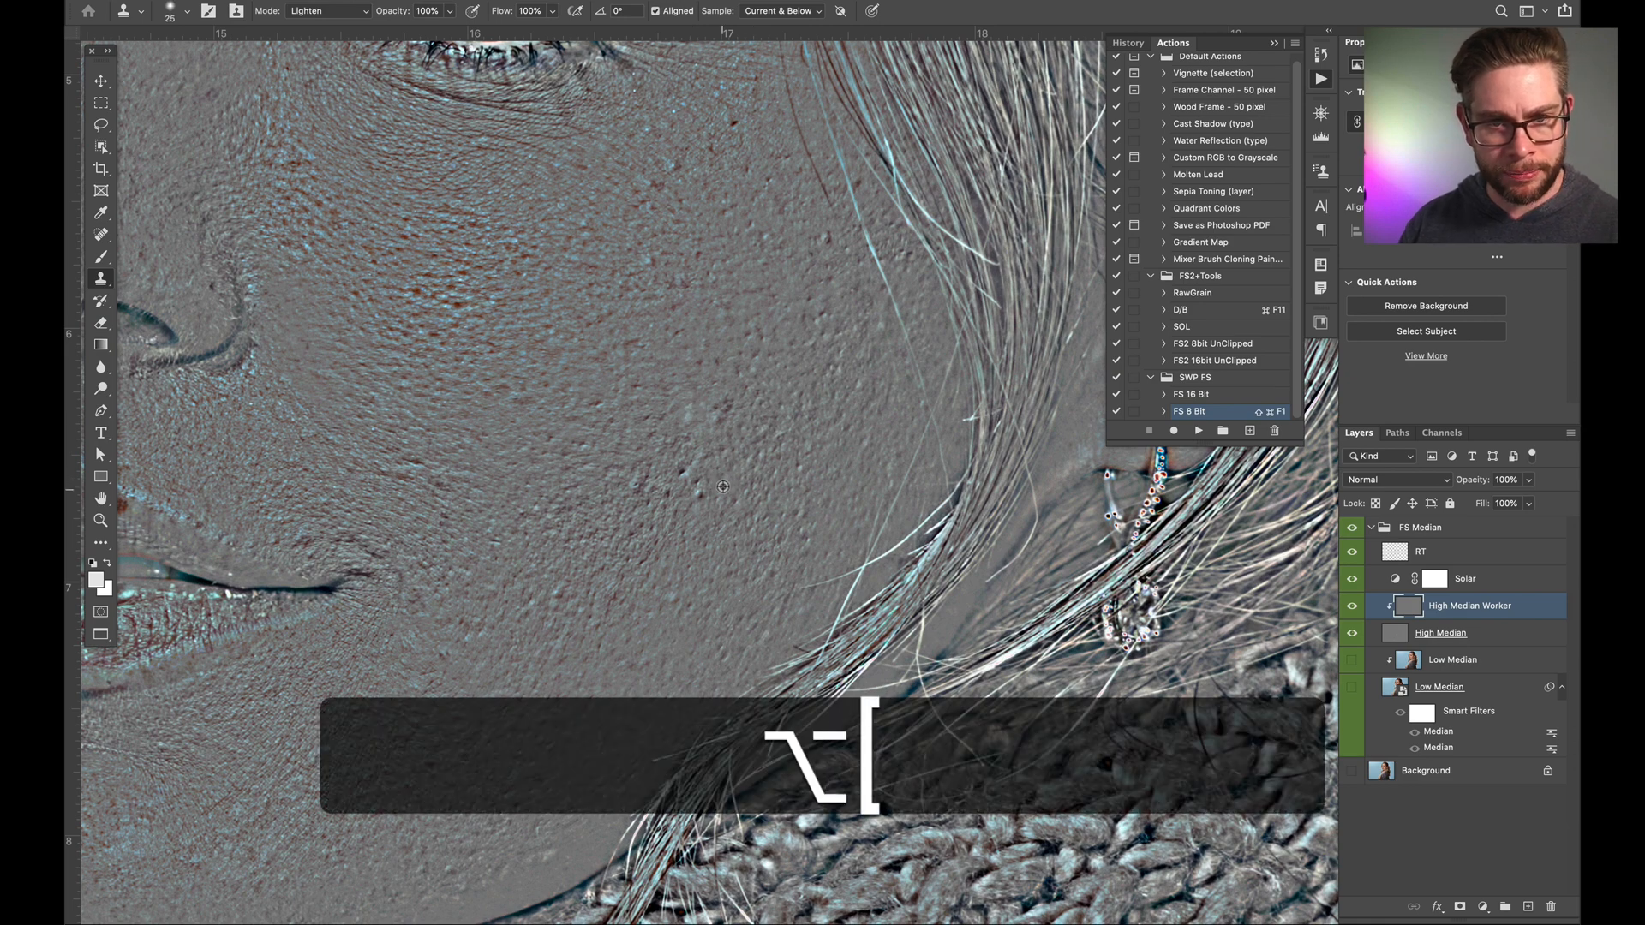
key(alt+shift+bracketright)
key(alt+shift+bracketright)
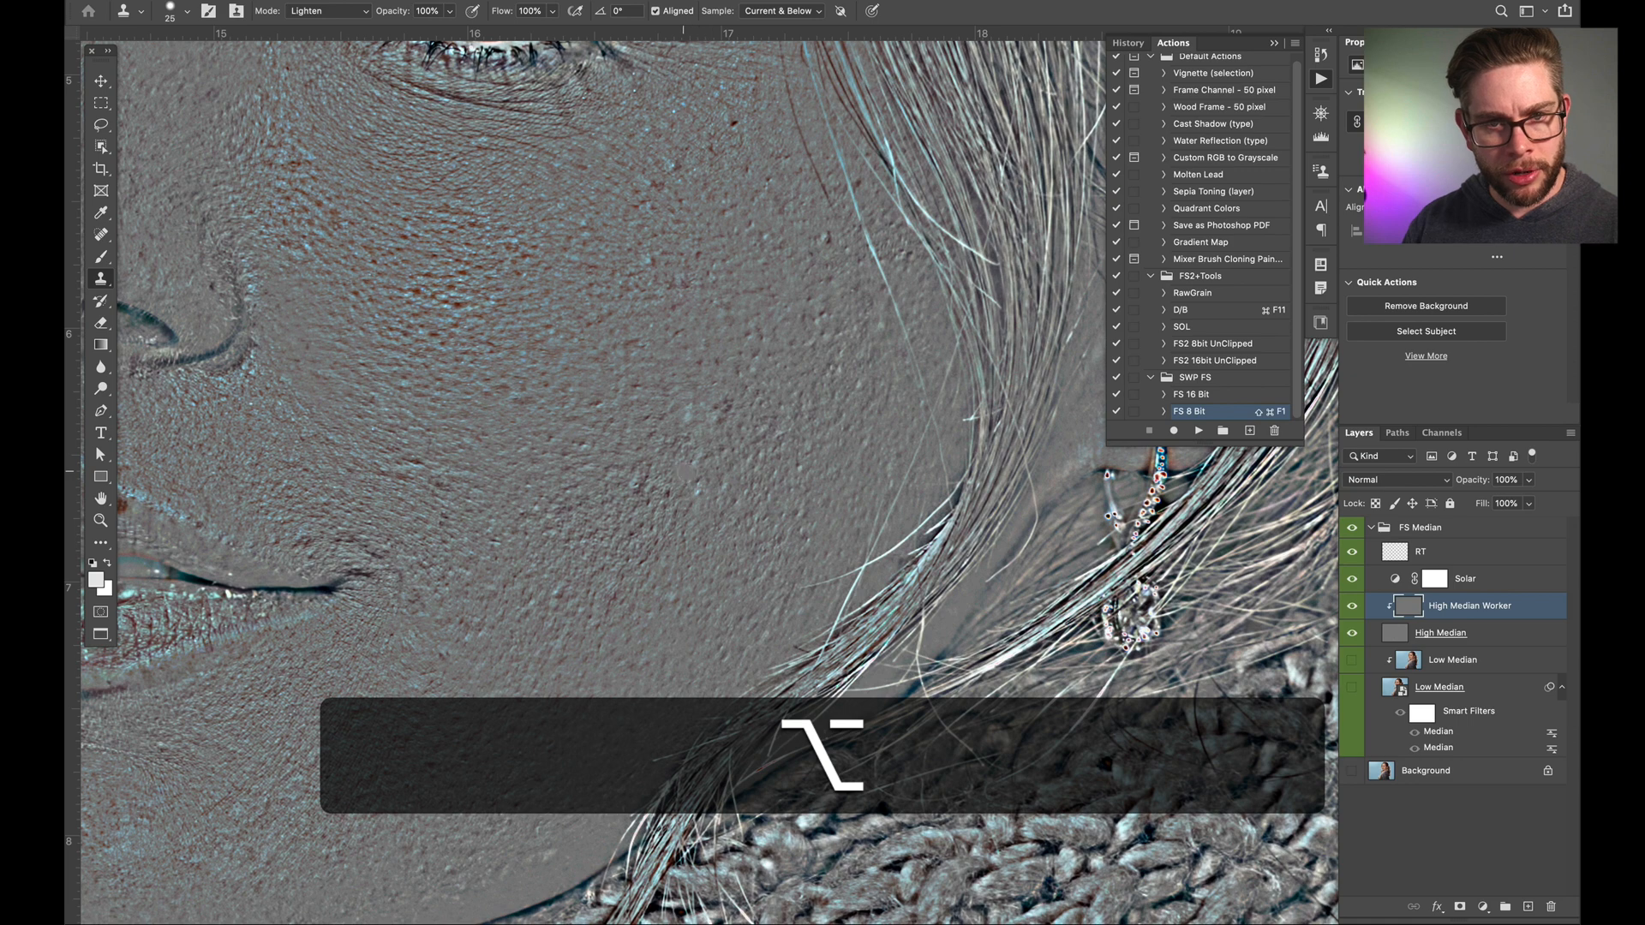
key(super+z)
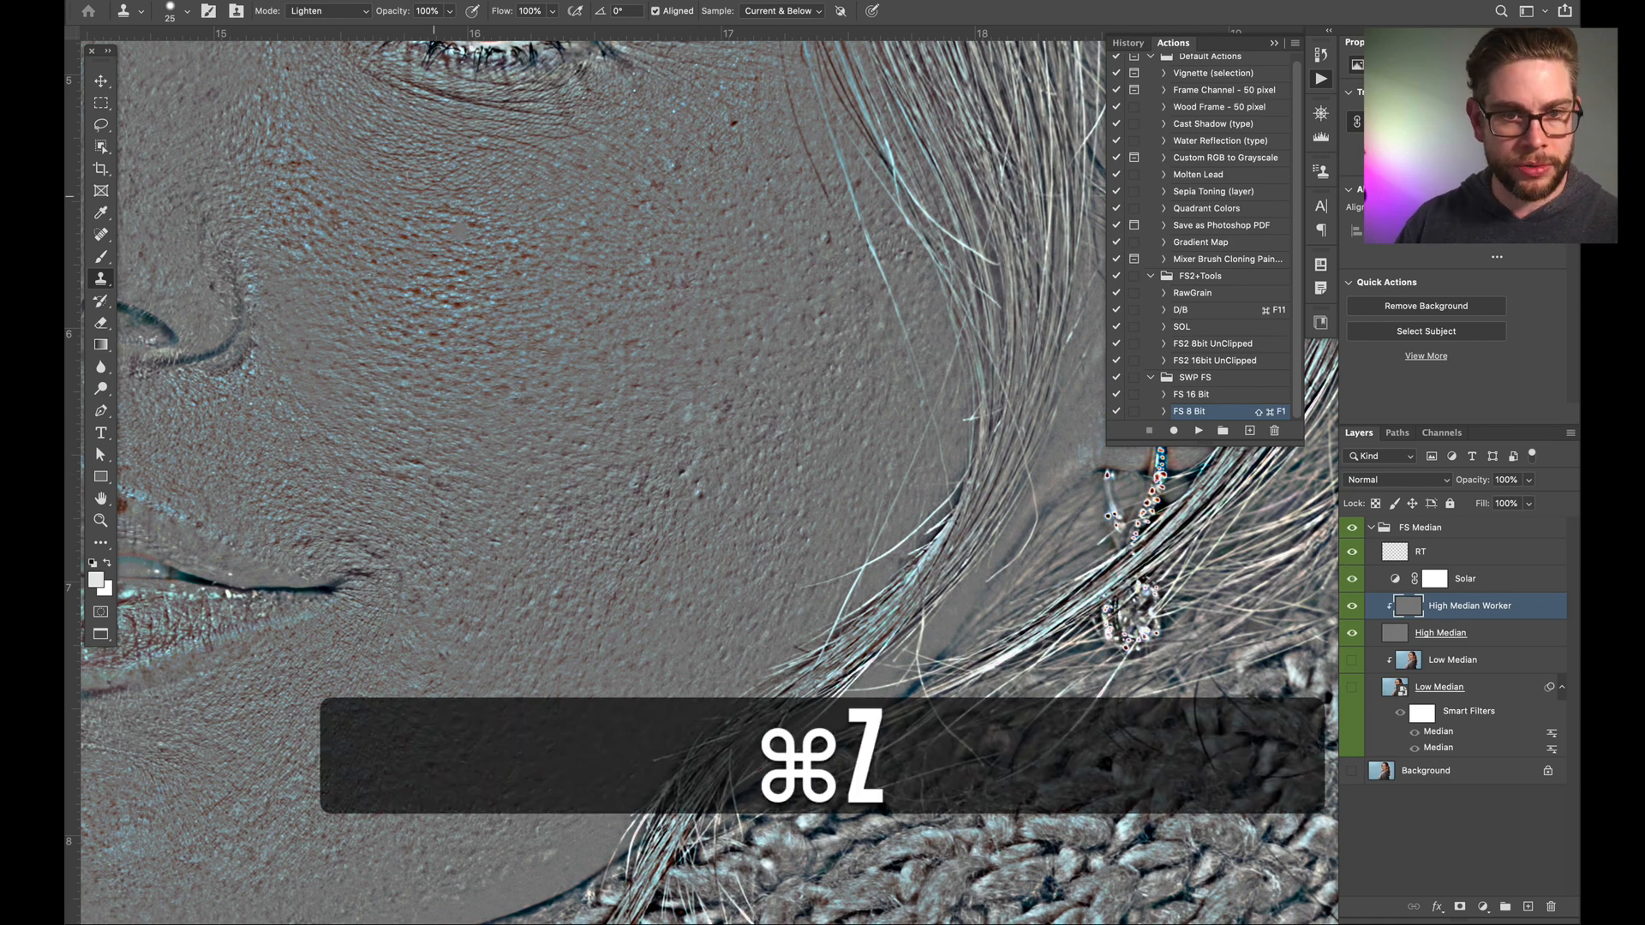
Step: Switch the Clone Stamp's blending mode to Normal and clone over the raised bumps on the cheek
click(355, 12)
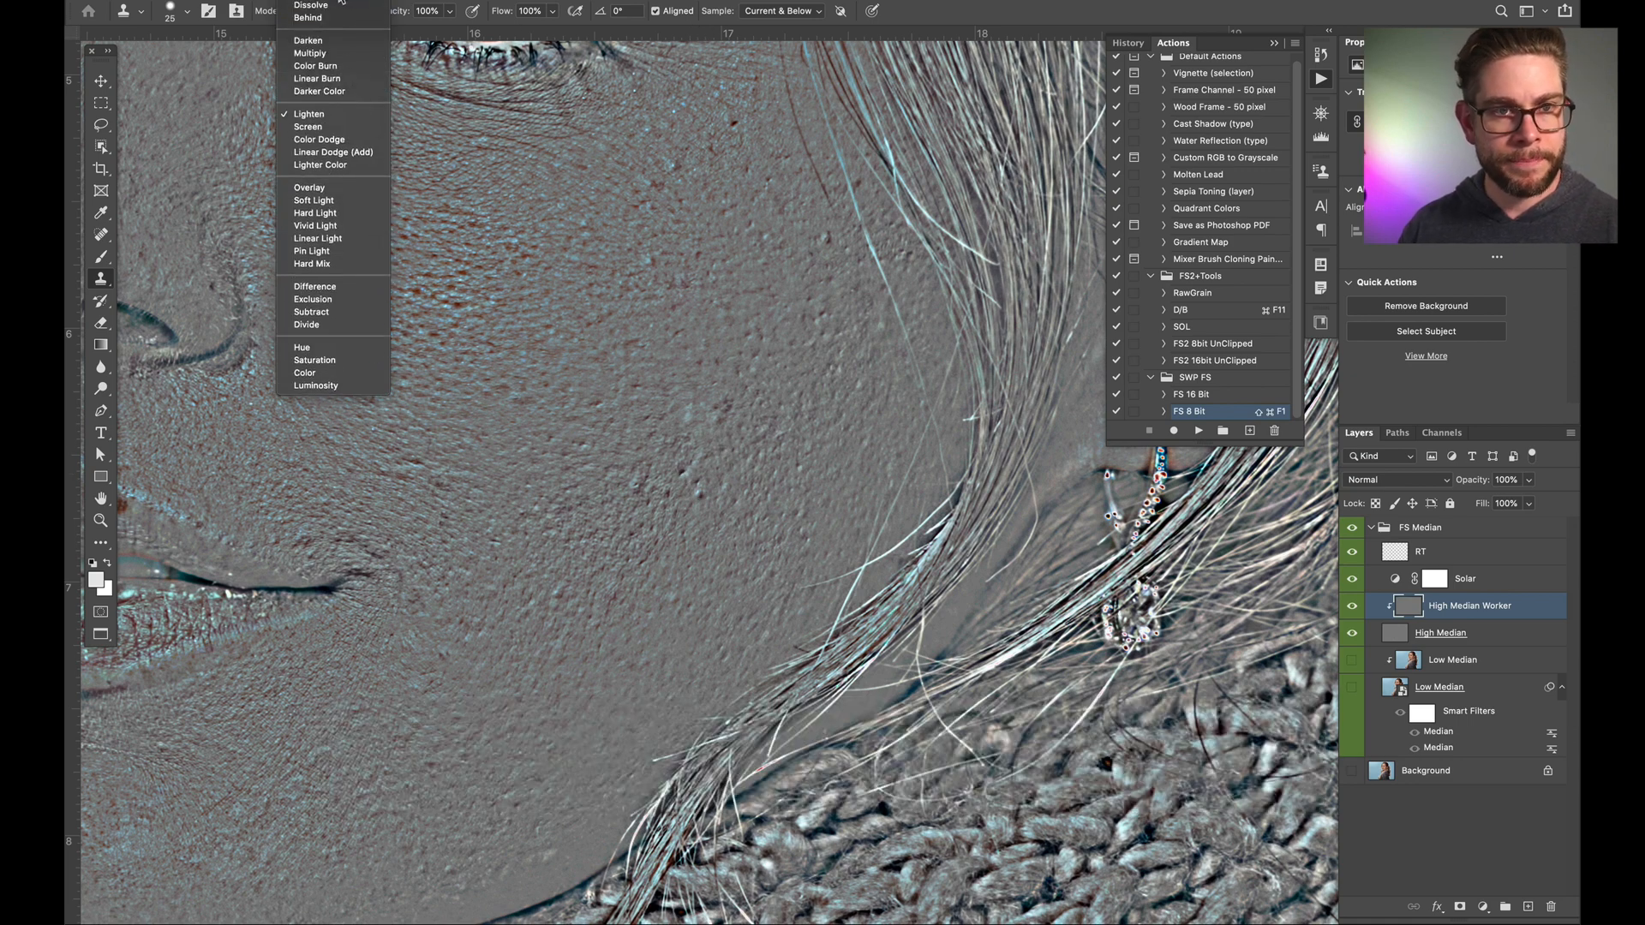
click(339, 4)
key(alt)
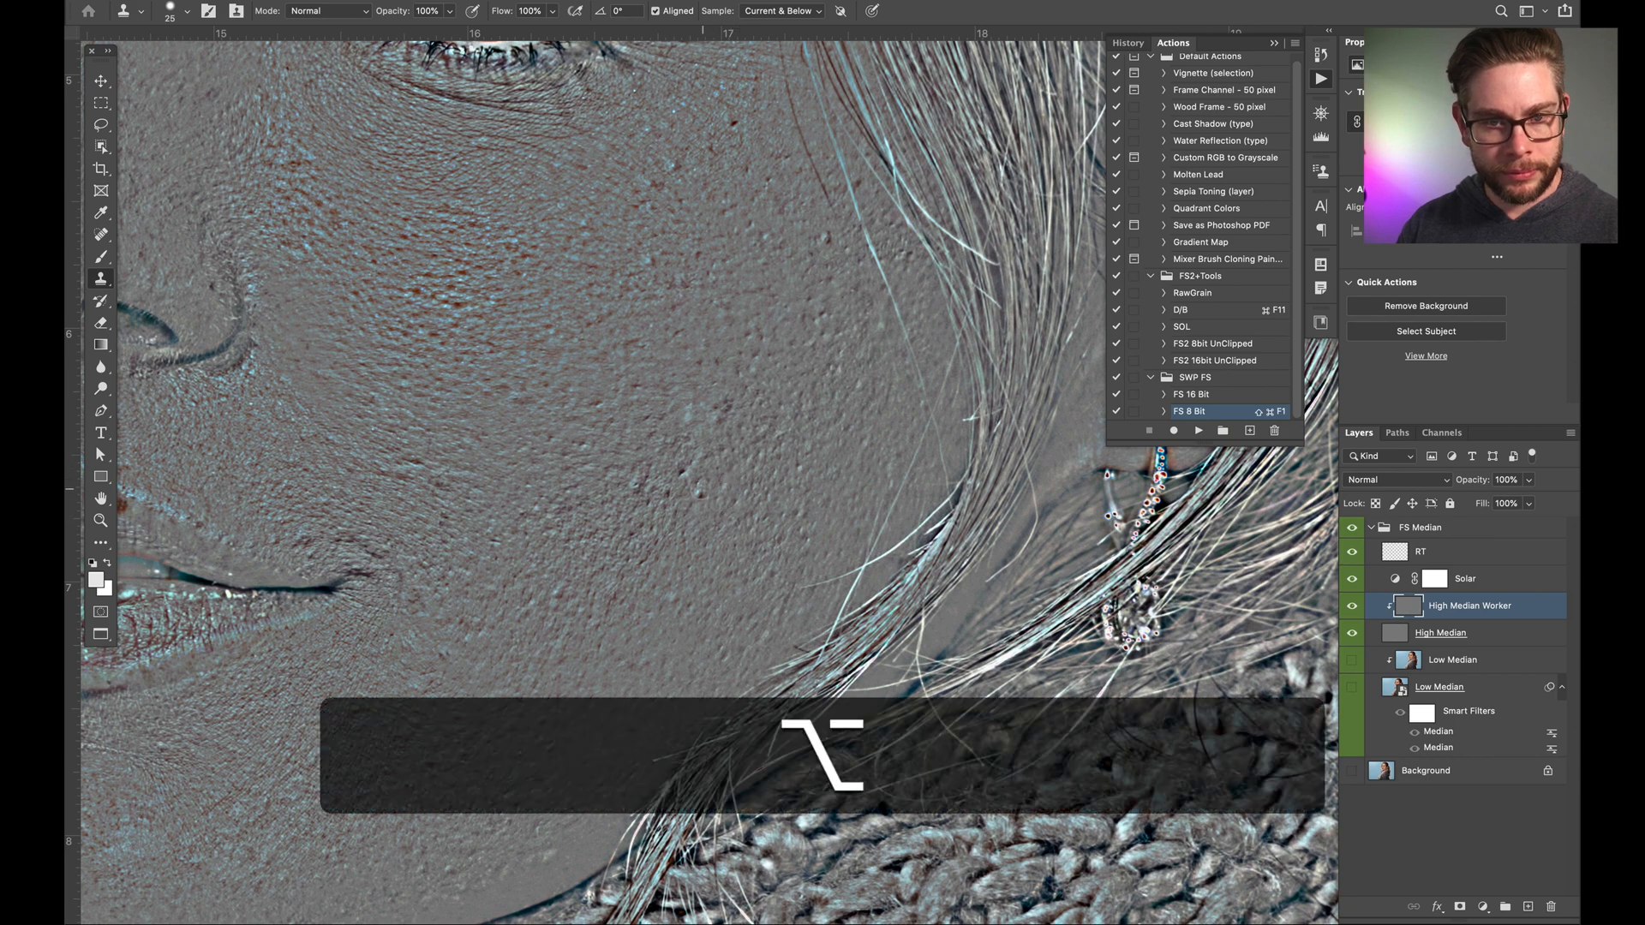
key(super)
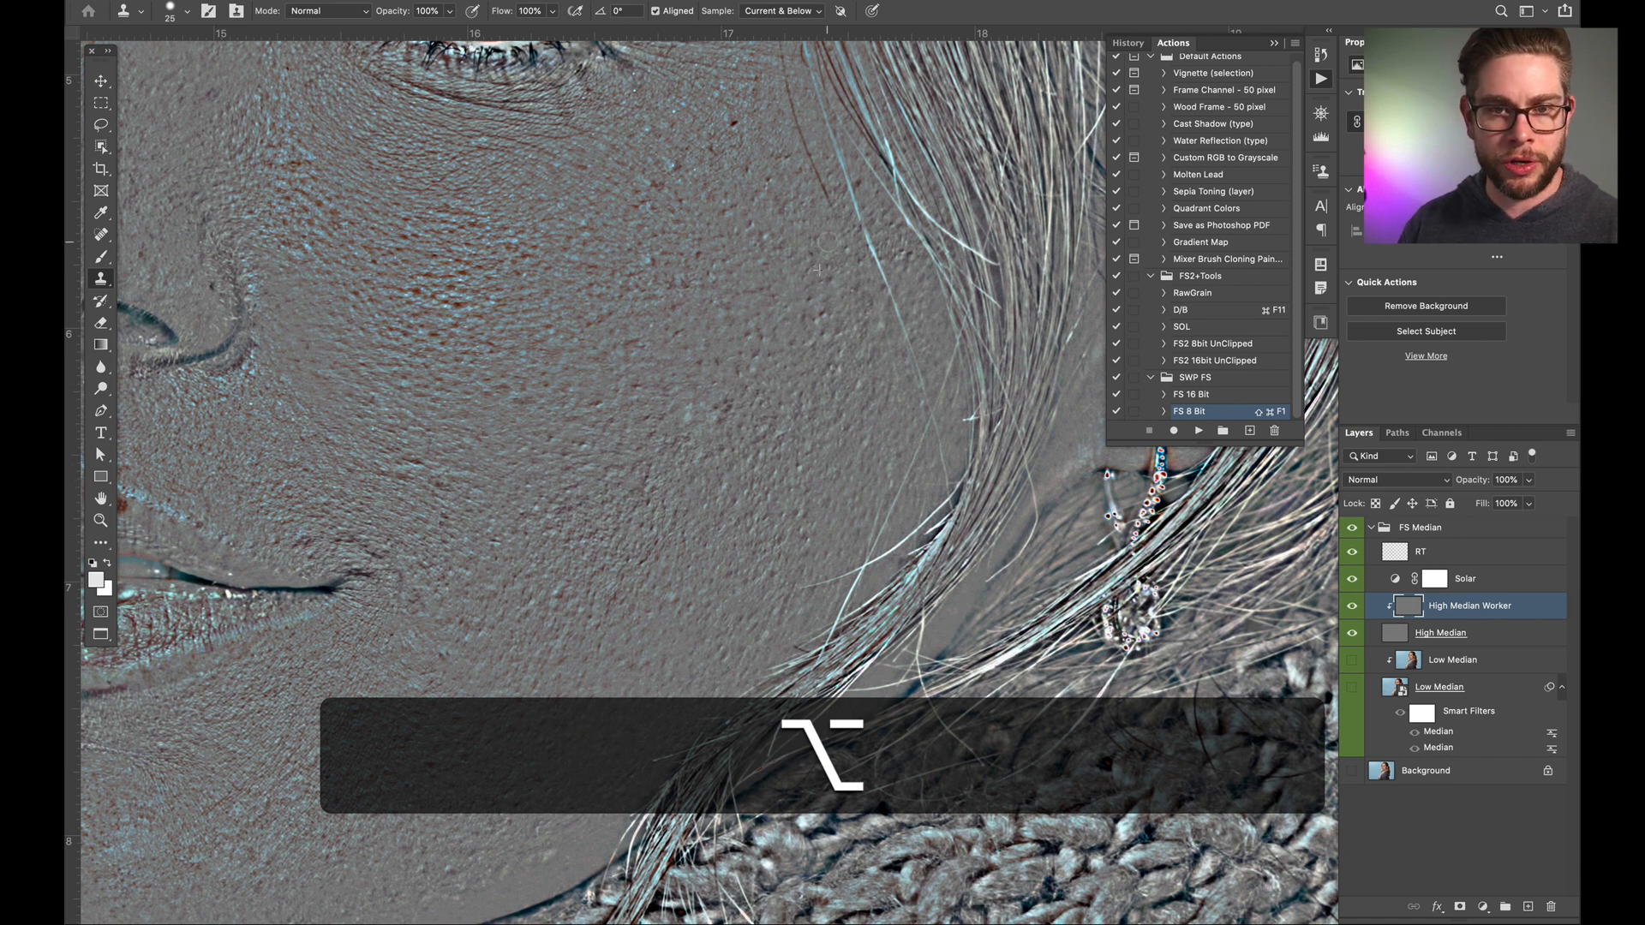
Step: Clone clean skin texture over the flaws between the nose bridge and the inner corner of the eye with the 25 px brush
key(space)
drag(740, 124, 796, 496)
drag(562, 485, 622, 462)
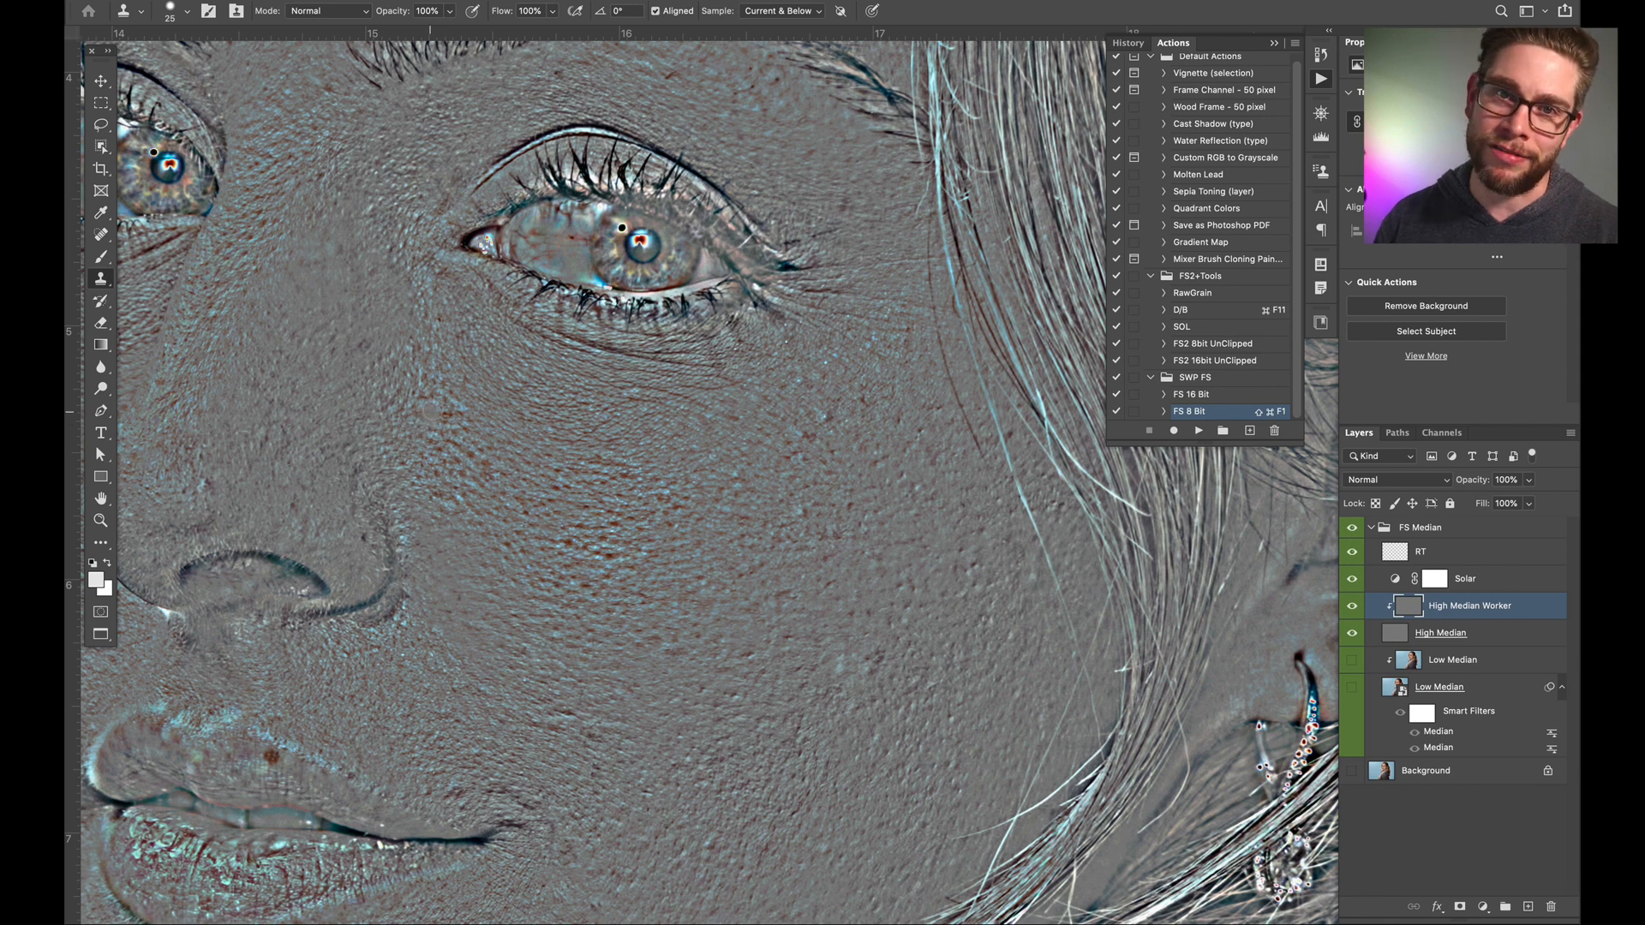
key(alt)
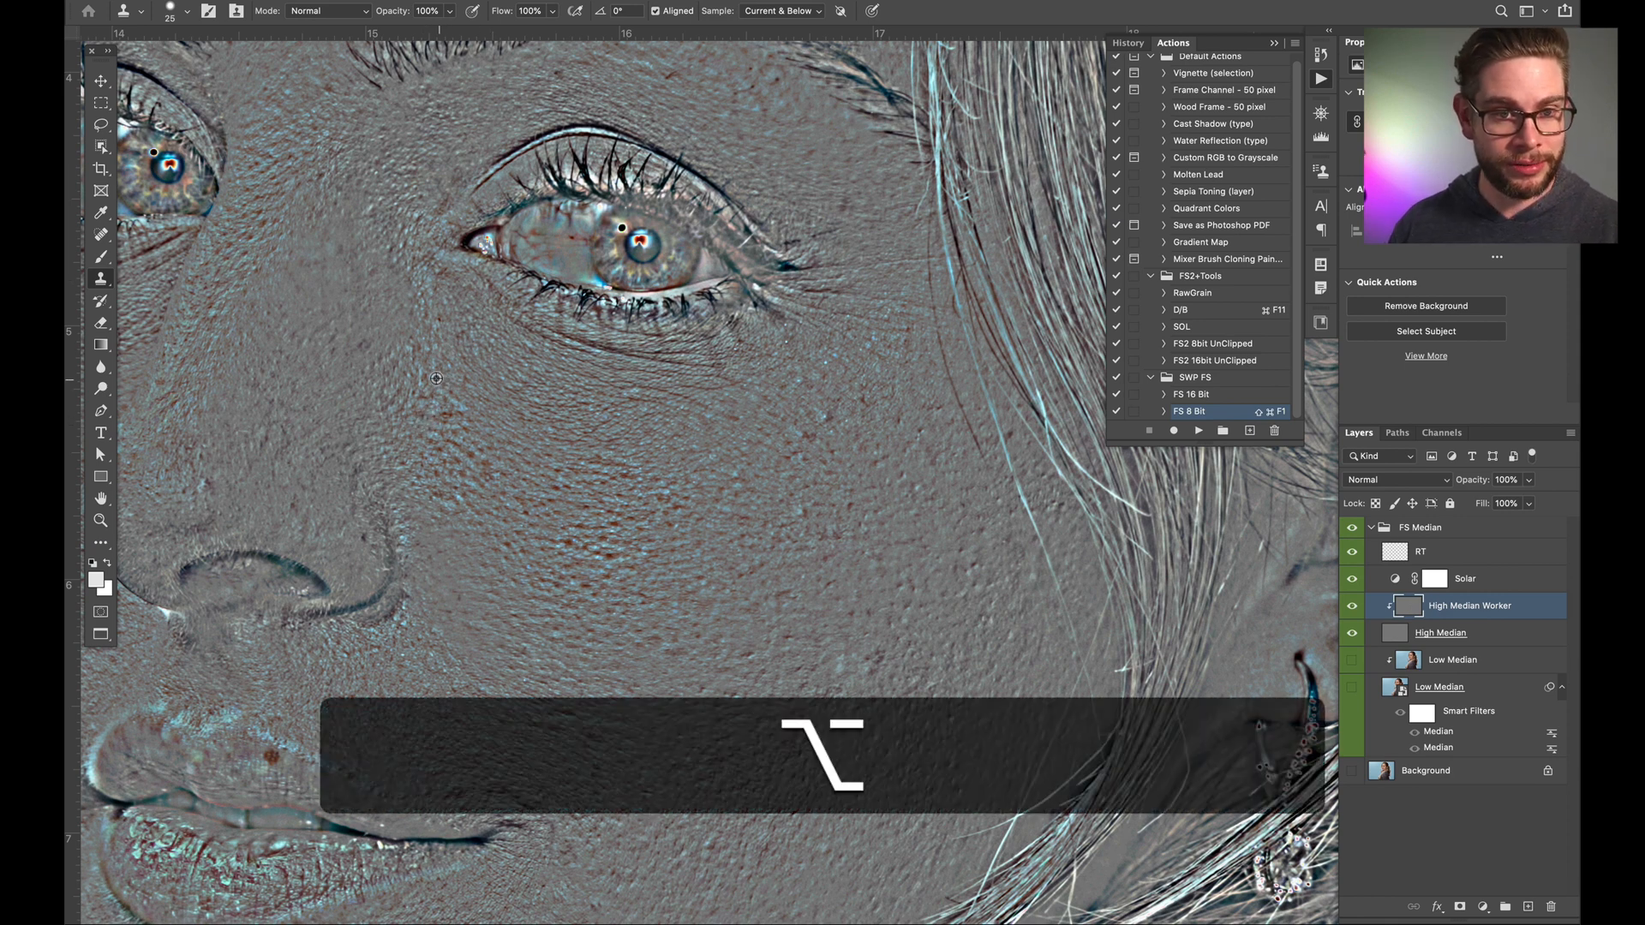
alt+click(436, 378)
click(441, 416)
click(446, 414)
click(454, 415)
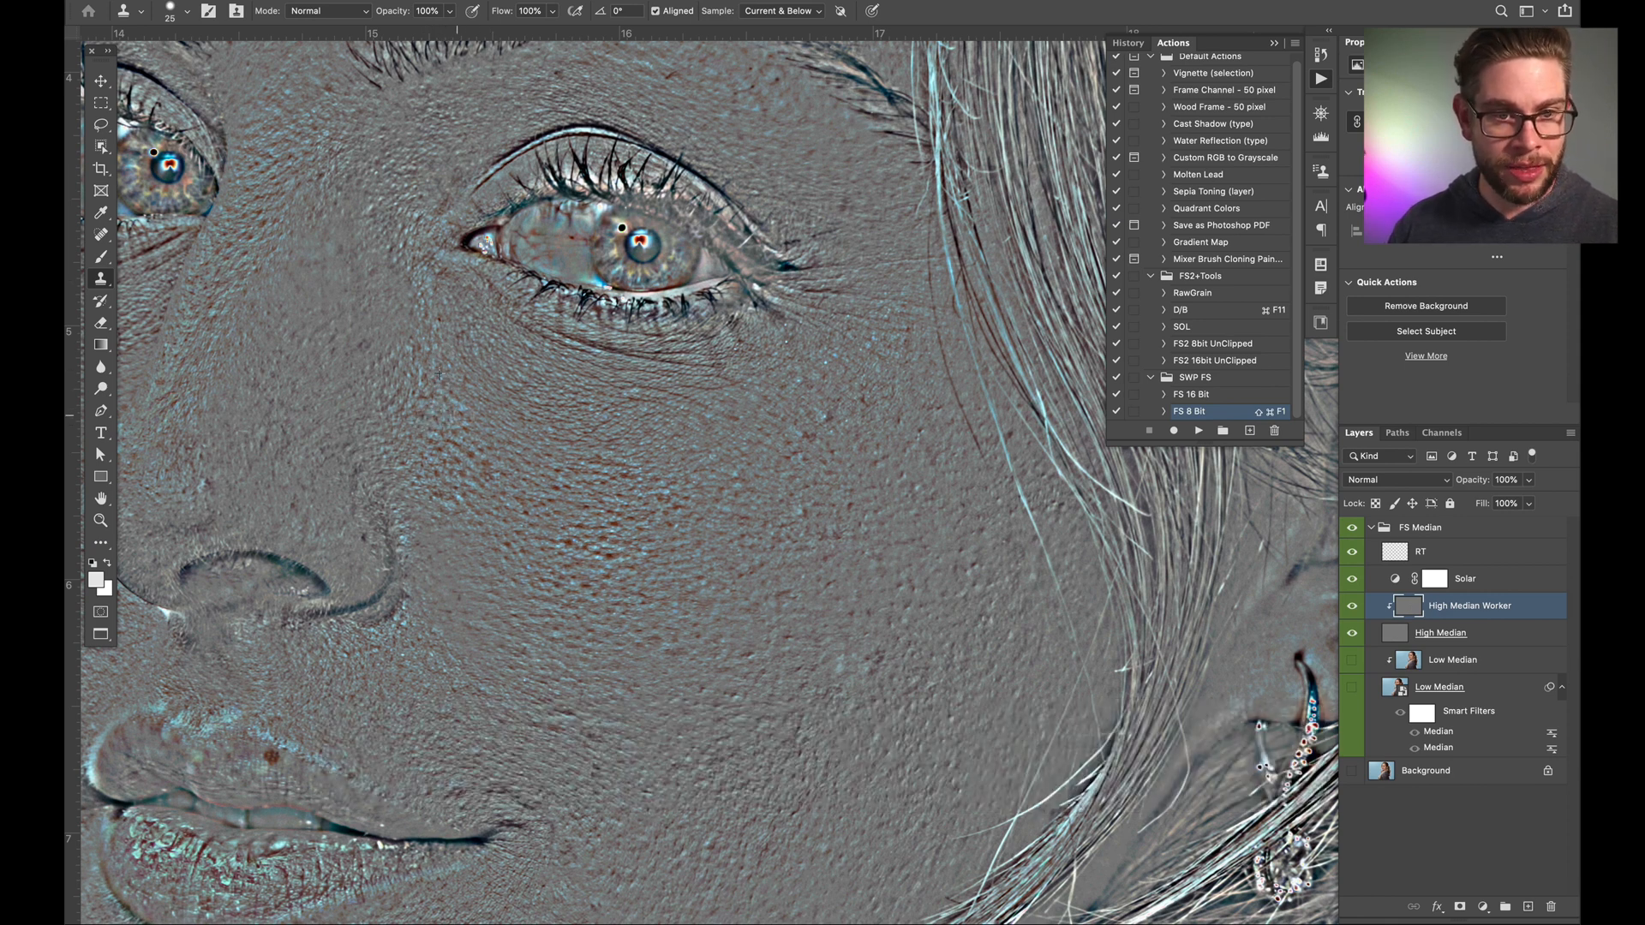
click(464, 415)
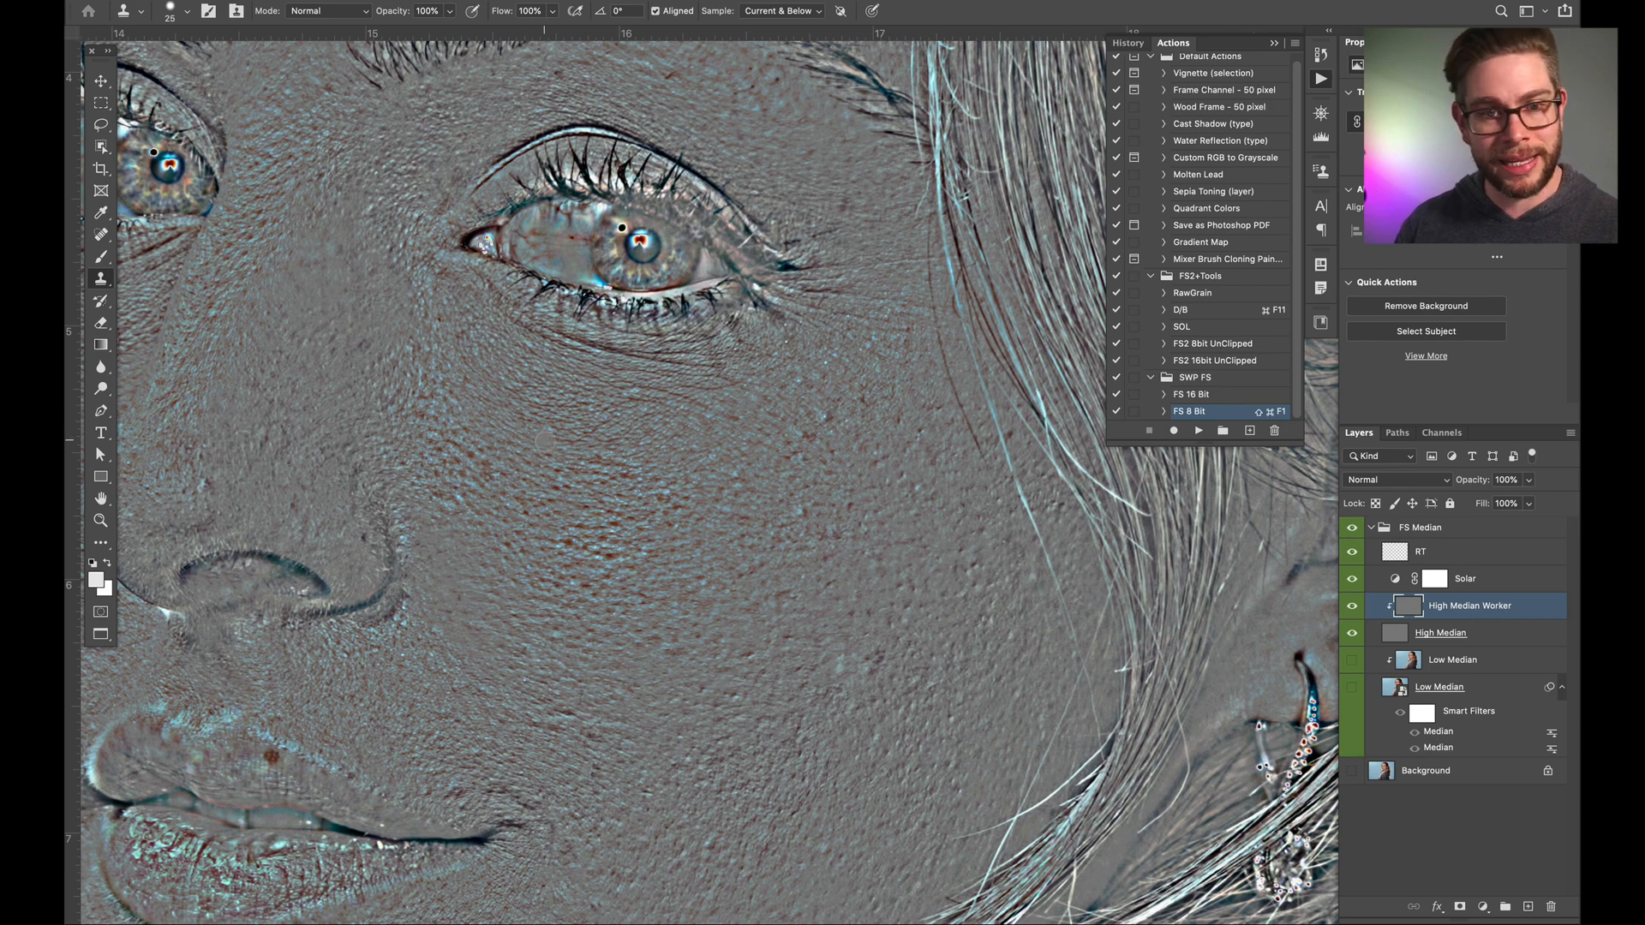
Step: Reduce the Clone Stamp brush to 20 px and clone over texture flaws around the upper eyelid and eyebrow
key(space)
drag(651, 445, 603, 683)
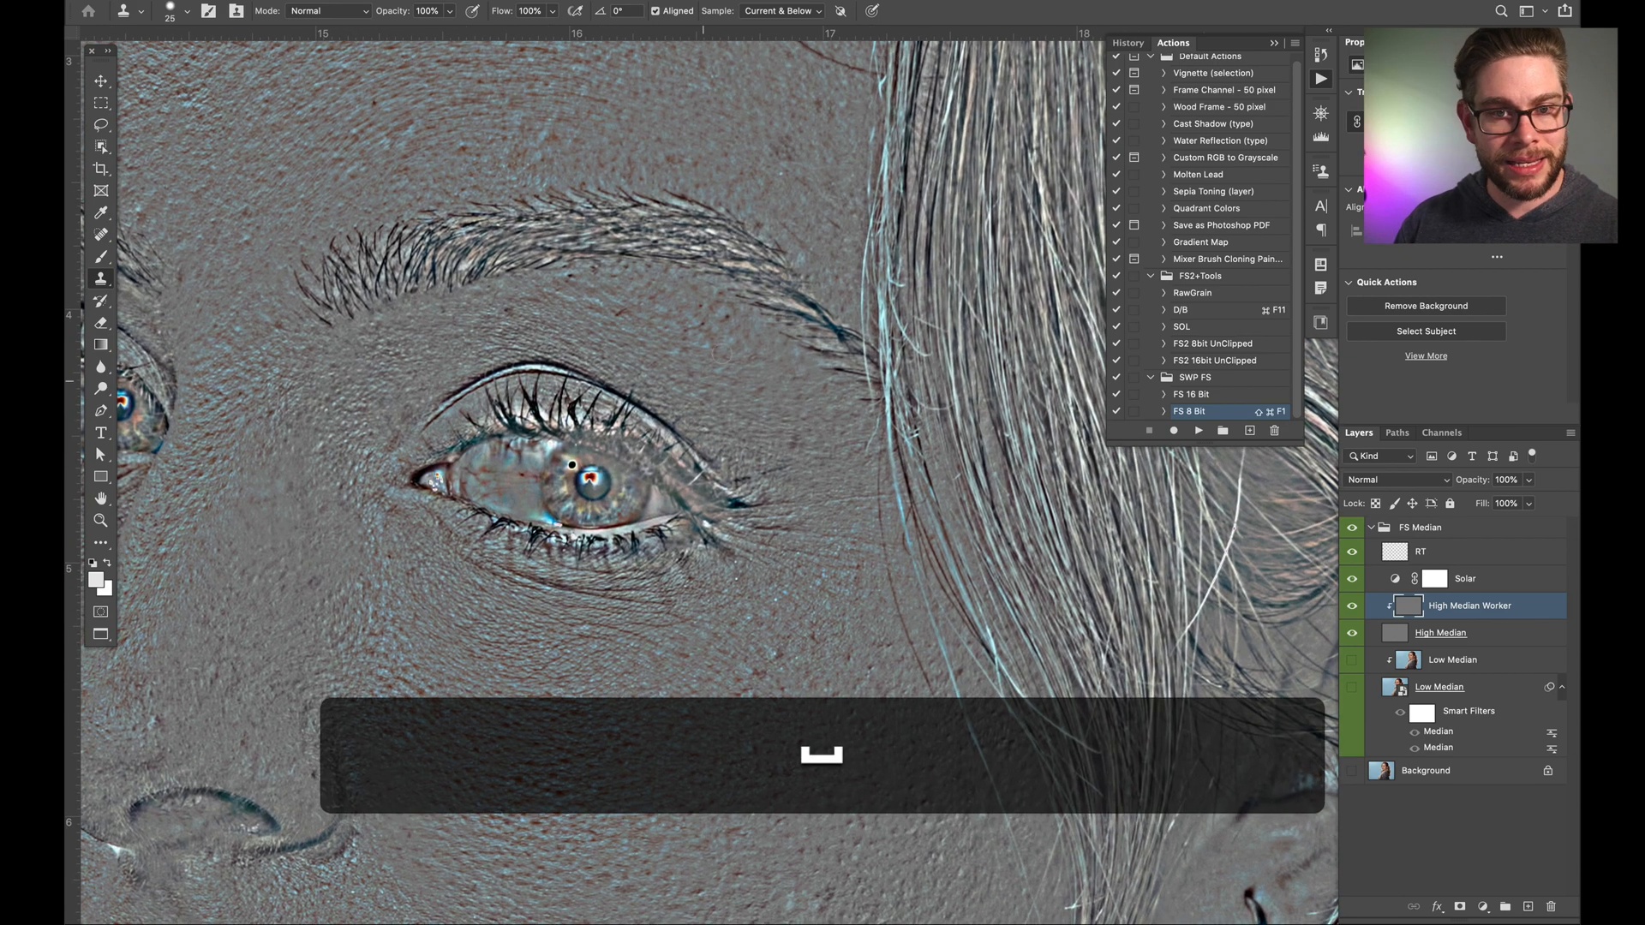
key(alt)
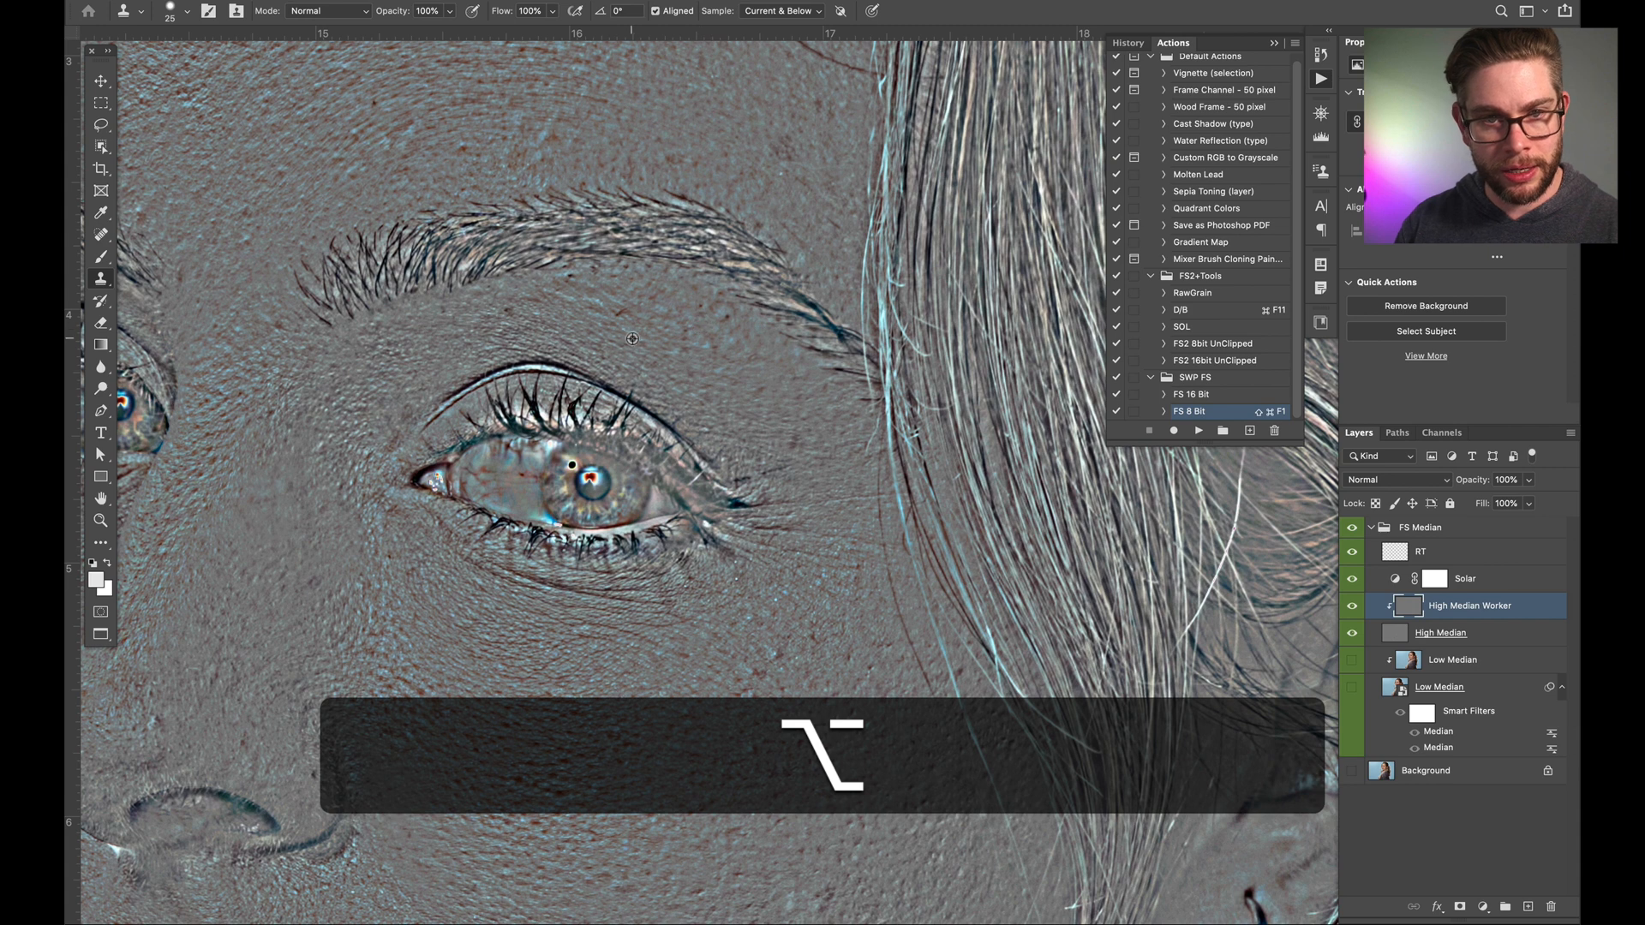
key(alt+bracketleft)
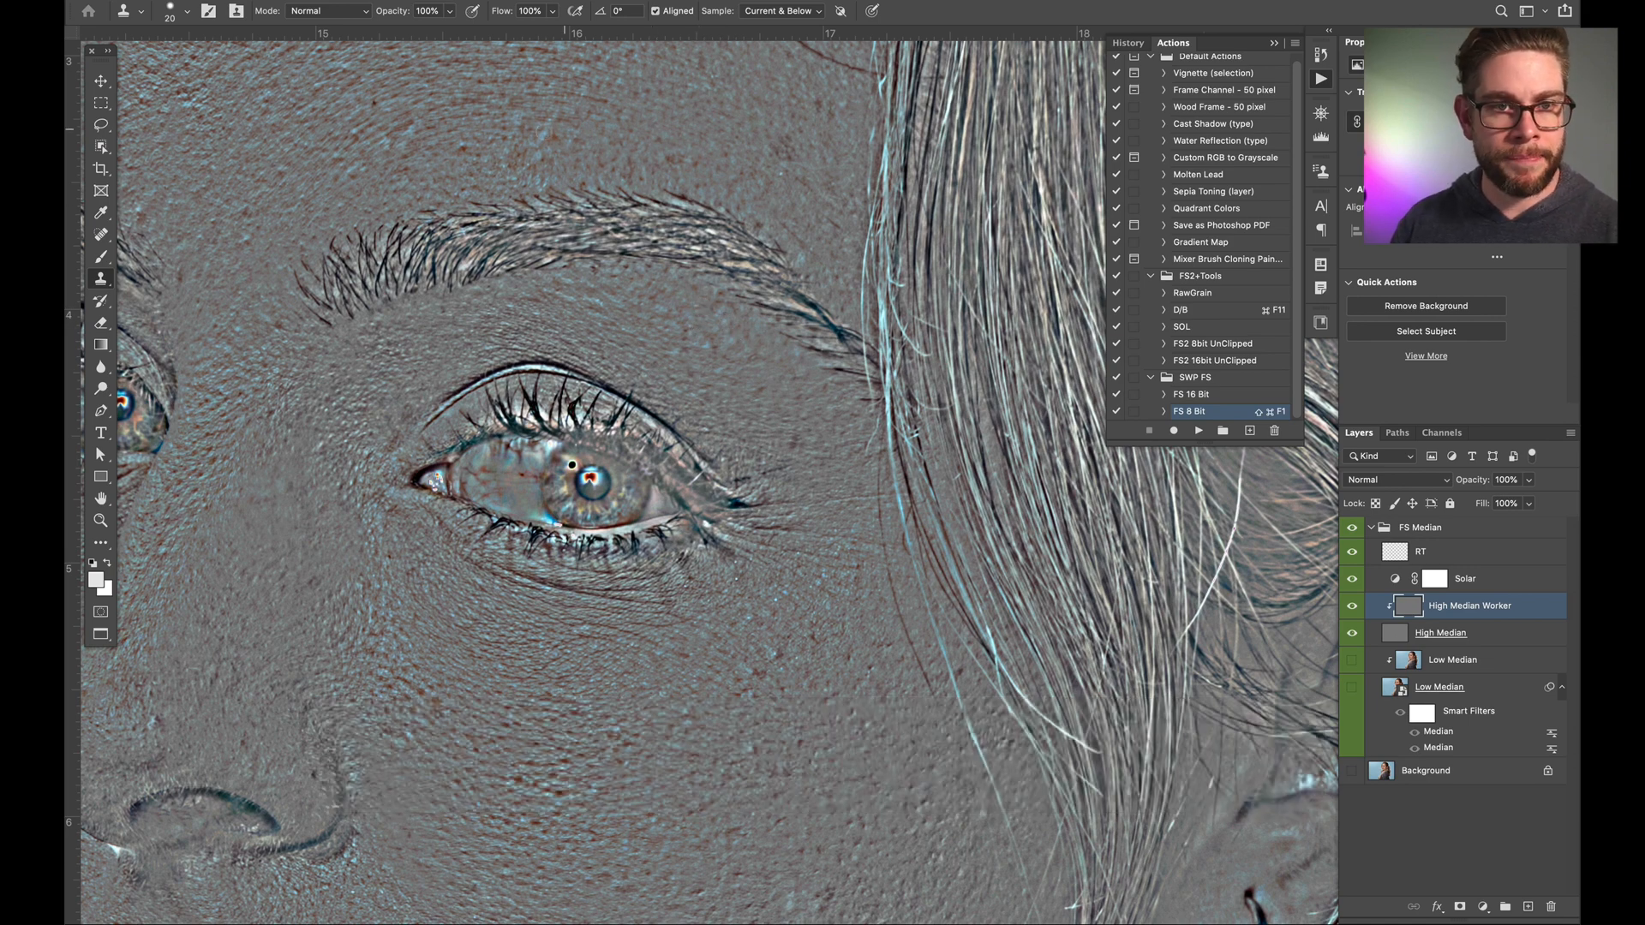
key(alt)
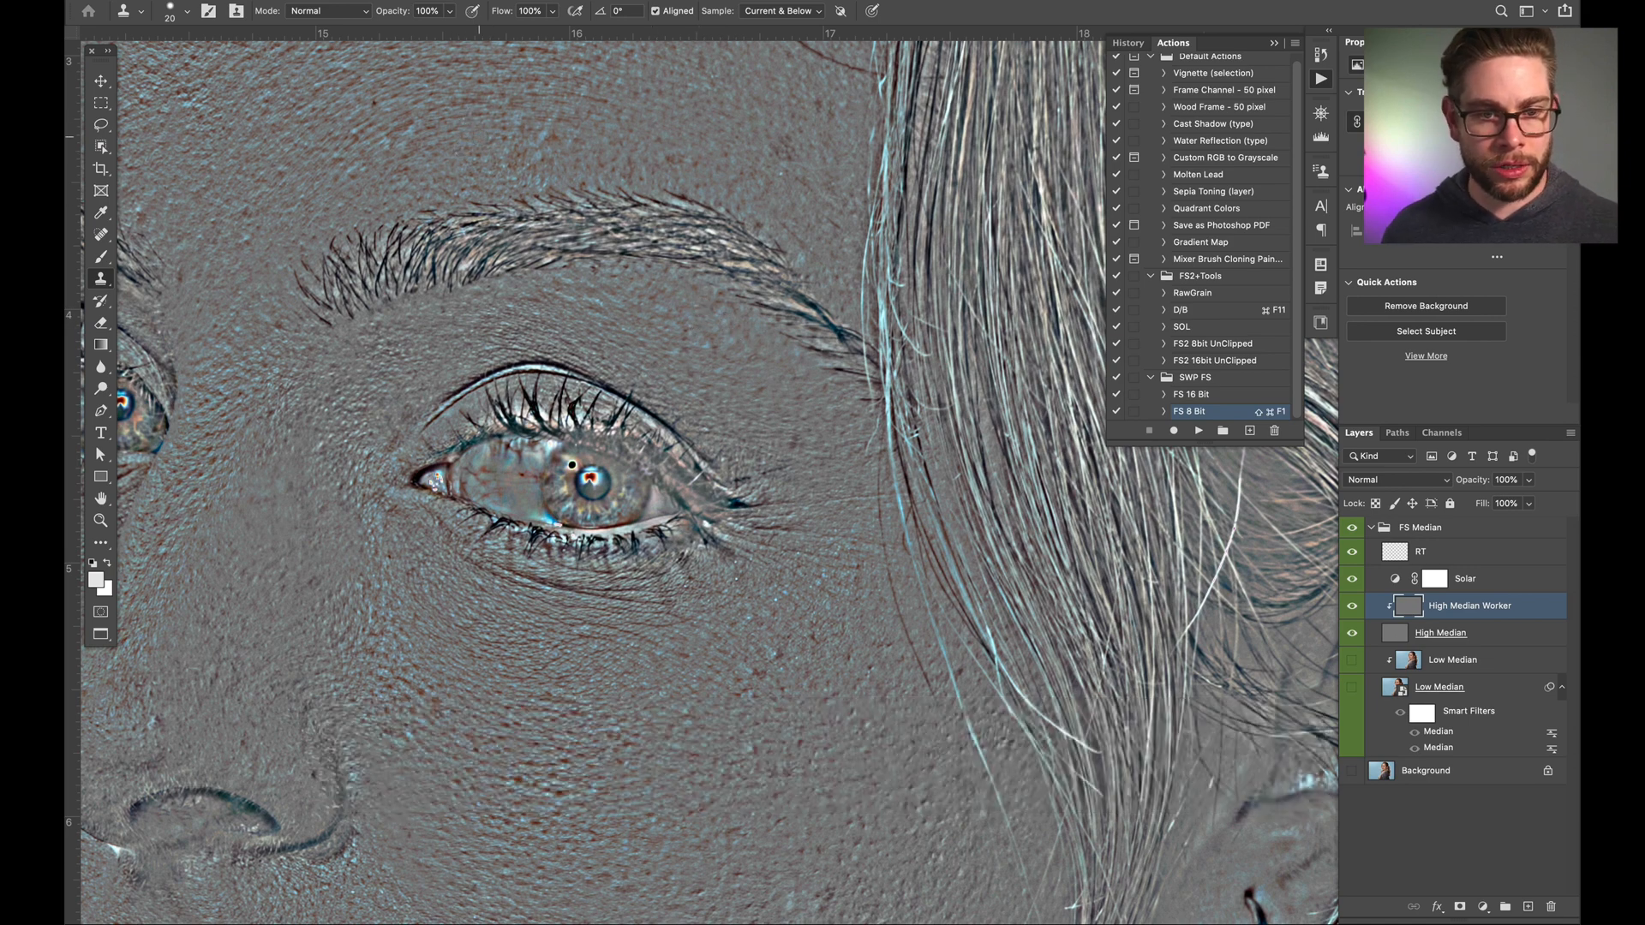
Step: Hide the Solar layer to examine the face texture without boosted contrast, and show the layer again
click(1353, 581)
scroll(861, 681, down, 5)
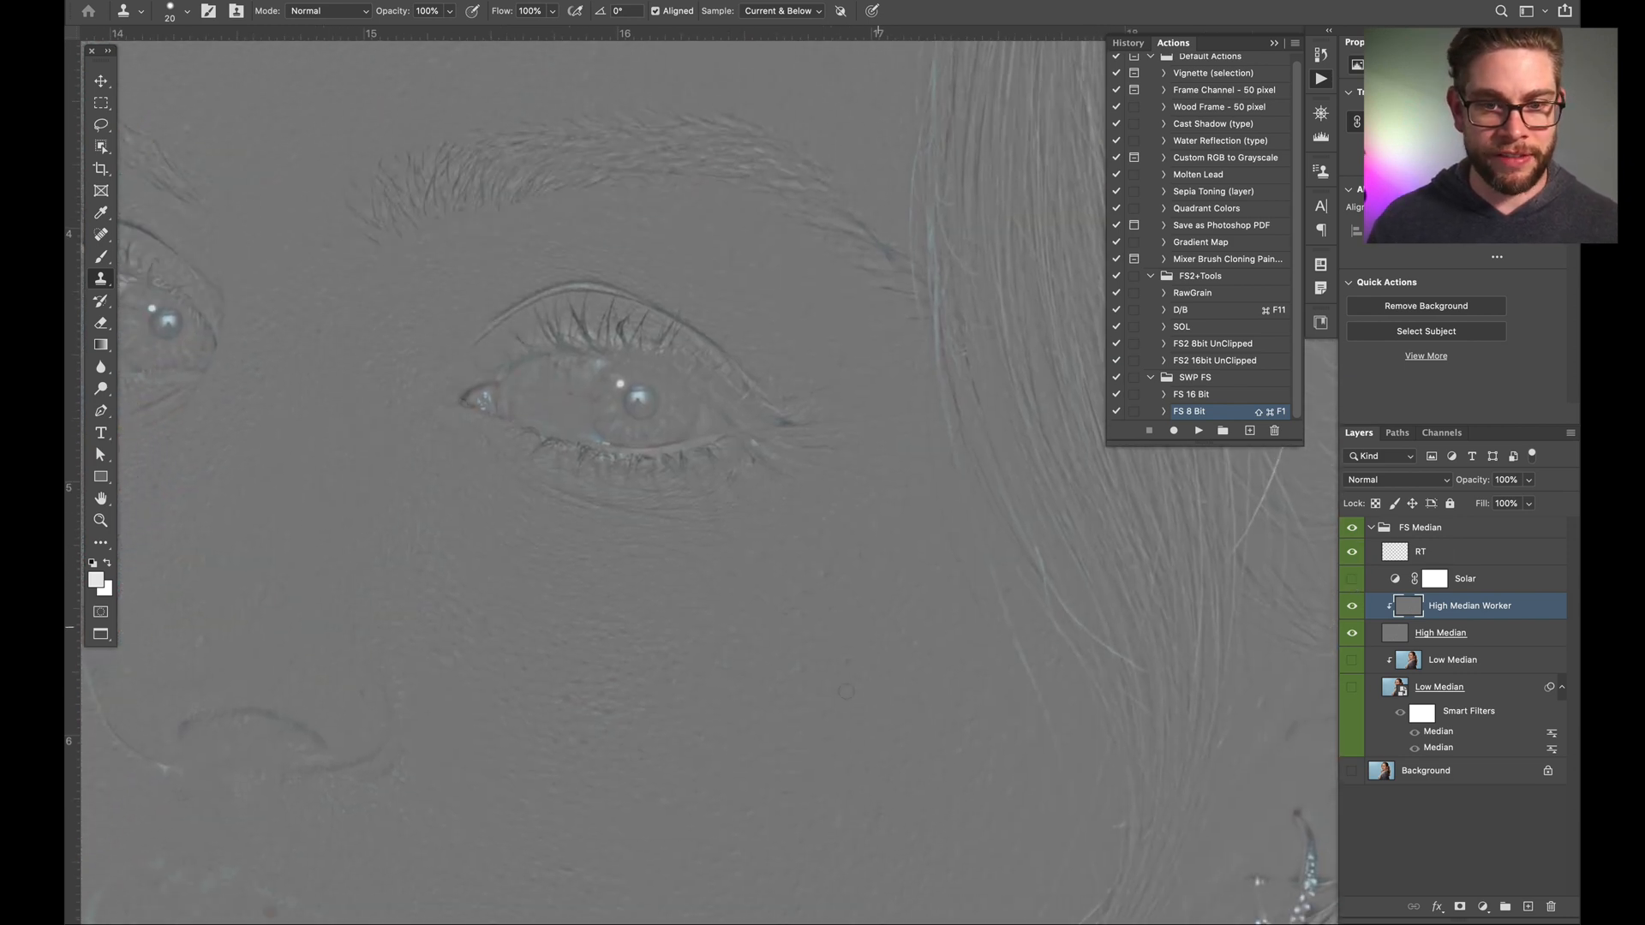
scroll(857, 686, left, 8)
scroll(846, 691, down, 2)
scroll(846, 690, right, 2)
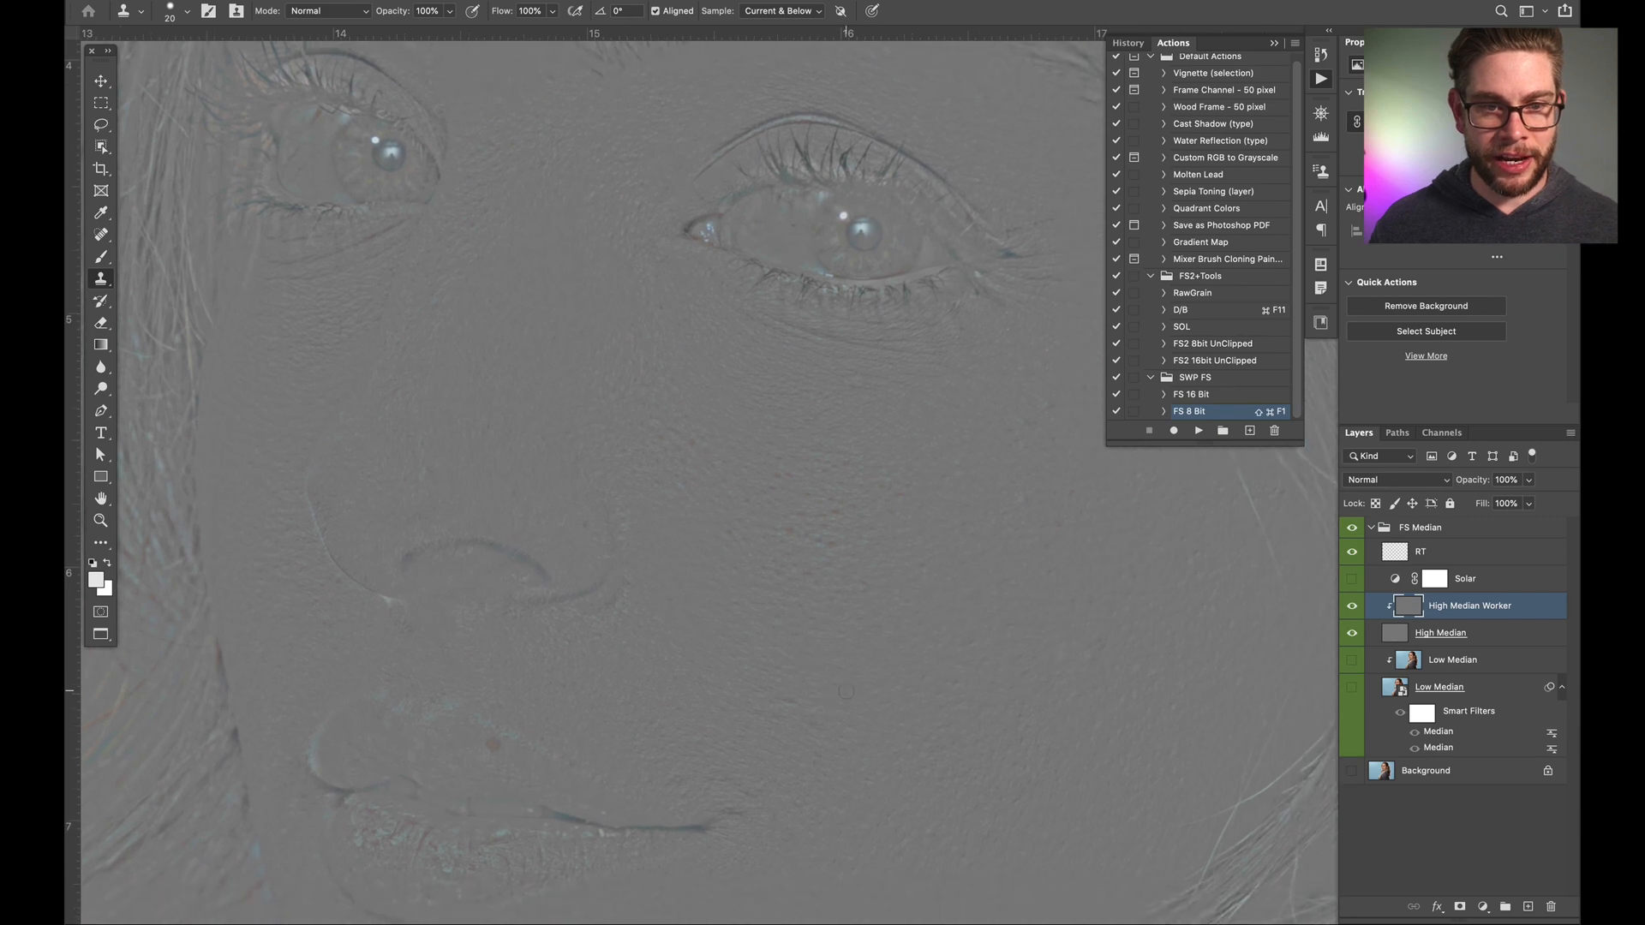
click(1353, 579)
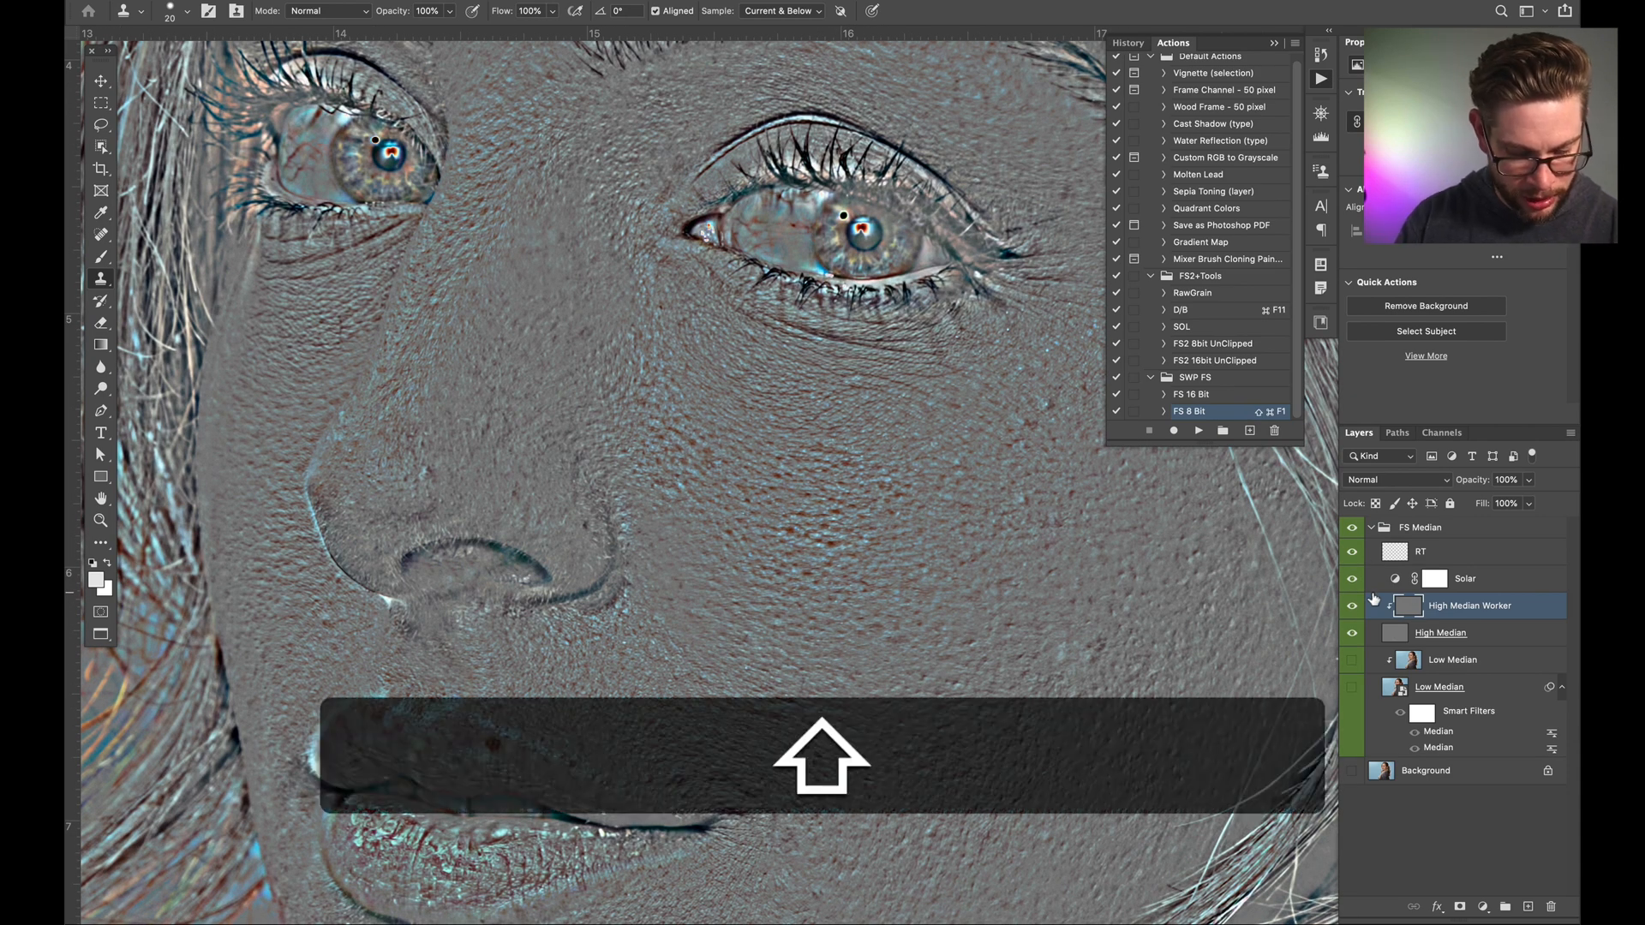
Step: Set the Clone Stamp's flow to 50% and clone over the coarse mid-cheek texture, enlarging the brush to 25 px and 30 px
key(shift+5)
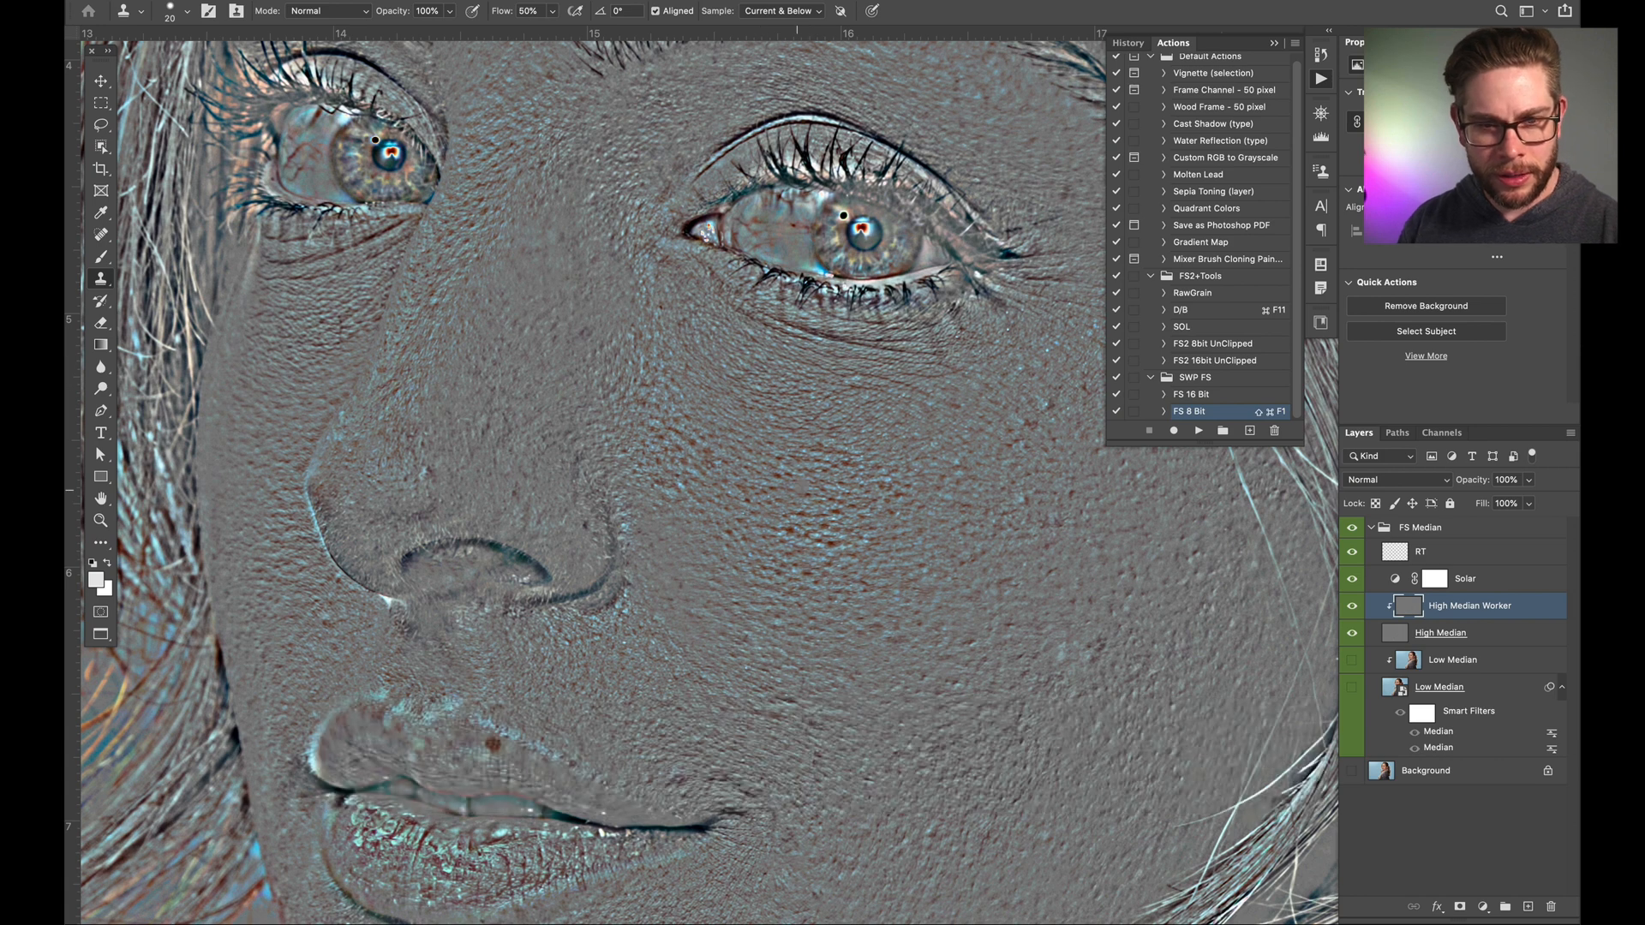
key(bracketright)
key(alt)
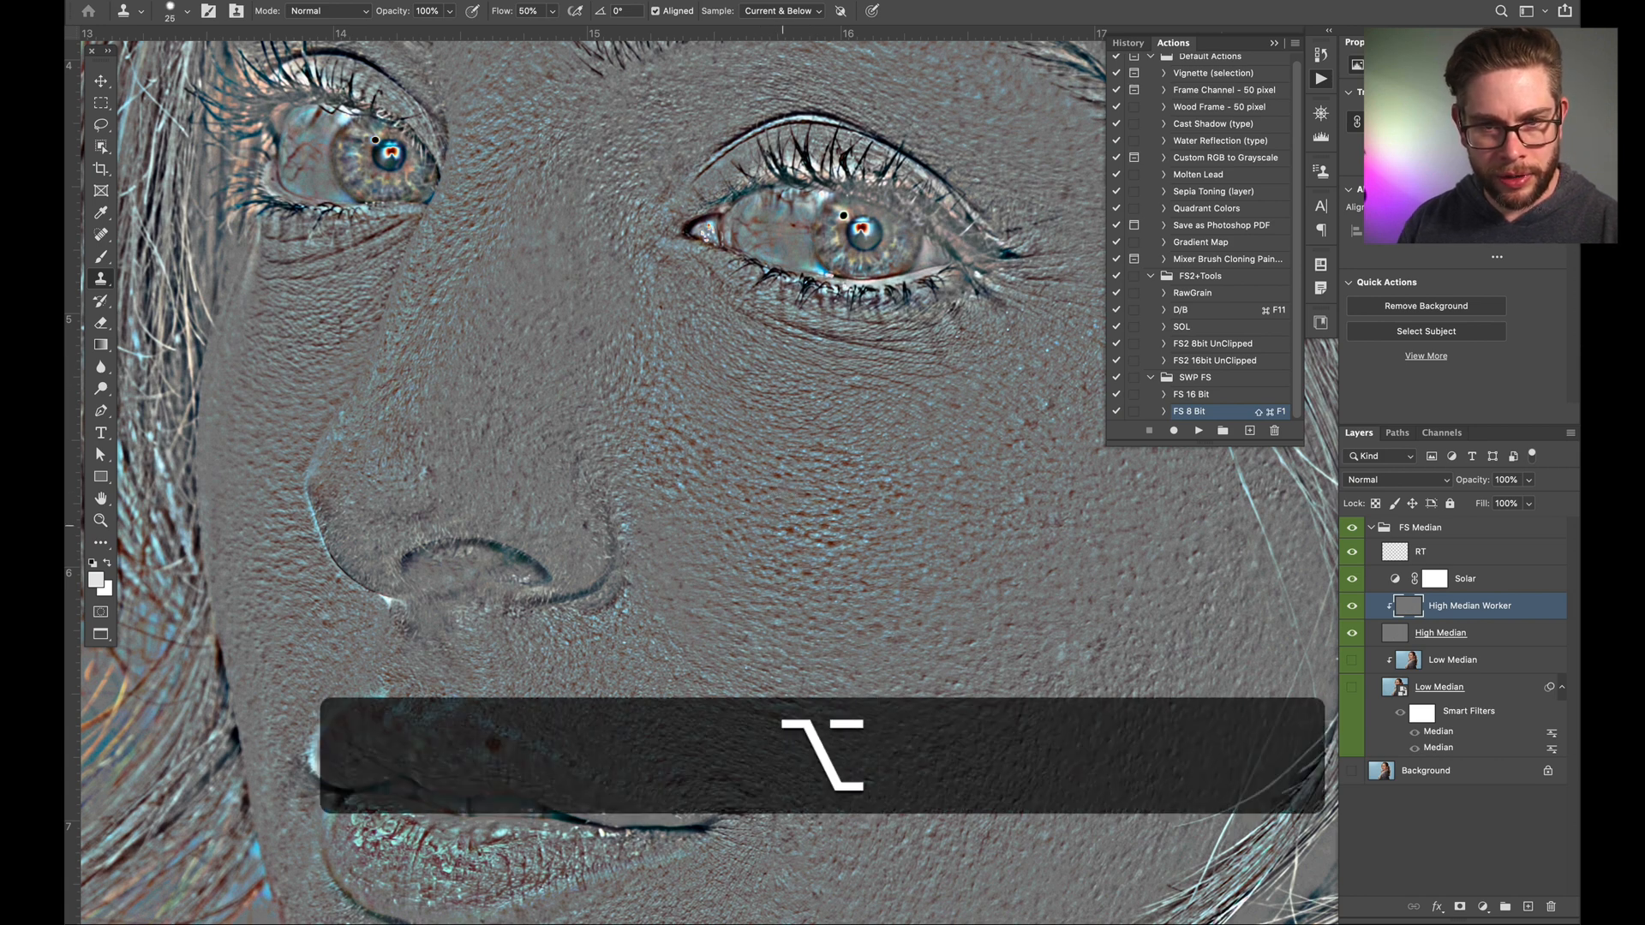
drag(782, 526, 835, 542)
alt+click(779, 512)
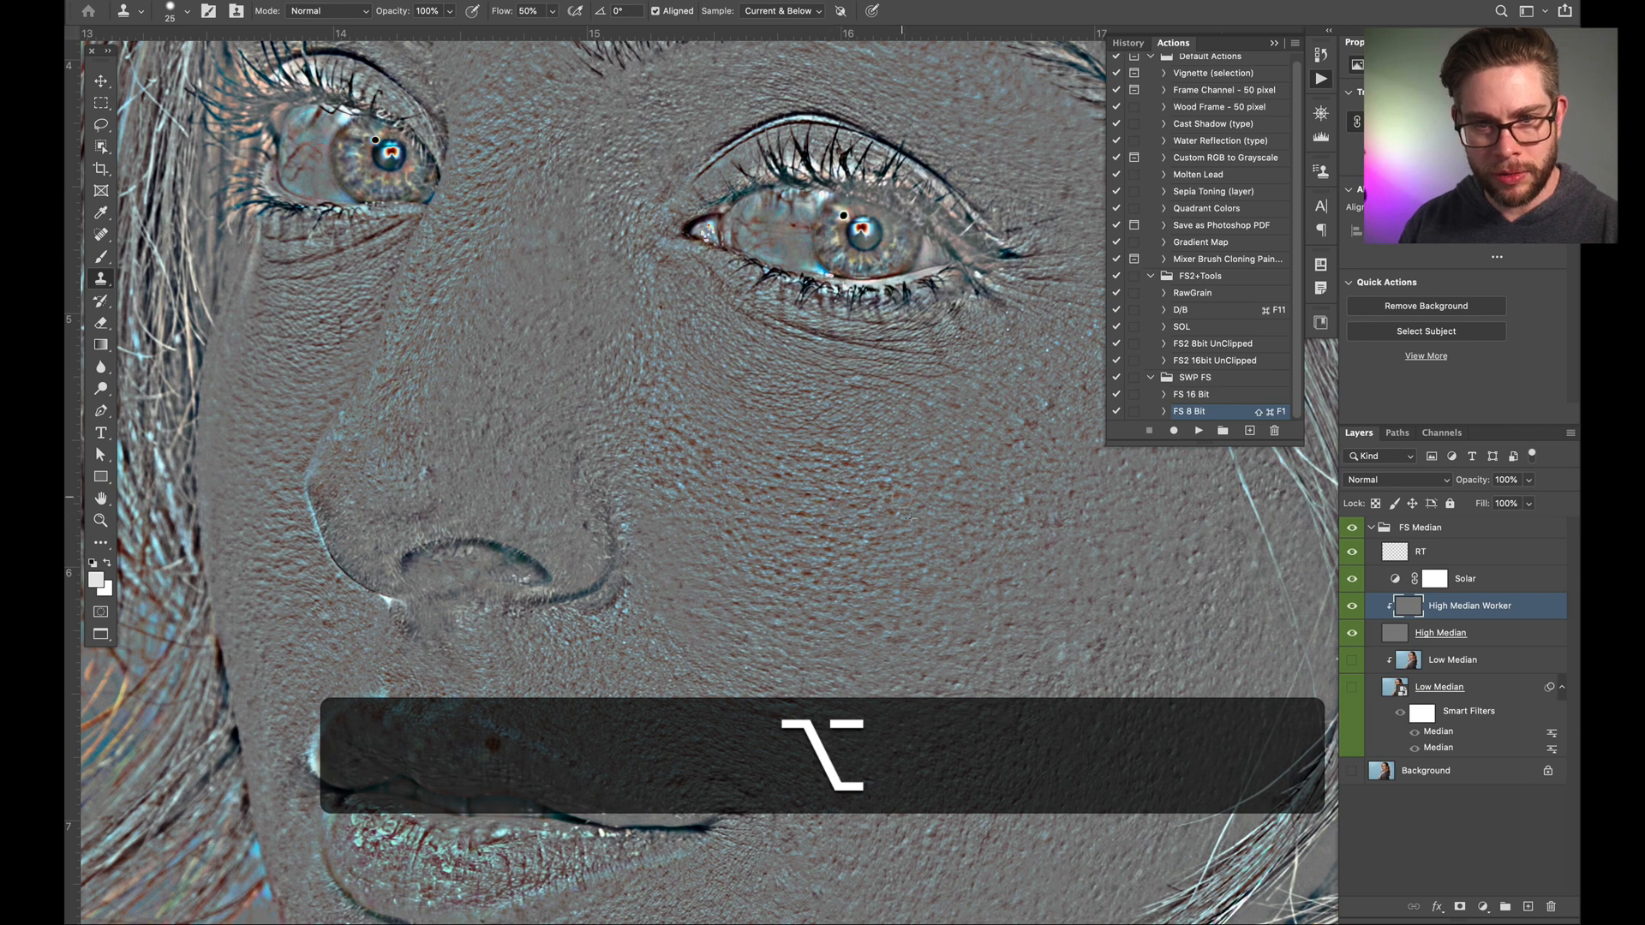
key(bracketright)
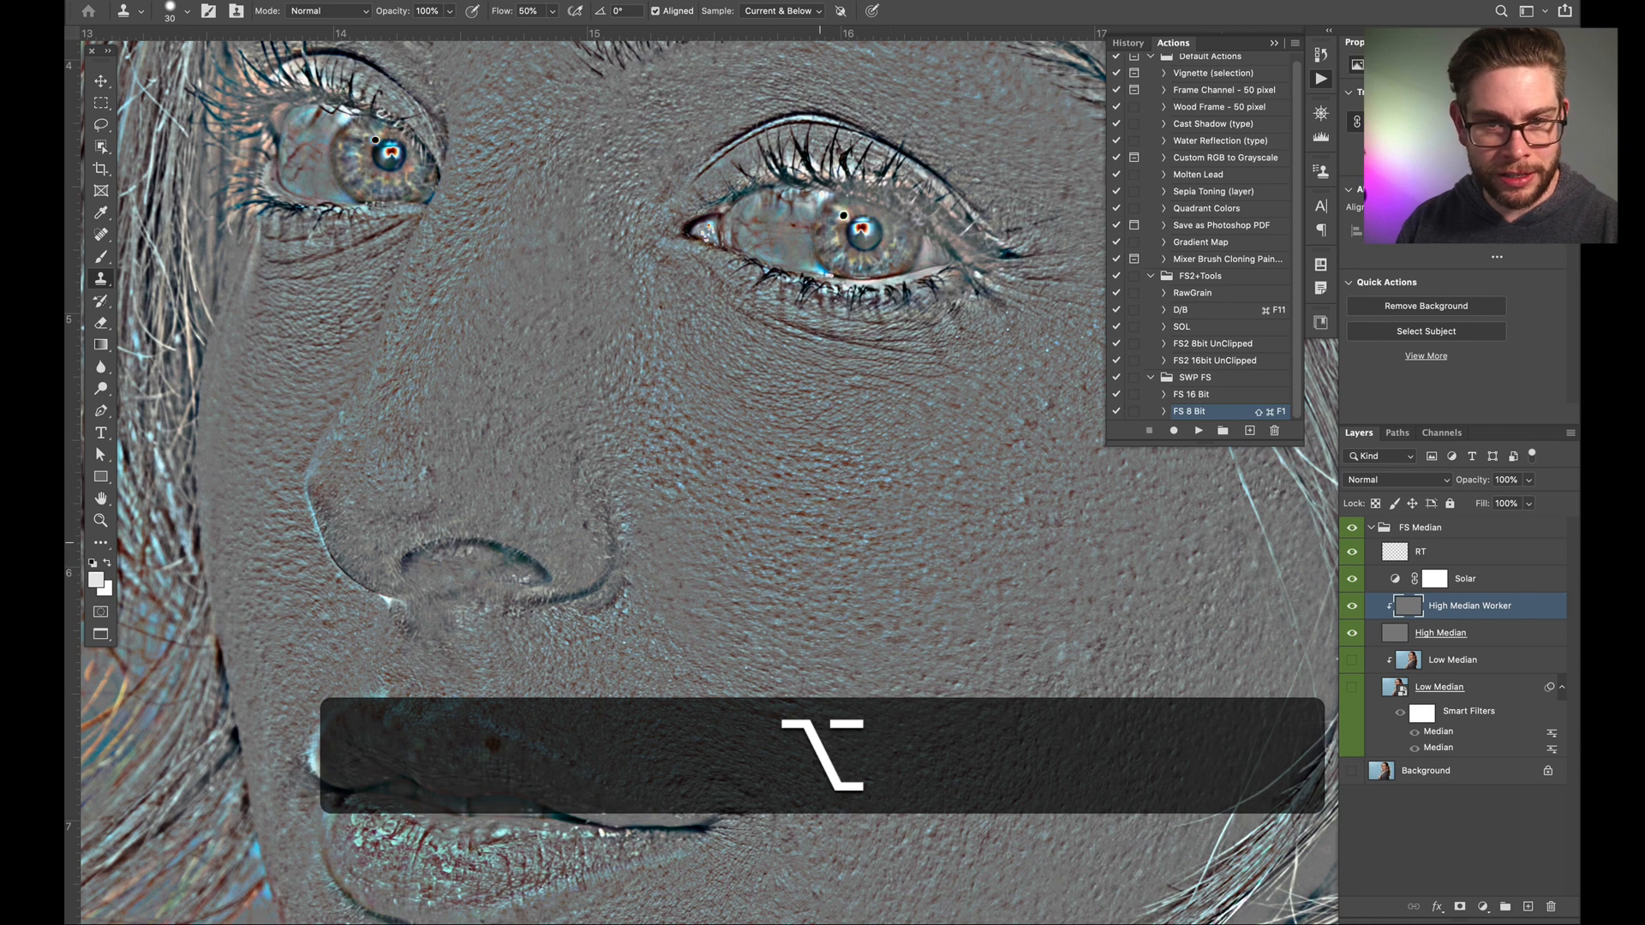
Step: Lower the Clone Stamp's flow to 10%, size the brush to 25 px, and clone softly over the mid-cheek texture
key(shift+1)
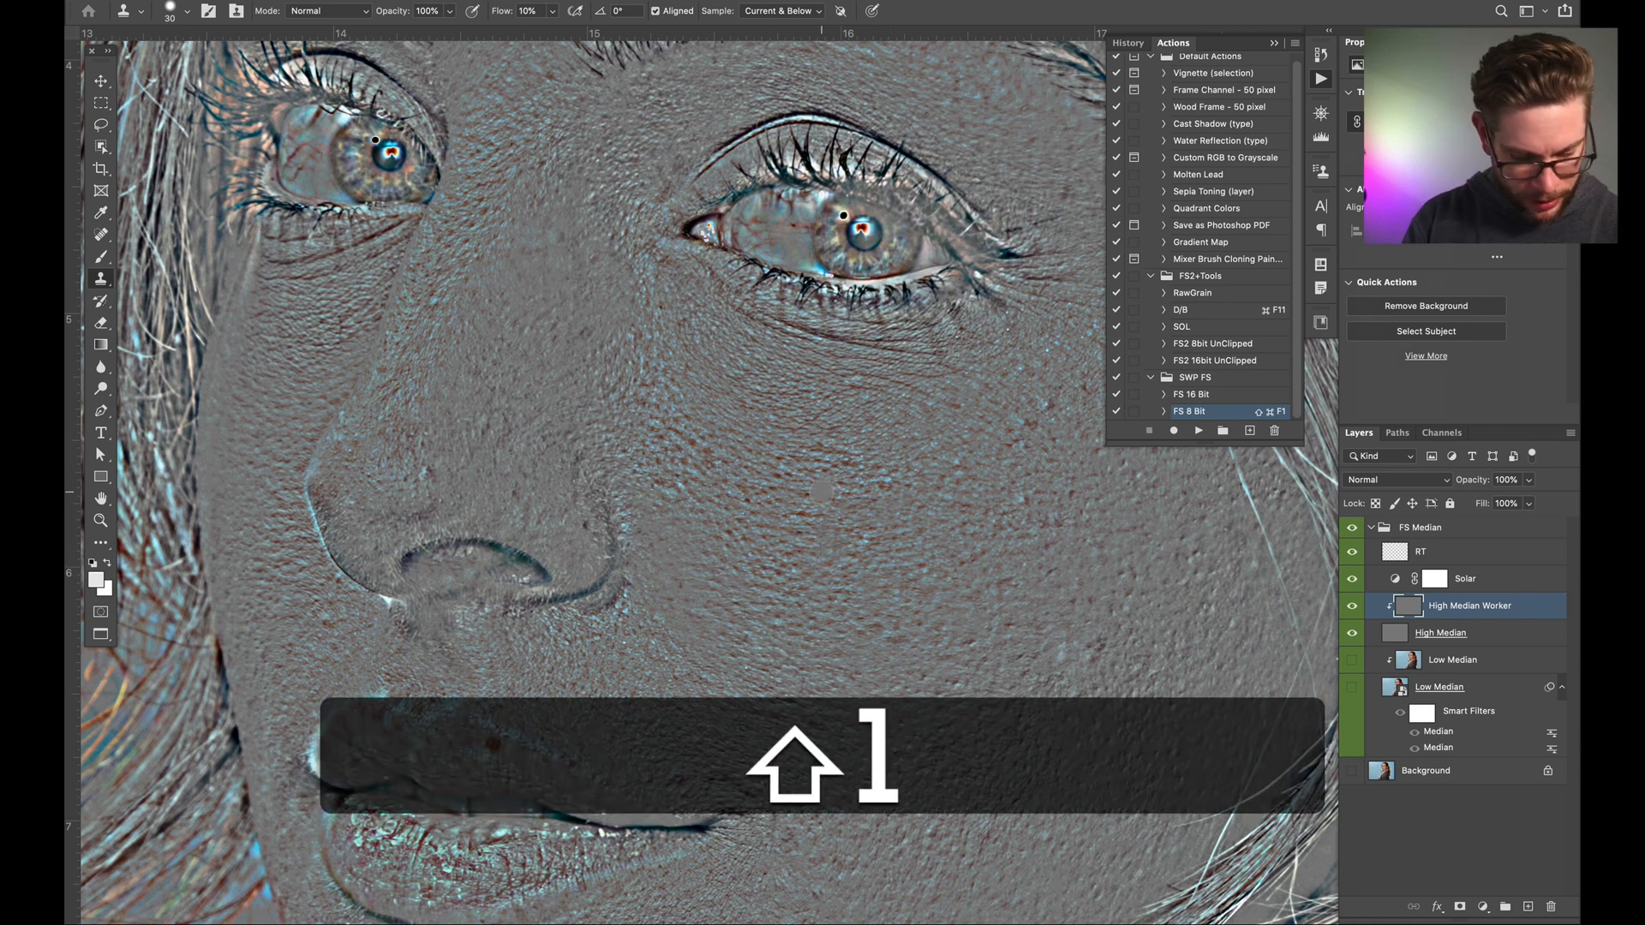
key(shift+bracketleft)
key(bracketleft)
key(alt+bracketleft)
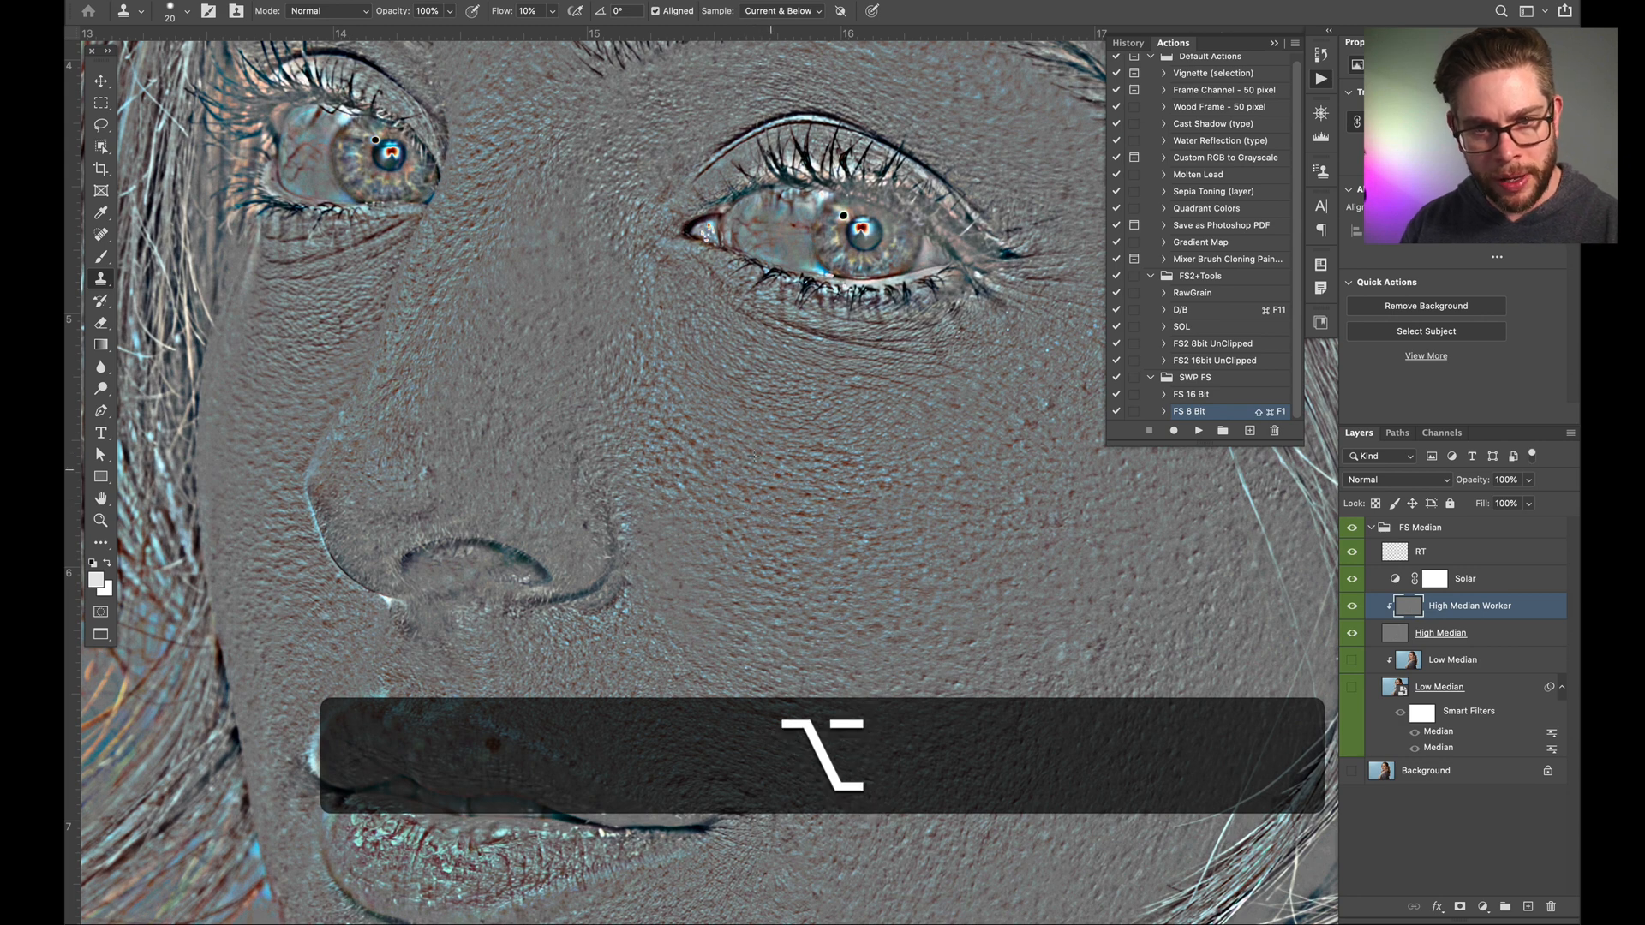
key(alt+bracketright)
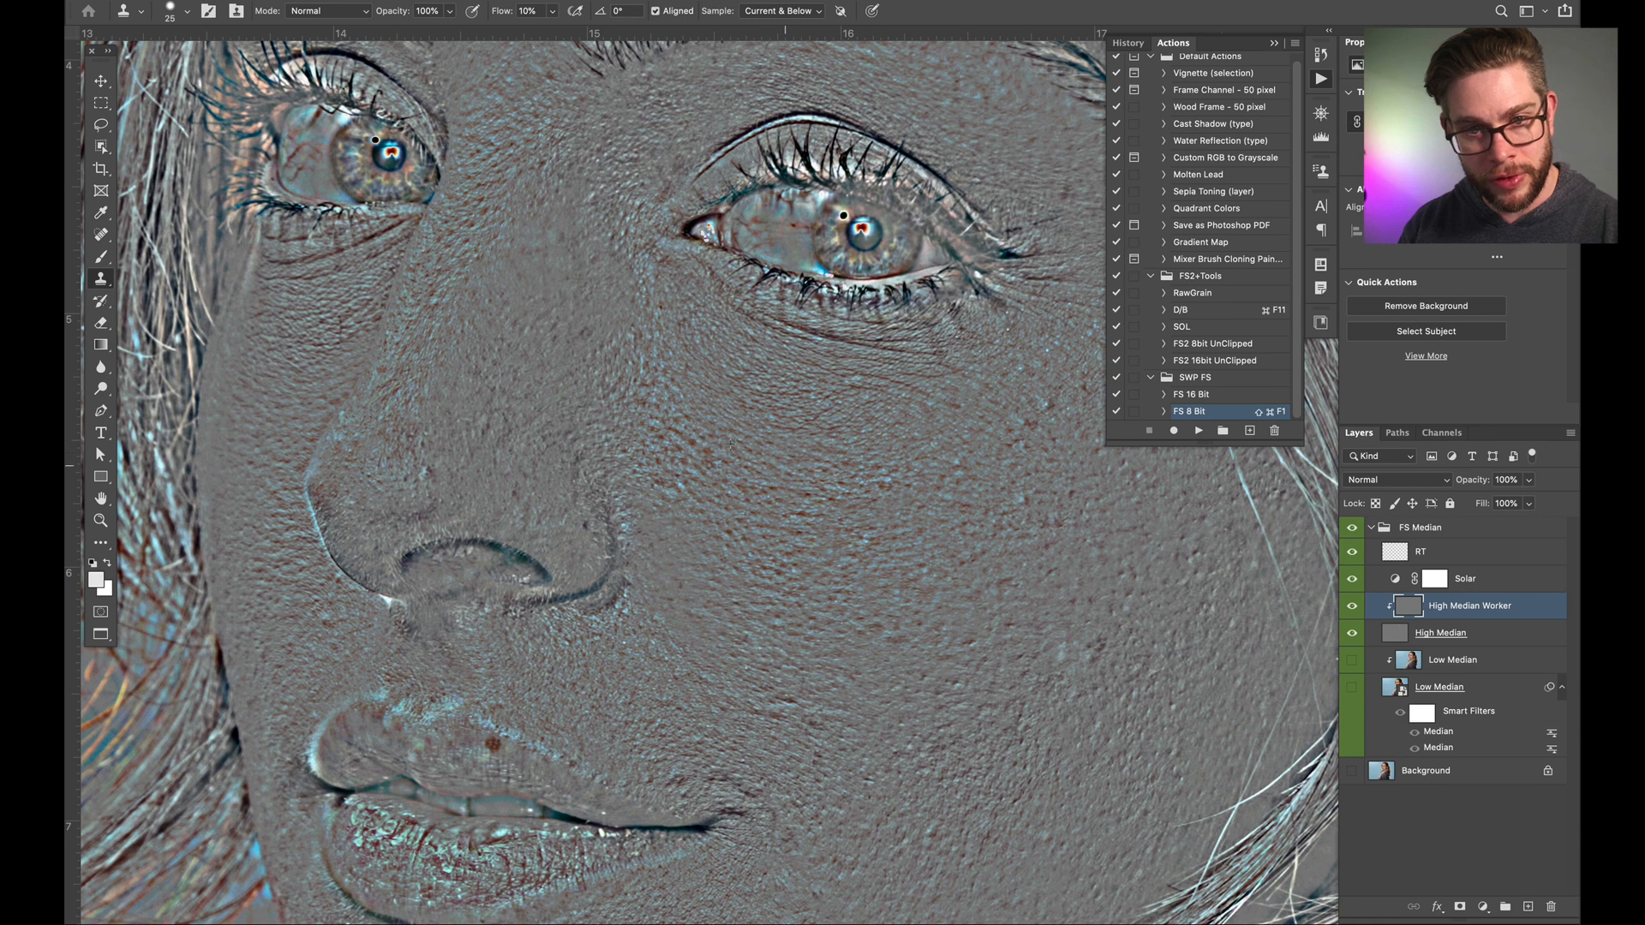
key(alt)
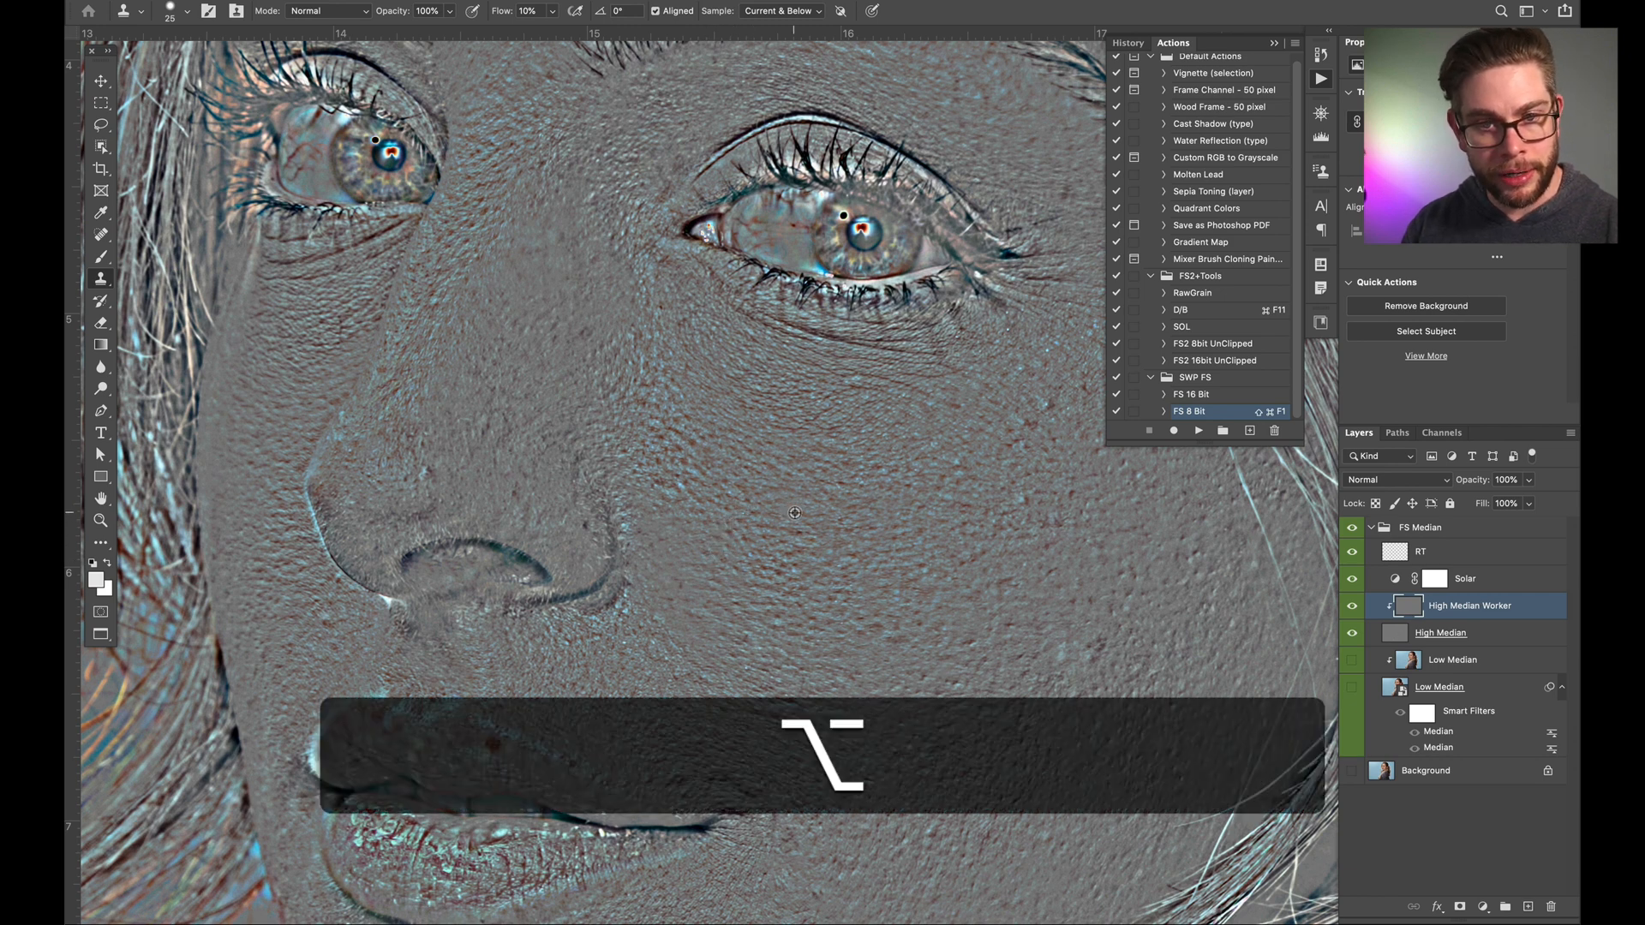
Step: Enlarge the brush to 35 px and blend the cheek texture out to the outer cheek, reducing the brush to 30 px there
key(bracketright)
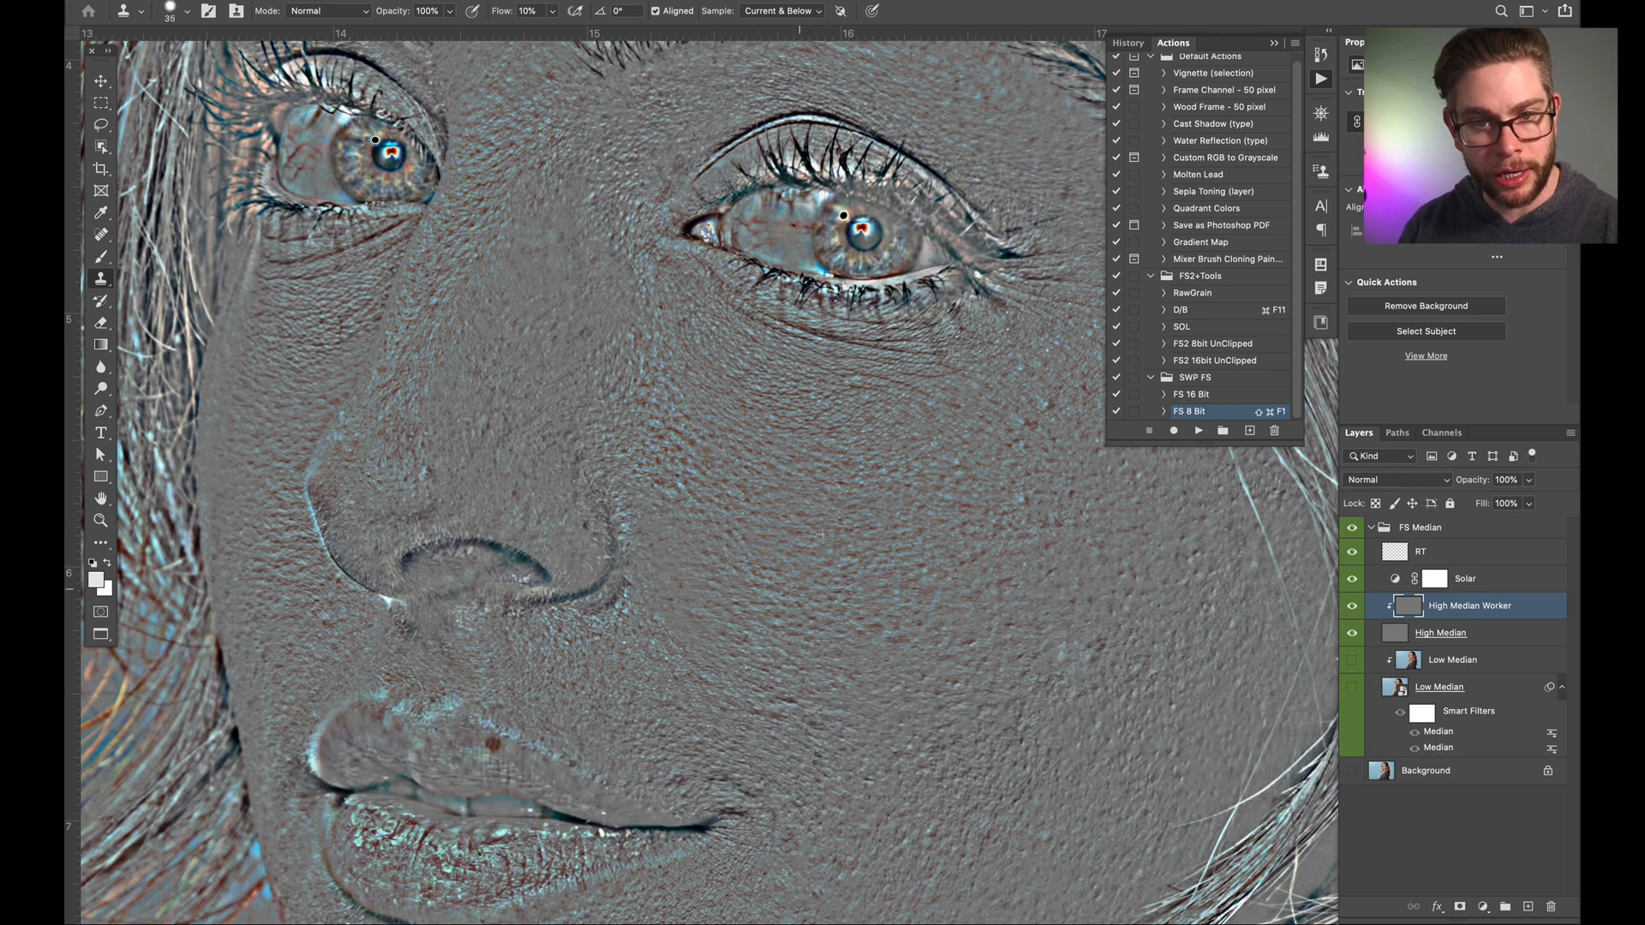
key(alt)
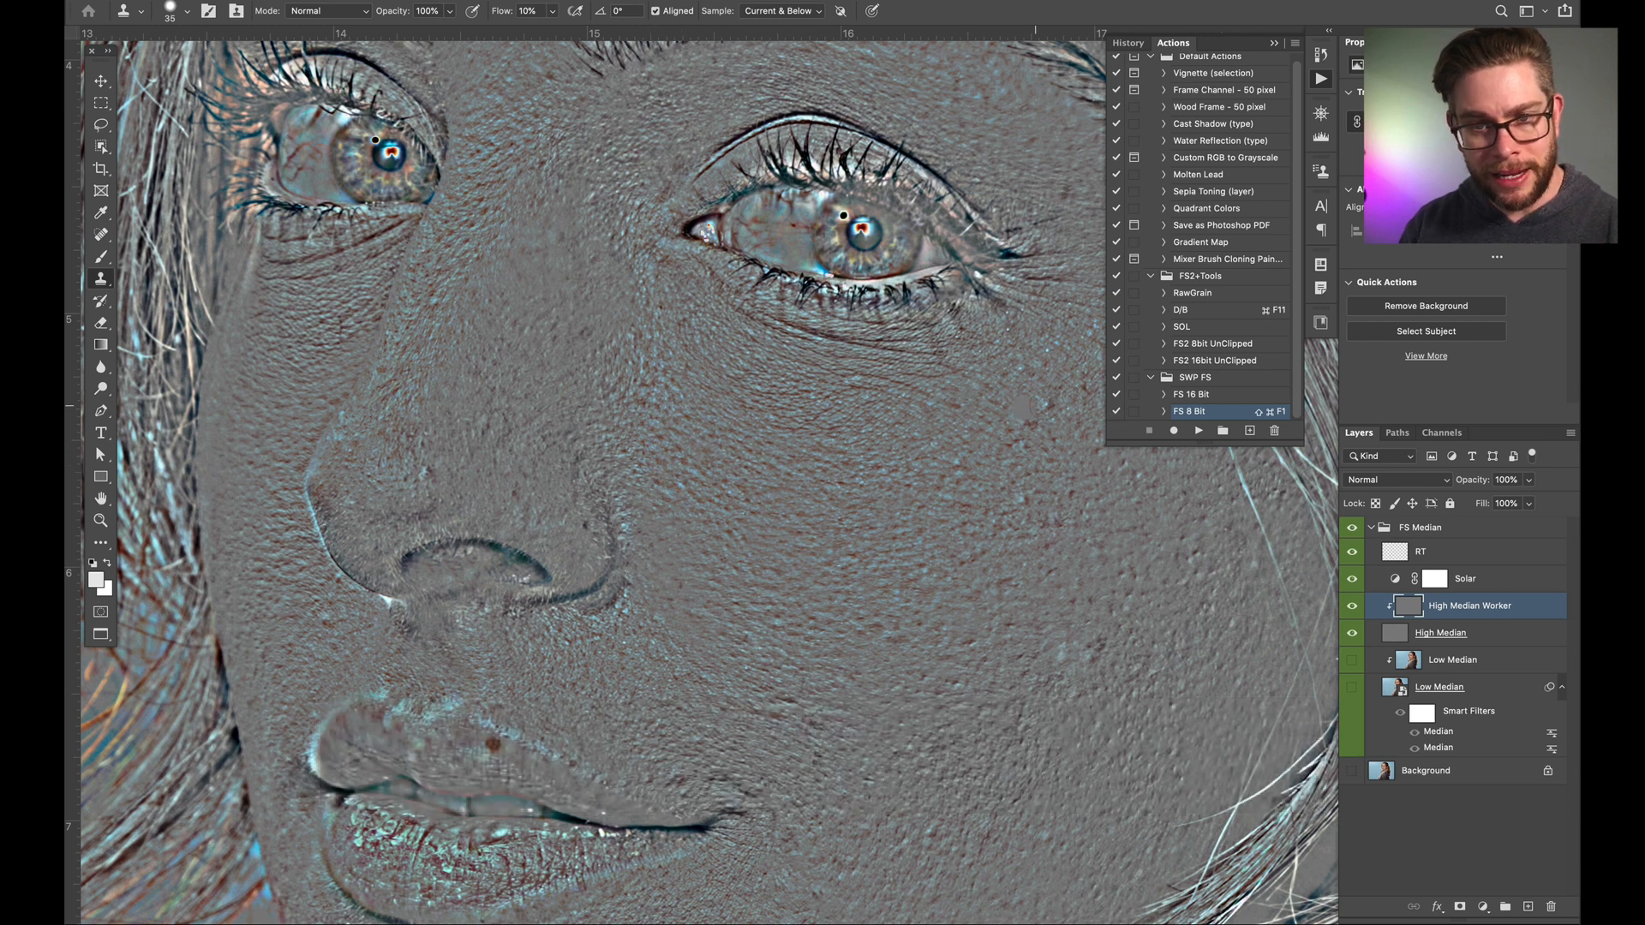
key(alt)
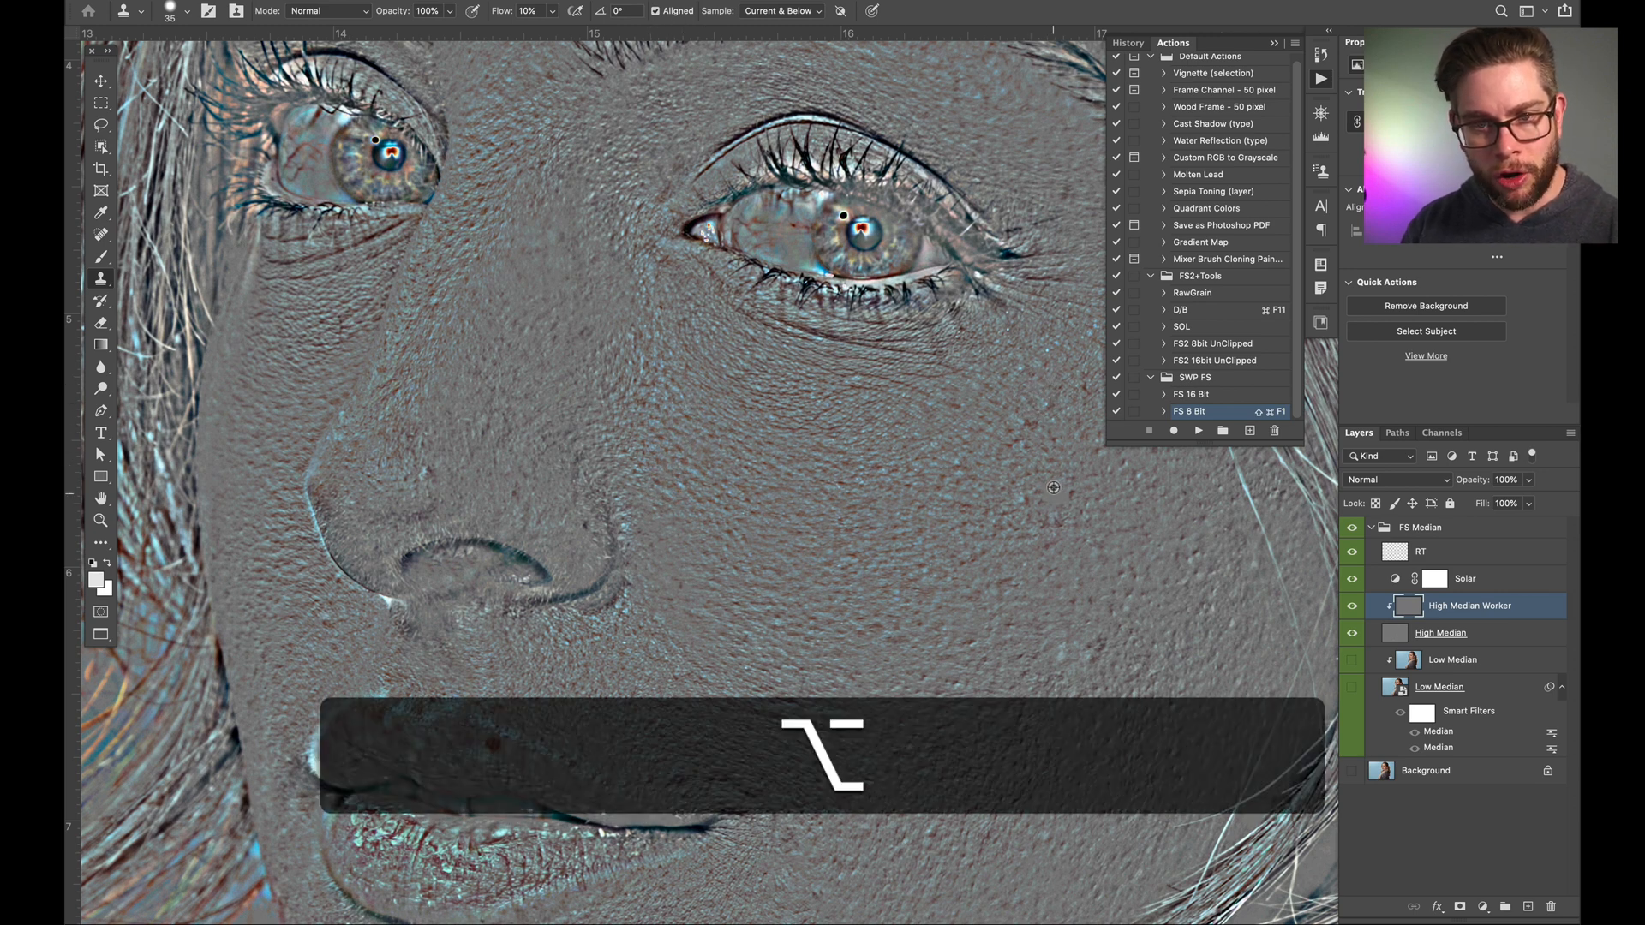
key(alt+bracketleft)
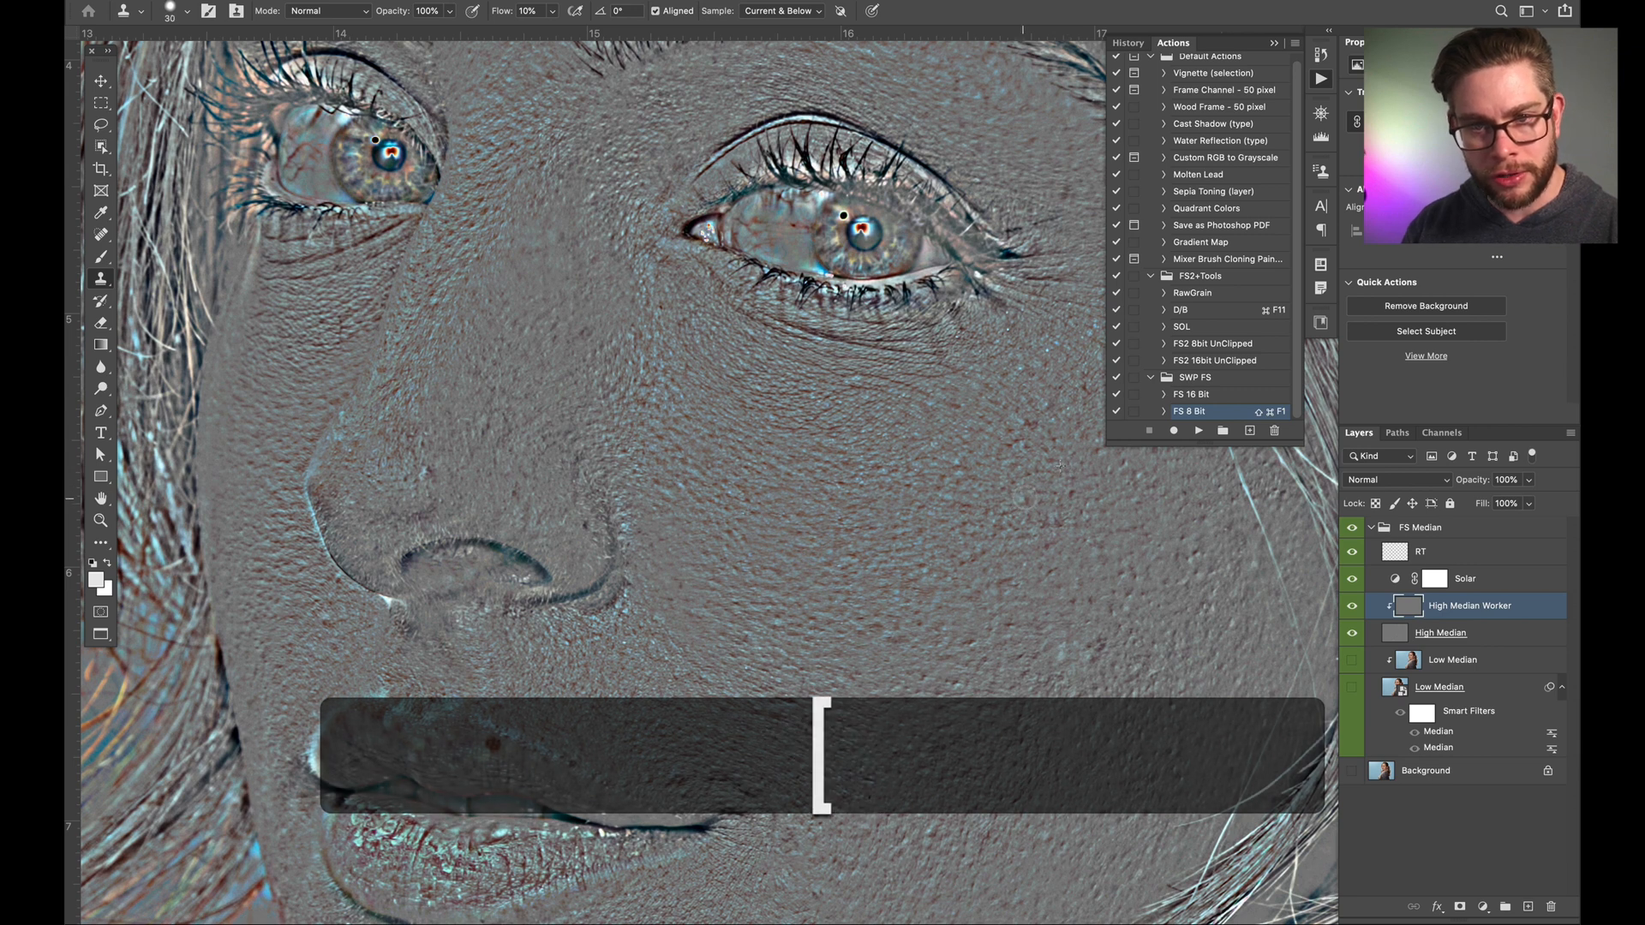
key(alt)
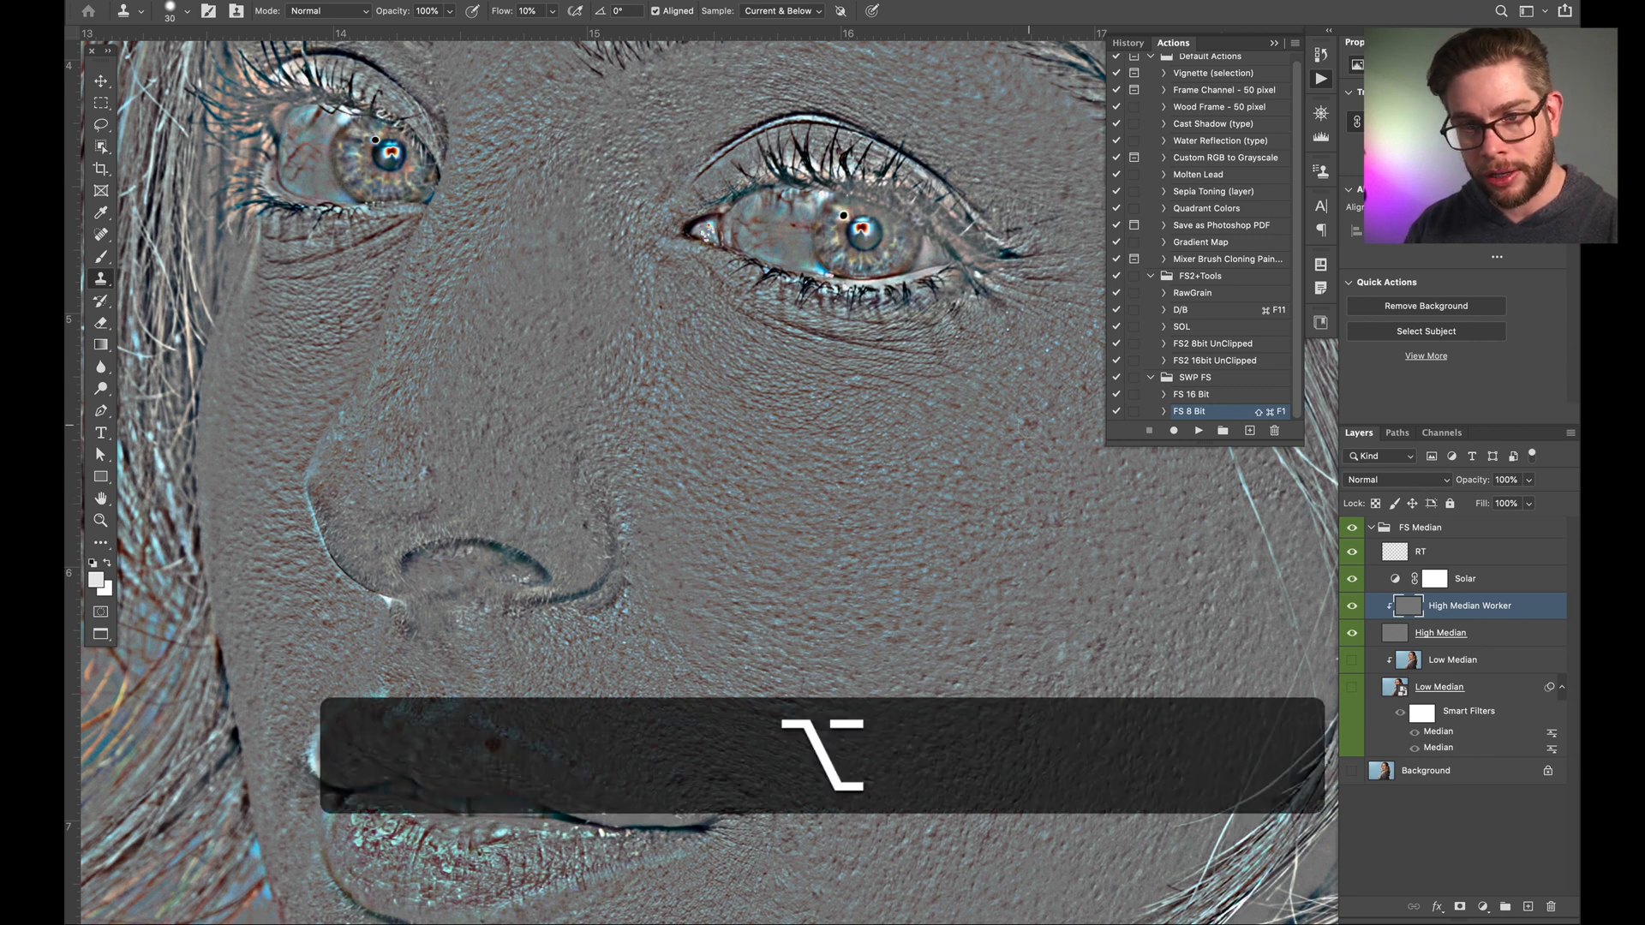
Step: Clone softly over the uneven texture on the lower cheek beside the mouth, enlarging the brush to 35 px
key(alt)
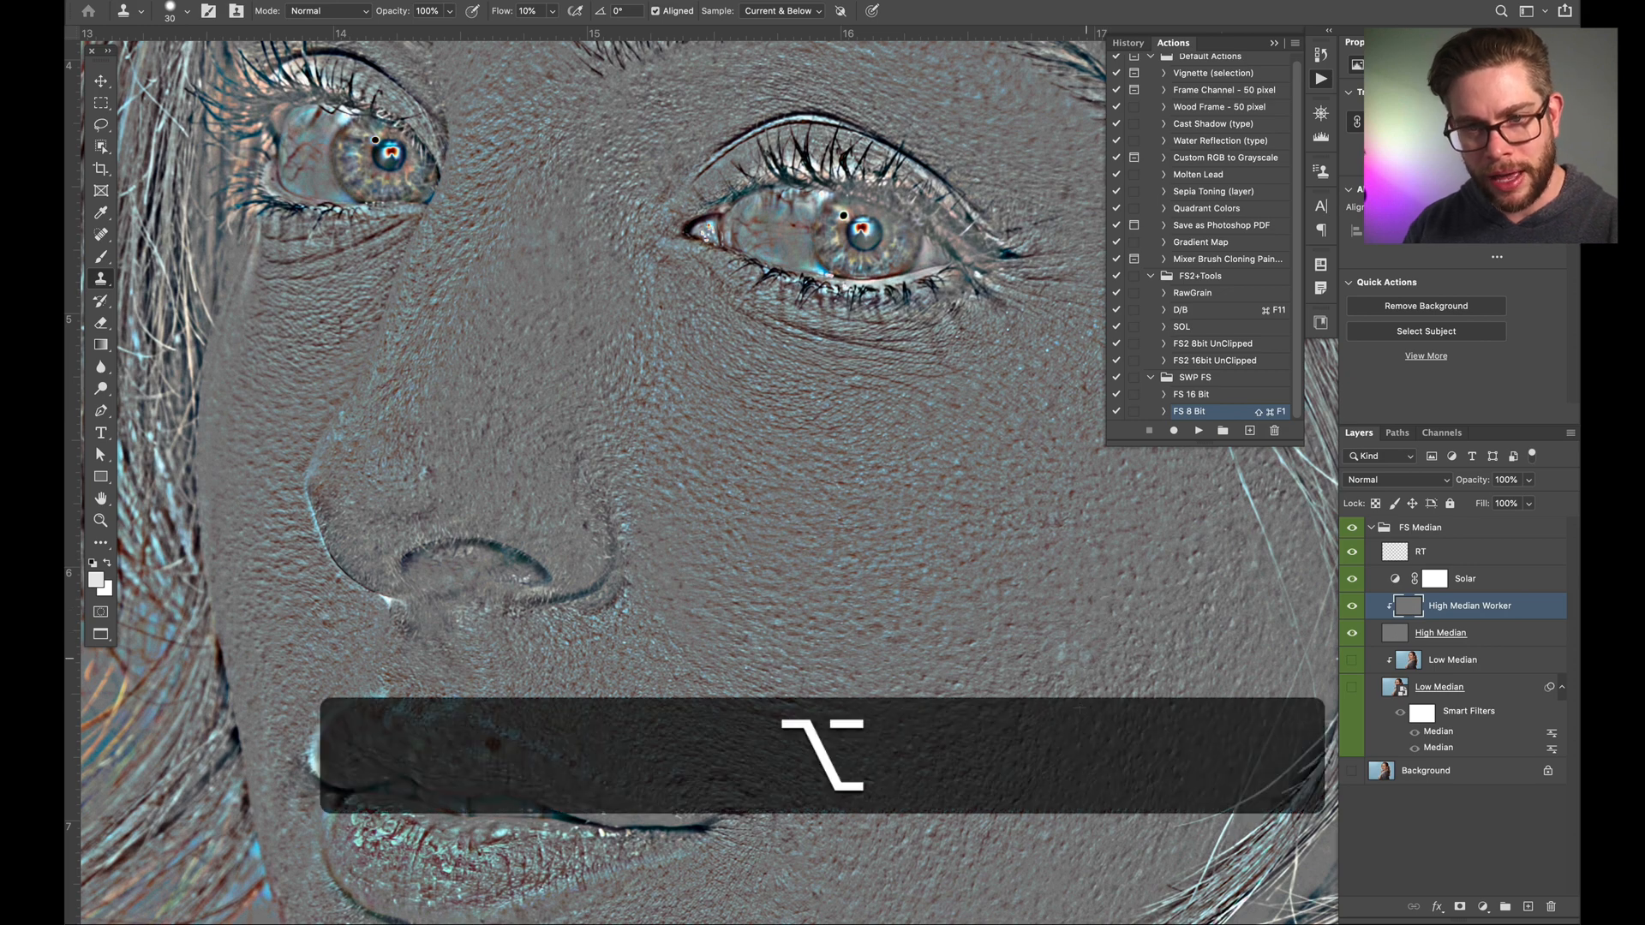
key(alt)
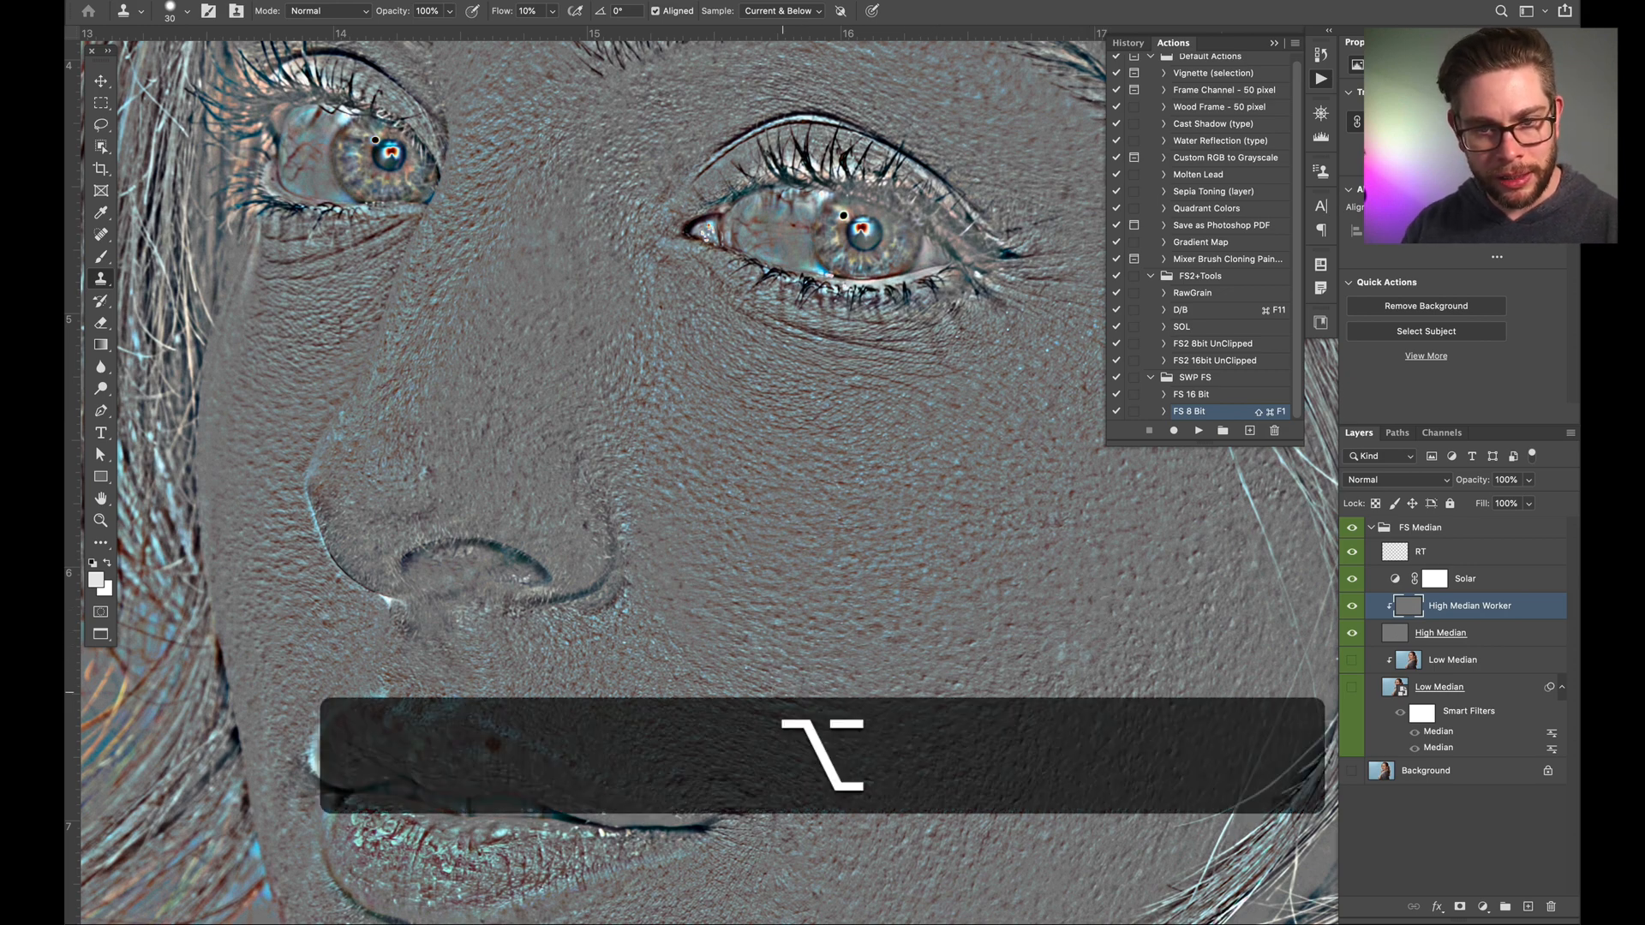
key(alt)
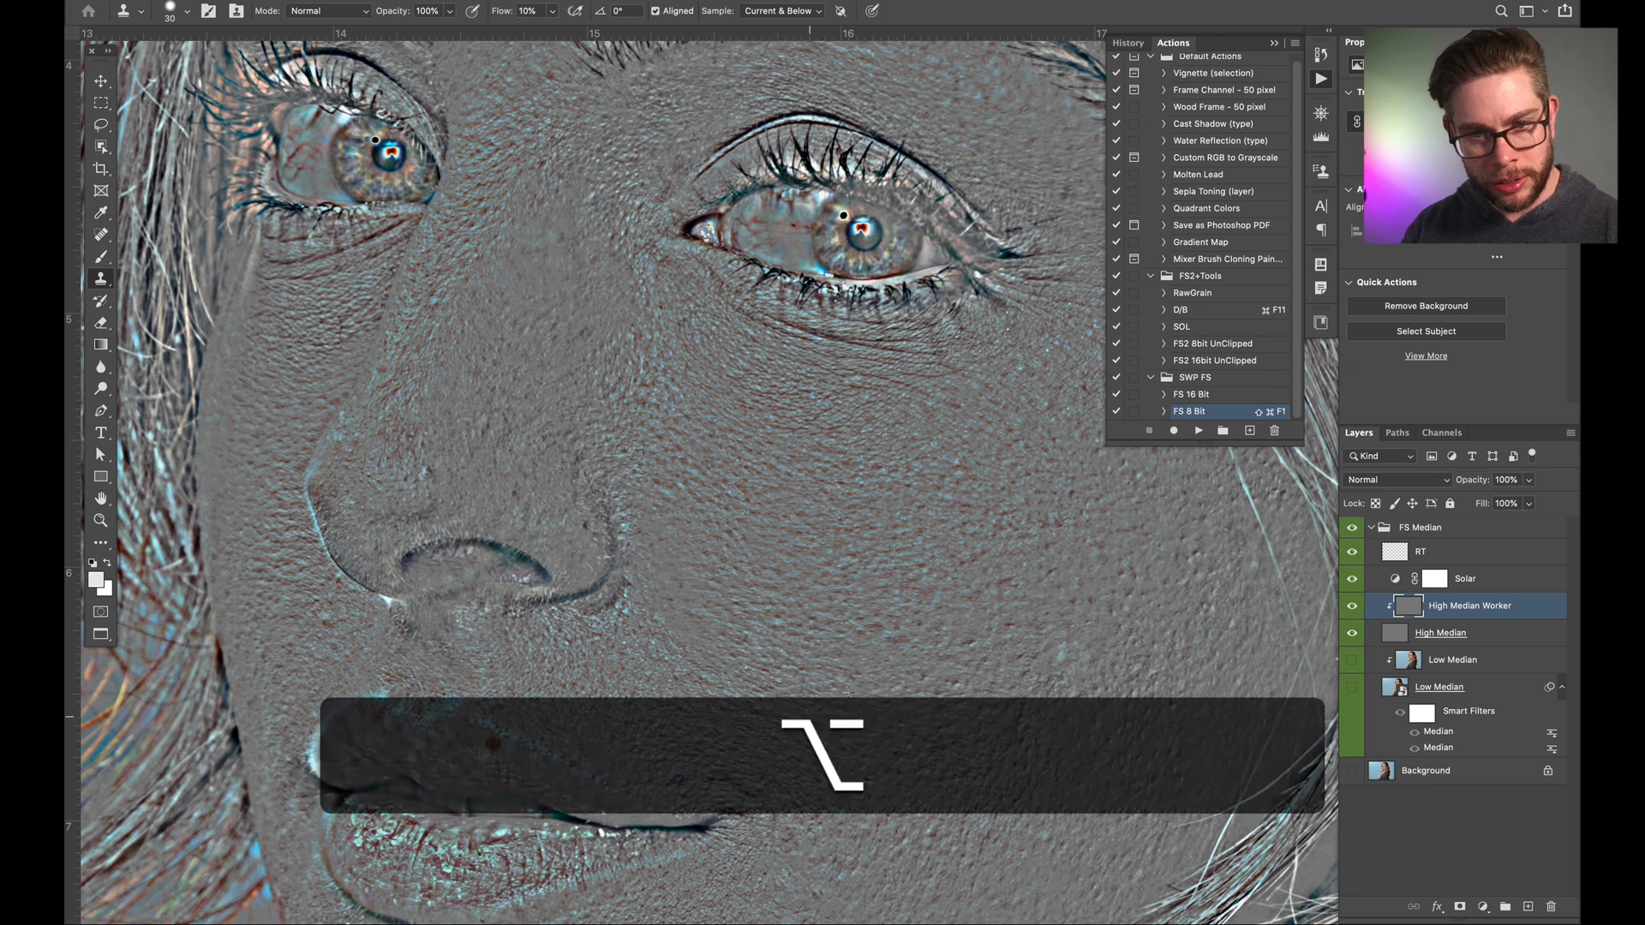
key(alt+bracketright)
key(super)
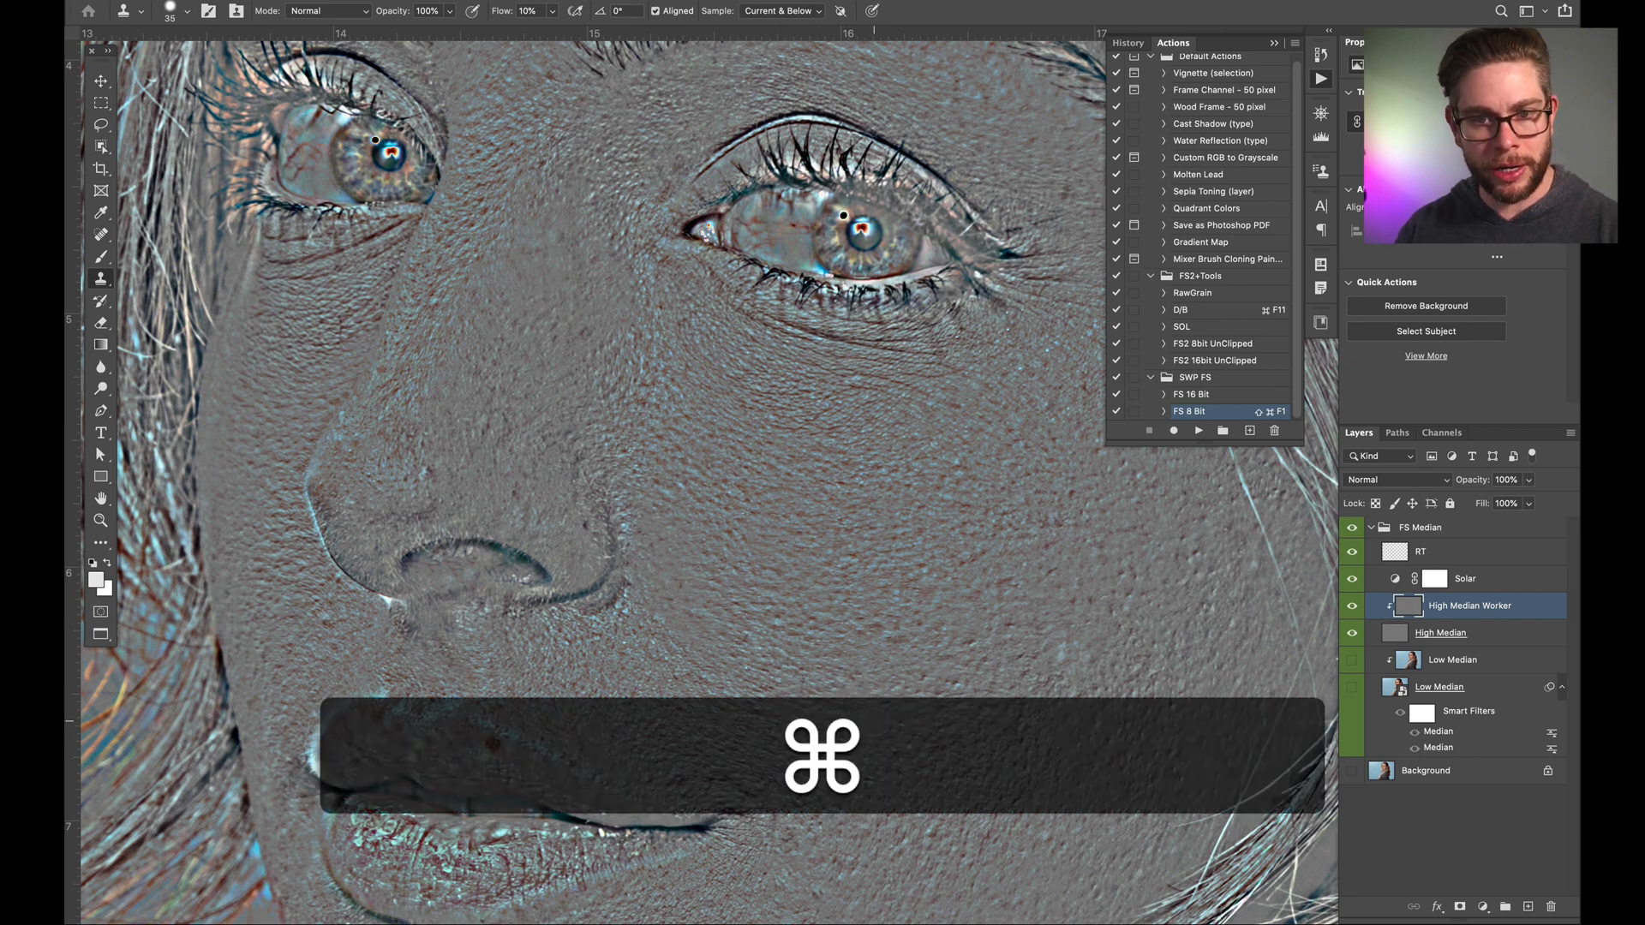
Step: Compare the texture before and after the cloning by repeatedly hiding and showing the High Median Worker layer
click(1352, 607)
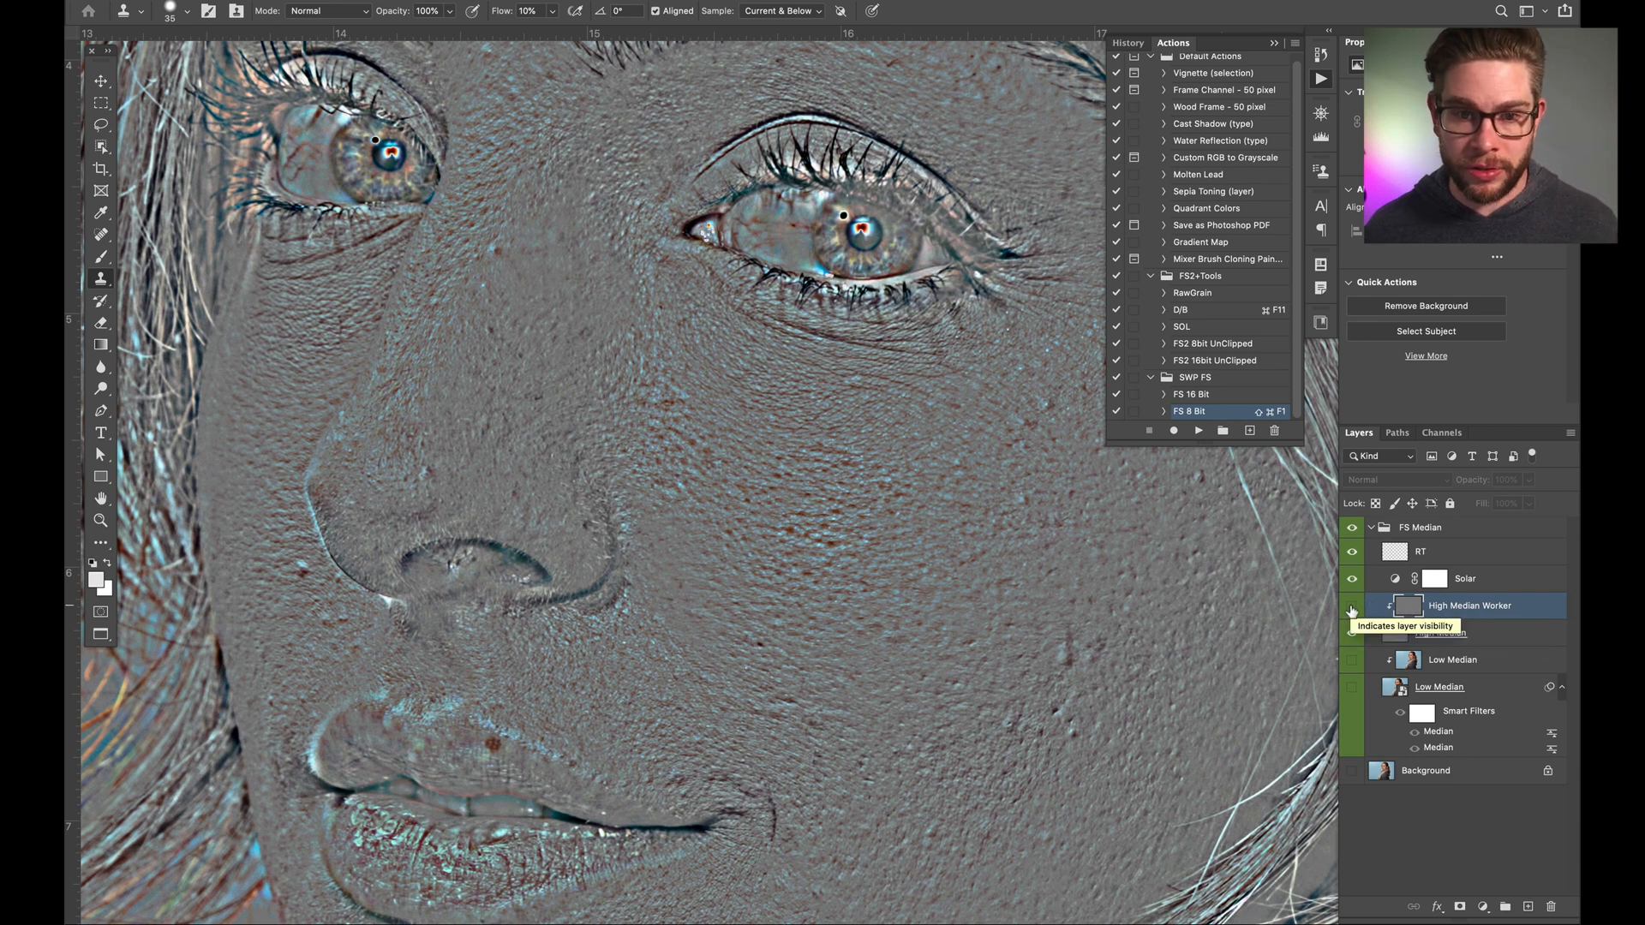
click(1352, 608)
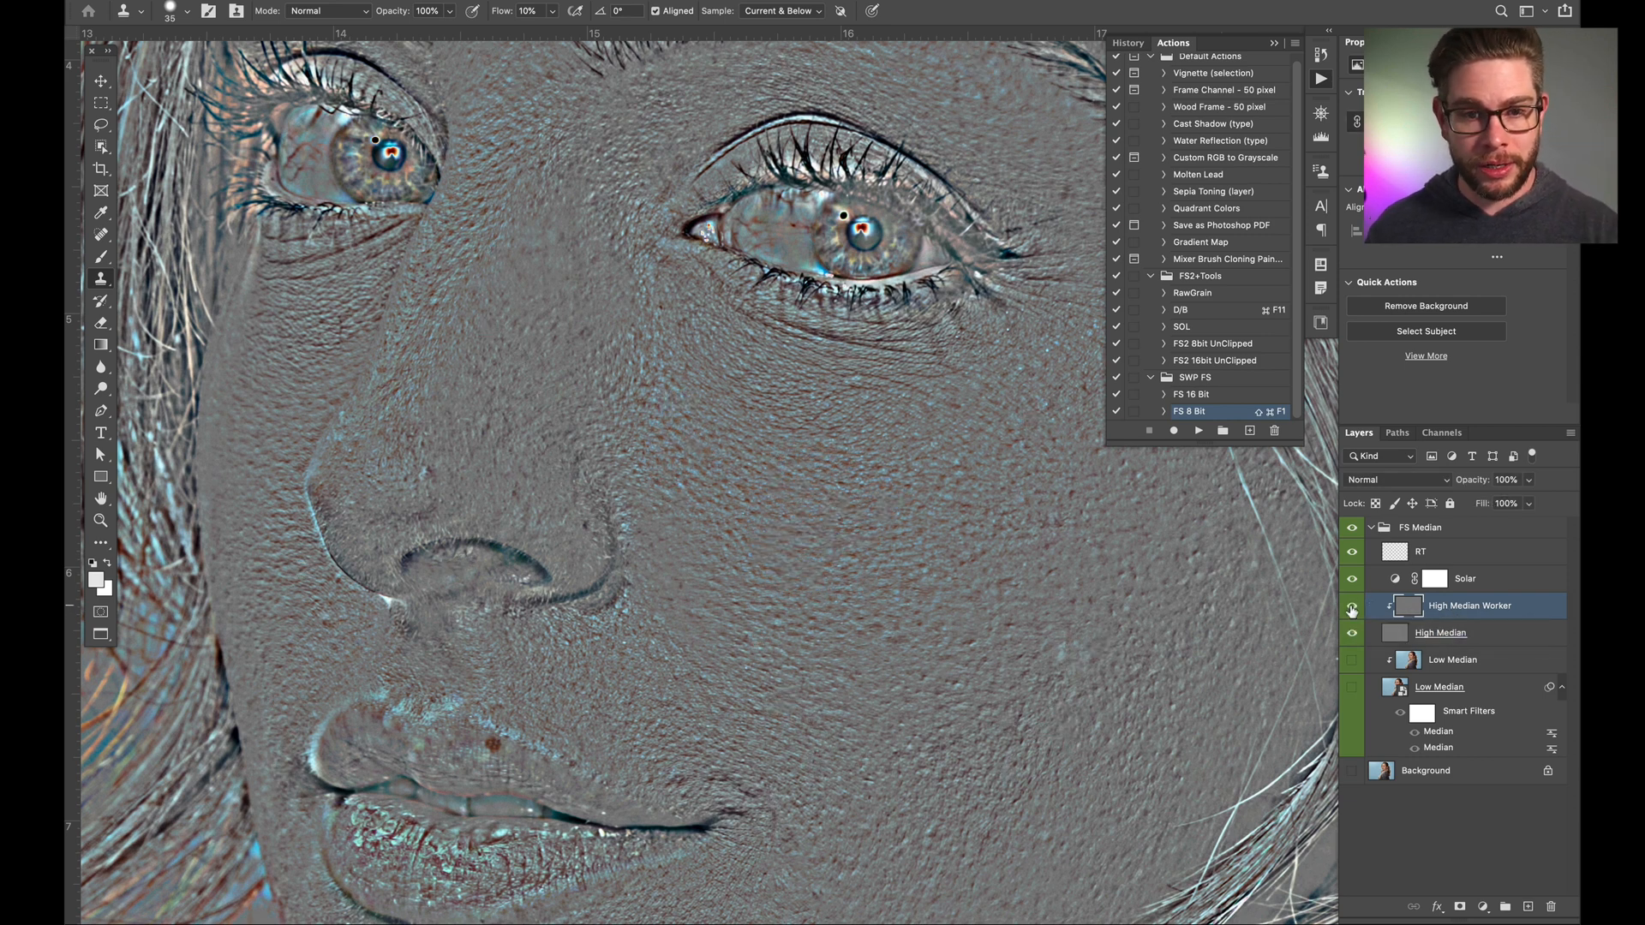
click(1352, 608)
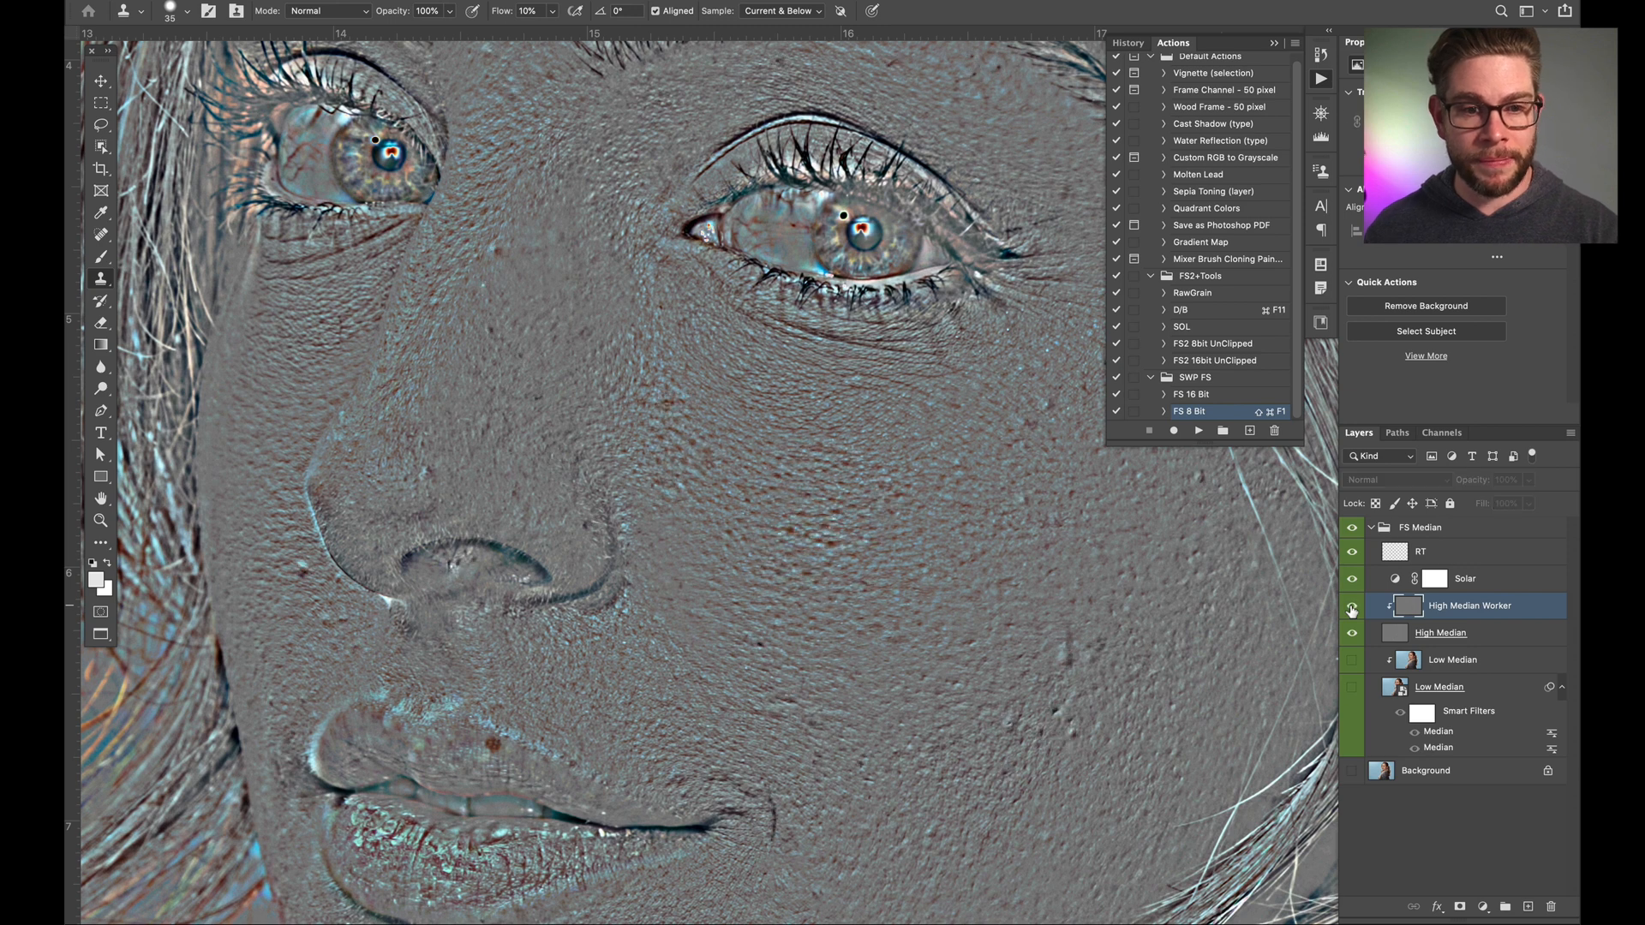
click(1352, 607)
click(1352, 609)
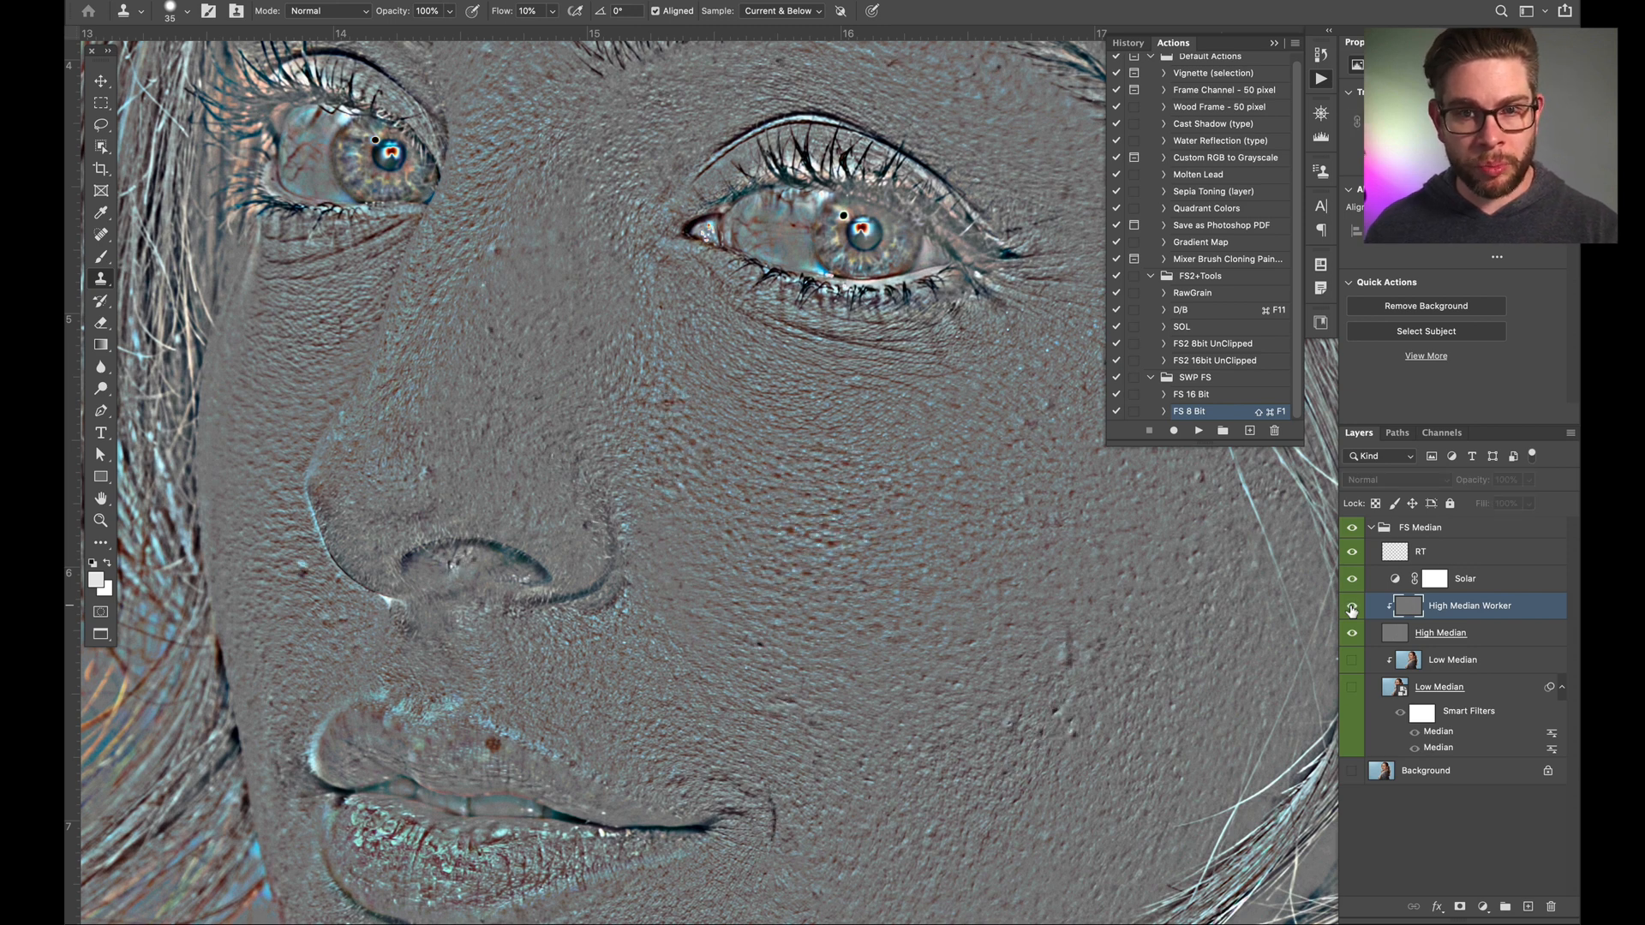
click(1353, 608)
click(1352, 608)
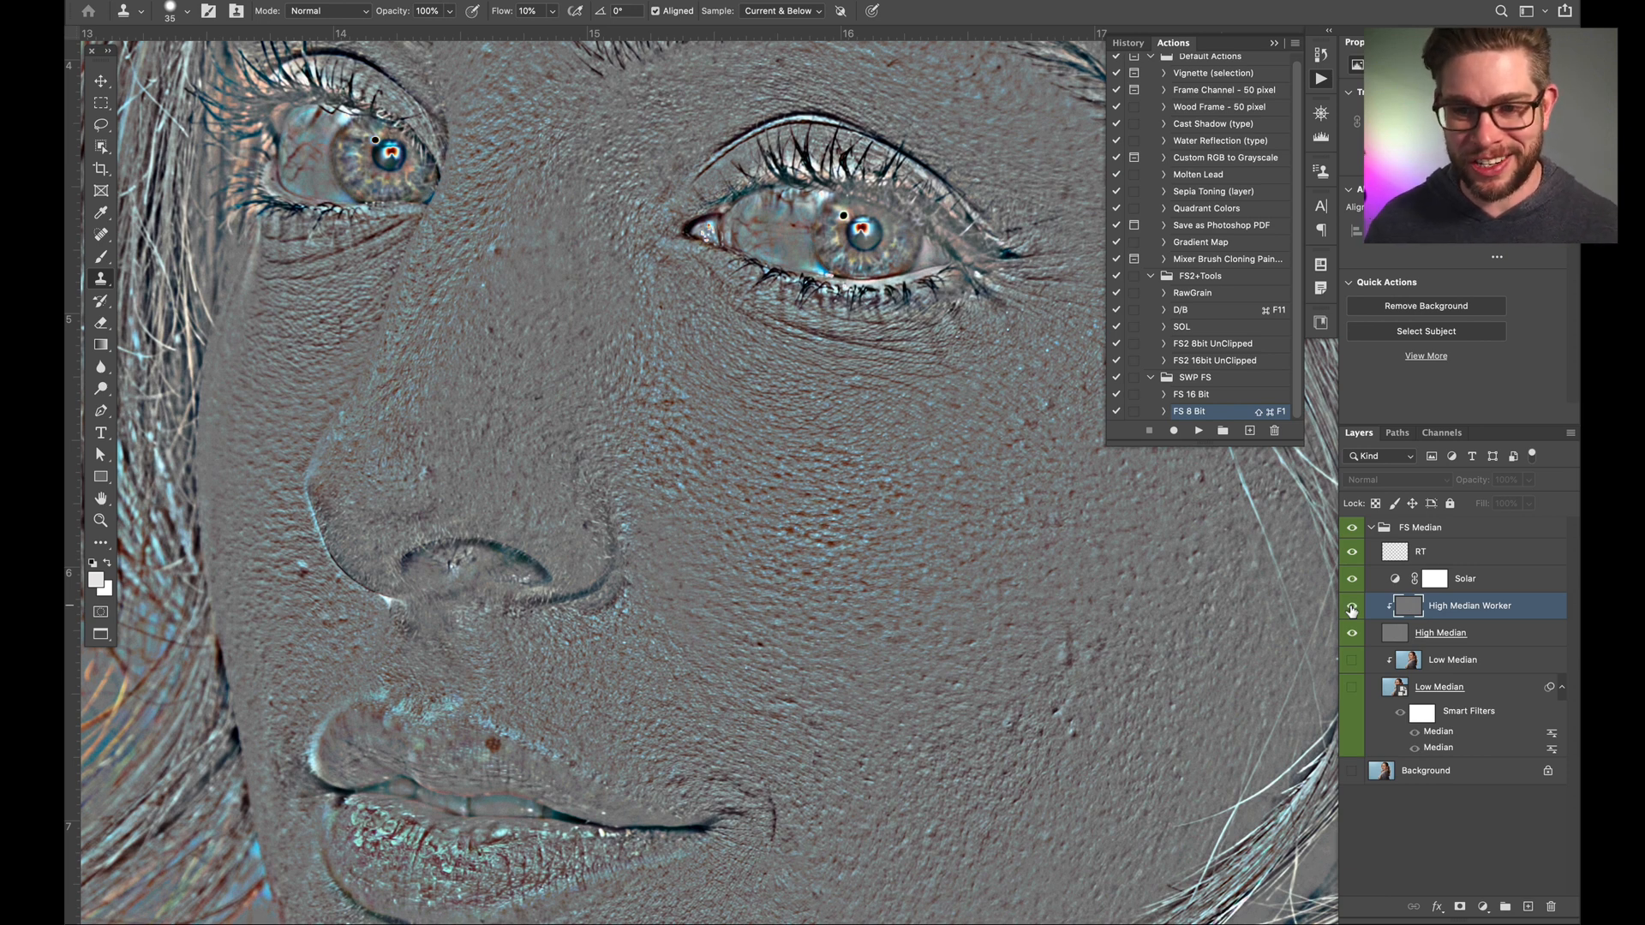
click(1353, 608)
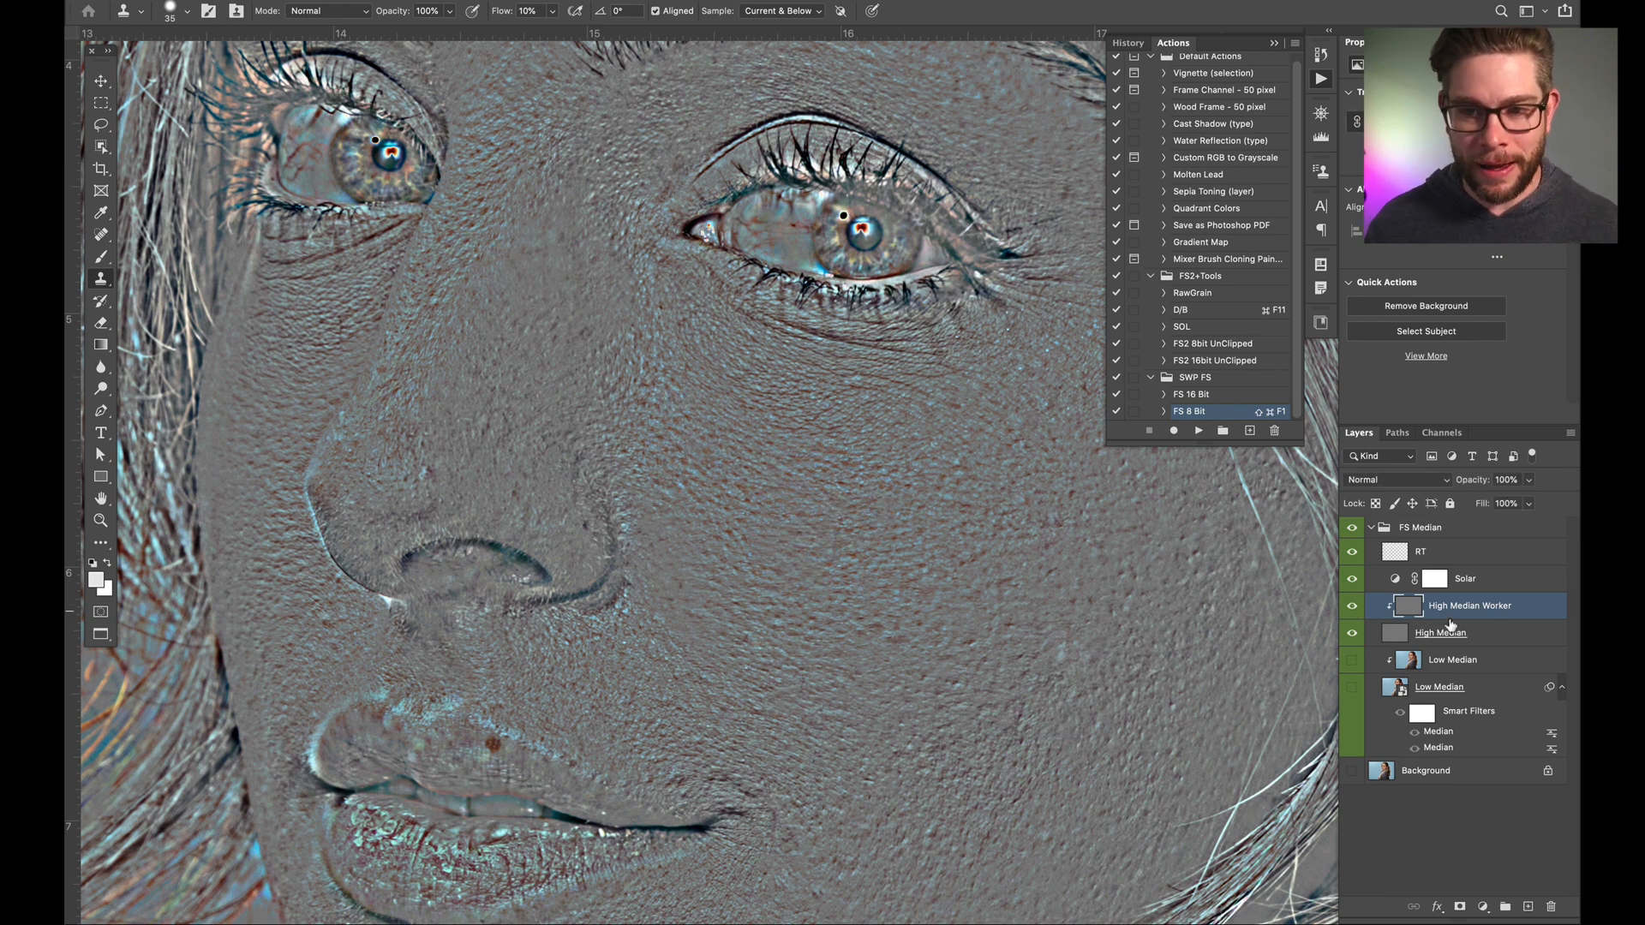
Step: Hide the Solar layer and show both Low Median layers to bring back the full-color portrait
click(1353, 580)
click(1352, 660)
click(1352, 687)
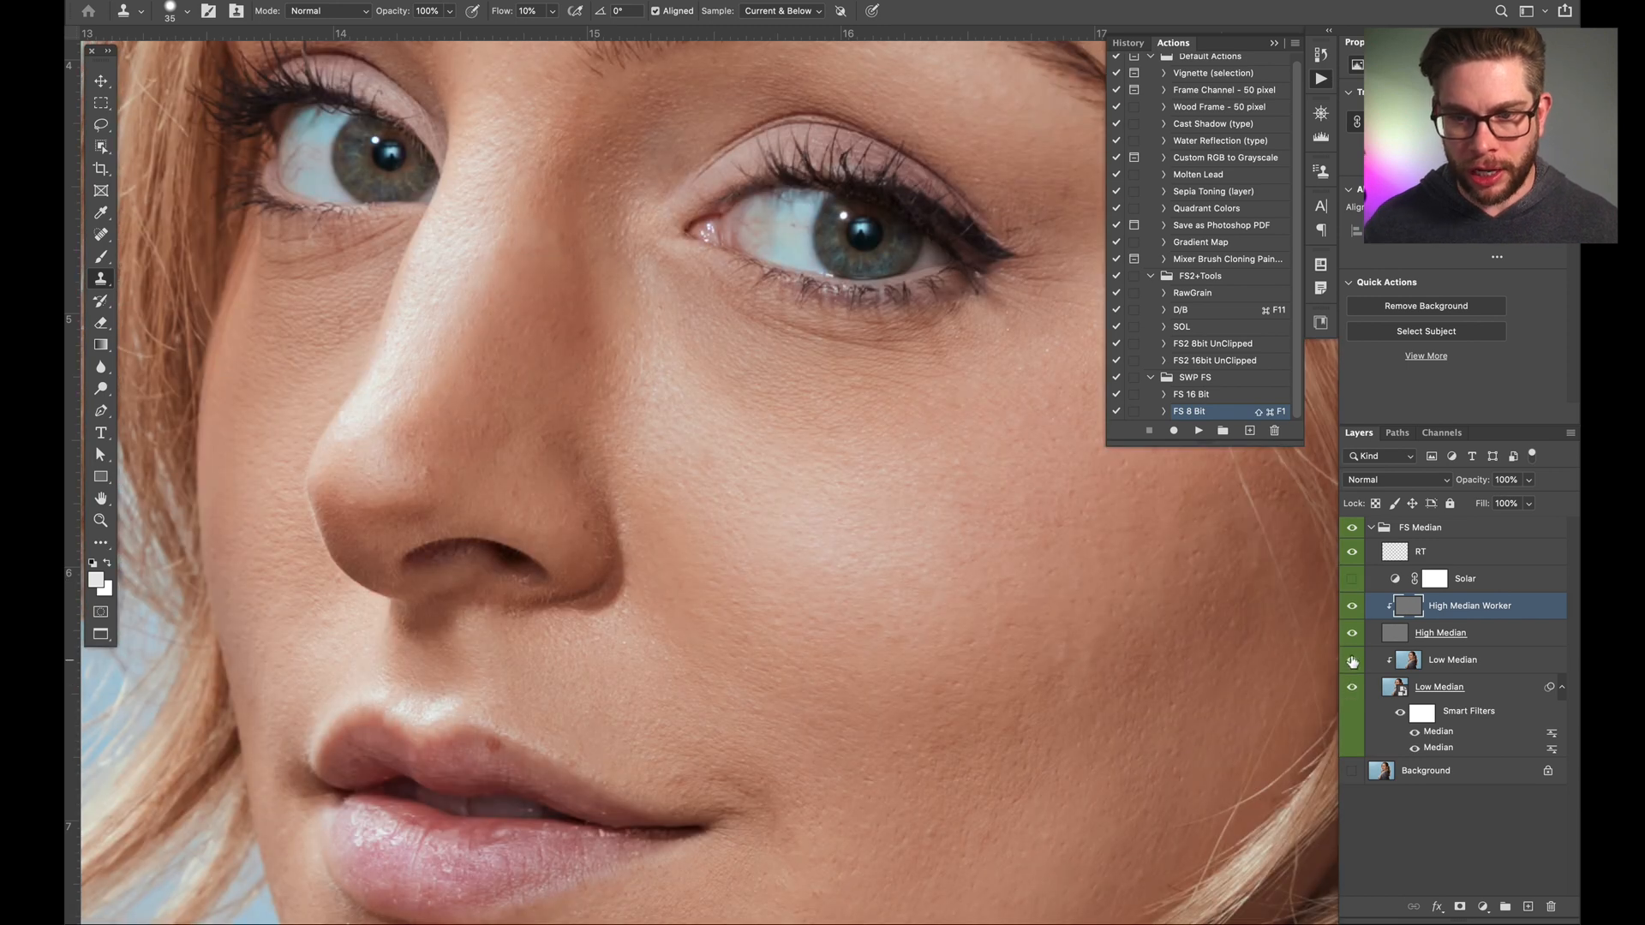
Step: Hide the High Median and High Median Worker layers and examine the low-frequency tones on the forehead, cheeks, mouth and chin
drag(1353, 636, 1354, 610)
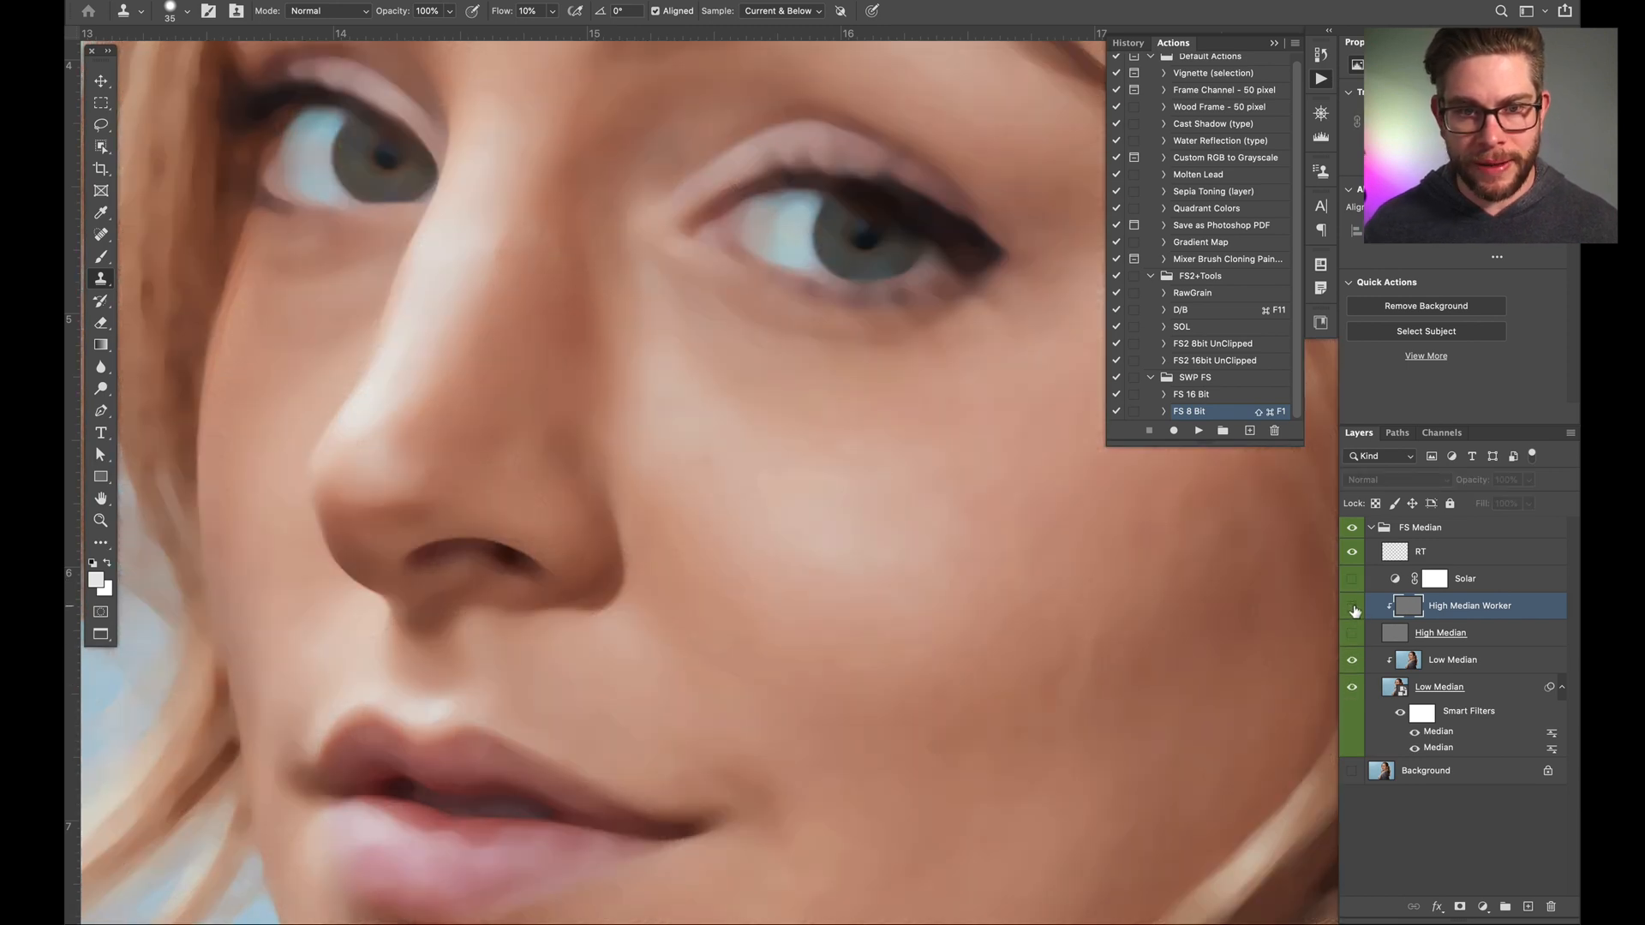
scroll(875, 576, up, 10)
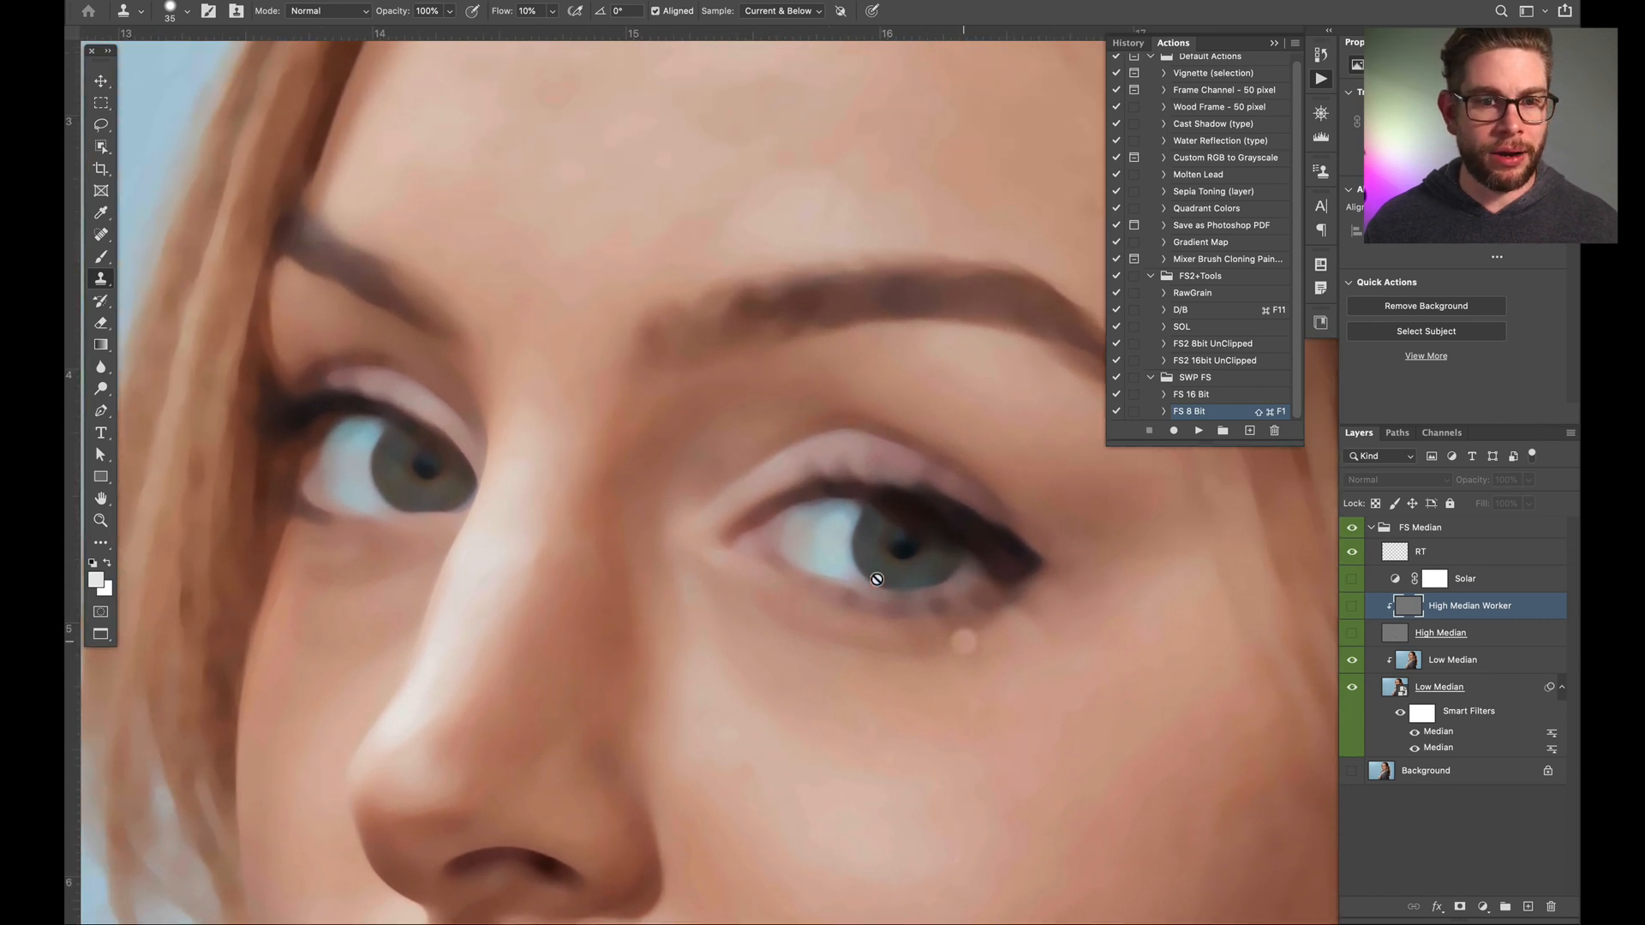
scroll(877, 579, up, 10)
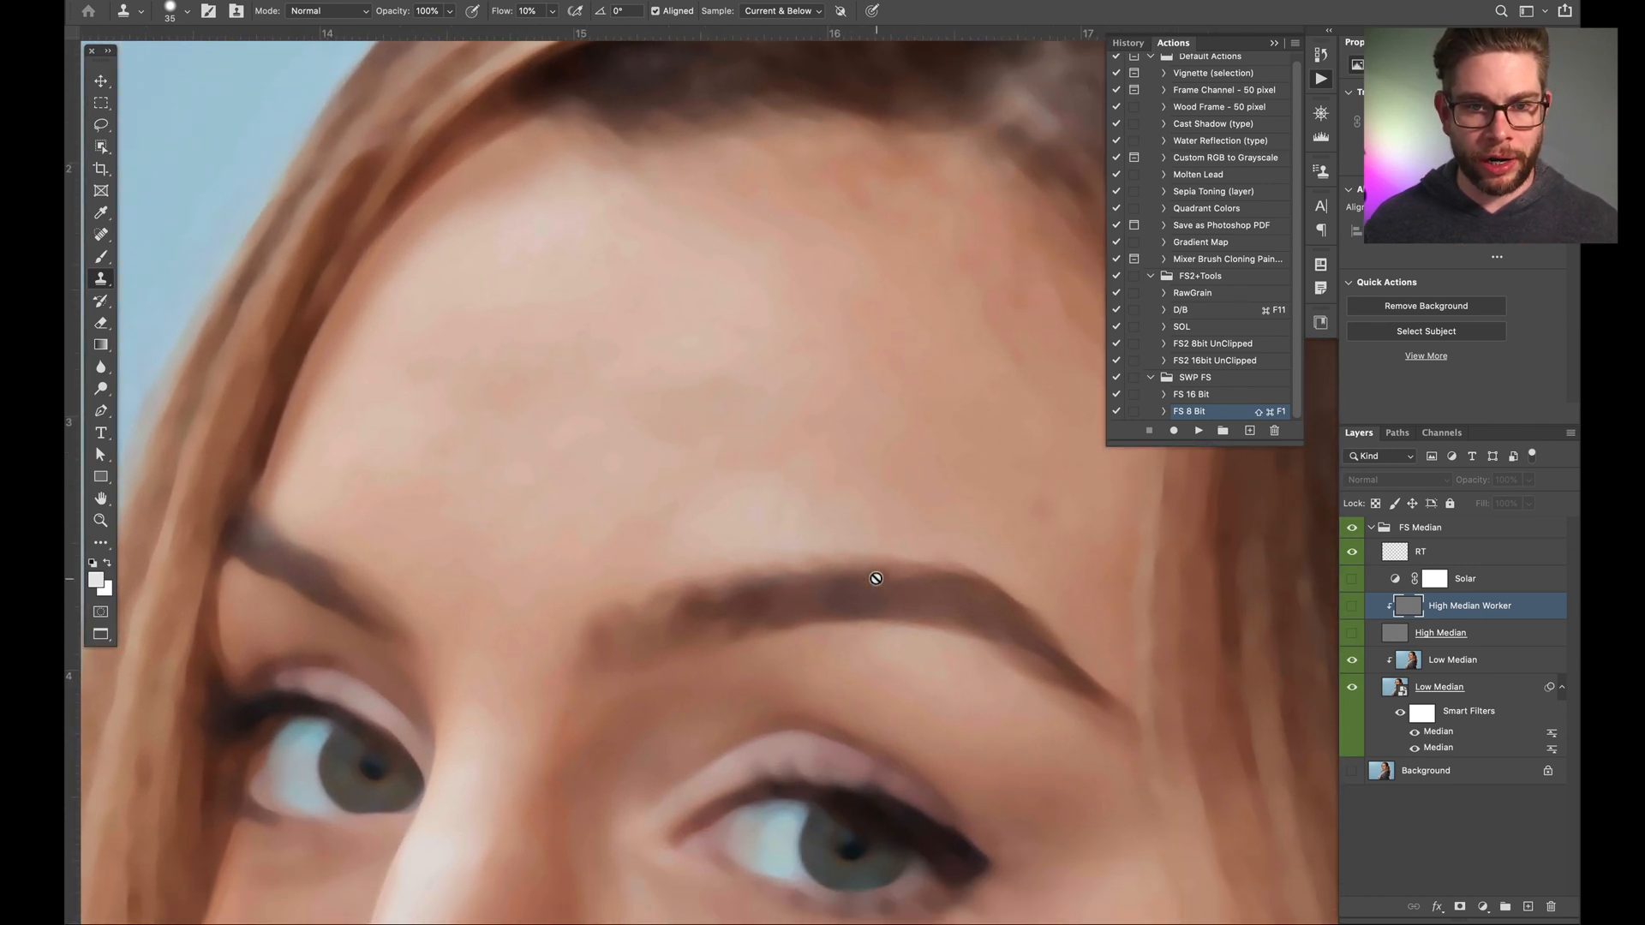
scroll(720, 378, down, 5)
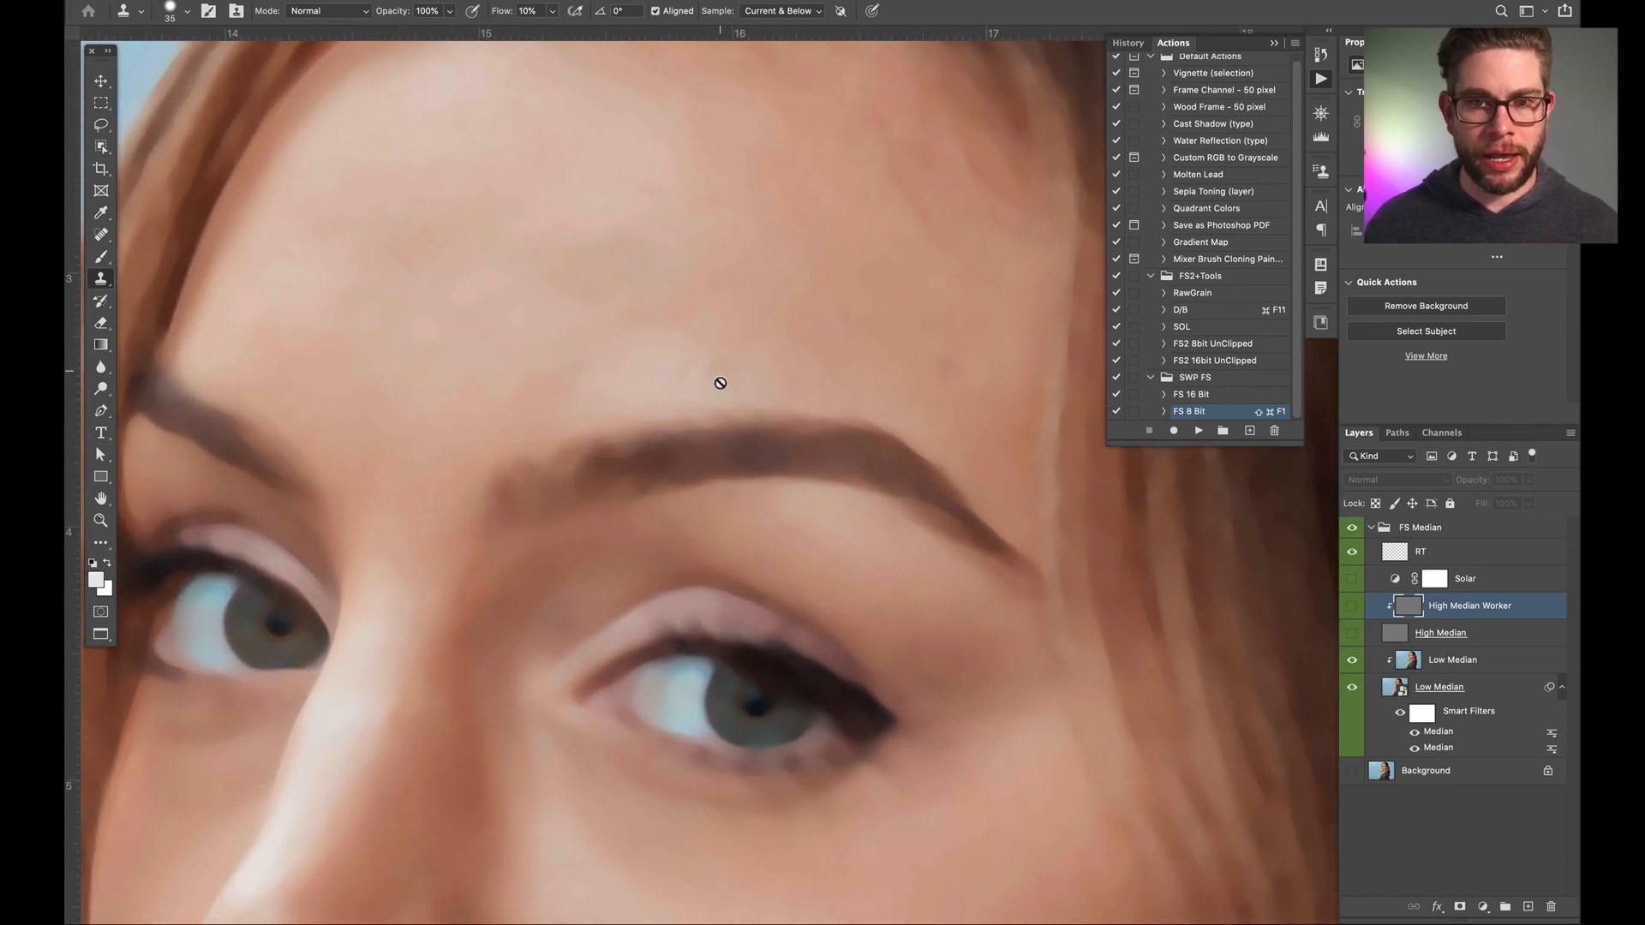
scroll(719, 383, down, 20)
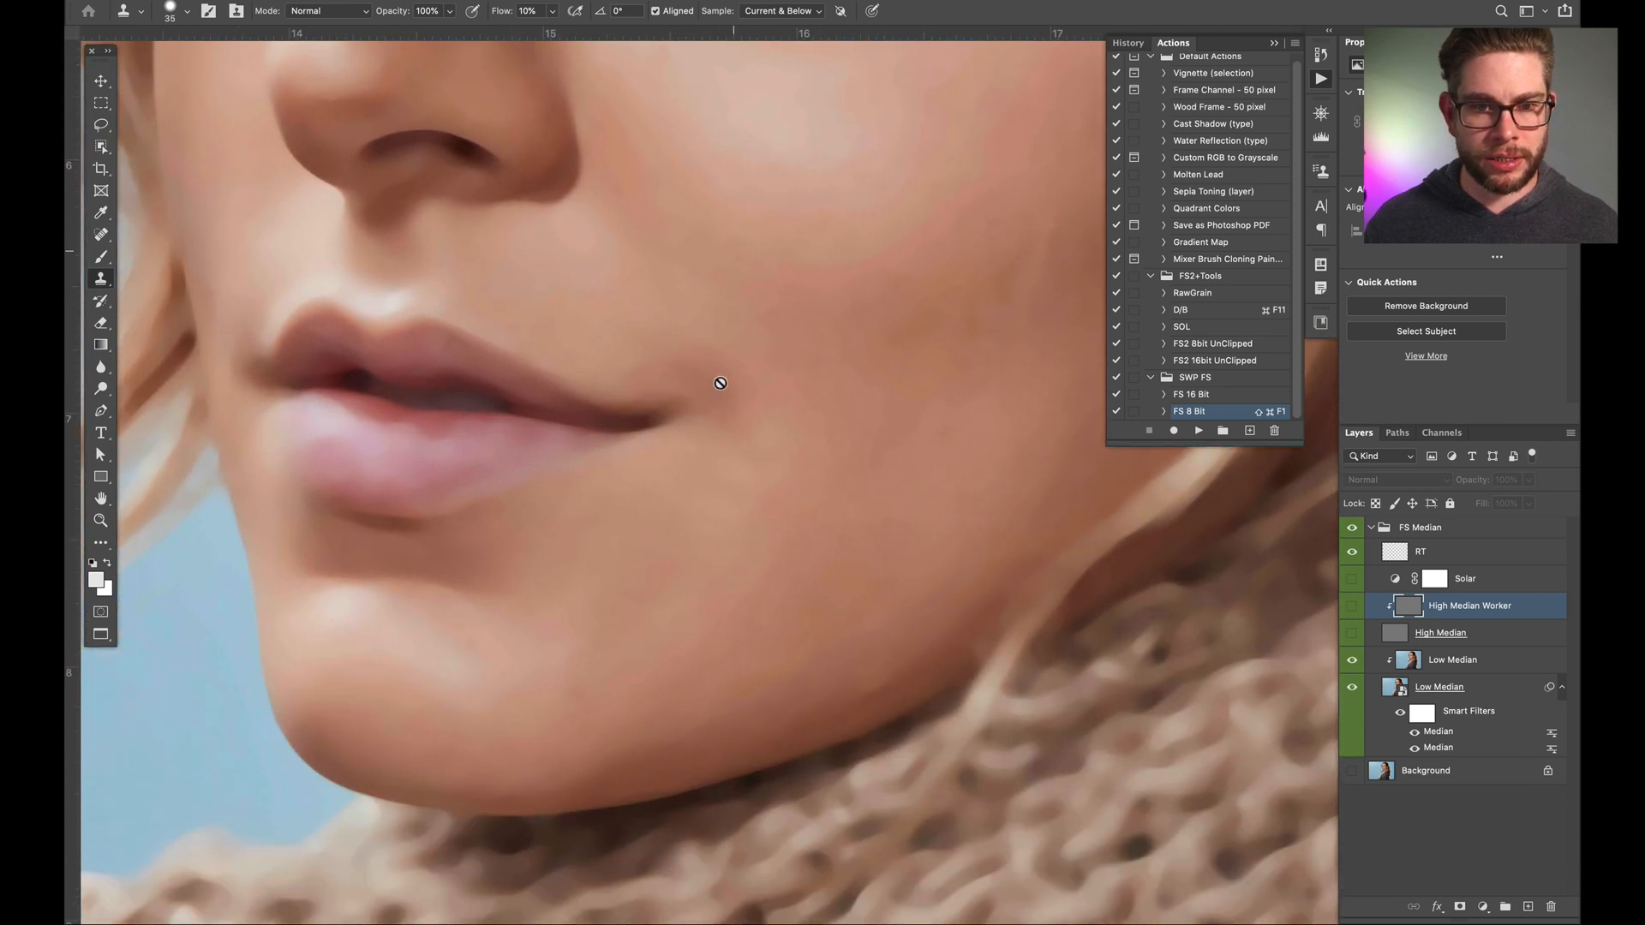
scroll(720, 383, down, 2)
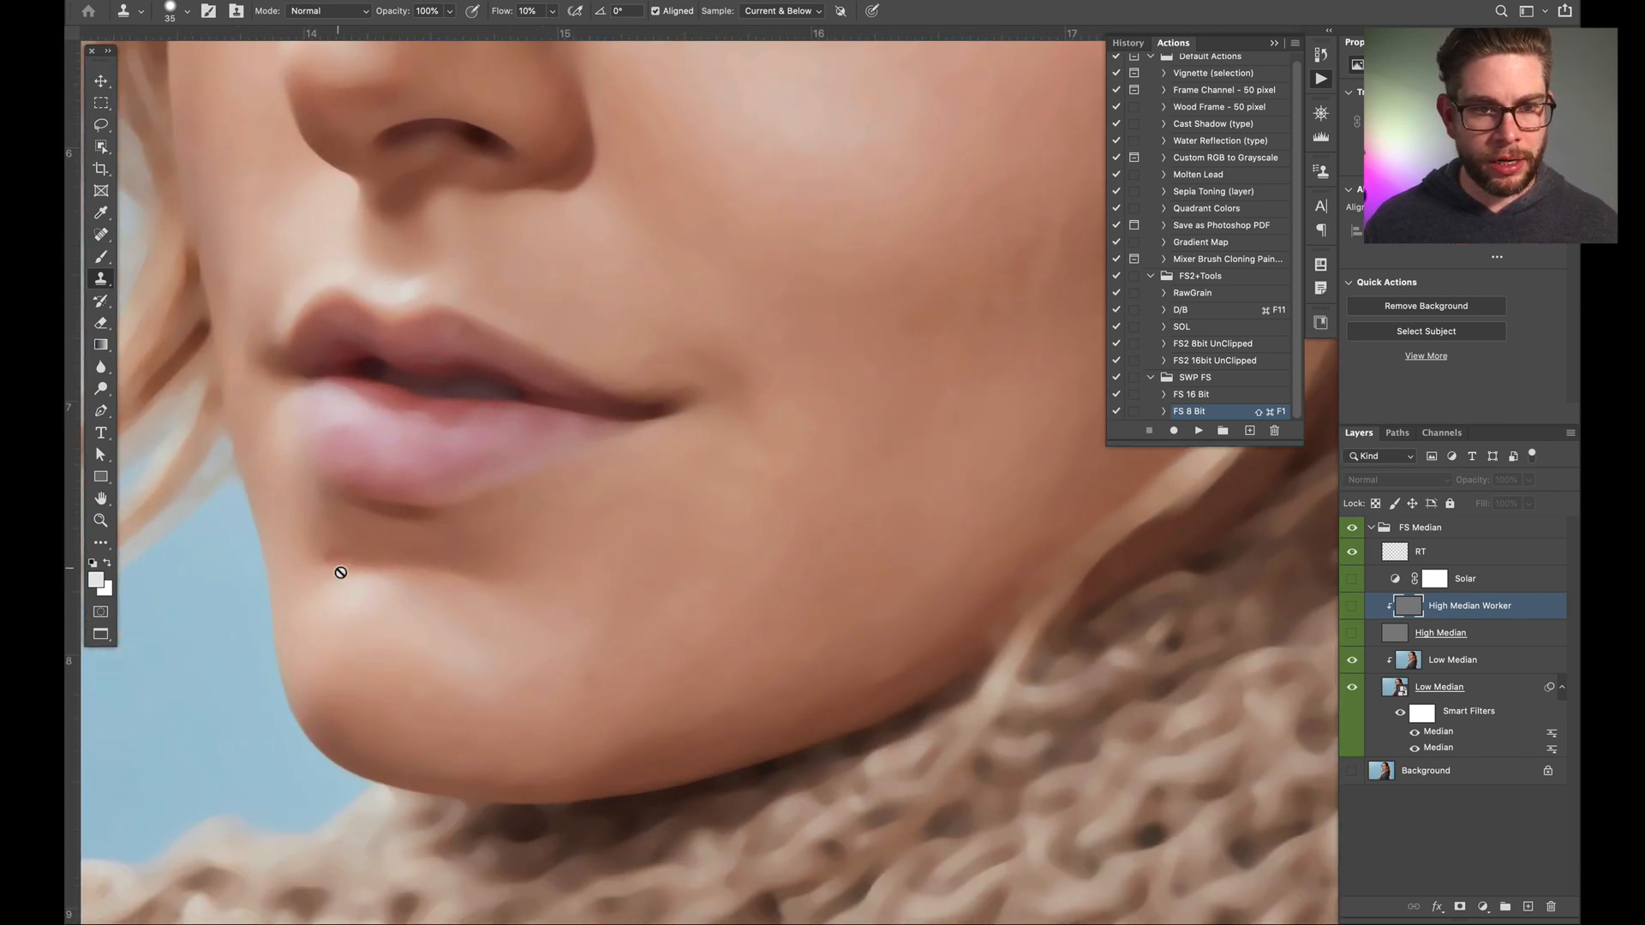
scroll(624, 523, up, 6)
scroll(625, 523, left, 7)
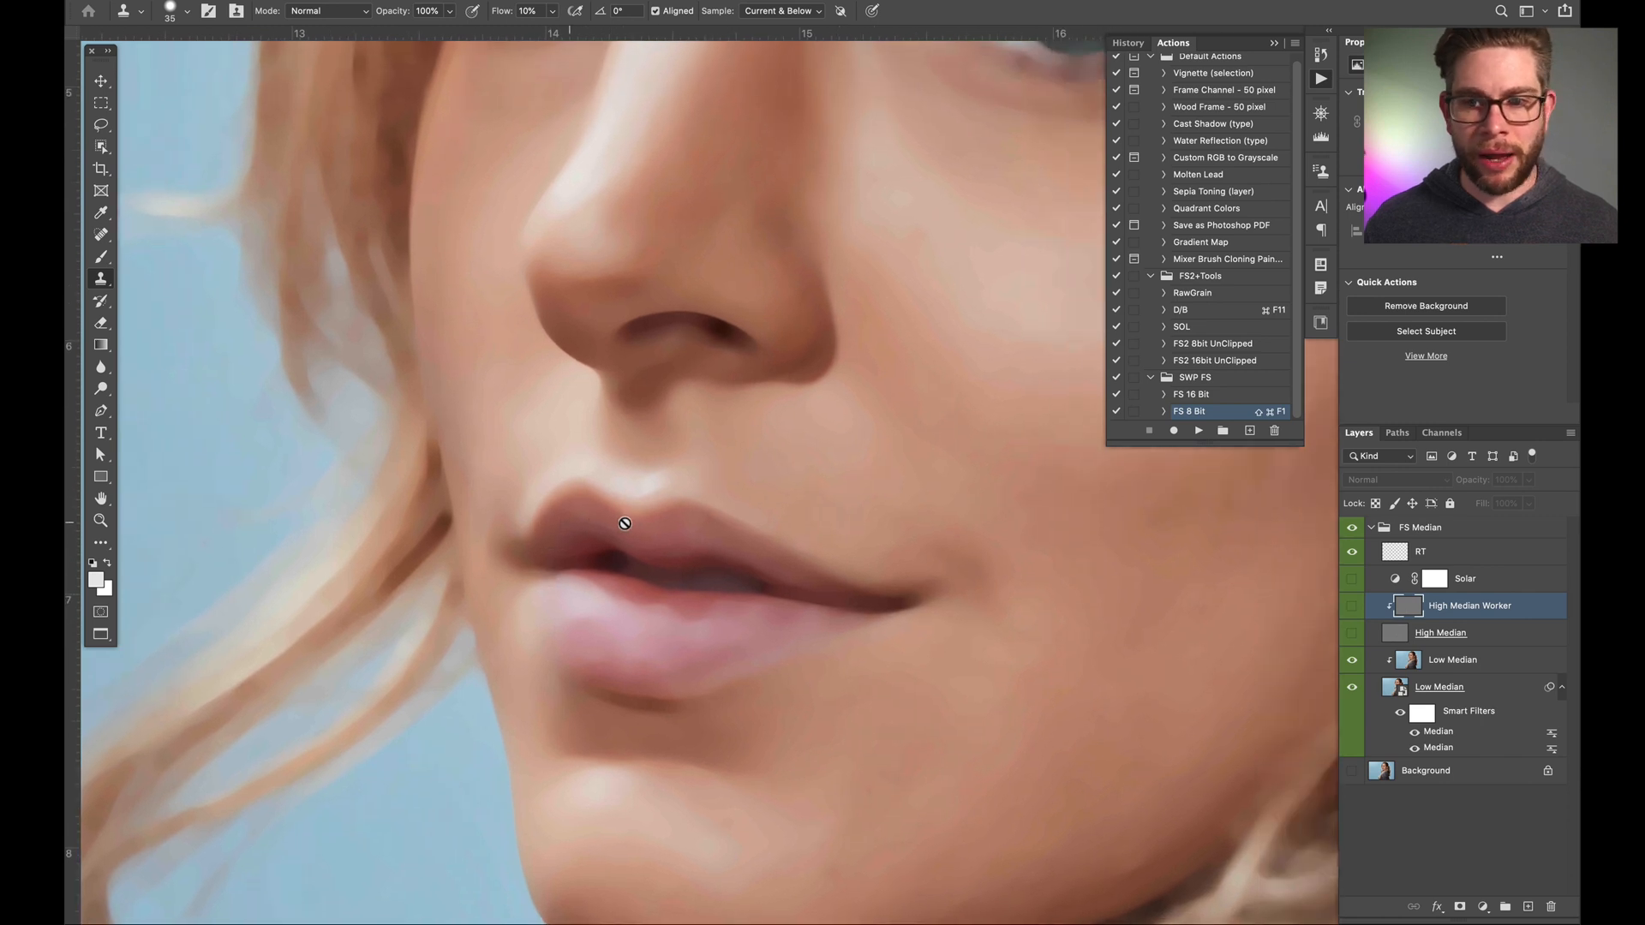
scroll(625, 523, right, 2)
Step: Make the clipped Low Median layer active and show the High Median and High Median Worker layers again
click(1445, 660)
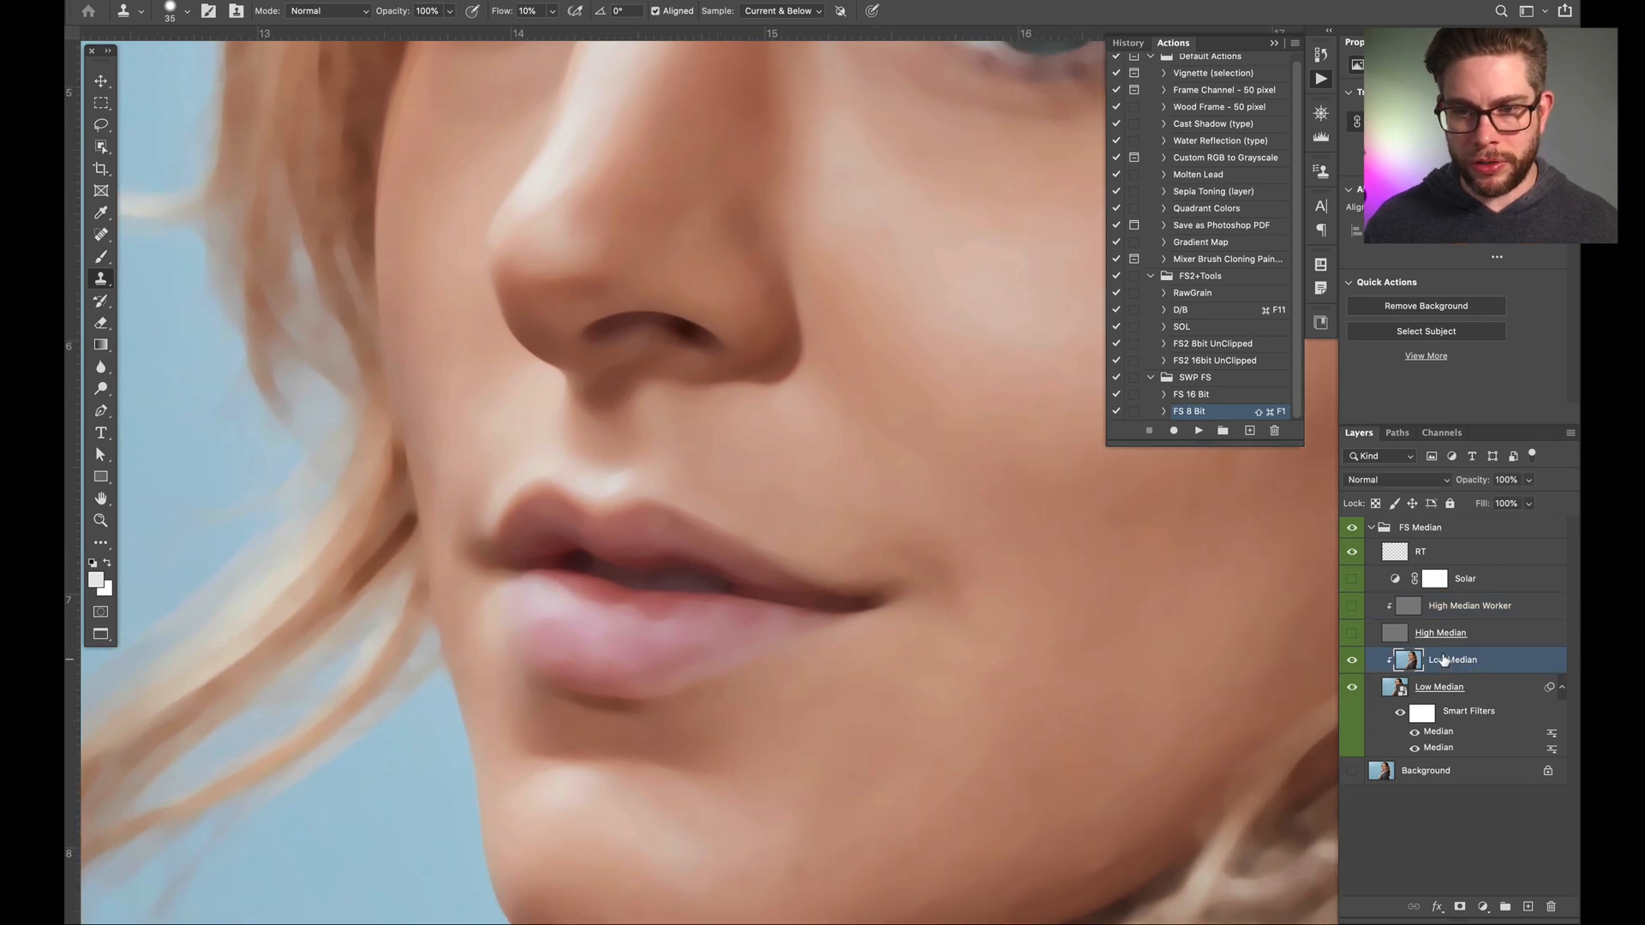
drag(1352, 635, 1353, 610)
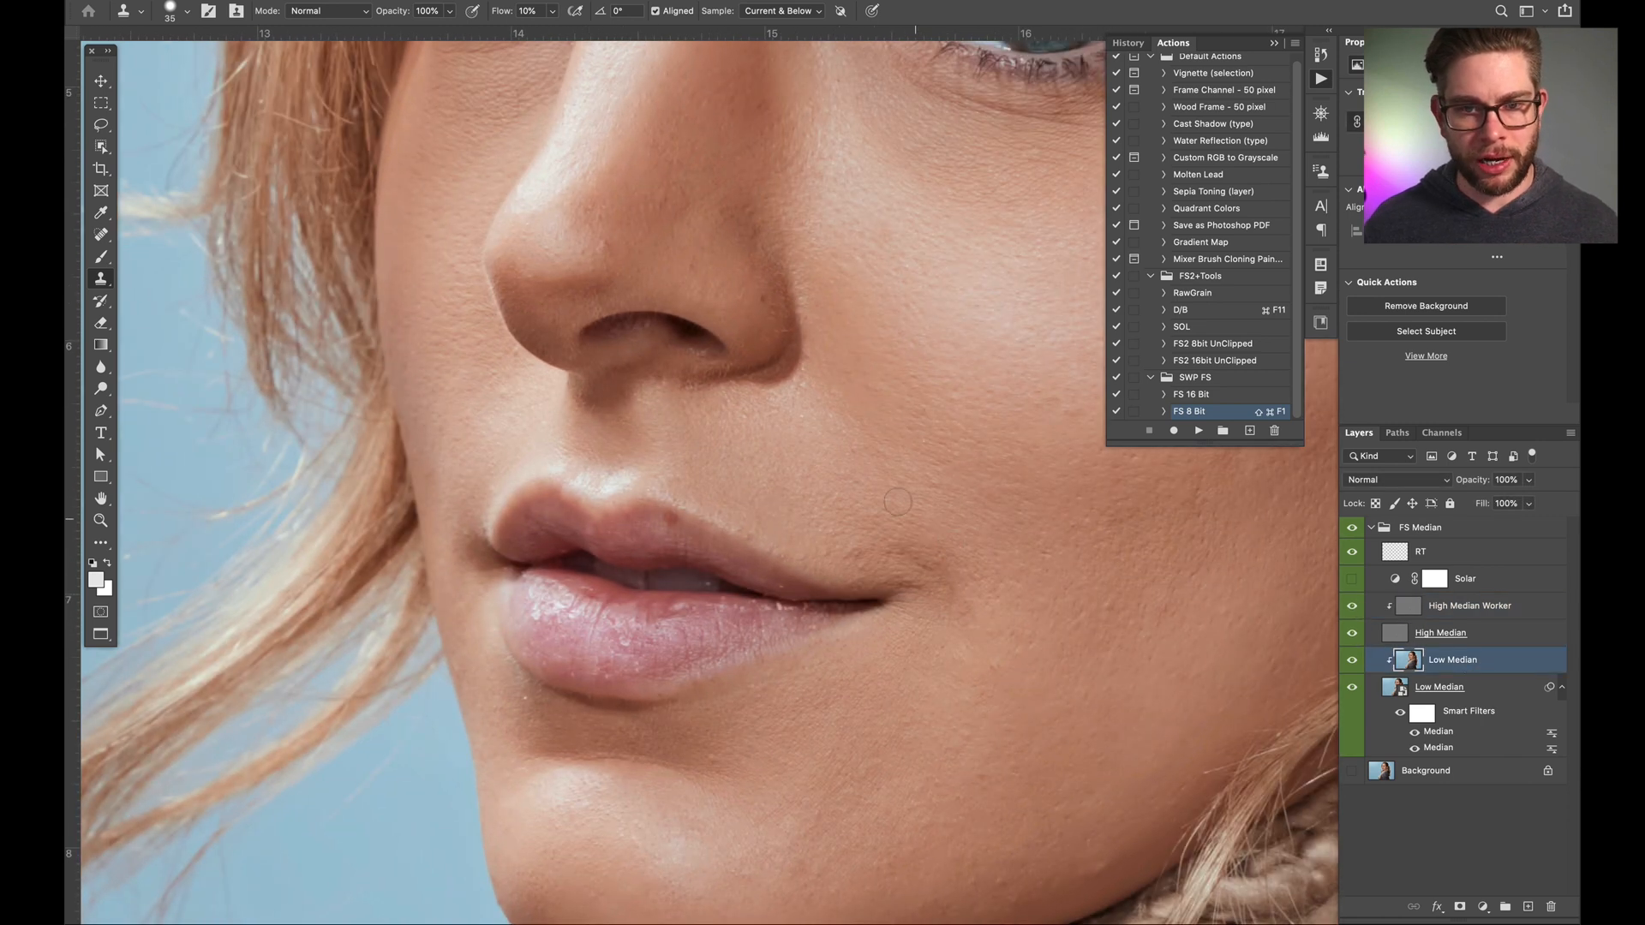
scroll(898, 501, right, 4)
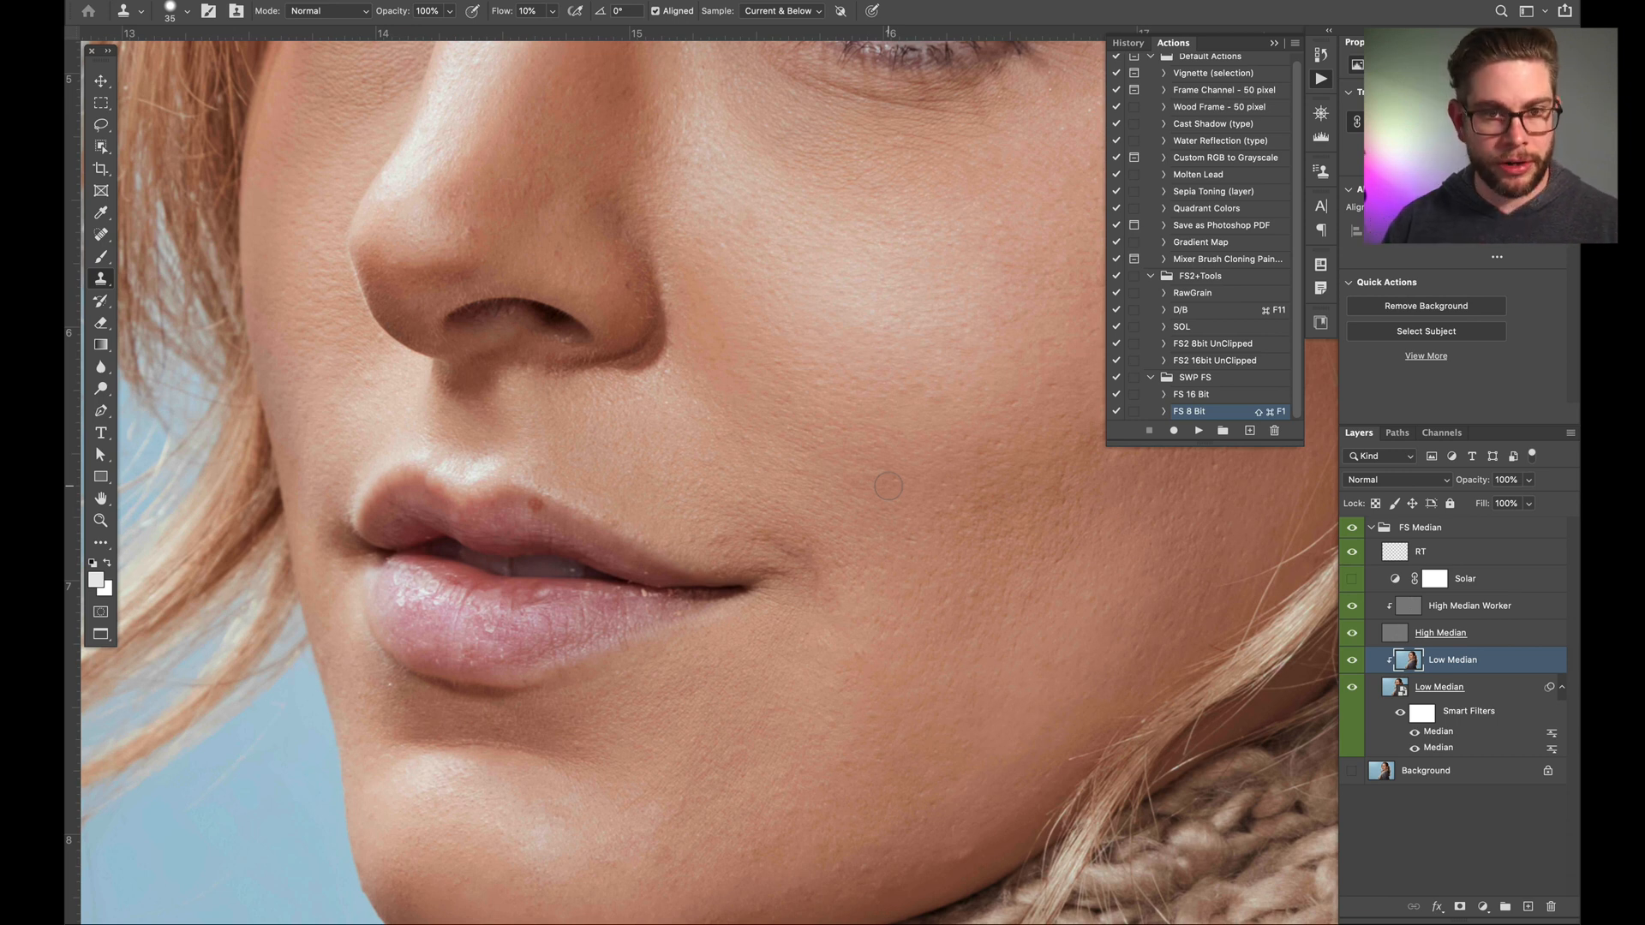
Step: Switch to the Mixer Brush and set both Wet and Flow to 30%
key(b)
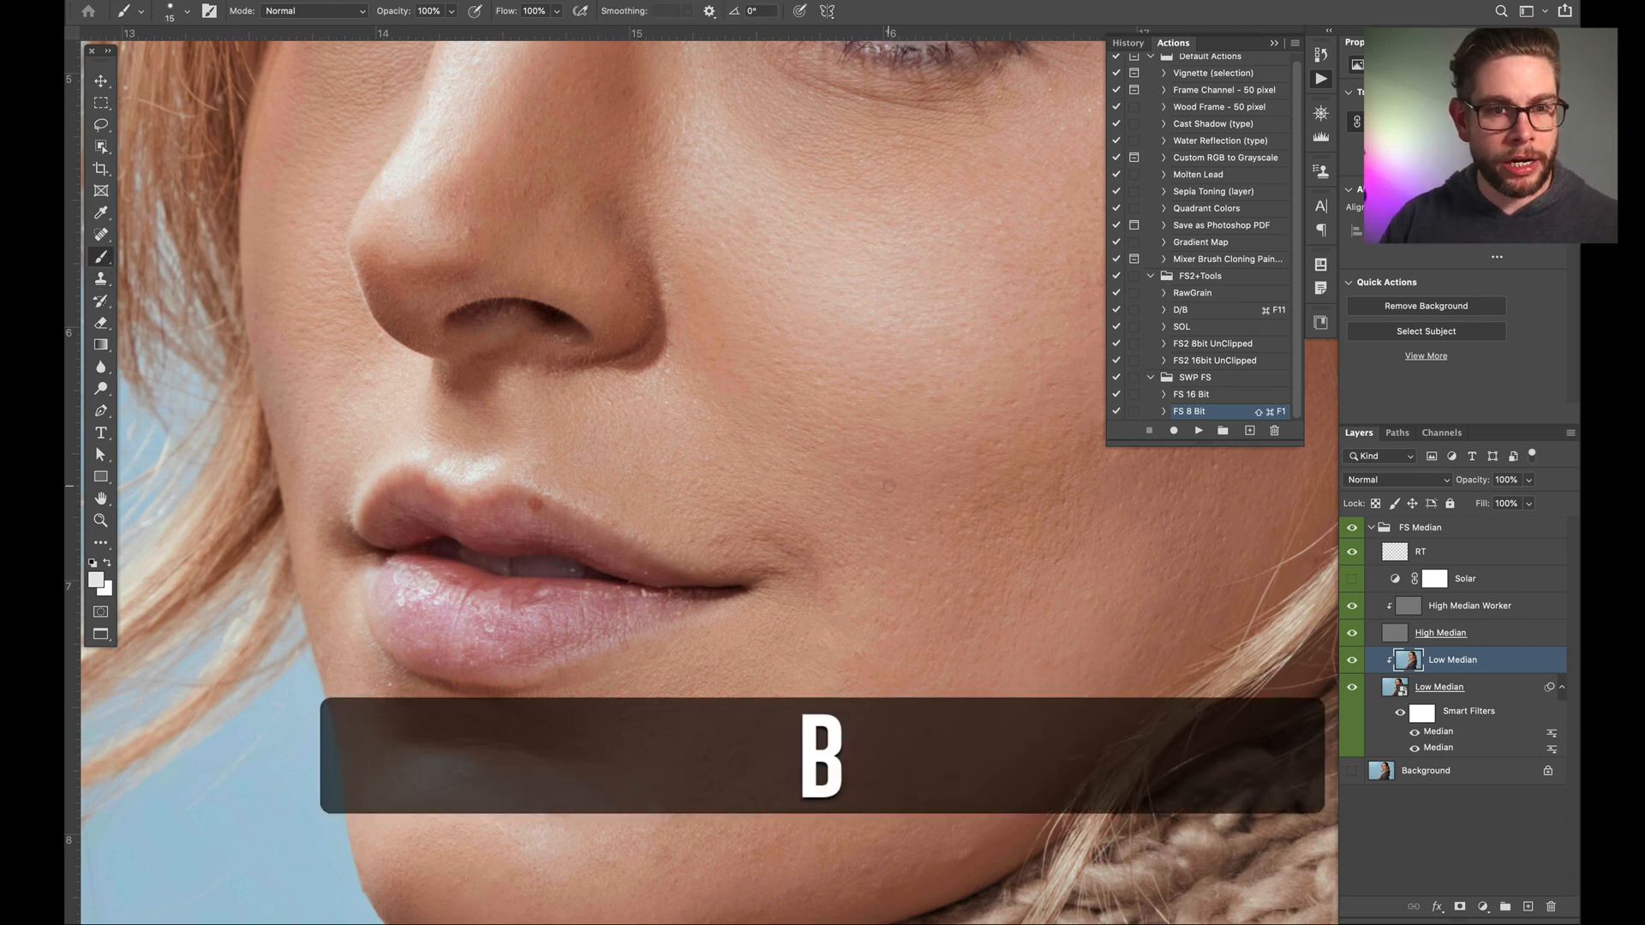
key(shift+b)
key(shift+b)
key(shift+b)
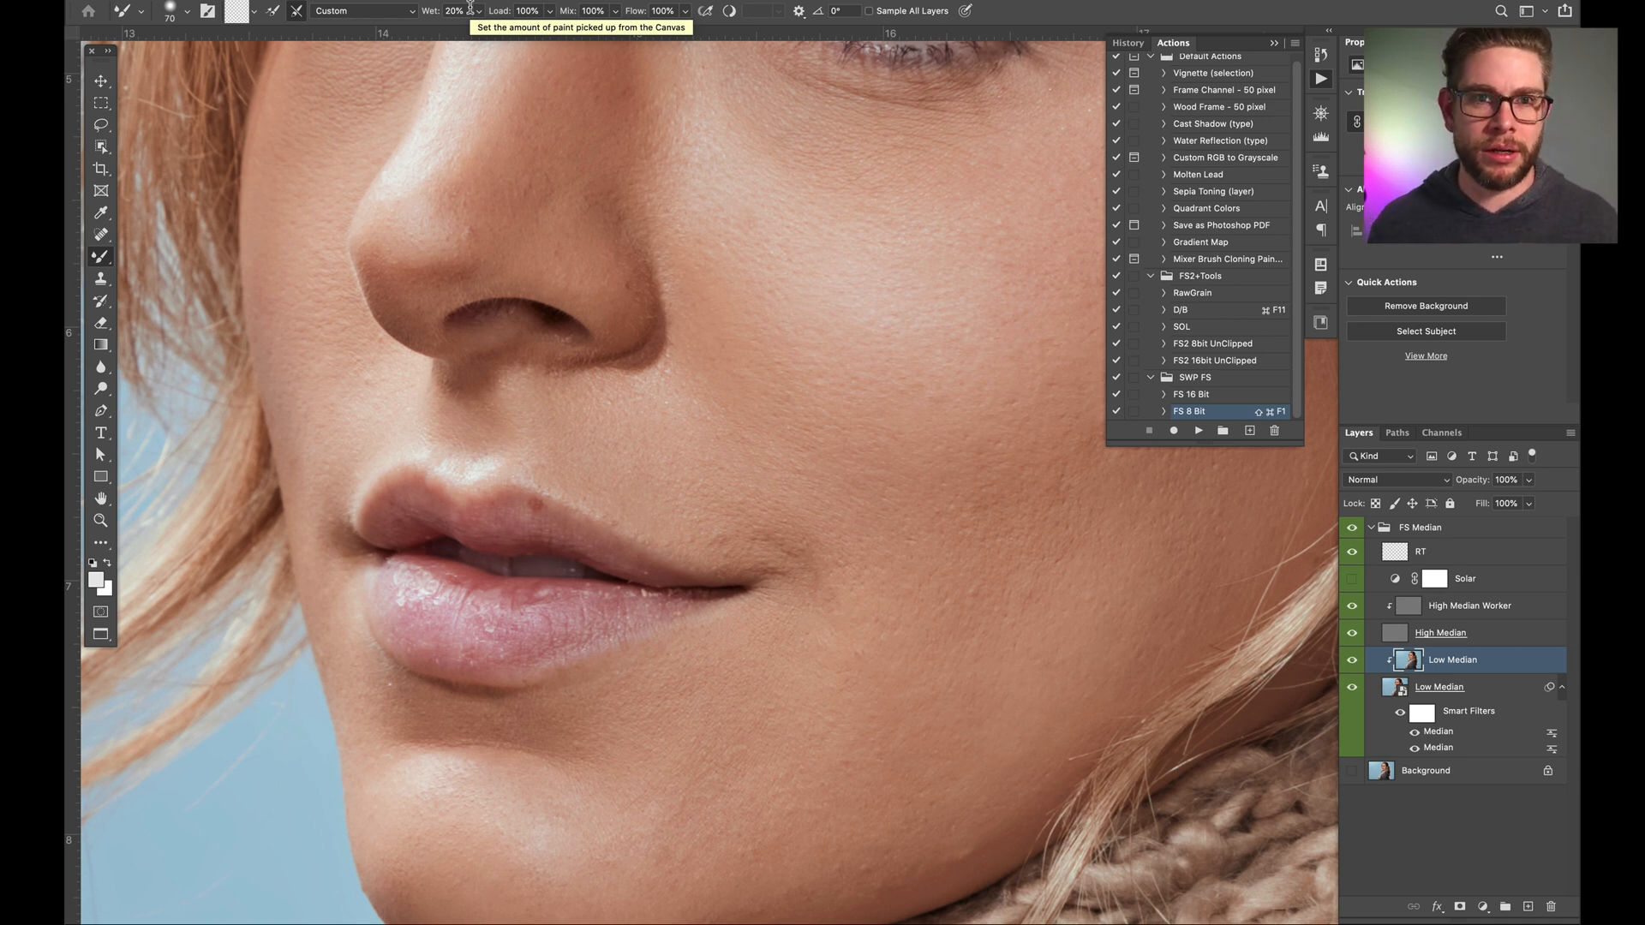
key(space)
drag(753, 275, 568, 553)
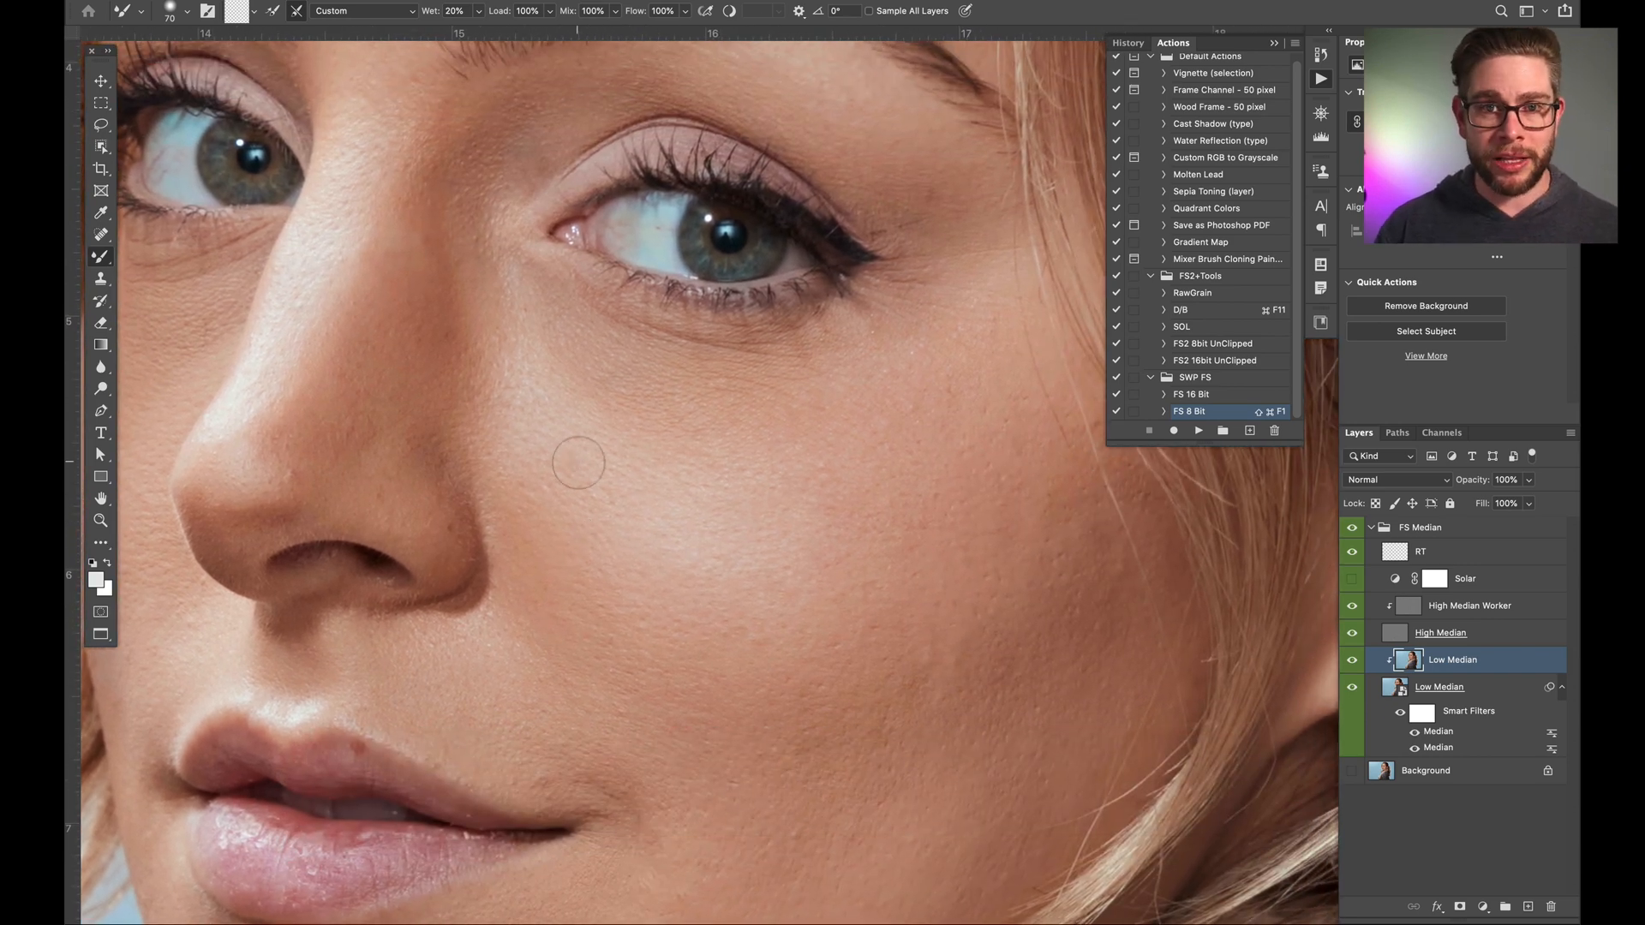
key(5)
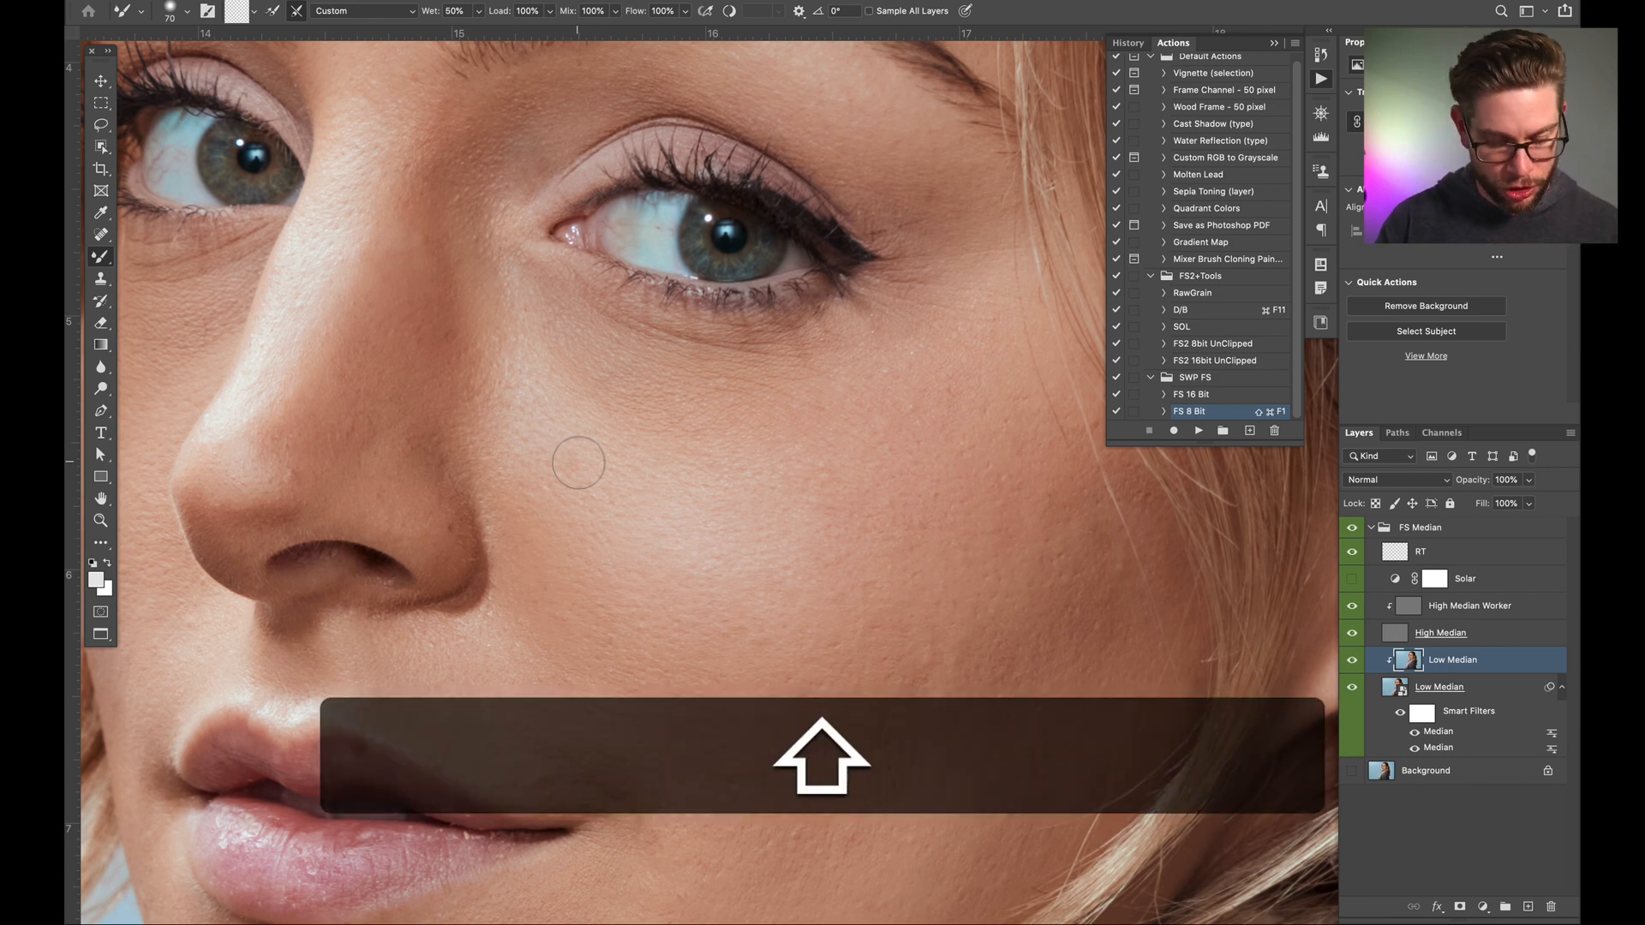
key(shift+5)
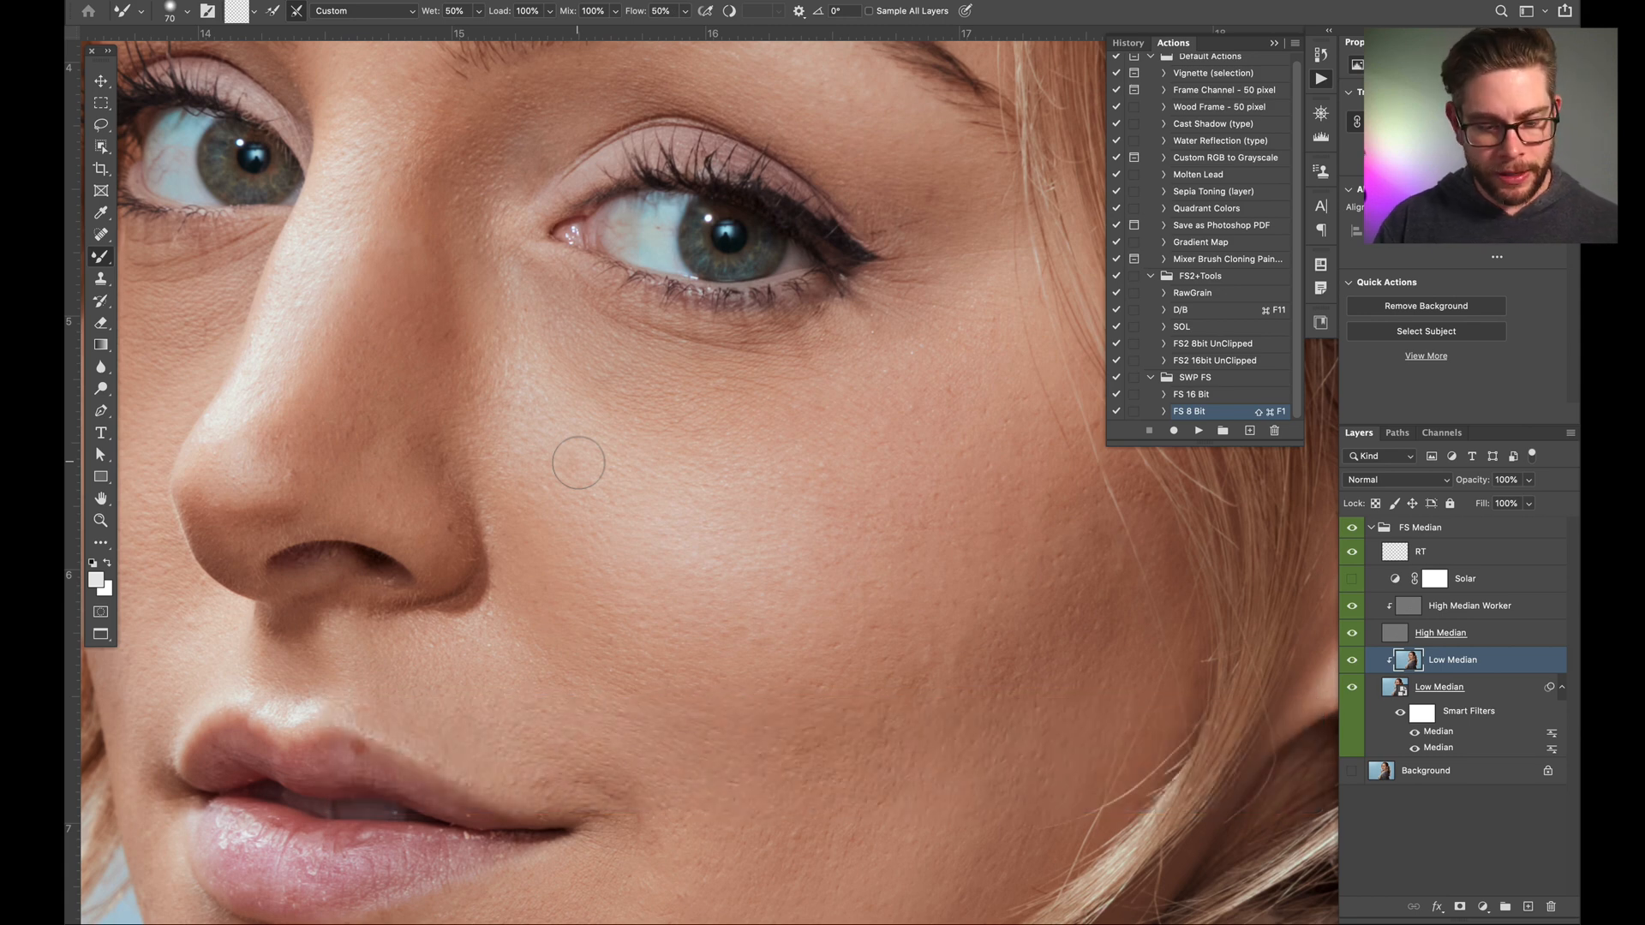
key(shift+3)
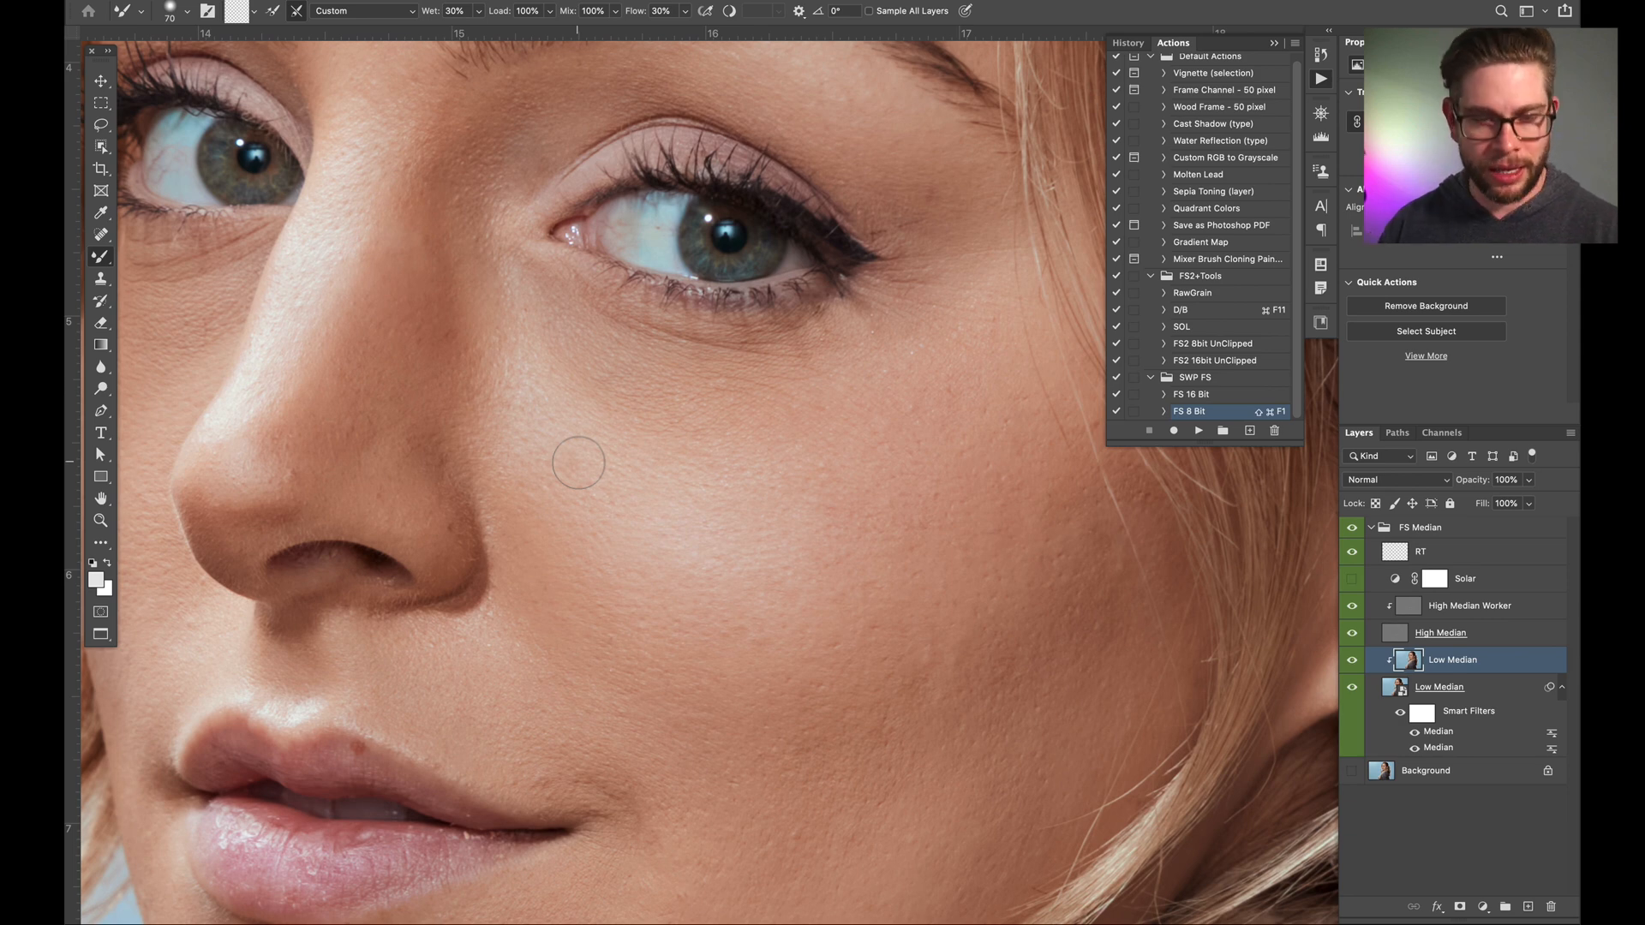
Step: Blend the skin tones under the eye and on the upper cheek, varying the Mixer Brush between 100 and 125 px
key(space)
drag(754, 448, 708, 364)
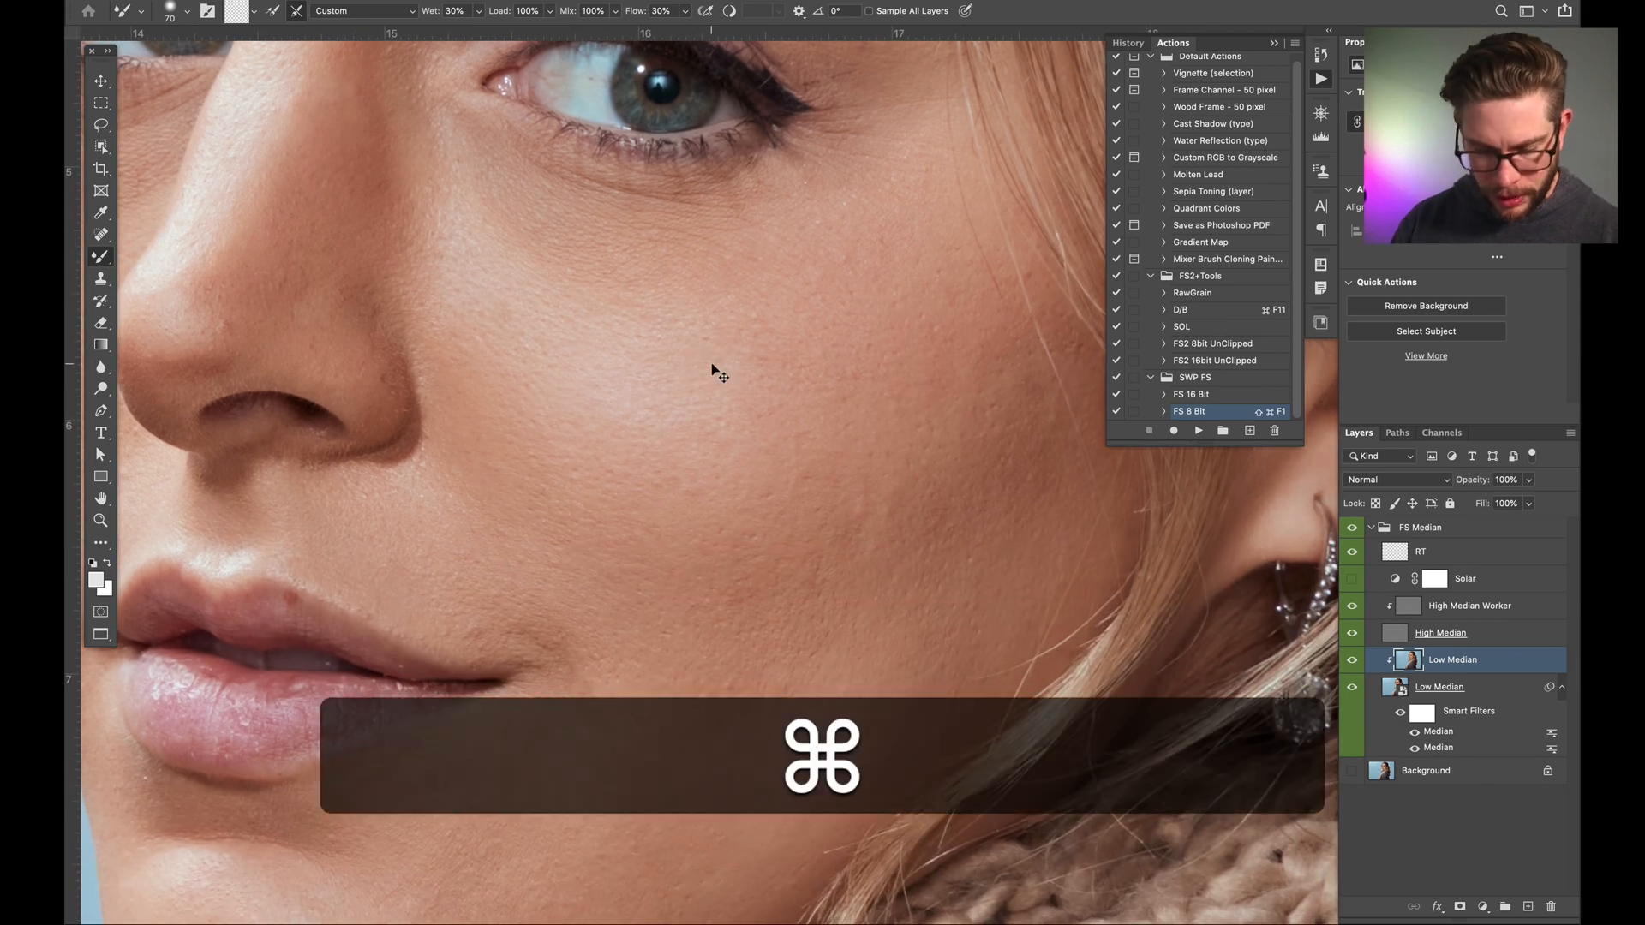
key(super+minus)
key(space)
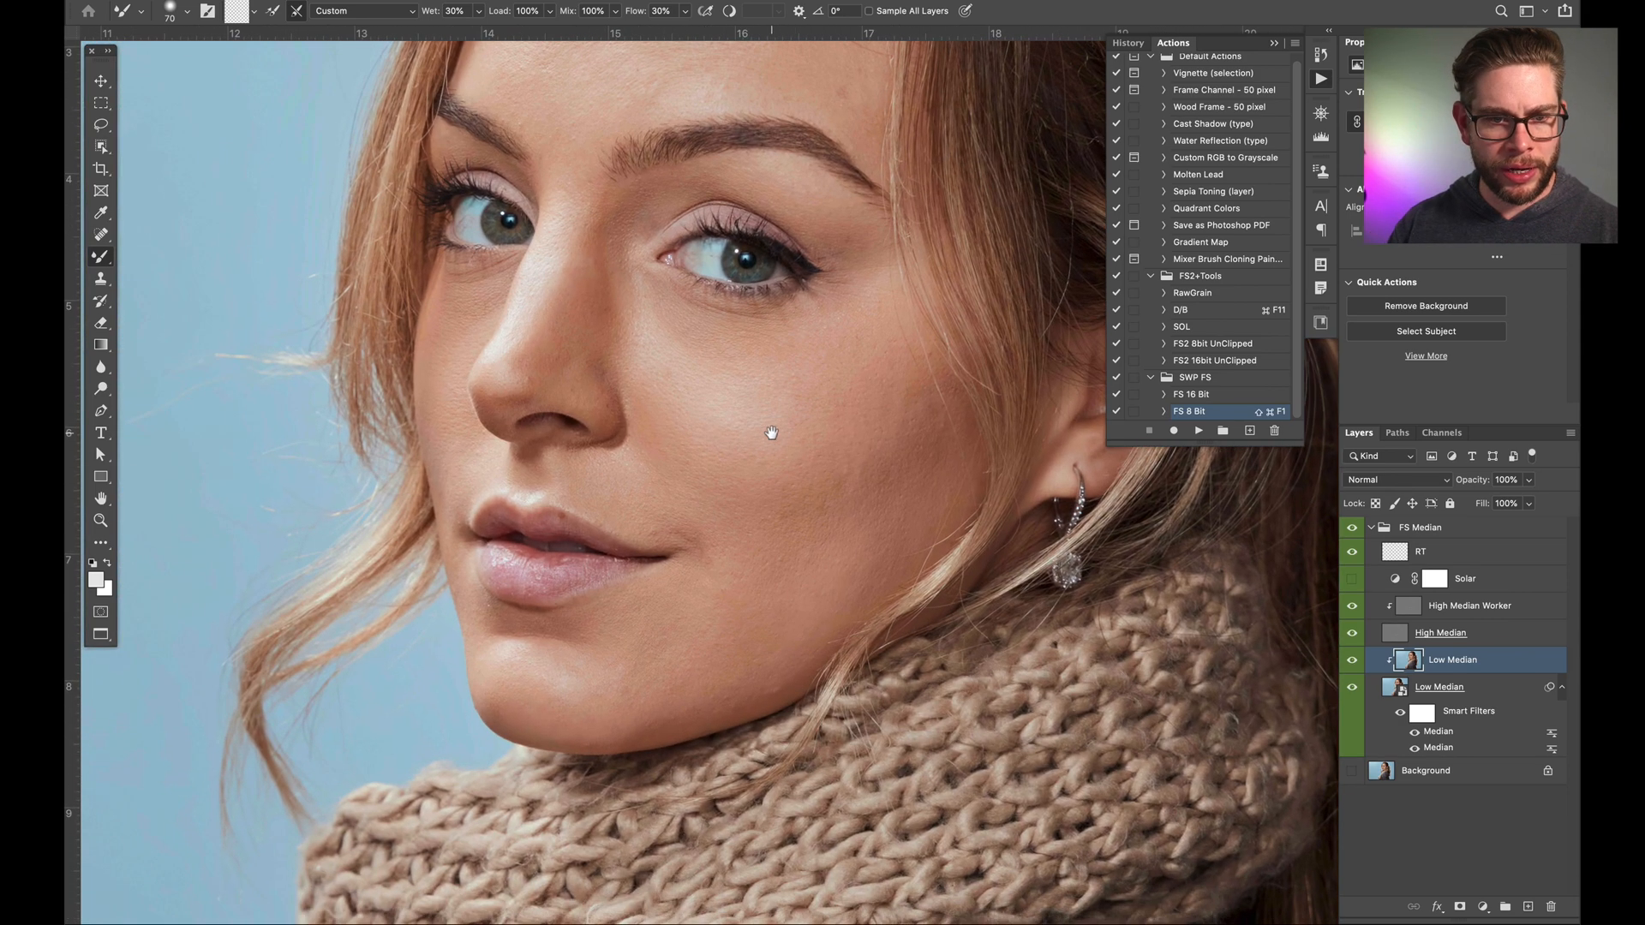
key(bracketright)
key(bracketright)
key(bracketright)
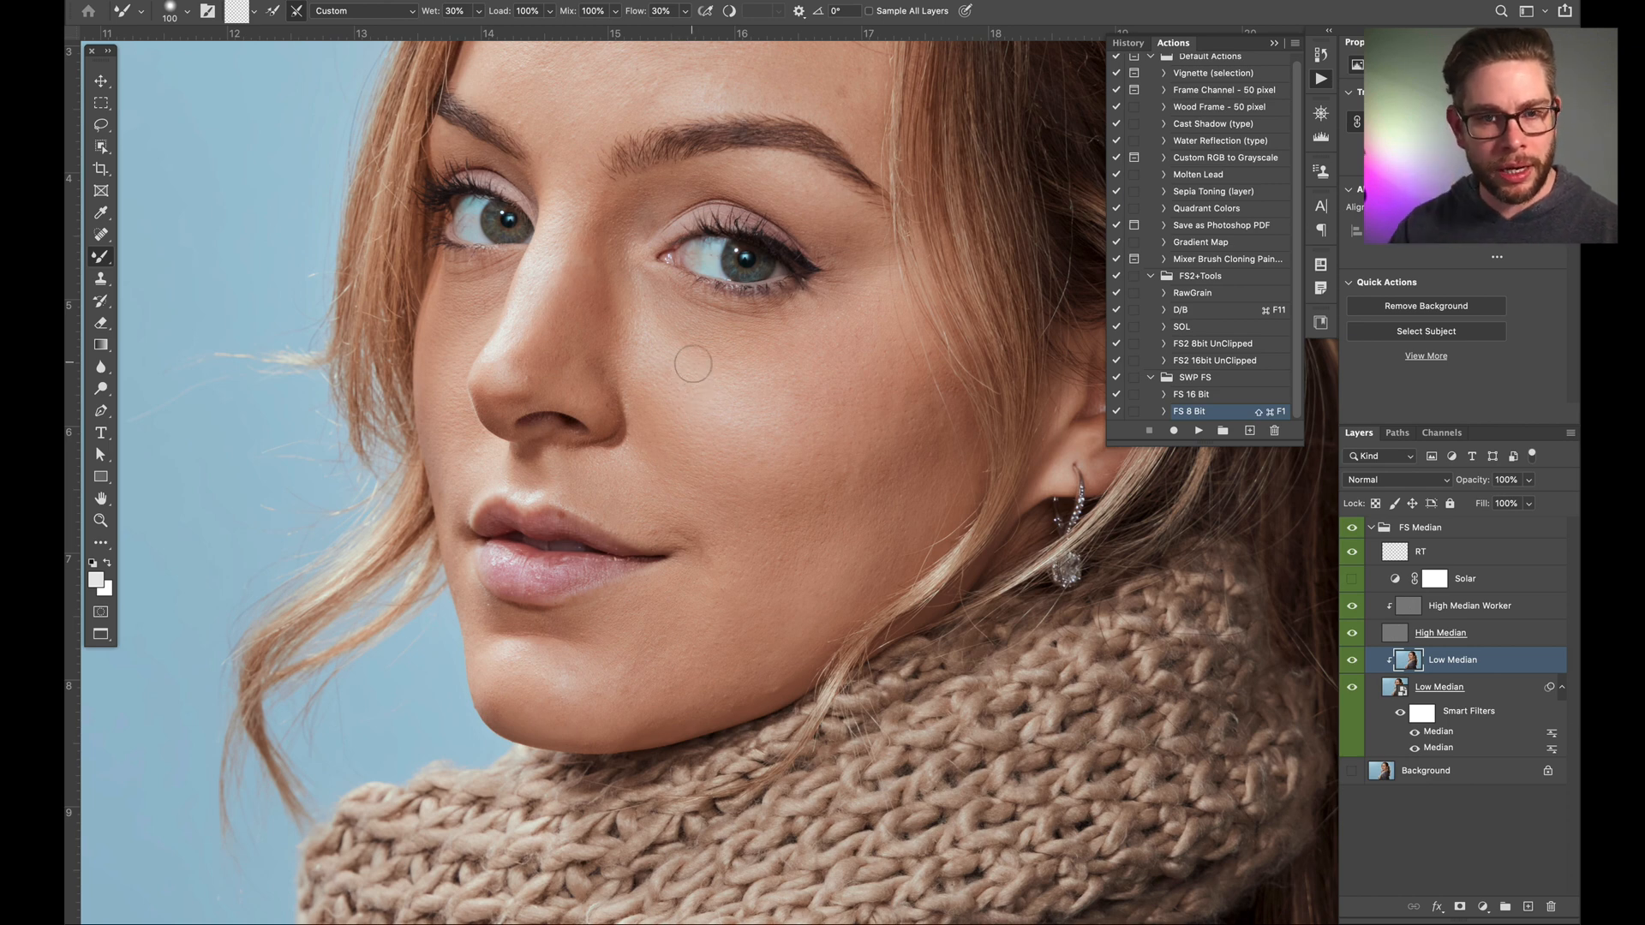
key(bracketright)
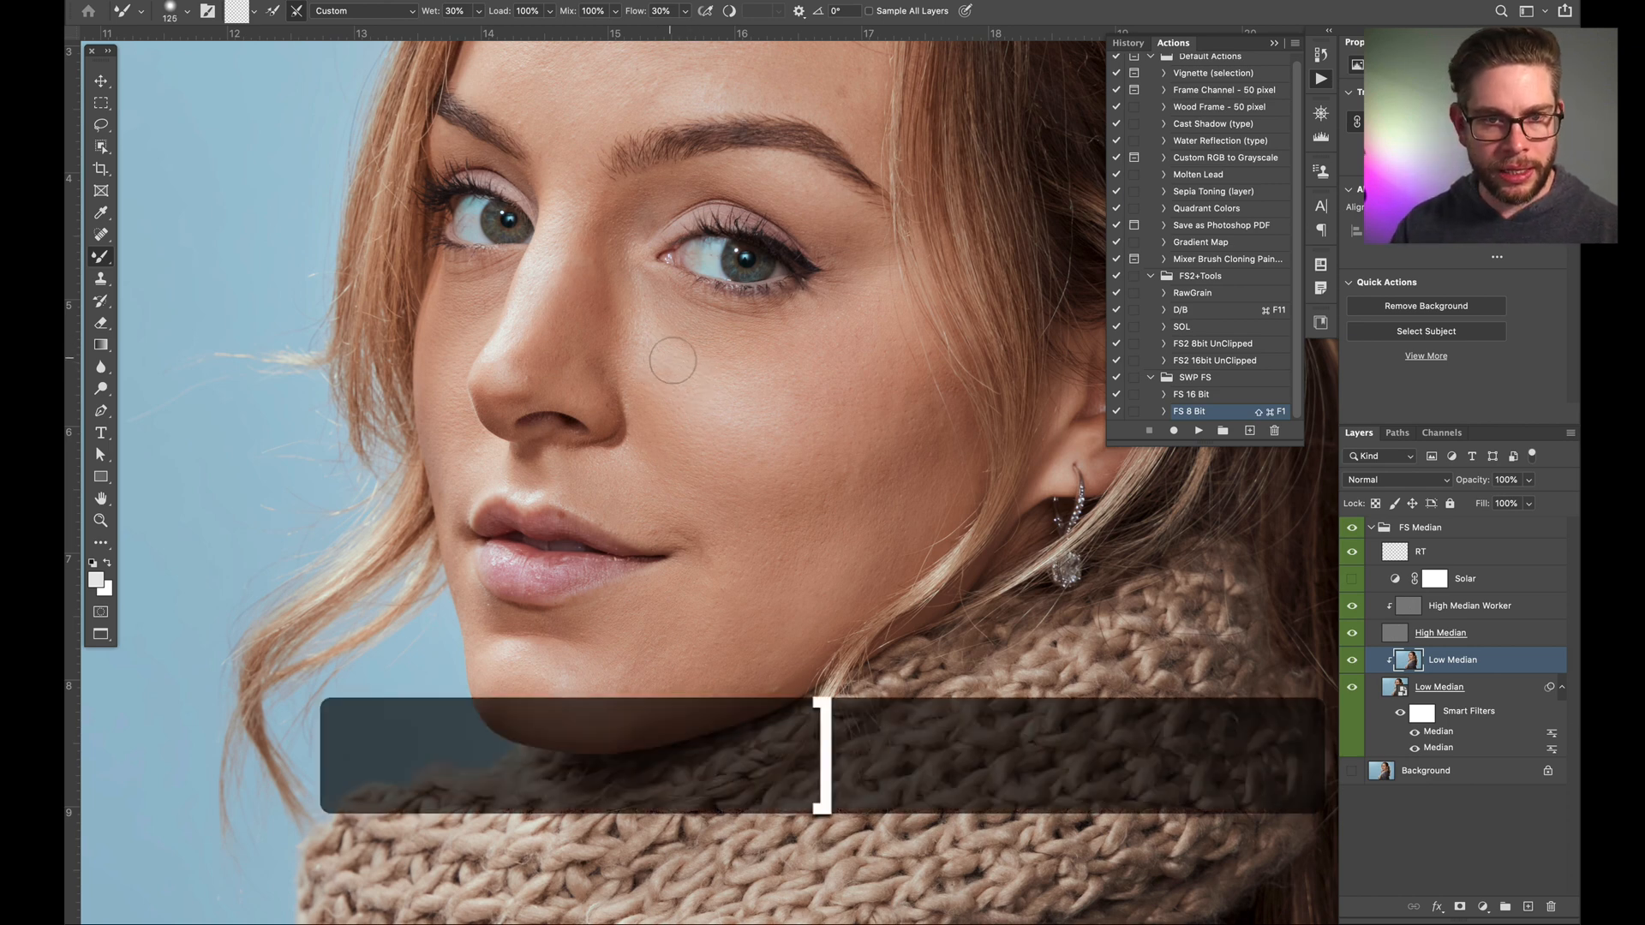
key(bracketright)
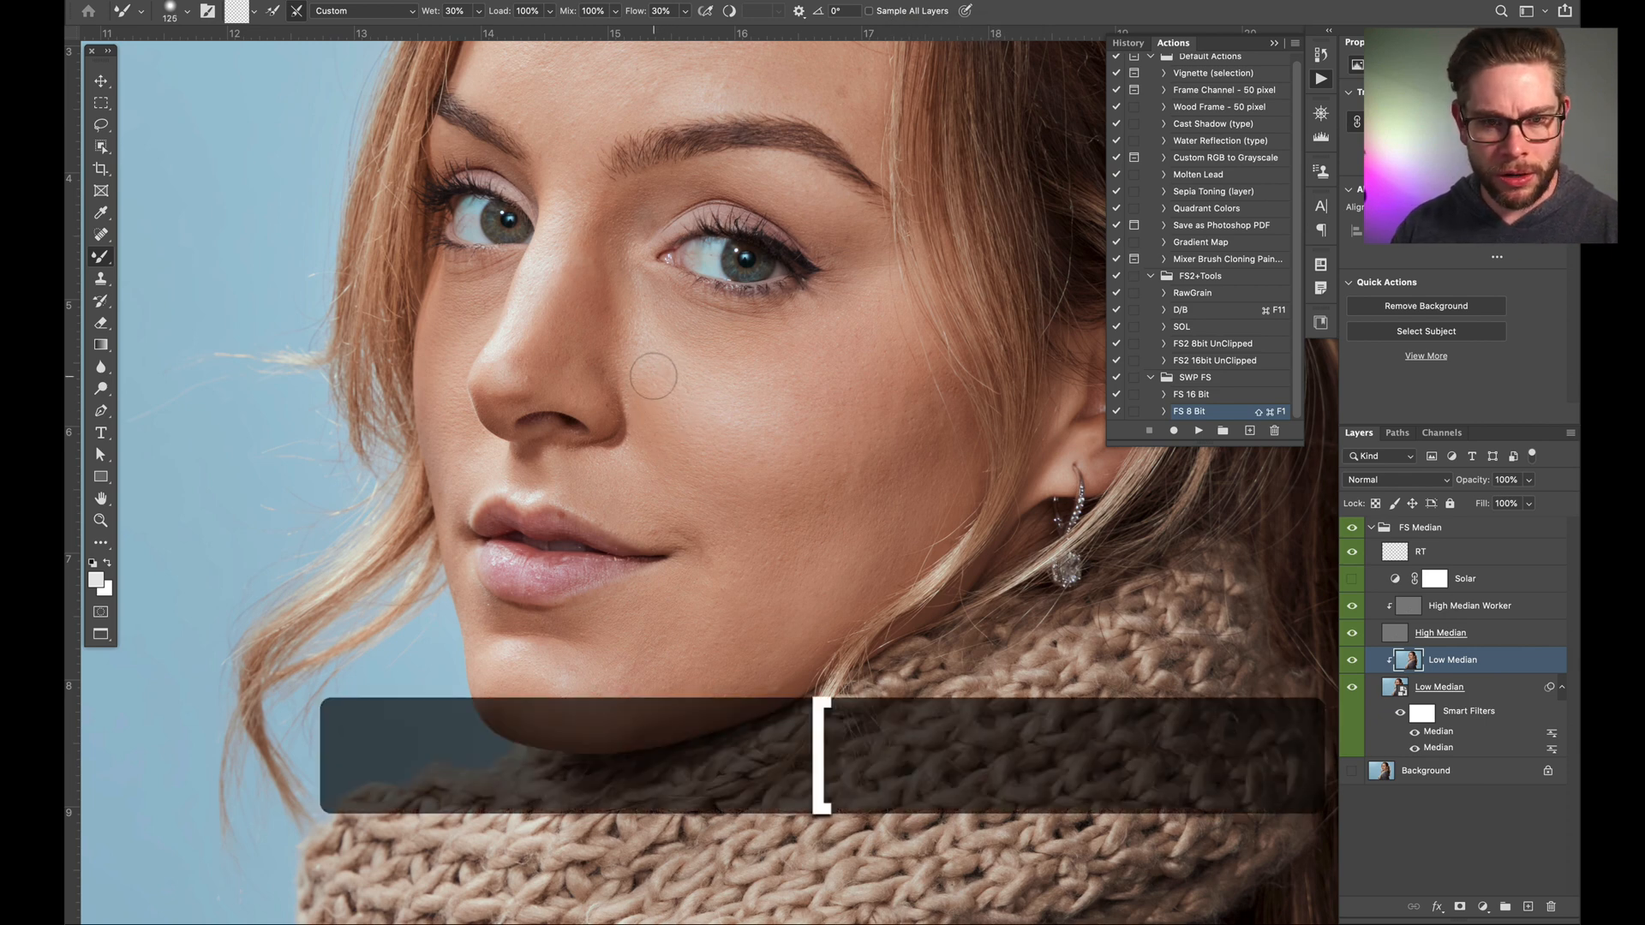
key(bracketleft)
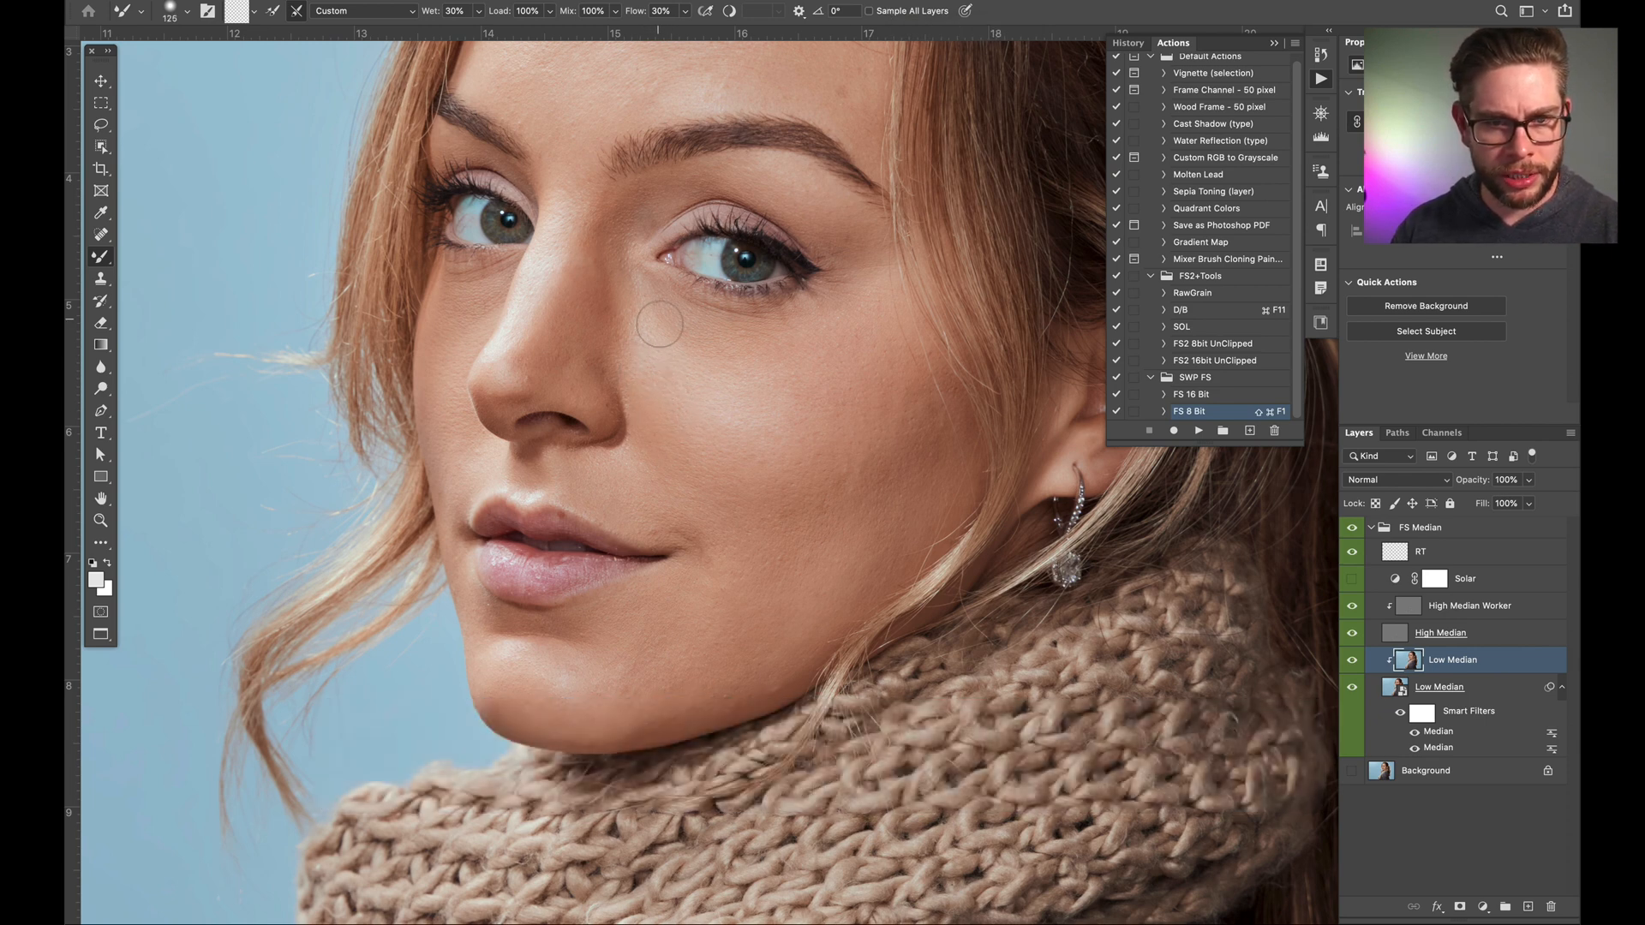
key(bracketleft)
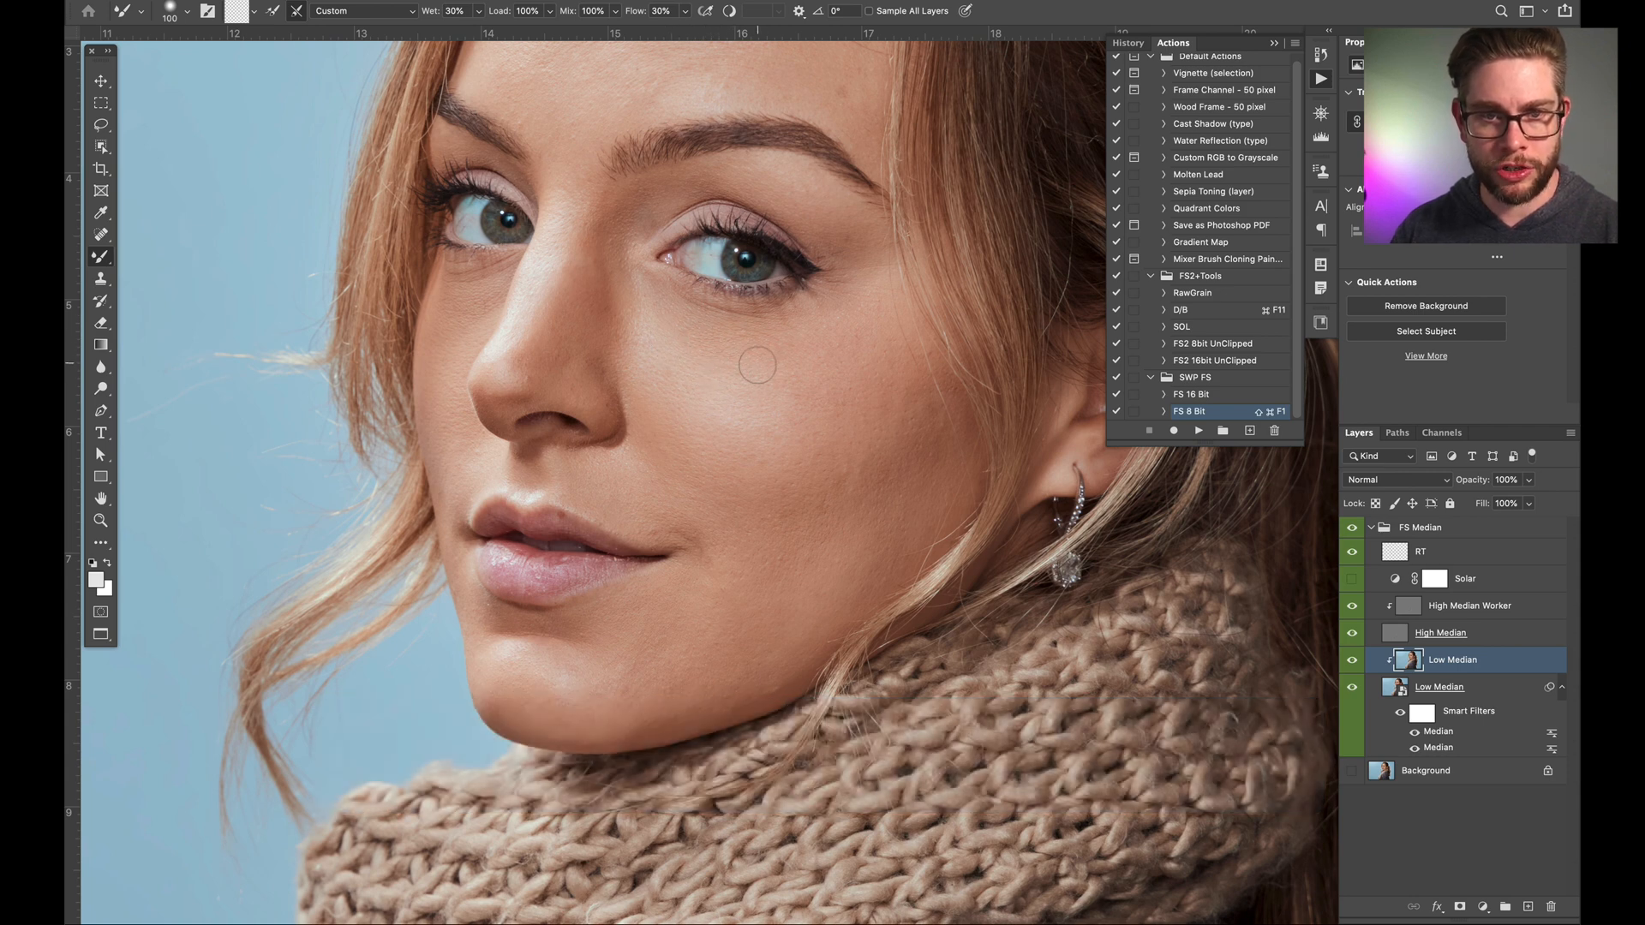
Step: Smooth the tones across the middle of the cheek with a 150 px brush, reducing it to 100 px beside the nose and mouth
key(bracketright)
key(bracketright)
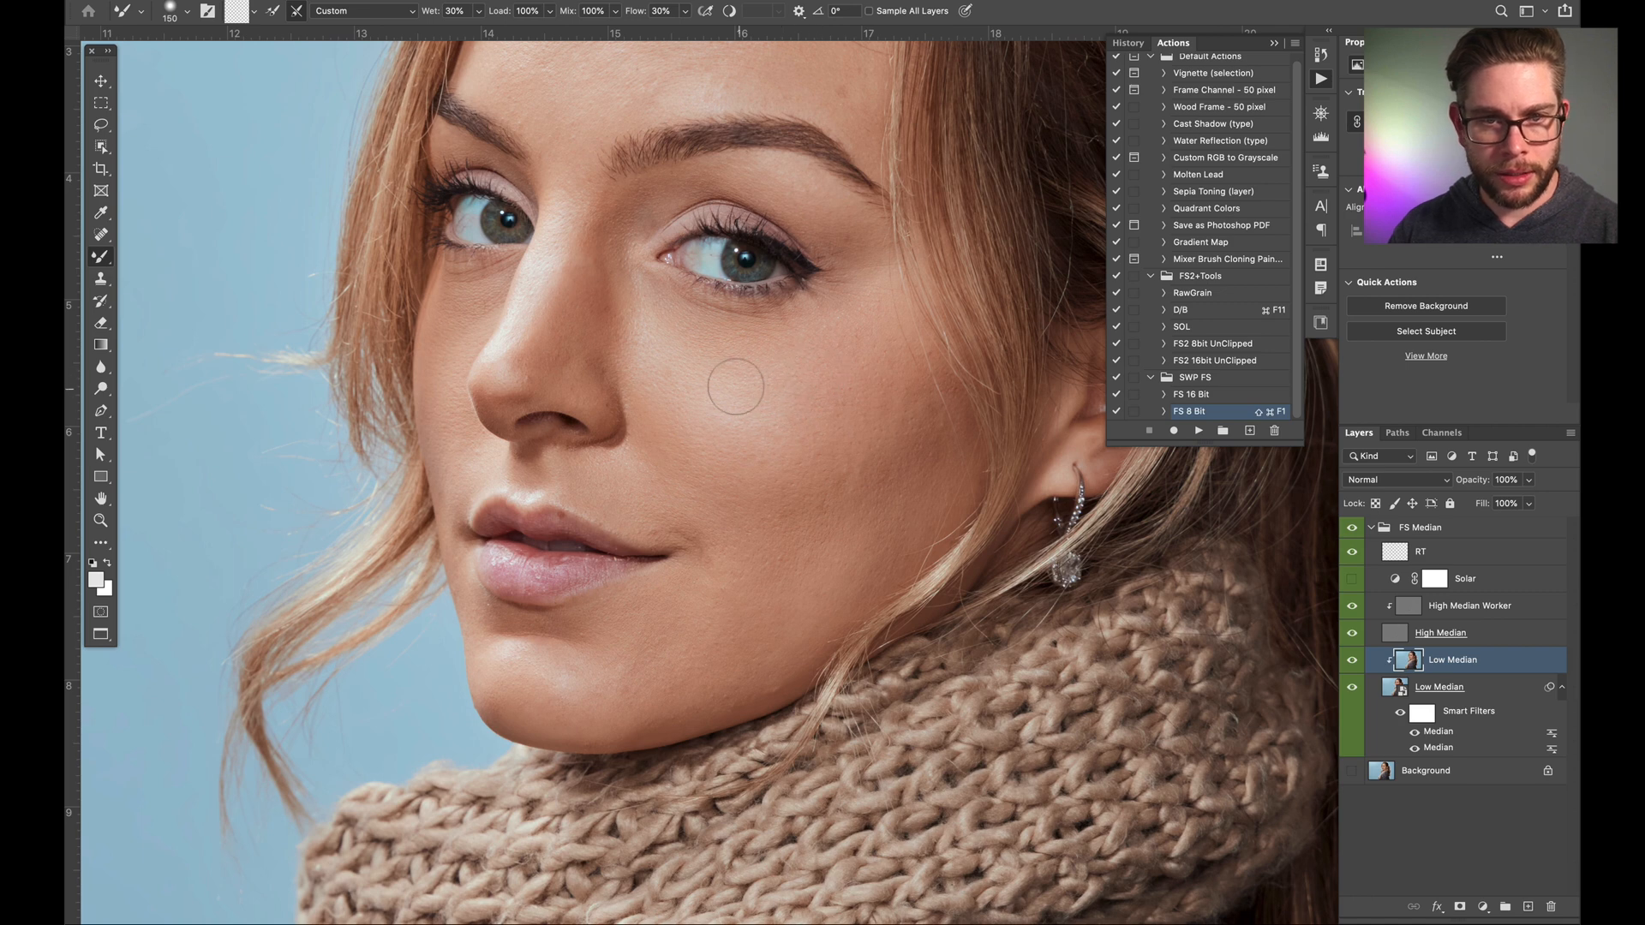
key(bracketleft)
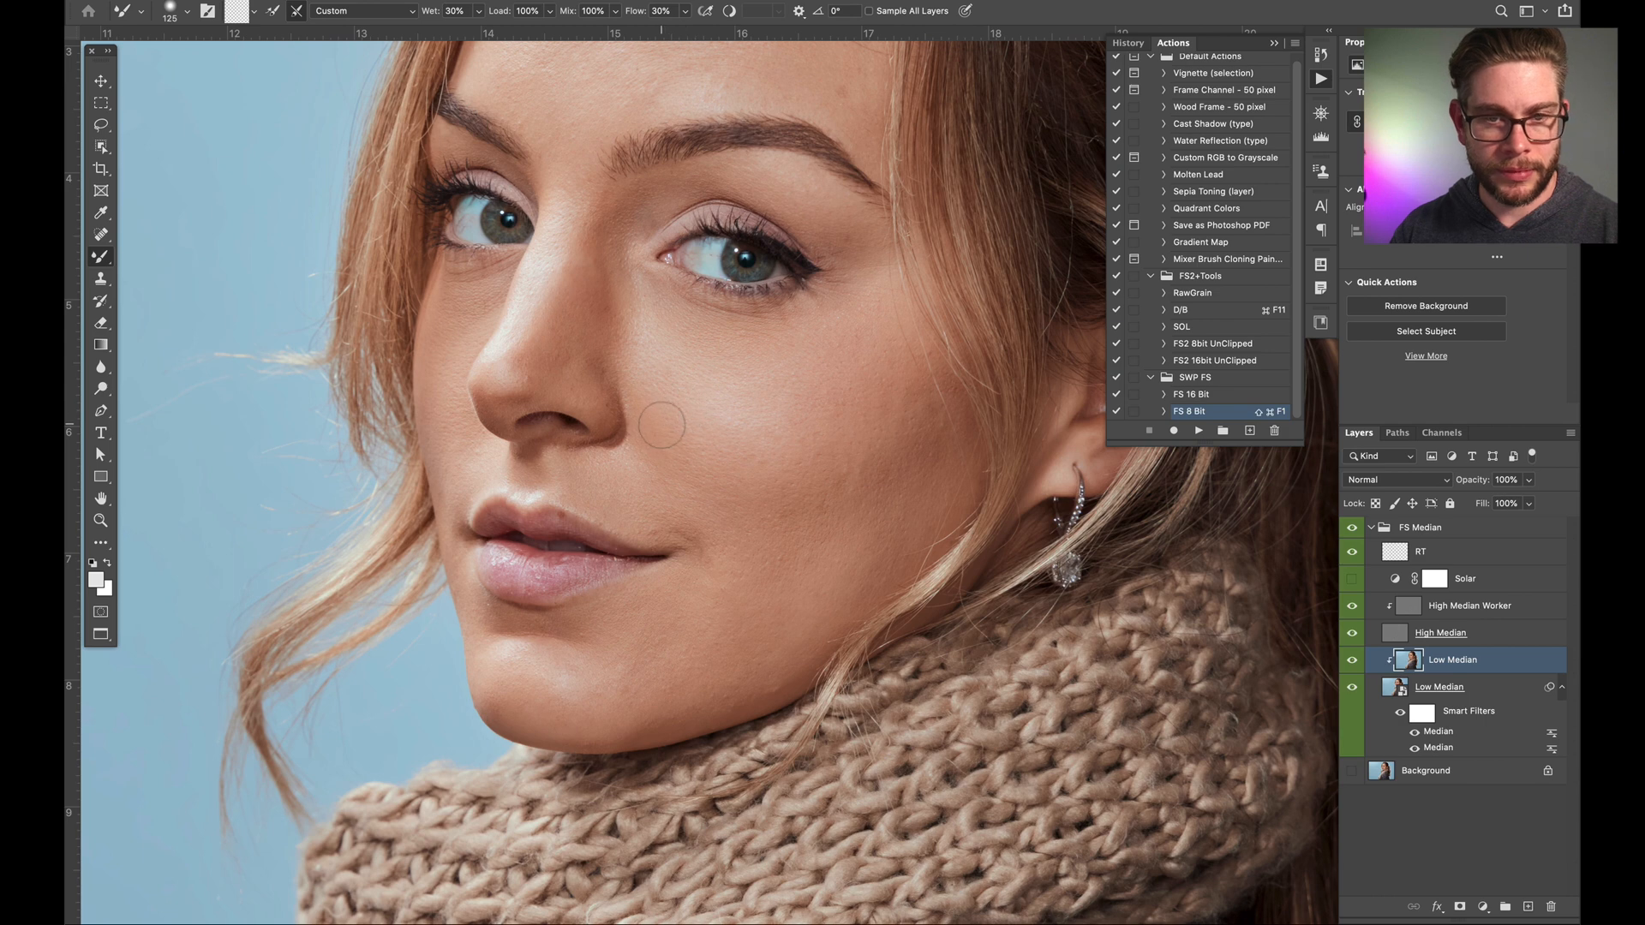
key(bracketleft)
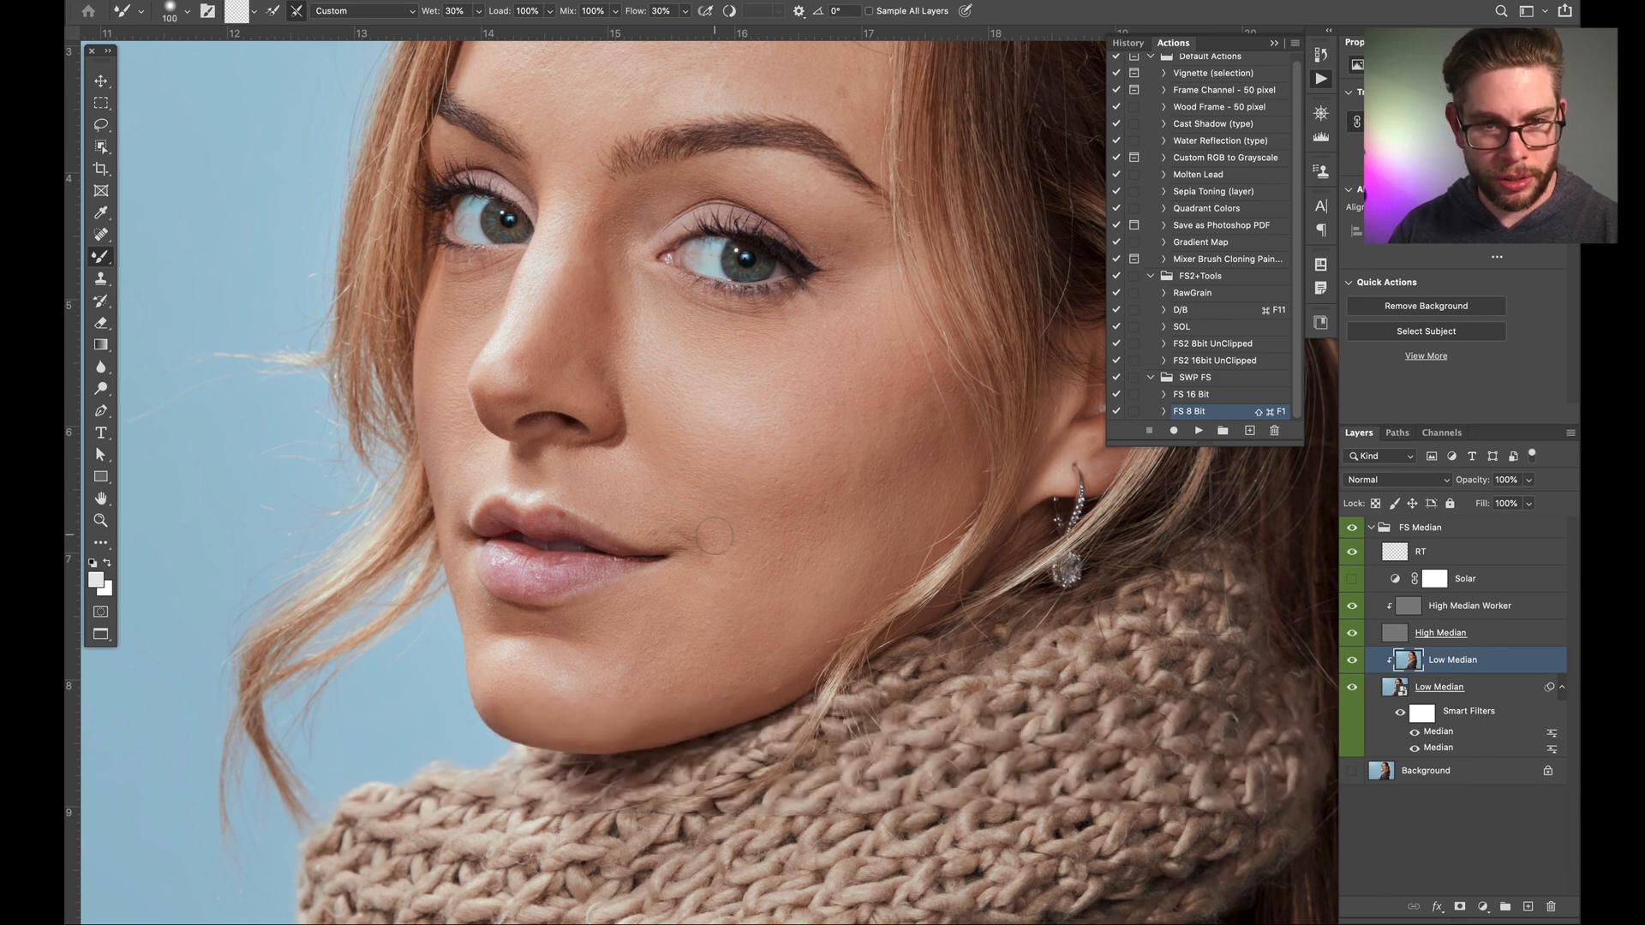
Step: Blend the tonal transitions on the lower cheek, jaw and chin, varying the brush between 100 and 150 px
key(bracketleft)
key(bracketright)
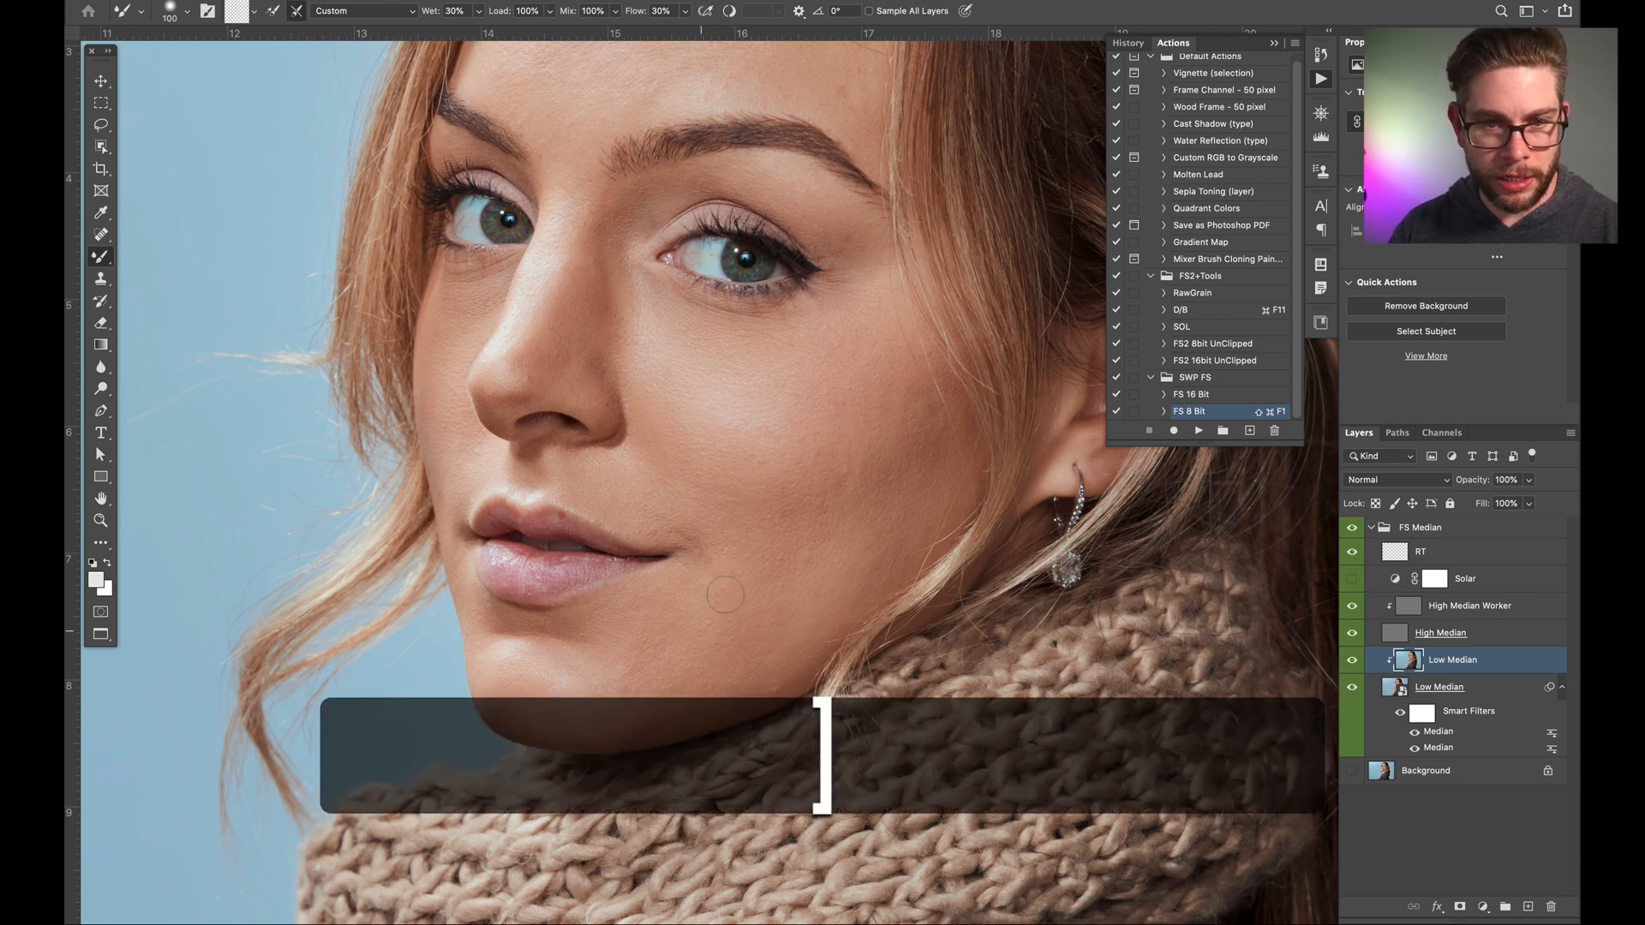
key(bracketright)
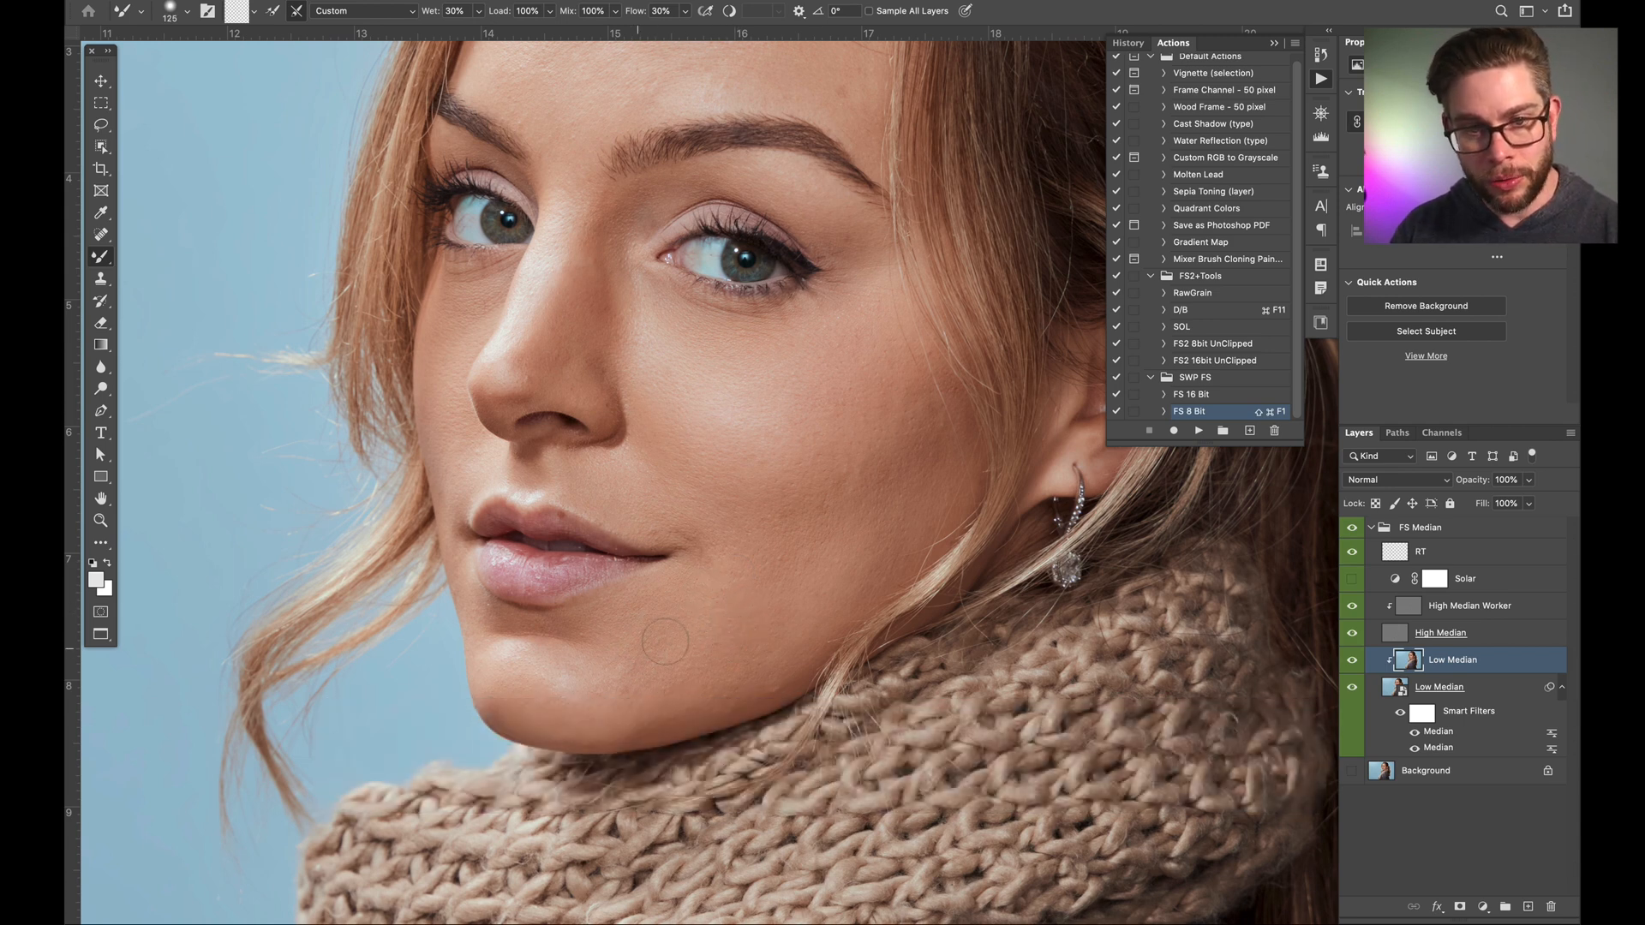
key(bracketright)
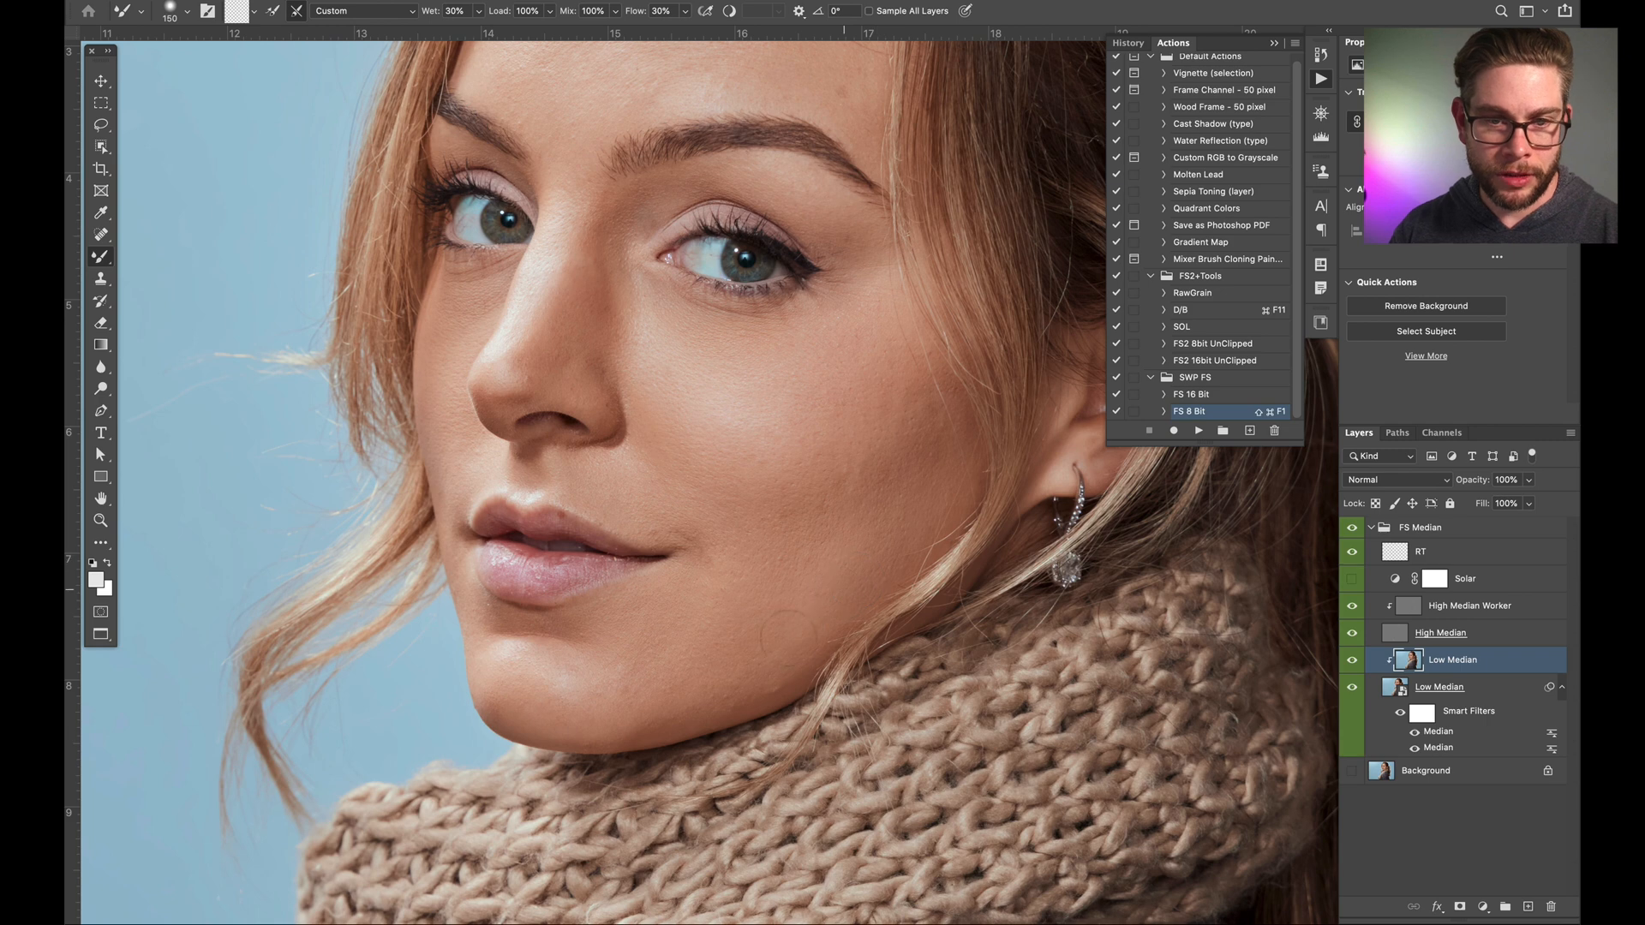
key(bracketleft)
key(bracketleft)
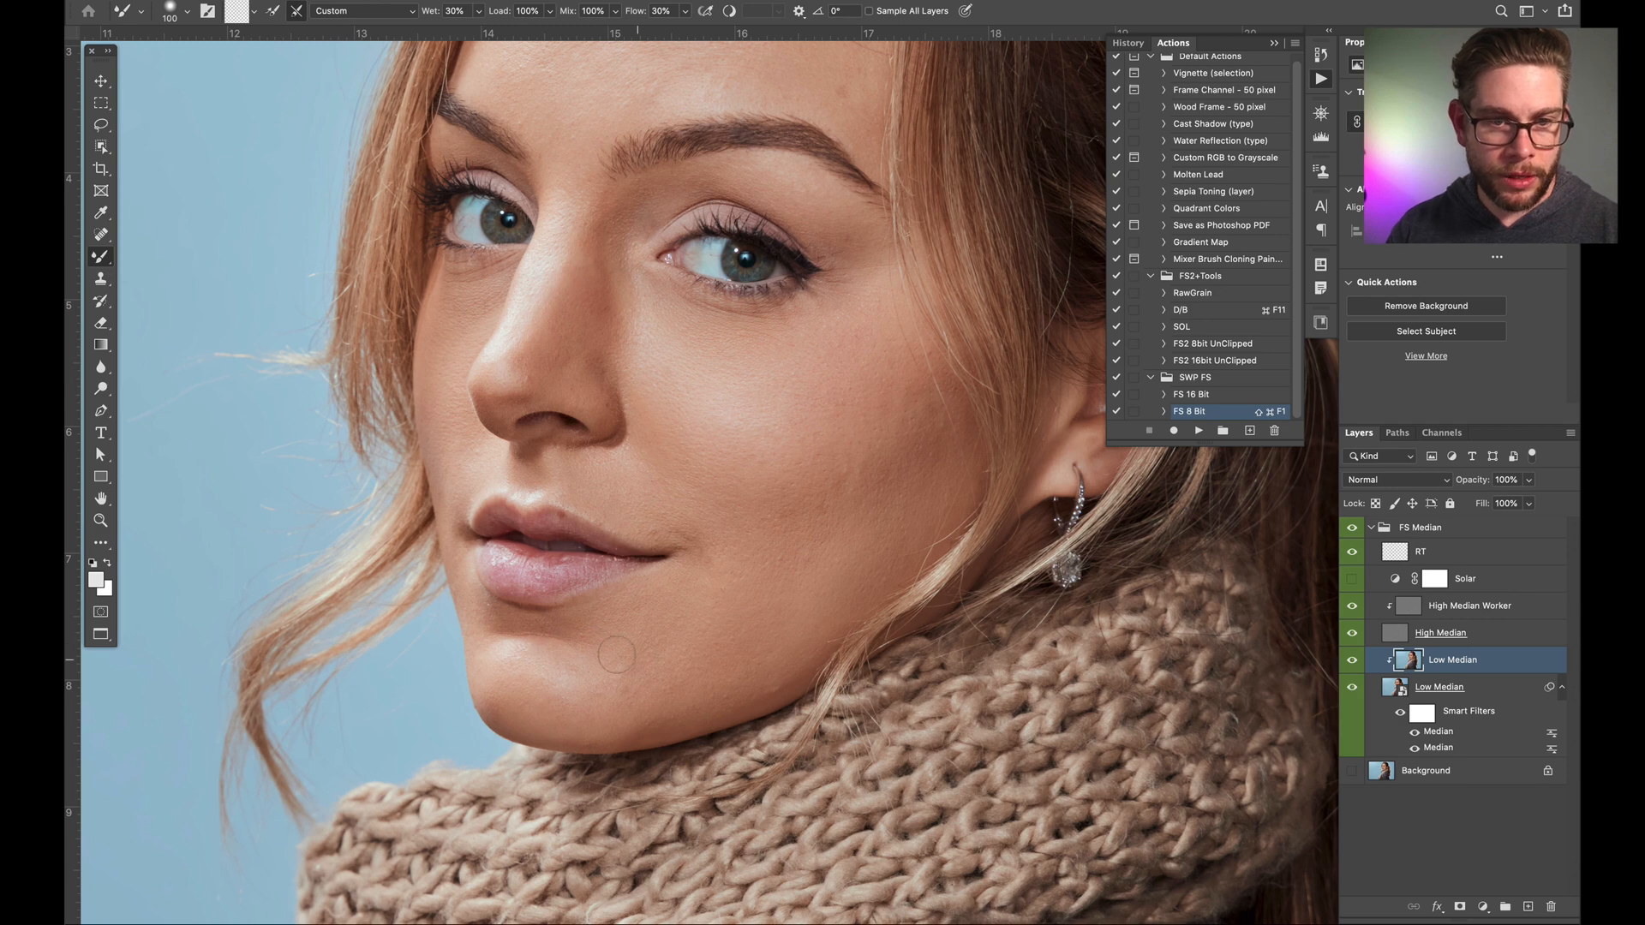
Step: Enlarge the Mixer Brush to 150 px and lower its Flow to 10% for the skin between the outer eye and brow
key(space)
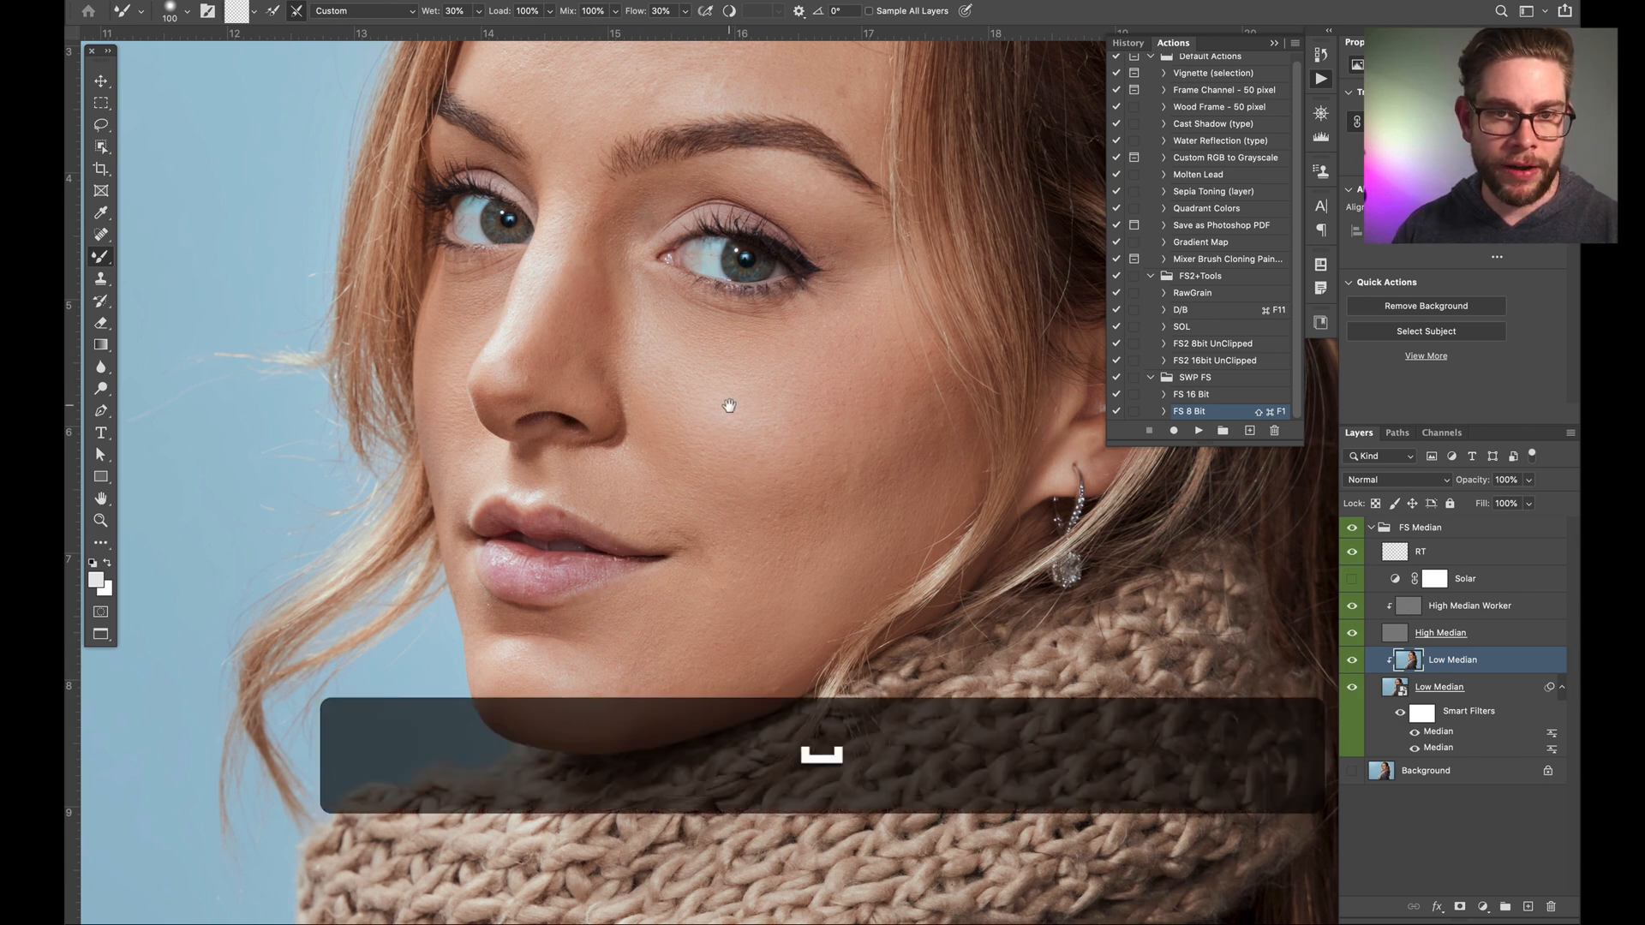
drag(721, 451, 714, 587)
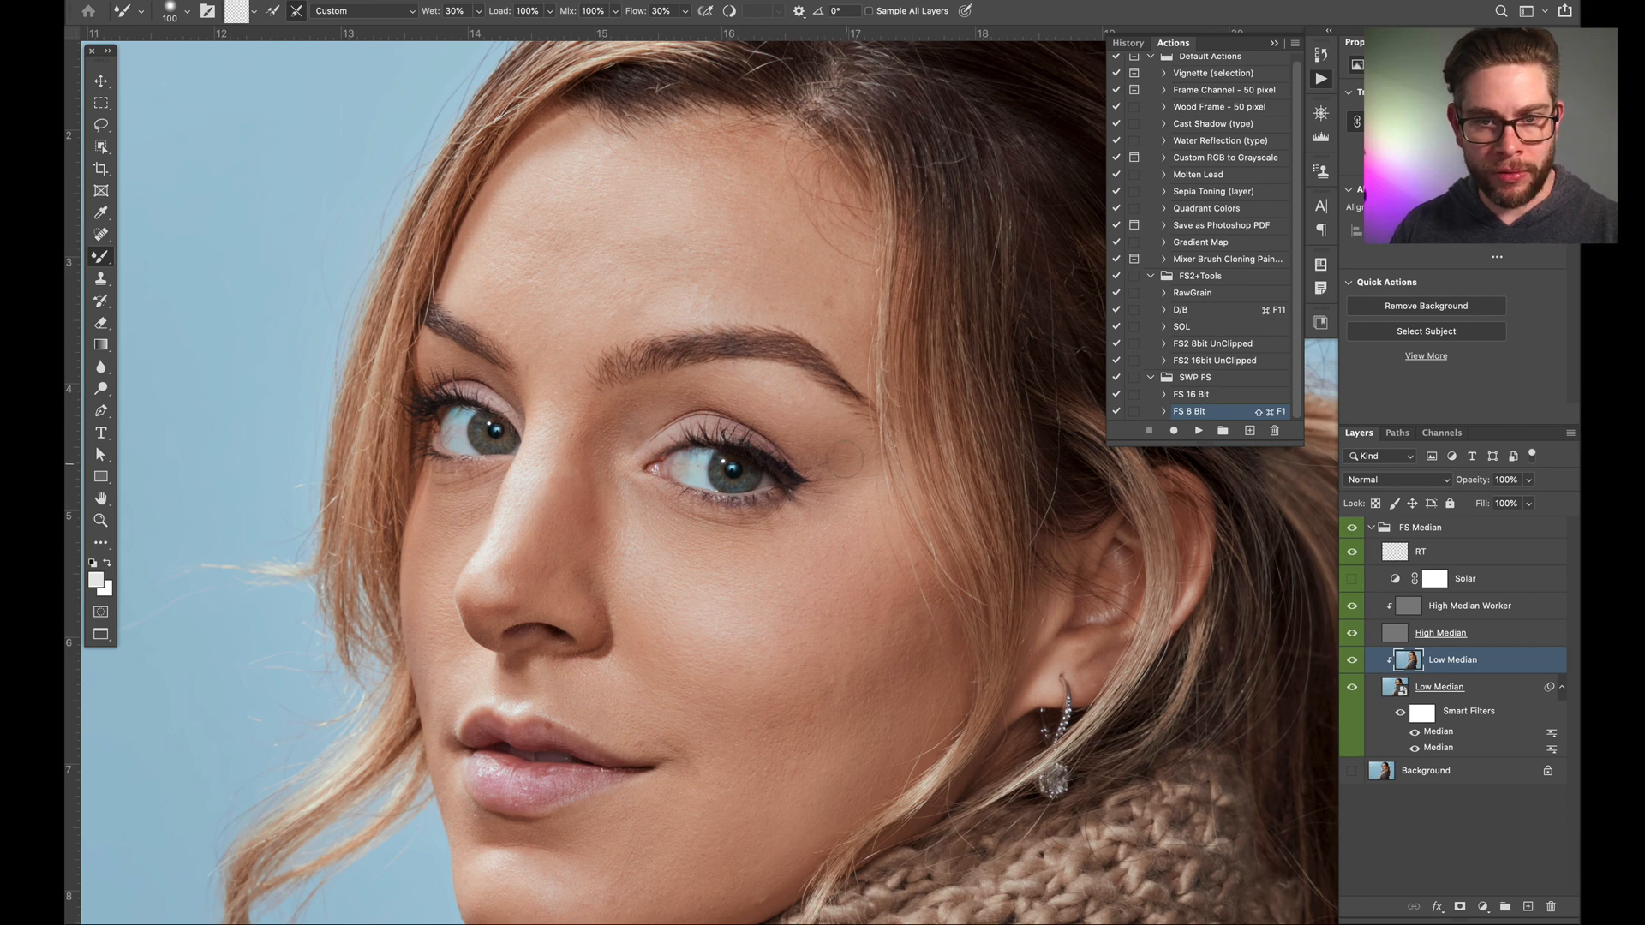
key(super)
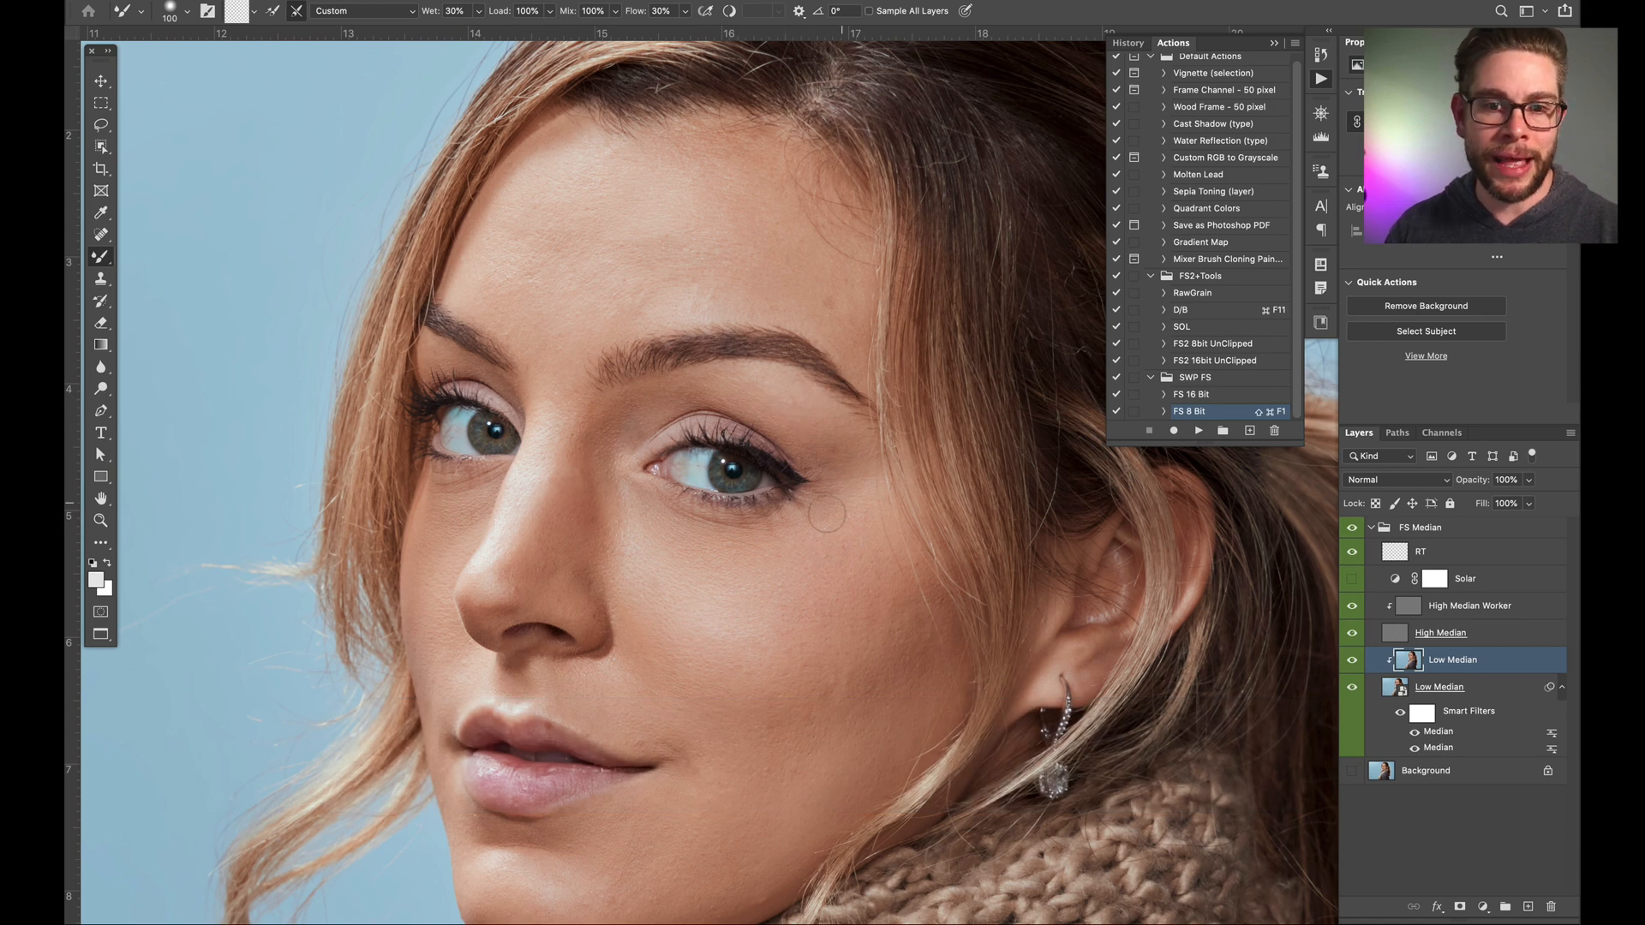
key(bracketright)
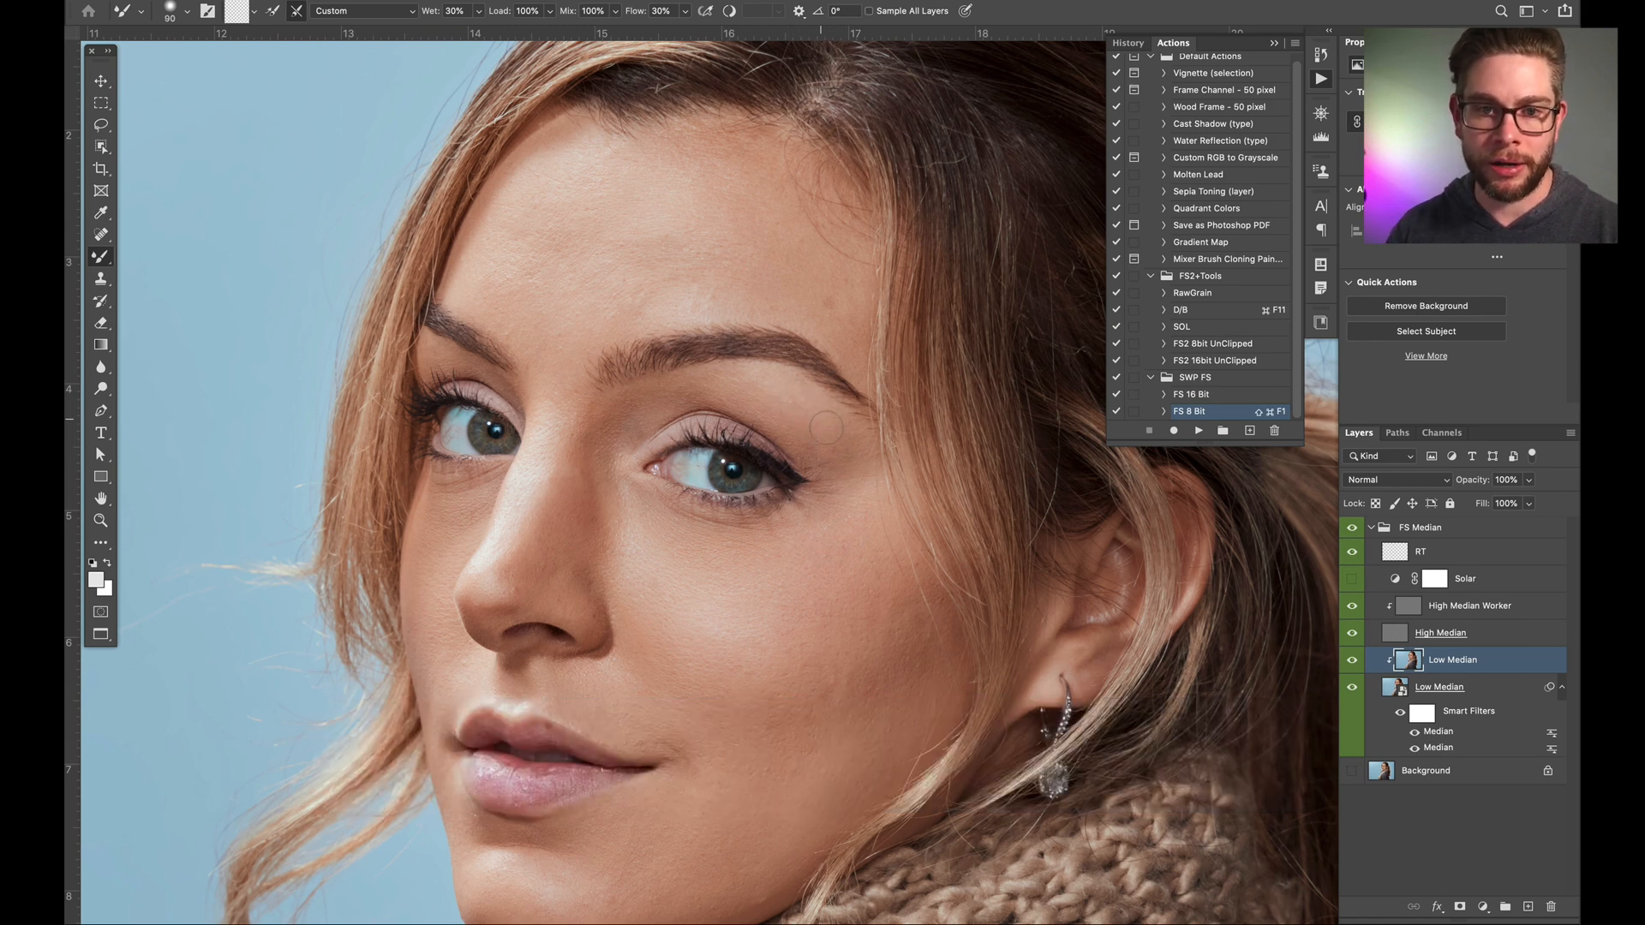
key(bracketright)
key(bracketright)
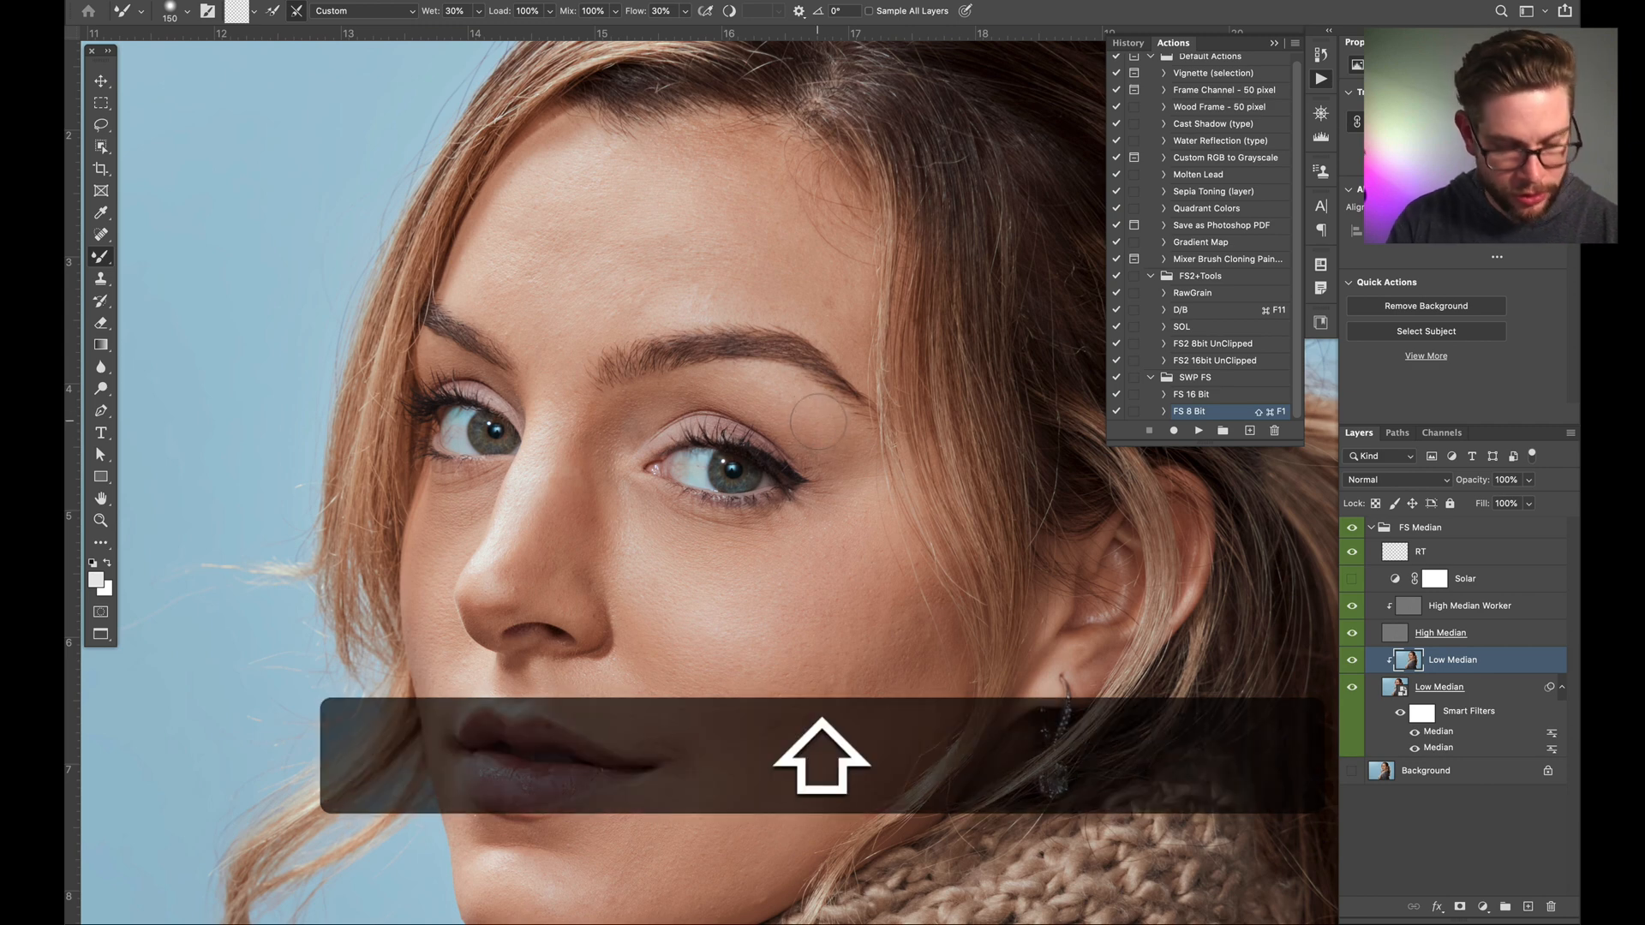
key(shift+1)
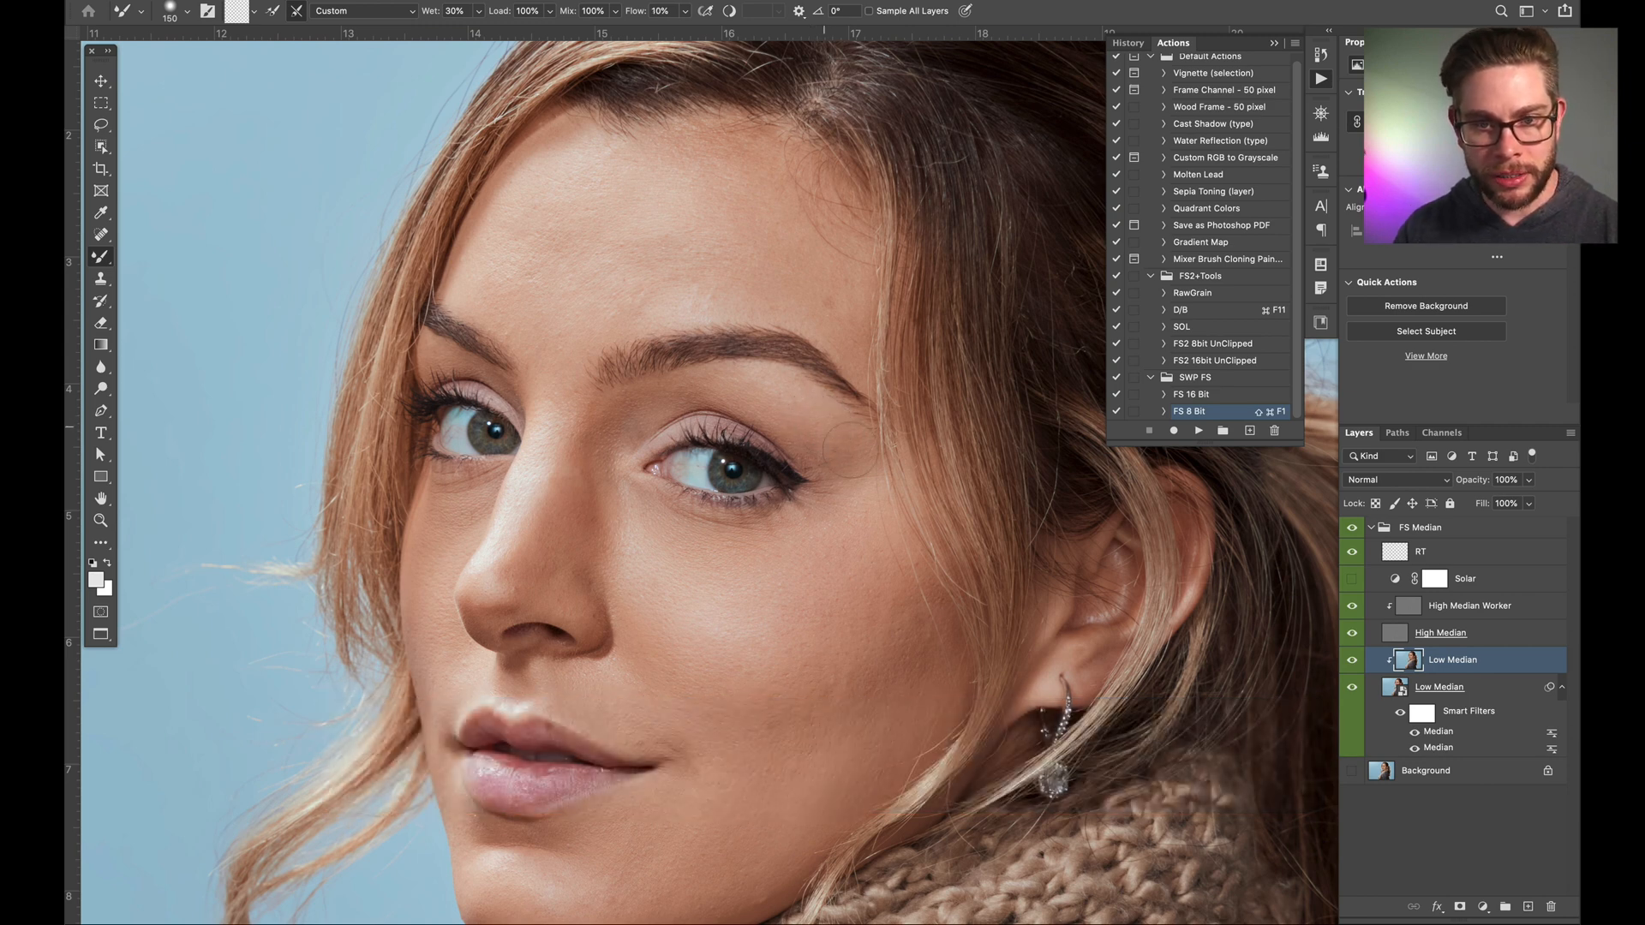
Step: Blend the skin tones around the brow and across the forehead, varying the Mixer Brush between 90 and 150 px
key(bracketleft)
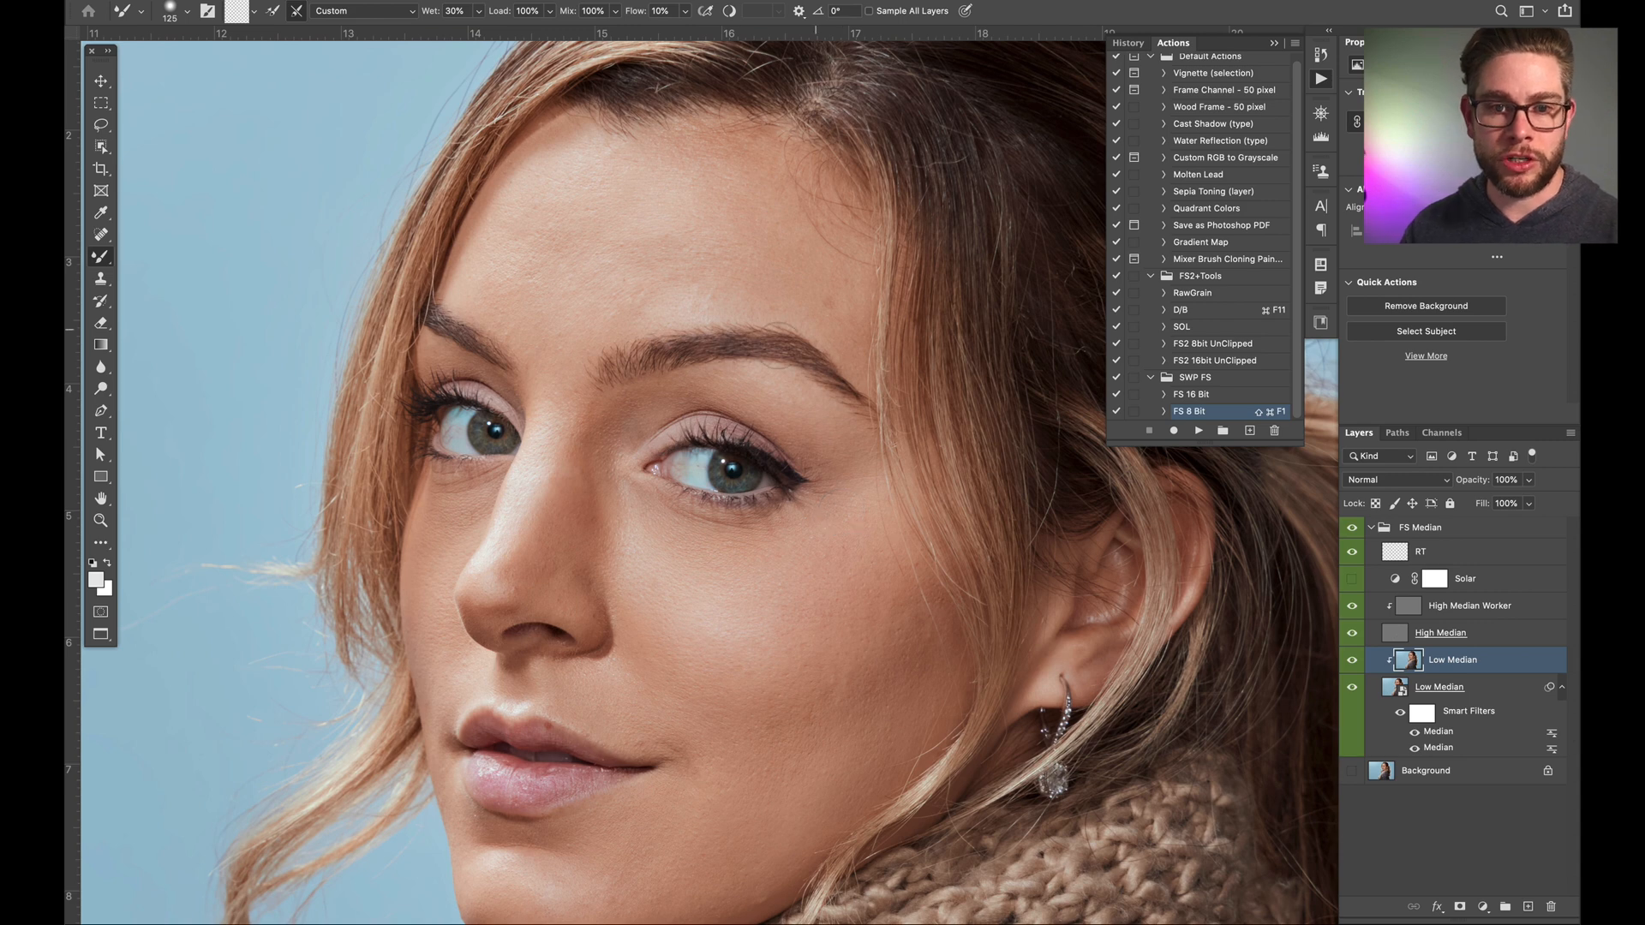
key(bracketleft)
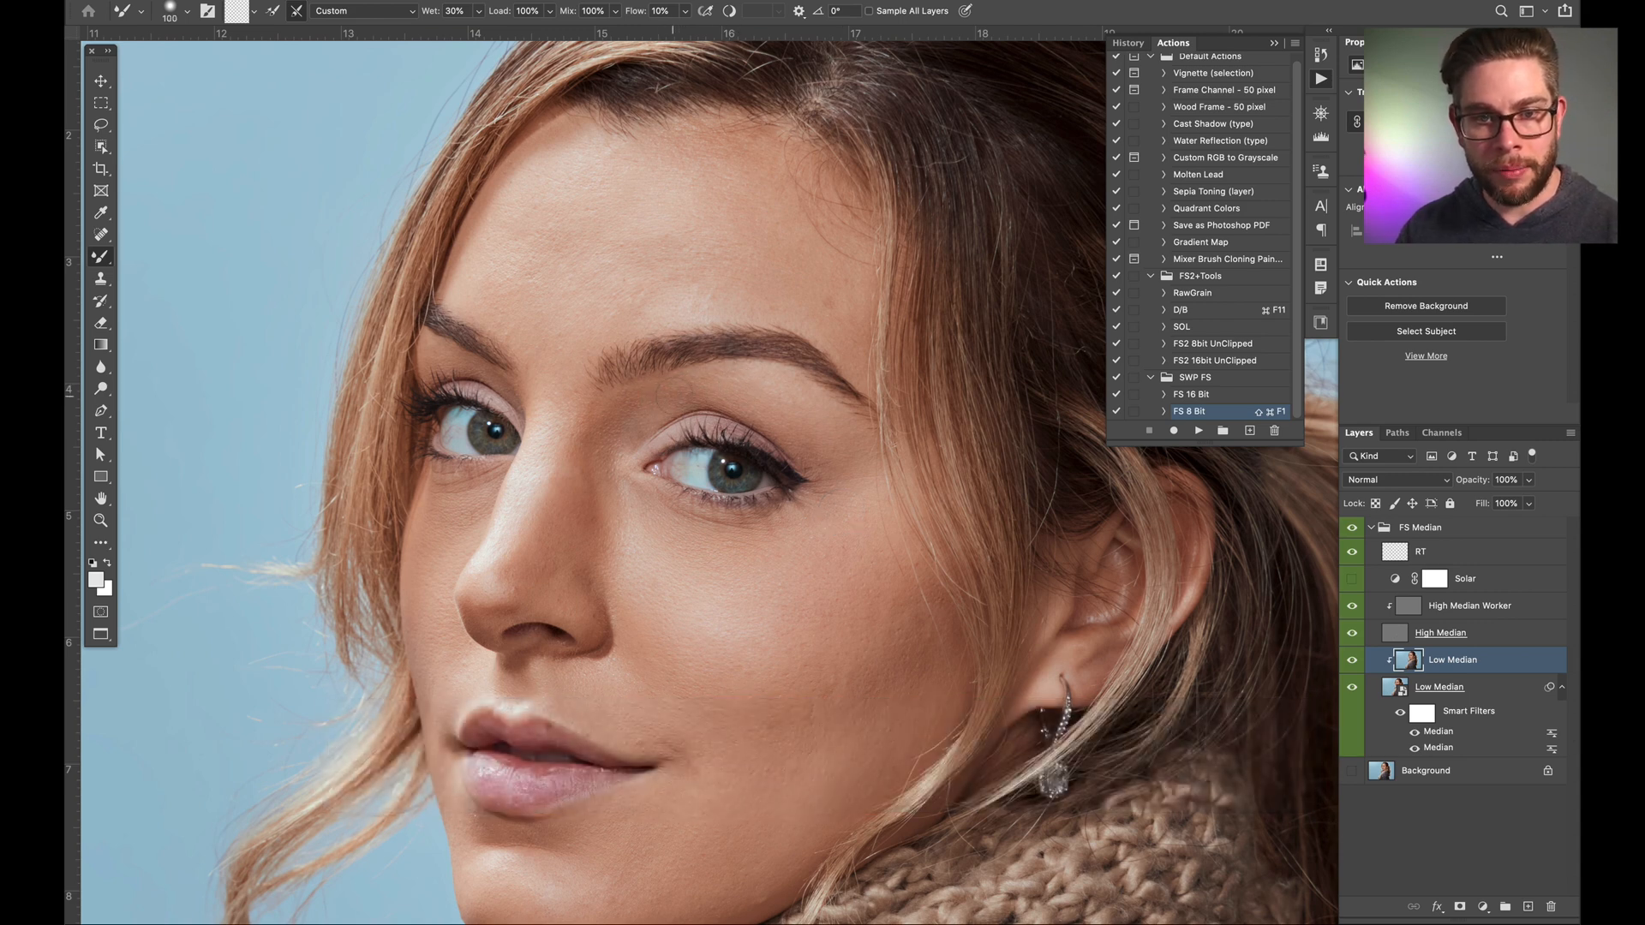
key(bracketleft)
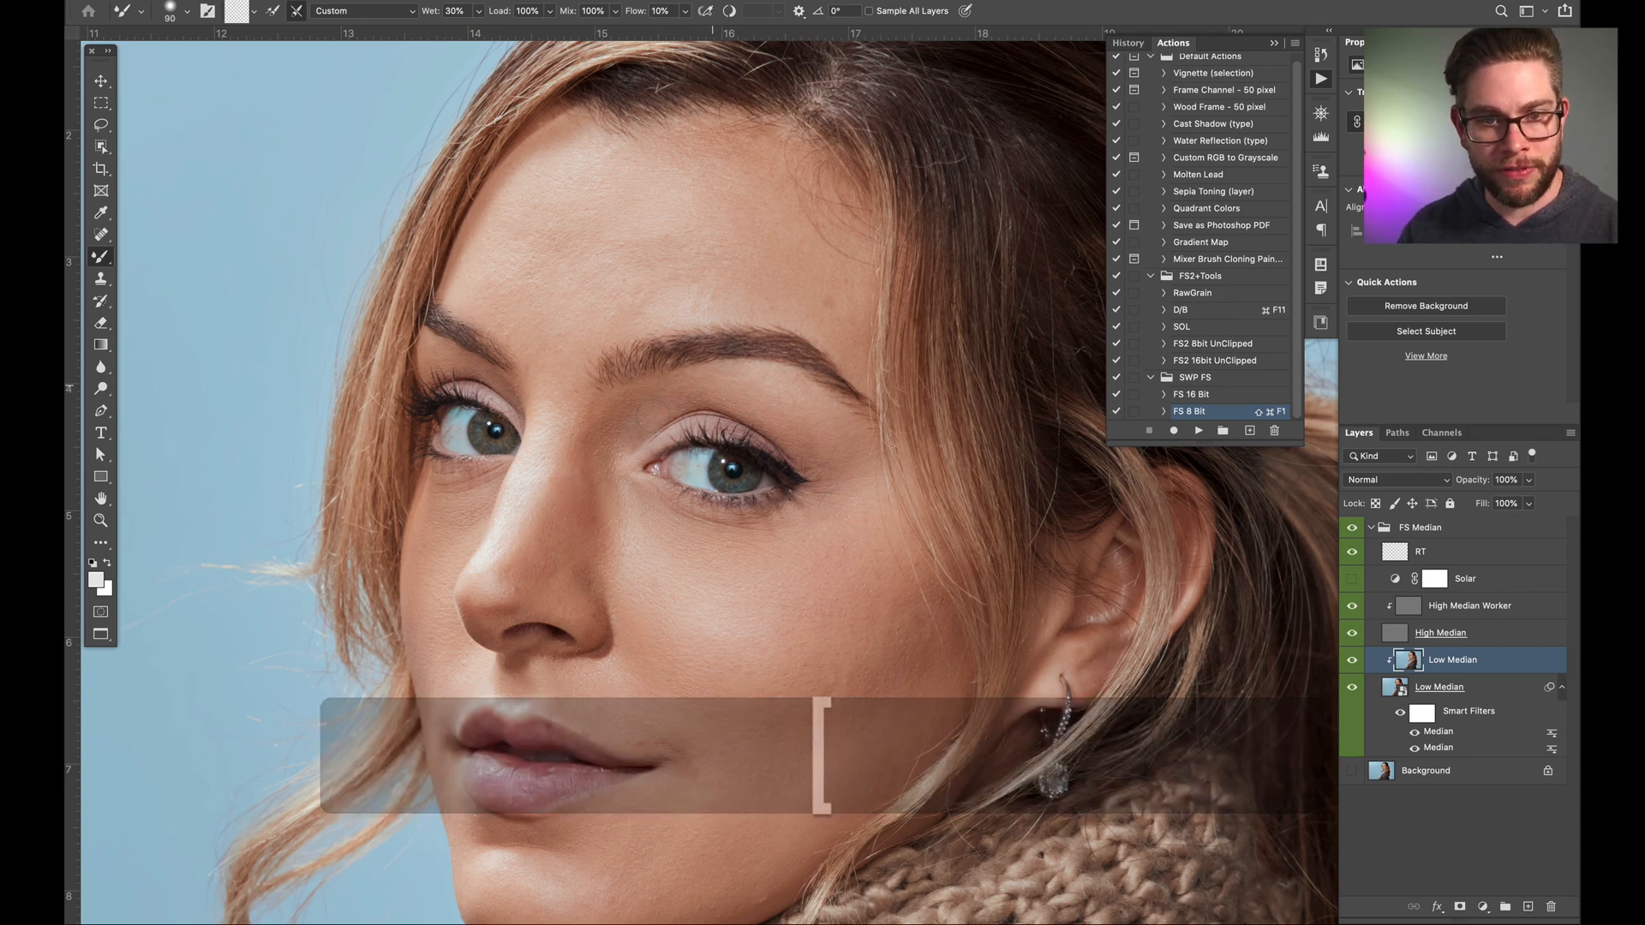
key(bracketright)
key(bracketright)
key(bracketright)
key(bracketright)
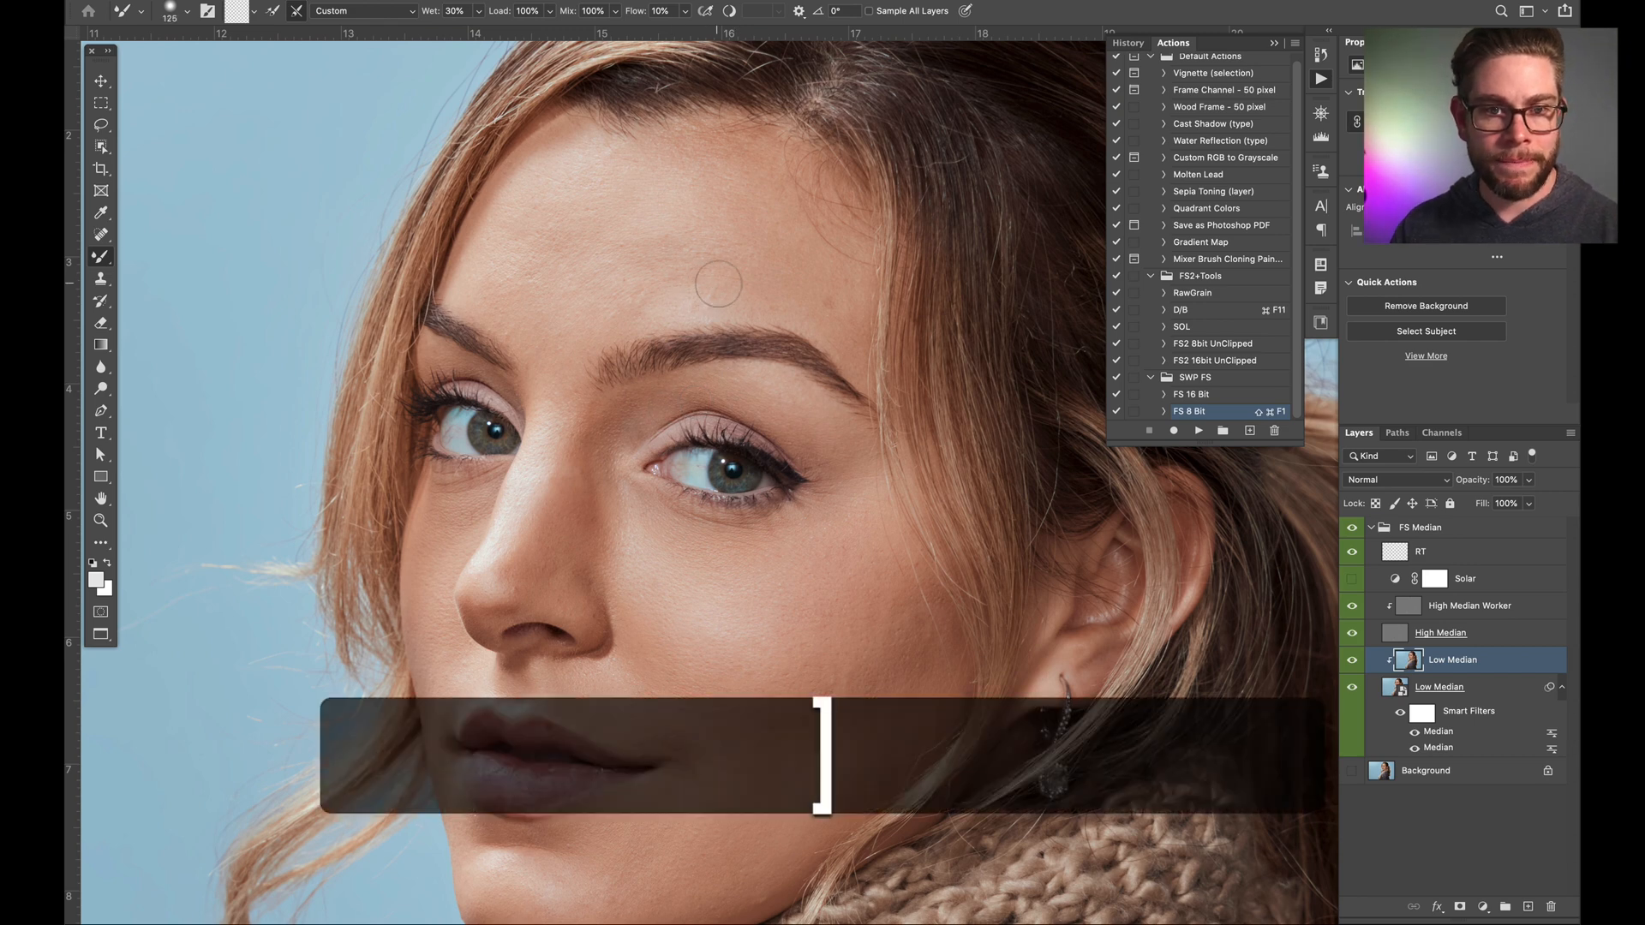
key(bracketleft)
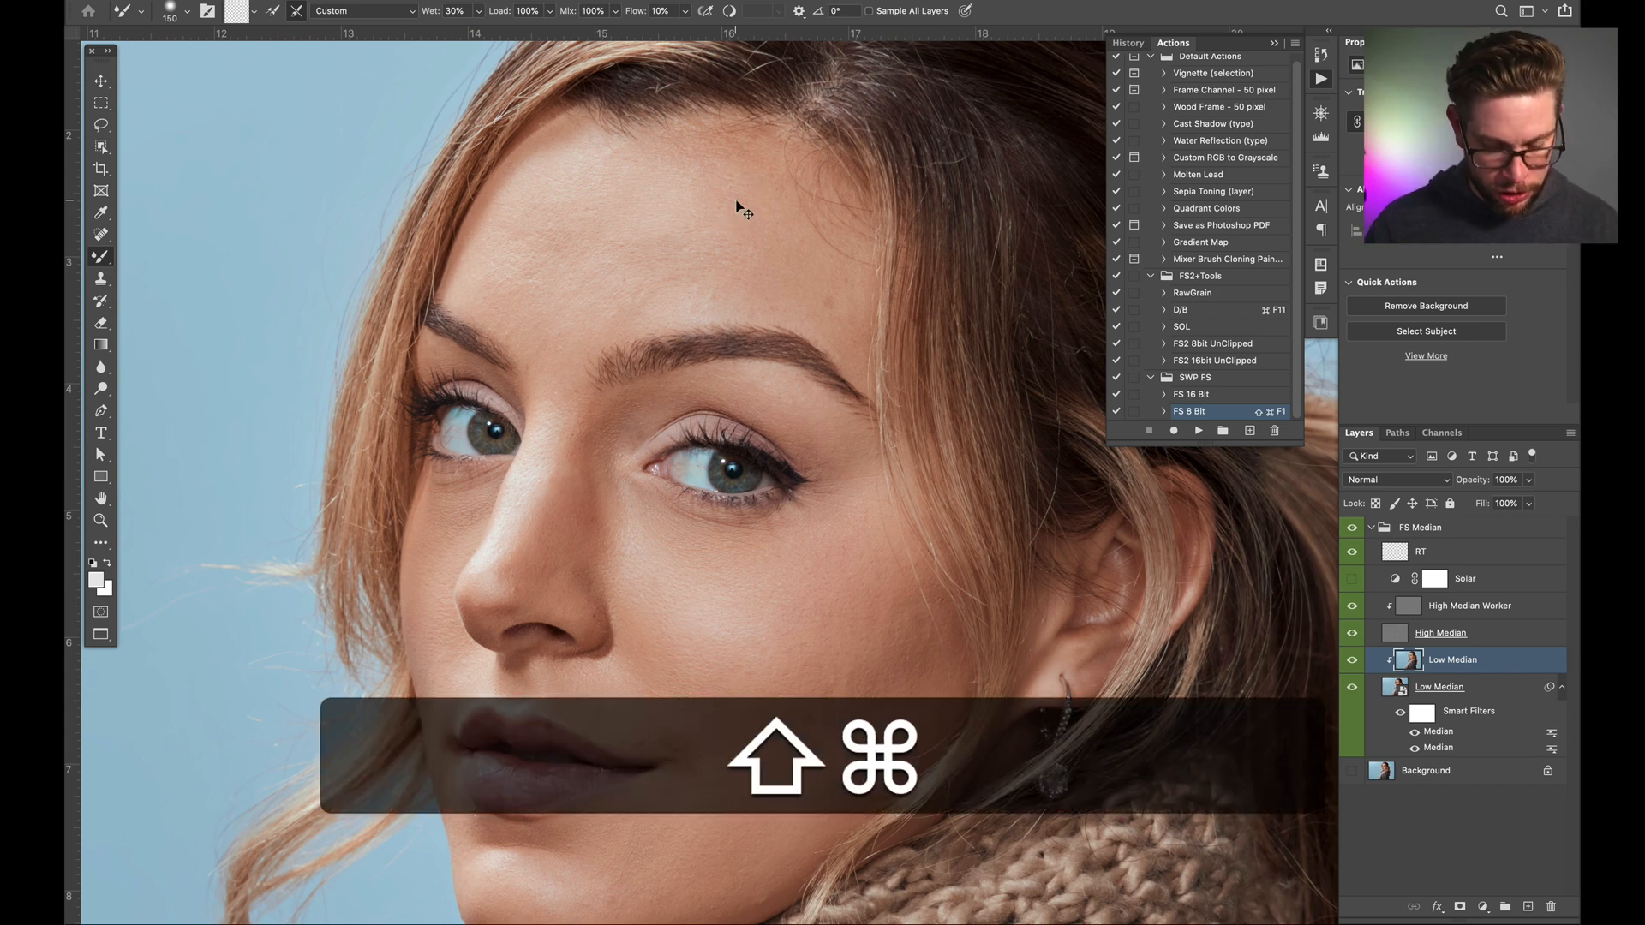
Step: Add a new layer named color above the clipped Low Median layer and clip it to the same base
key(shift+super+n)
text(color)
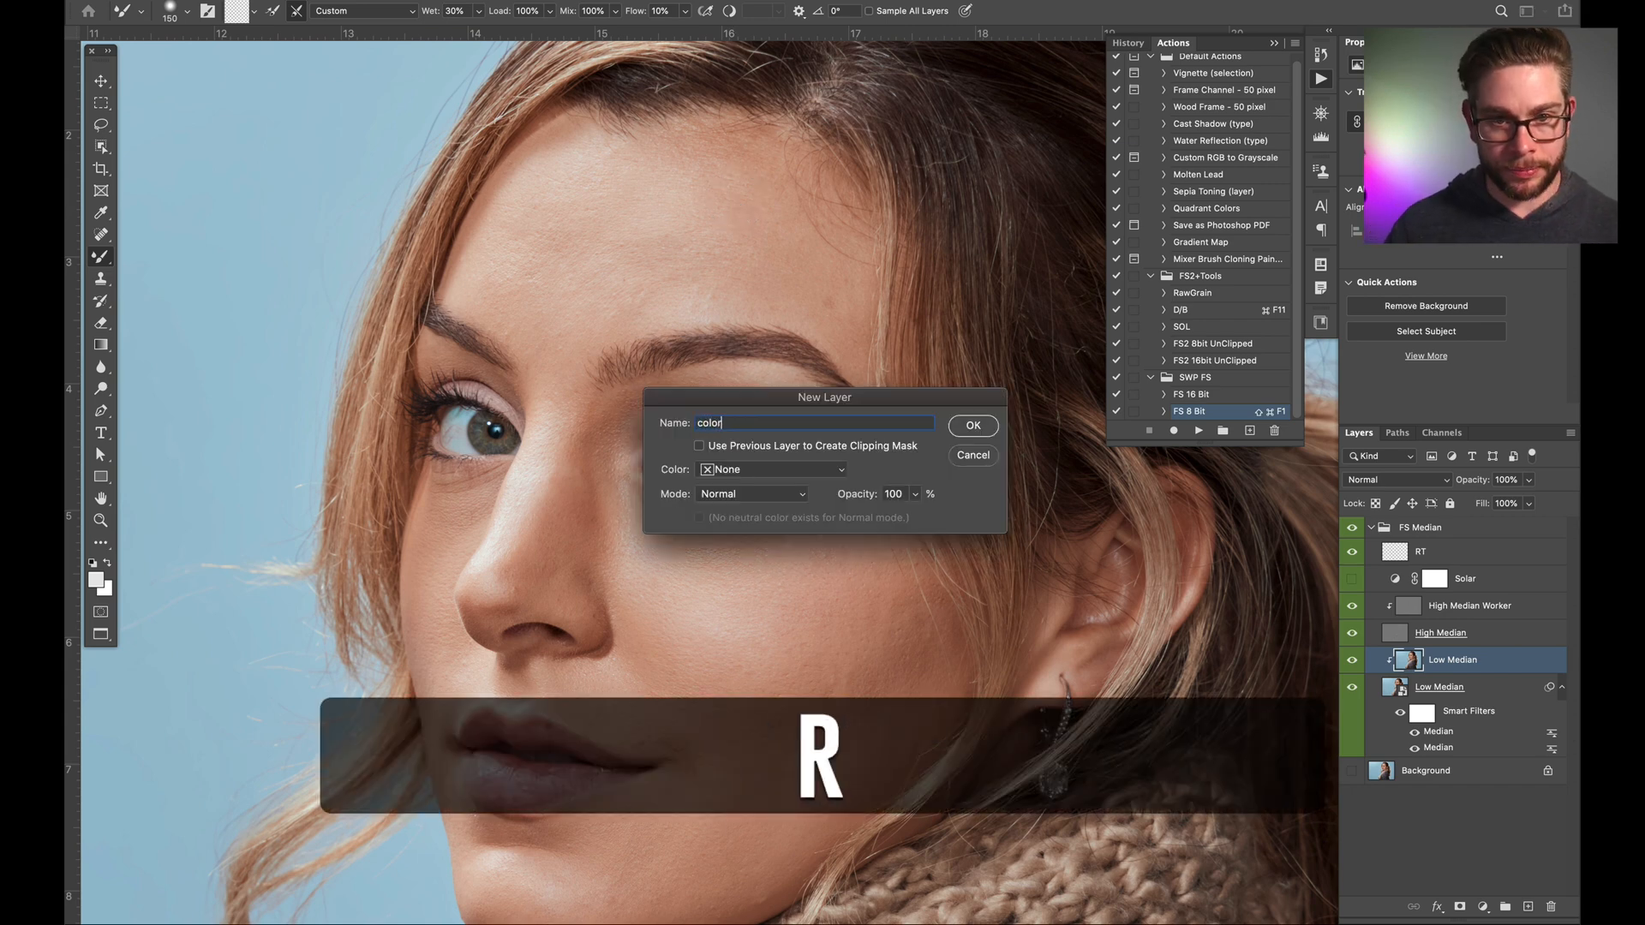
key(Return)
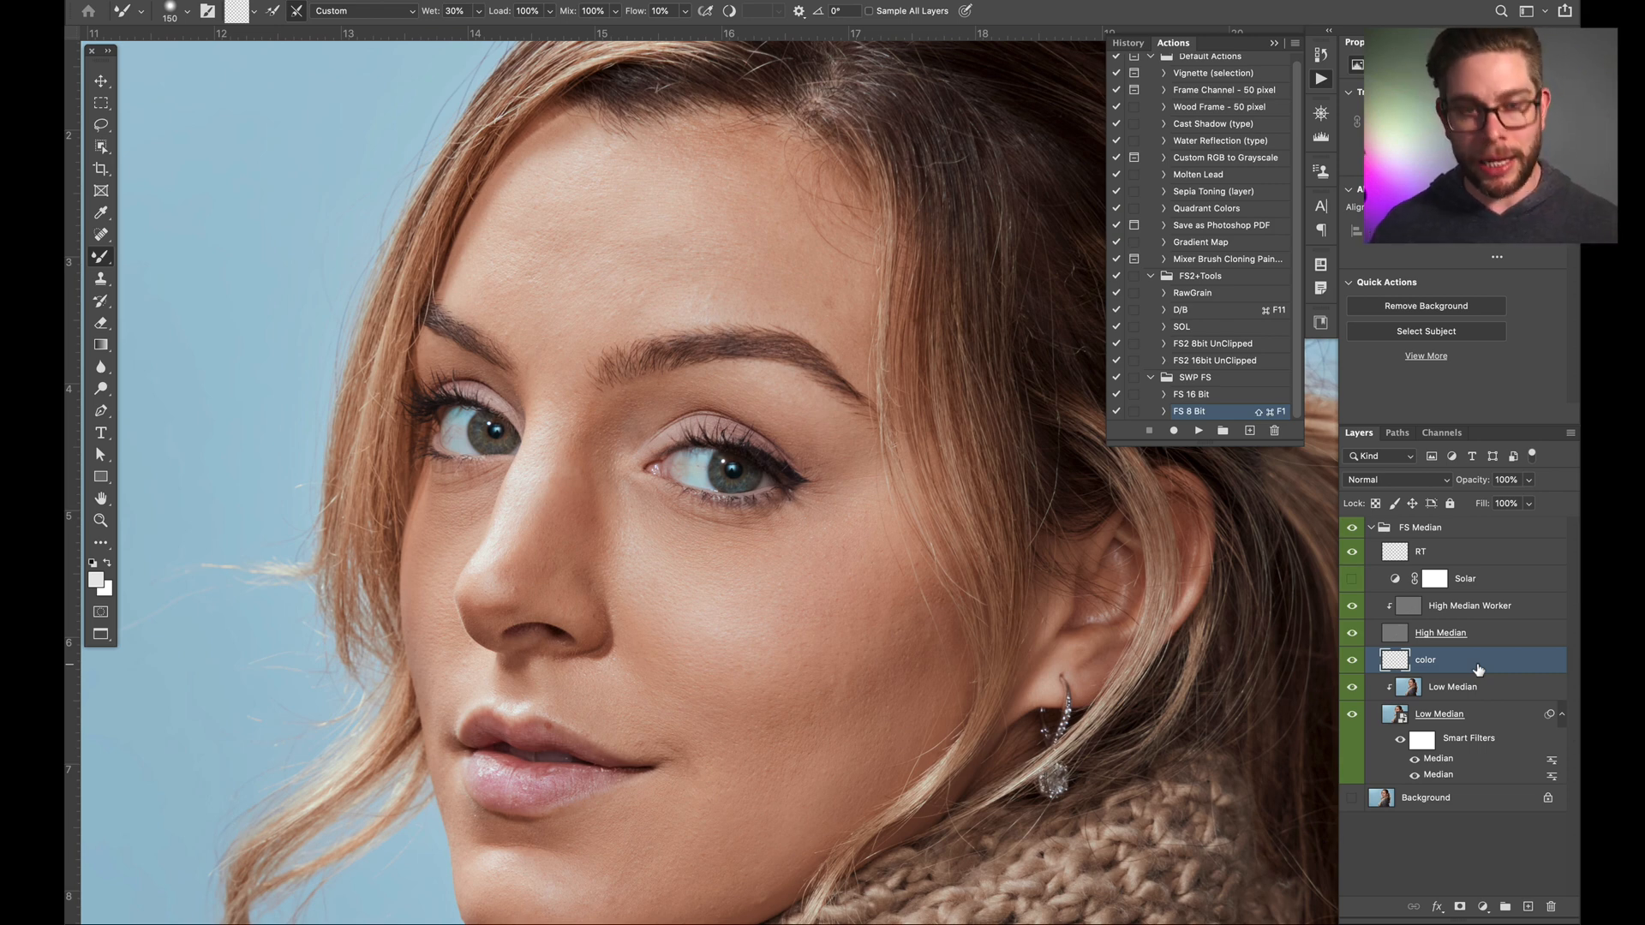
key(alt+super+g)
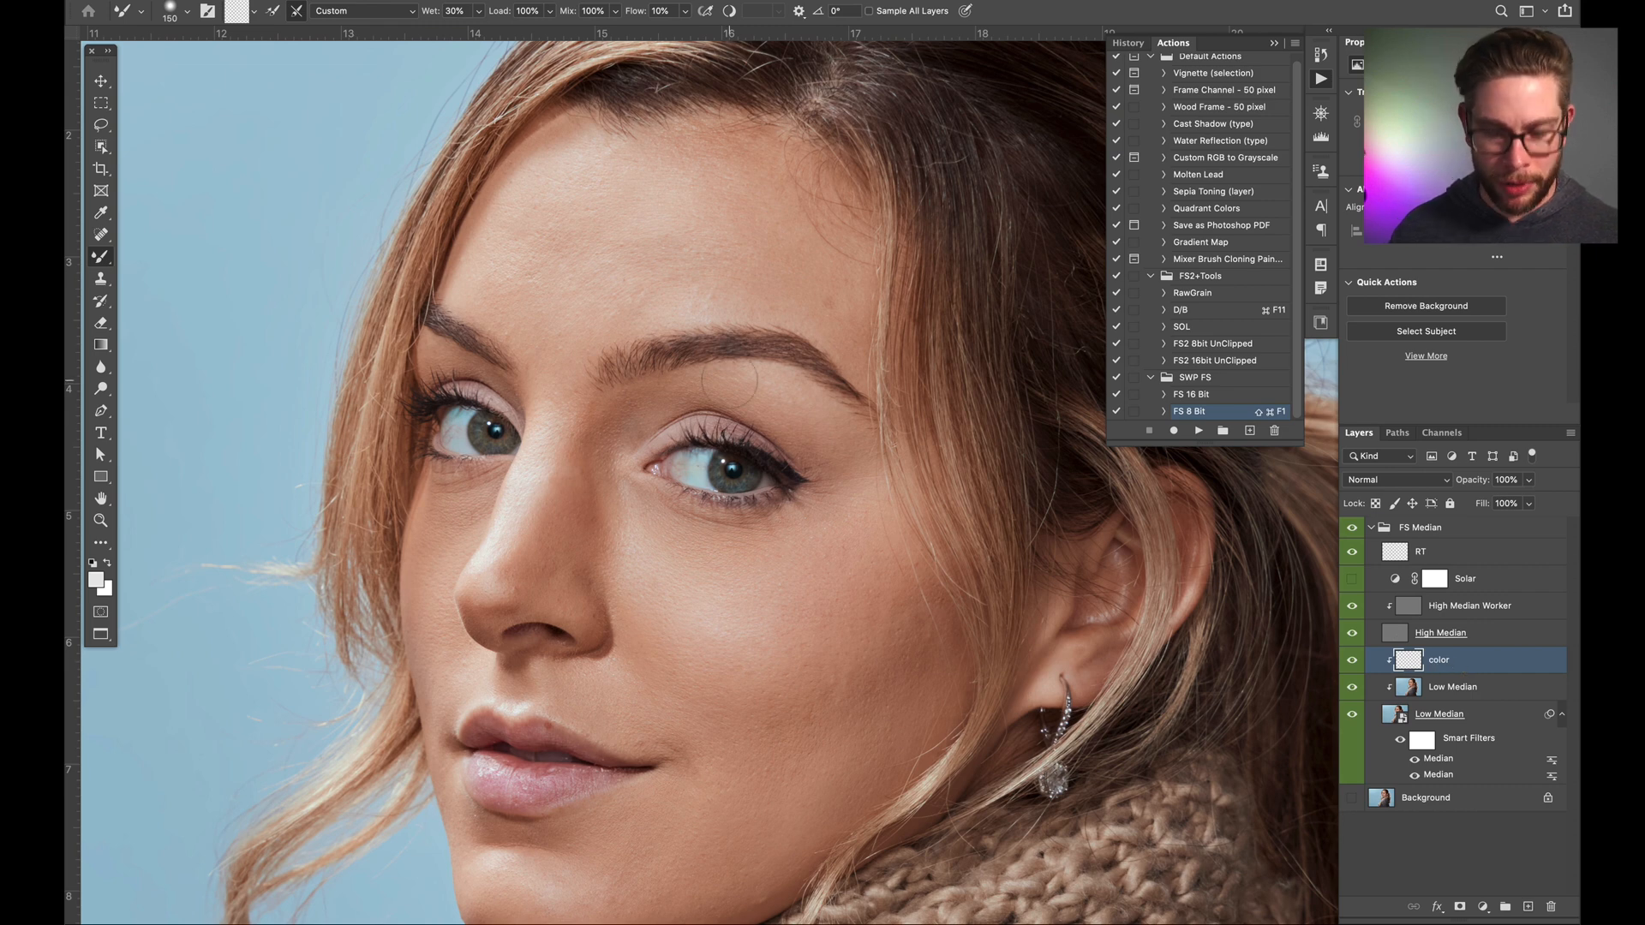
Step: Switch to the regular Brush tool, set its Flow to 2% and enlarge it to 80 px
key(shift)
key(shift+b)
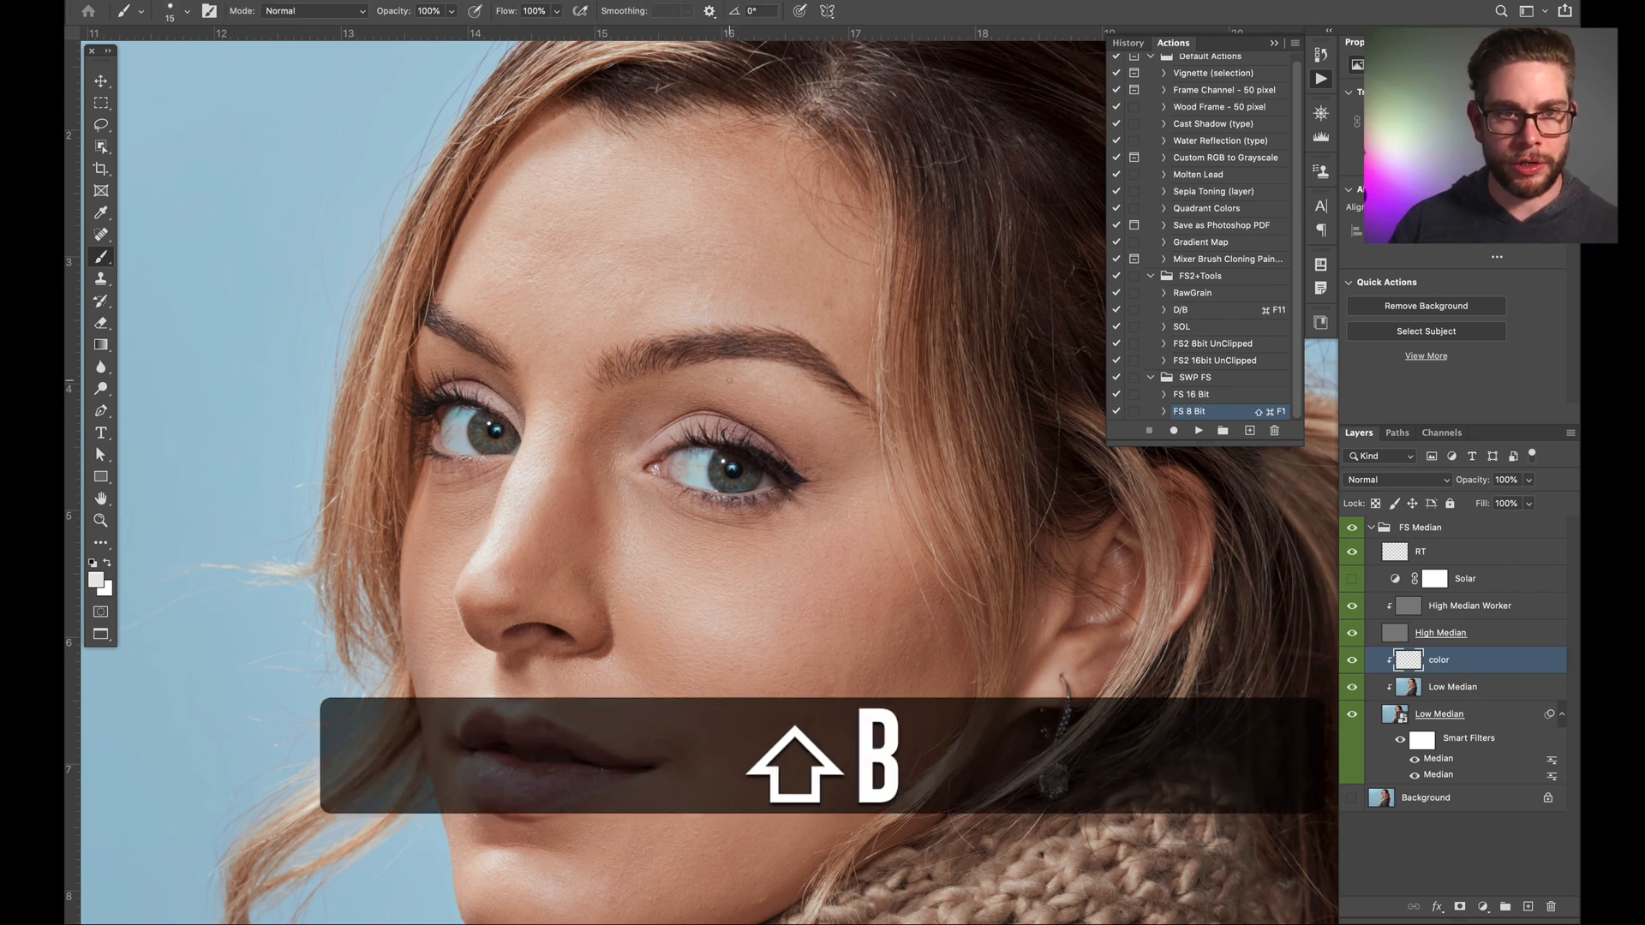
key(shift)
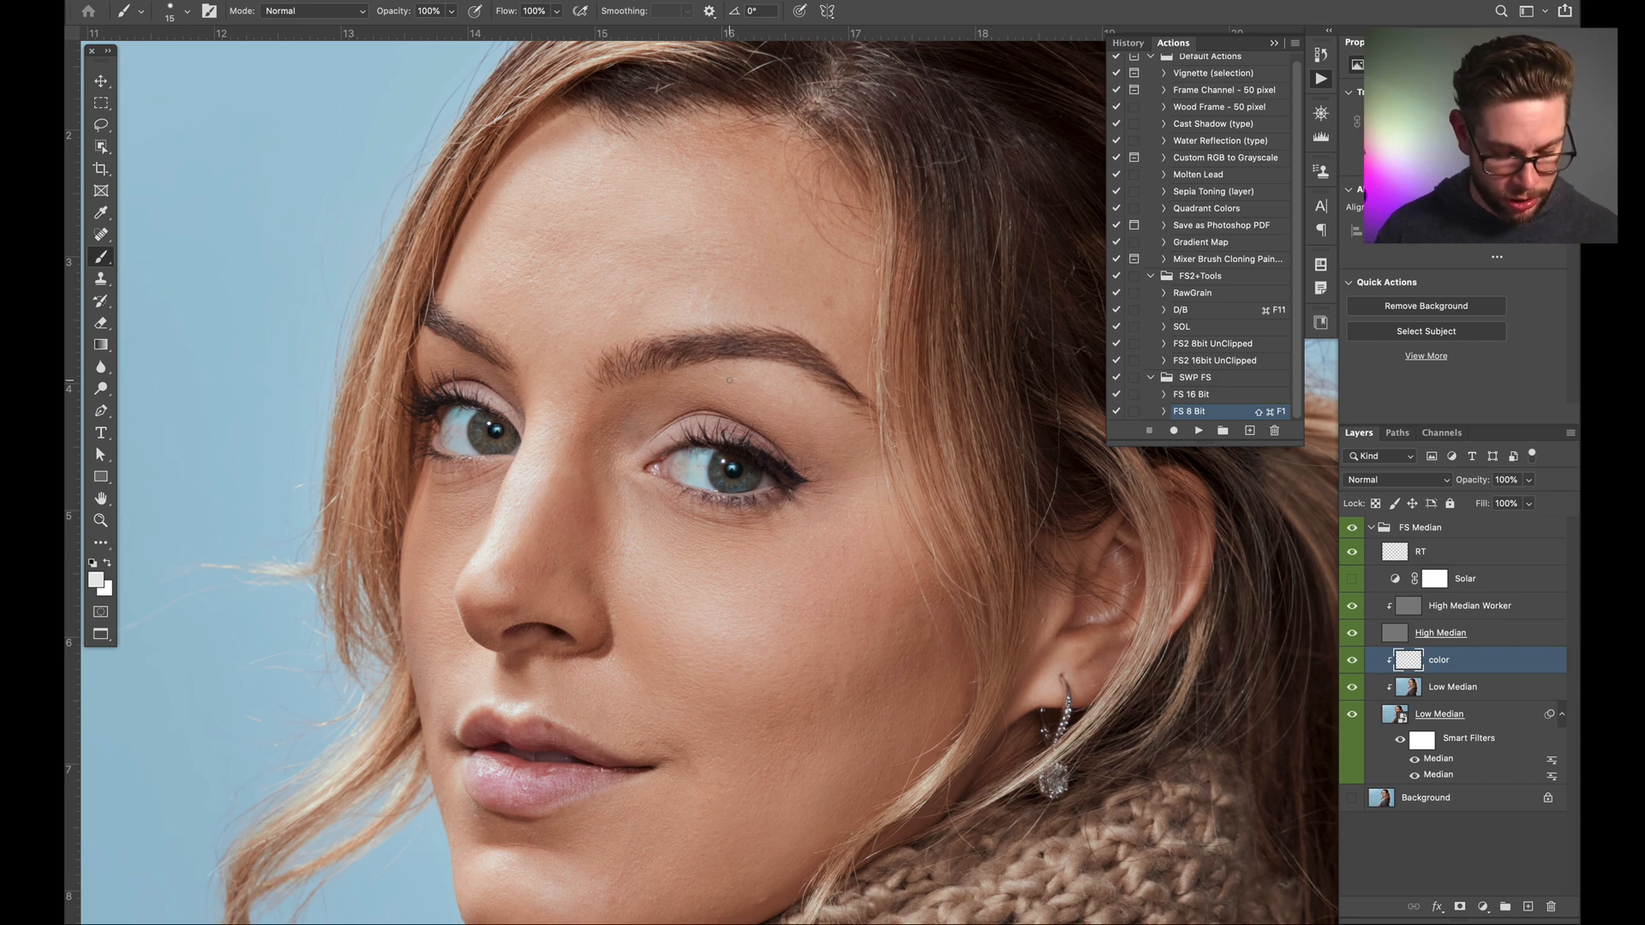
key(shift)
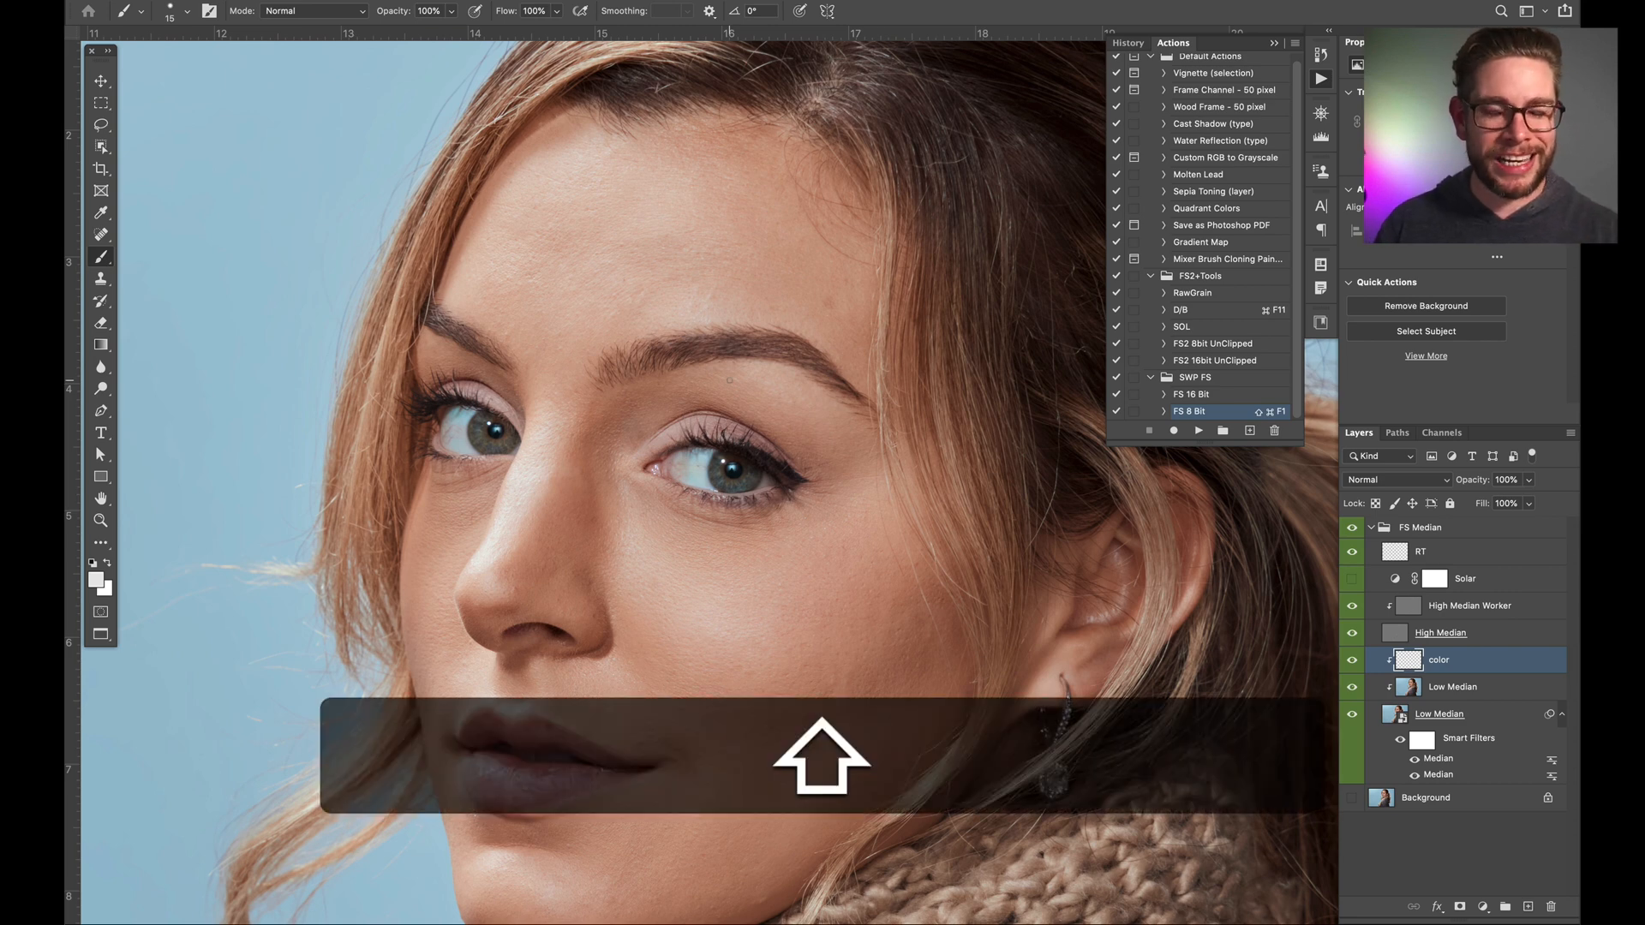
key(shift+0)
key(shift+2)
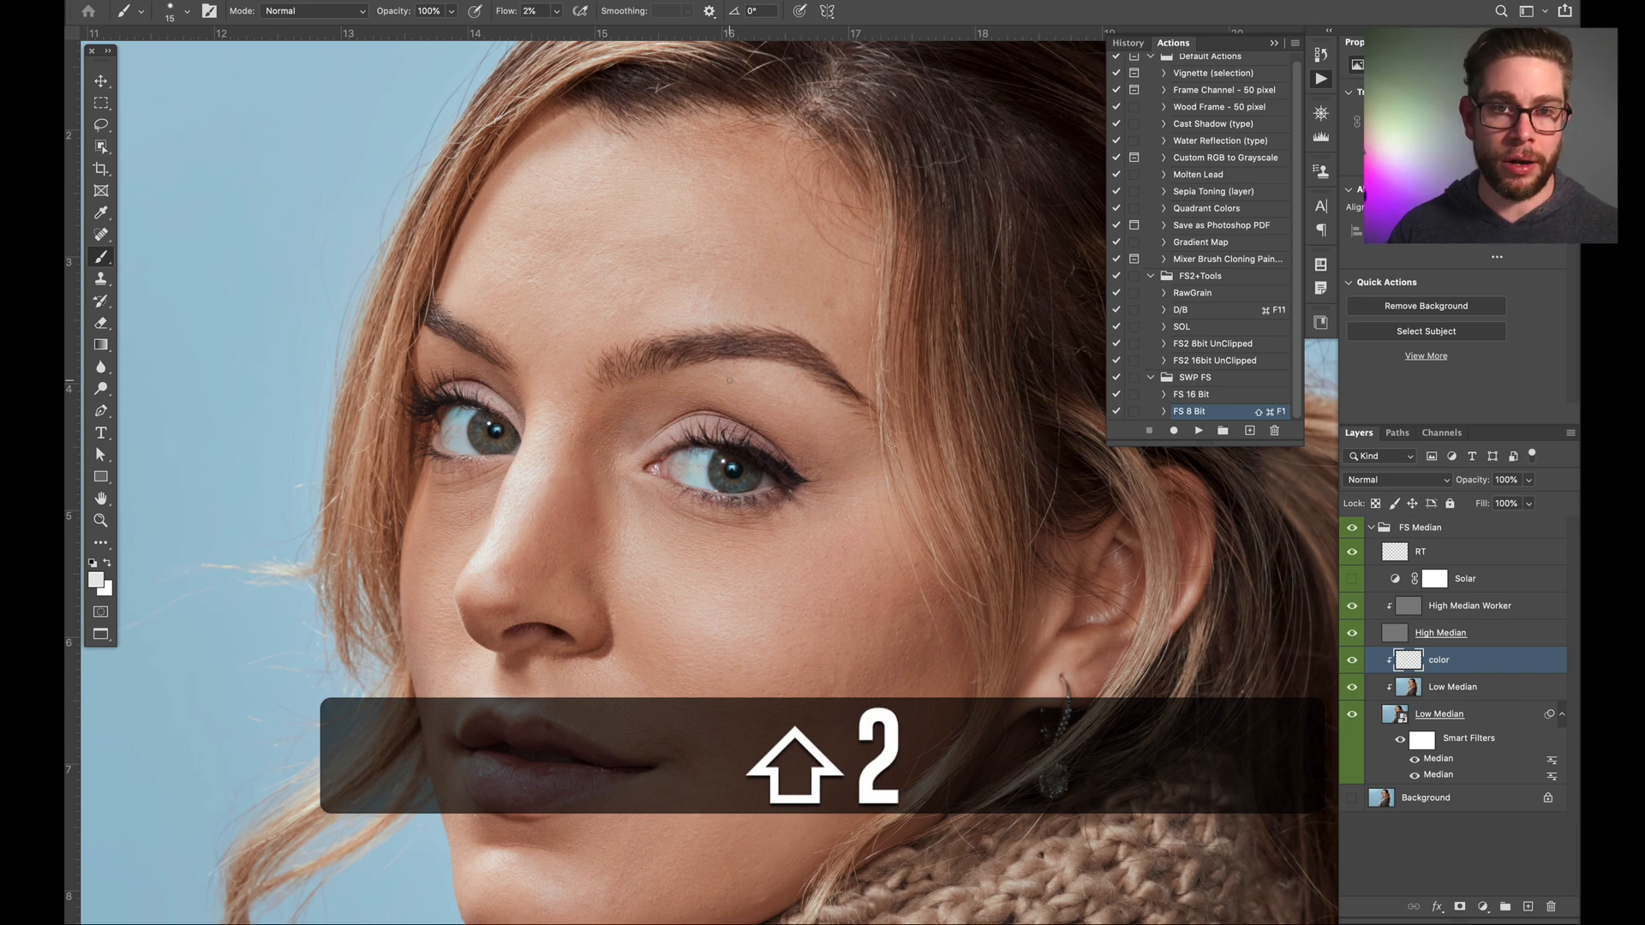
key(bracketright)
key(bracketright)
key(bracketright)
key(bracketright)
key(bracketright)
key(bracketright)
key(bracketright)
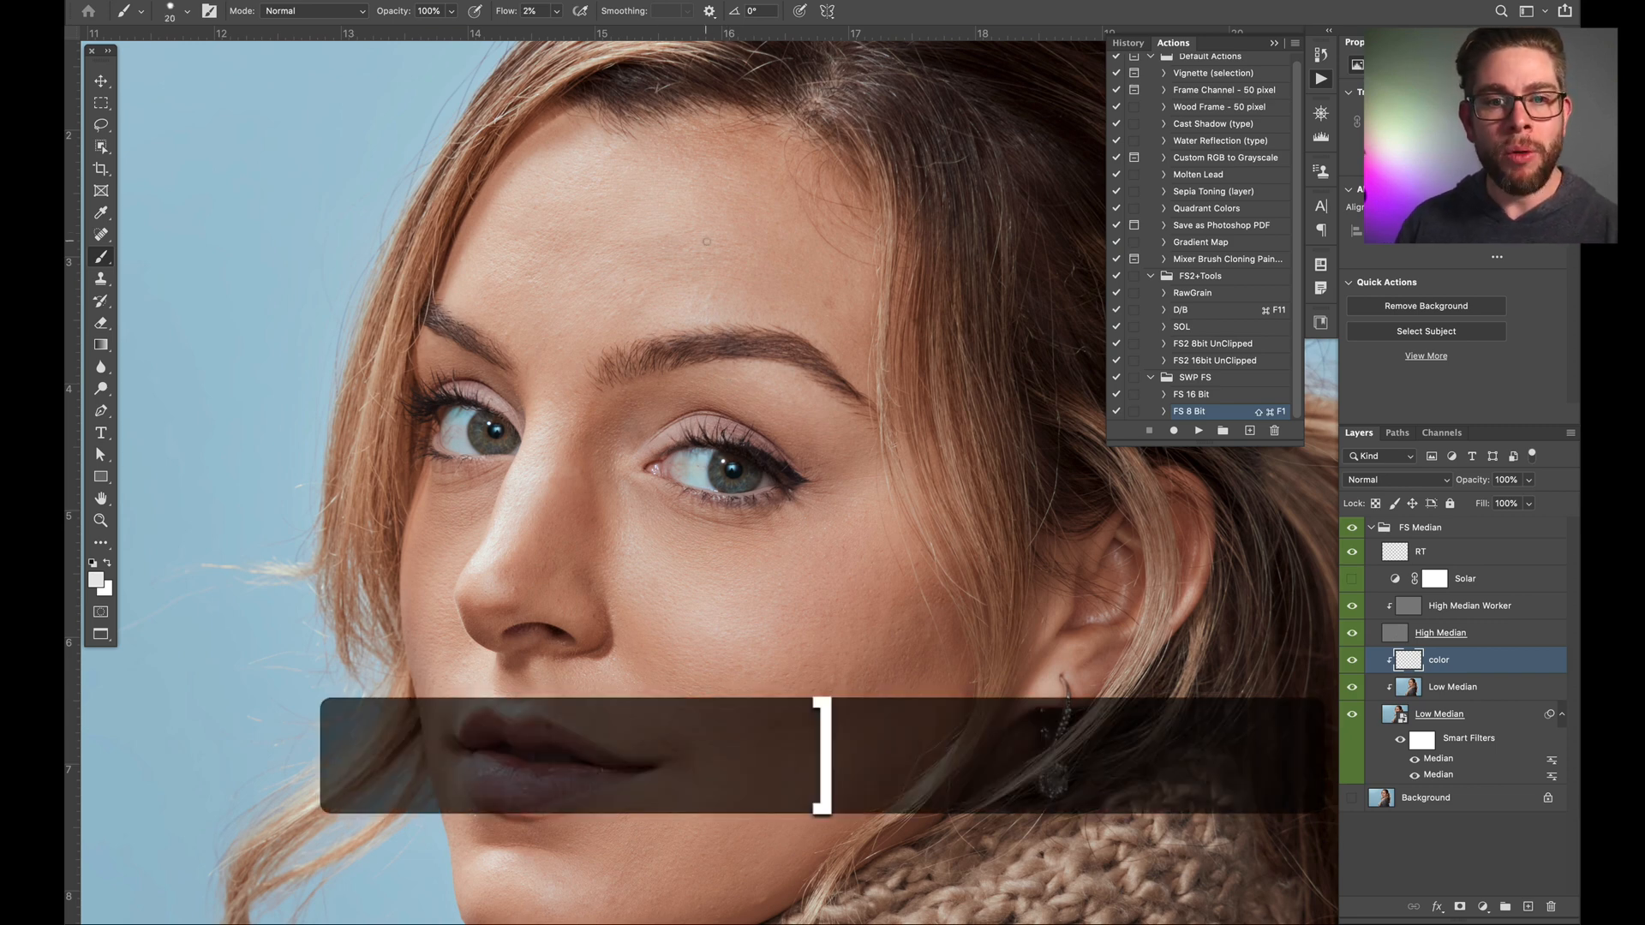
Step: Set the Eyedropper's sample size to 3 by 3 Average and return to the Brush tool
key(space)
drag(671, 236, 628, 213)
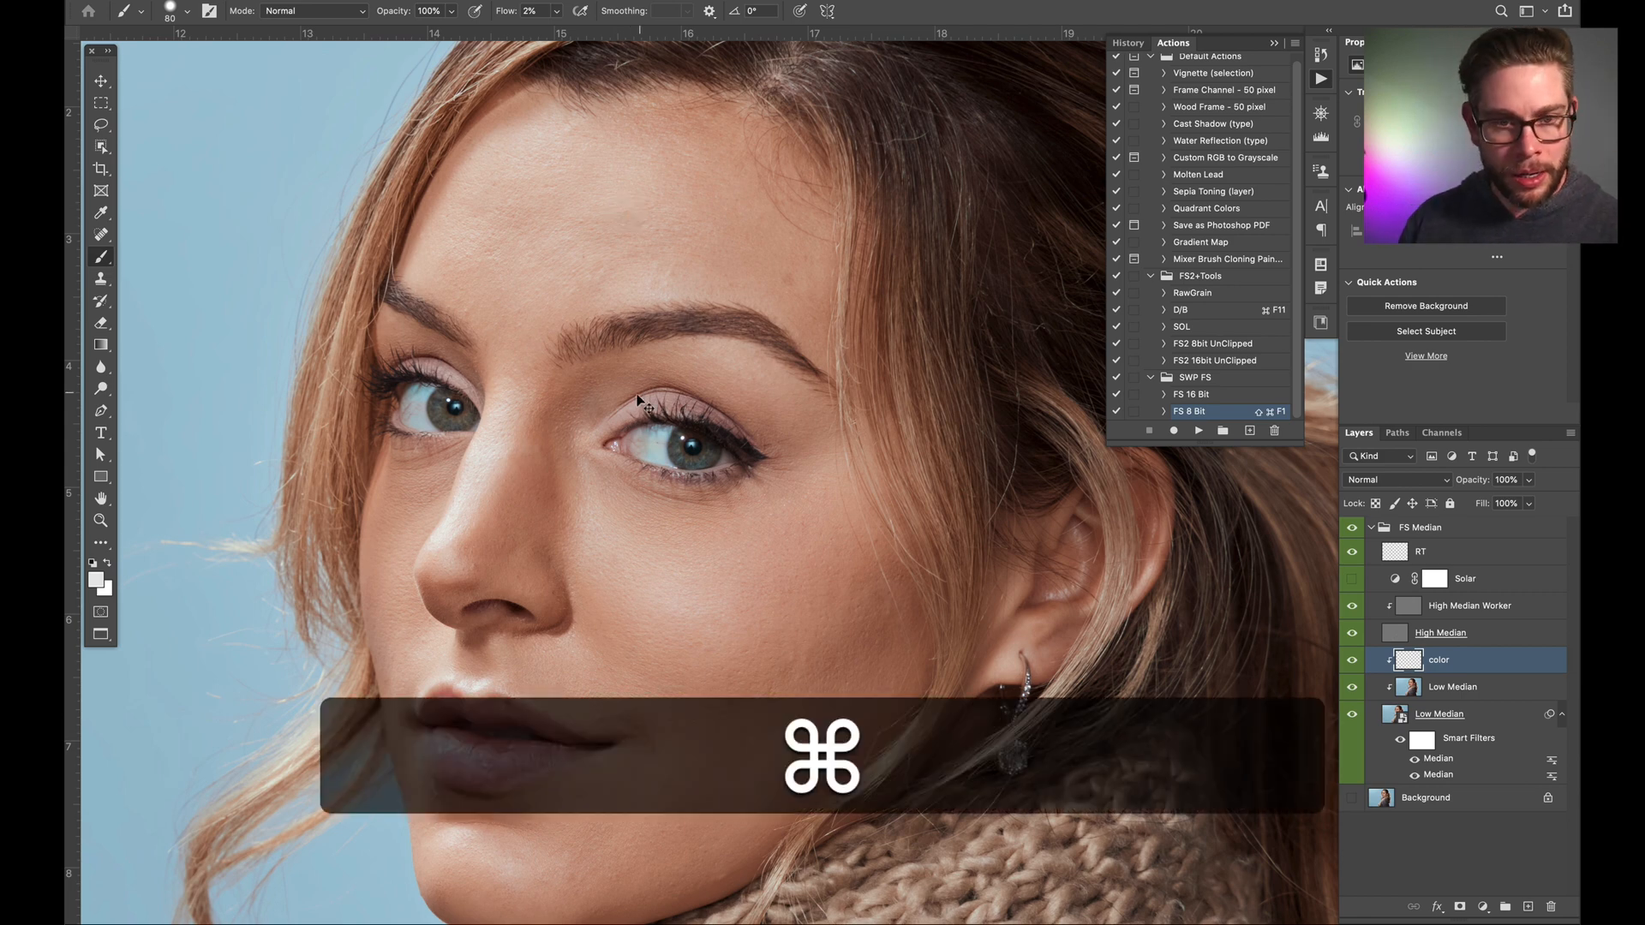
key(super+equal)
key(space)
mouse_move(430, 235)
mouse_down()
mouse_move(588, 467)
mouse_move(588, 691)
mouse_up()
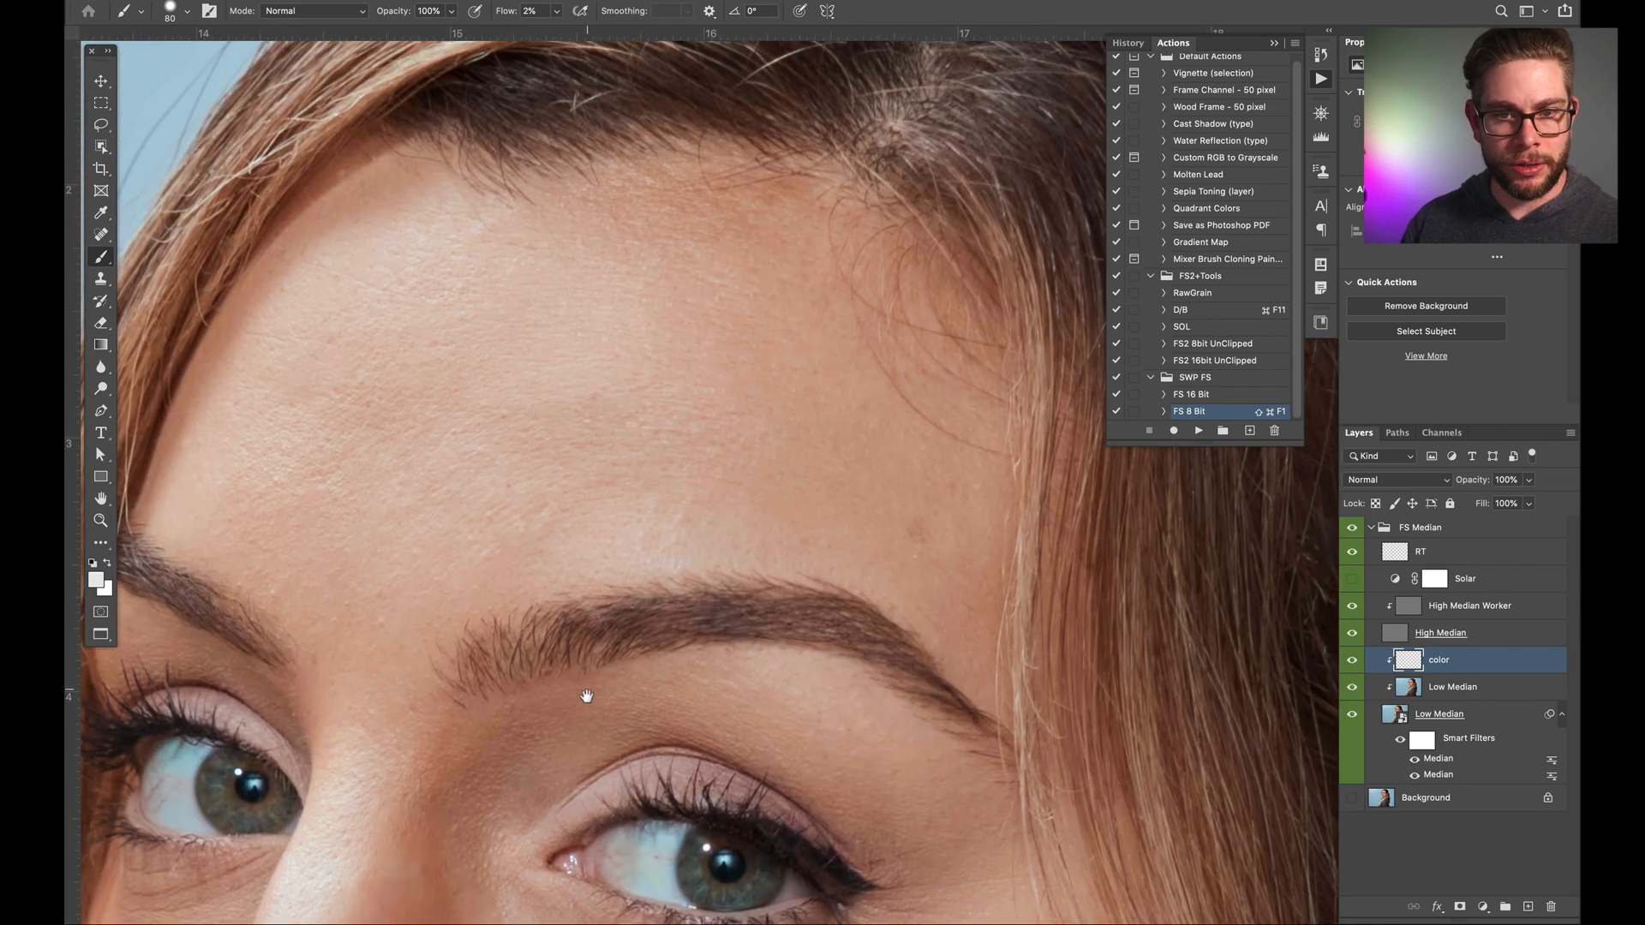
key(alt)
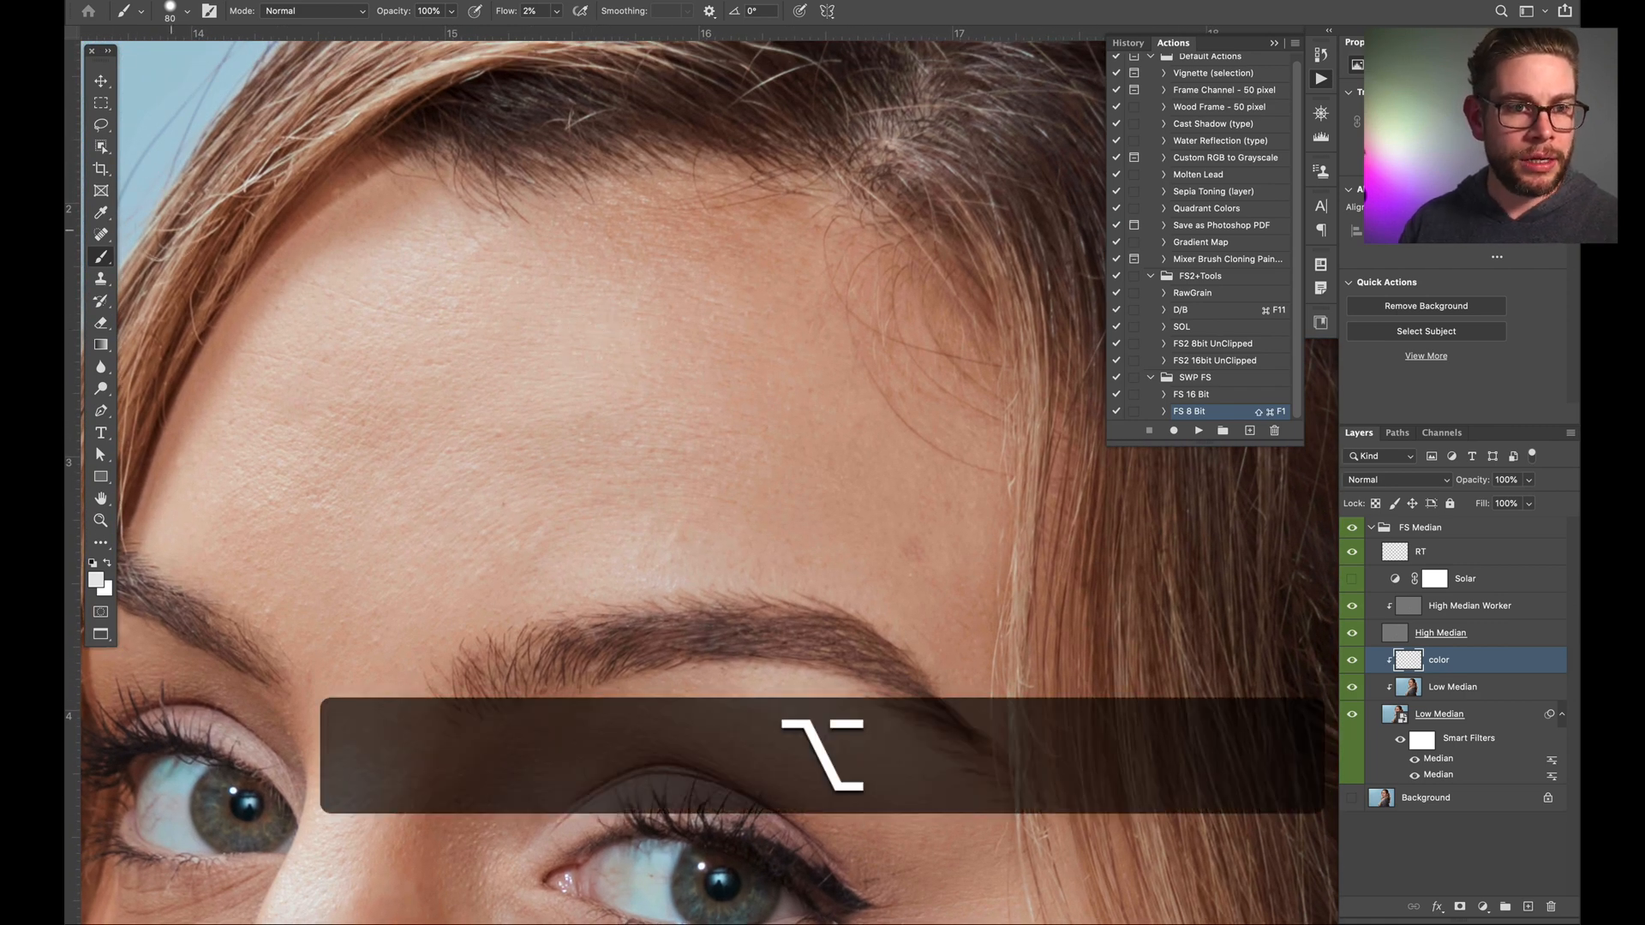
click(101, 213)
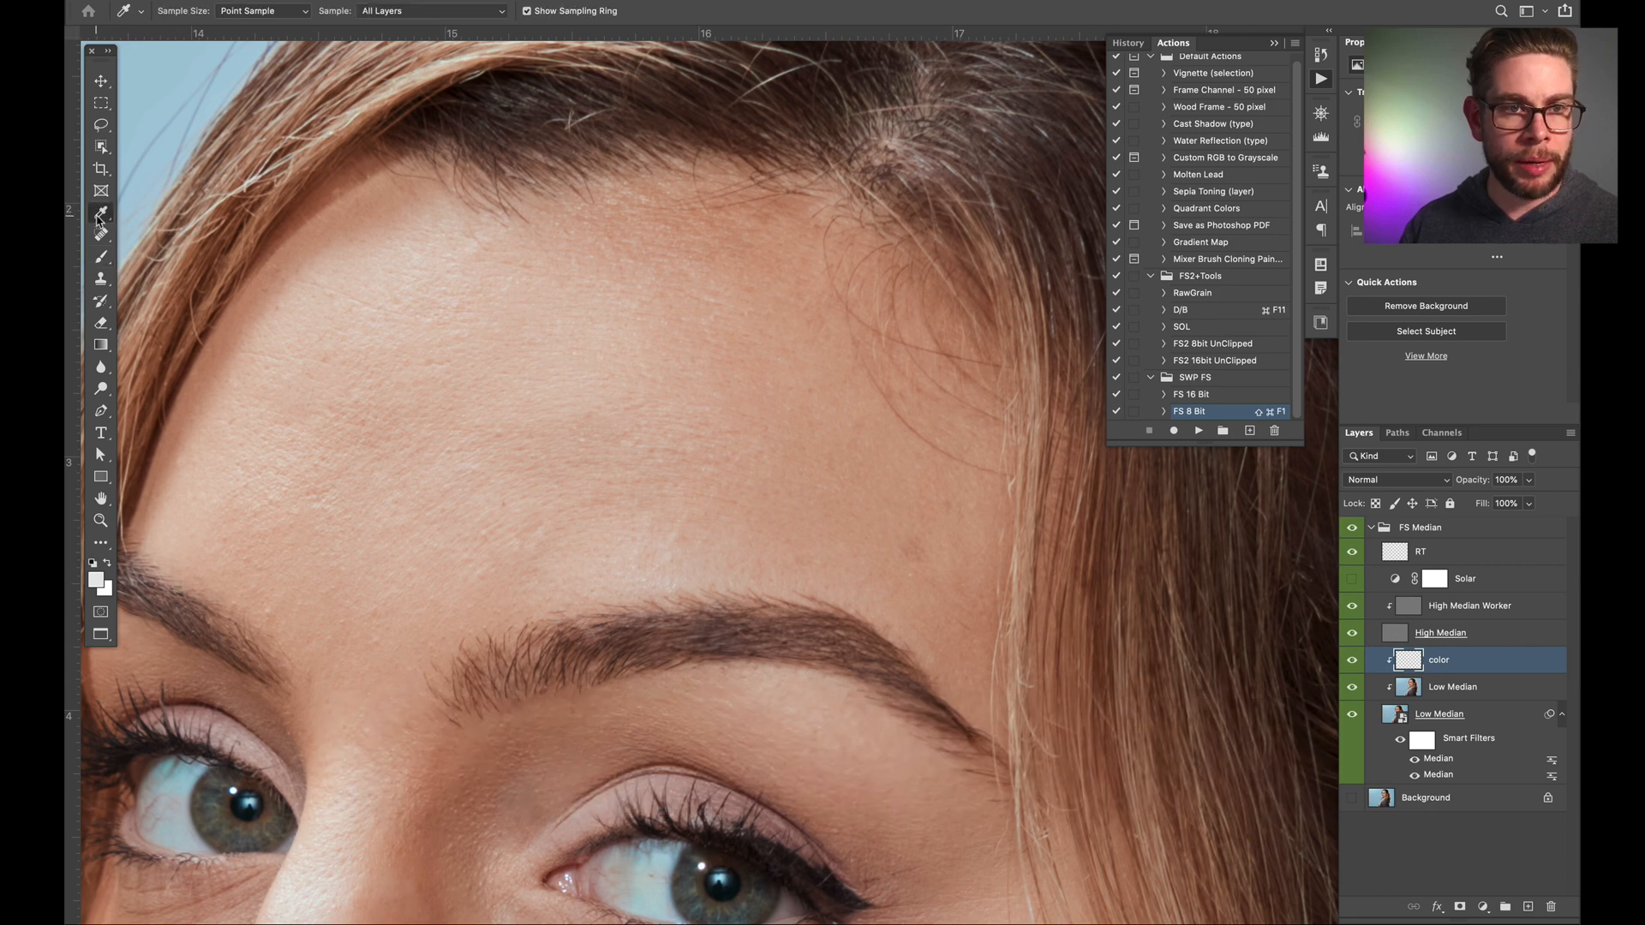
click(290, 11)
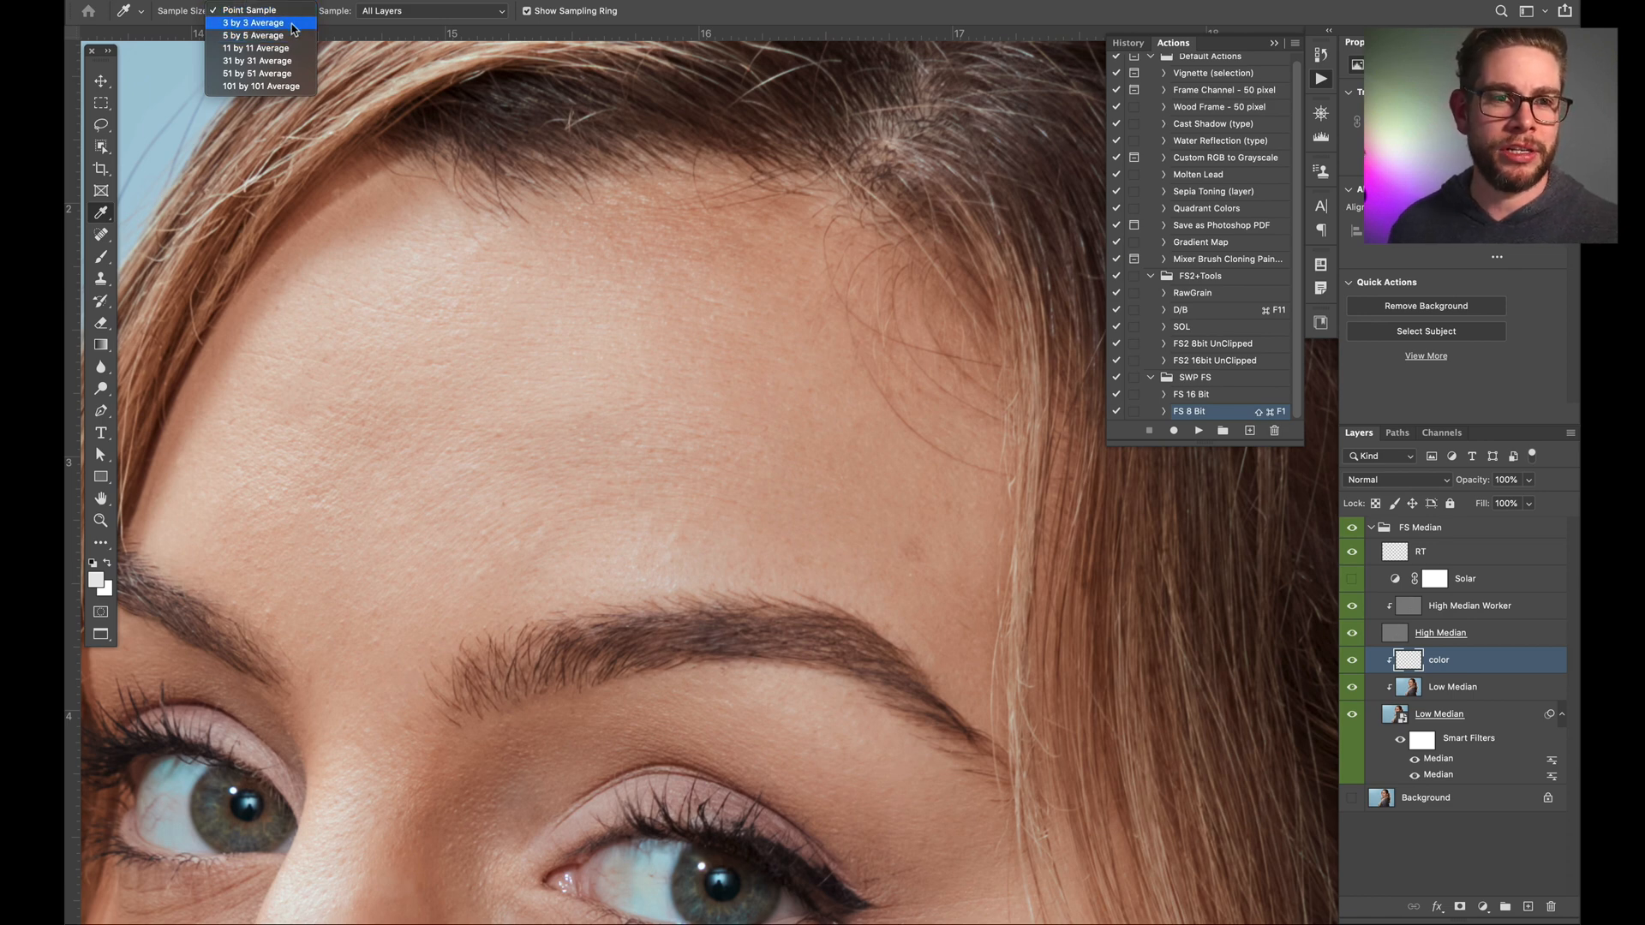
click(292, 29)
key(b)
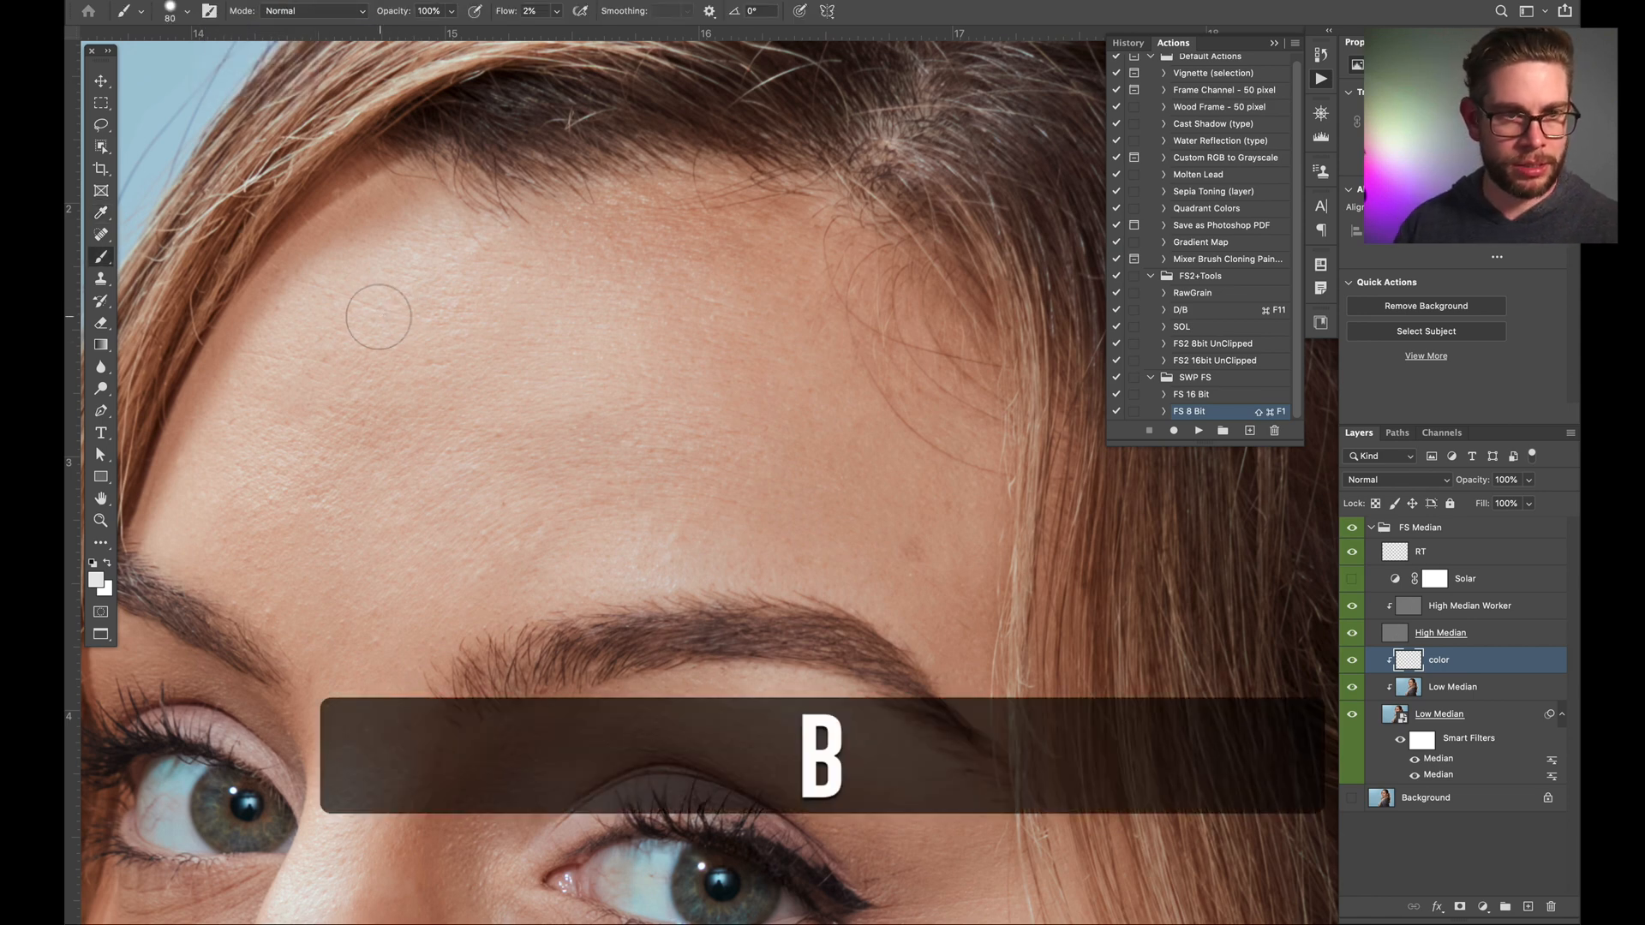
Step: Sample a skin tone from the upper forehead as the foreground colour
key(super)
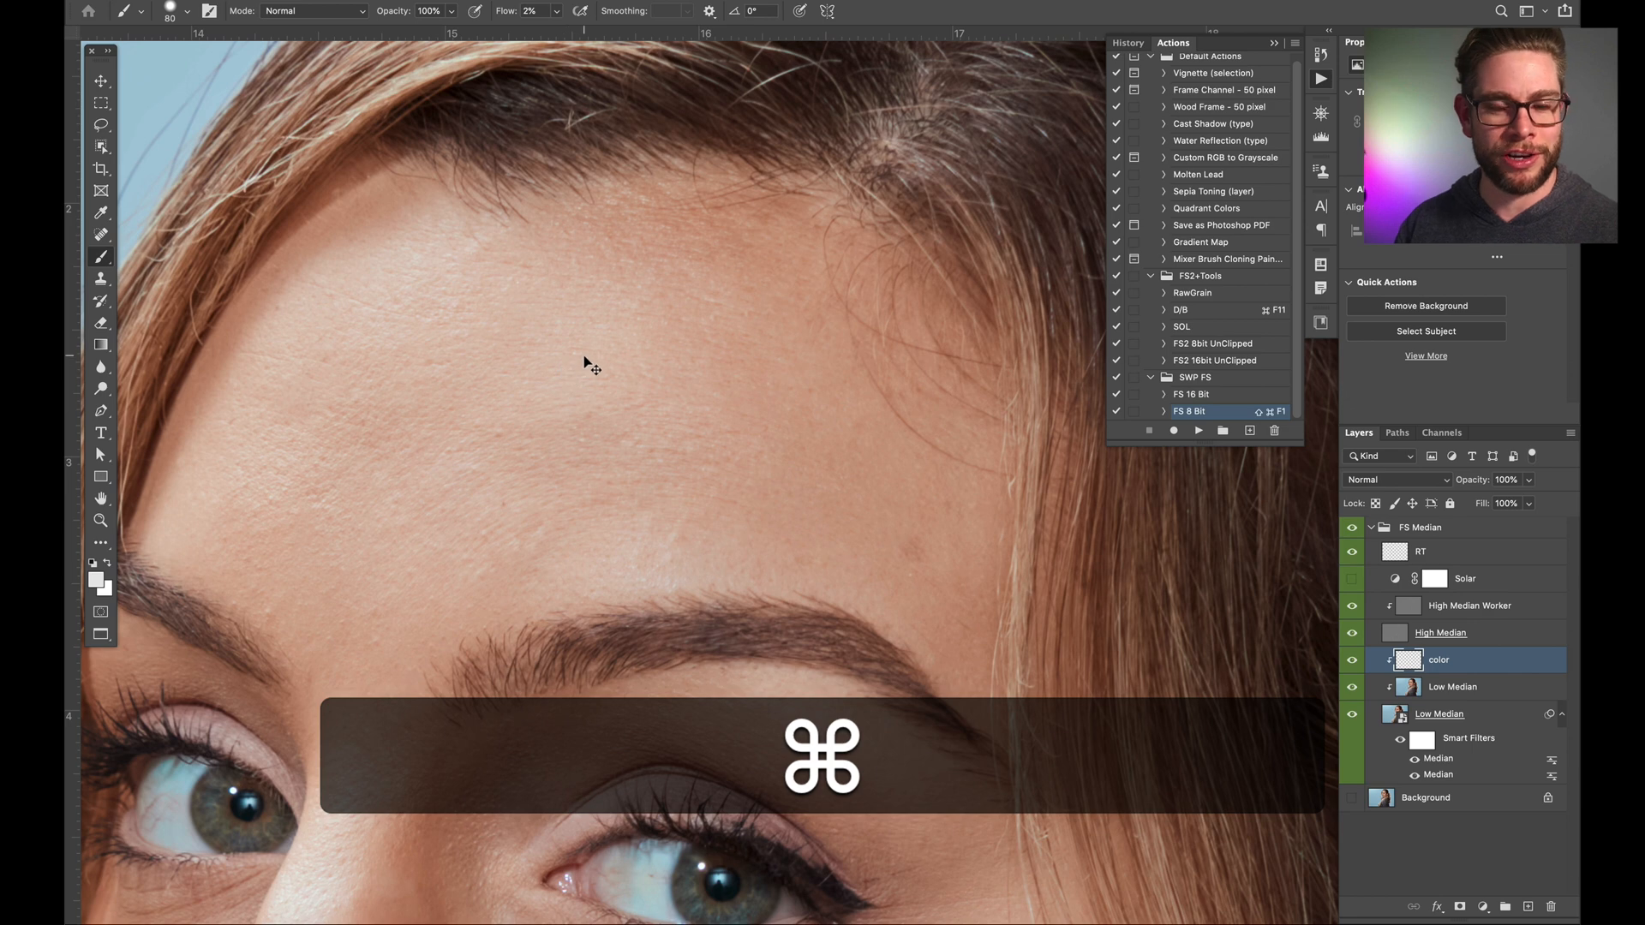
key(space)
drag(642, 377, 525, 327)
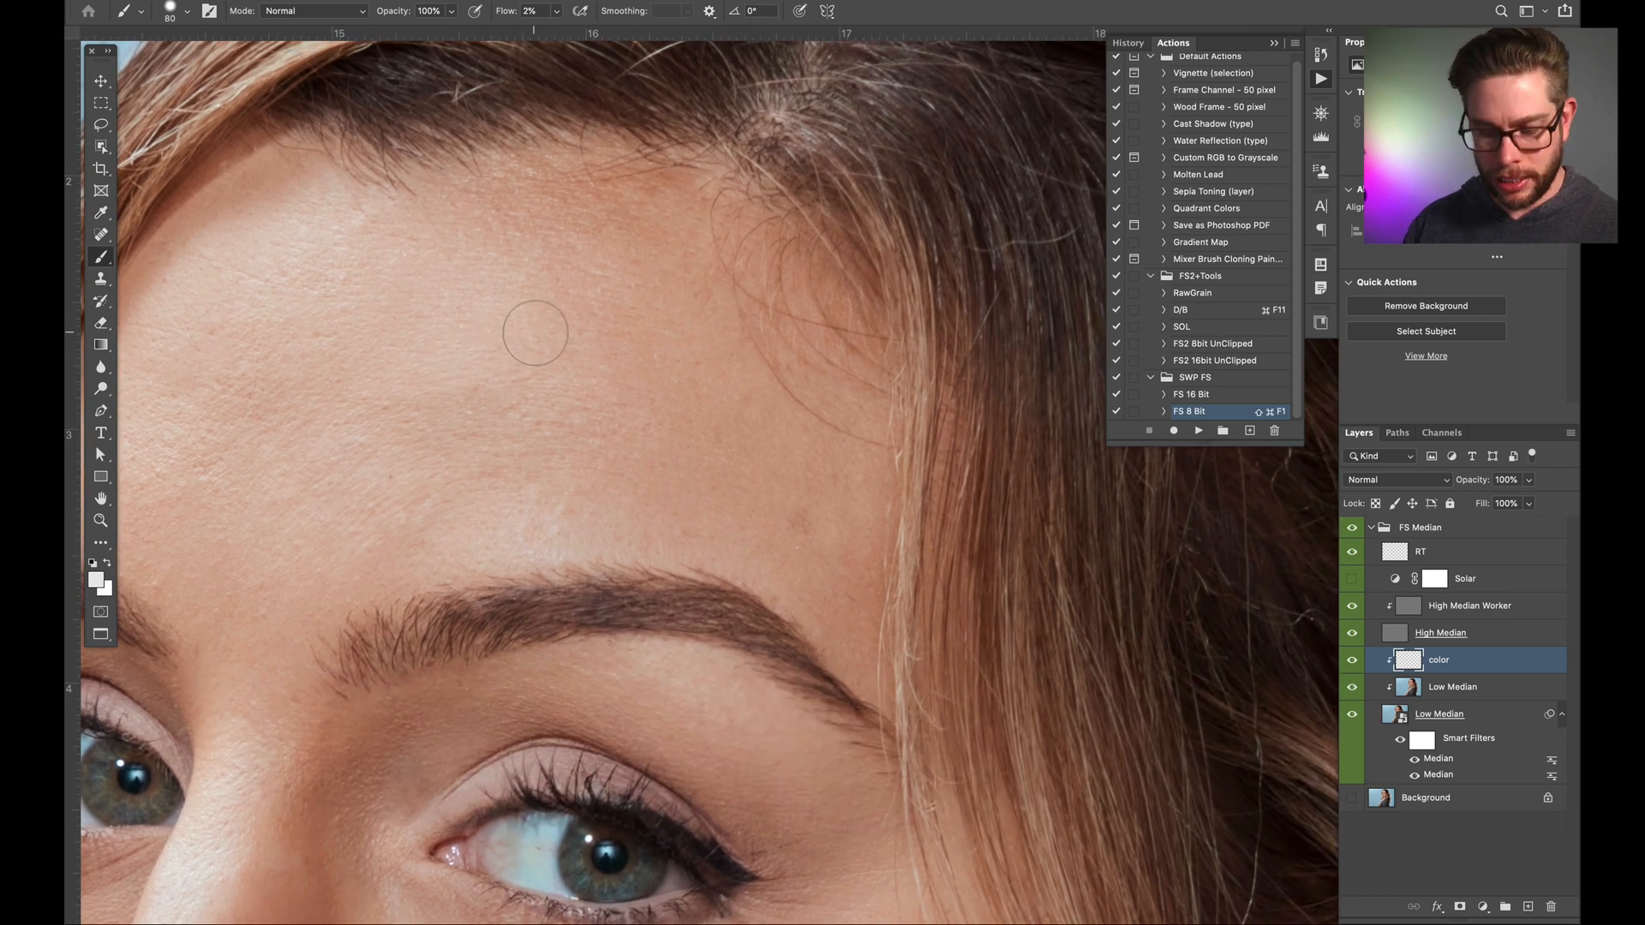
key(super+minus)
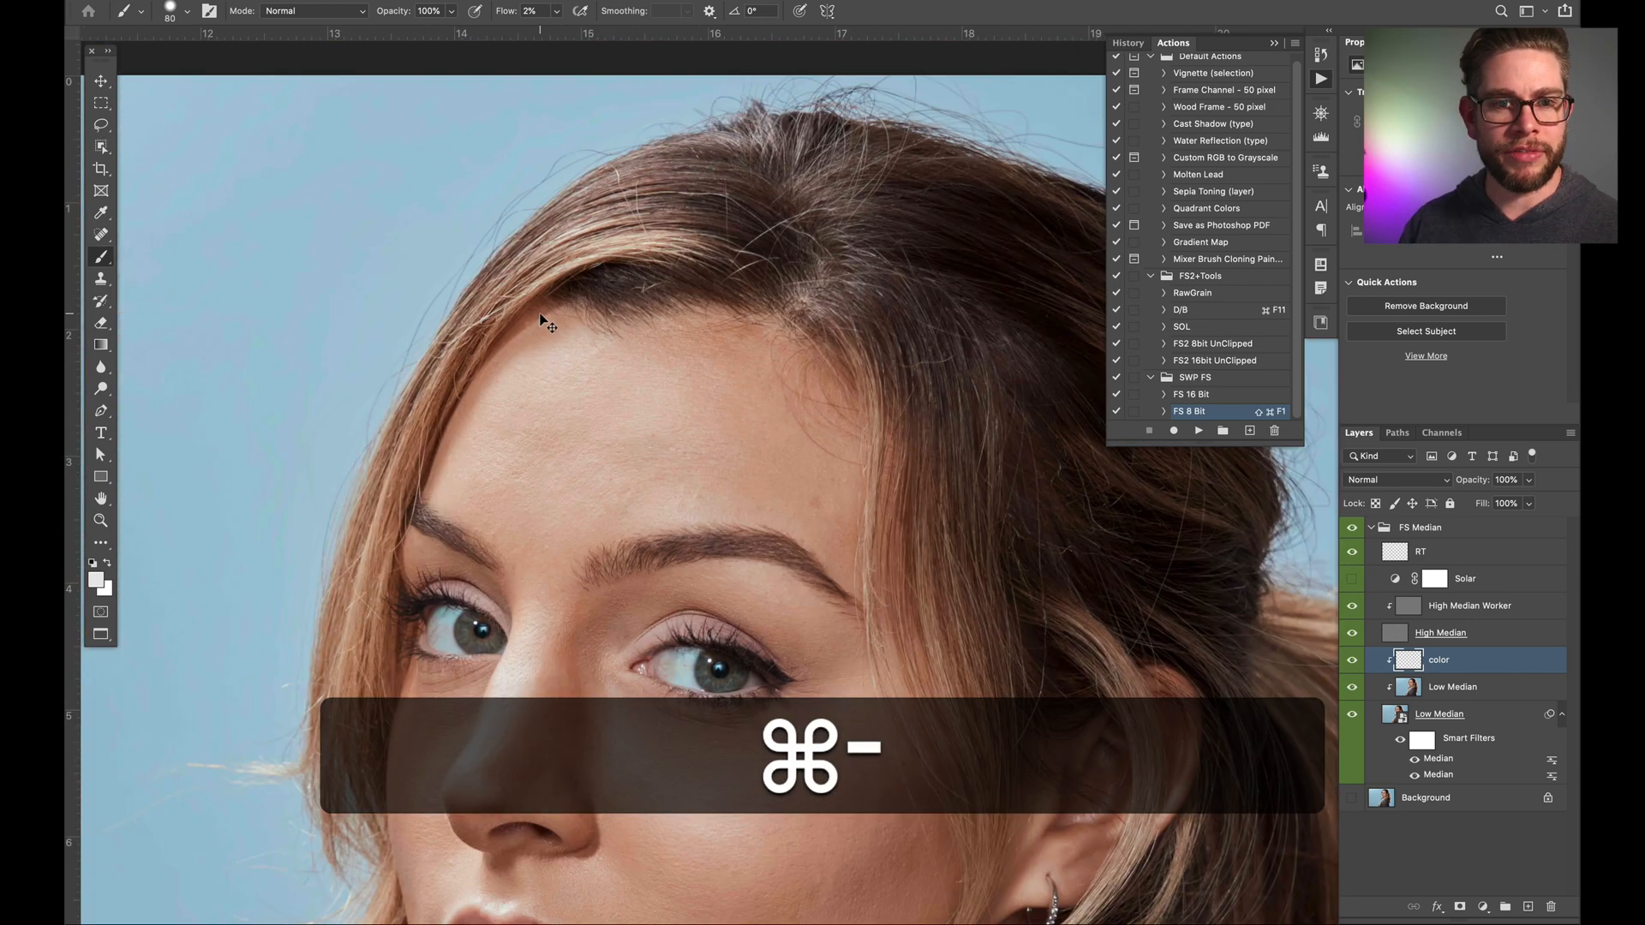
key(alt)
key(space)
drag(698, 408, 551, 312)
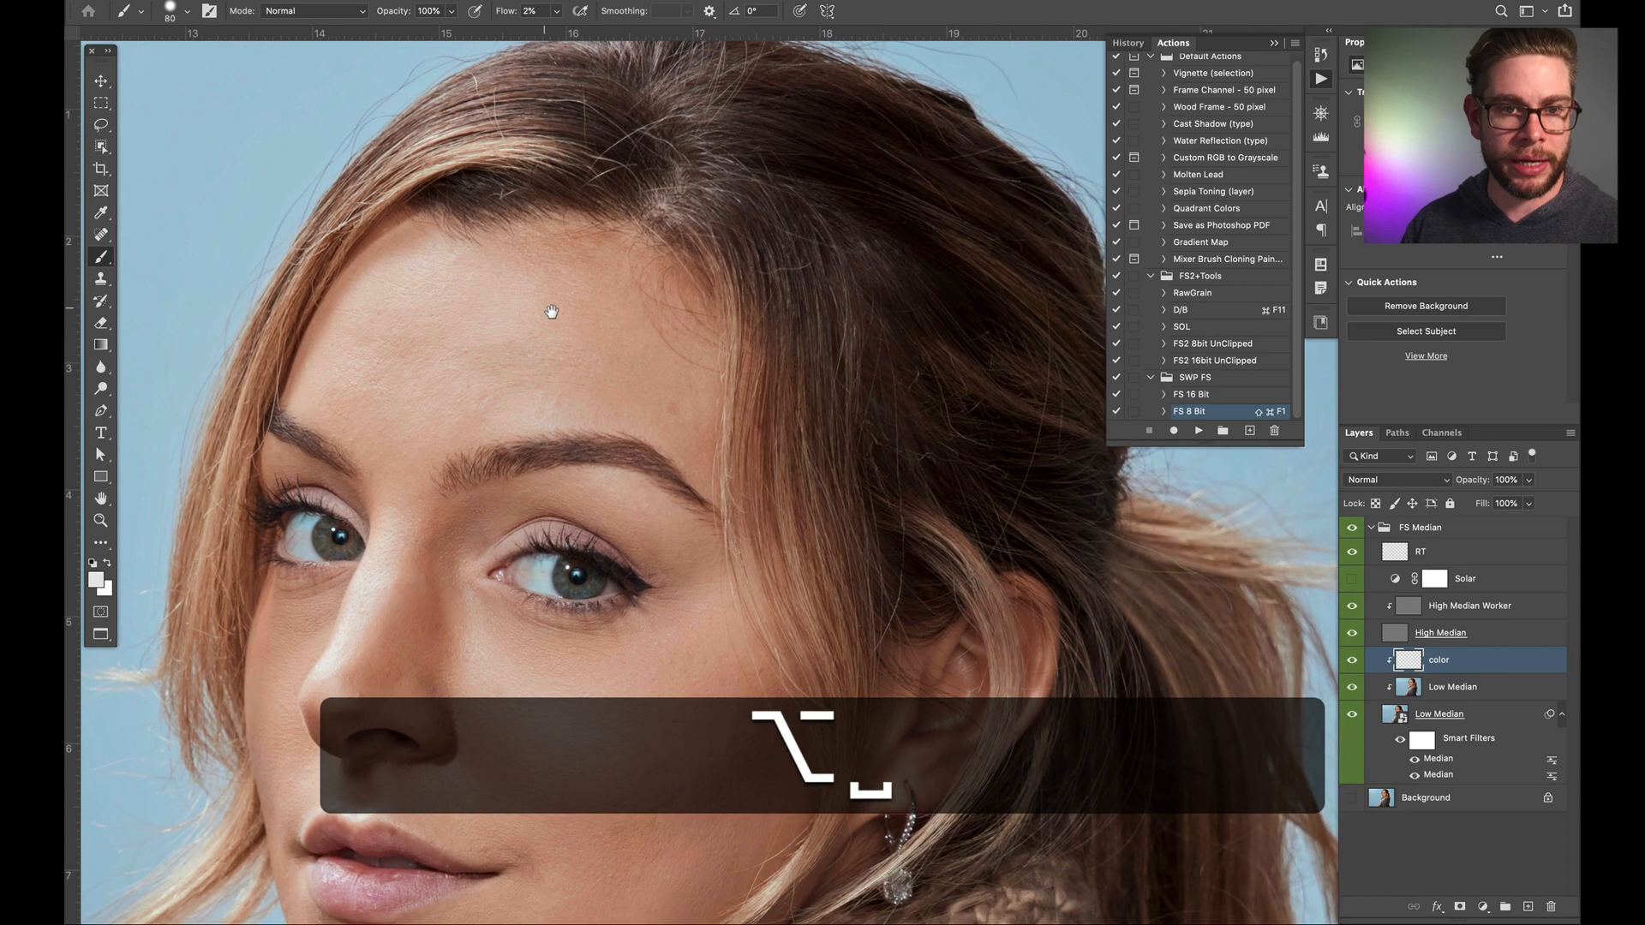
alt+click(519, 306)
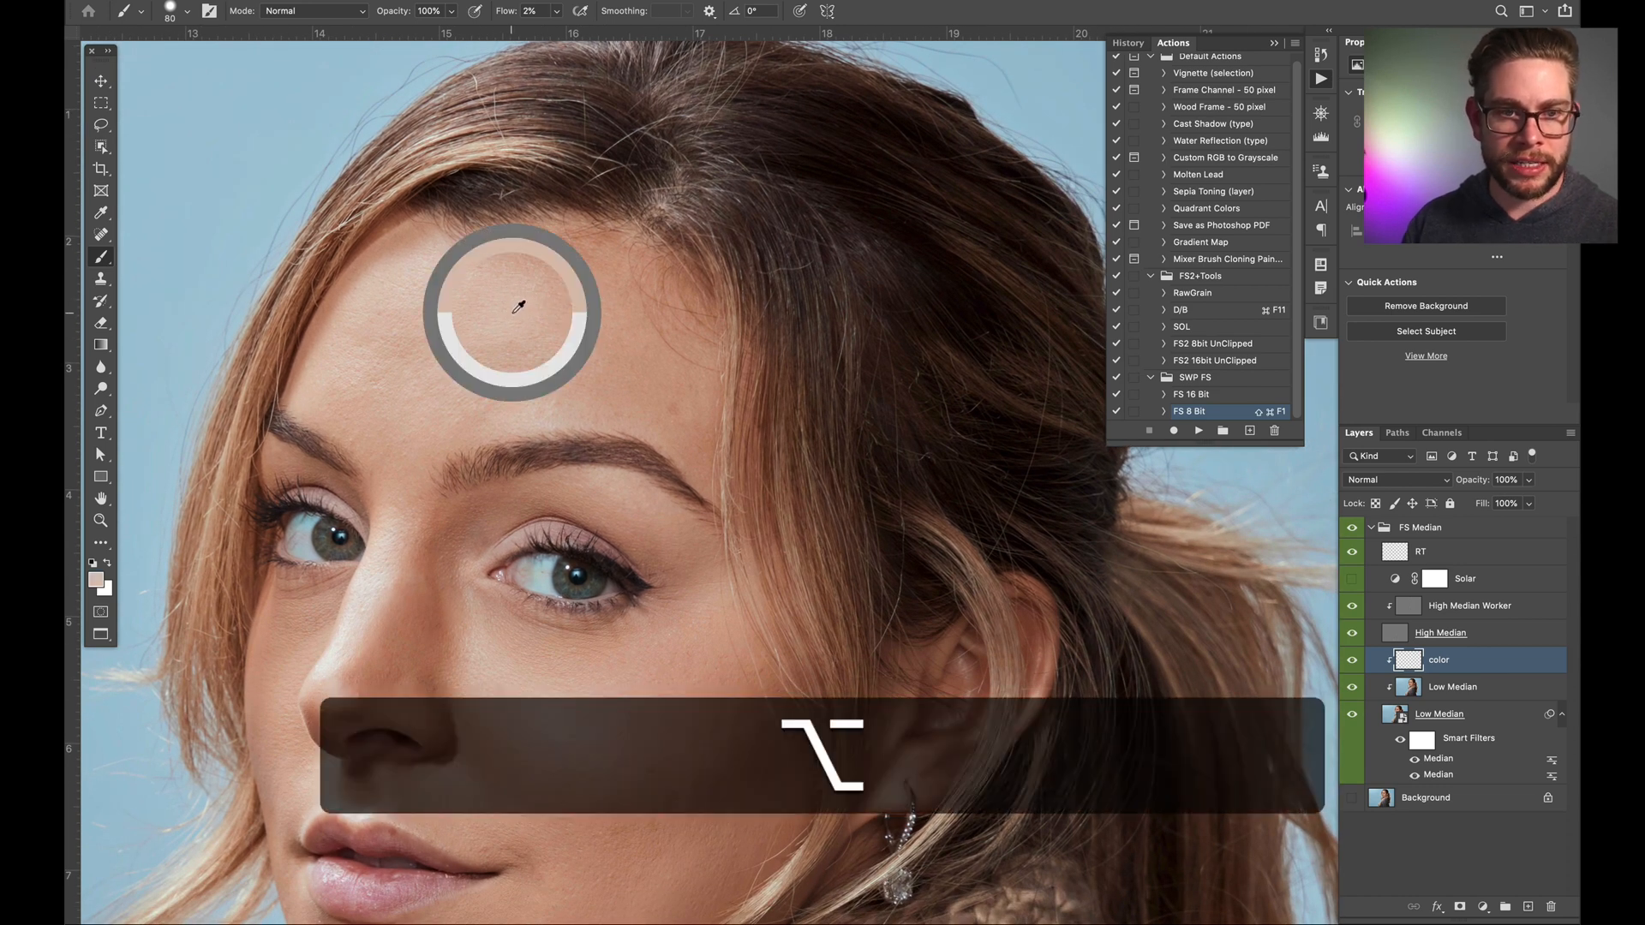
Step: Resample a skin tone from the upper forehead and set the brush size to 125 px
key(bracketright)
key(bracketright)
key(bracketright)
key(bracketright)
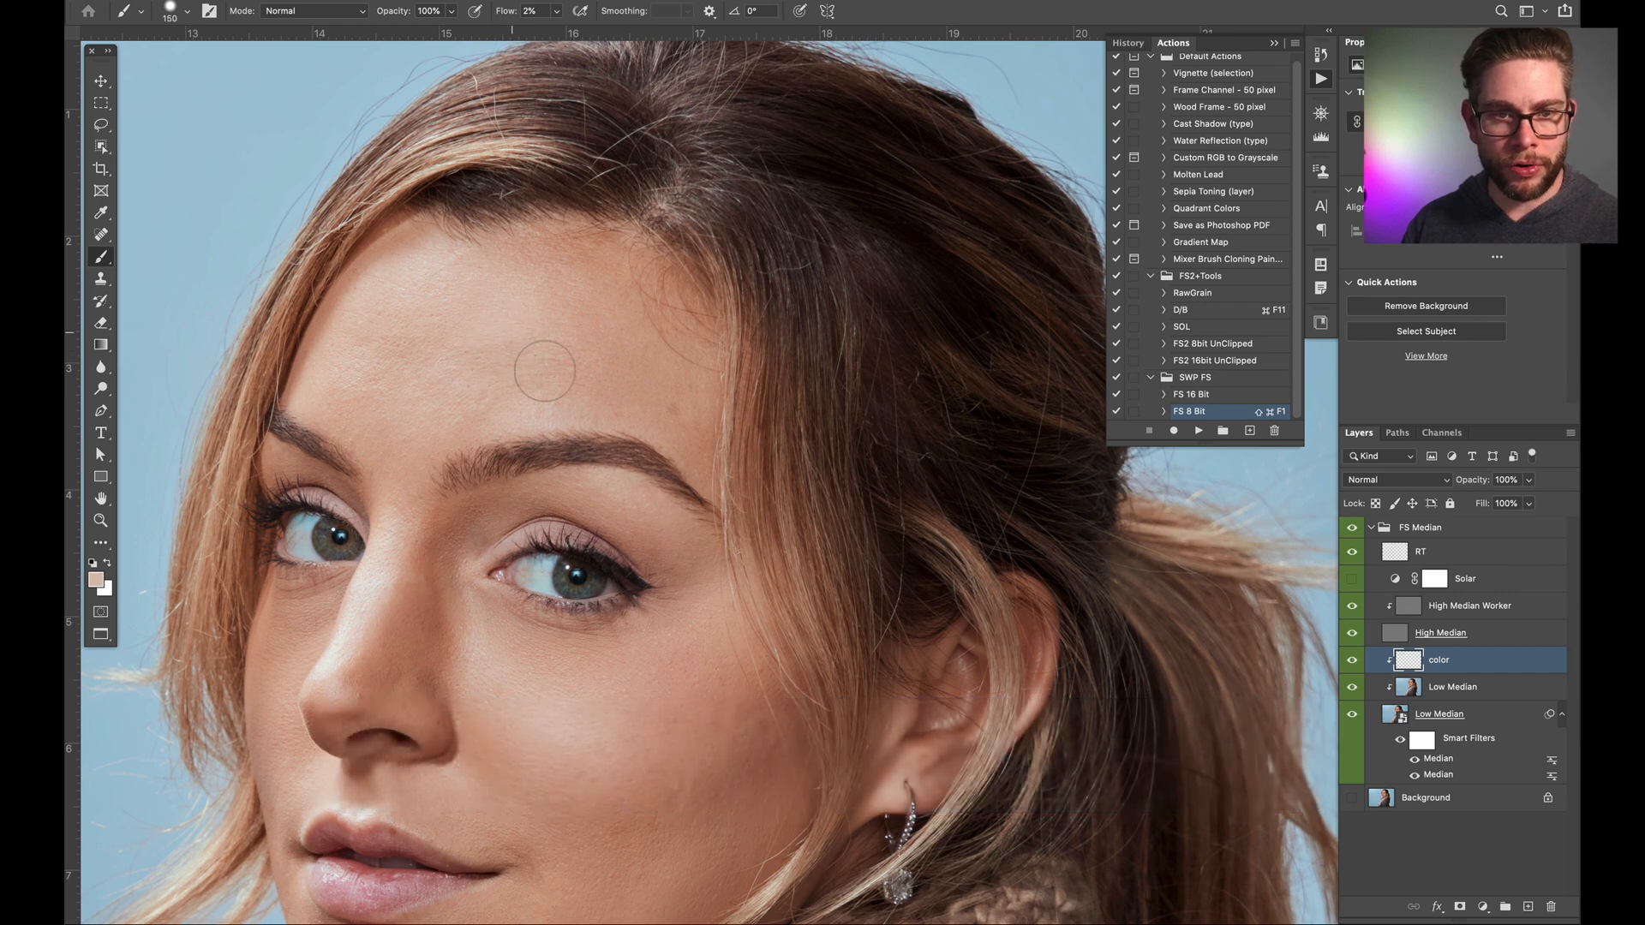
alt+click(523, 291)
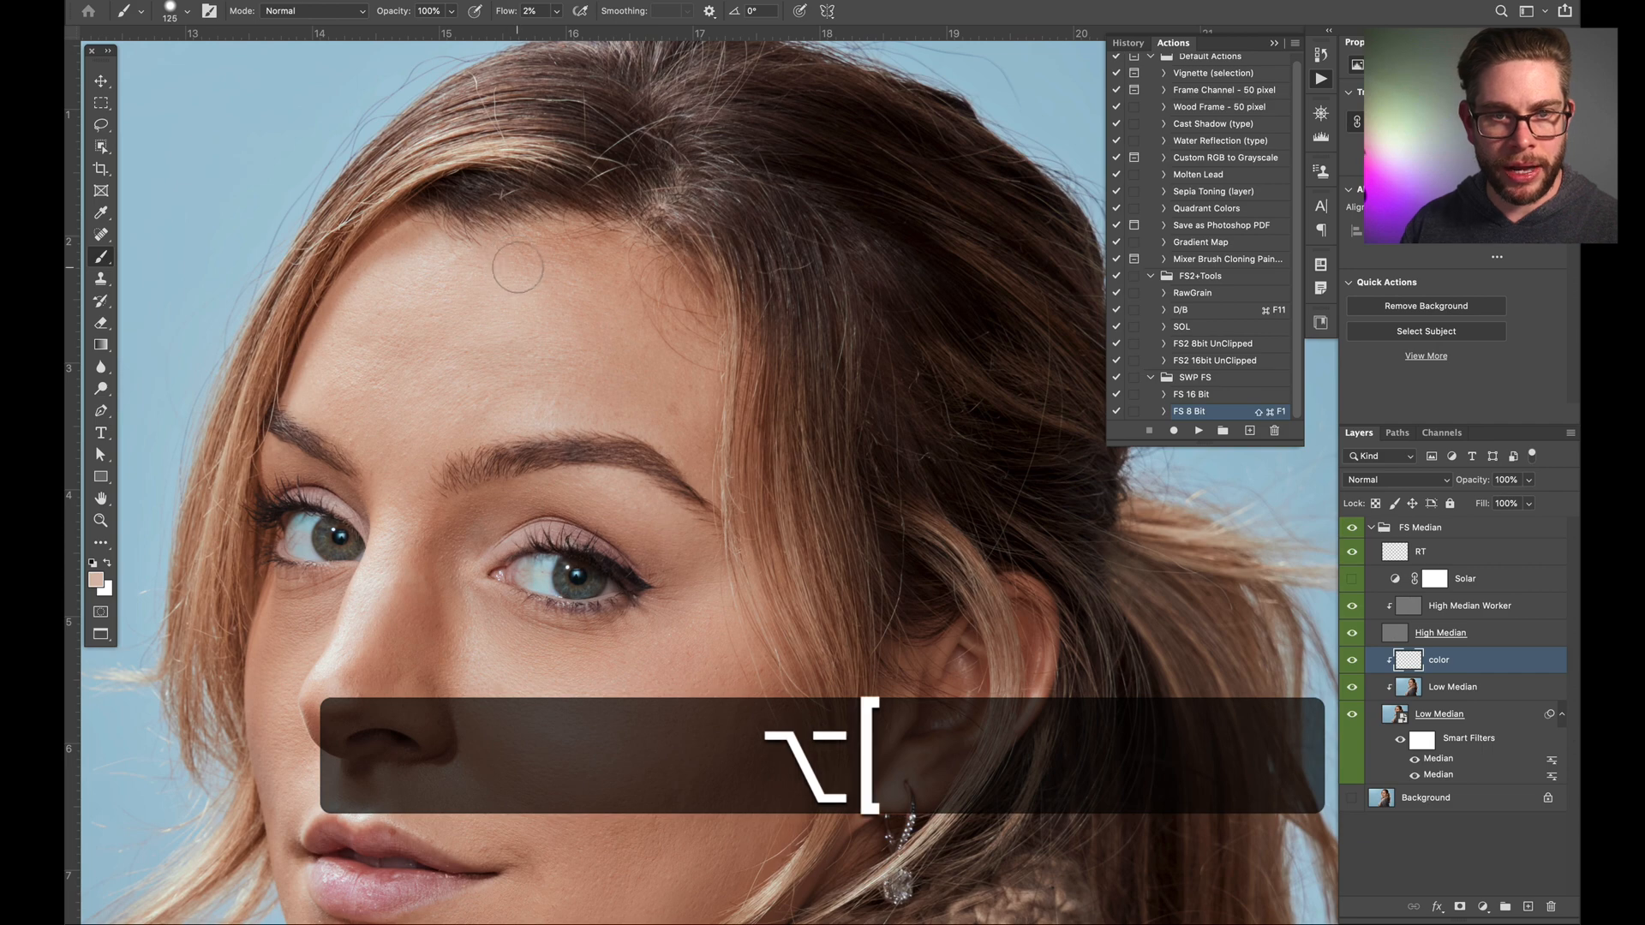
key(bracketleft)
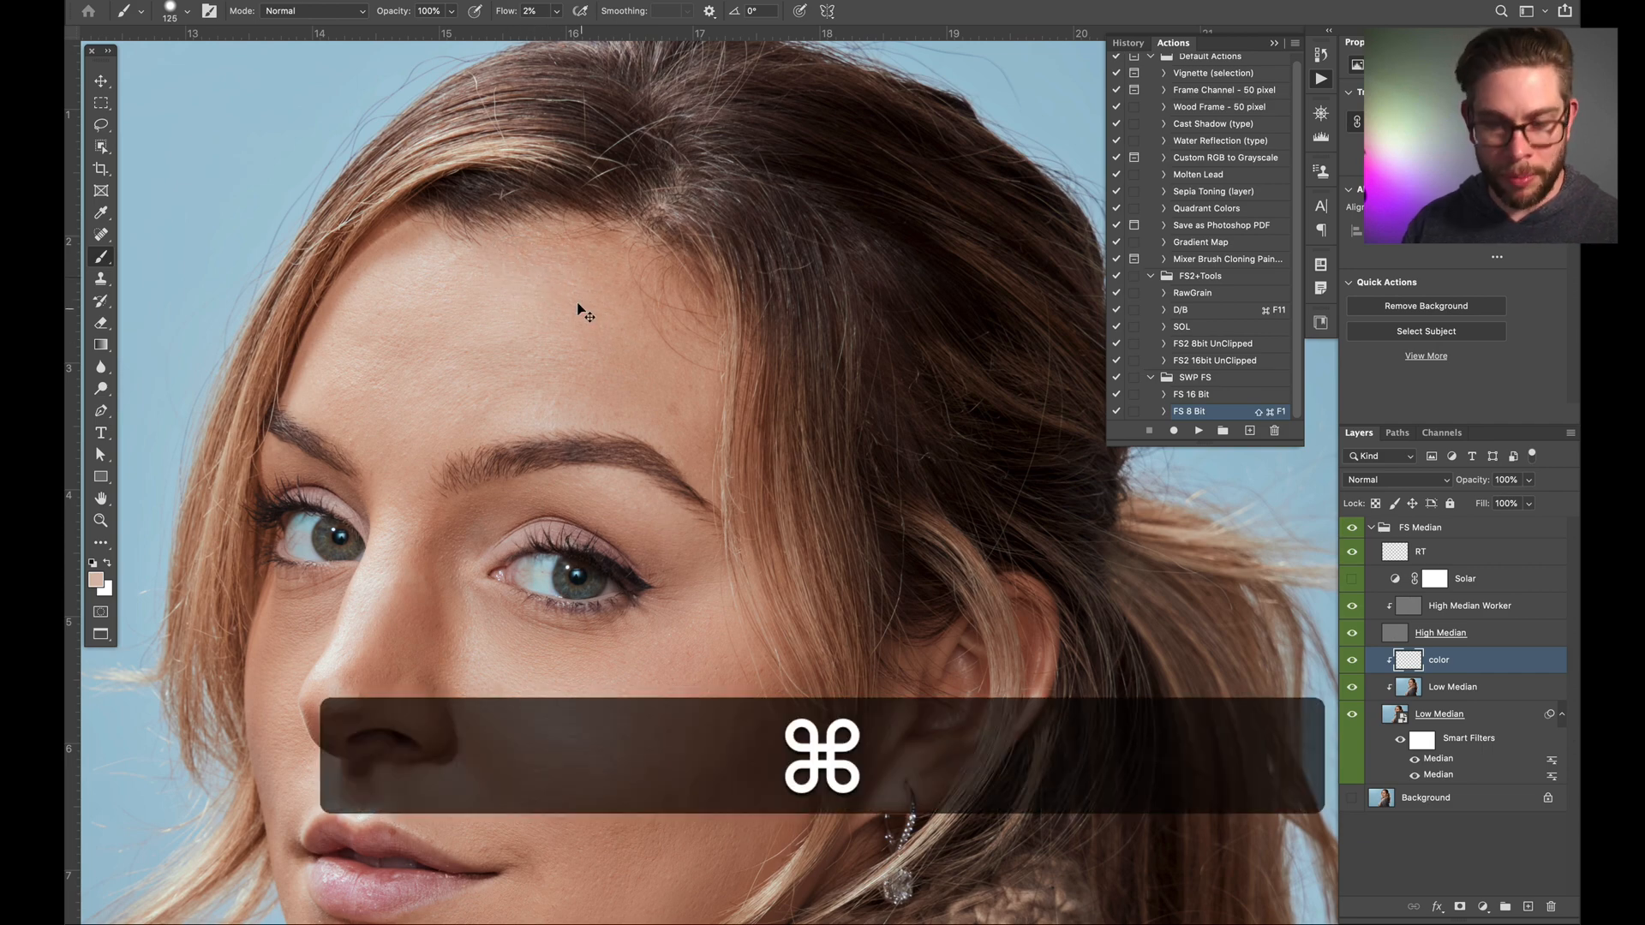
Step: Examine the forehead skin up close and from further back for uneven colour
key(super+equal)
key(super+equal)
key(super+equal)
mouse_move(395, 214)
mouse_down()
mouse_move(668, 383)
mouse_move(671, 503)
mouse_up()
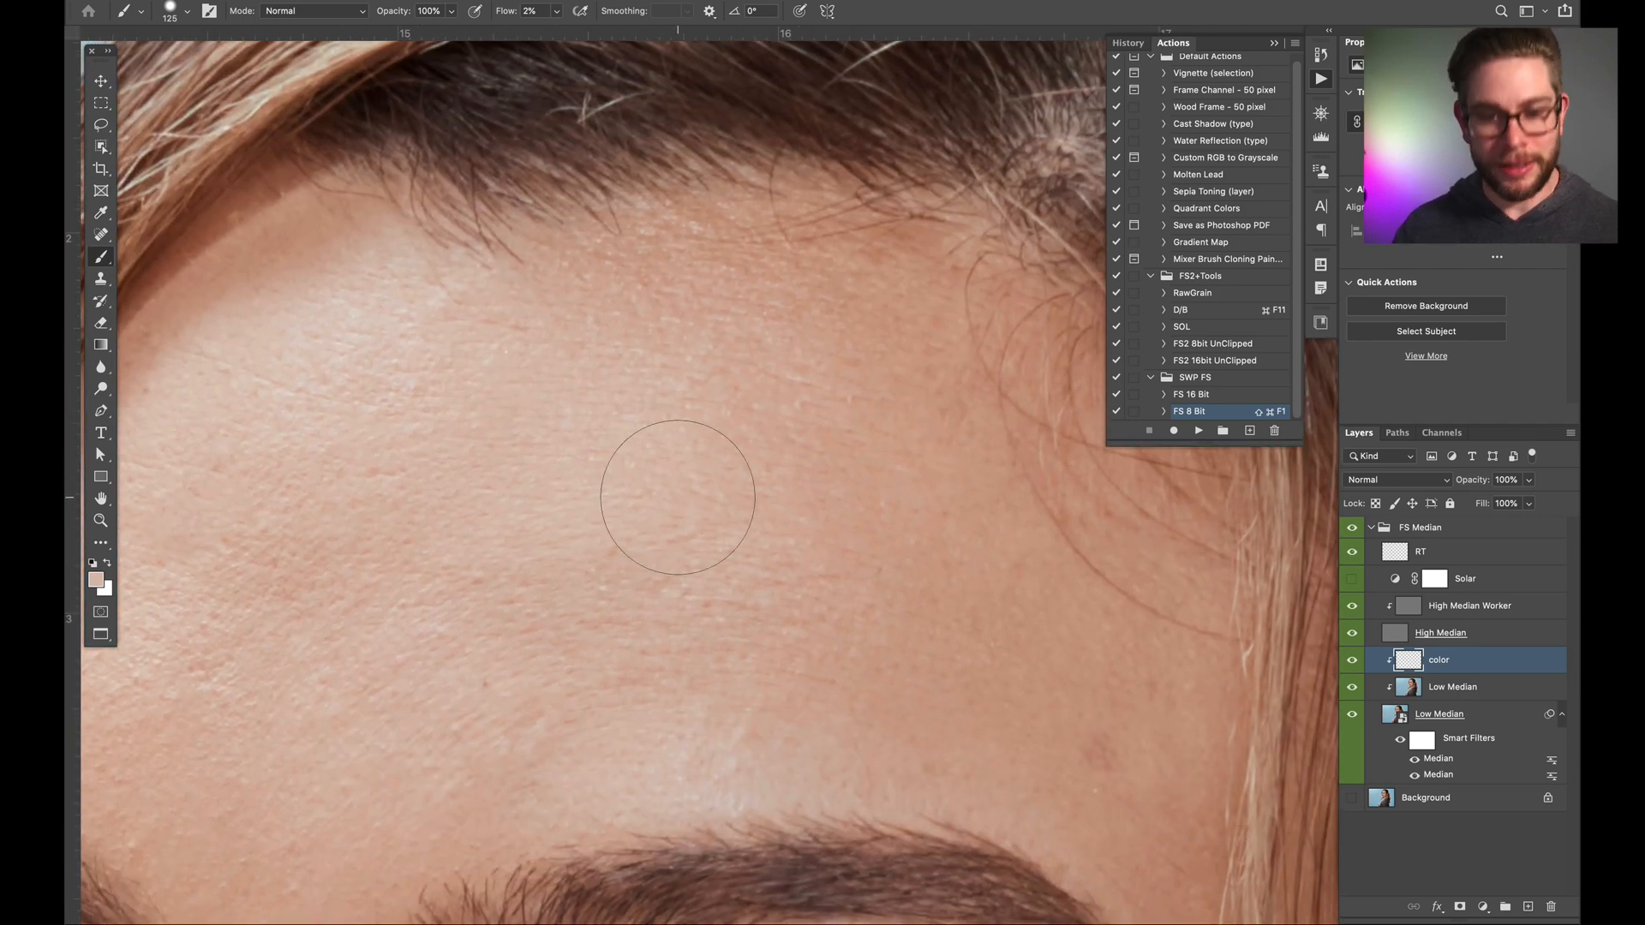
key(super+minus)
key(space)
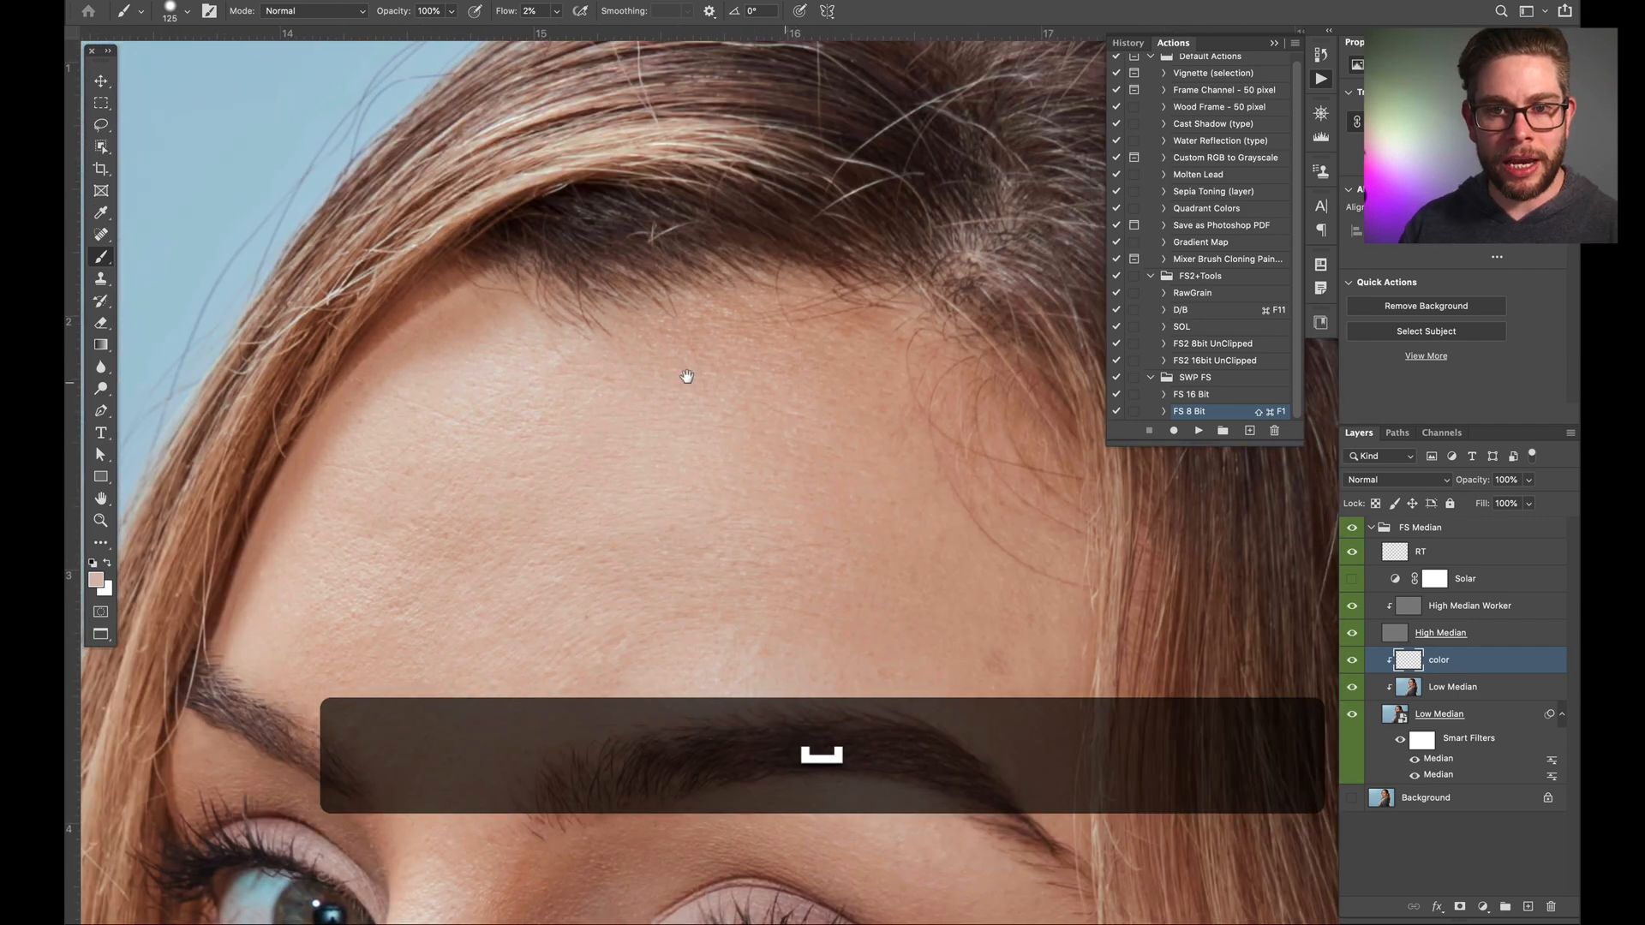
drag(687, 376, 656, 386)
key(super+minus)
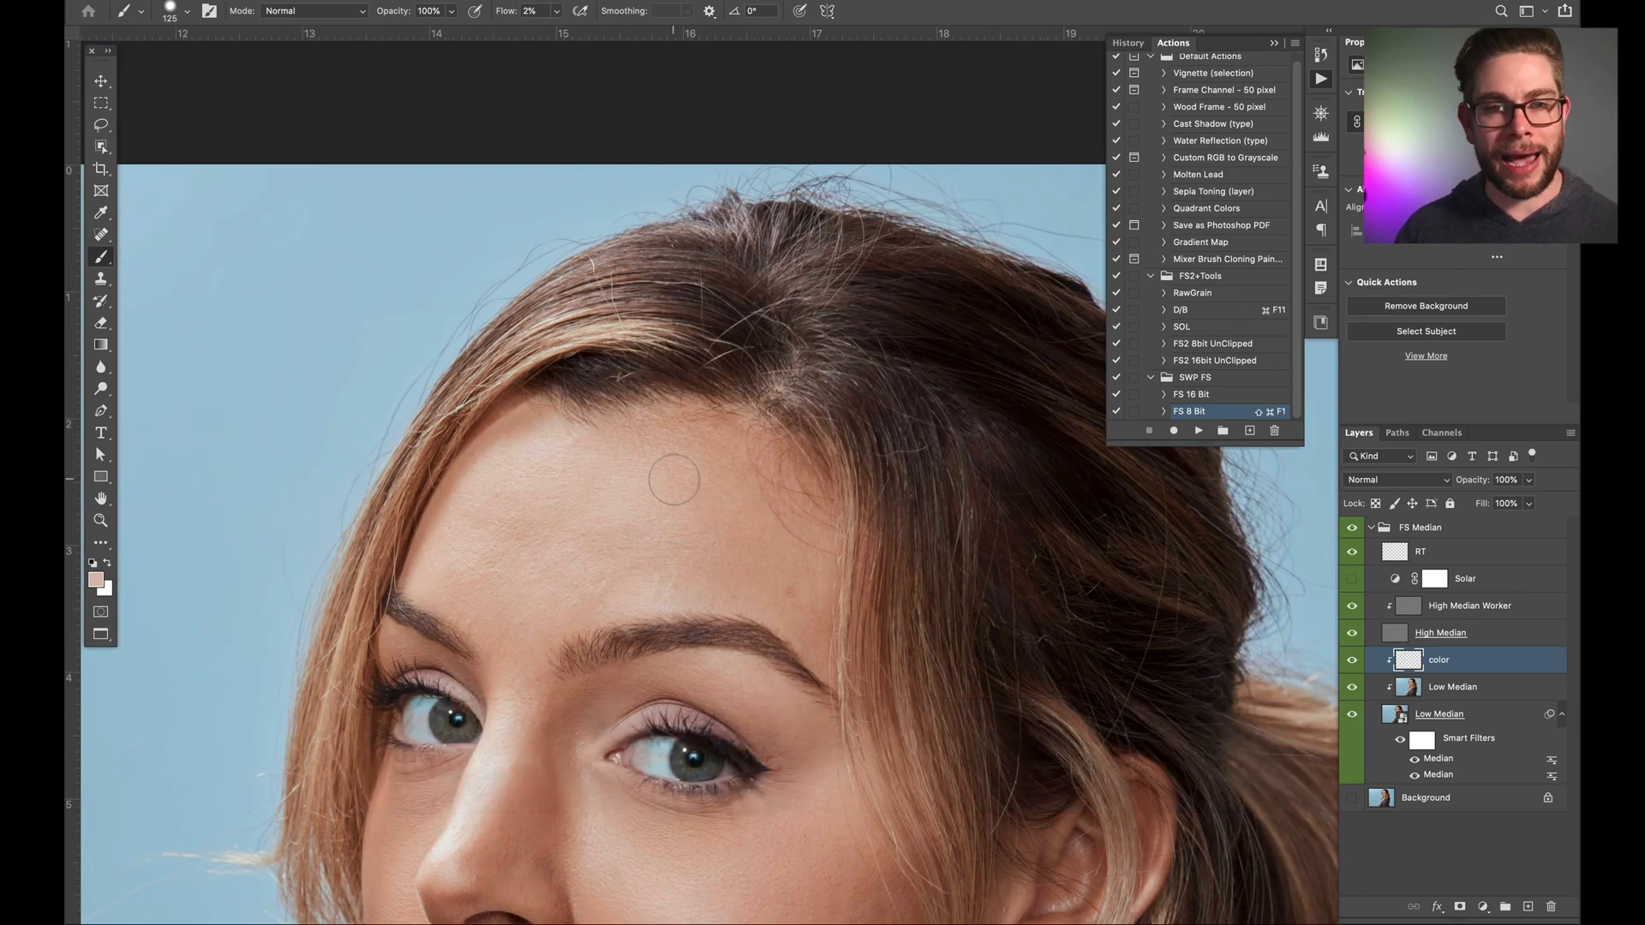
Step: Sample brown hair tones above the hairline as the foreground colour and reduce the brush to 80 px
alt+click(867, 325)
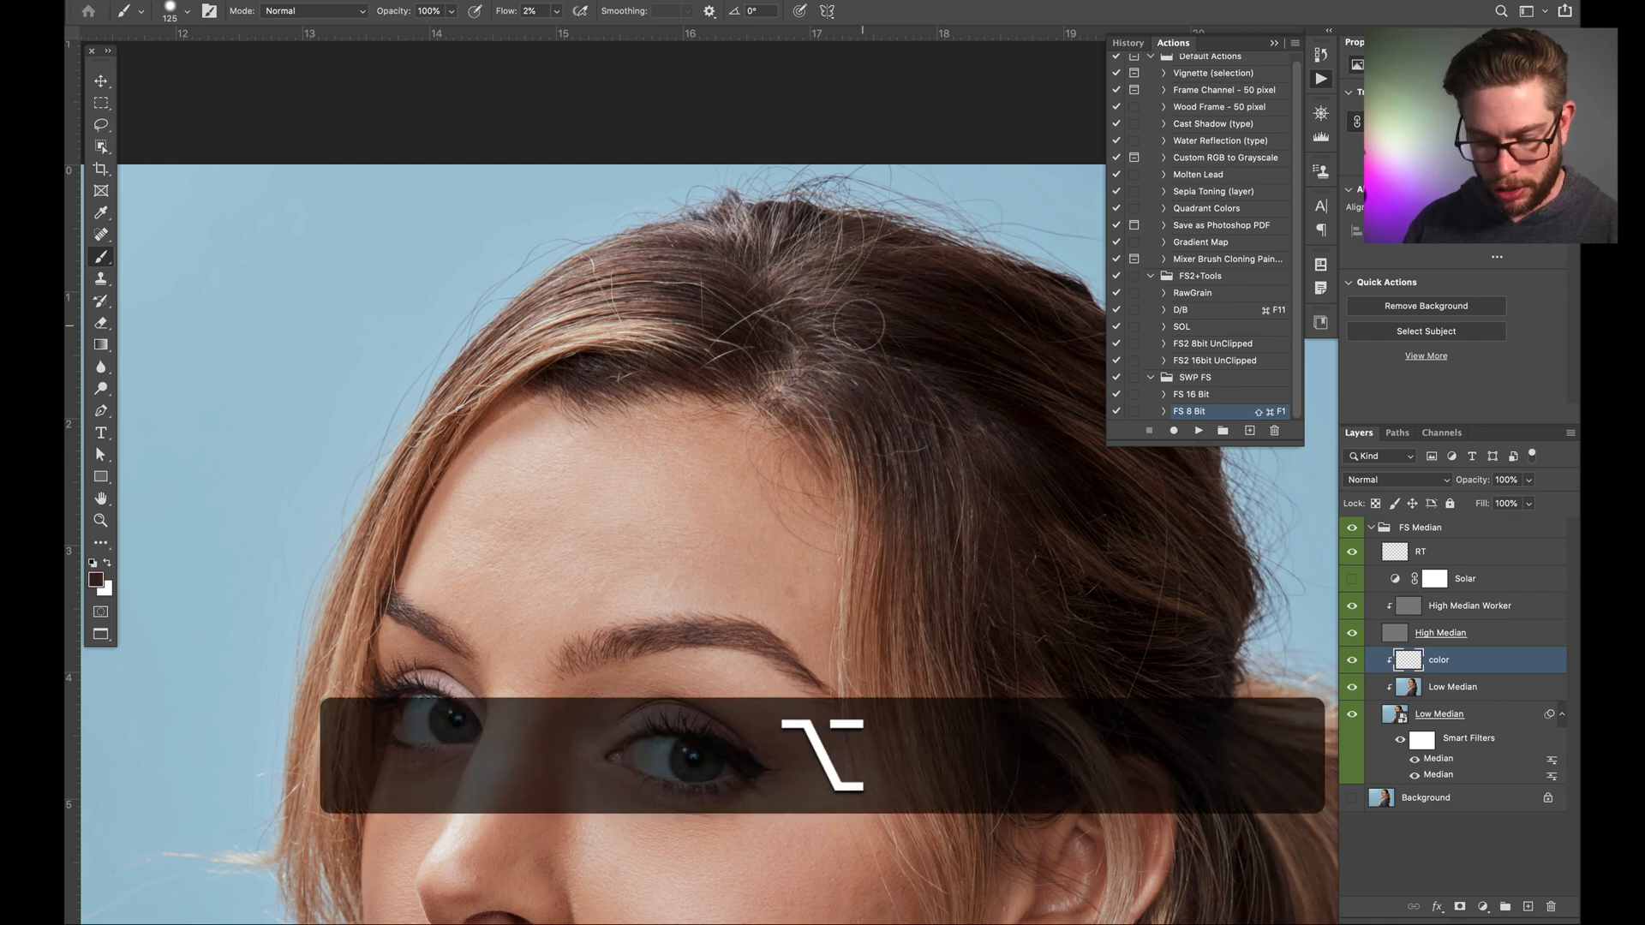
key(bracketleft)
key(bracketleft)
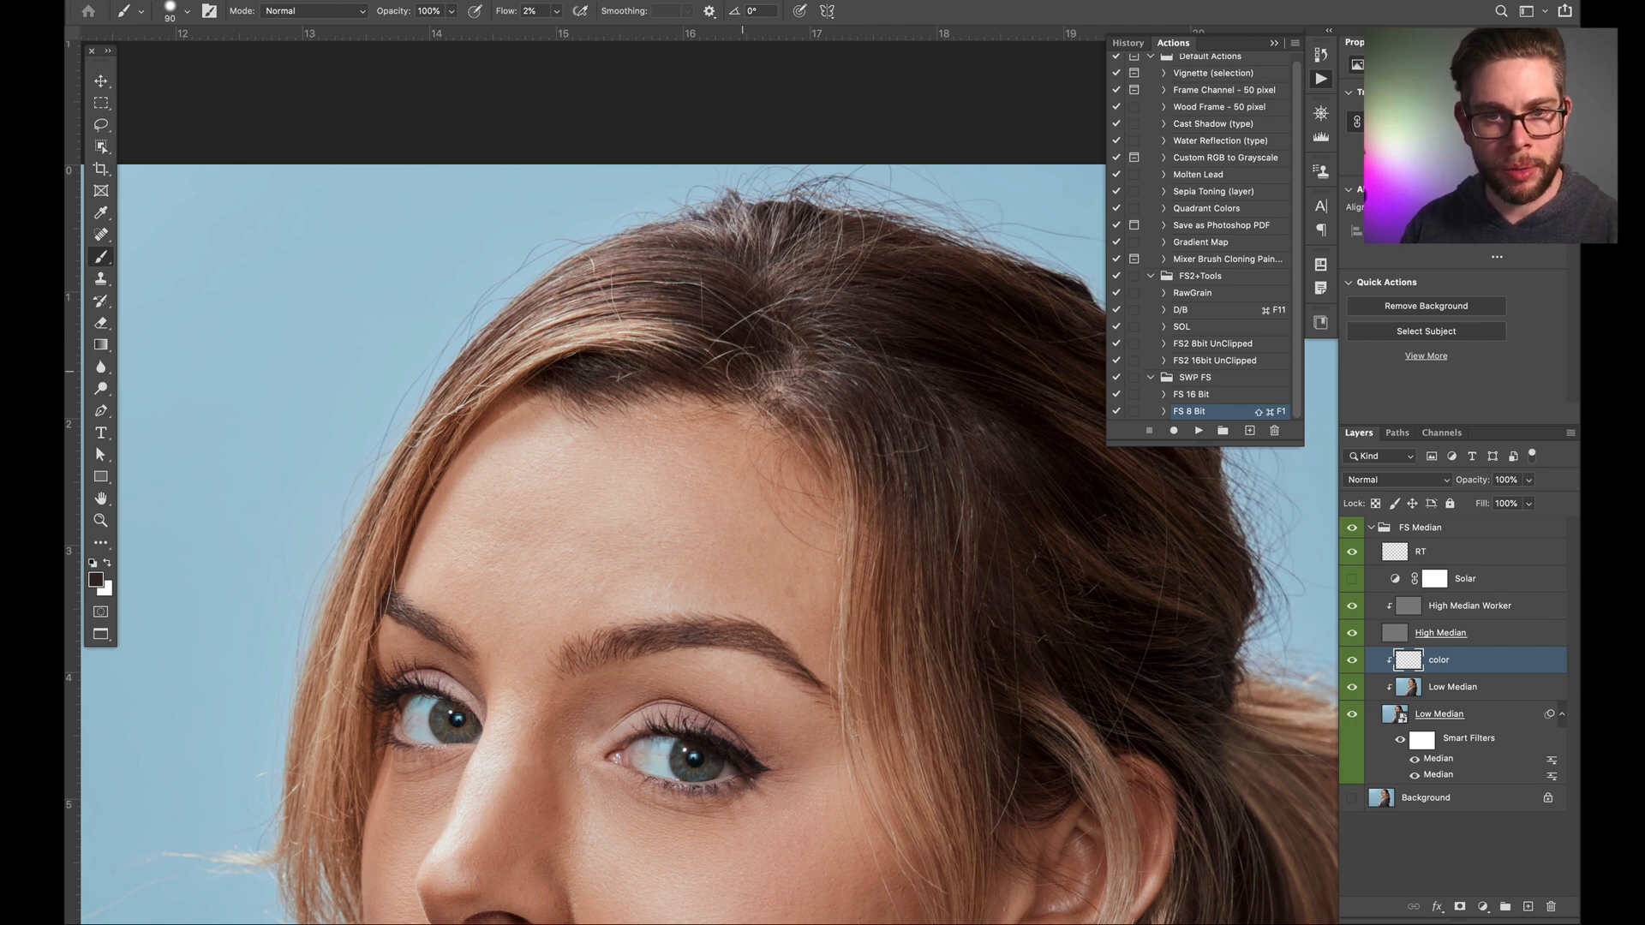
alt+click(741, 367)
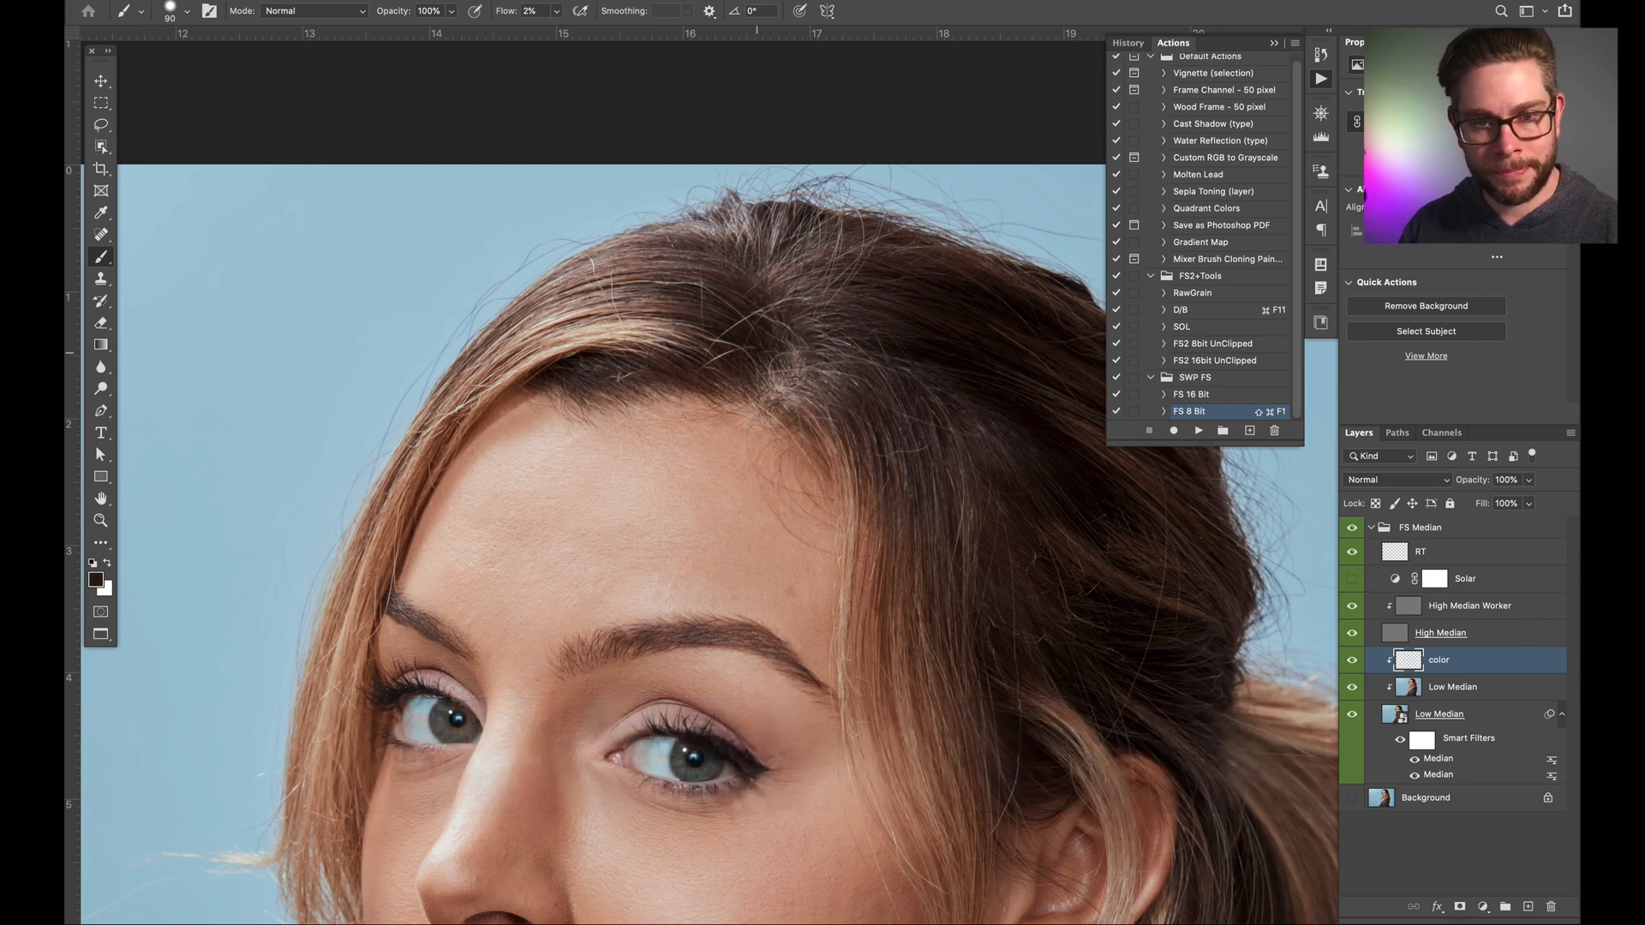
alt+click(817, 402)
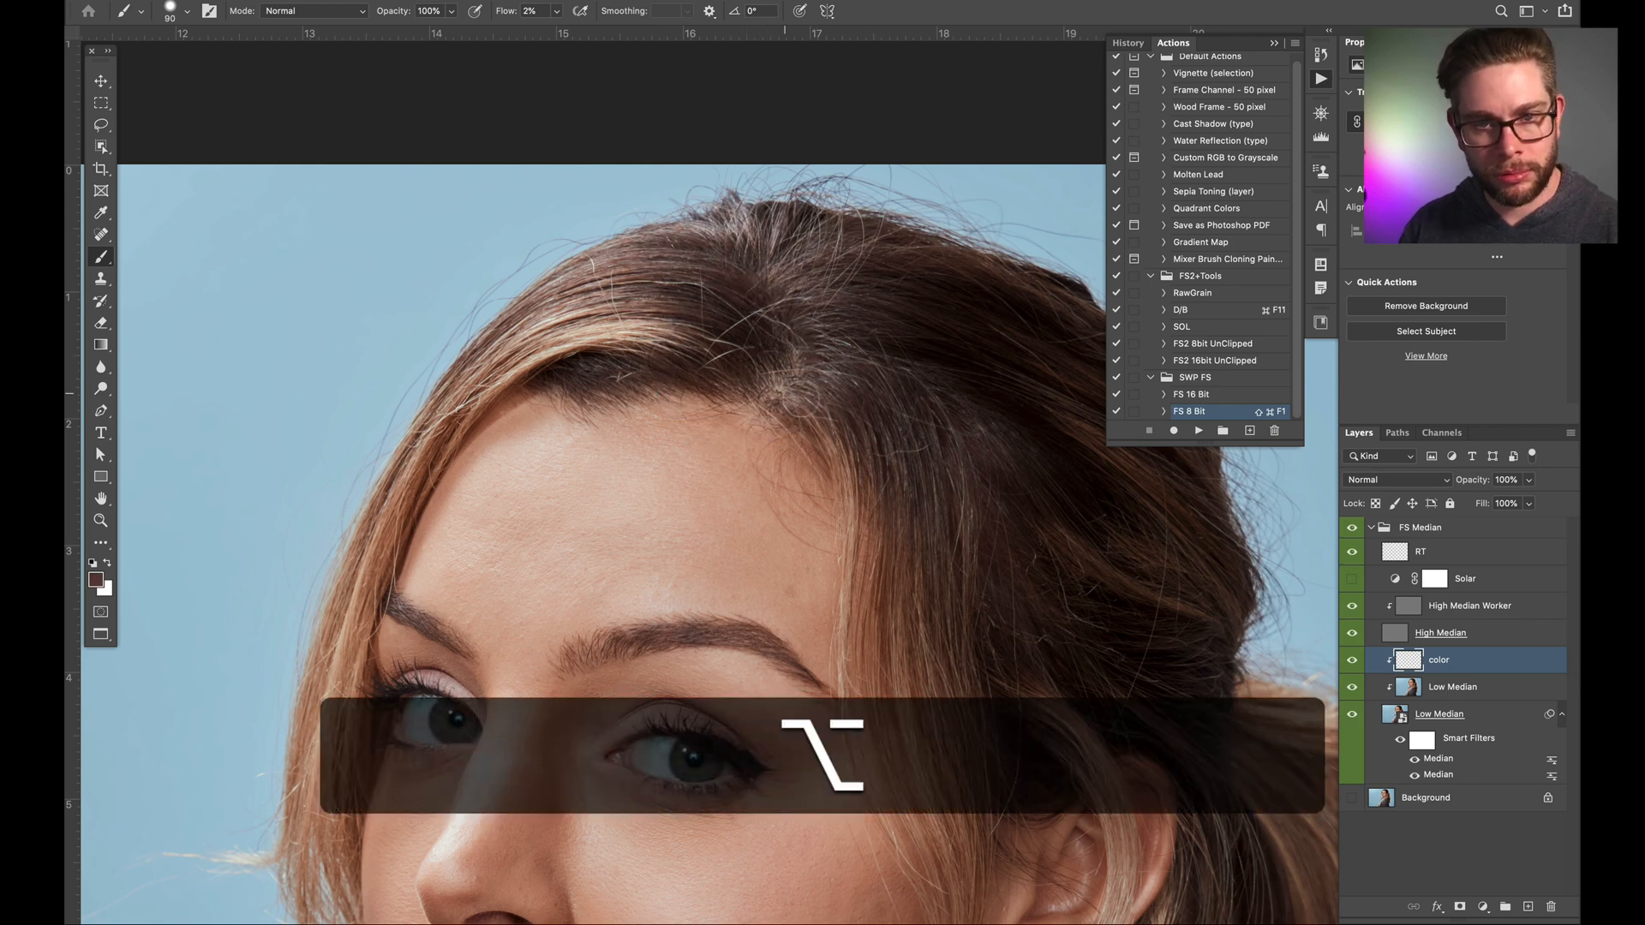
key(alt+bracketleft)
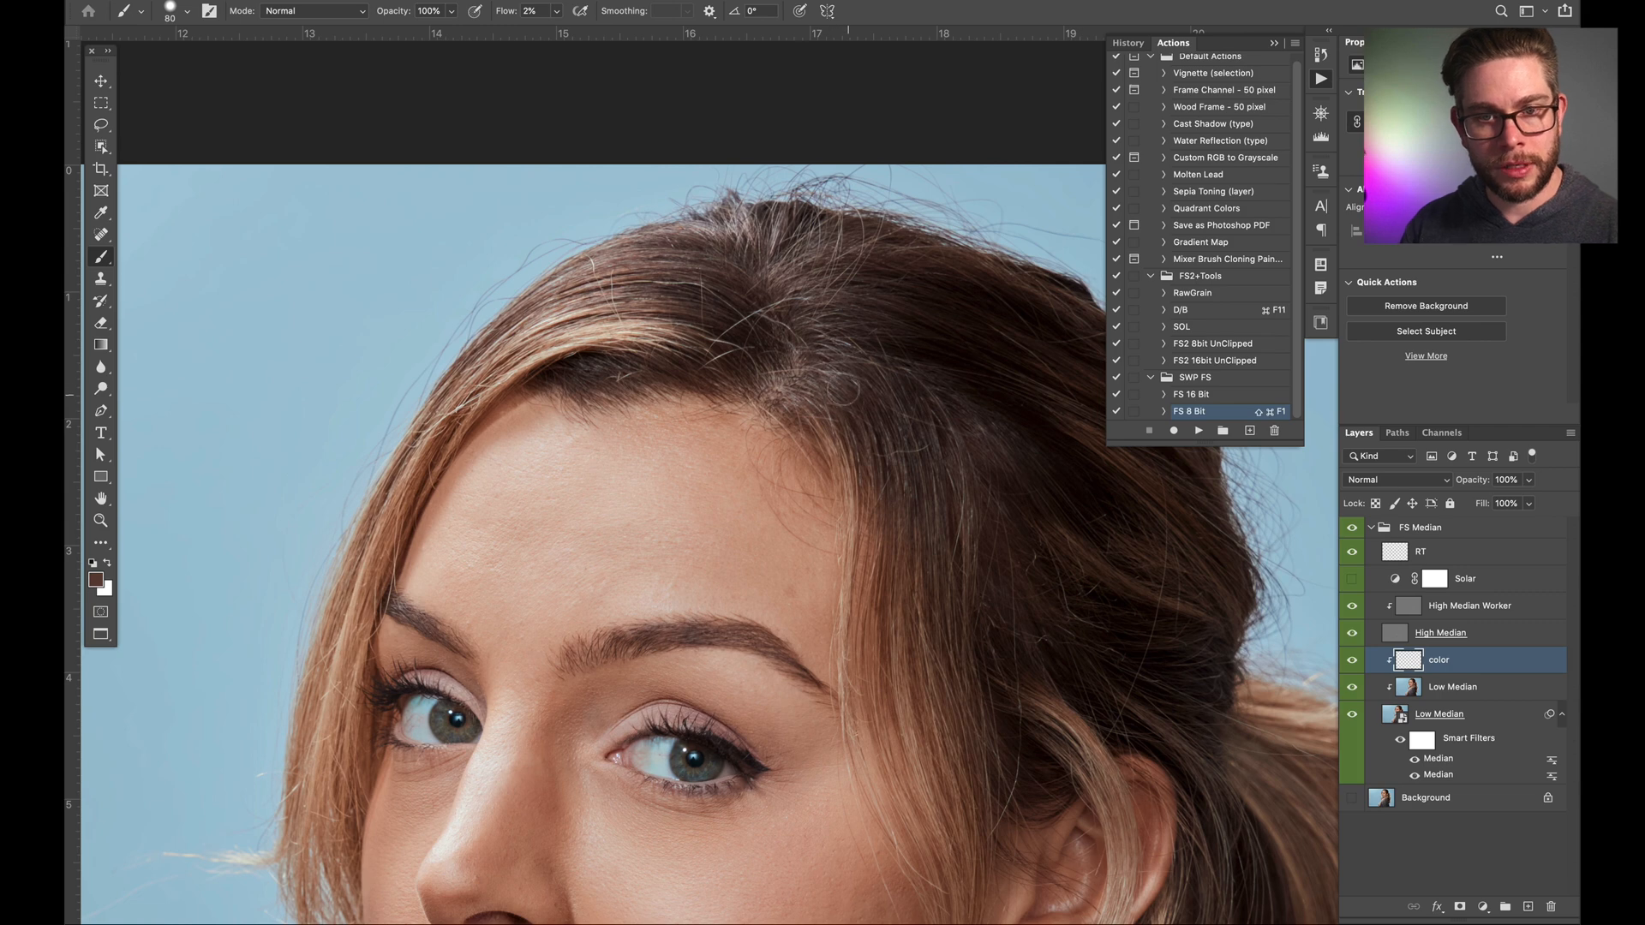
key(alt)
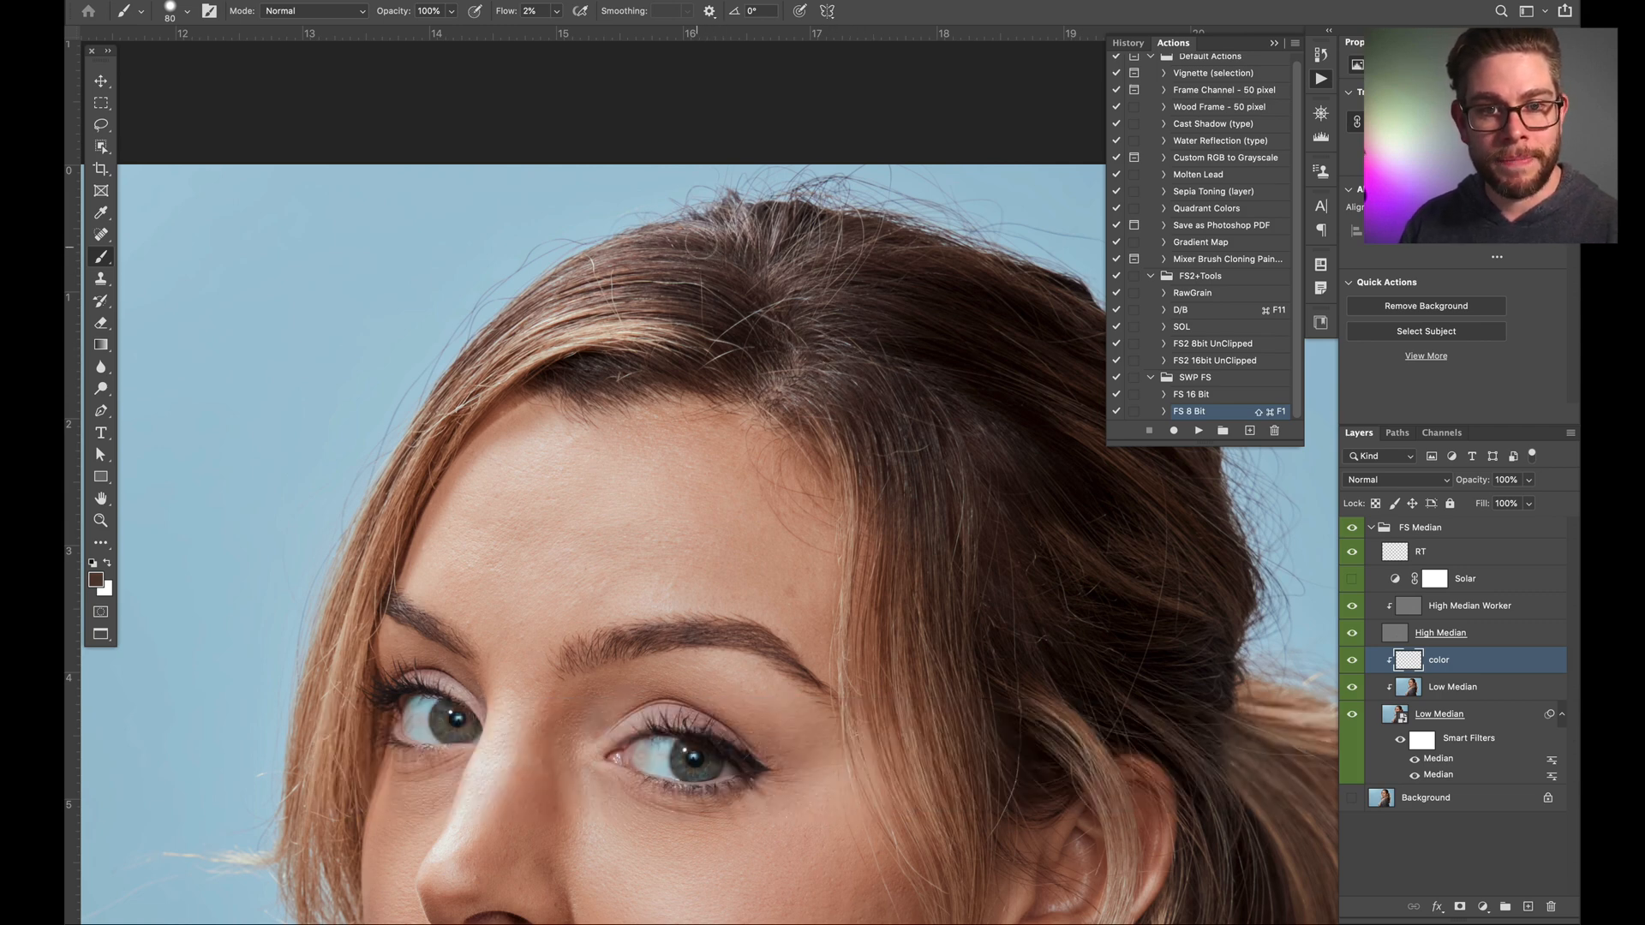
alt+click(712, 270)
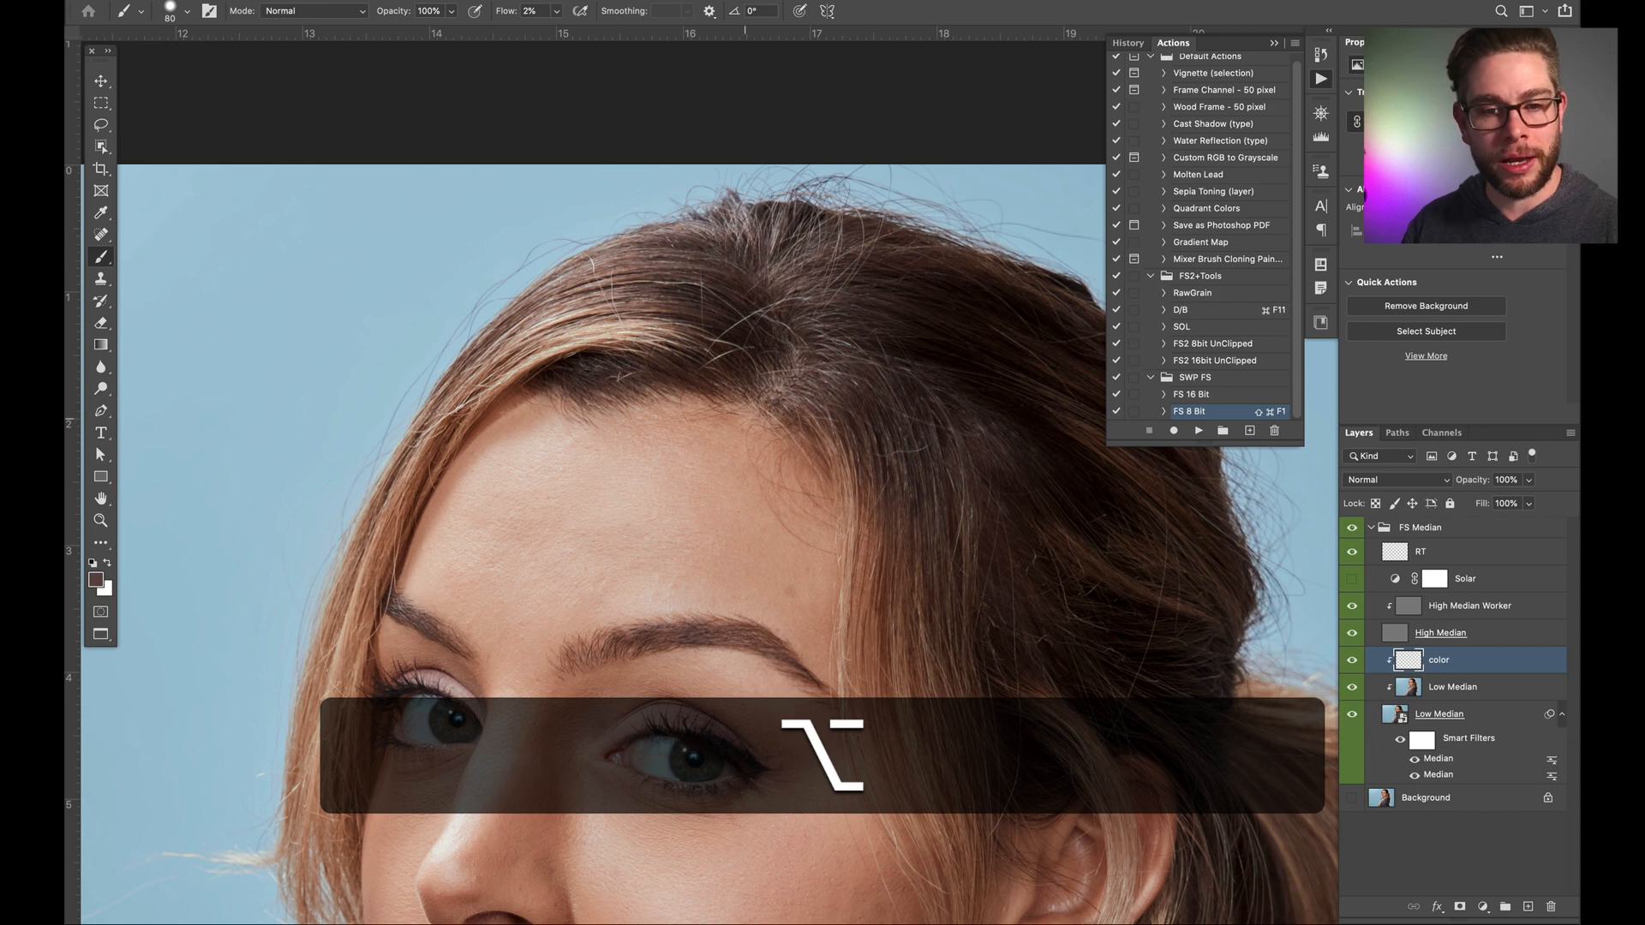
Step: Set the soft round brush's hardness to 0%
drag(684, 383, 759, 198)
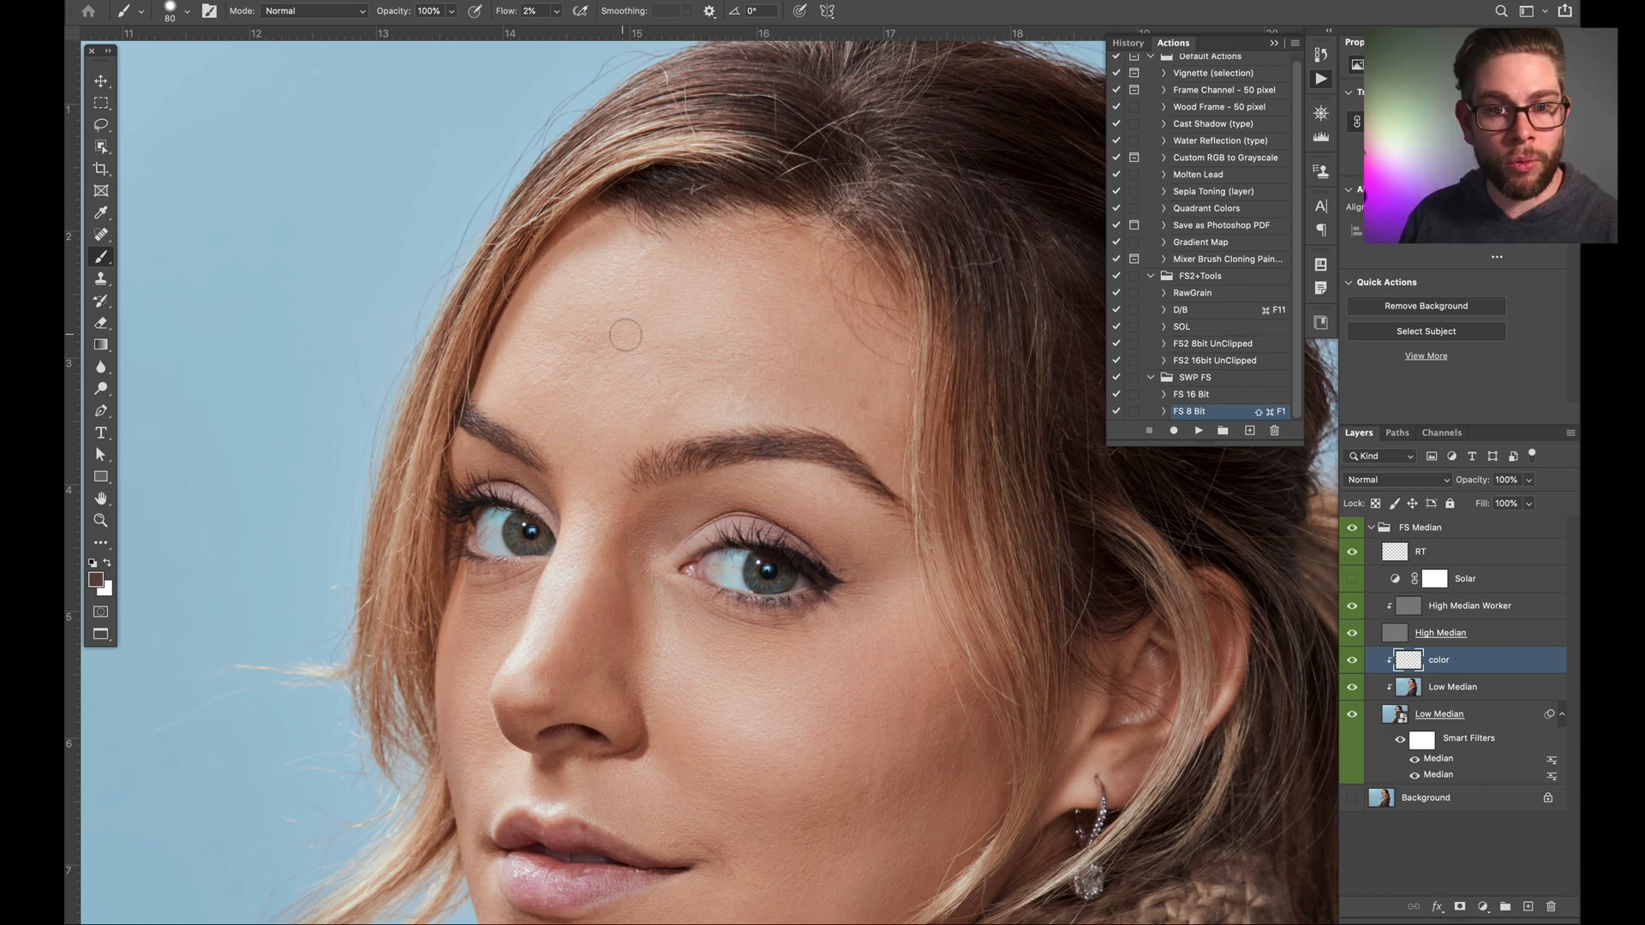
key(shift)
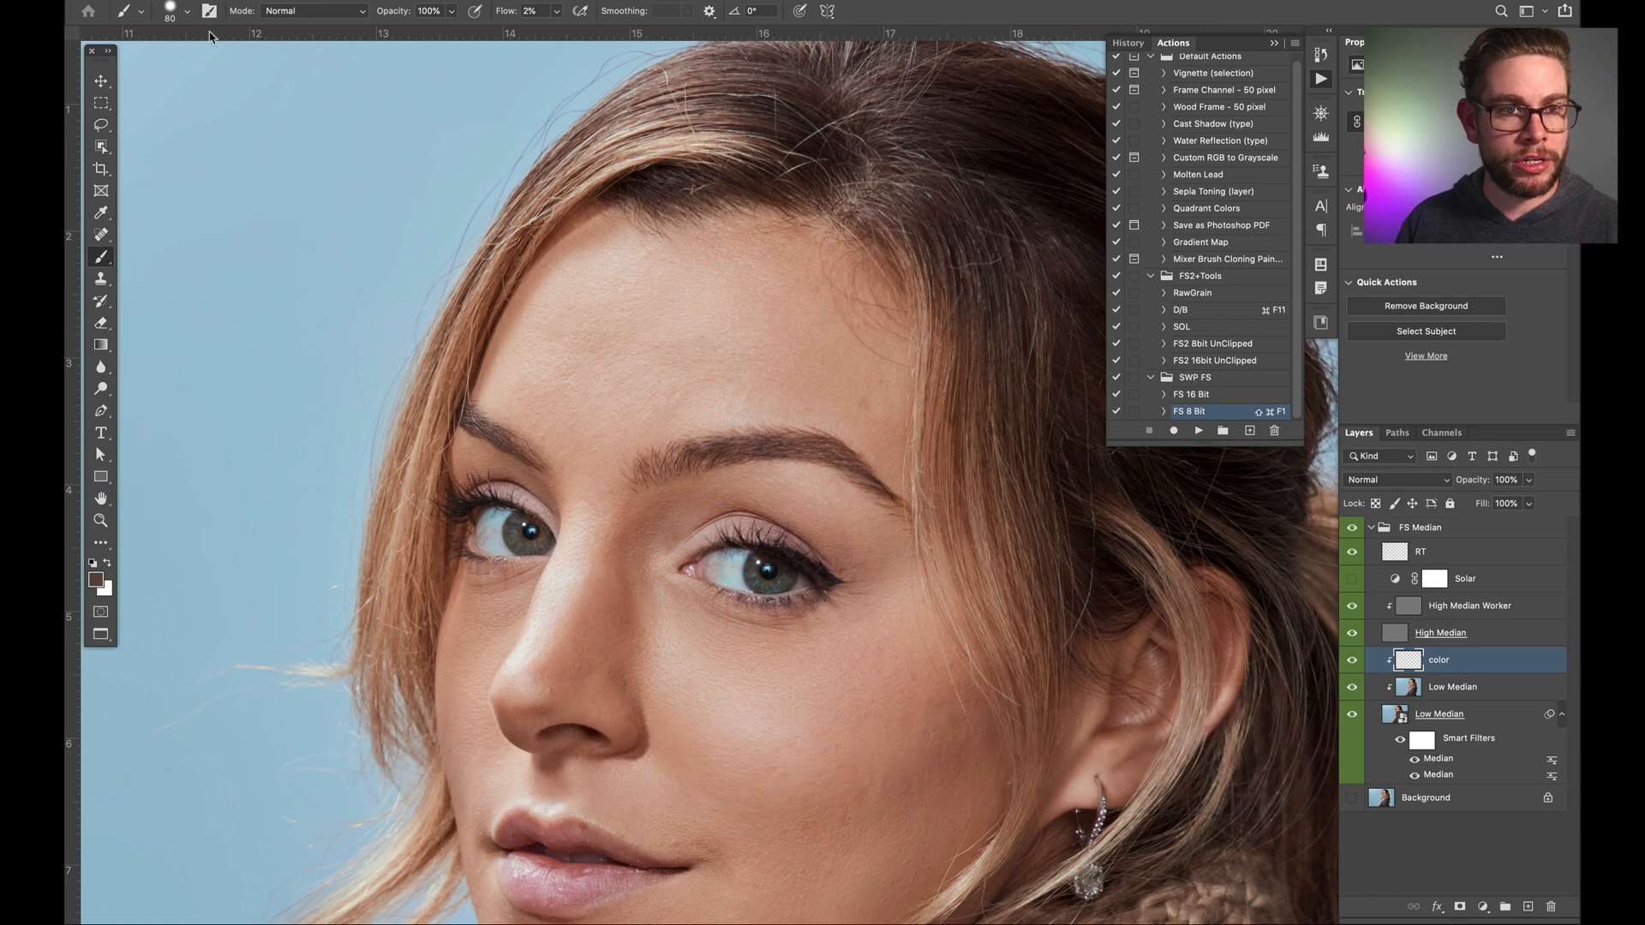
click(187, 11)
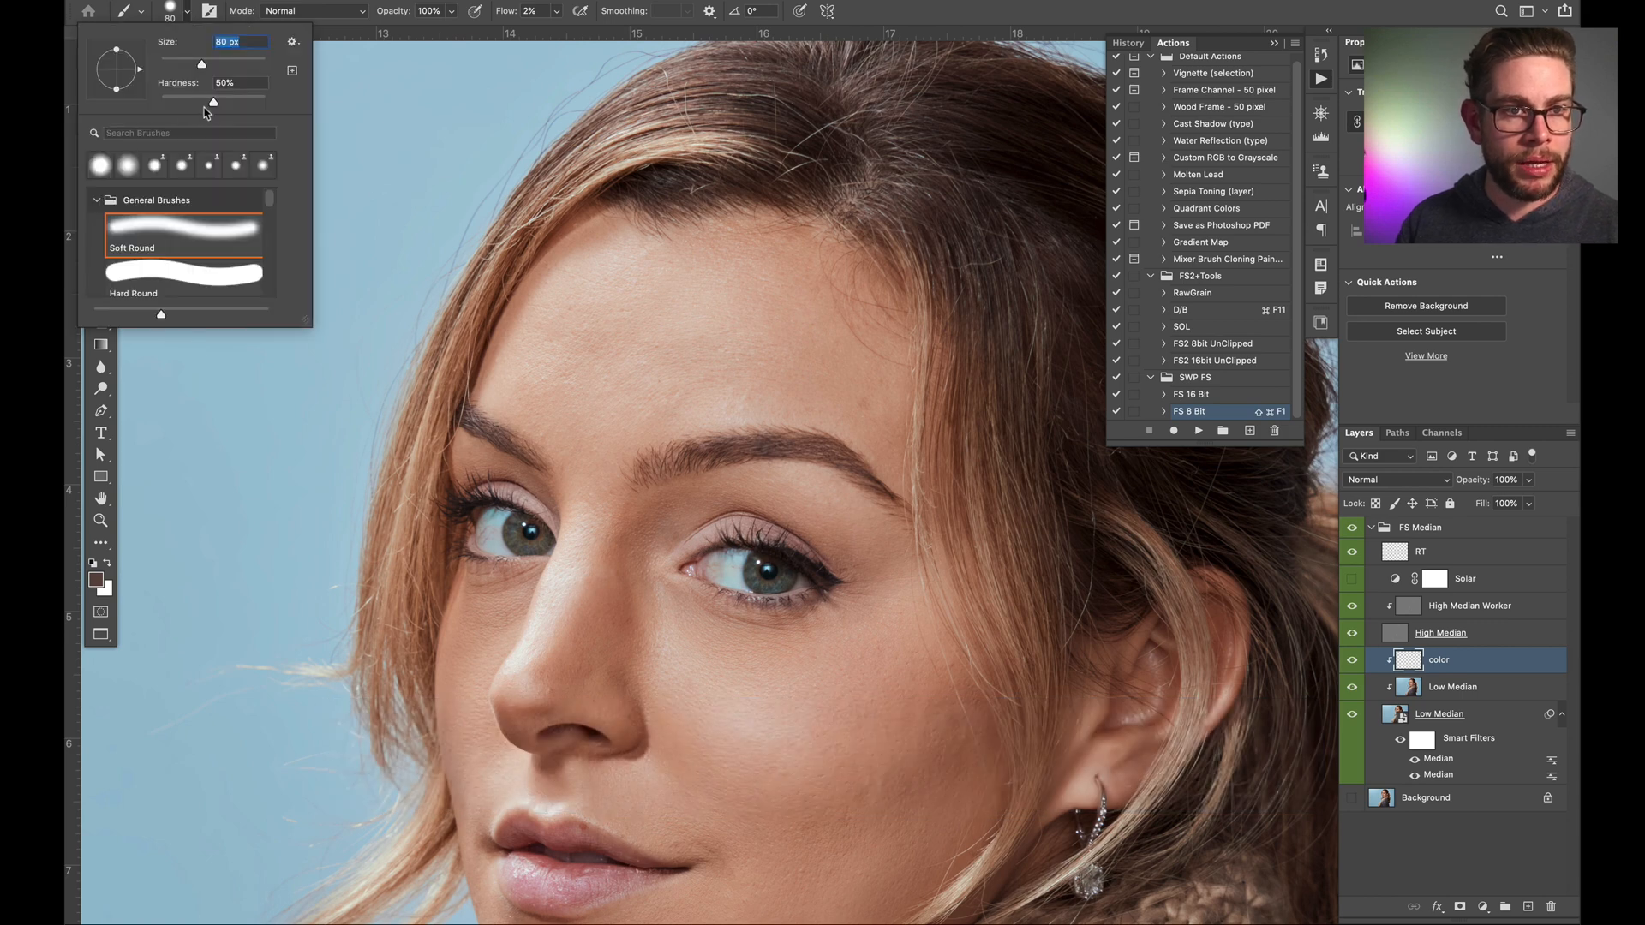
drag(214, 104, 182, 105)
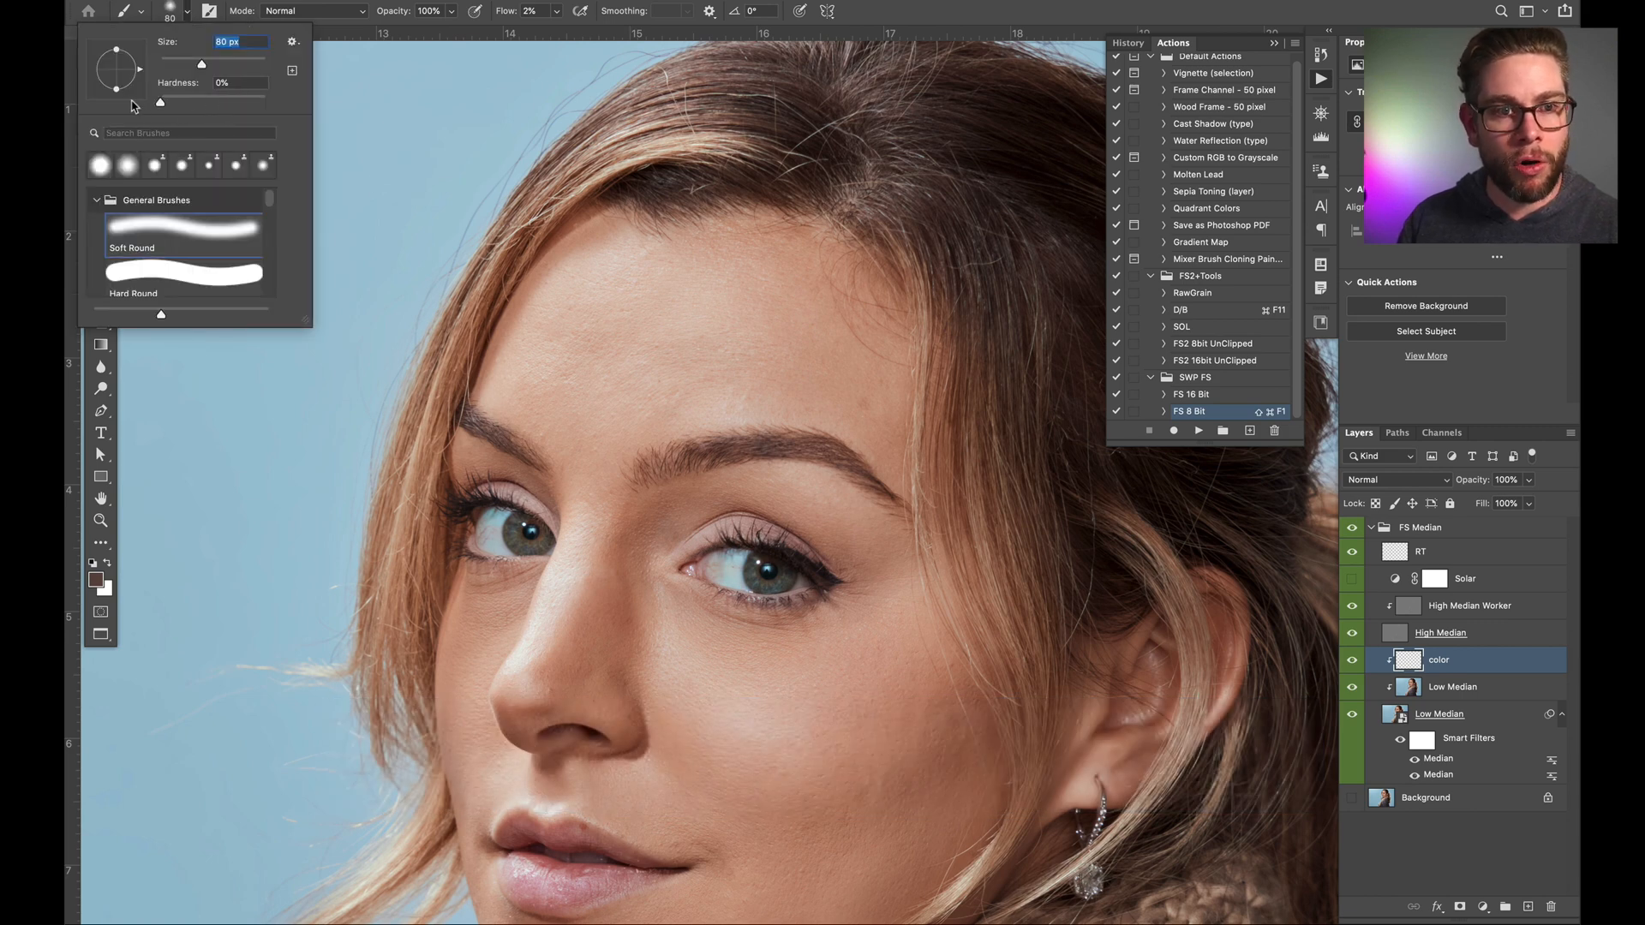
click(187, 11)
Step: Enlarge the brush to 200 px and sample skin tones from the middle of the upper forehead
key(alt+bracketright)
key(alt+bracketright)
key(alt+bracketright)
key(alt+bracketright)
key(alt+bracketright)
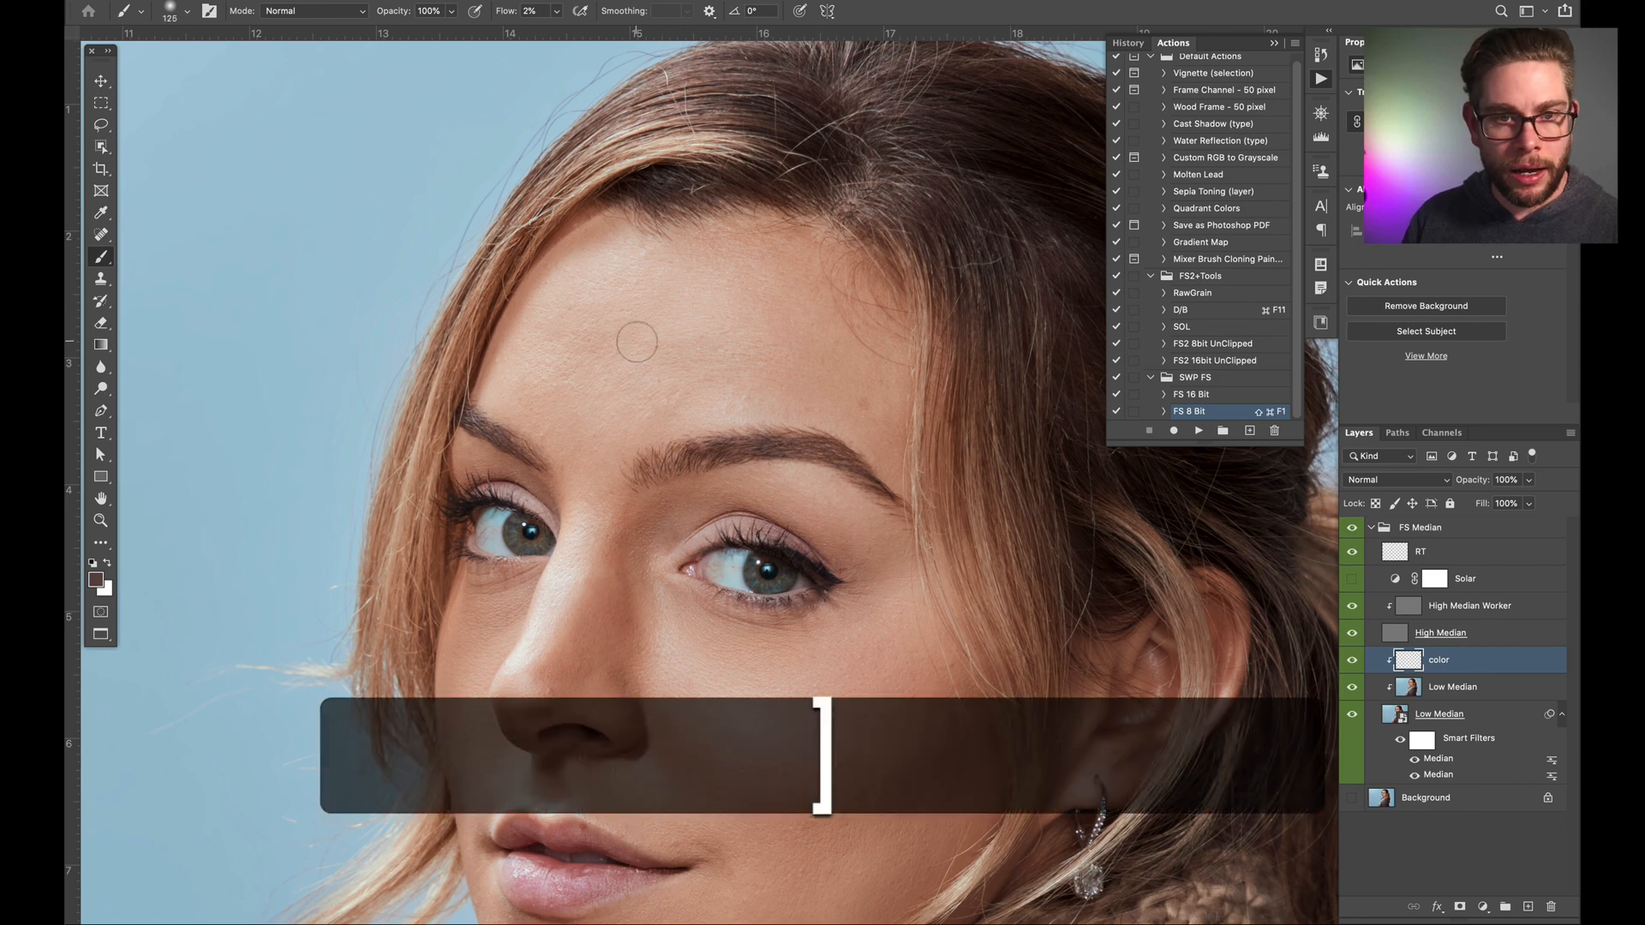
alt+click(659, 293)
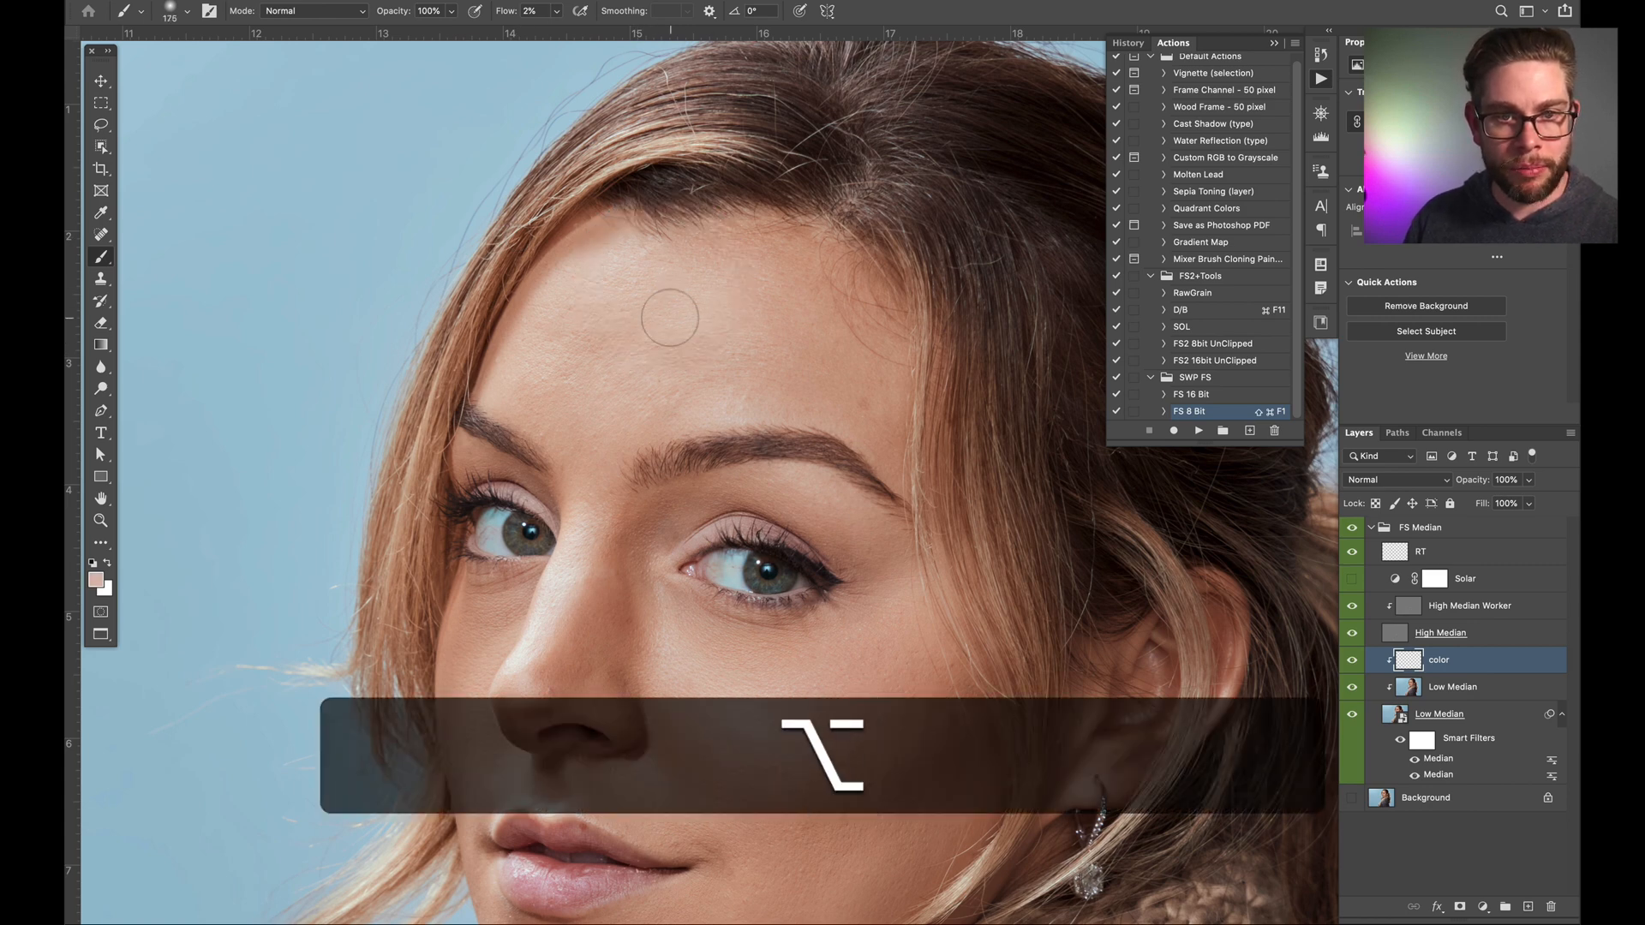
key(alt+bracketright)
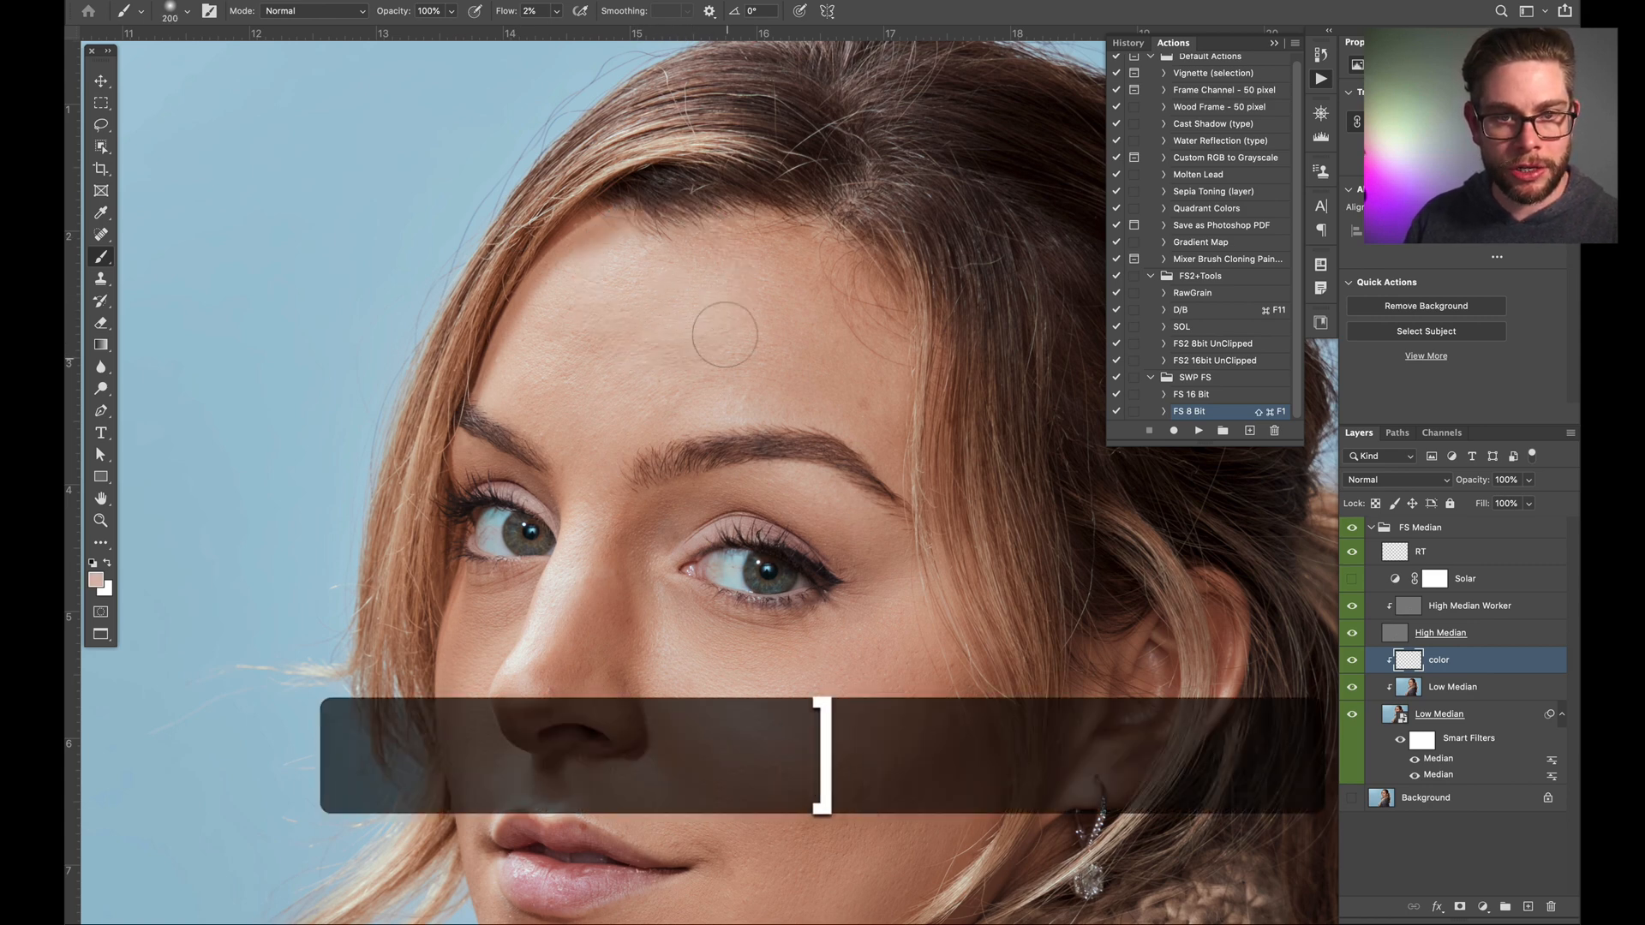
alt+click(691, 282)
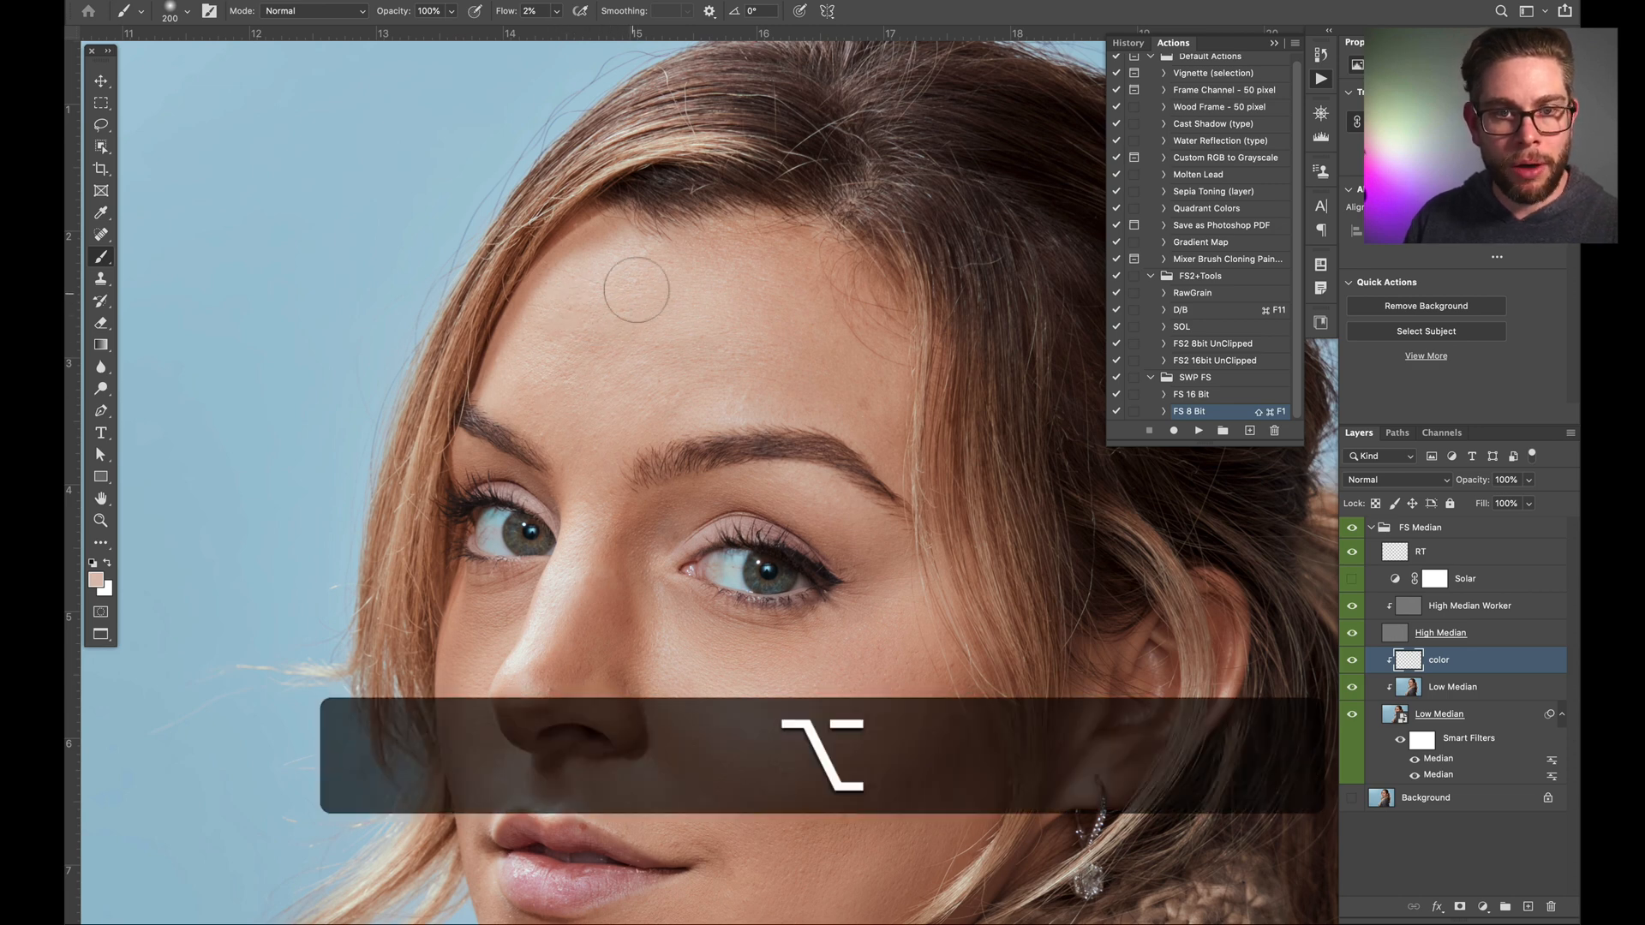
Step: Sample skin tones beside the forehead's hairline and reduce the brush to 90 px for the narrower area
alt+click(611, 274)
key([)
key([)
key([)
alt+click(593, 269)
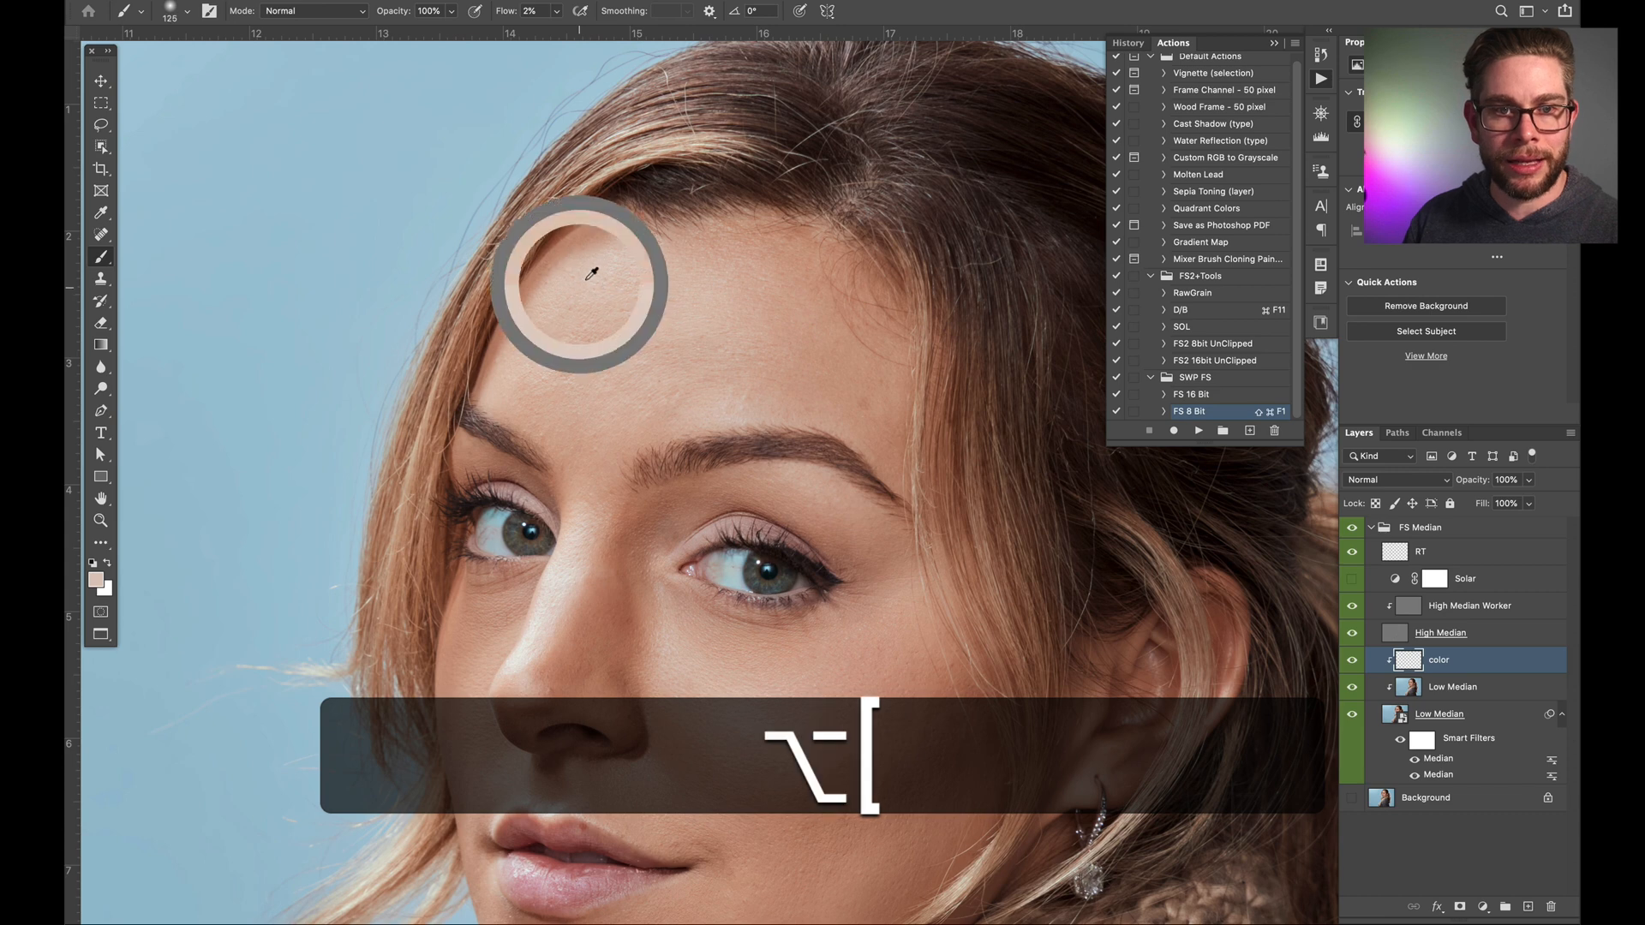
key([)
key([)
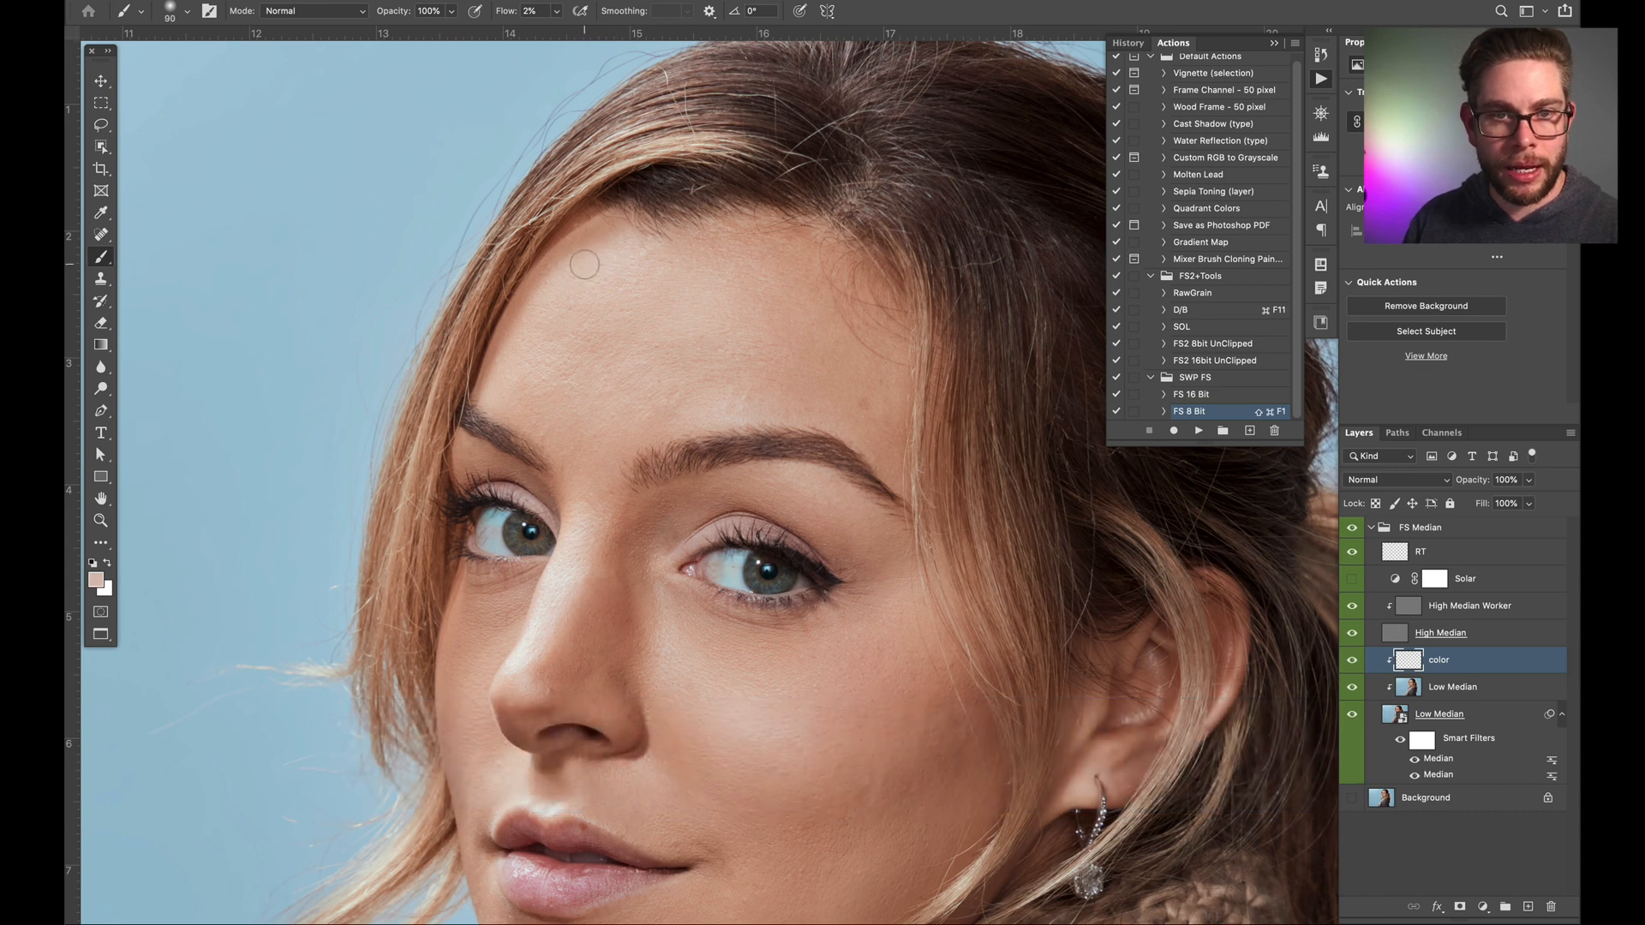
Step: Set the brush to 100 px and sample a skin tone from the shaded side of the nose
drag(590, 333, 632, 125)
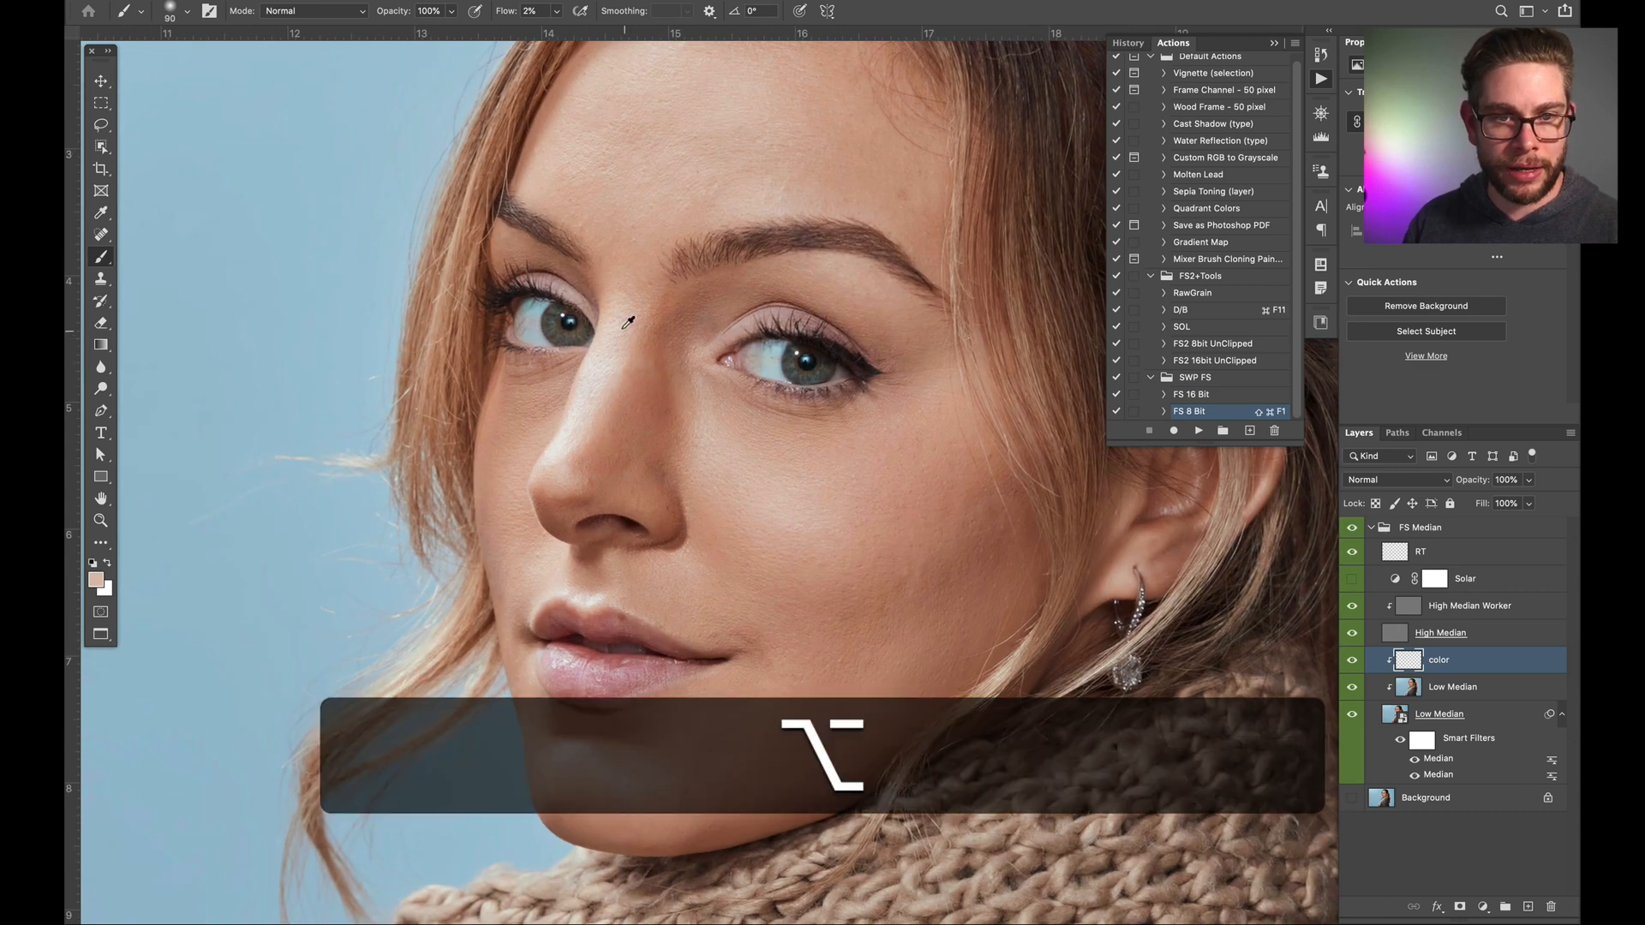
key(])
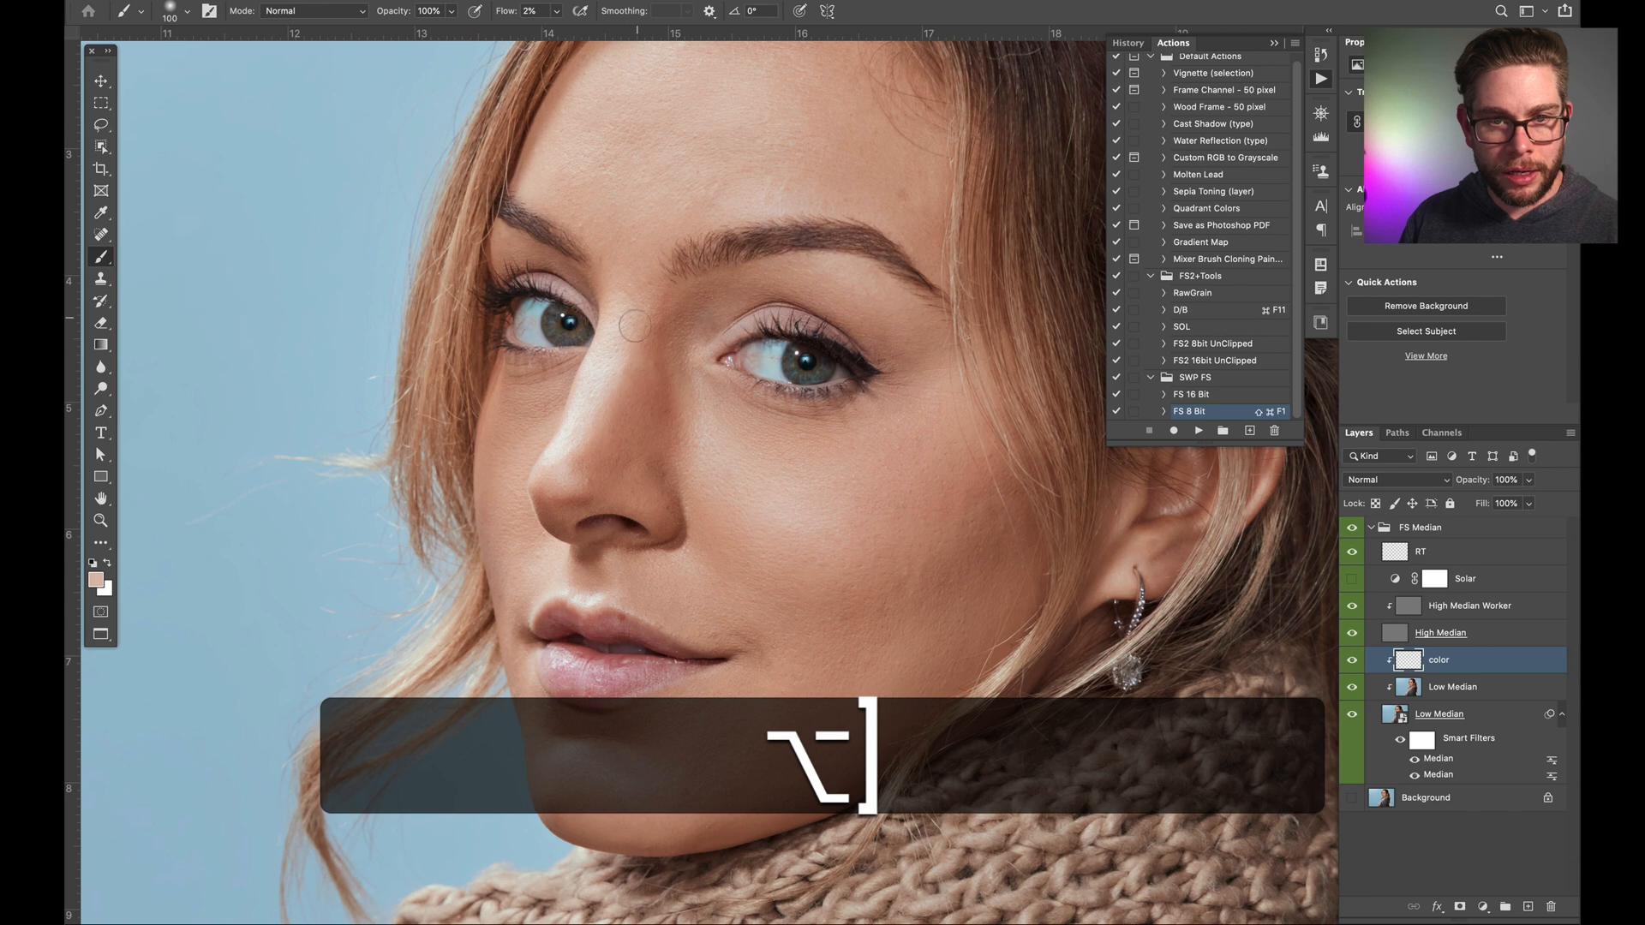
alt+click(615, 410)
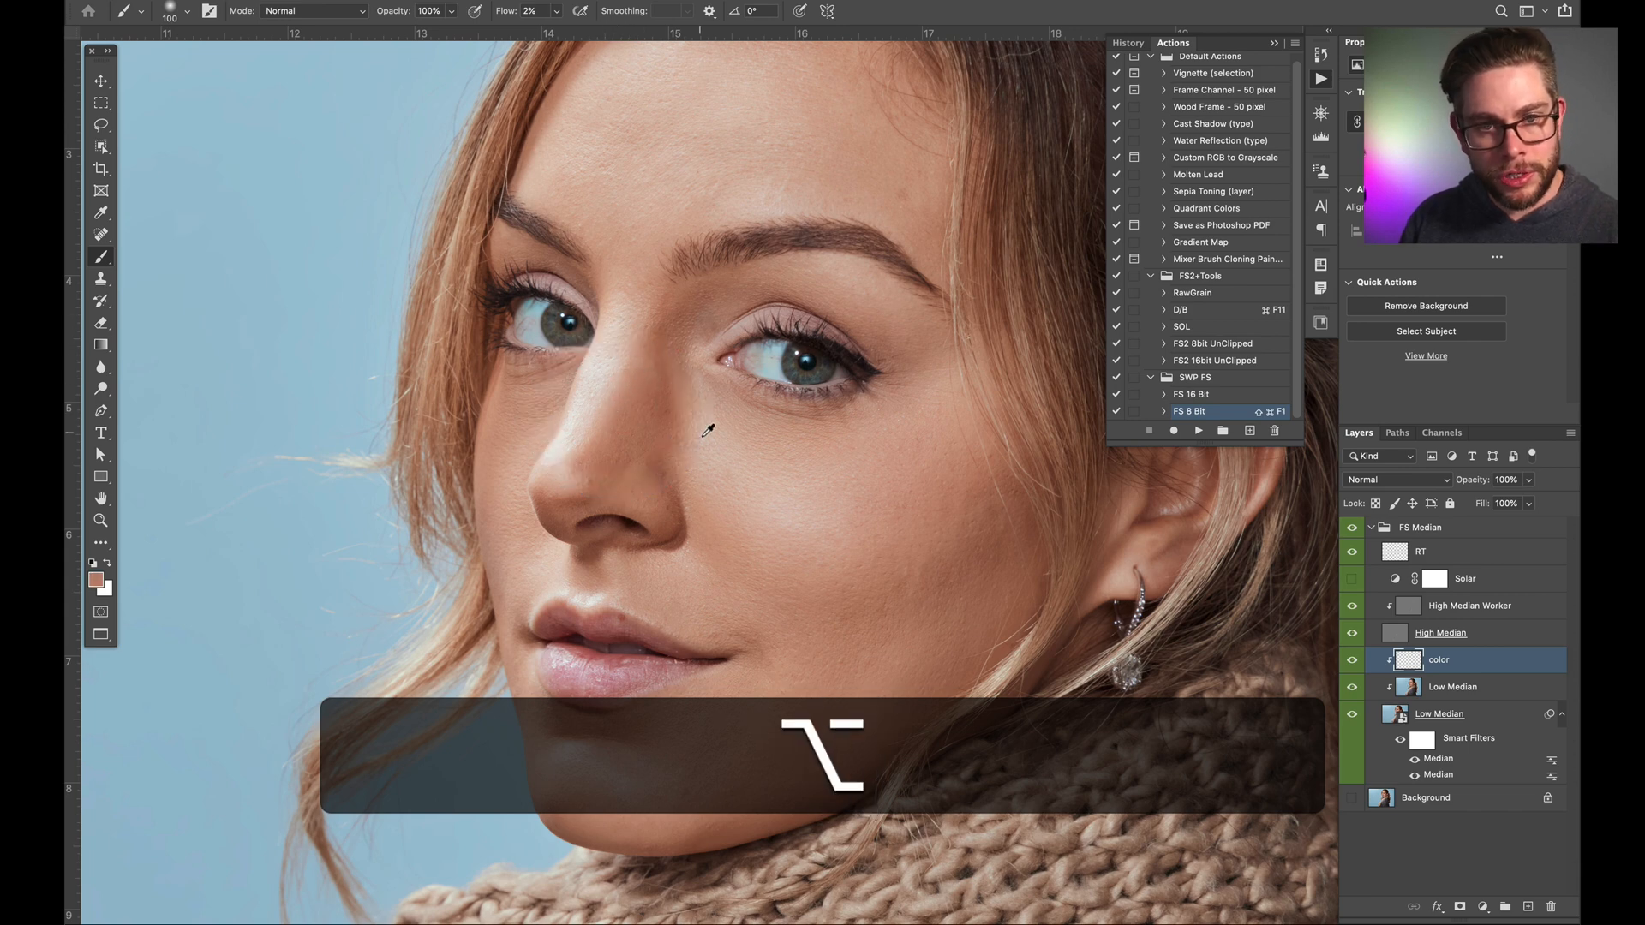
Step: Enlarge the brush to 125 px and sample skin tones from the upper cheek beside the nose
key(])
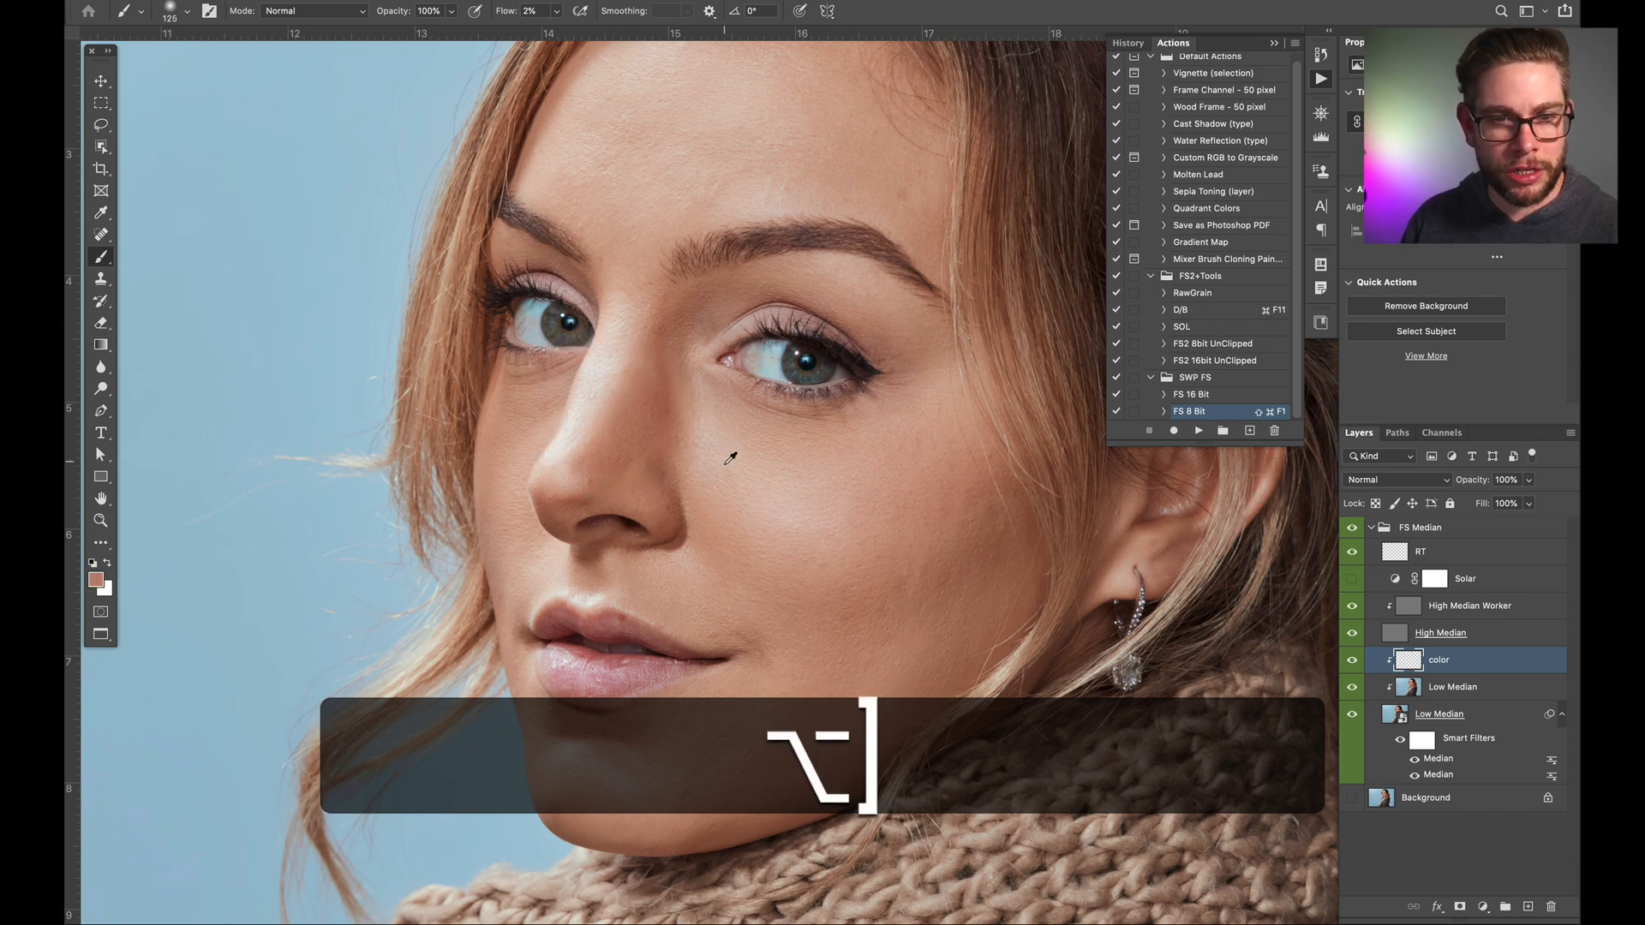
alt+click(725, 456)
alt+click(711, 450)
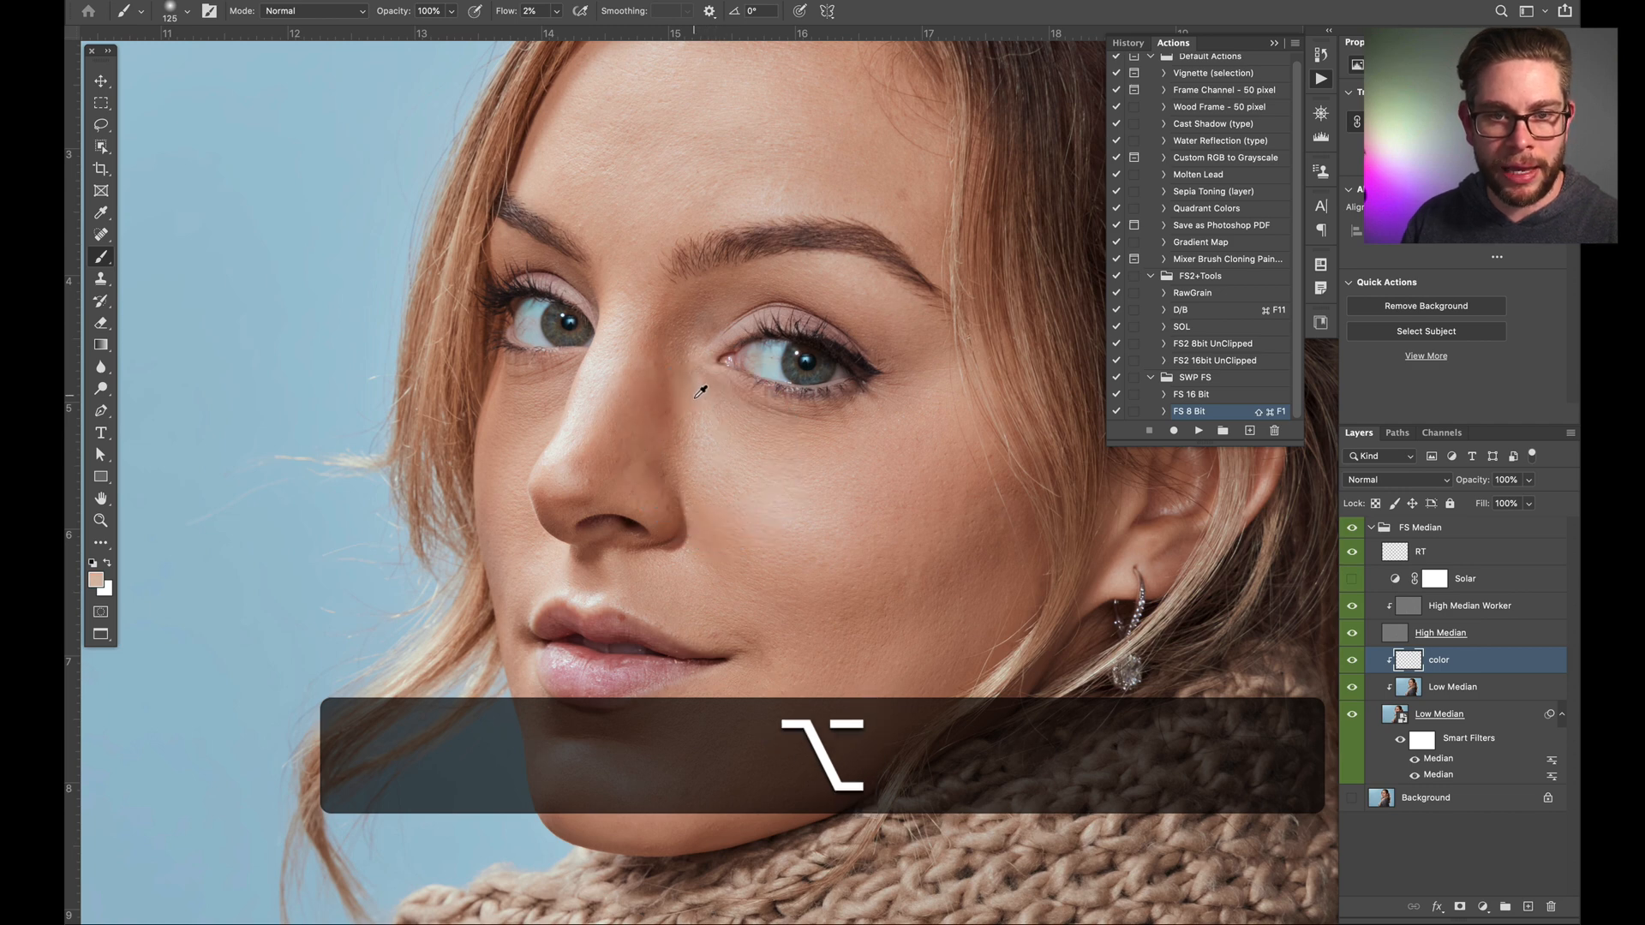
alt+click(694, 429)
alt+click(707, 447)
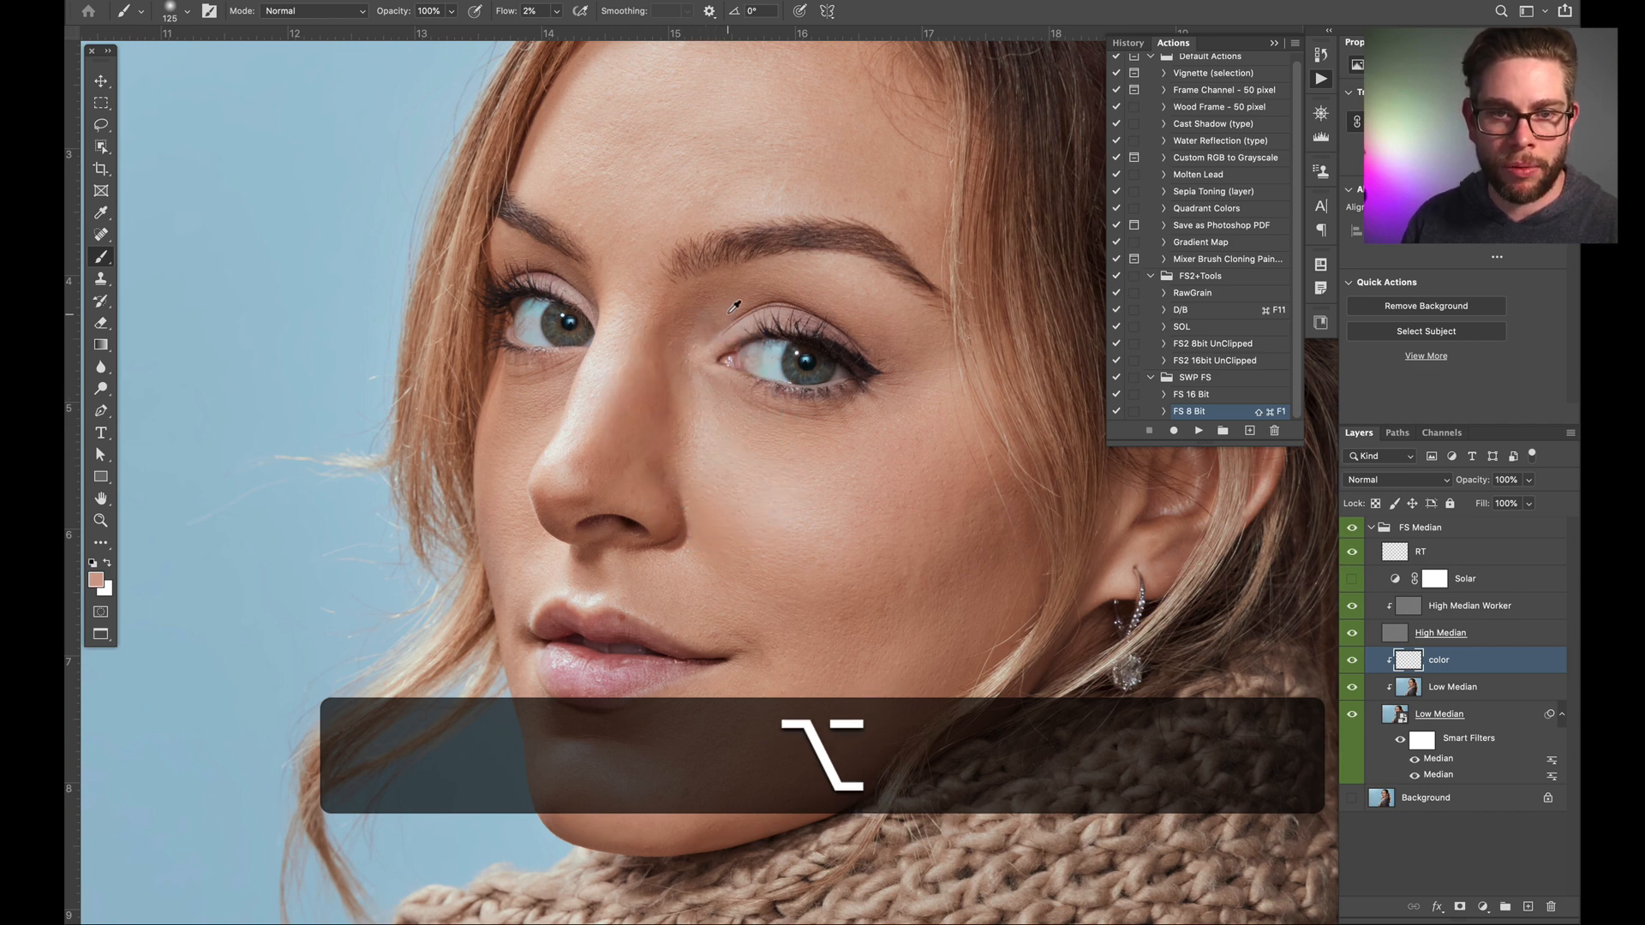
Step: Adjust the brush between 80 and 100 px around the inner eye corner and sample a tone from the nose
key([)
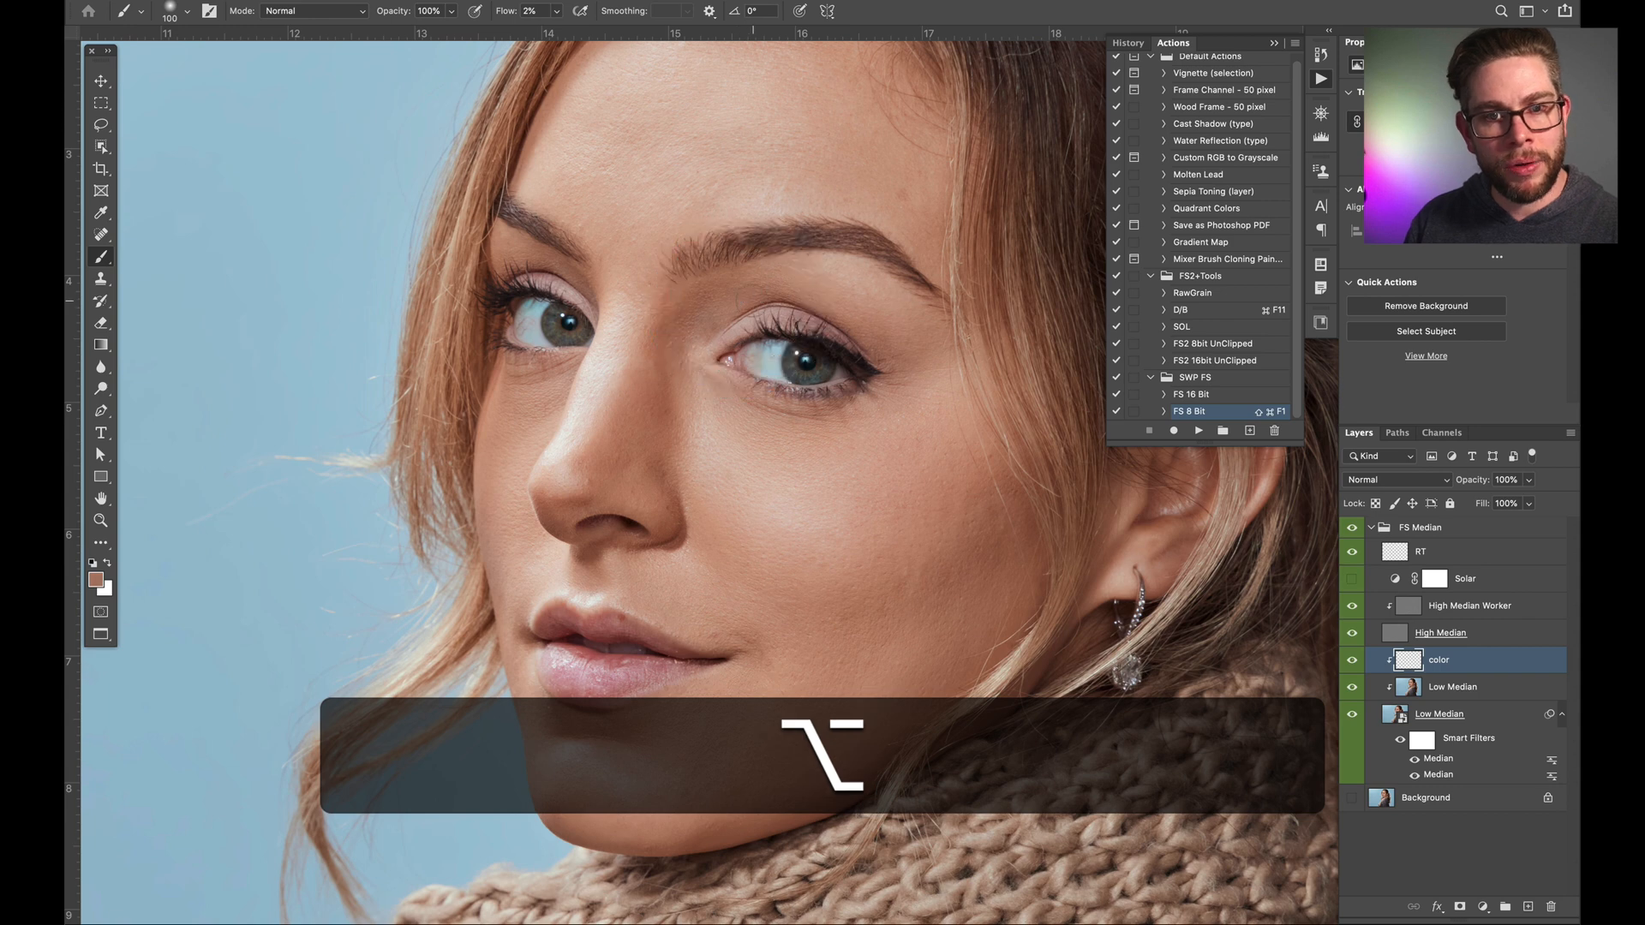
key([)
key([)
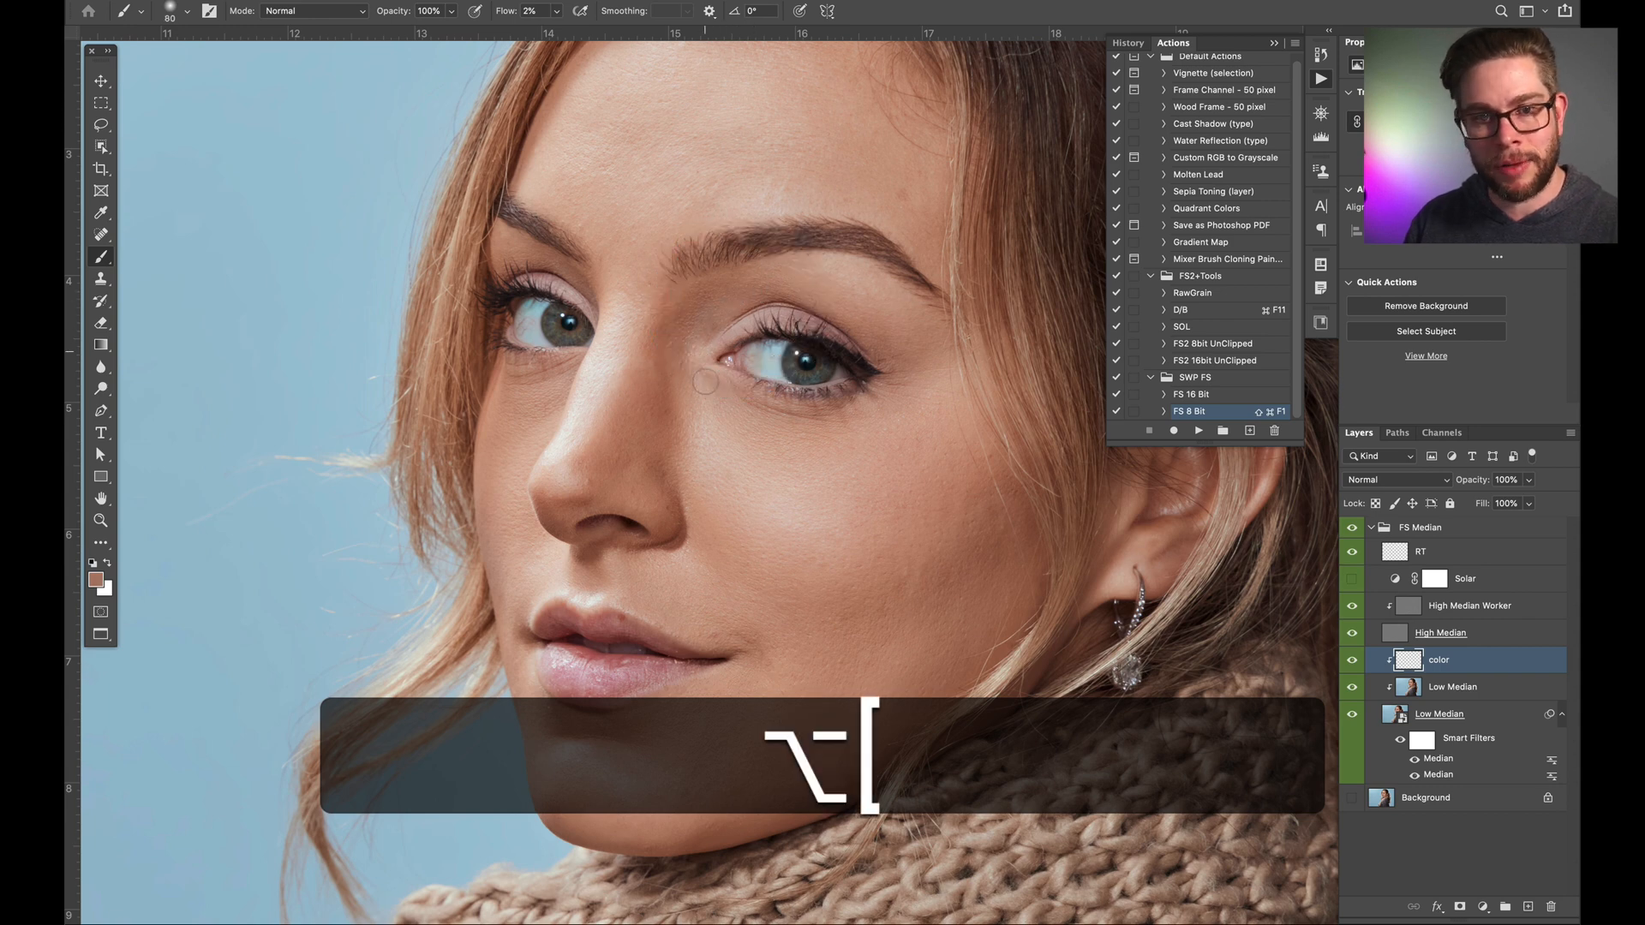
key(])
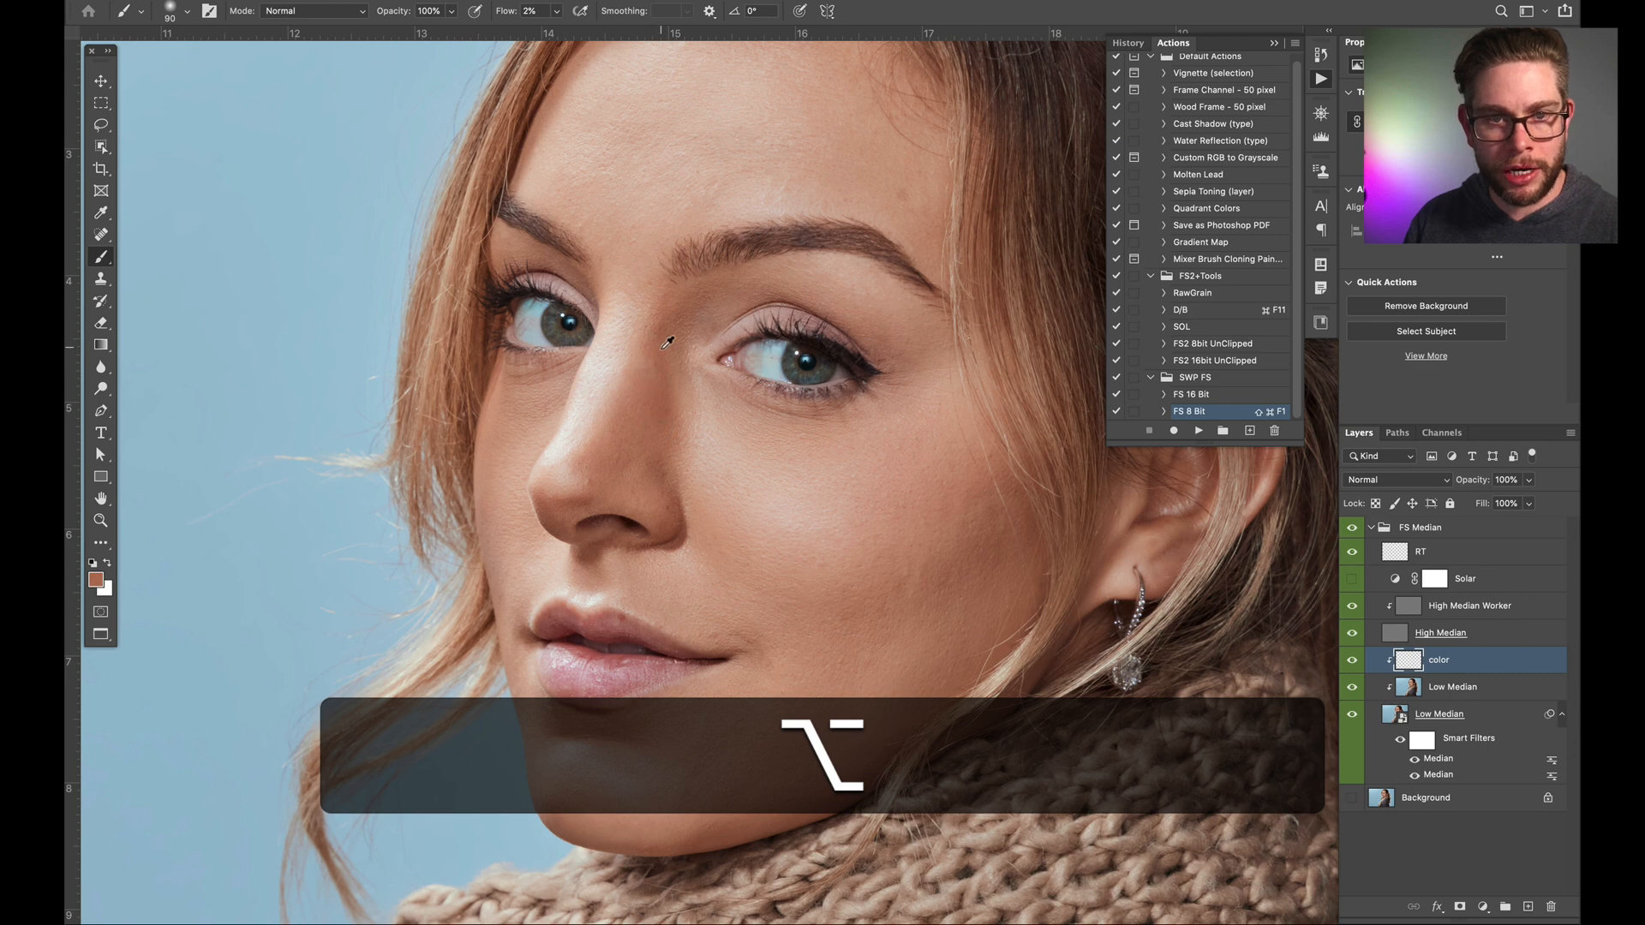
key(])
alt+click(629, 420)
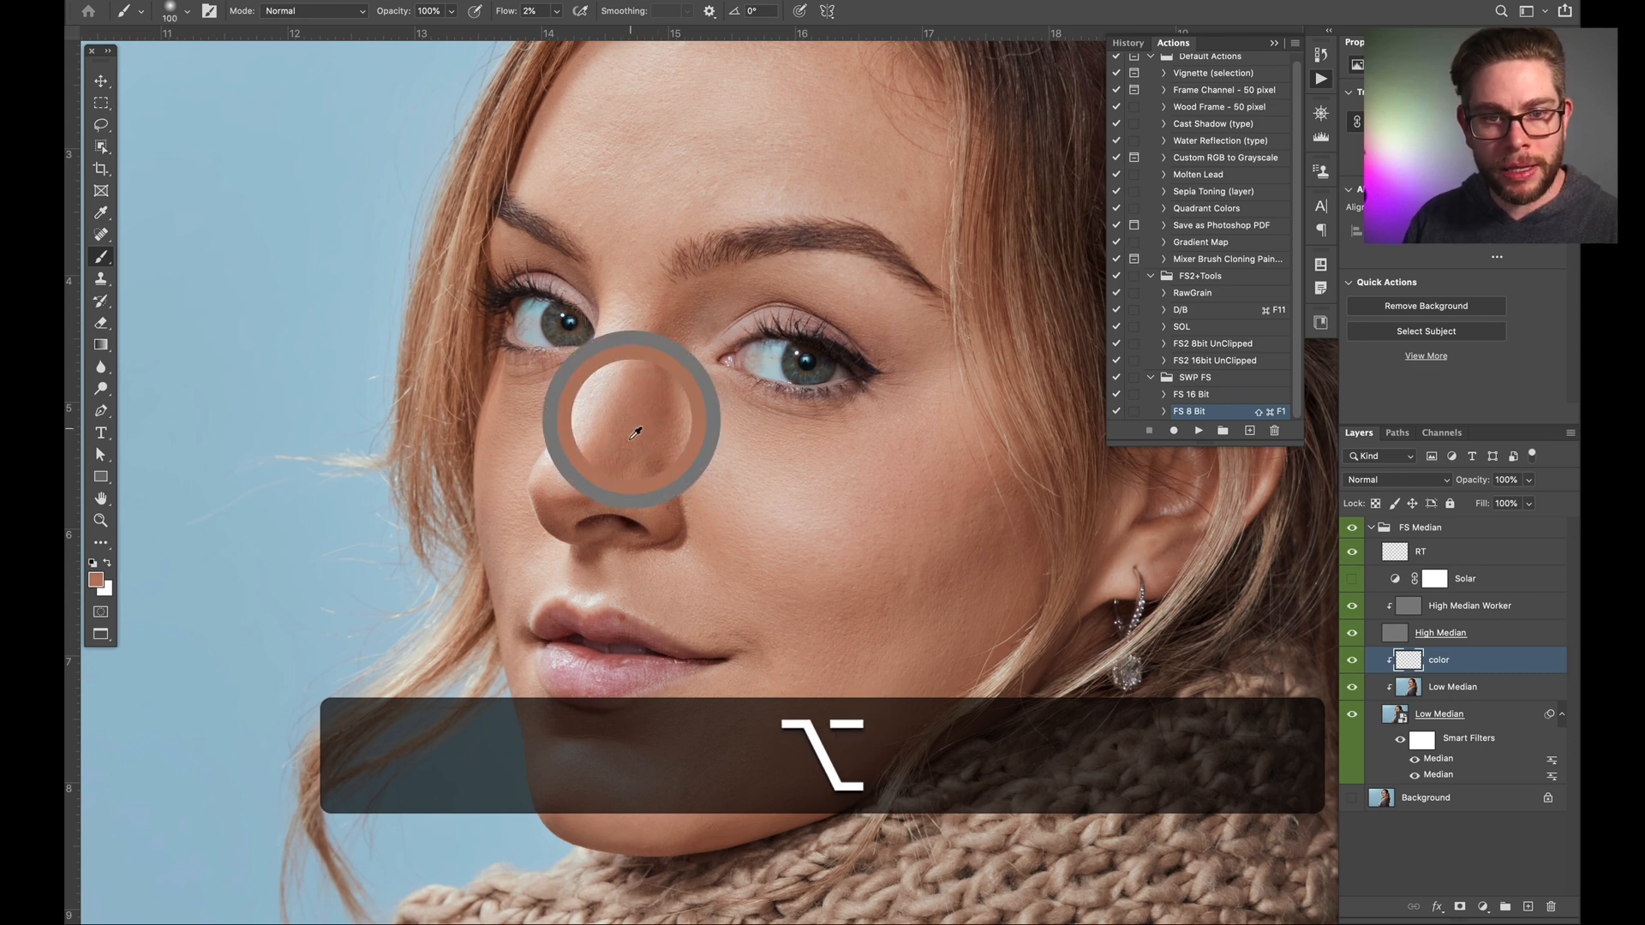
Step: Sample a lighter tone from the cheek beside the nose, enlarge the brush and paint softly across the cheek
alt+click(701, 460)
key(])
key(])
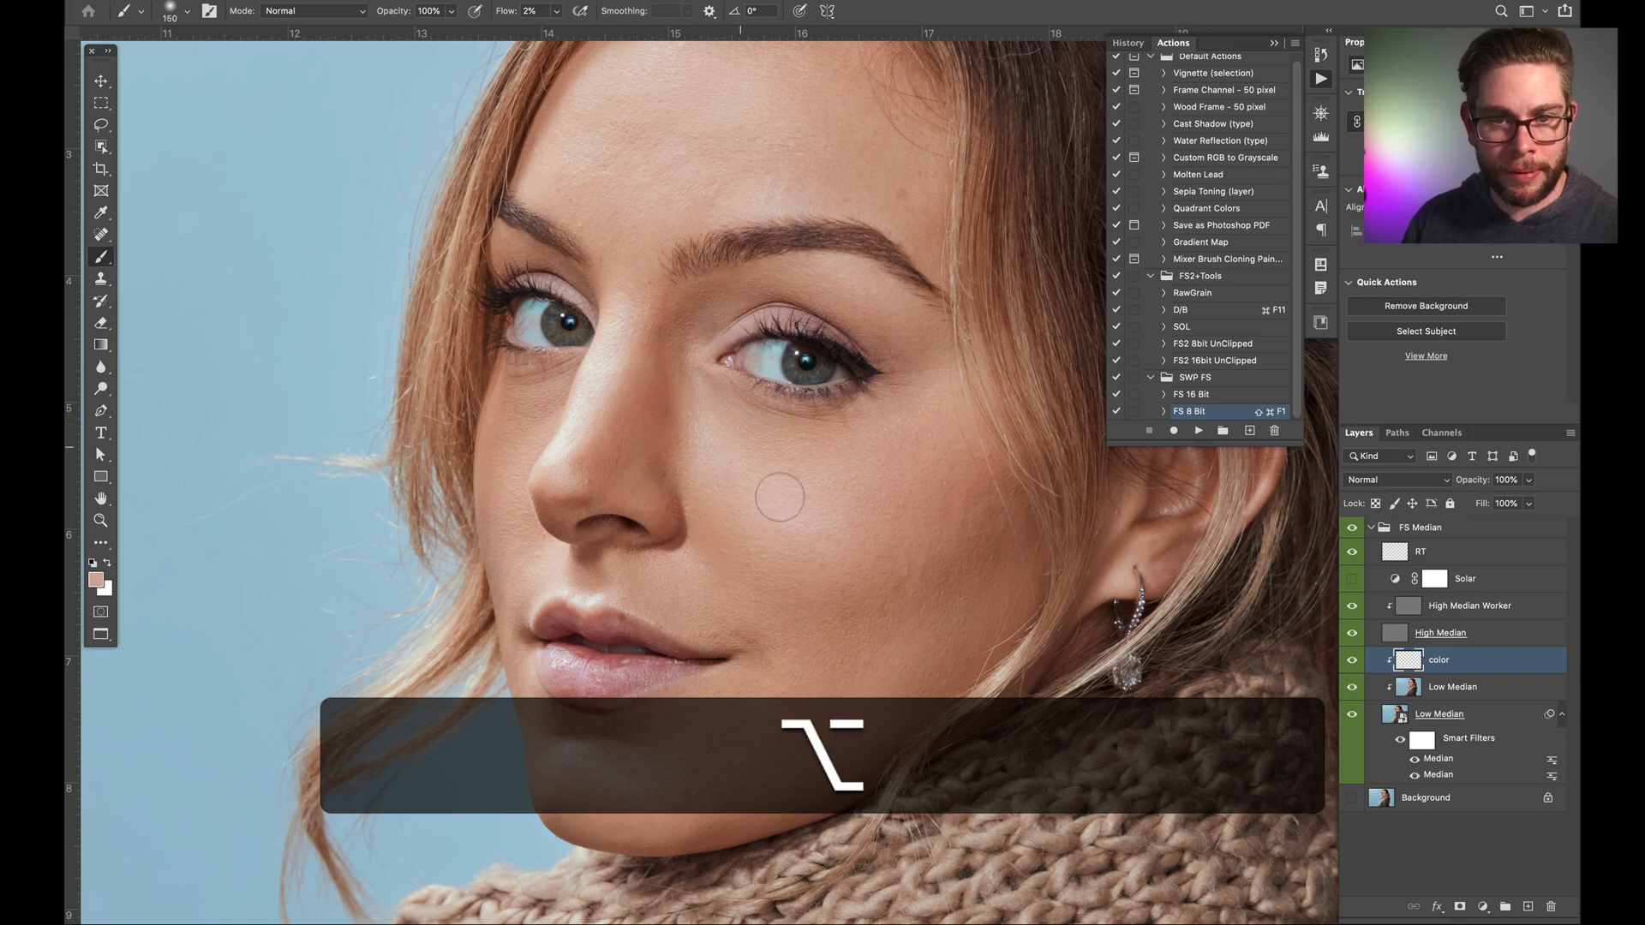
key(])
key(])
mouse_move(805, 519)
mouse_down()
mouse_move(794, 477)
mouse_move(871, 511)
mouse_up()
key([)
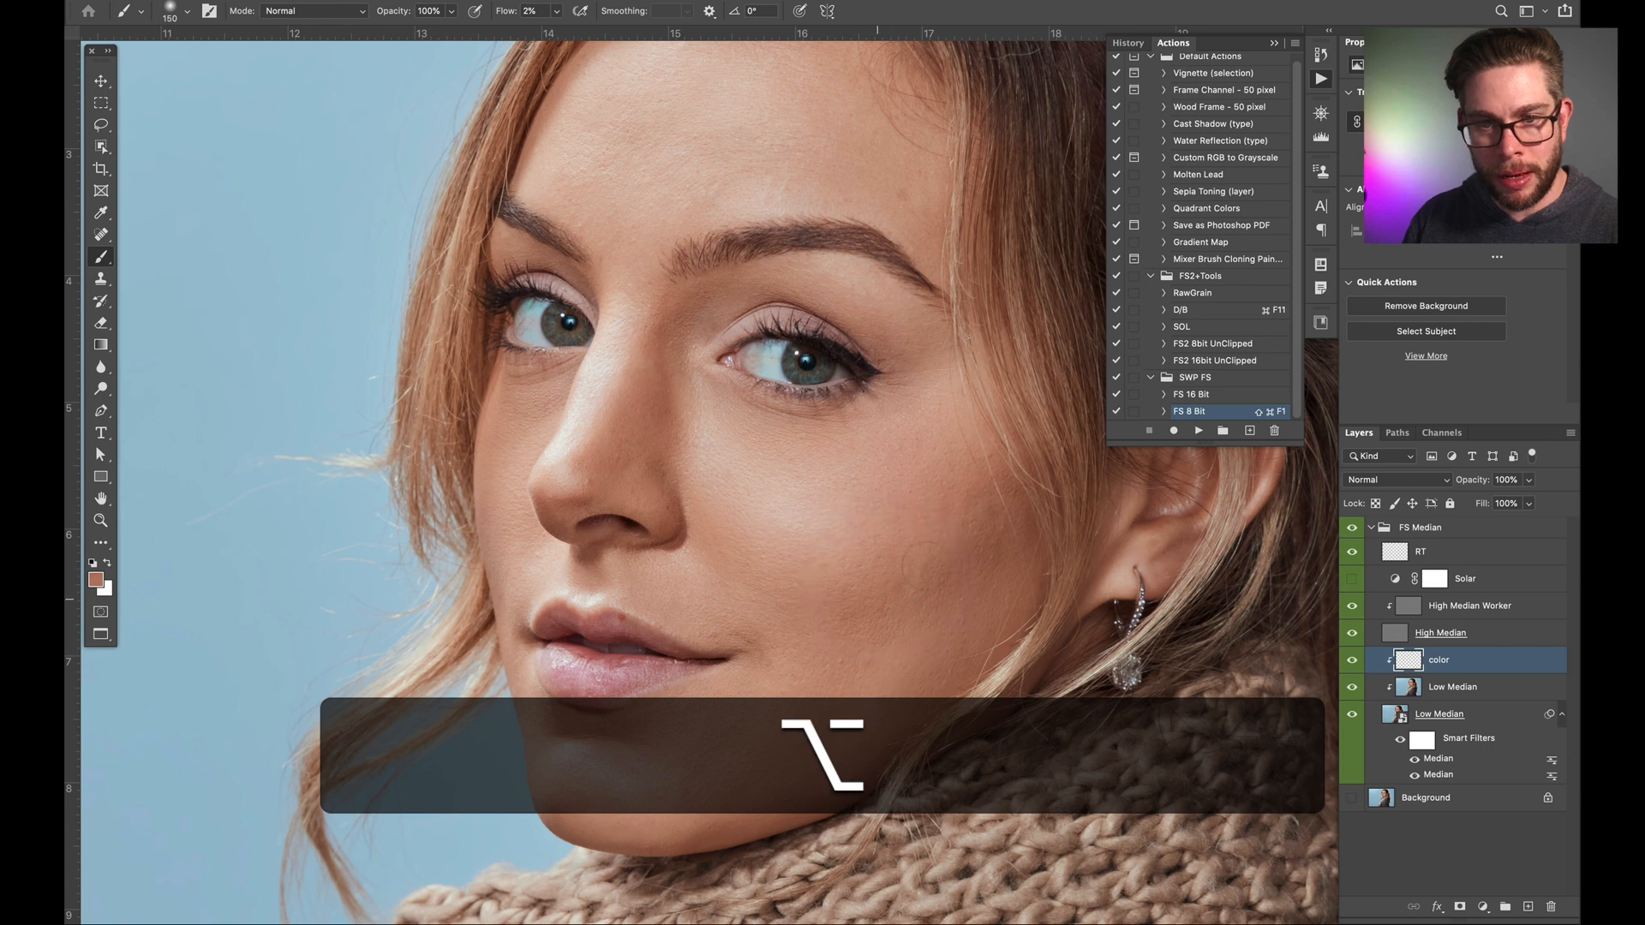
Step: Sample skin tones across the outer and lower cheek with a 200 px brush, then reduce it to 100 px and sample near the mouth corner
key(bracketright)
alt+click(967, 539)
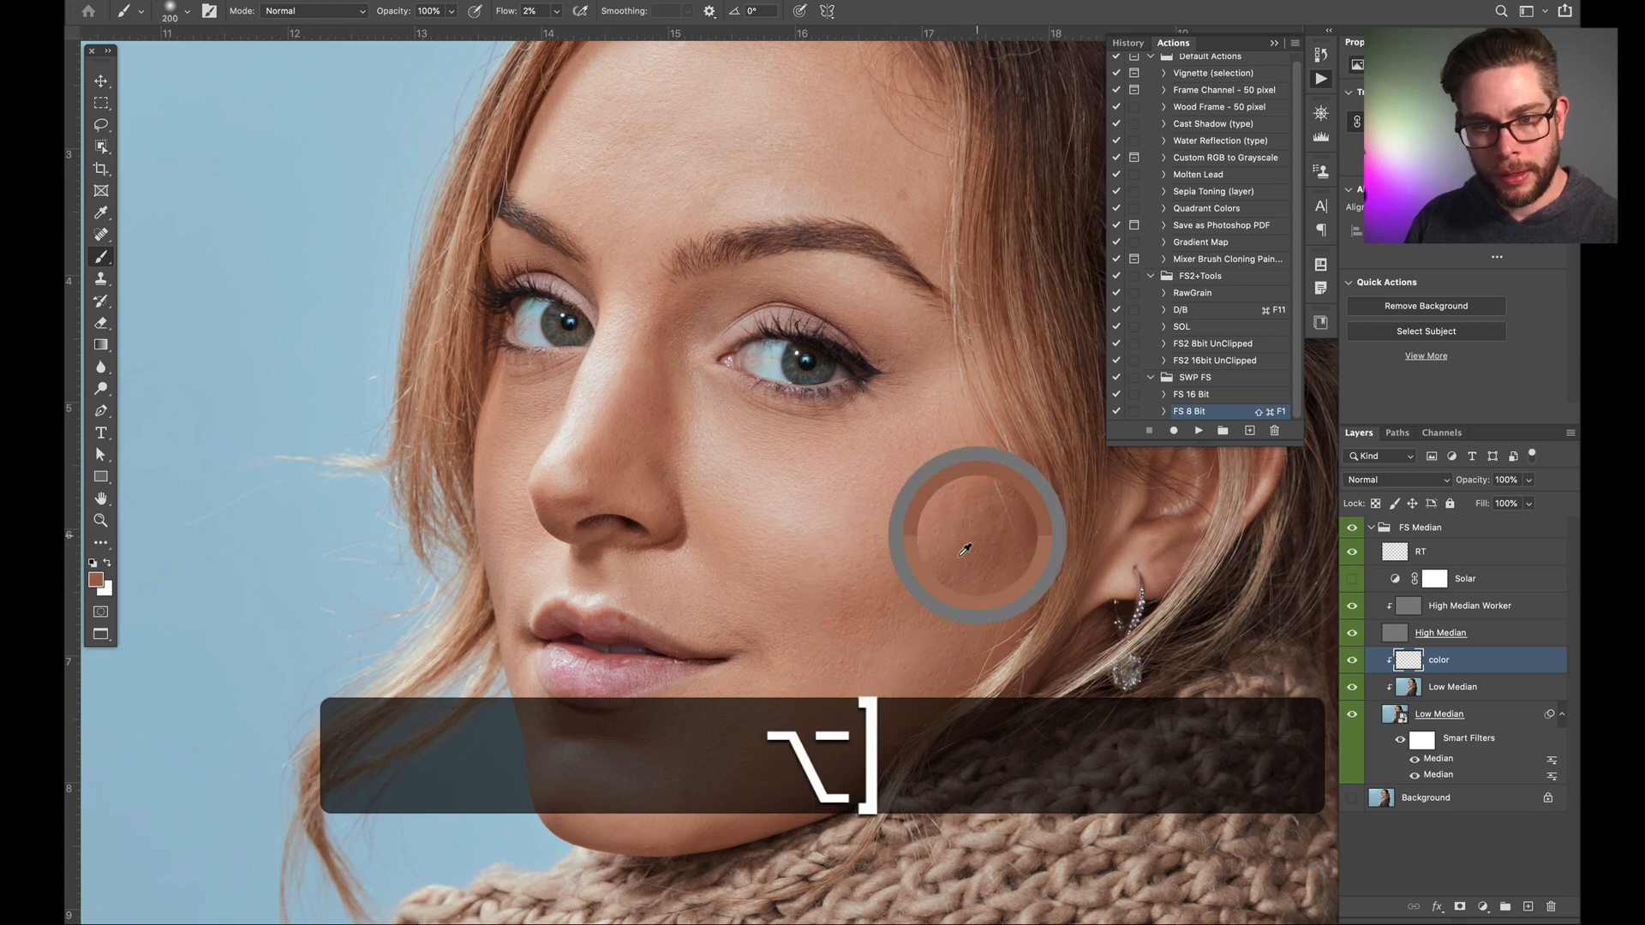
alt+click(942, 569)
alt+click(842, 604)
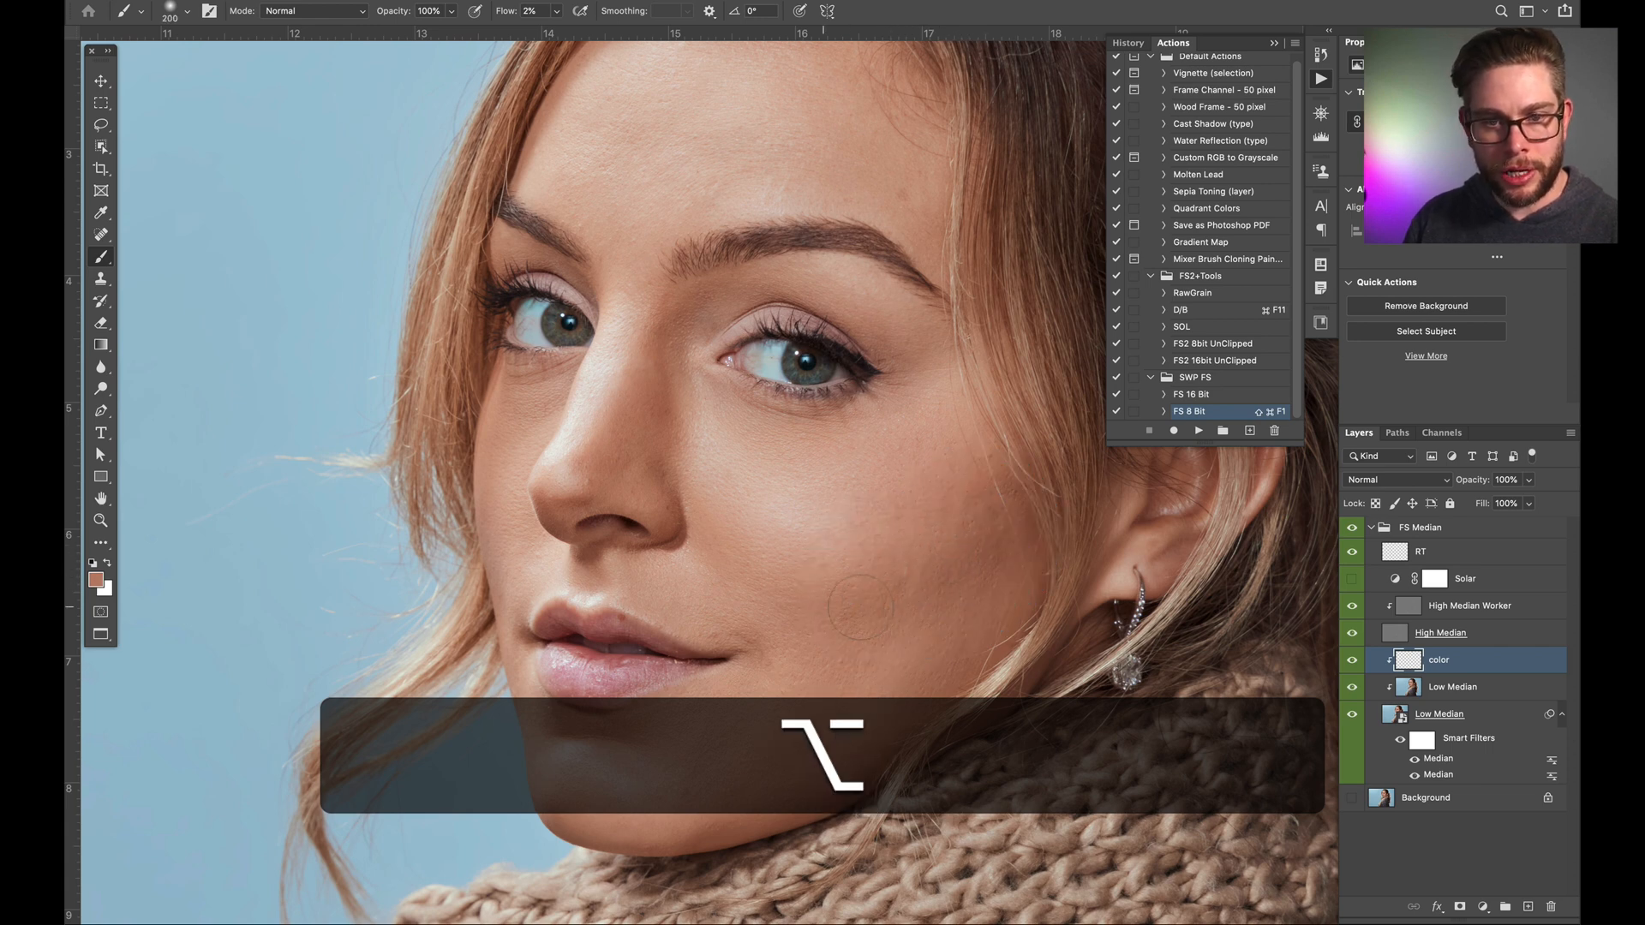
key(bracketleft)
alt+click(763, 677)
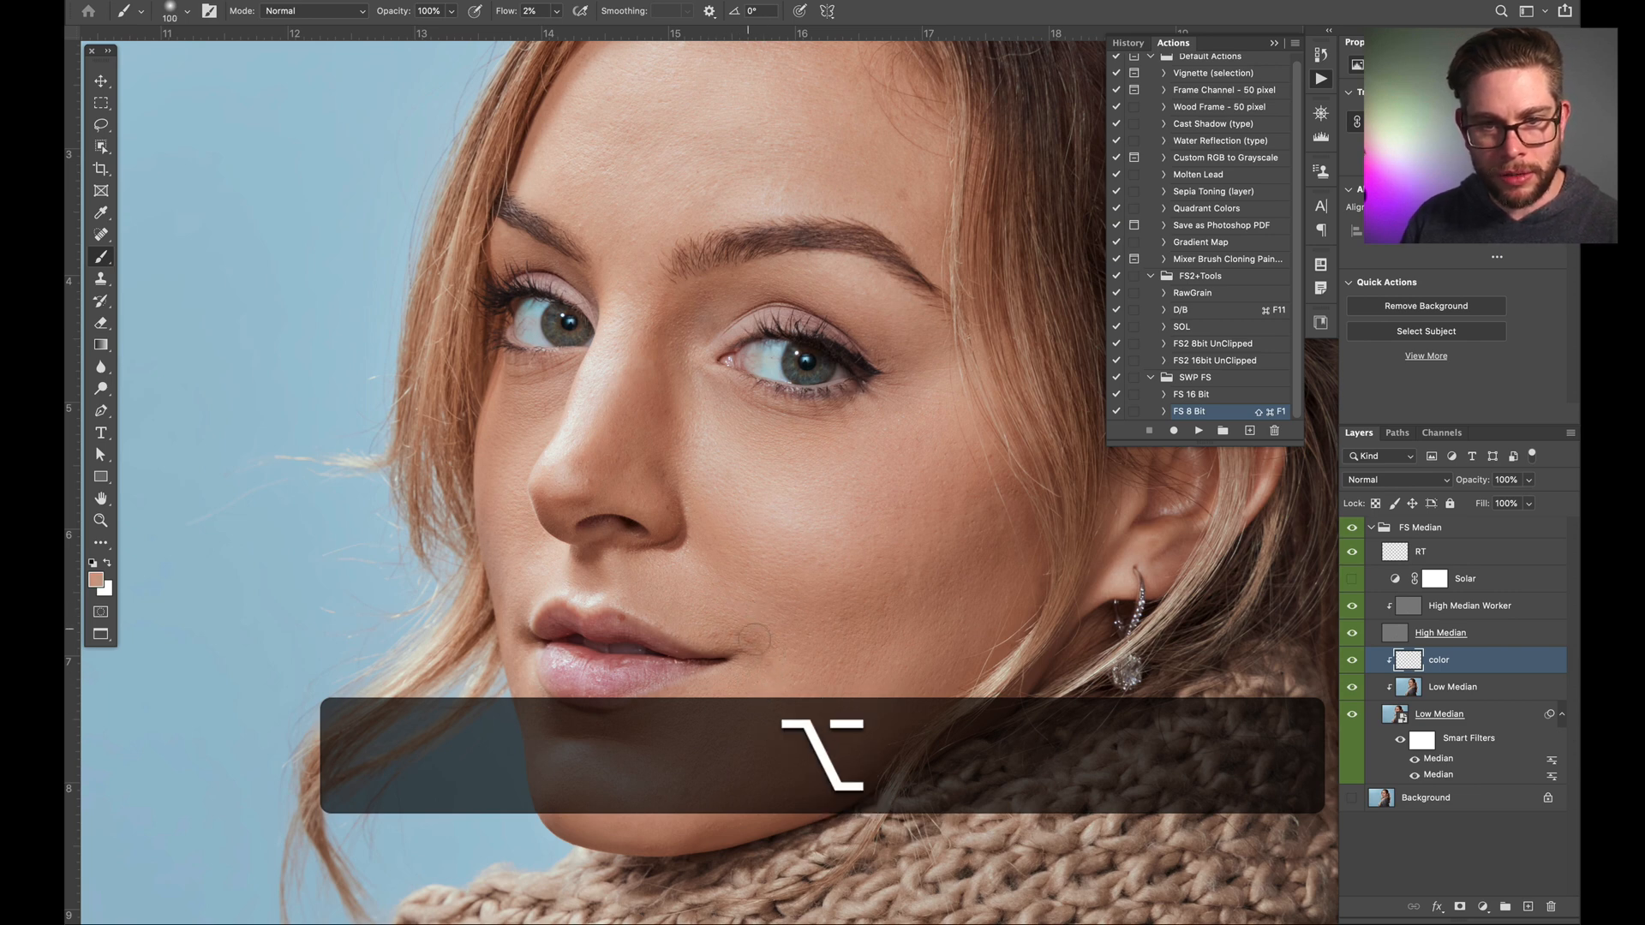
Step: Reduce the brush to 50 px and sample skin tones from the area between the nose and upper lip
key(bracketleft)
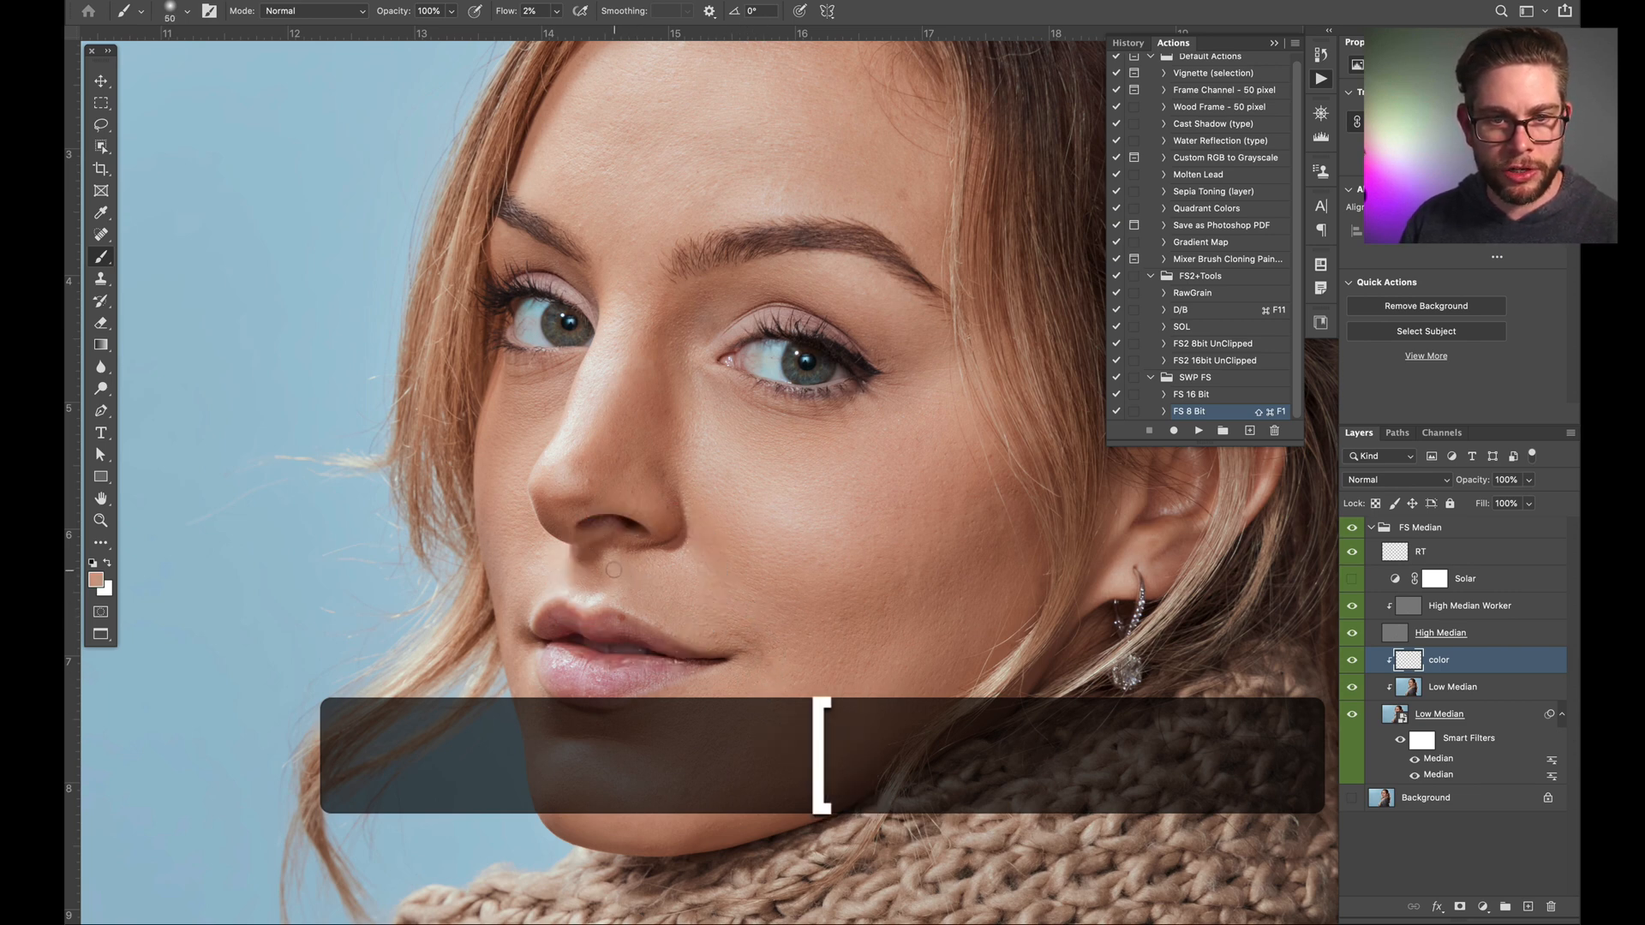
alt+click(613, 566)
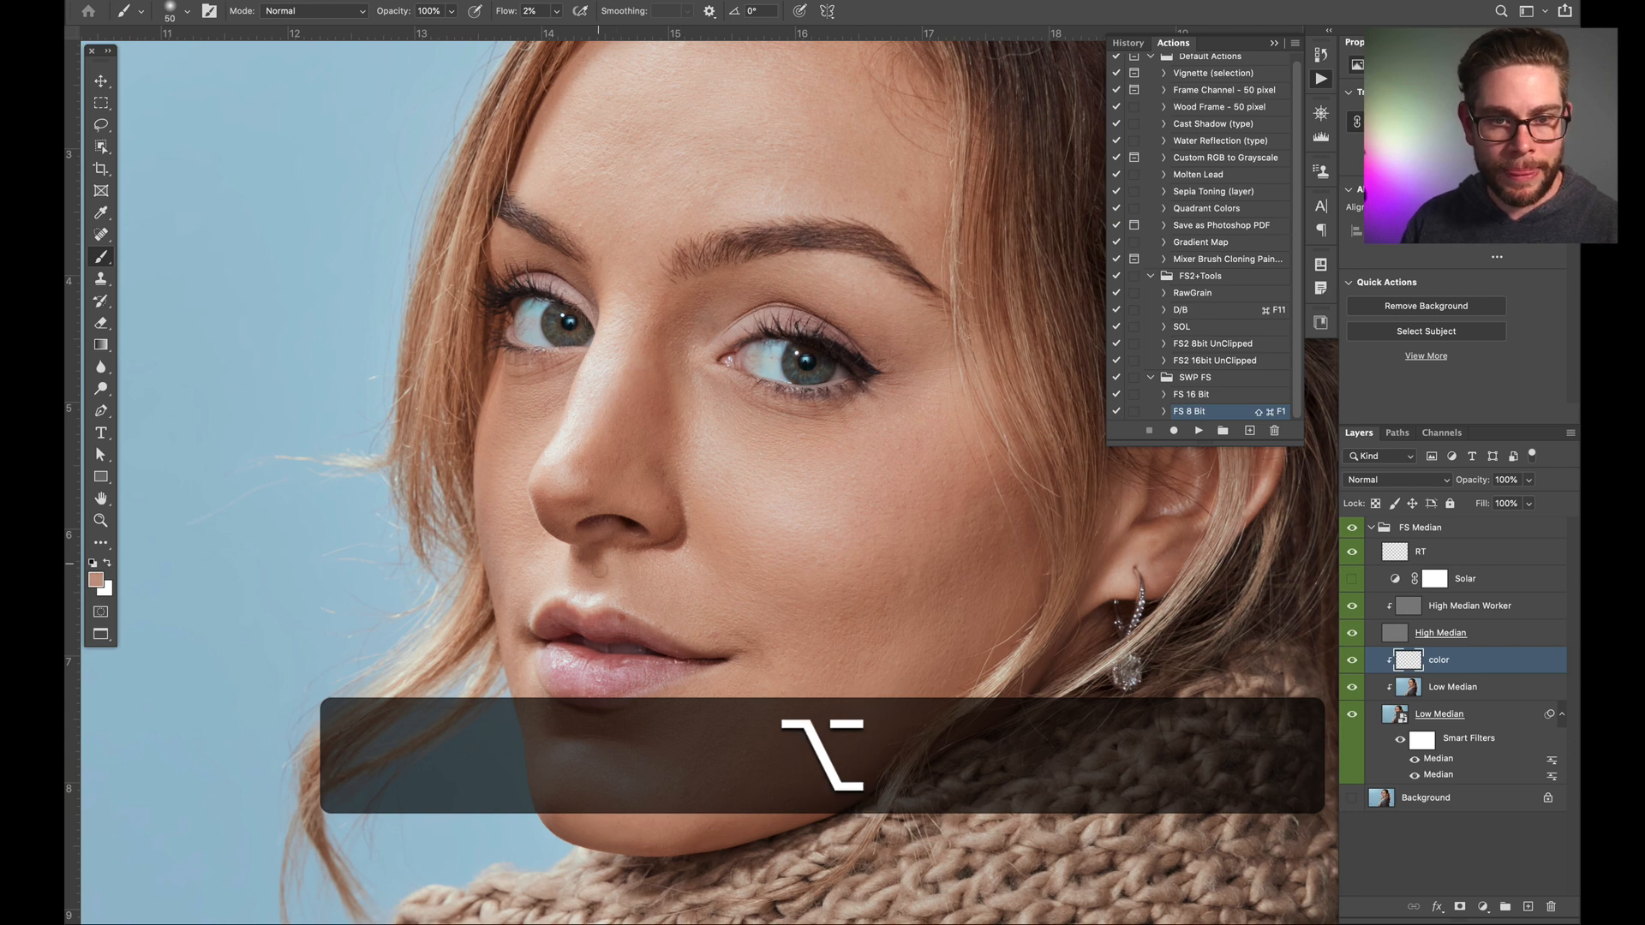
alt+click(578, 568)
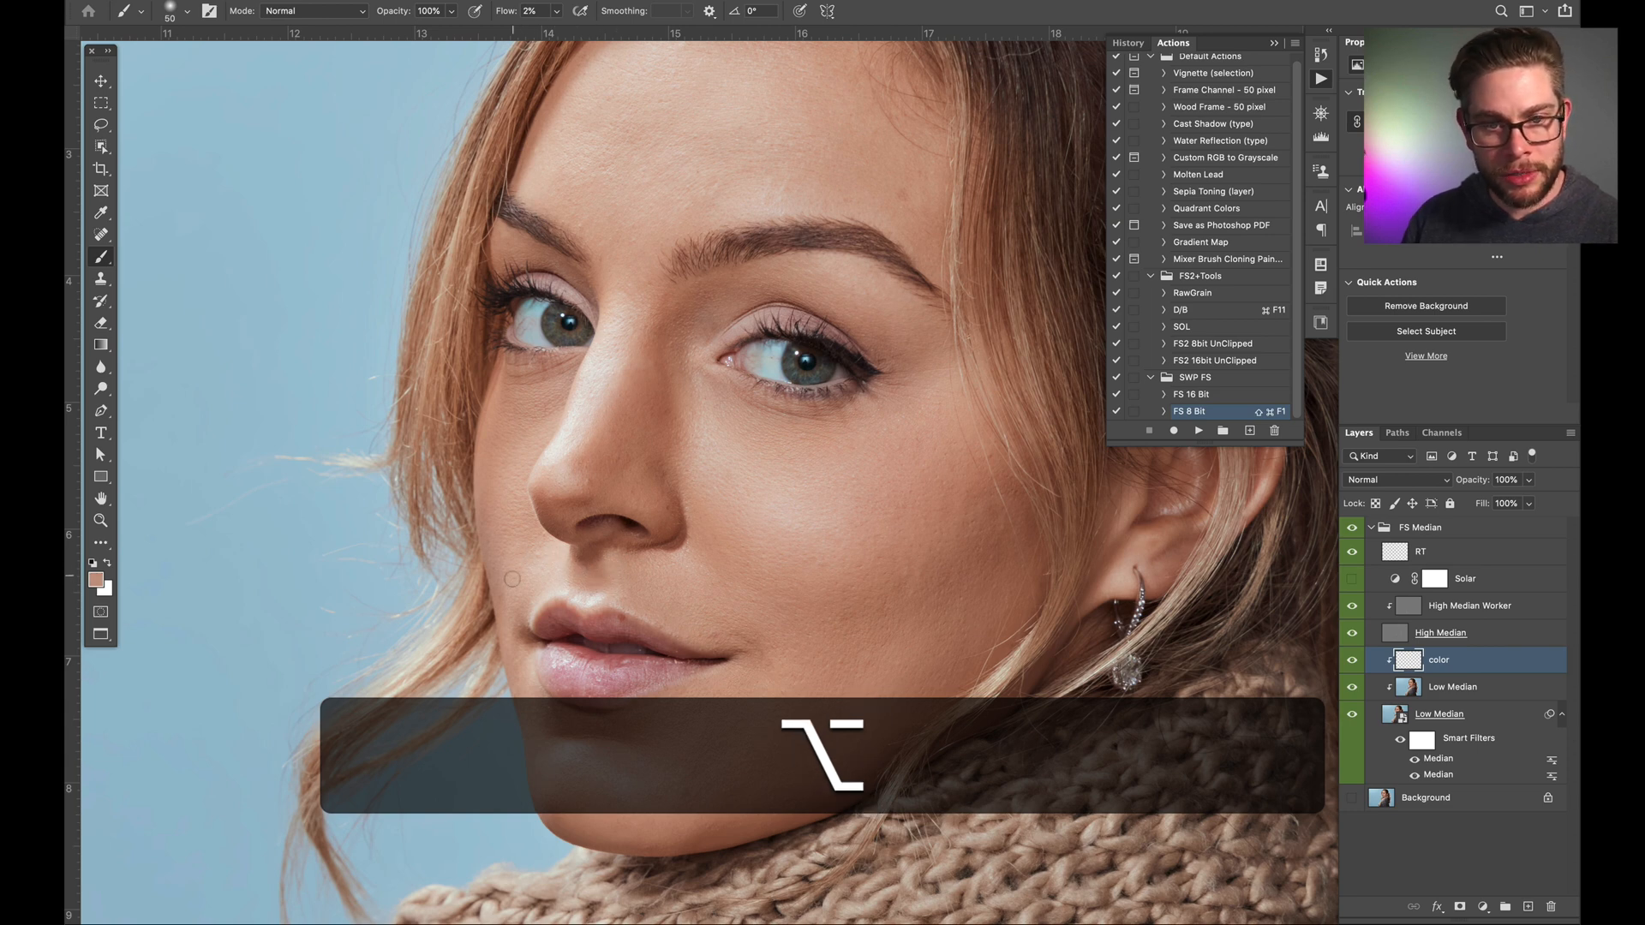
Step: Enlarge the brush to 90 px and sample a skin tone from the far cheek beside the nostril
key(])
key(])
key(])
key(])
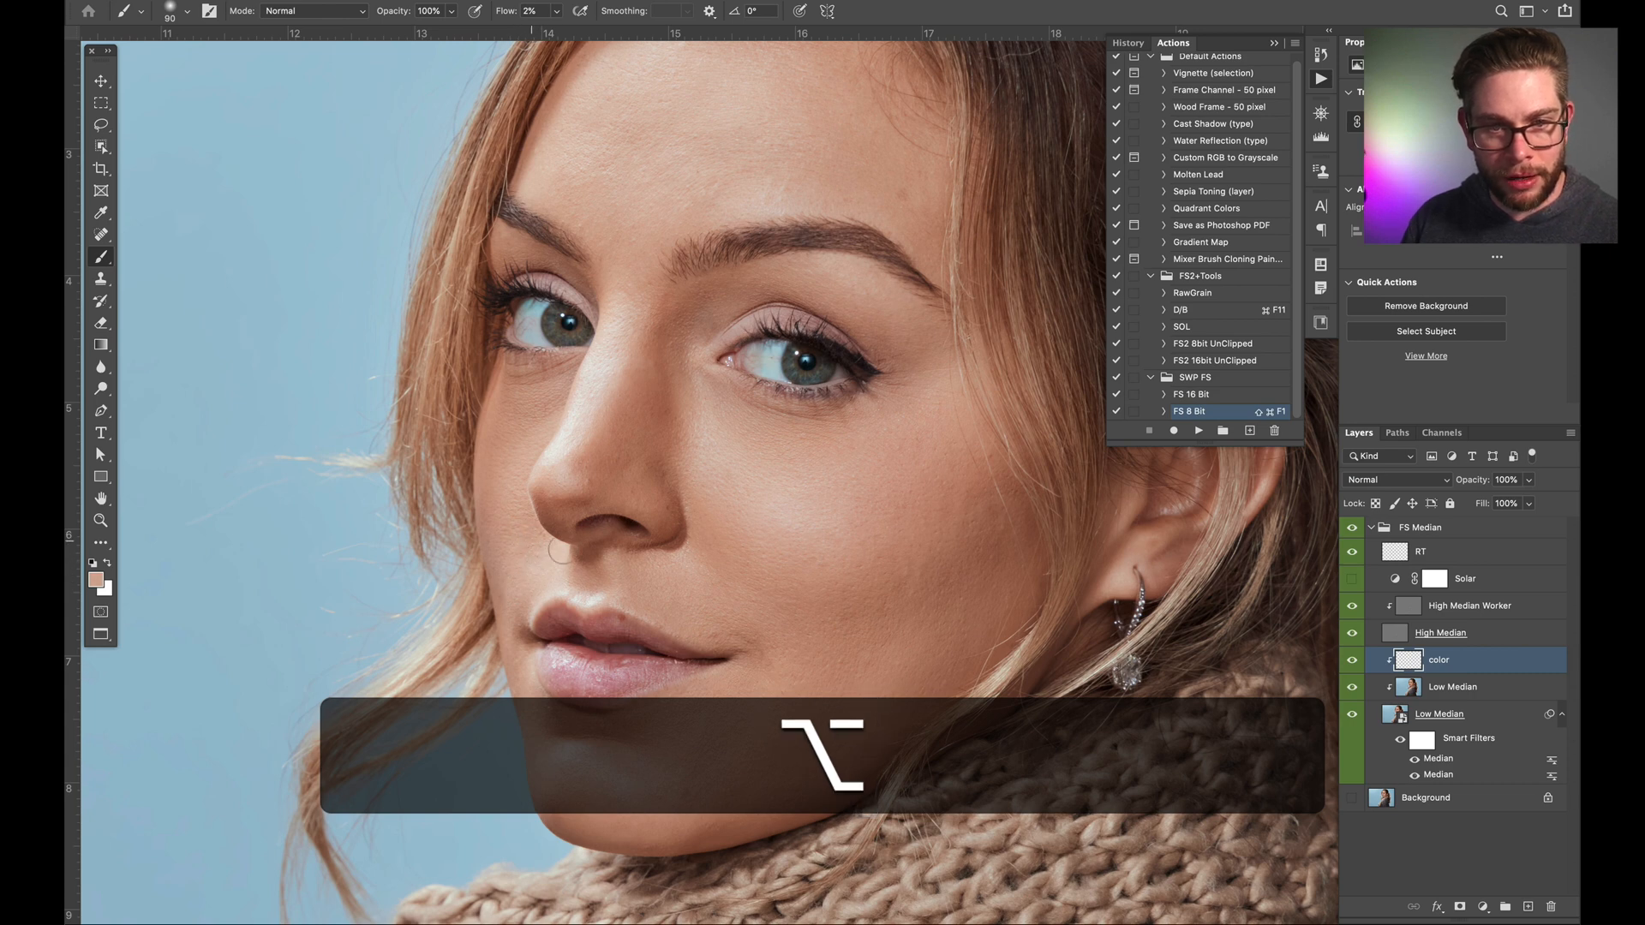
alt+click(519, 537)
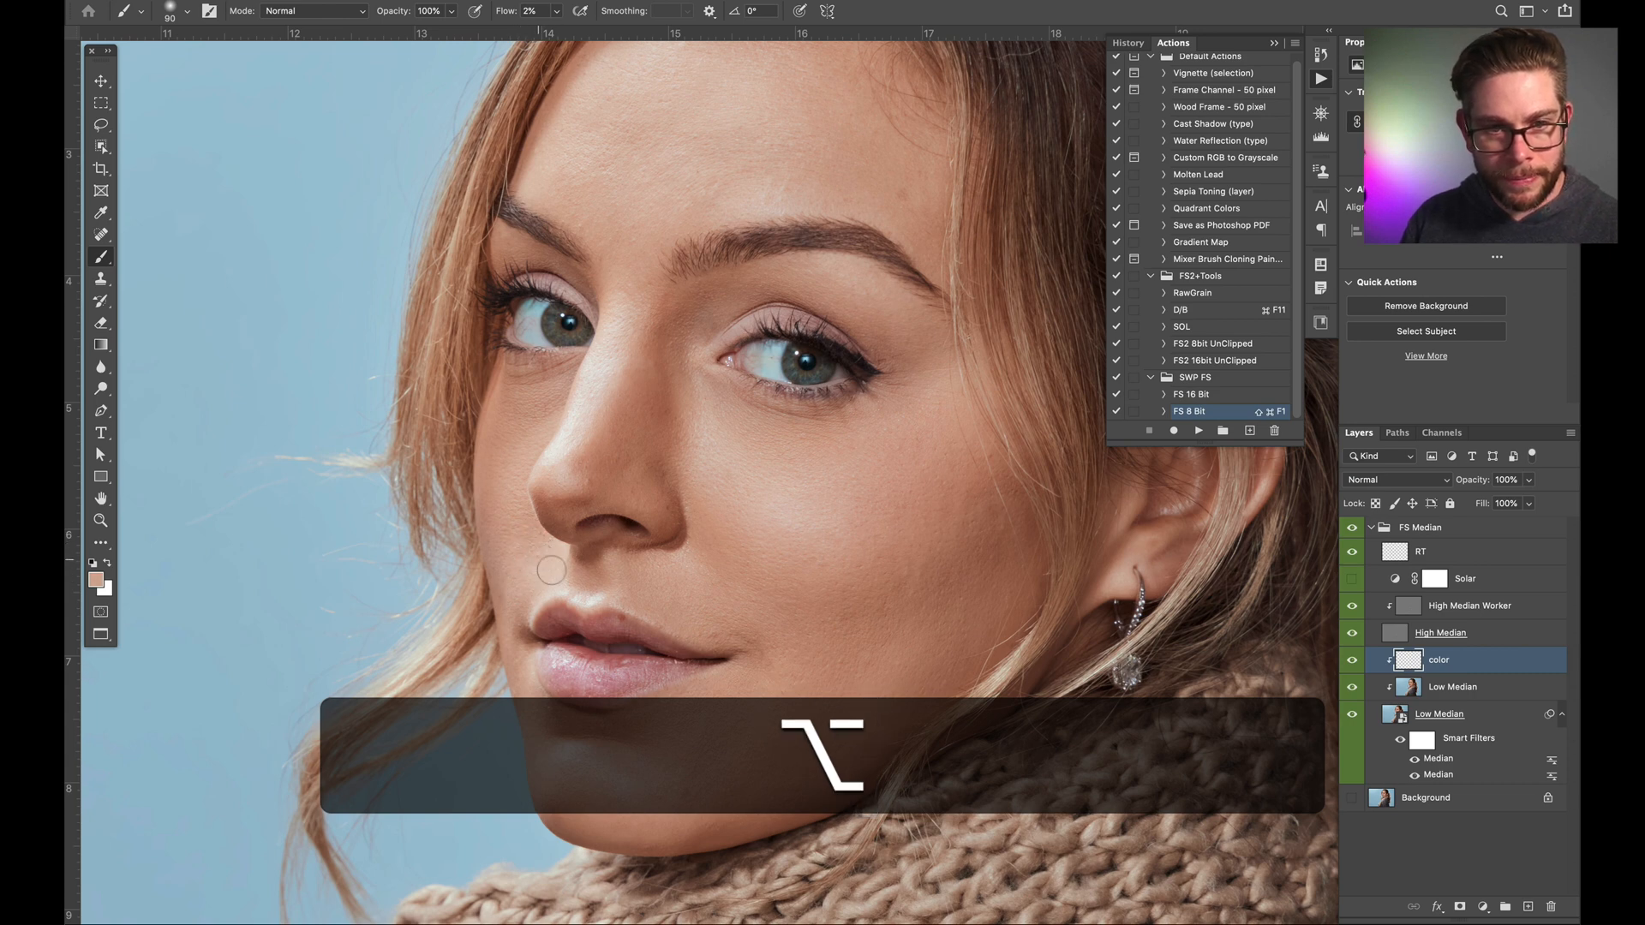
Step: Set the brush to 80 px and sample skin tones beside and just below the far mouth corner
key(bracketleft)
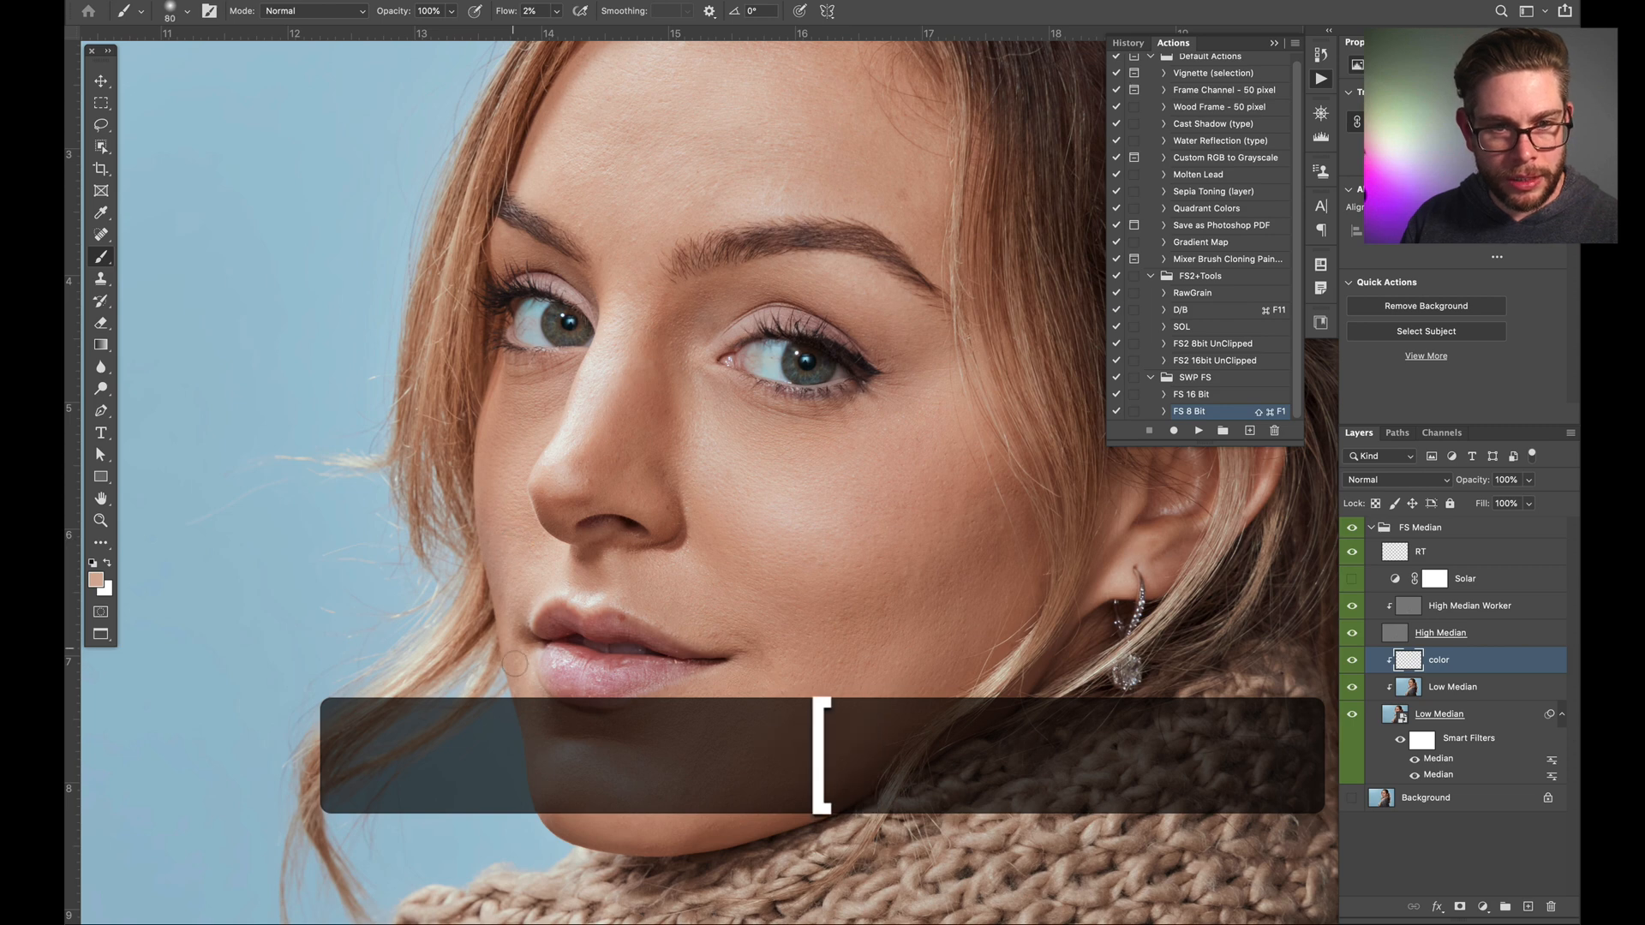
alt+click(518, 676)
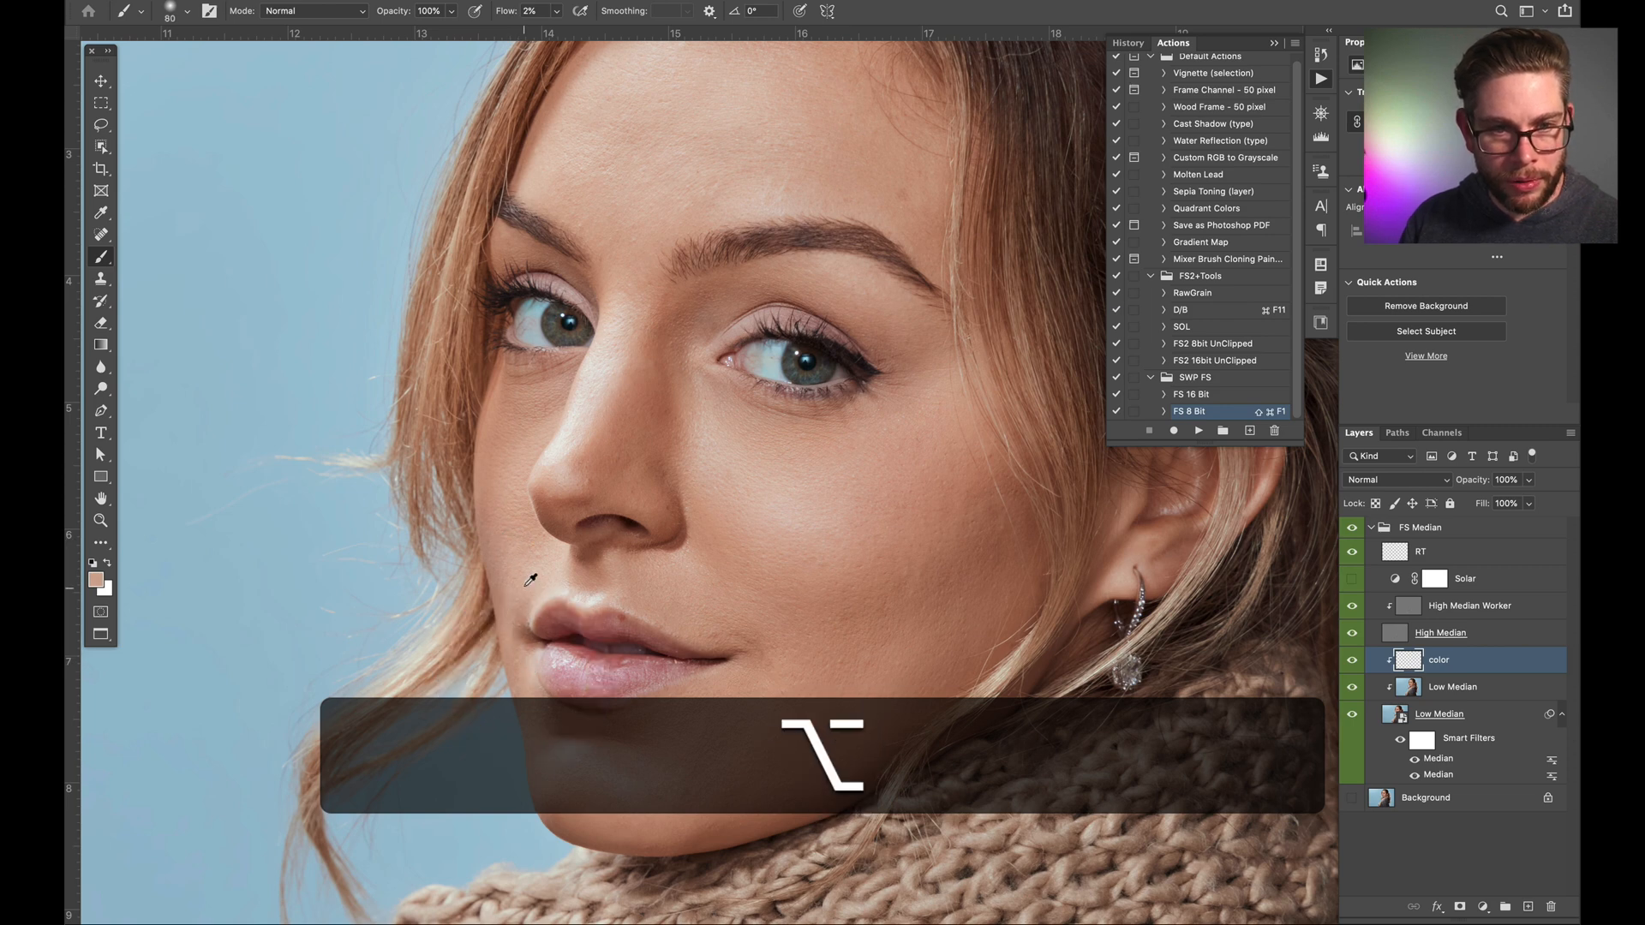
alt+click(523, 616)
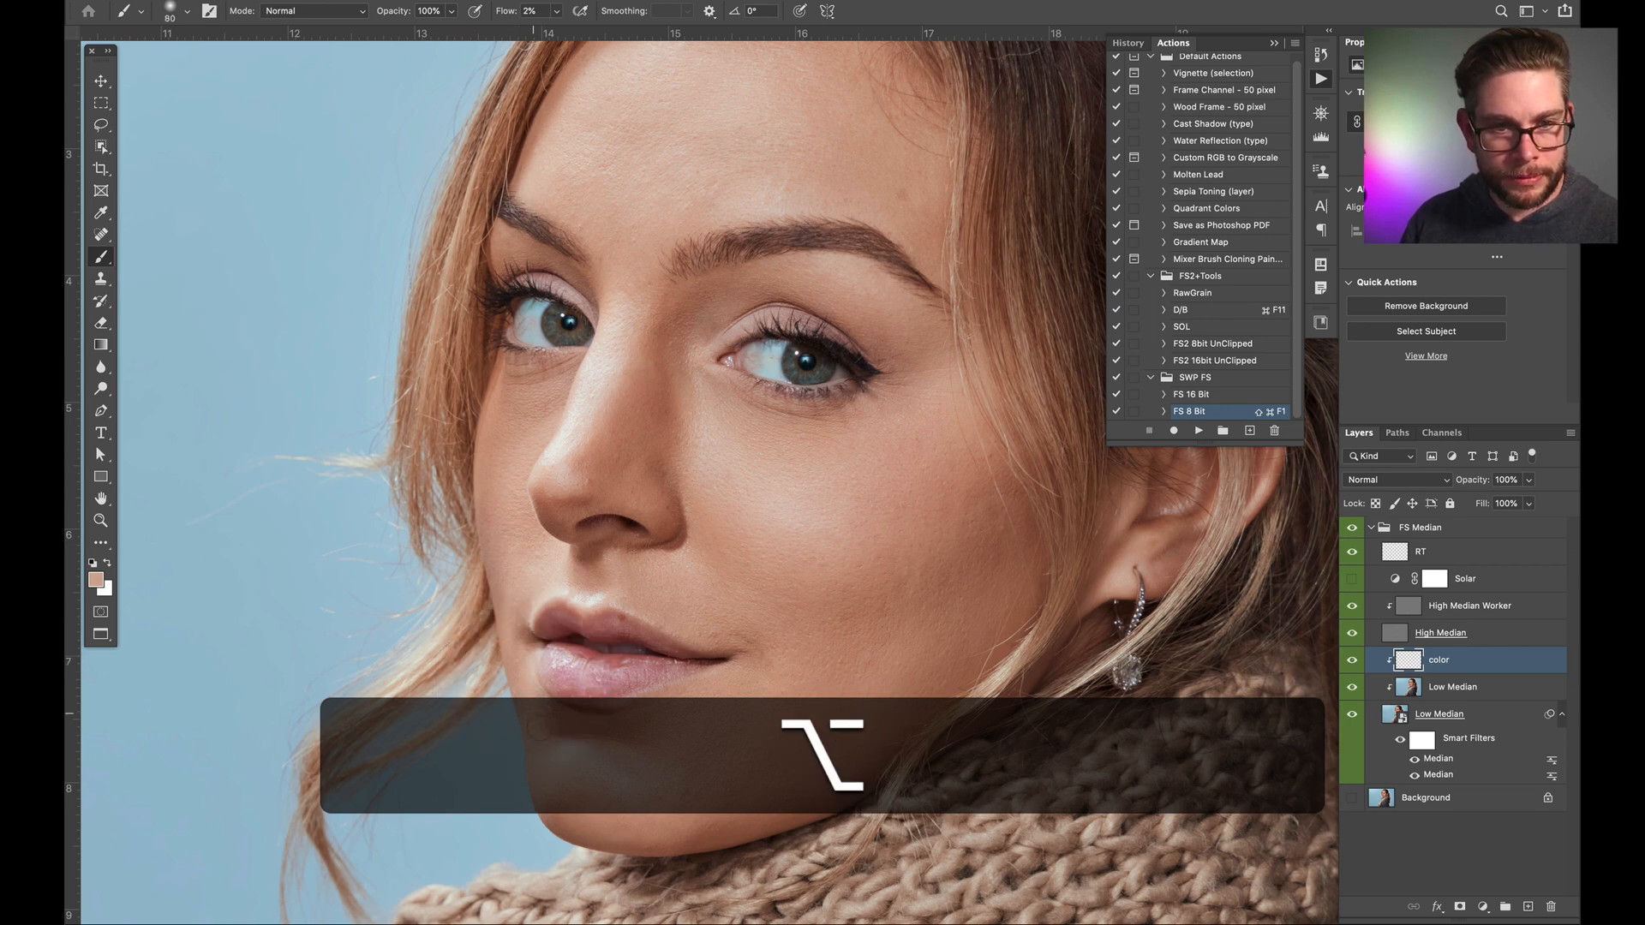
Step: Enlarge the brush to 100 px and sample skin tones from the chin
key(bracketright)
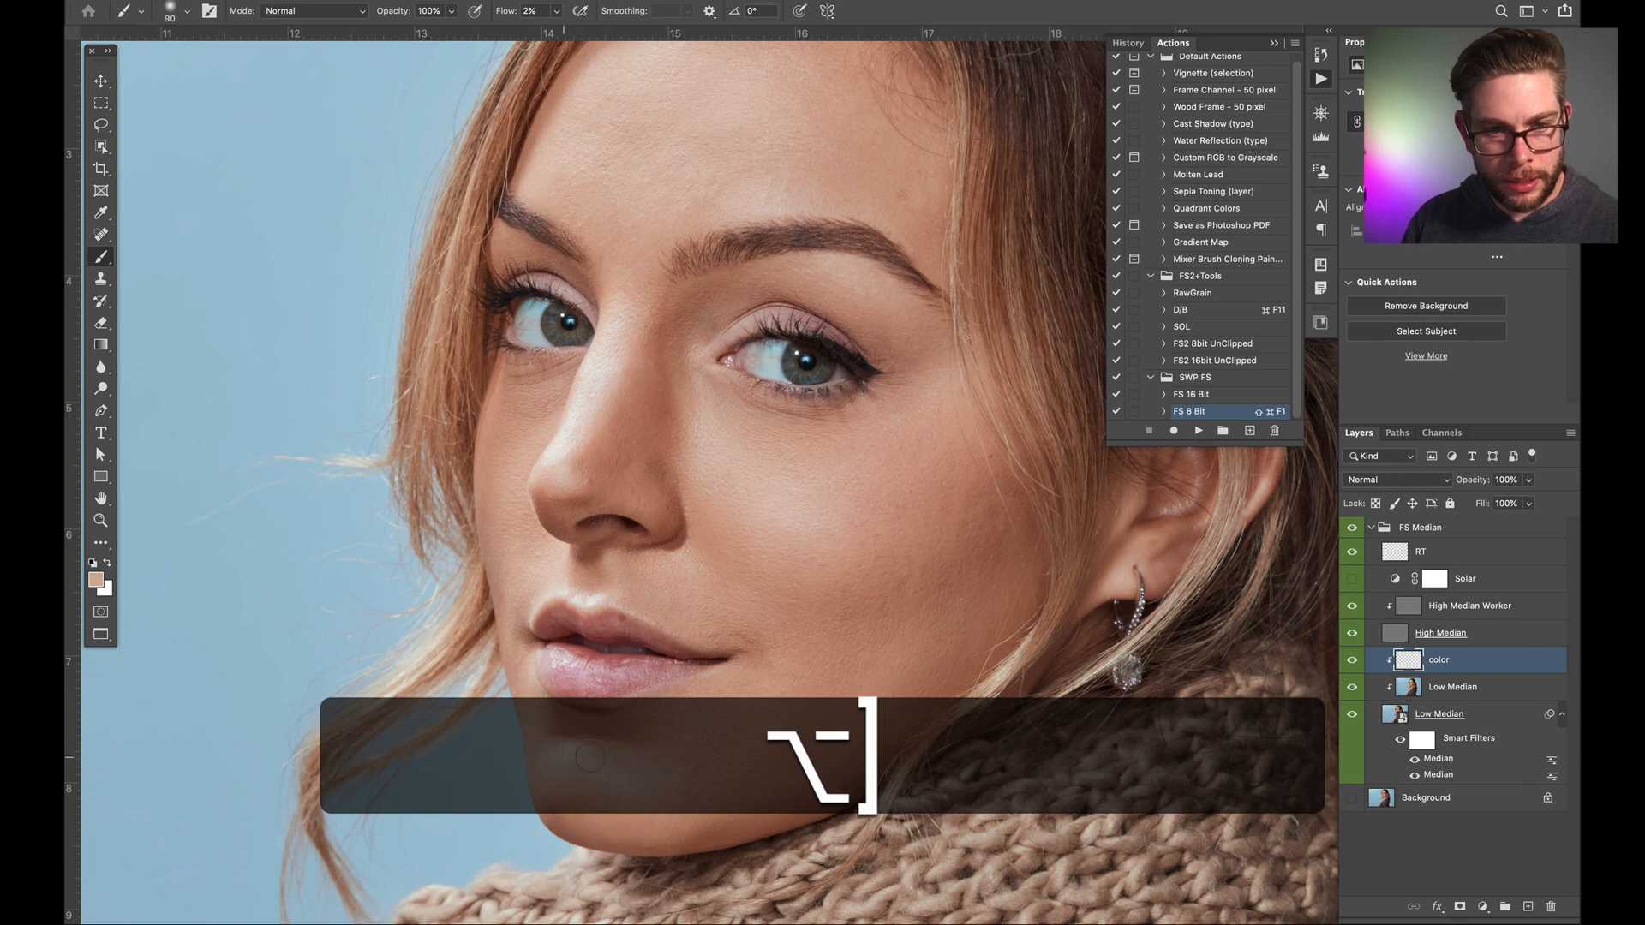
alt+click(557, 780)
key(bracketright)
alt+click(569, 785)
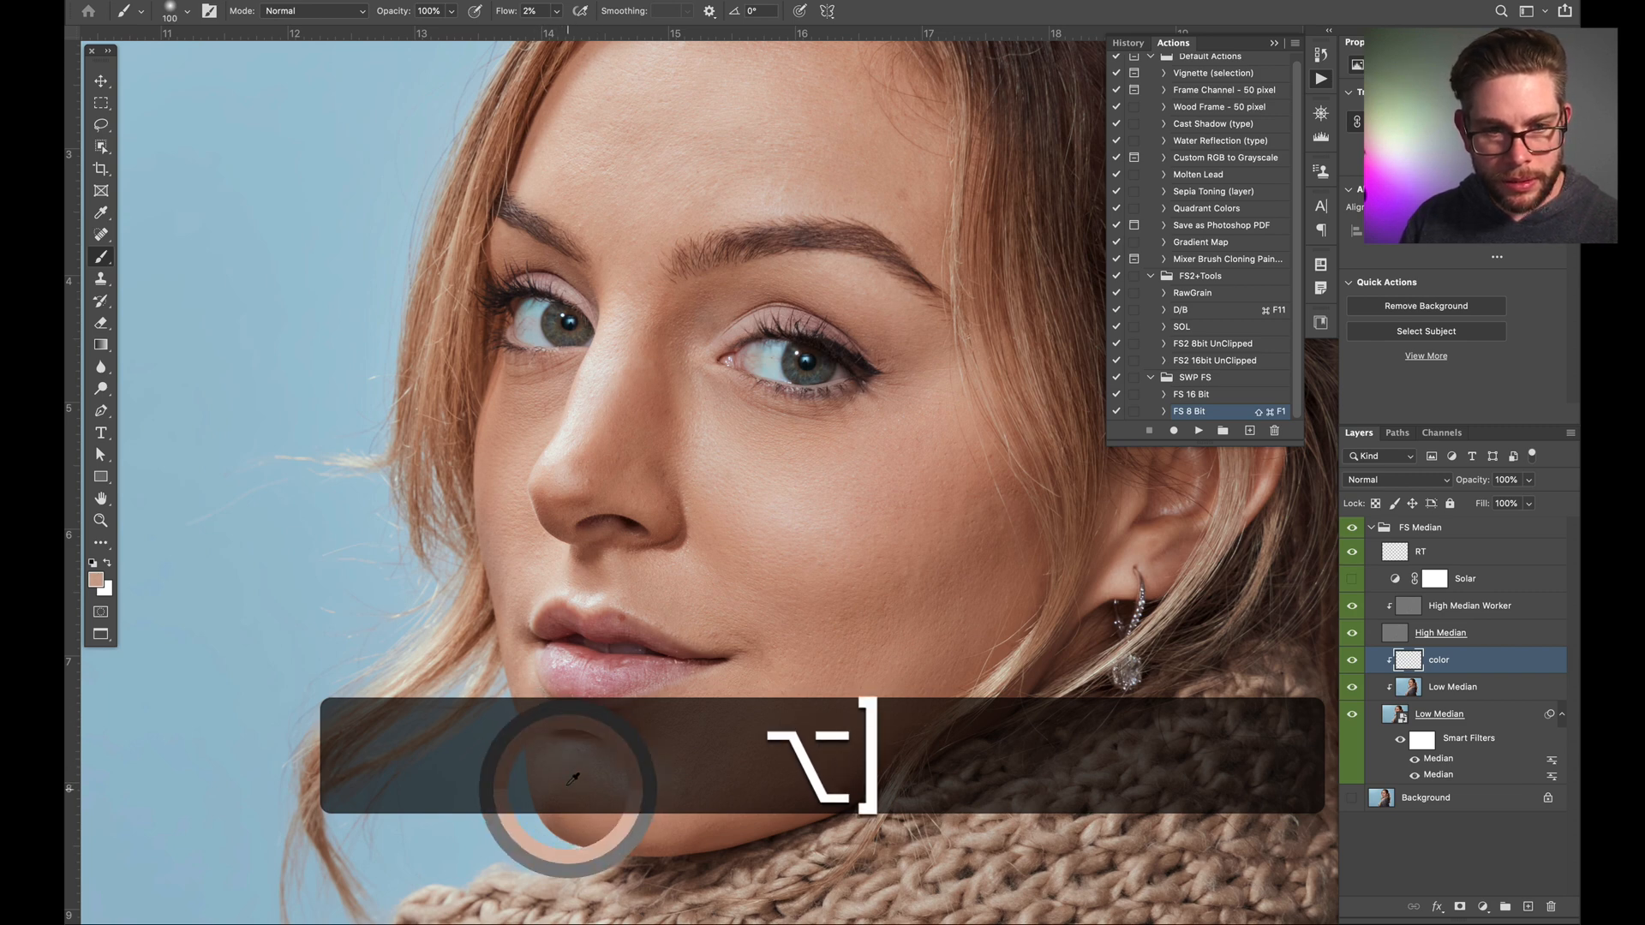
Step: Adjust the brush between 125 and 200 px while evening the chin, jaw and lower cheek, finishing at 150 px
key(bracketright)
key(bracketright)
key(bracketright)
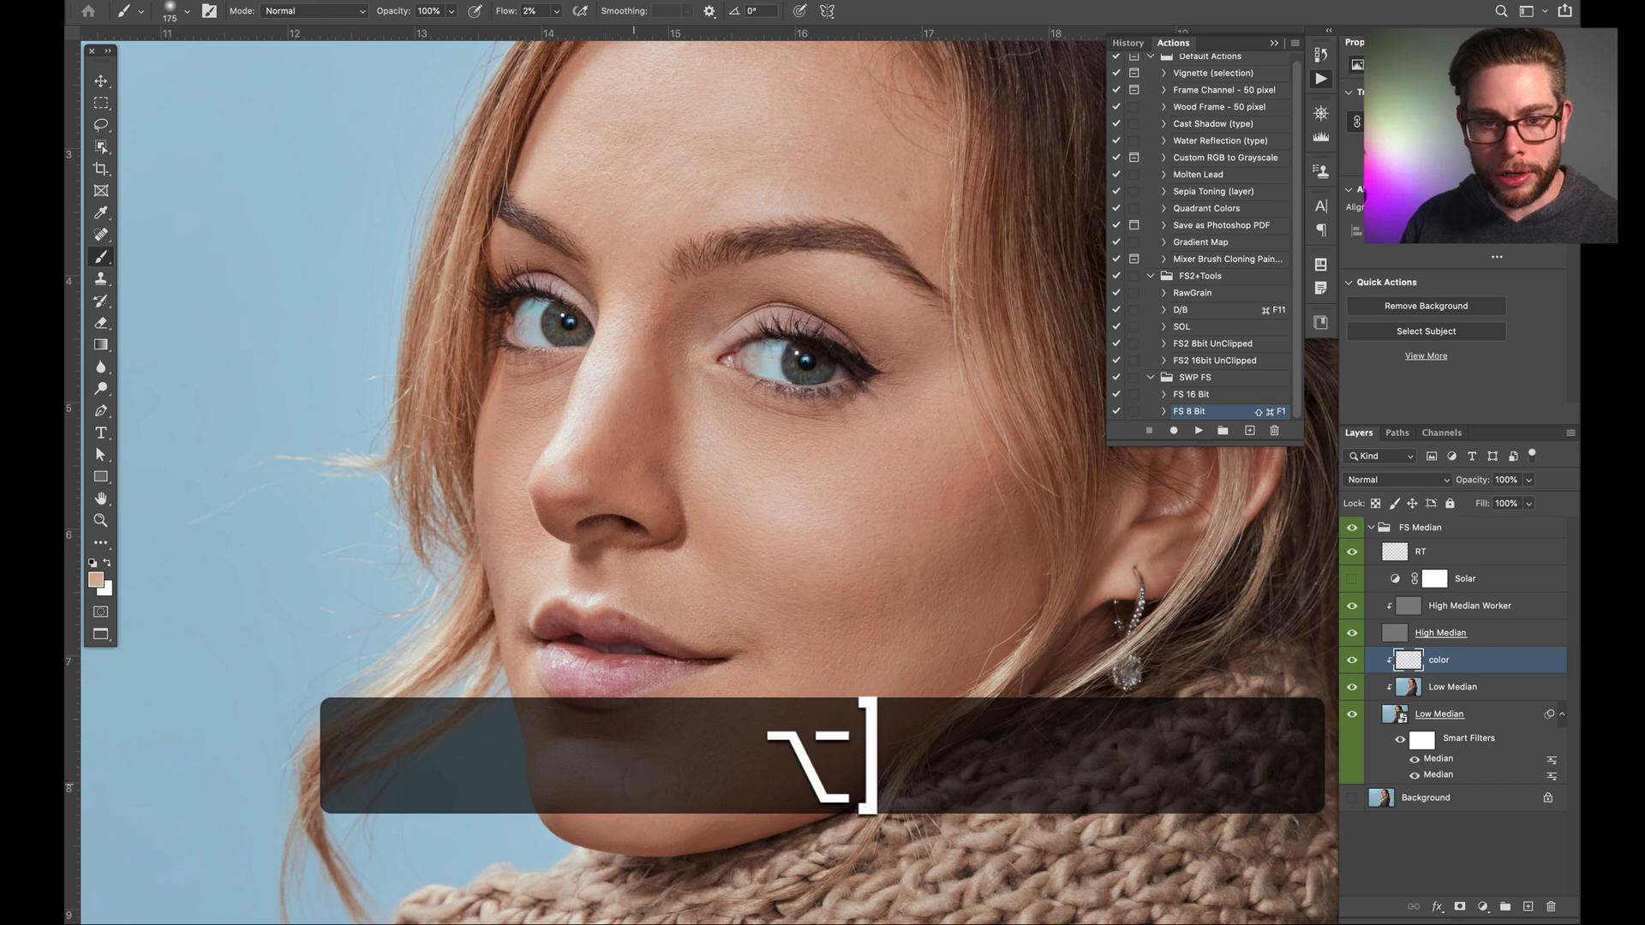
key(bracketleft)
key(bracketleft)
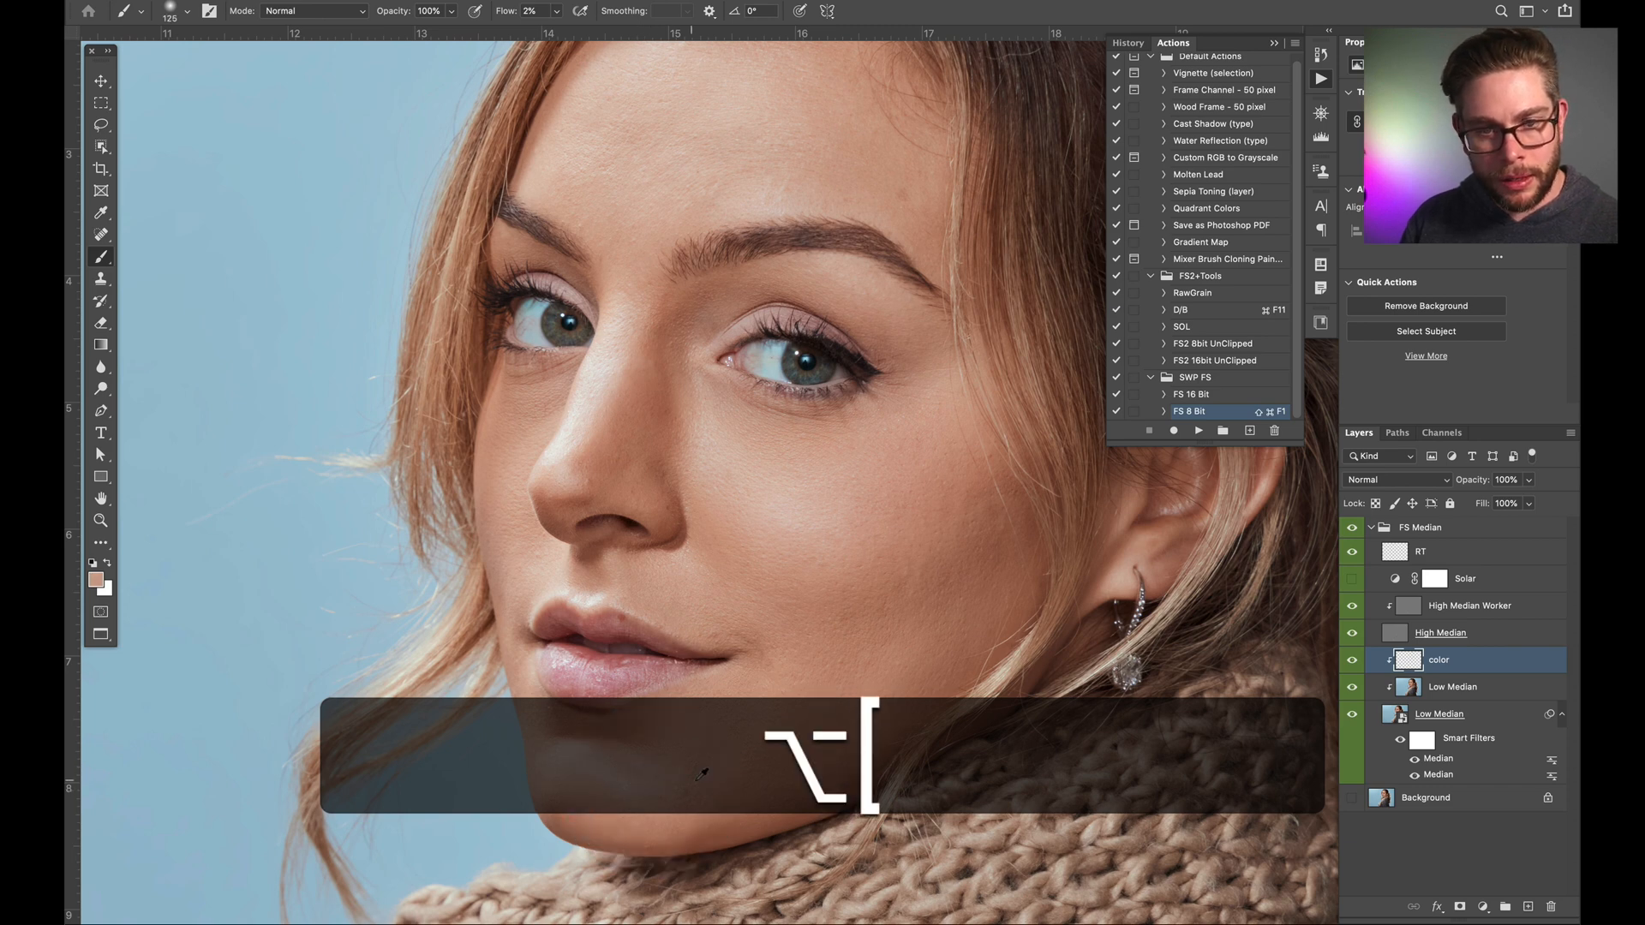
key(bracketright)
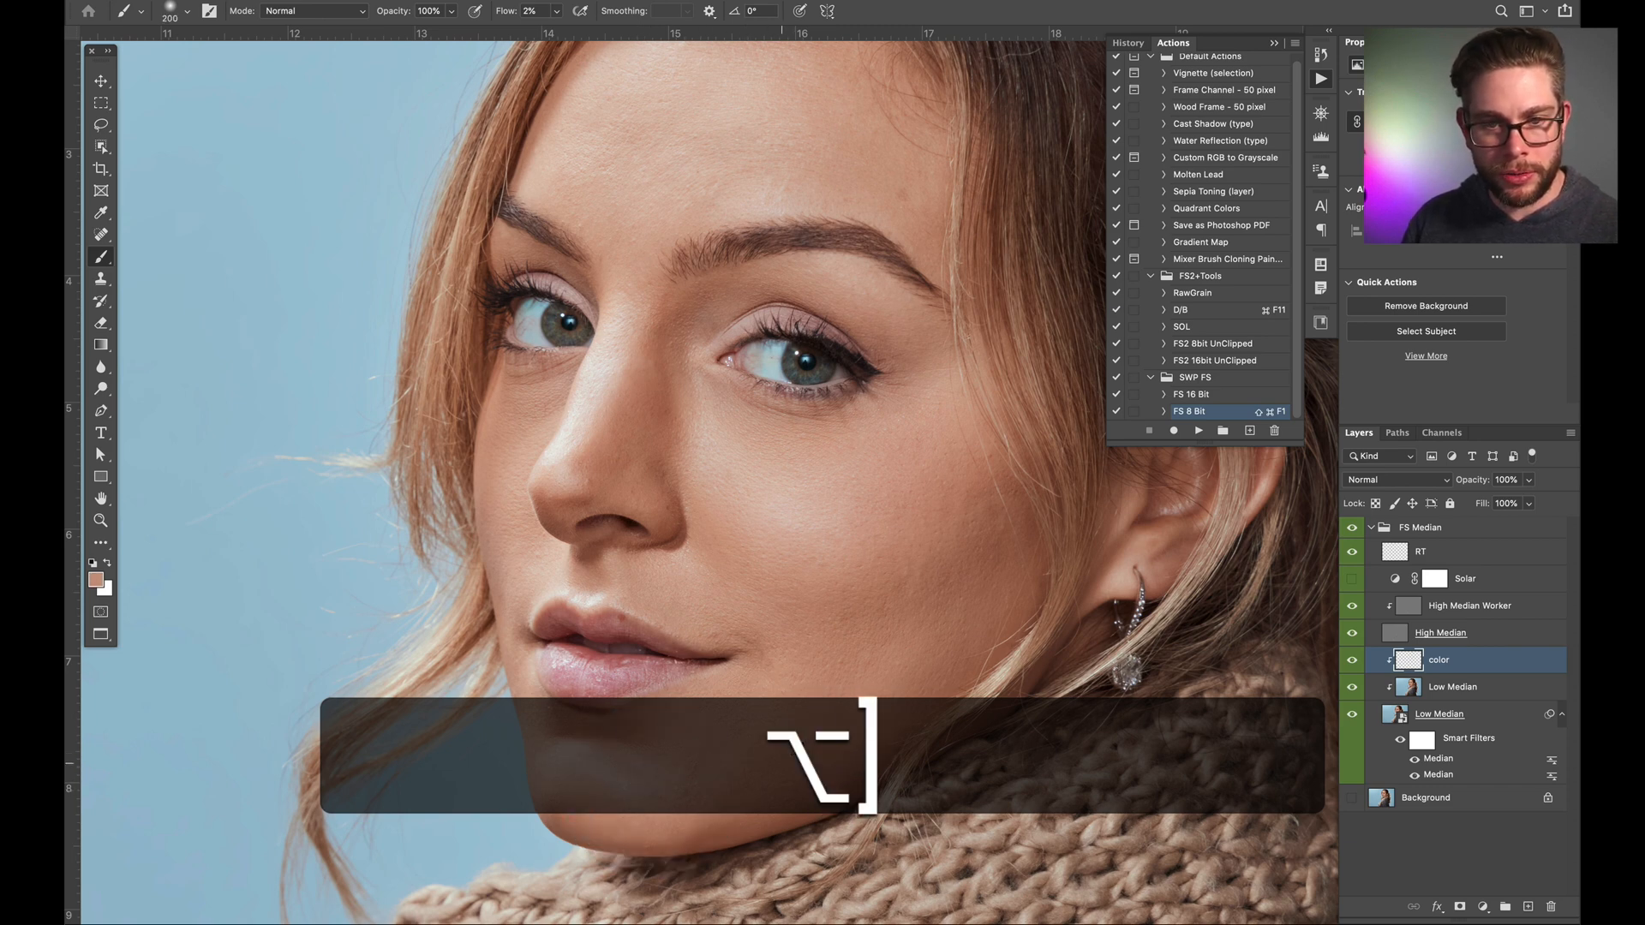
key(bracketleft)
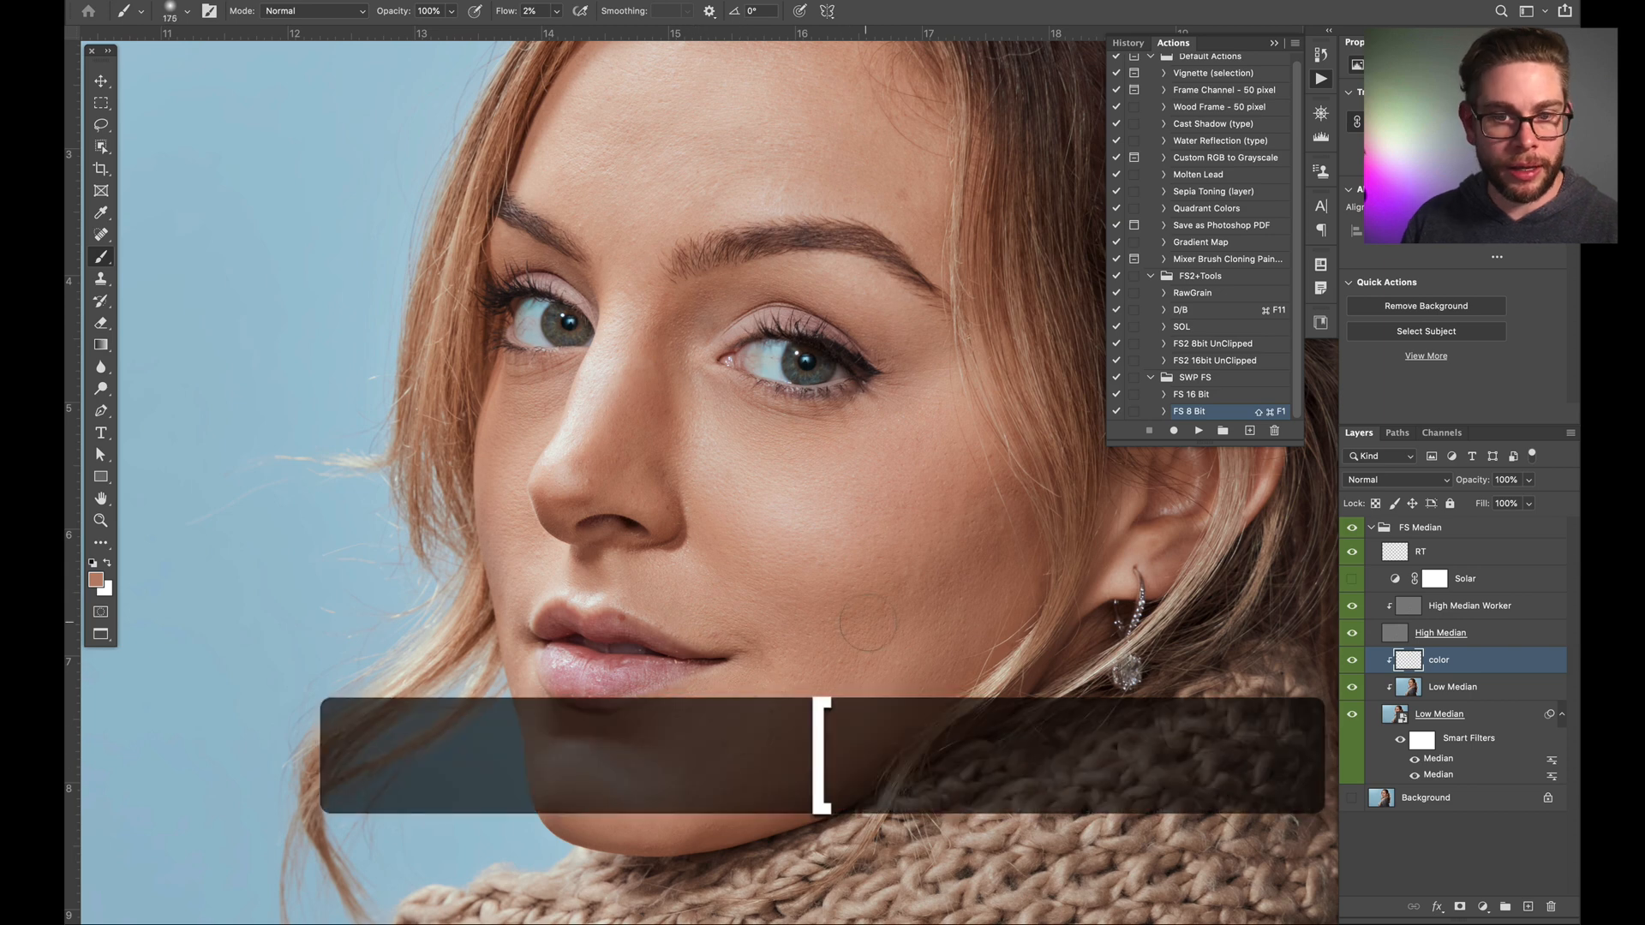
key(bracketleft)
Step: Compare the face with the color layer and the clipped Low Median layer hidden and shown
key(super+minus)
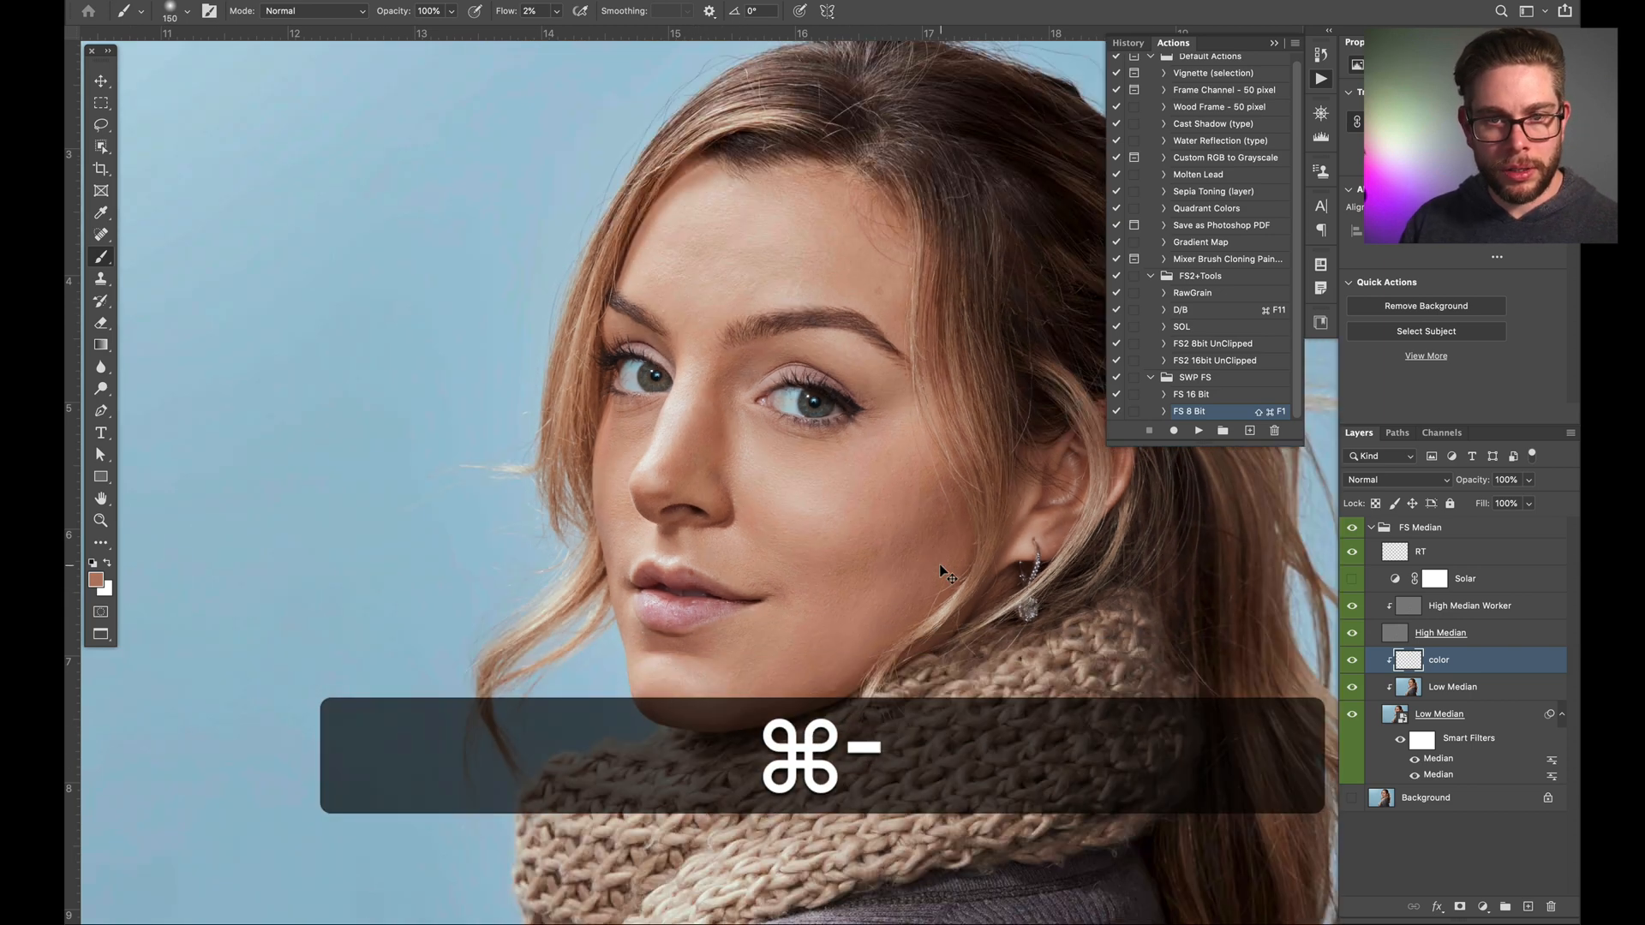
key(super+1)
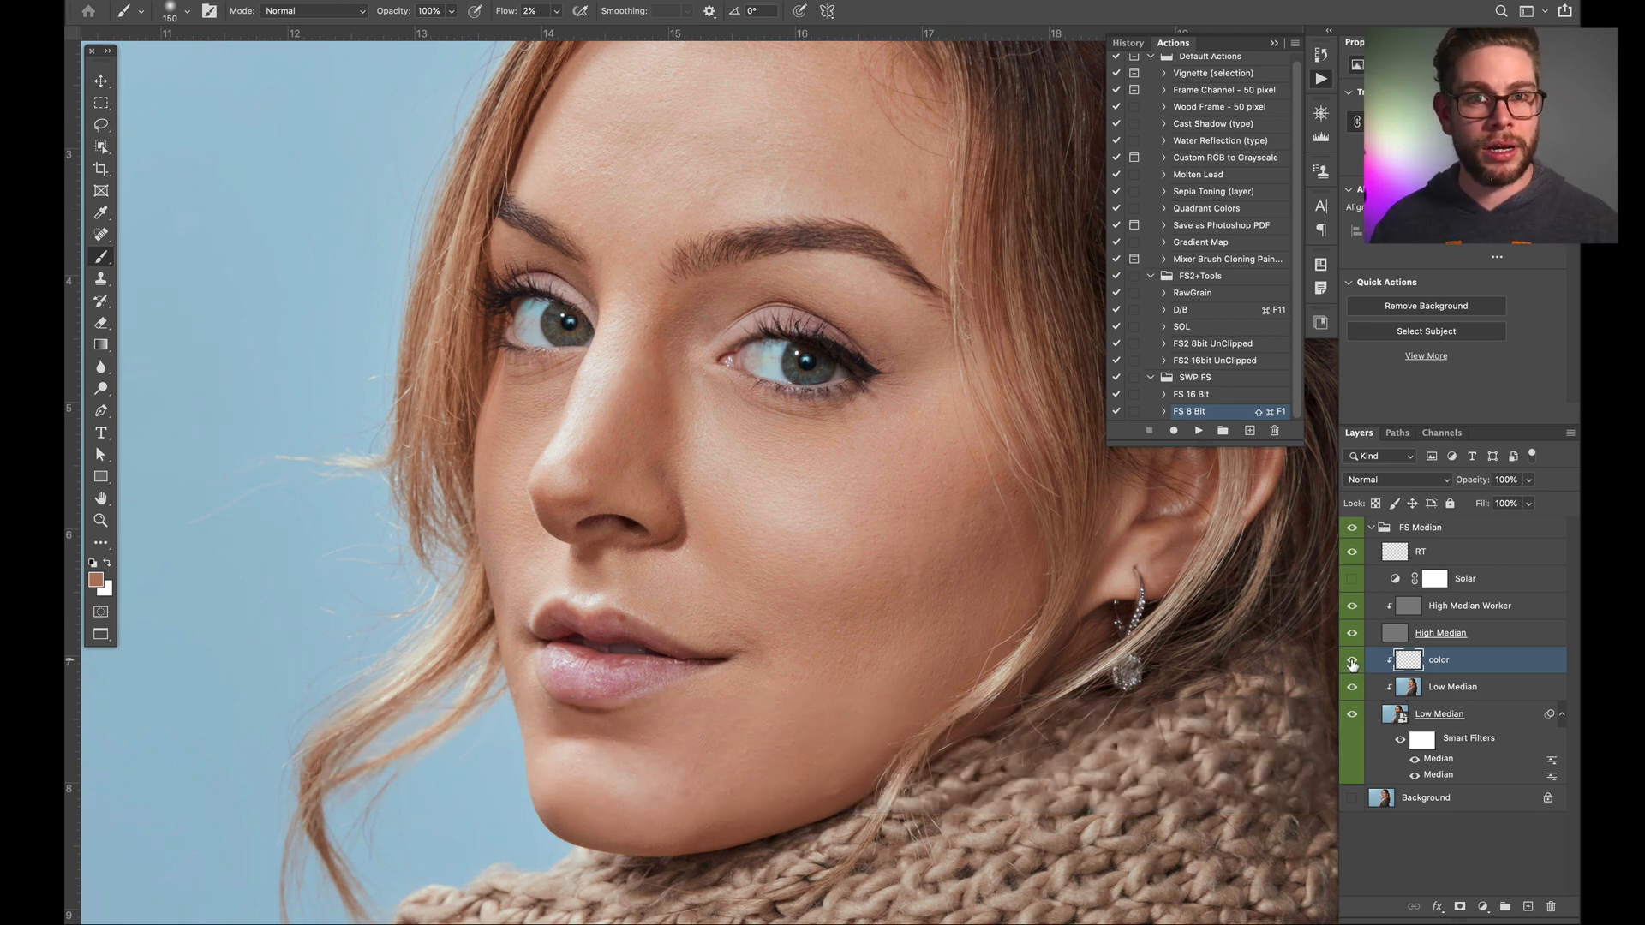
click(1352, 661)
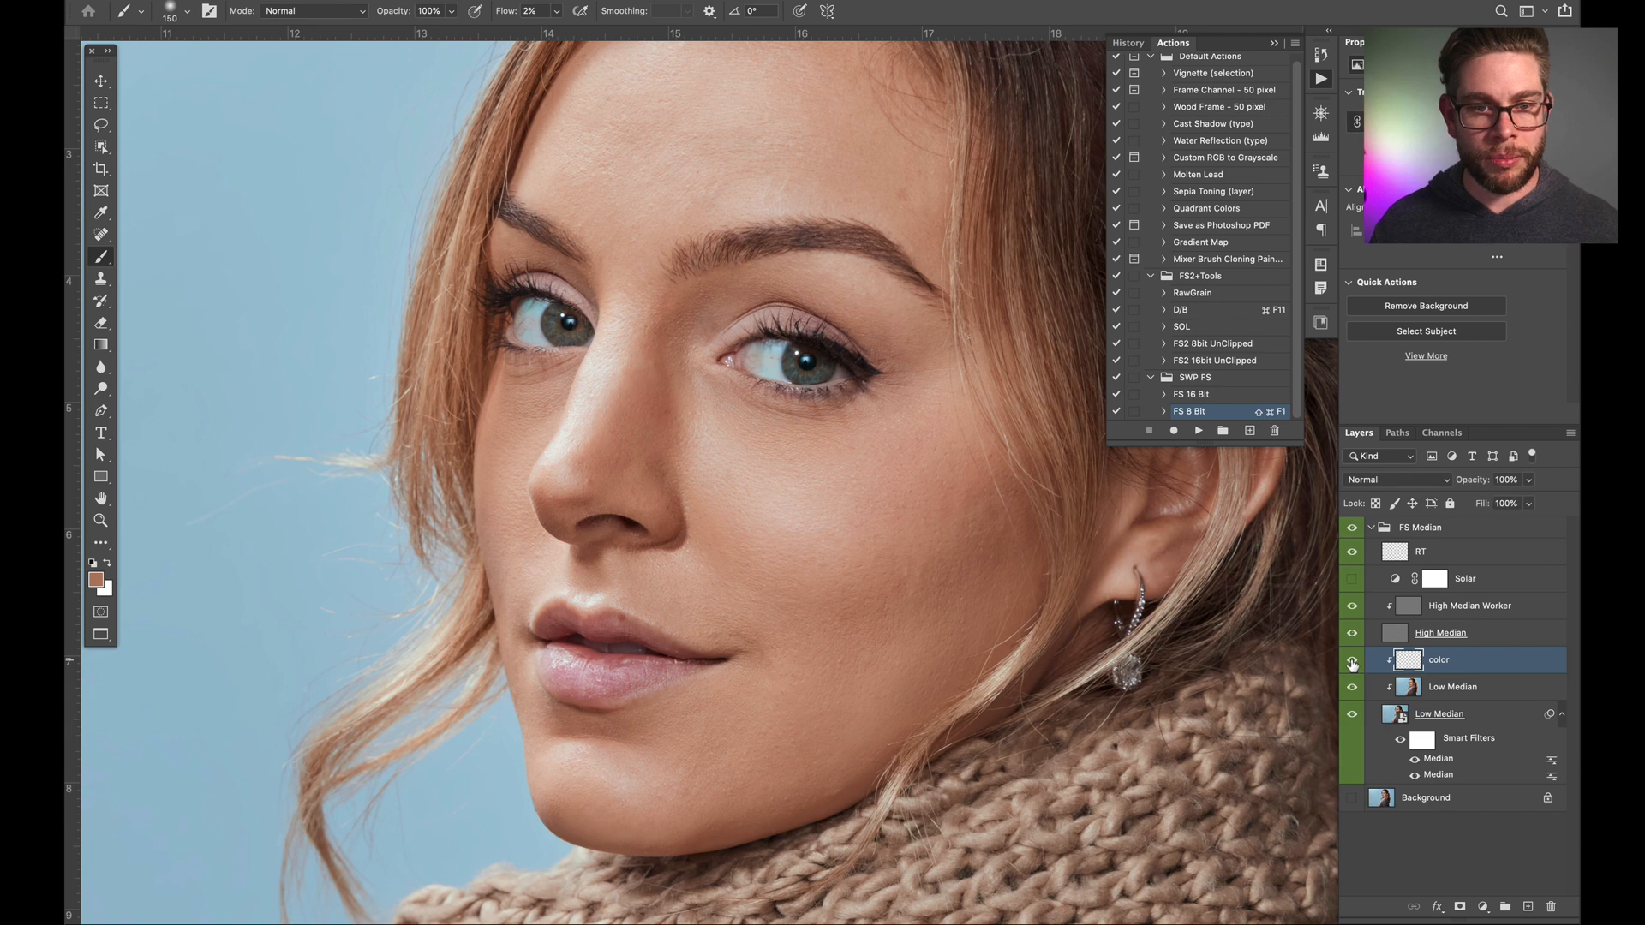
click(1352, 662)
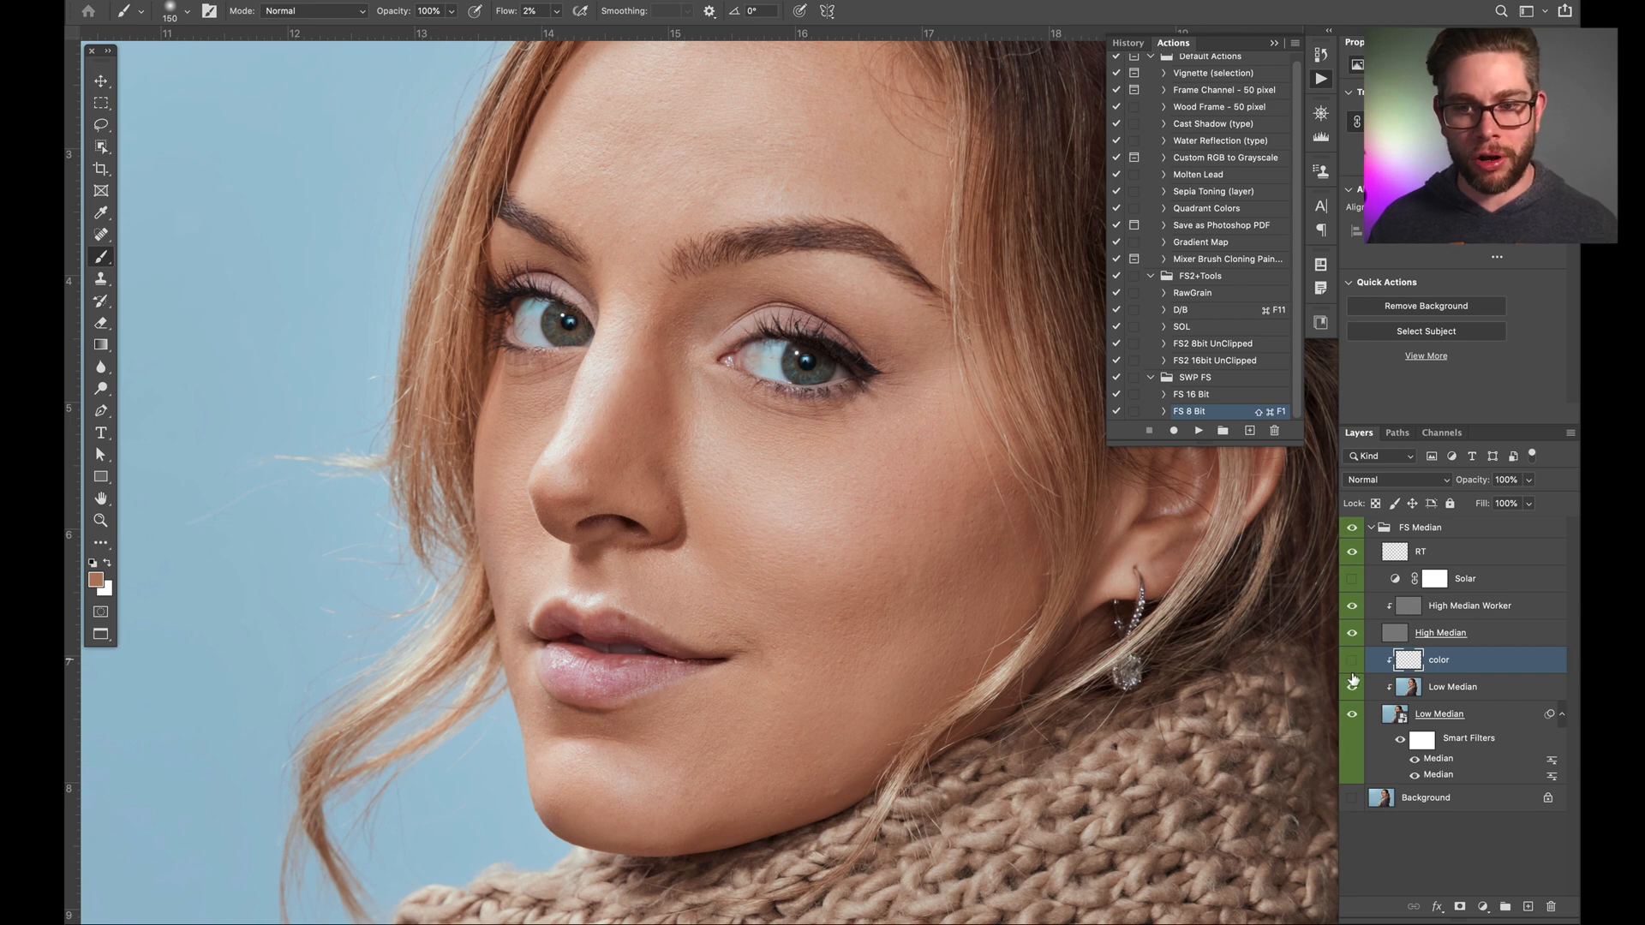
click(1353, 688)
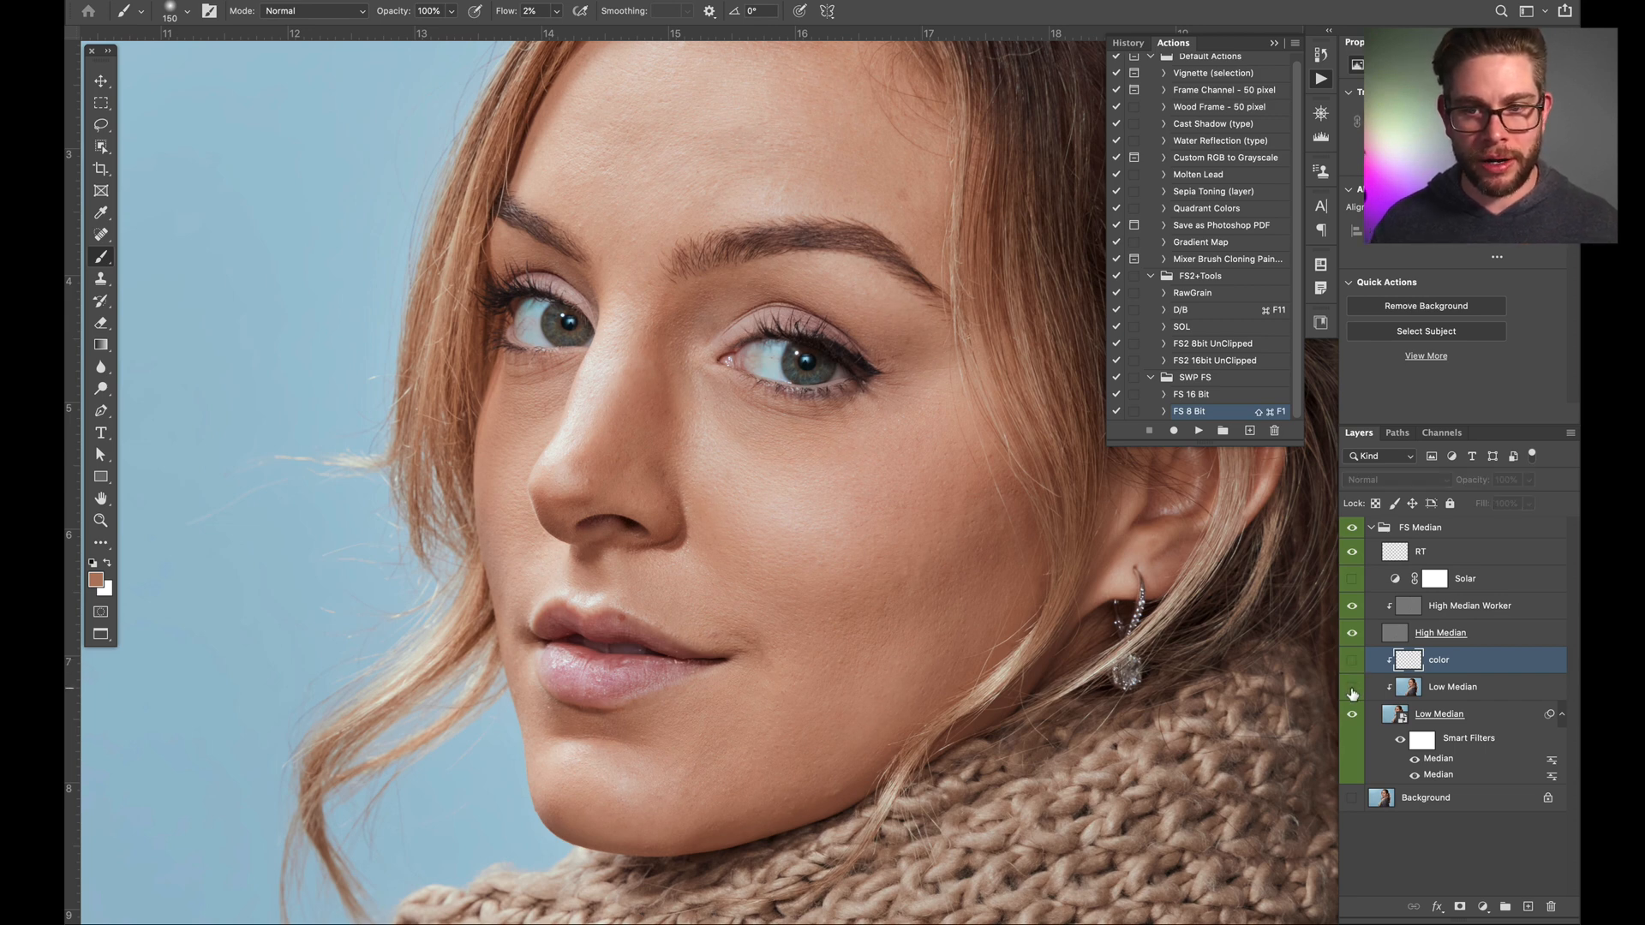
click(1352, 661)
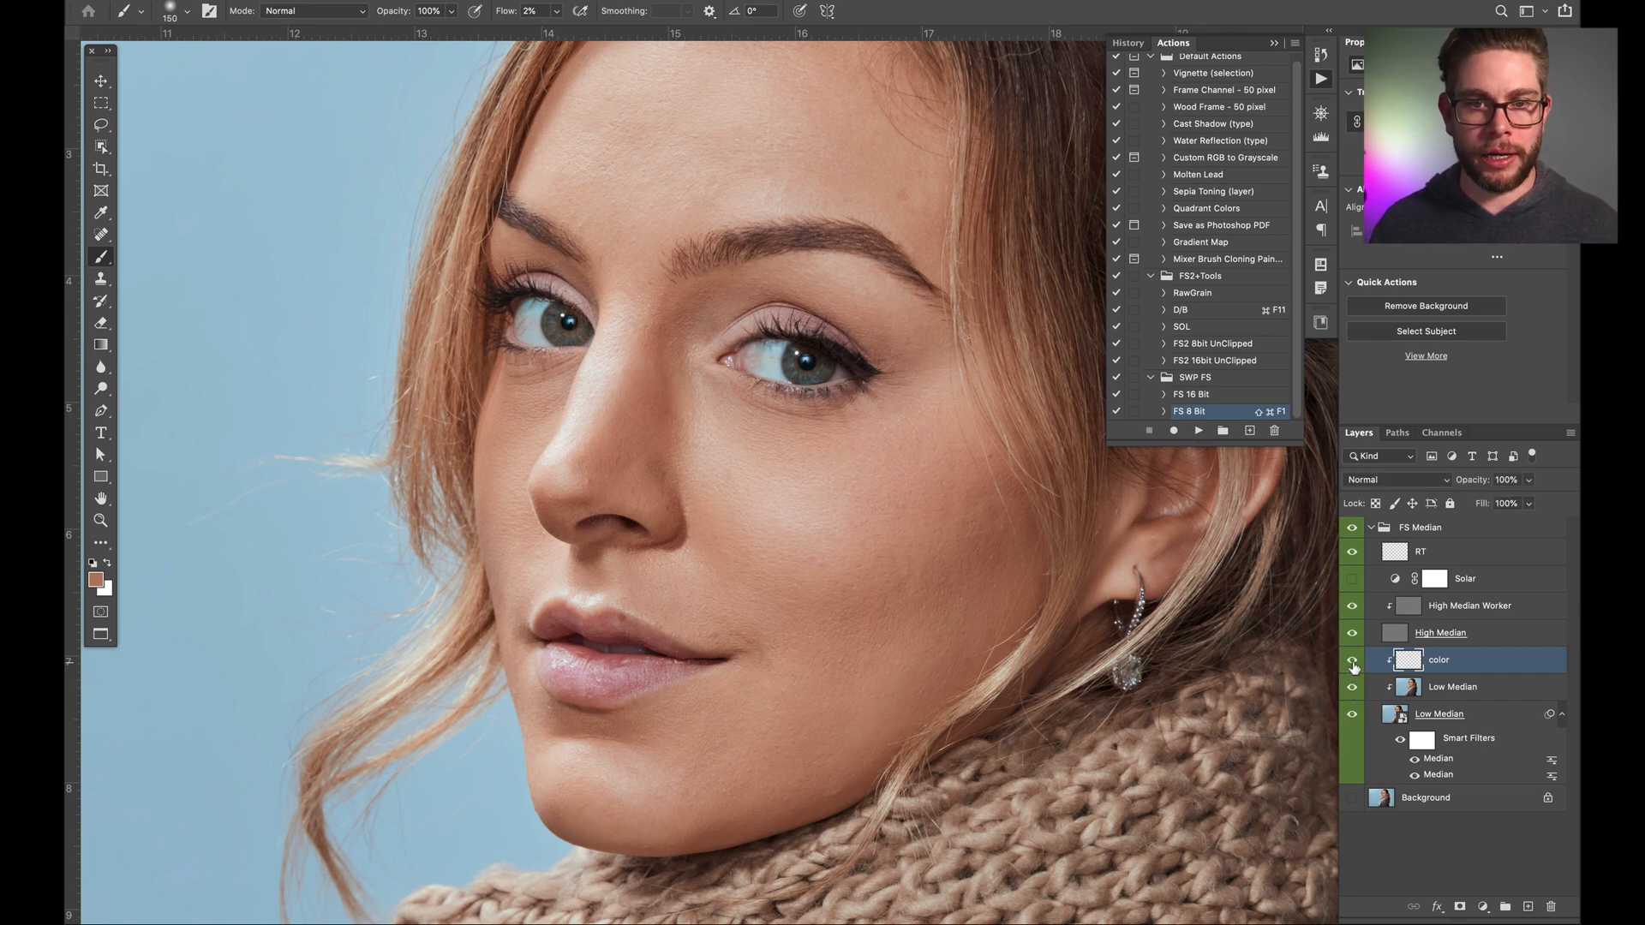
Step: Collapse the FS Median group and compare the portrait with the whole group hidden and shown, inspecting the face at 100%
key(super+minus)
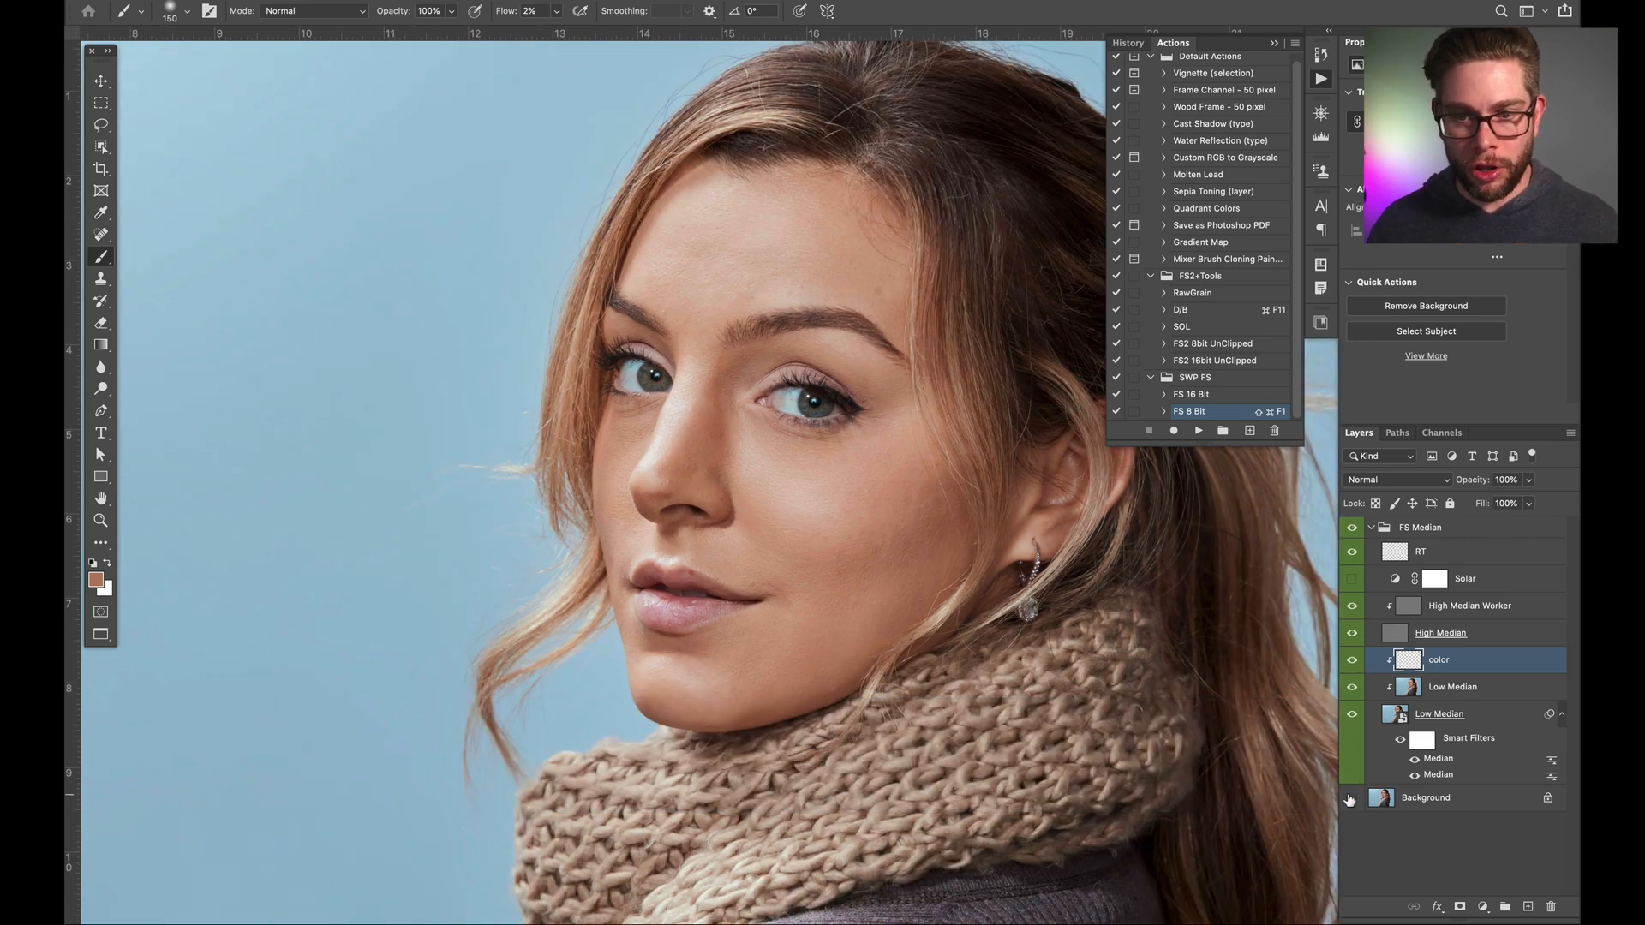
click(1373, 529)
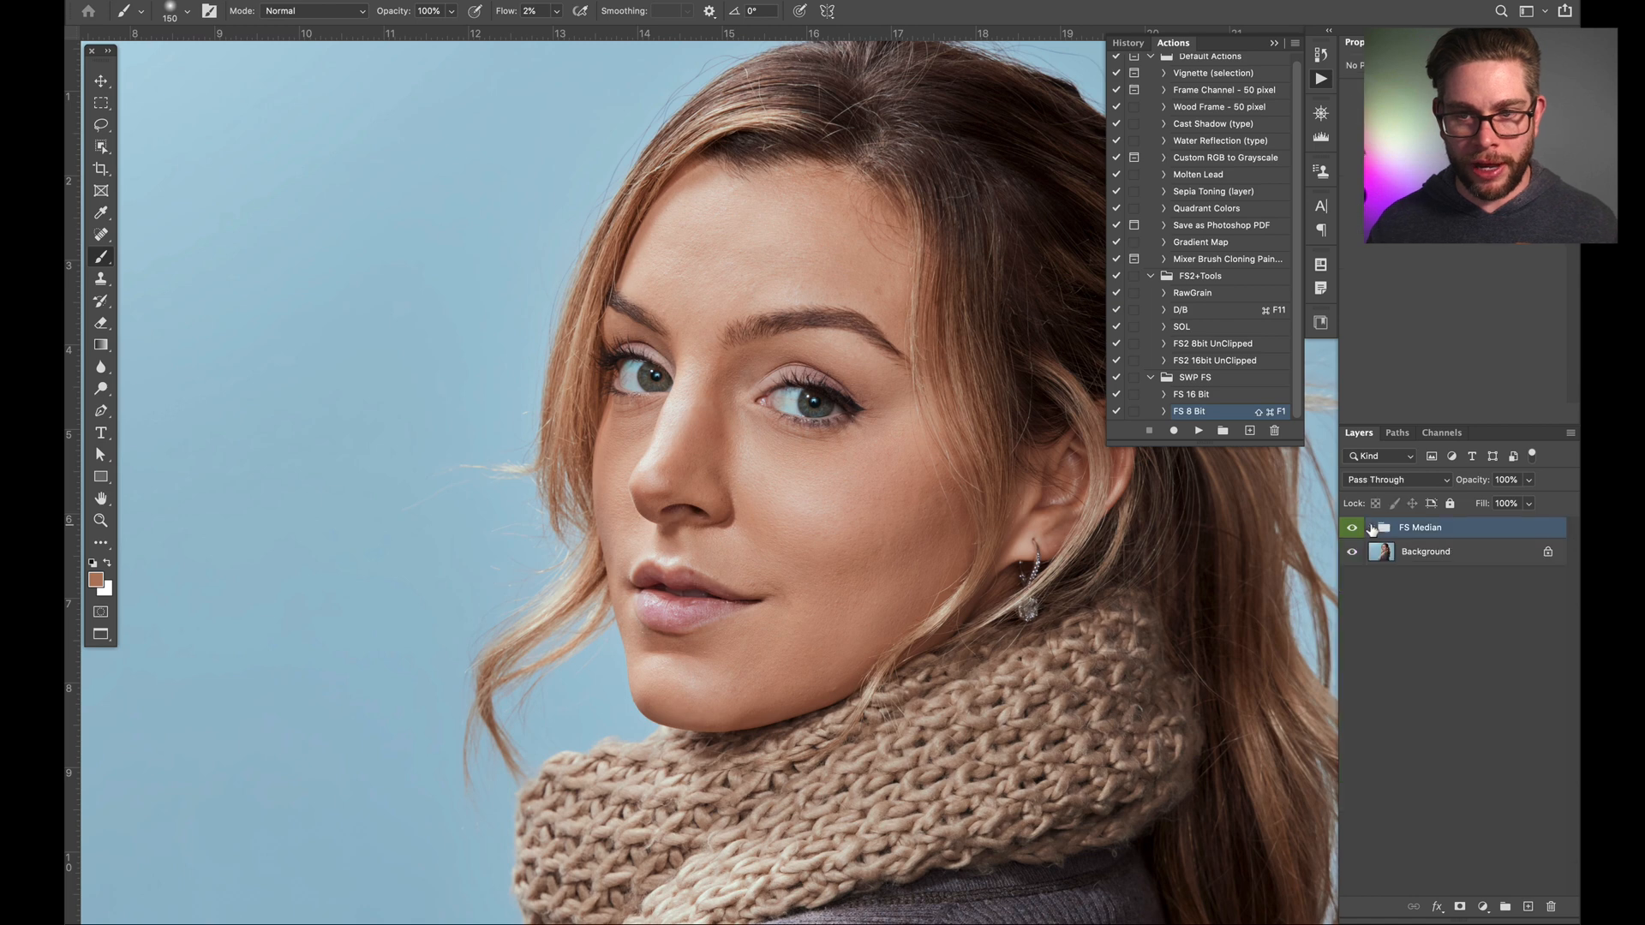
click(1353, 532)
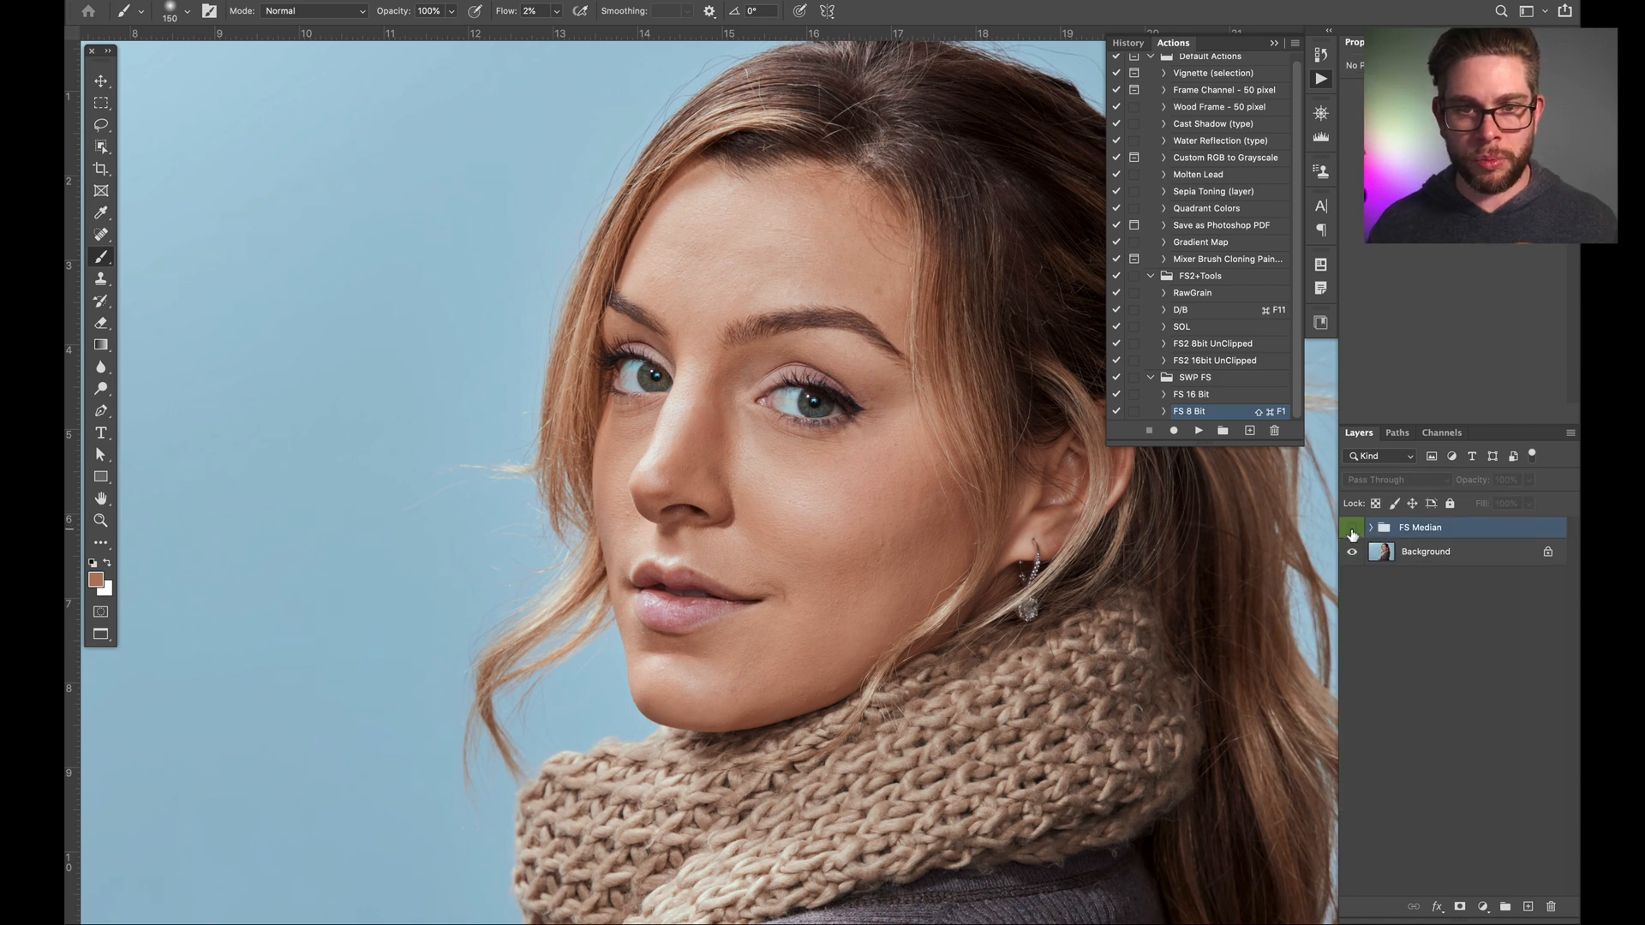
click(1353, 532)
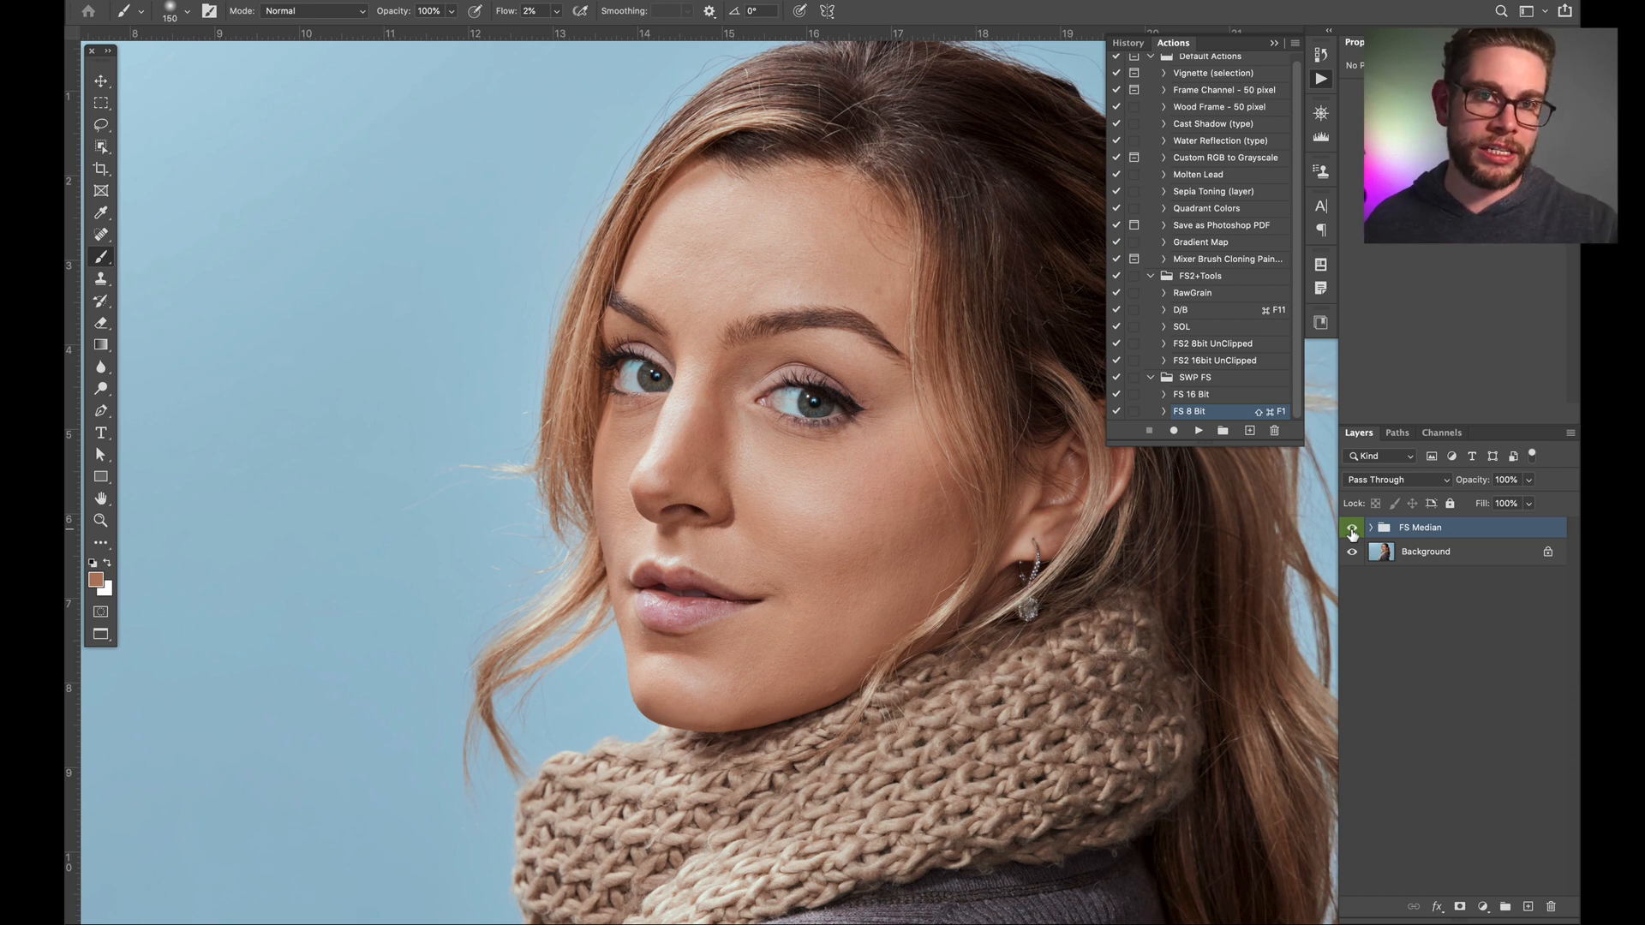
key(super+1)
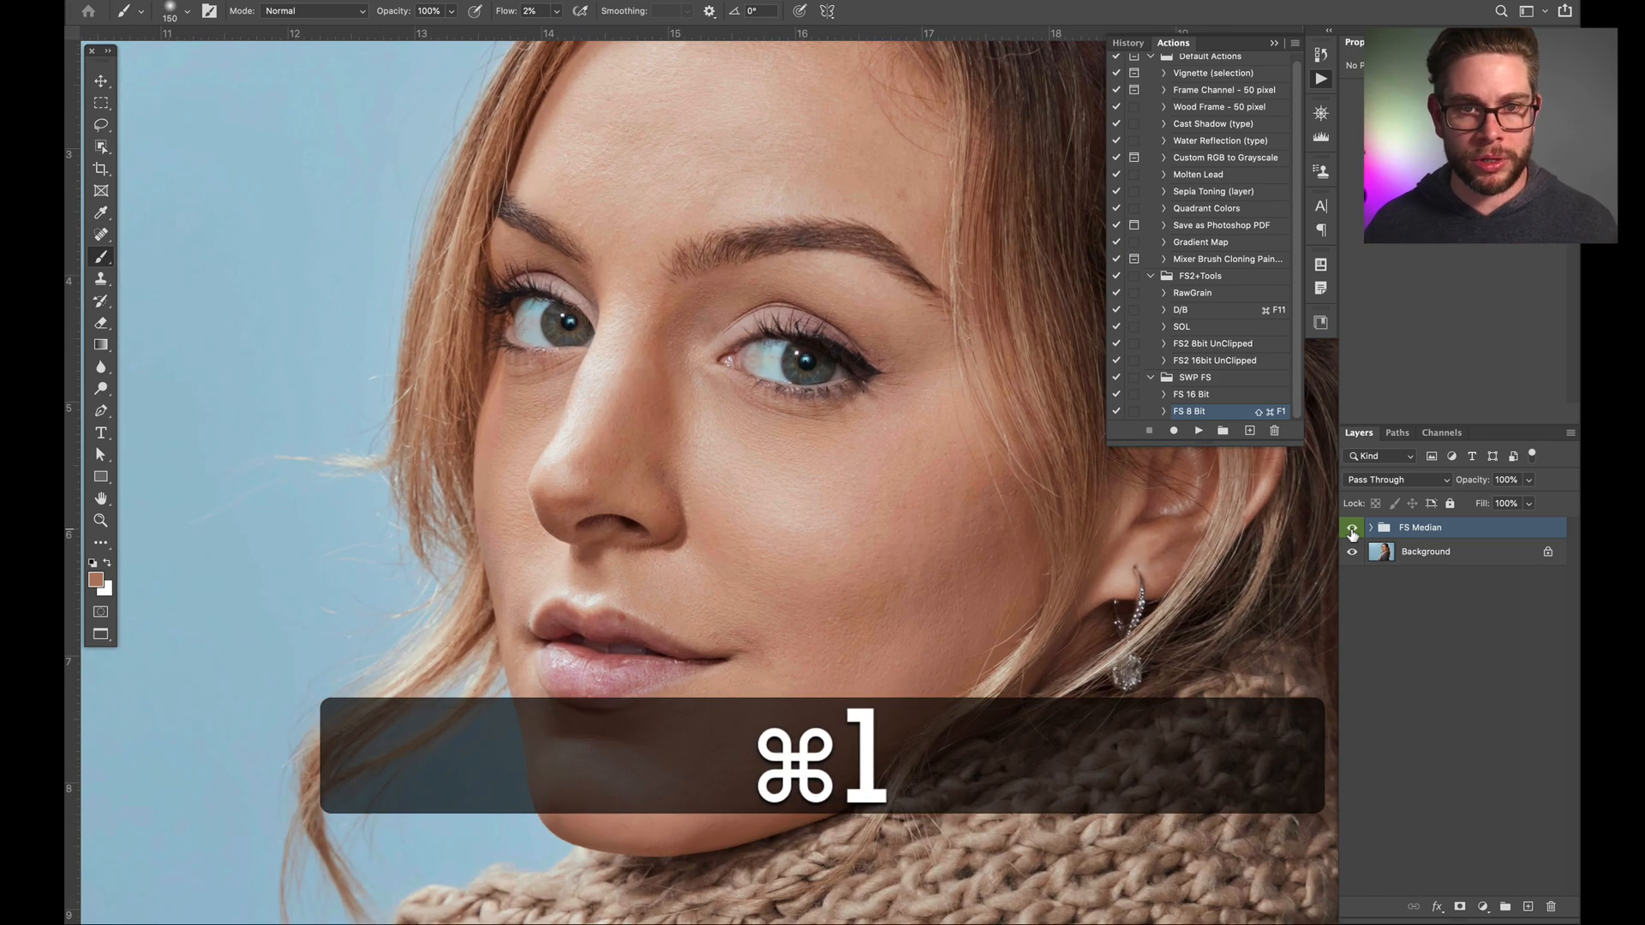
scroll(881, 385, up, 3)
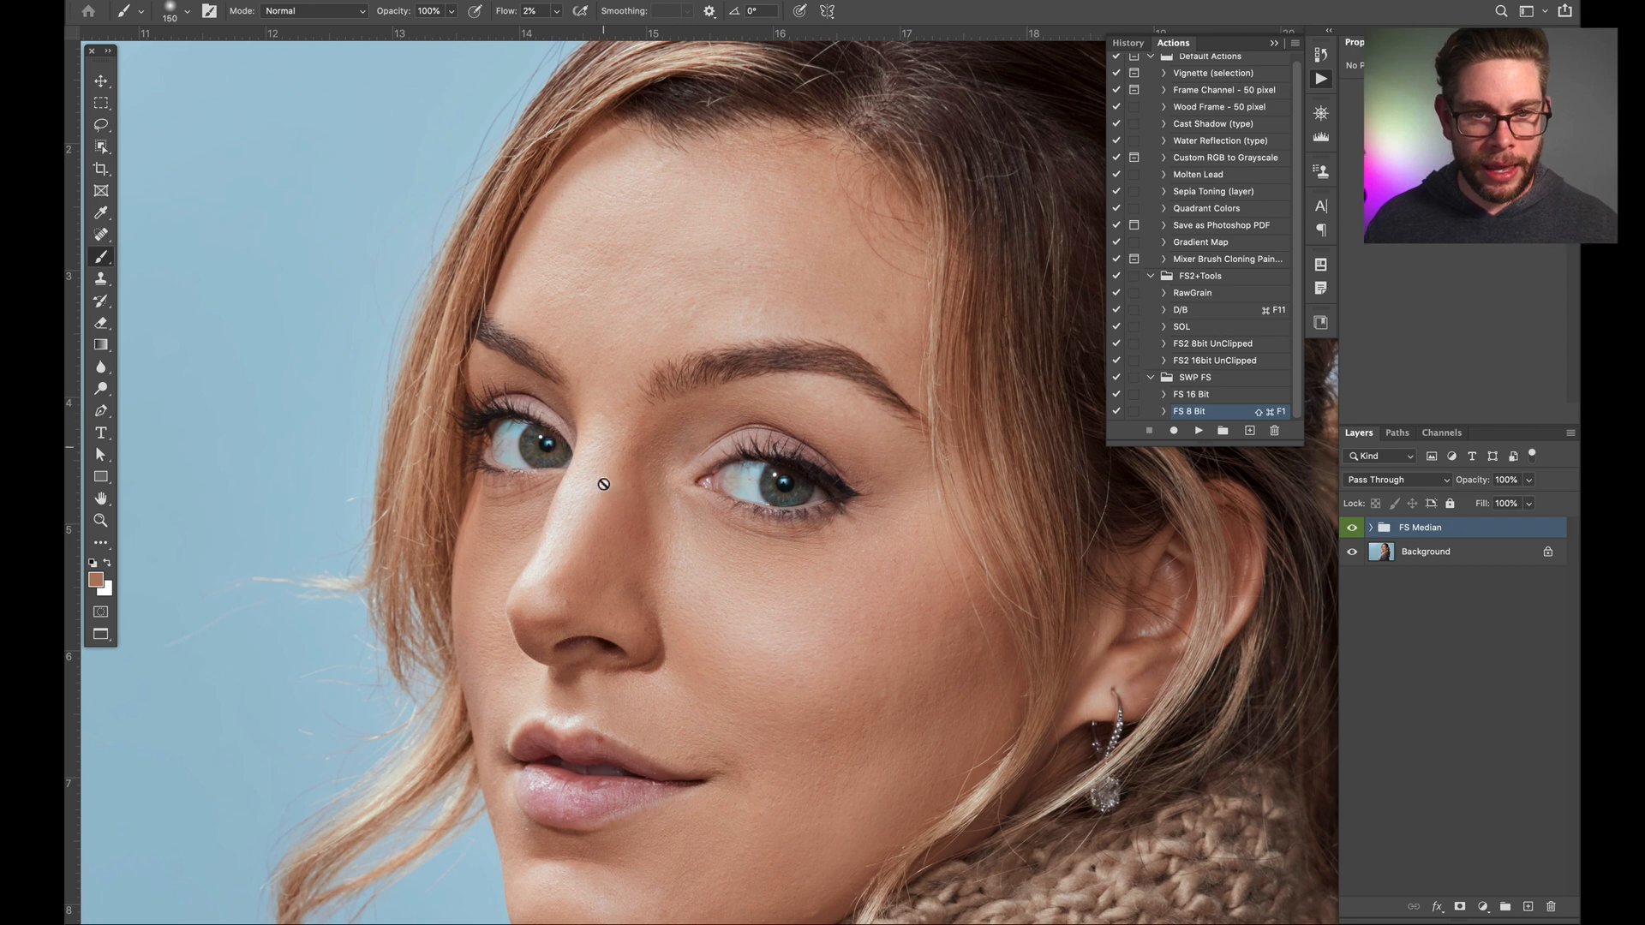
scroll(822, 628, down, 2)
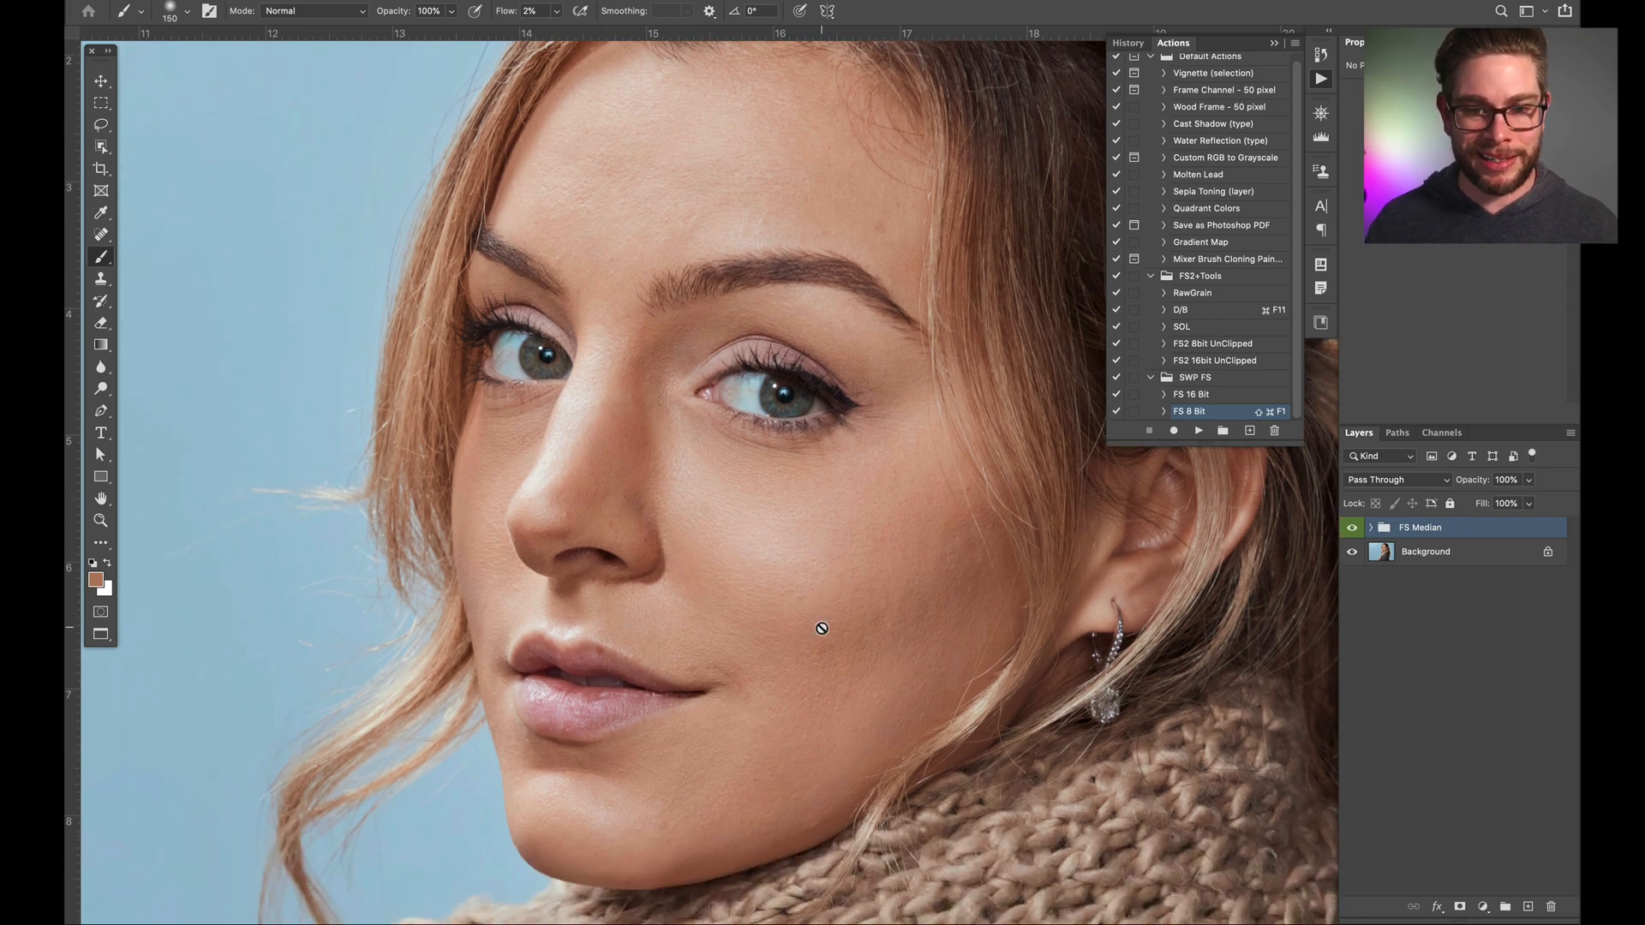